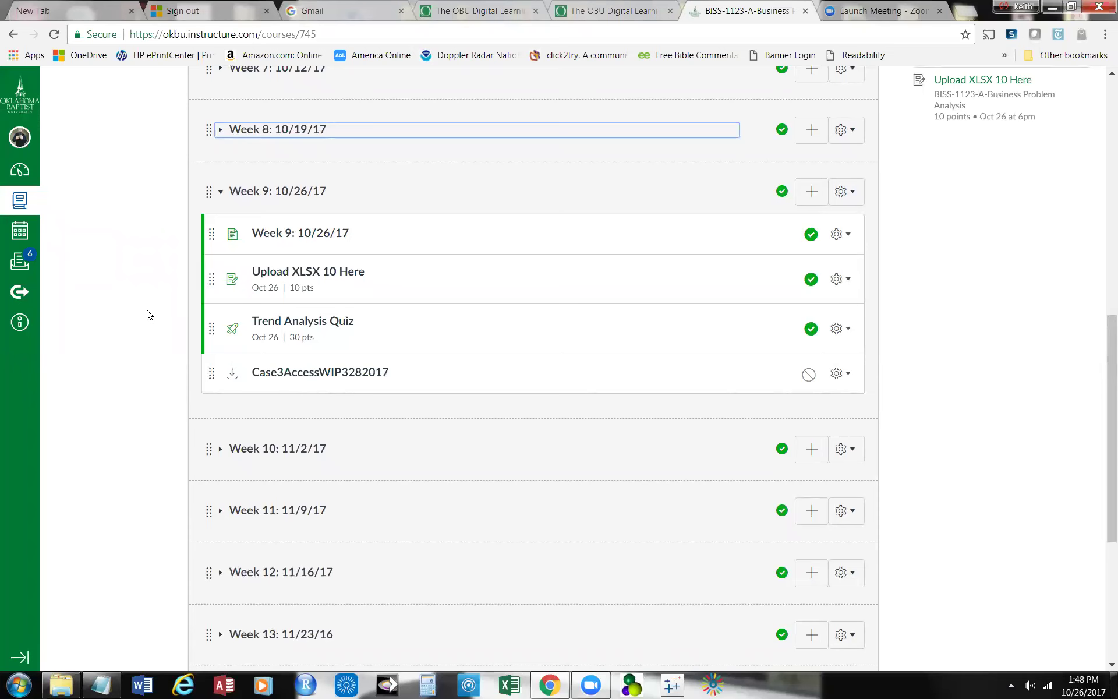
Search the BISS-1123-A course files for "Sol".
{"action": "scroll", "coordinate": [146, 315], "scroll_direction": "up", "scroll_amount": 7}
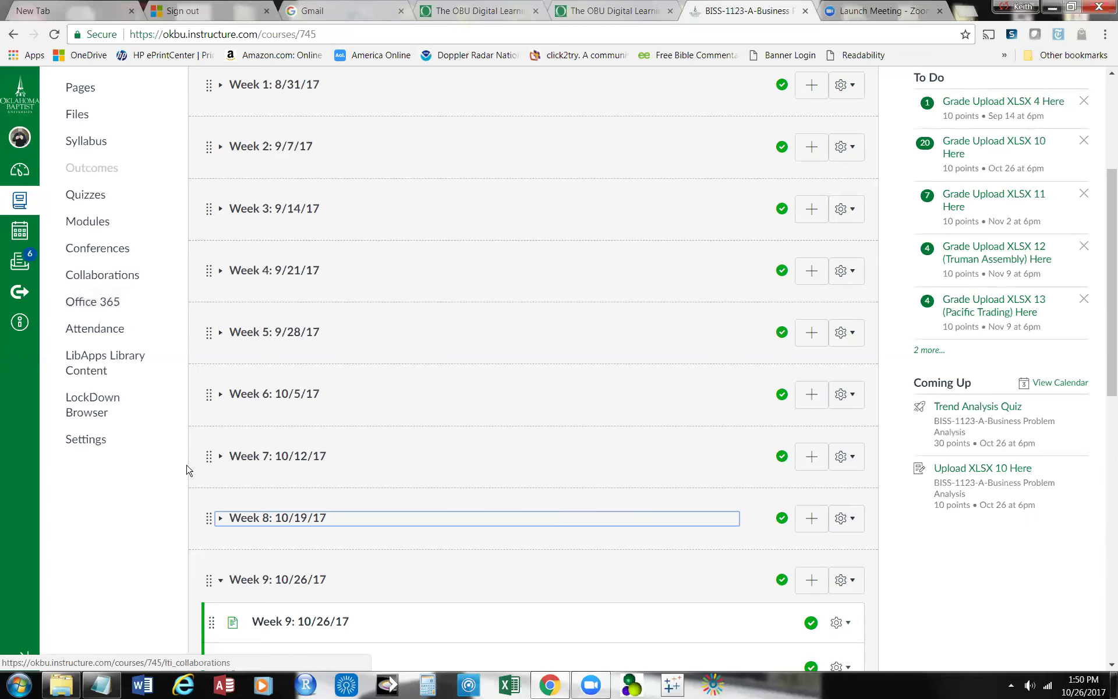
{"action": "left_click", "coordinate": [80, 121]}
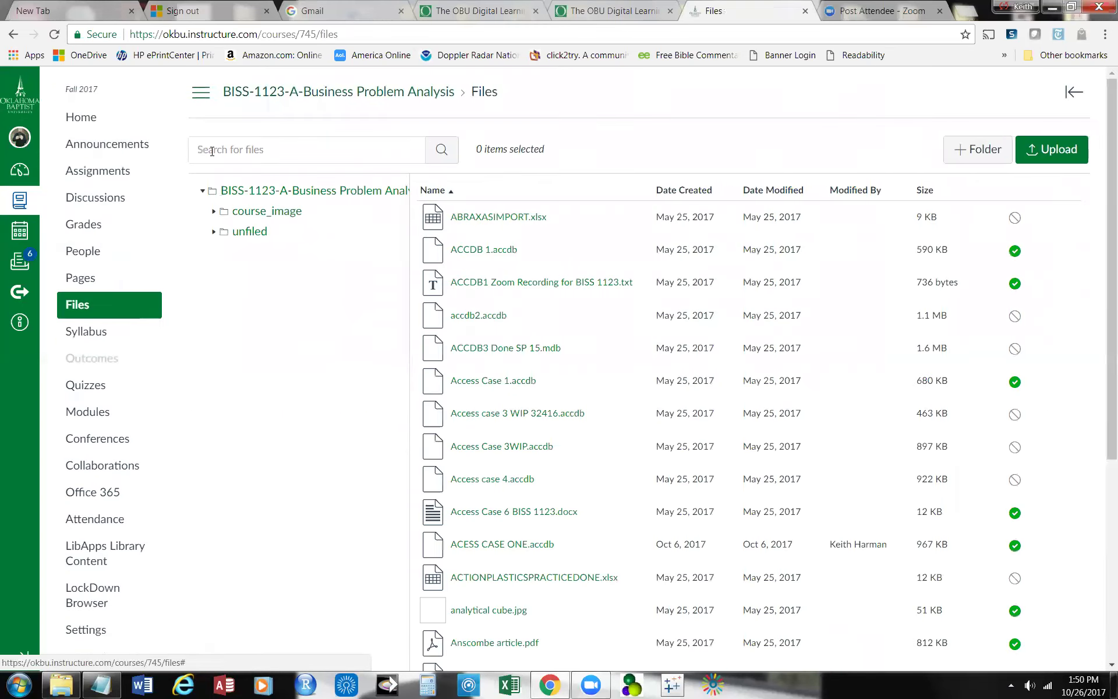
{"action": "left_click", "coordinate": [212, 151]}
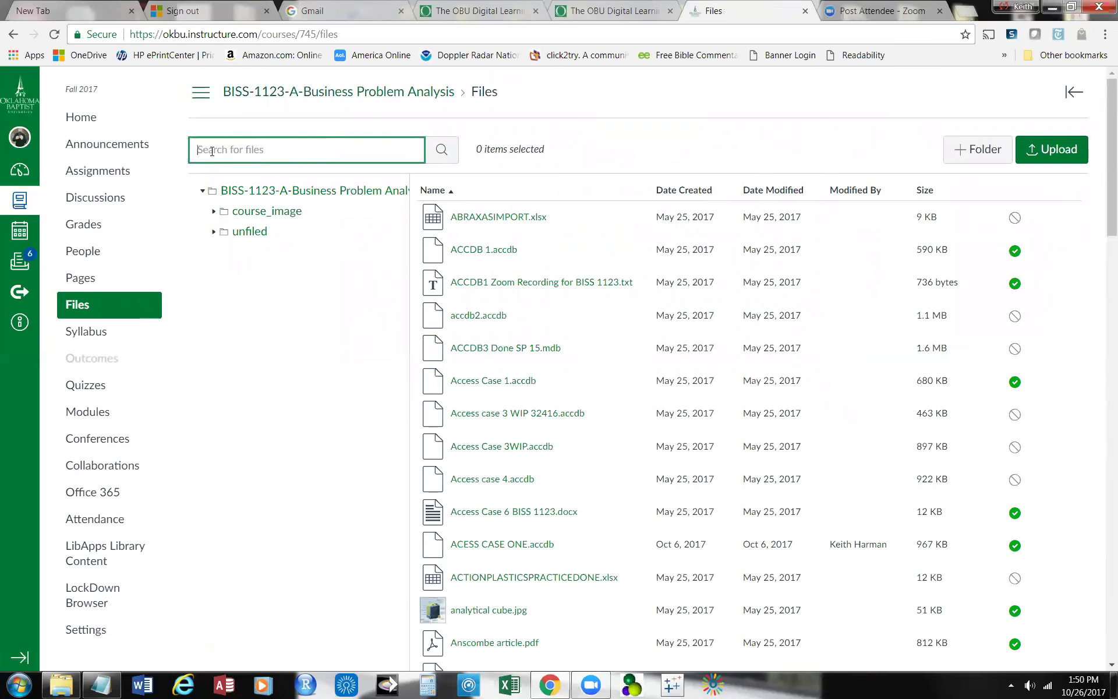
{"action": "type", "text": "Sc"}
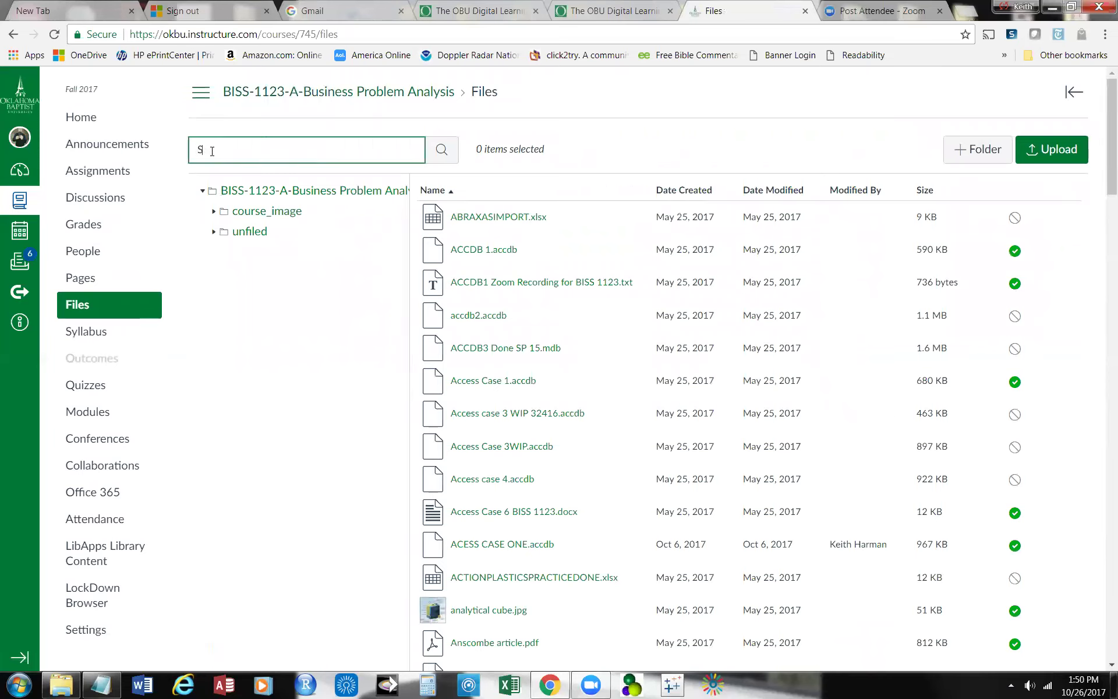
{"action": "left_click", "coordinate": [448, 159]}
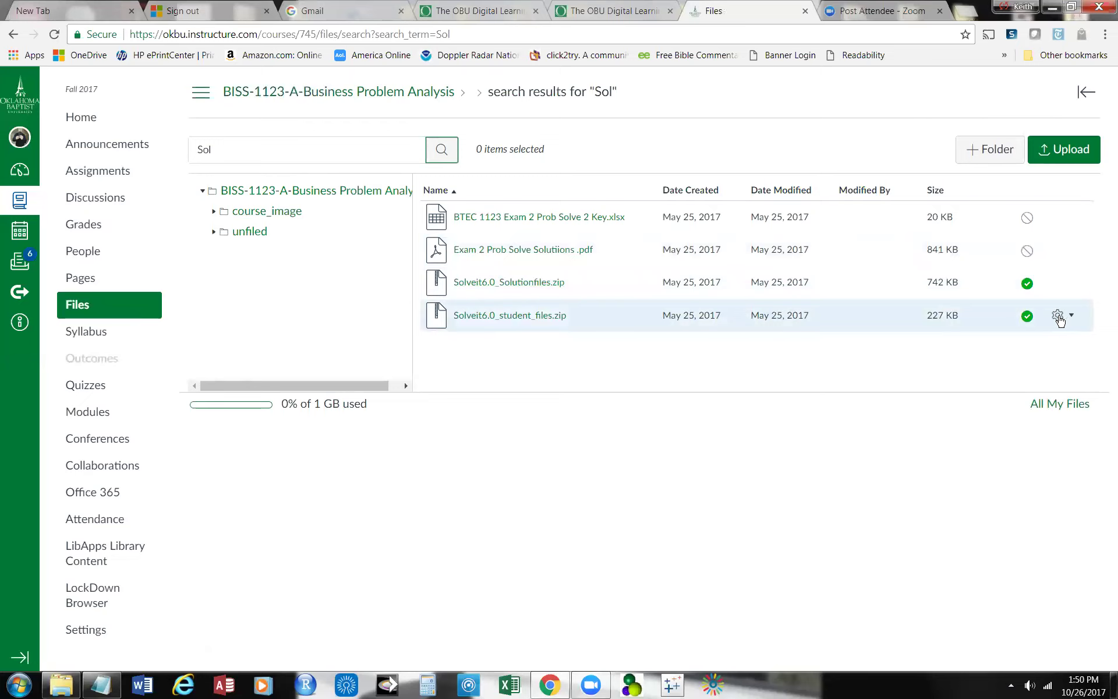
Download Solveit6.0_student_files.zip and open the SOLVEIT_CH5 Access database it contains.
{"action": "left_click", "coordinate": [1066, 320]}
{"action": "left_click", "coordinate": [1016, 364]}
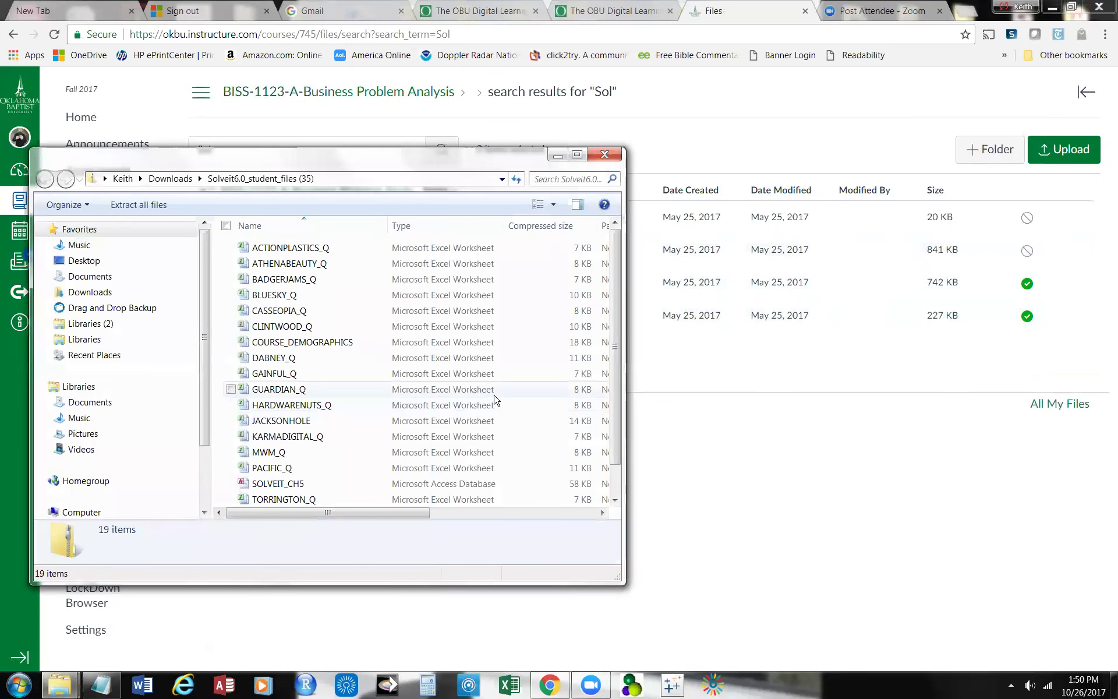
{"action": "right_click", "coordinate": [287, 486]}
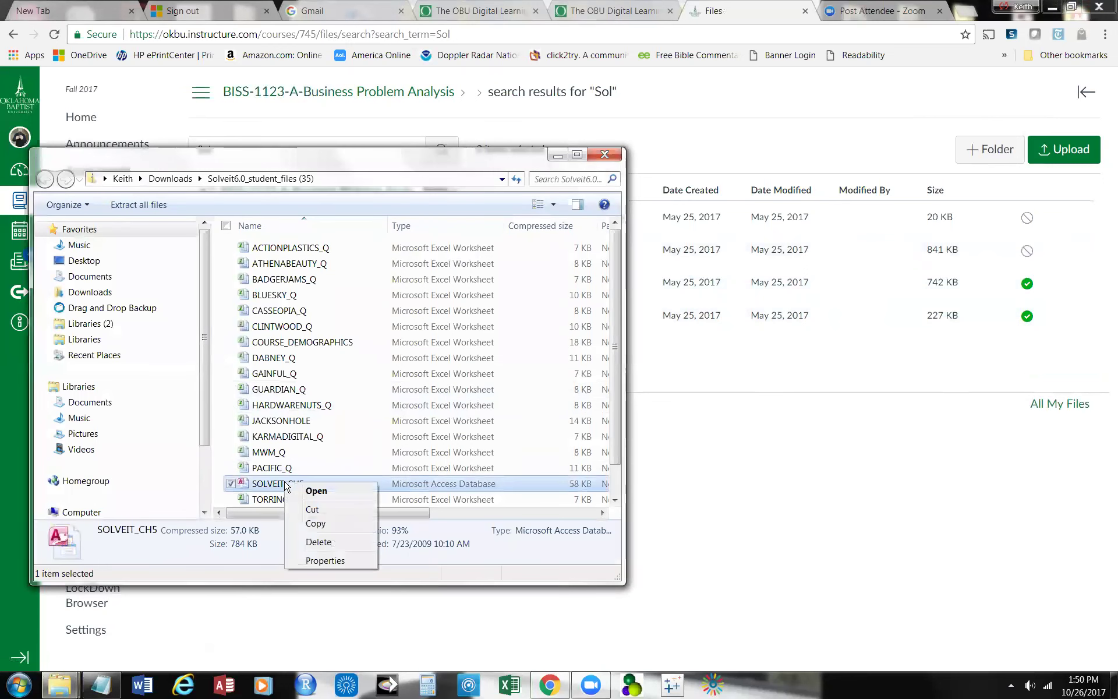
{"action": "left_click", "coordinate": [314, 491]}
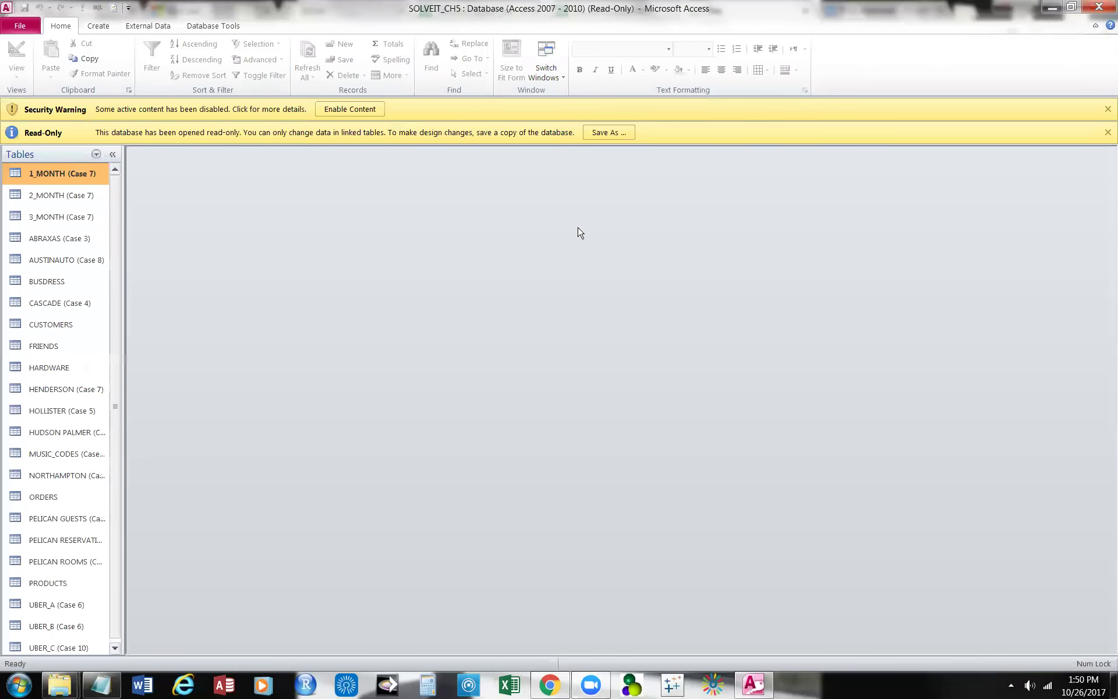
Save a copy of the read-only database to the Desktop as ACESS CASE 3 and enable its content.
{"action": "left_click", "coordinate": [352, 110]}
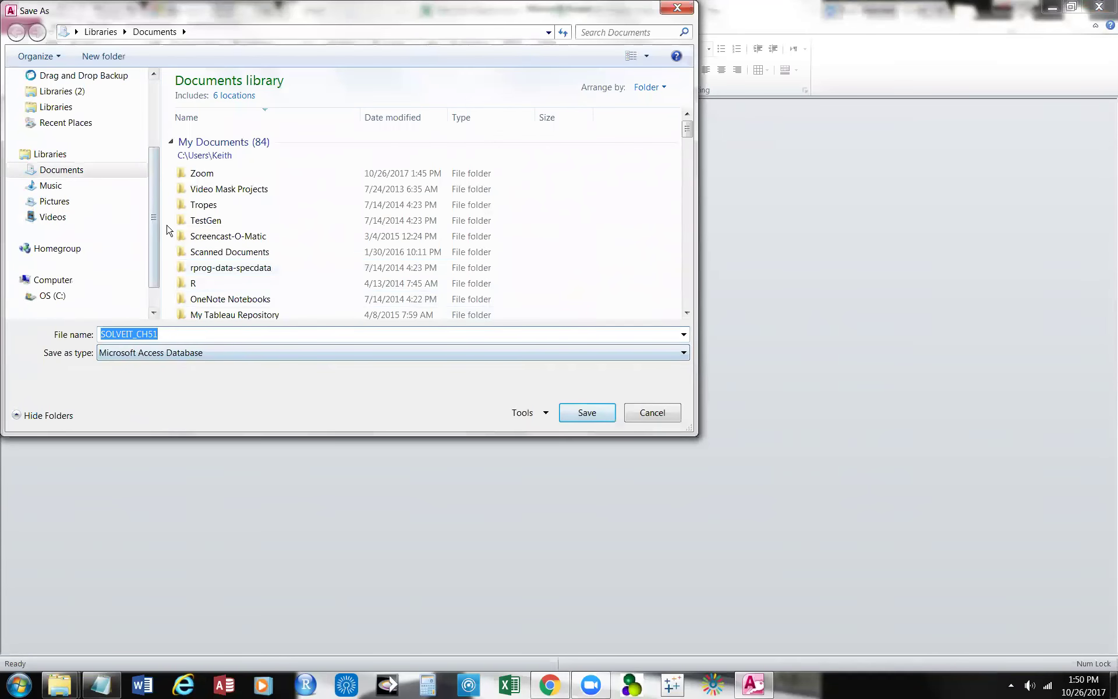
{"action": "scroll", "coordinate": [116, 227], "scroll_direction": "up", "scroll_amount": 2}
{"action": "left_click", "coordinate": [74, 124]}
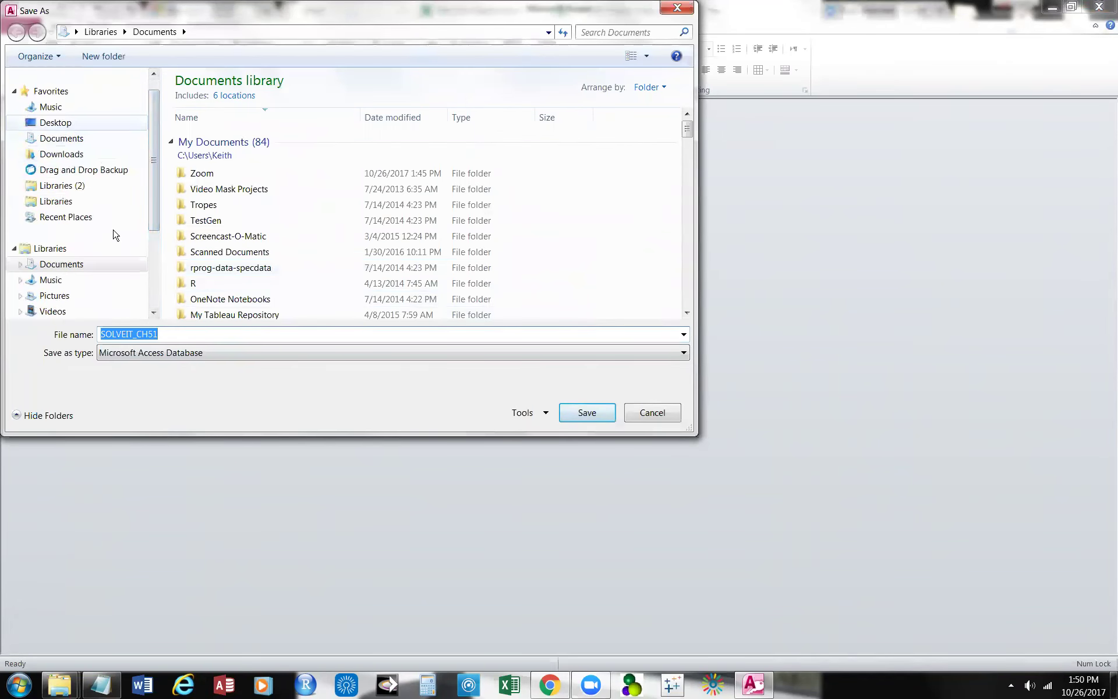
{"action": "left_click", "coordinate": [184, 337]}
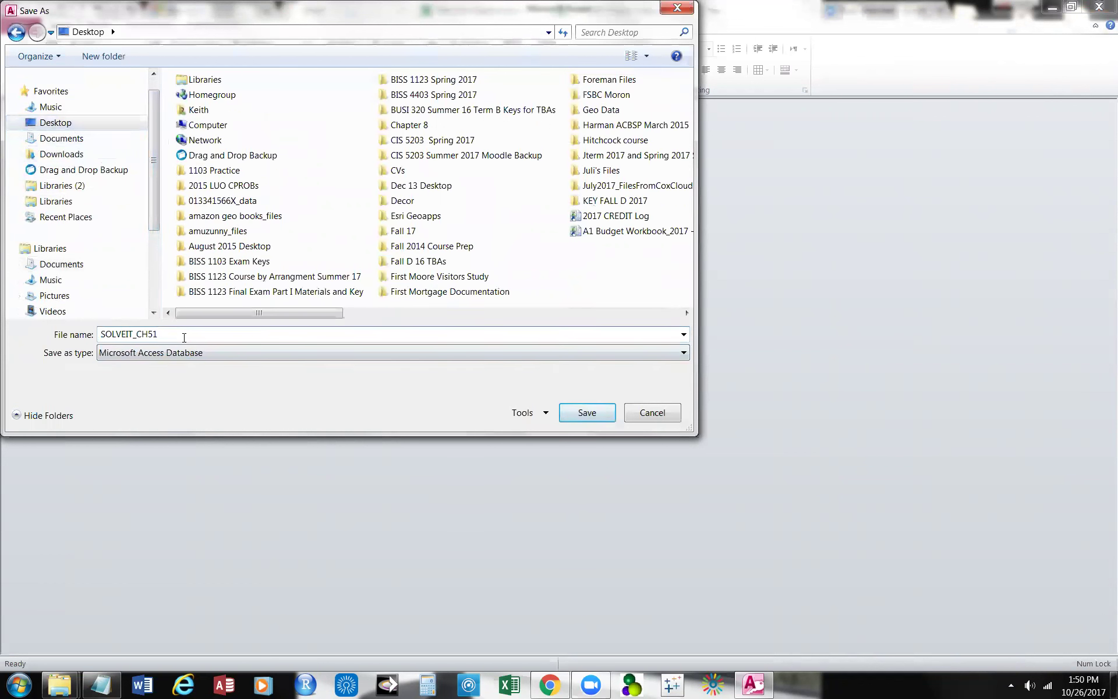
{"action": "key", "text": "BackSpace"}
{"action": "key", "text": "BackSpace"}
{"action": "key", "text": "BackSpace"}
{"action": "key", "text": "BackSpace"}
{"action": "key", "text": "BackSpace"}
{"action": "key", "text": "BackSpace"}
{"action": "key", "text": "BackSpace"}
{"action": "key", "text": "BackSpace"}
{"action": "key", "text": "BackSpace"}
{"action": "key", "text": "BackSpace"}
{"action": "key", "text": "BackSpace"}
{"action": "key", "text": "BackSpace"}
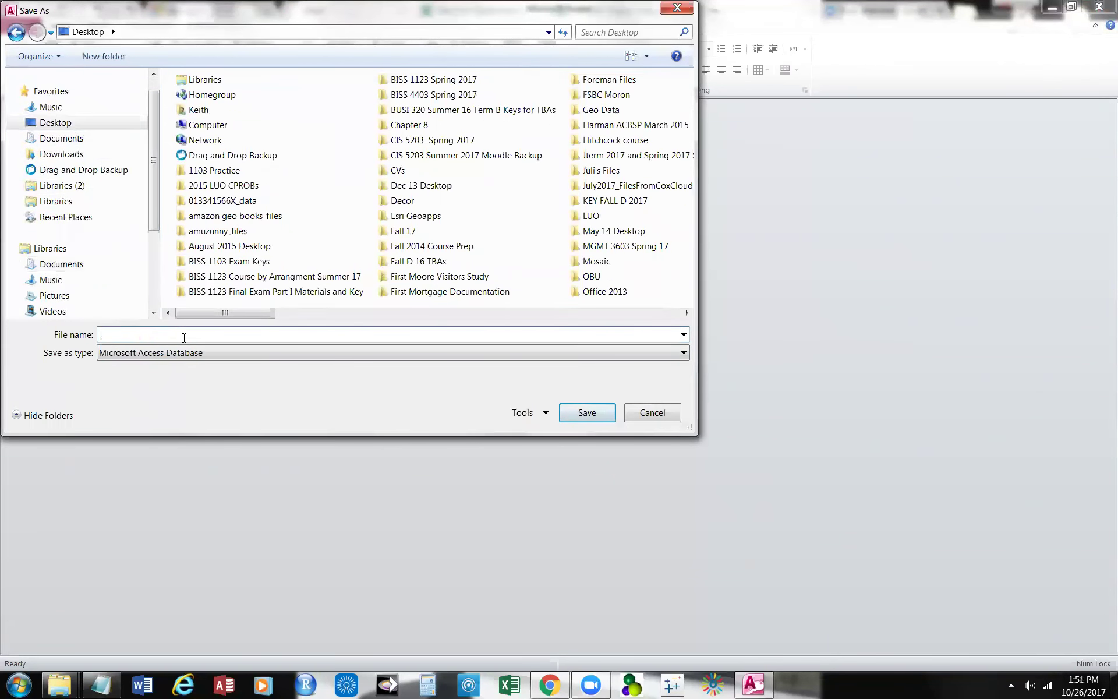
{"action": "type", "text": "ACESS CASE 3"}
{"action": "left_click", "coordinate": [582, 421]}
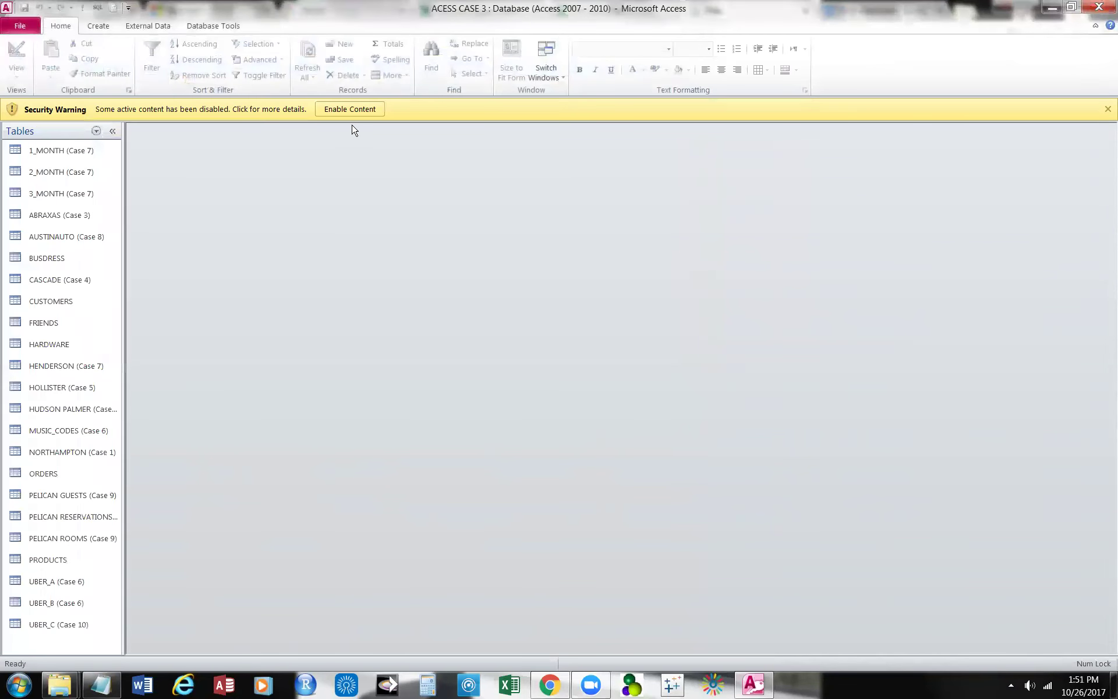
{"action": "left_click", "coordinate": [351, 109]}
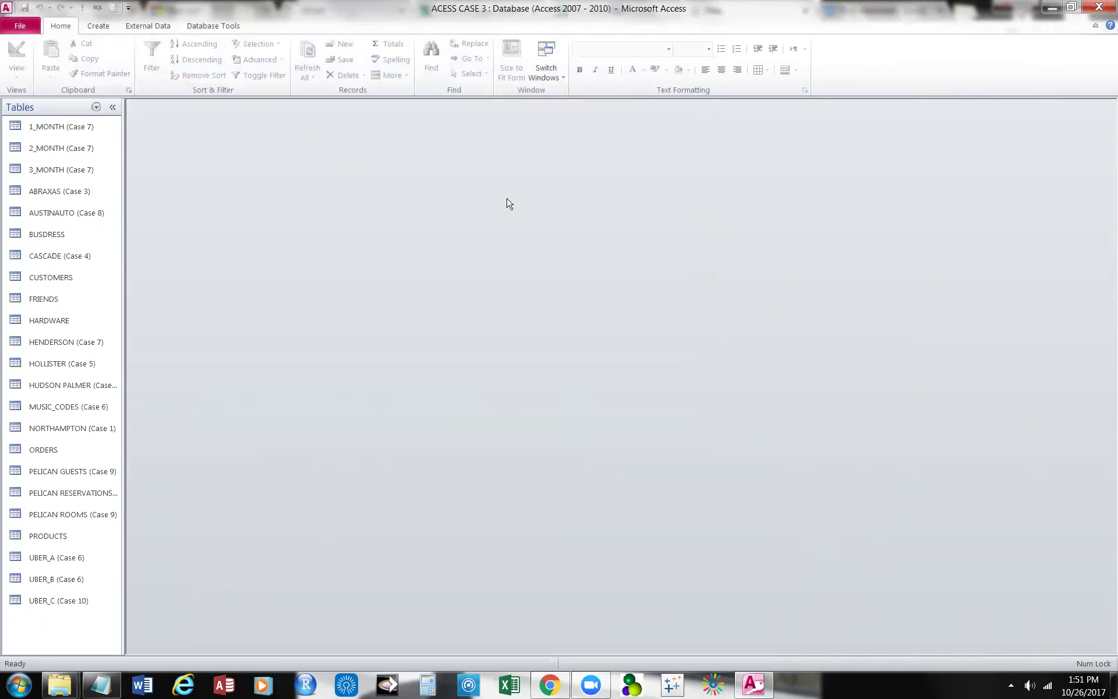
Show all Access objects in a widened navigation pane and open the ABRAXAS (Case 3) table.
{"action": "left_click", "coordinate": [100, 109]}
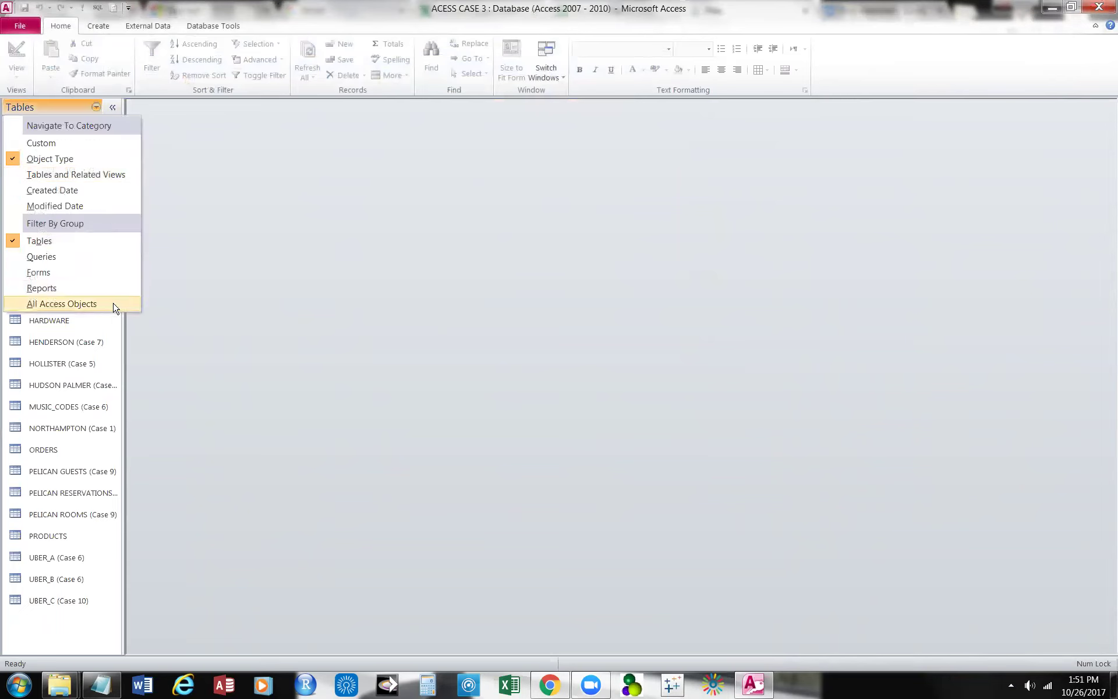
{"action": "left_click", "coordinate": [114, 307]}
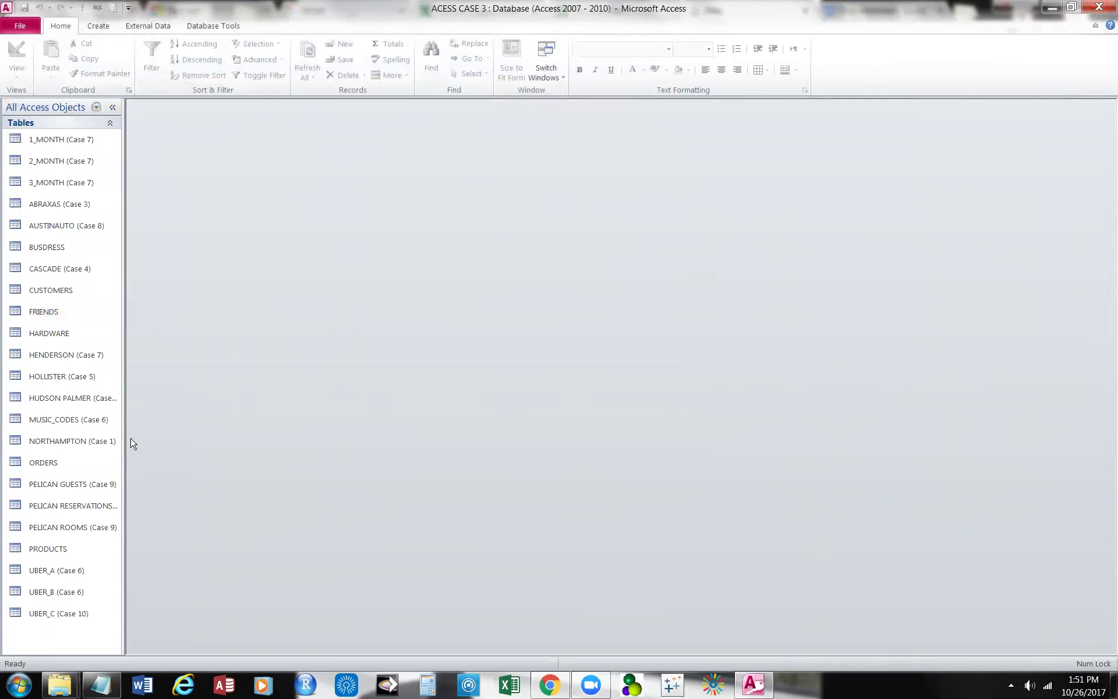
{"action": "left_click_drag", "start_coordinate": [174, 440], "coordinate": [173, 441]}
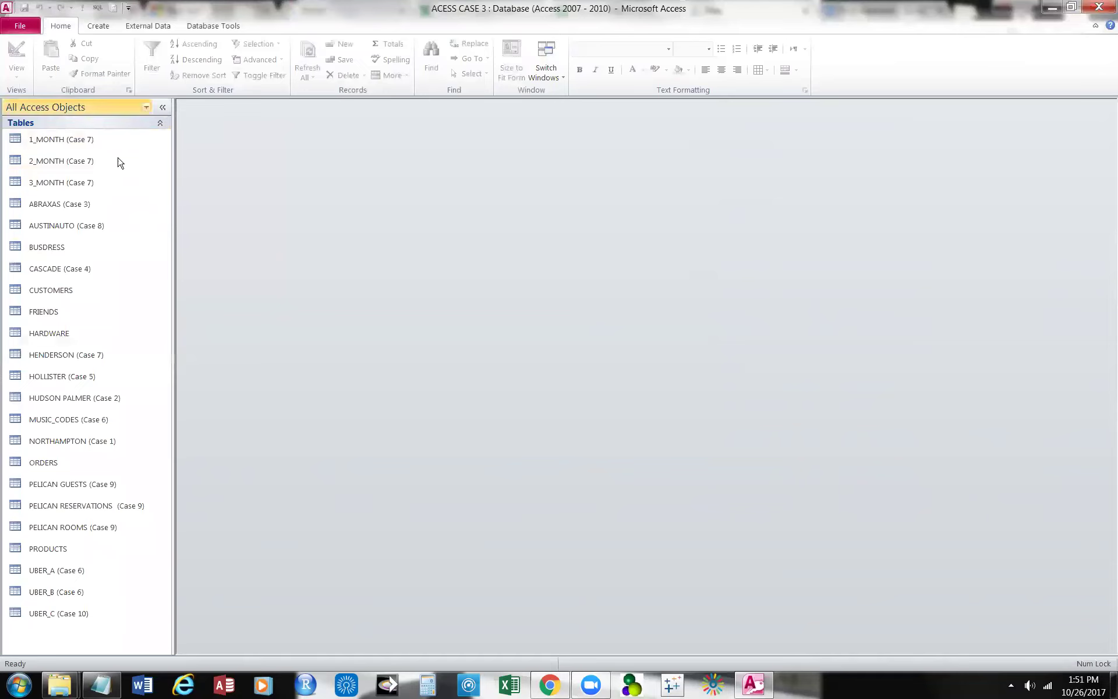
{"action": "right_click", "coordinate": [86, 210]}
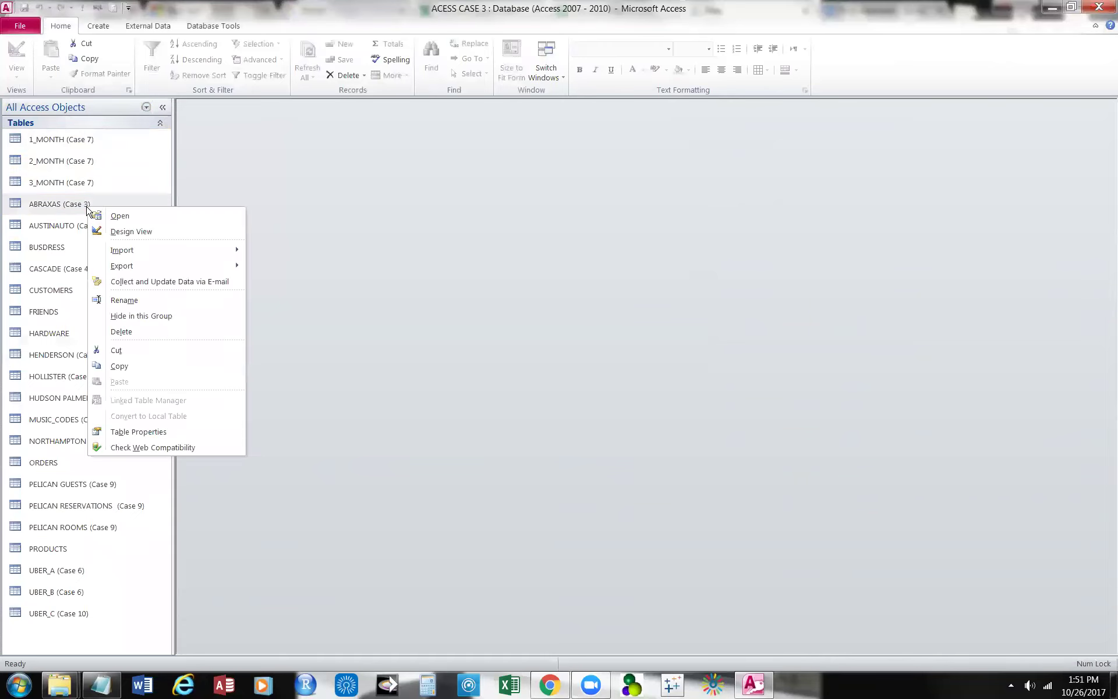
{"action": "left_click", "coordinate": [124, 216]}
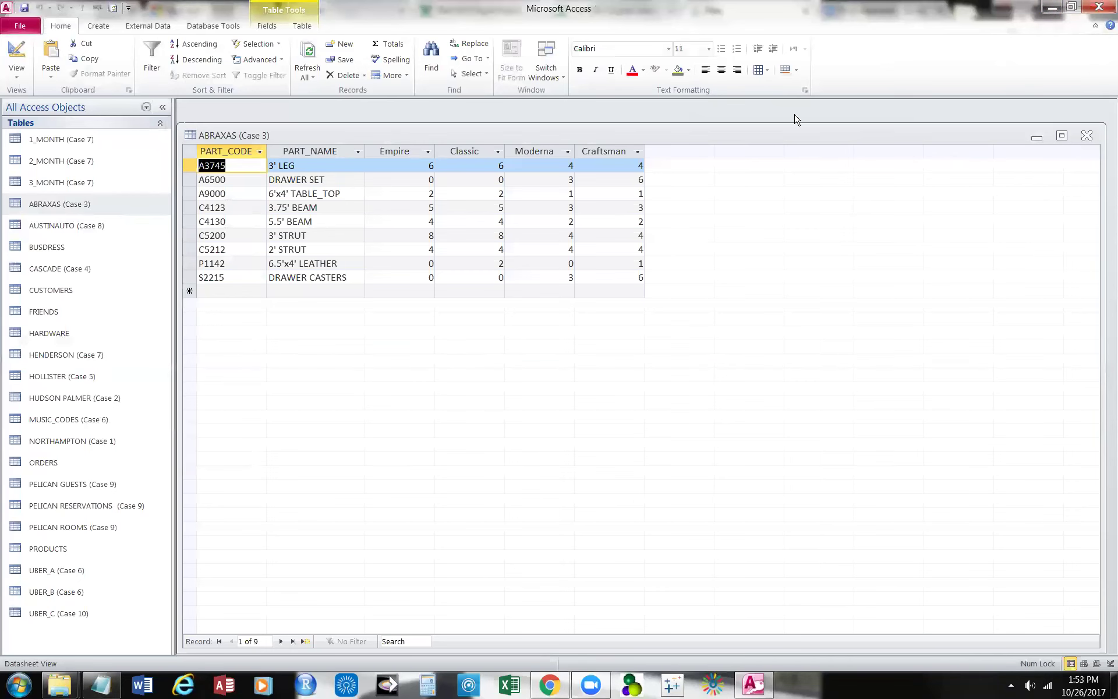
Switch back to the Canvas course files in Chrome and clear the "Sol" search to list every file.
{"action": "left_click", "coordinate": [1052, 8]}
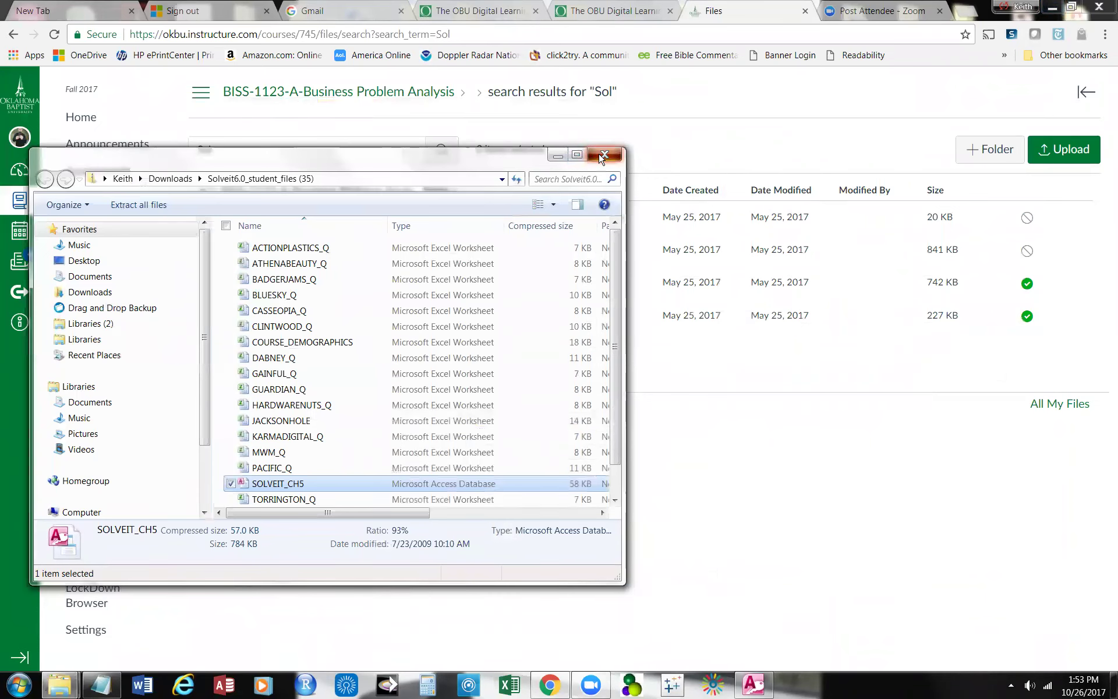
{"action": "left_click", "coordinate": [602, 155]}
{"action": "left_click", "coordinate": [249, 158]}
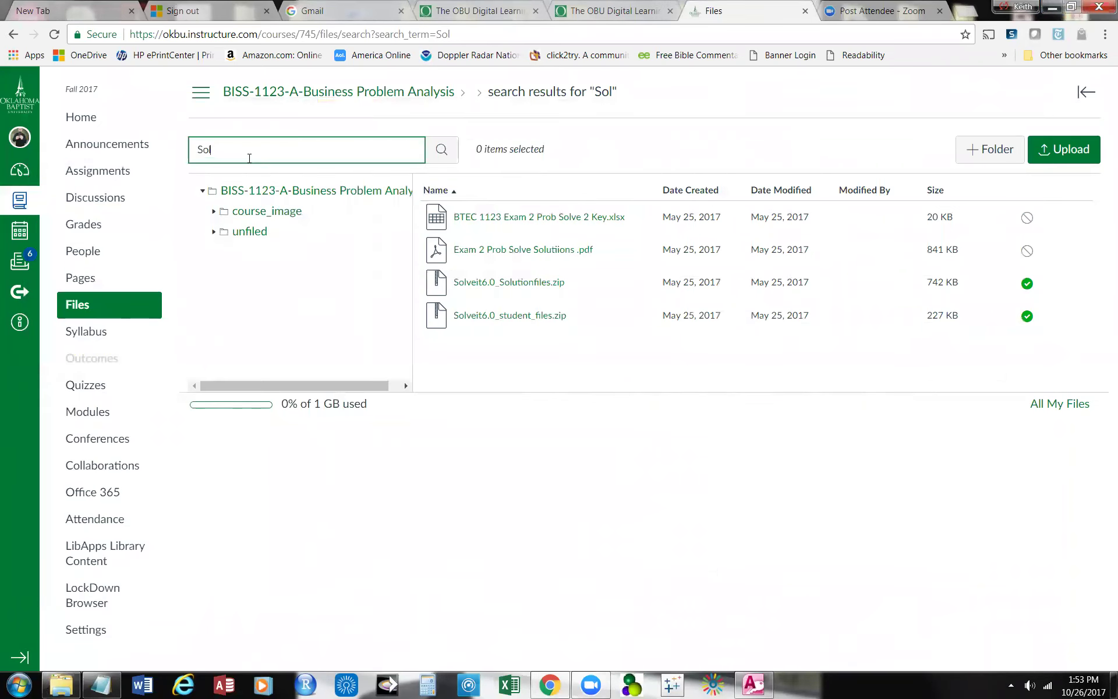
{"action": "key", "text": "BackSpace"}
{"action": "key", "text": "BackSpace"}
{"action": "key", "text": "BackSpace"}
{"action": "left_click", "coordinate": [459, 152]}
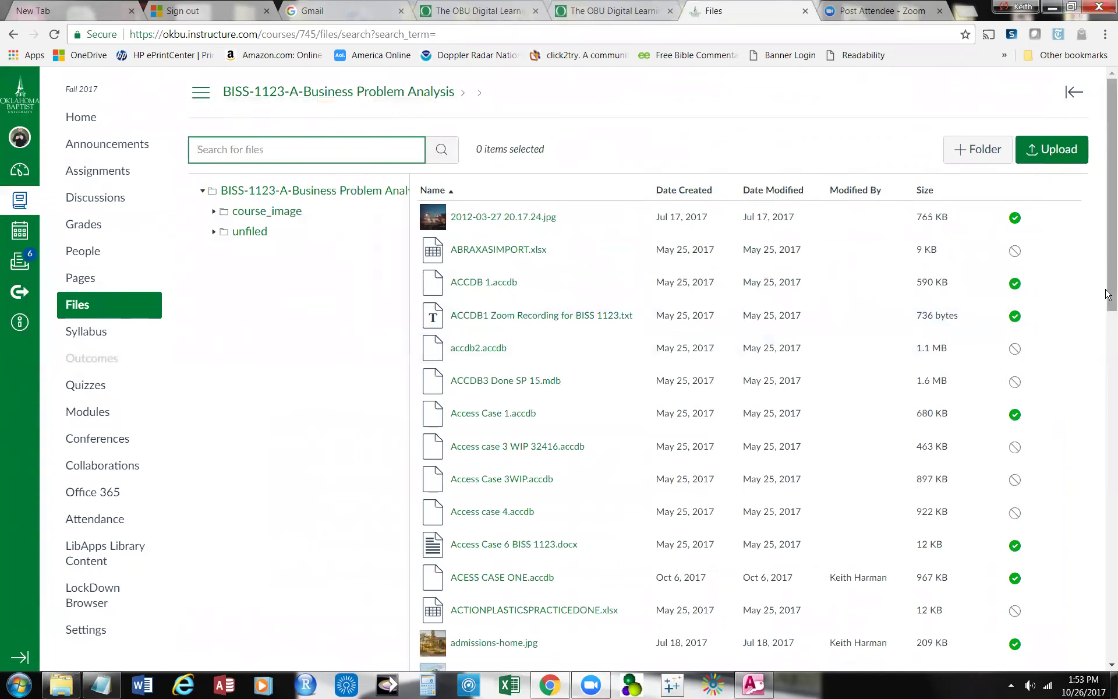
Find ABRAXASIMPORT.xlsx in the course files and change its permission to Publish.
{"action": "left_click", "coordinate": [1108, 293]}
{"action": "scroll", "coordinate": [1108, 241], "scroll_direction": "up", "scroll_amount": 5}
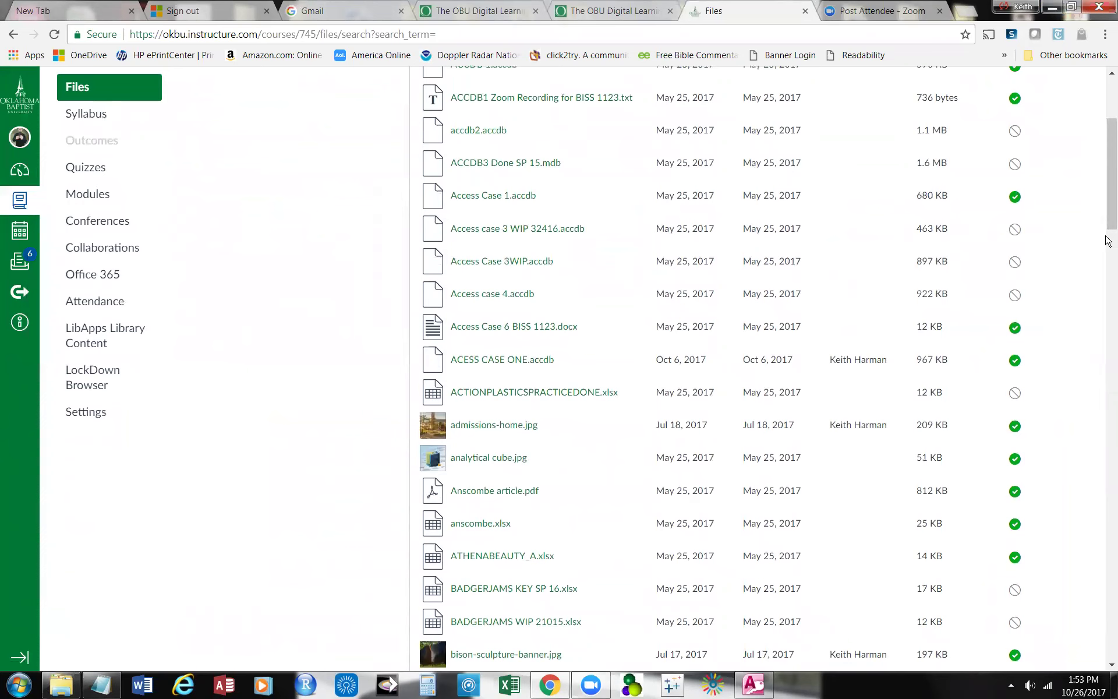
{"action": "left_click", "coordinate": [1106, 237]}
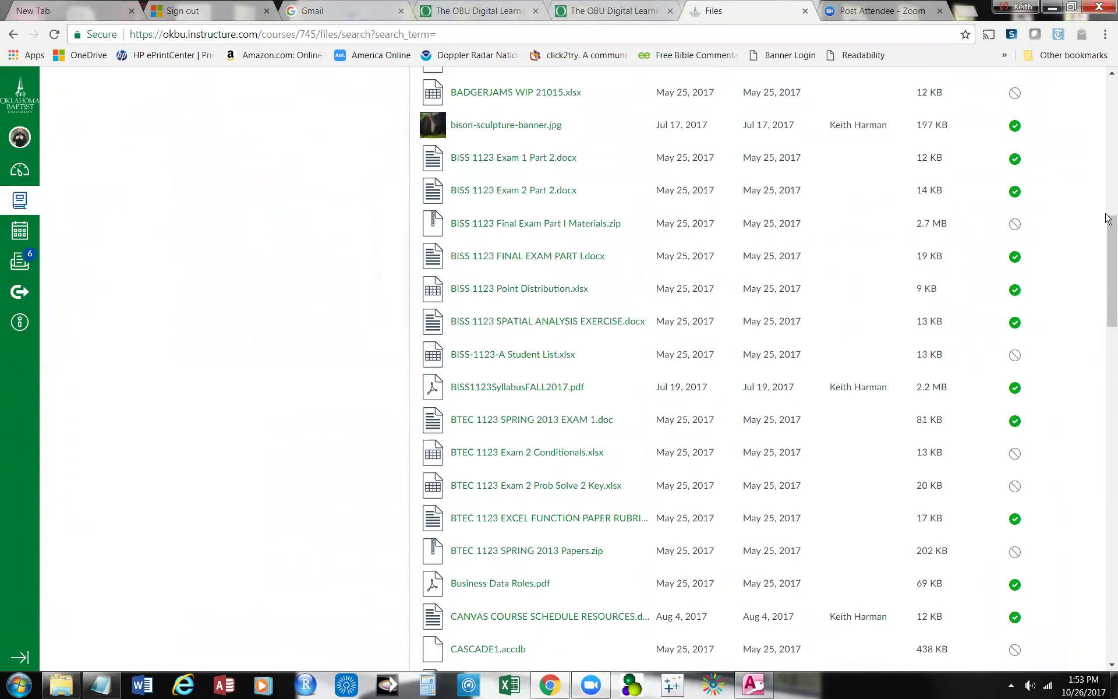
{"action": "scroll", "coordinate": [1107, 220], "scroll_direction": "up", "scroll_amount": 2}
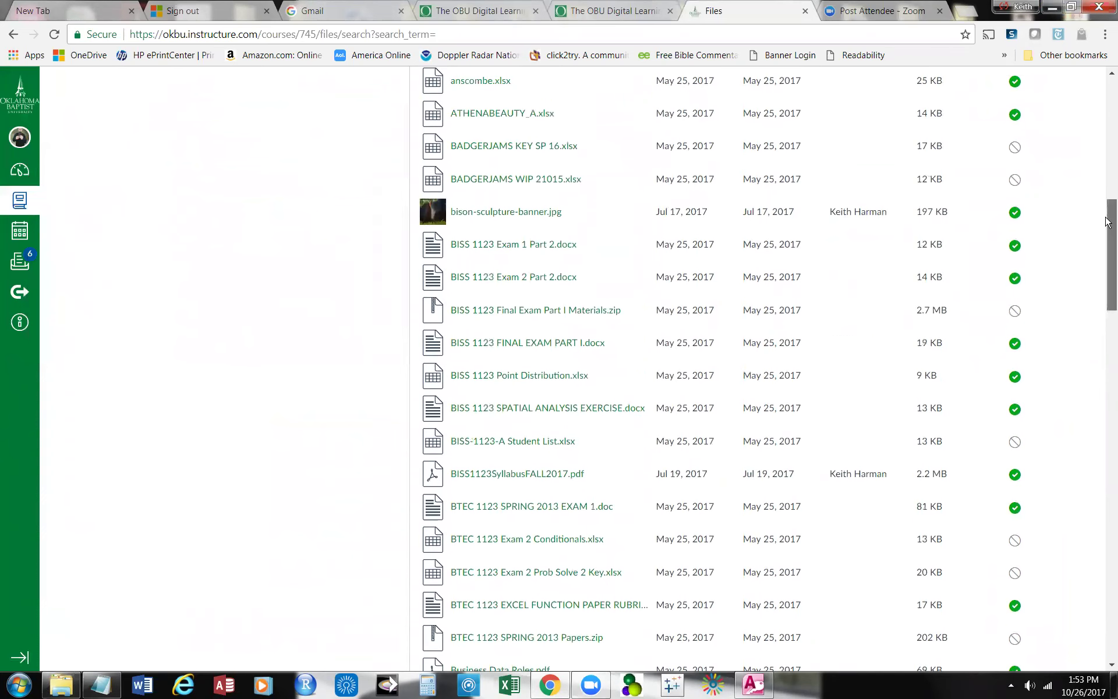
{"action": "scroll", "coordinate": [1107, 222], "scroll_direction": "up", "scroll_amount": 5}
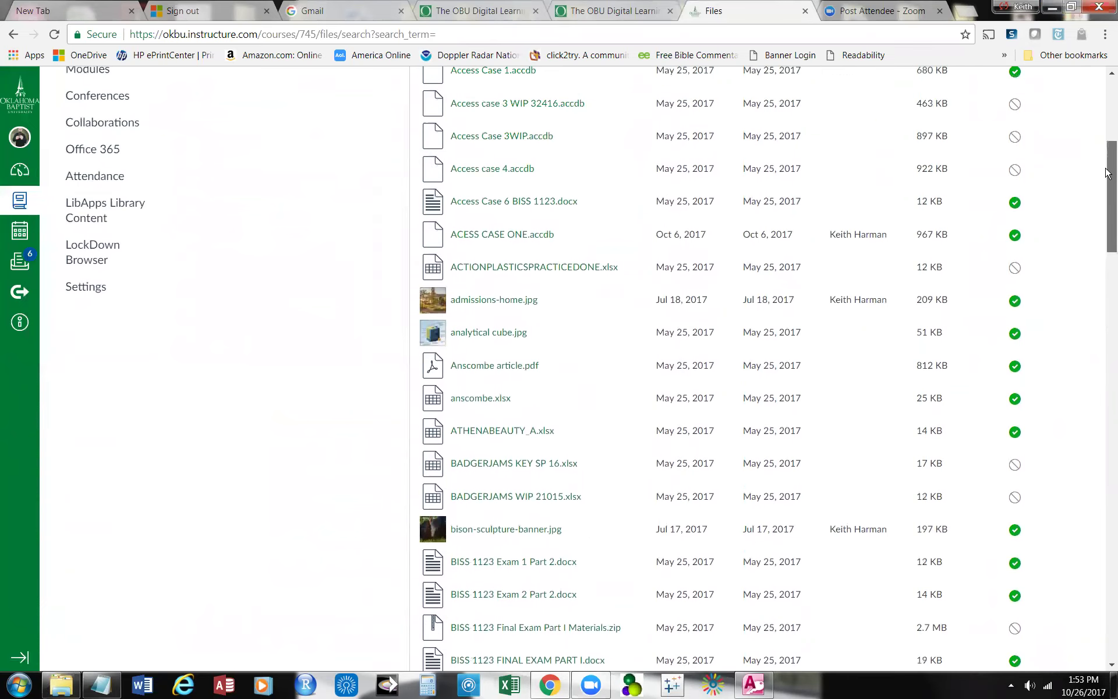
{"action": "scroll", "coordinate": [1107, 172], "scroll_direction": "up", "scroll_amount": 4}
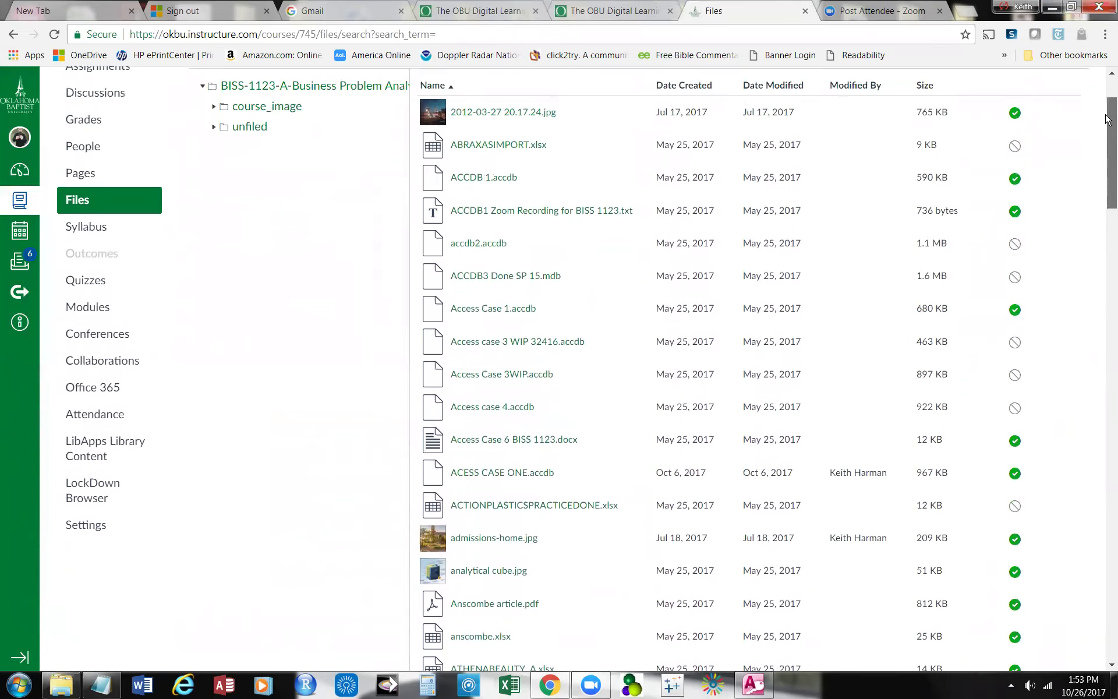
{"action": "scroll", "coordinate": [1108, 120], "scroll_direction": "up", "scroll_amount": 1}
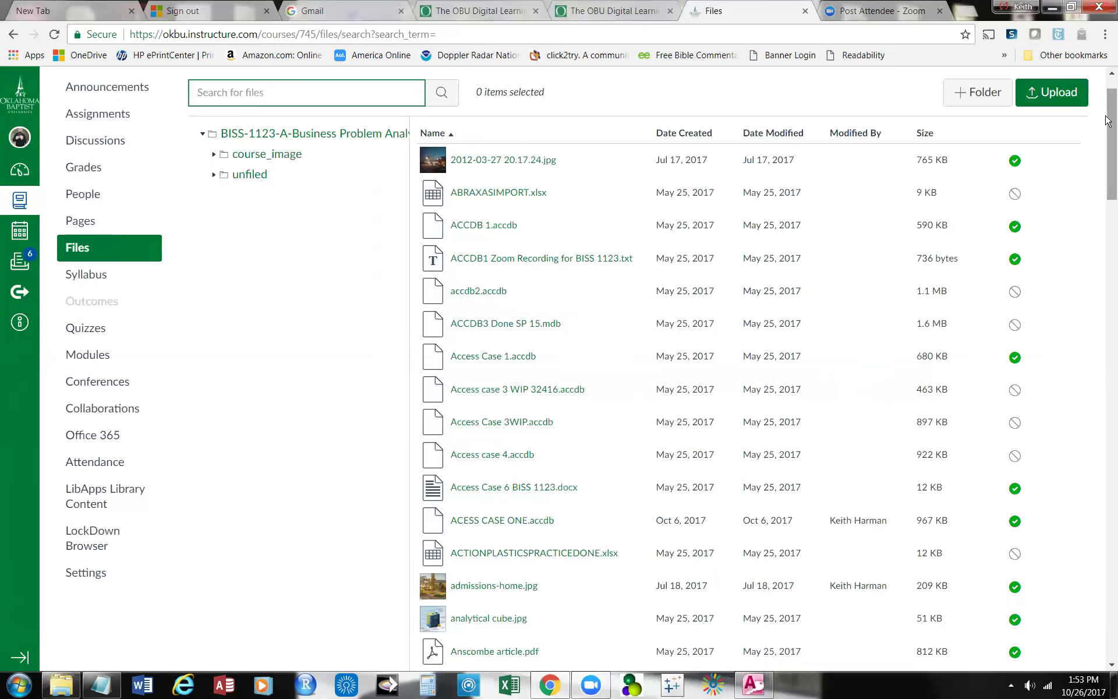
{"action": "left_click", "coordinate": [1014, 195]}
{"action": "left_click", "coordinate": [421, 327]}
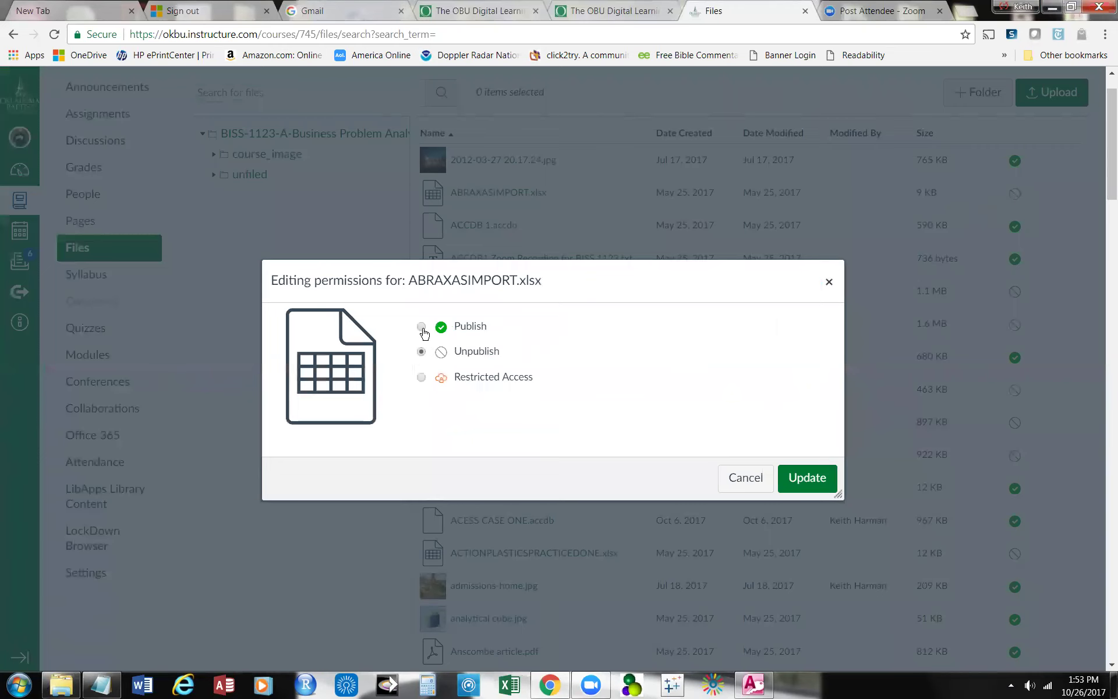
{"action": "left_click", "coordinate": [796, 482]}
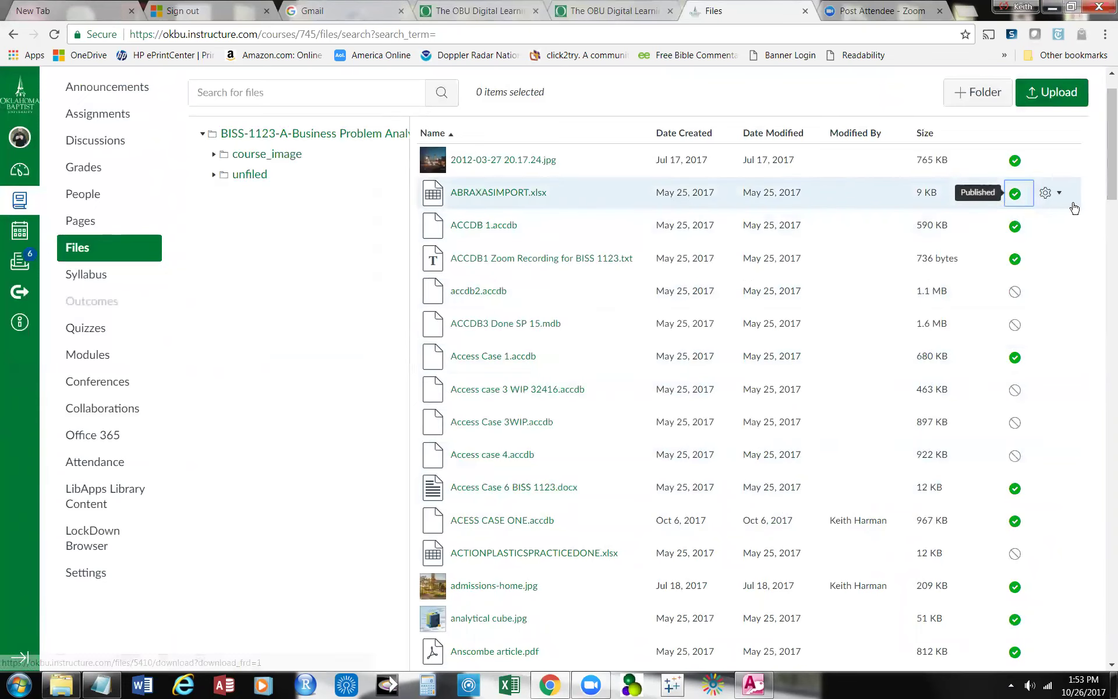
Download ABRAXASIMPORT.xlsx, open it in Excel and enable editing.
{"action": "left_click", "coordinate": [1058, 193]}
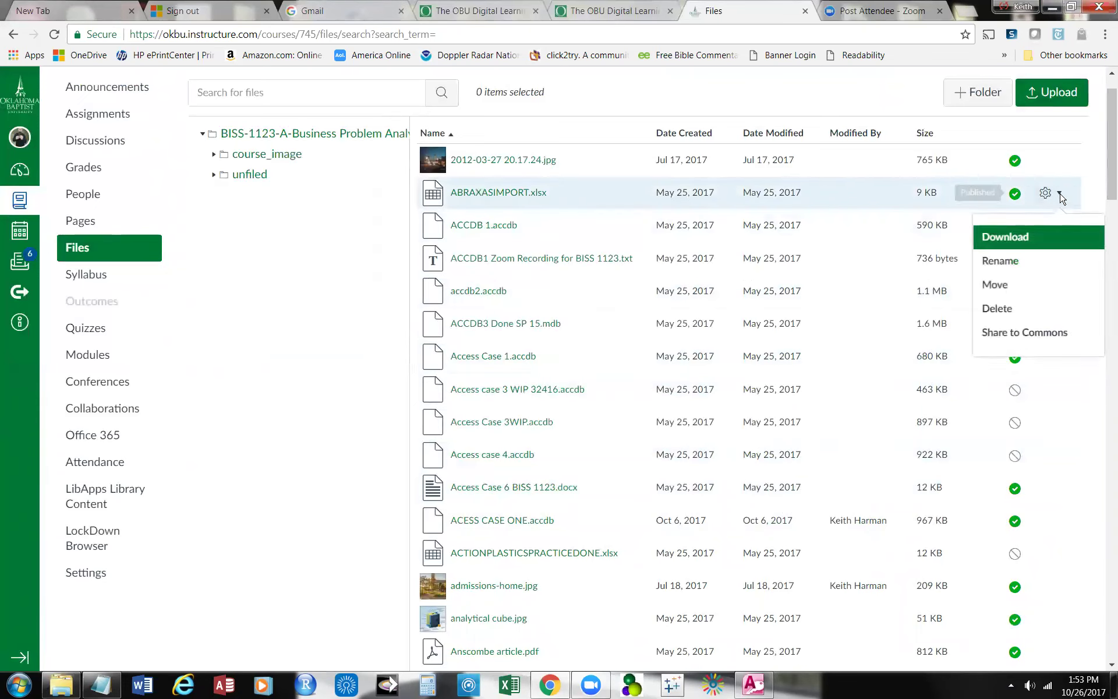
{"action": "left_click", "coordinate": [1046, 240]}
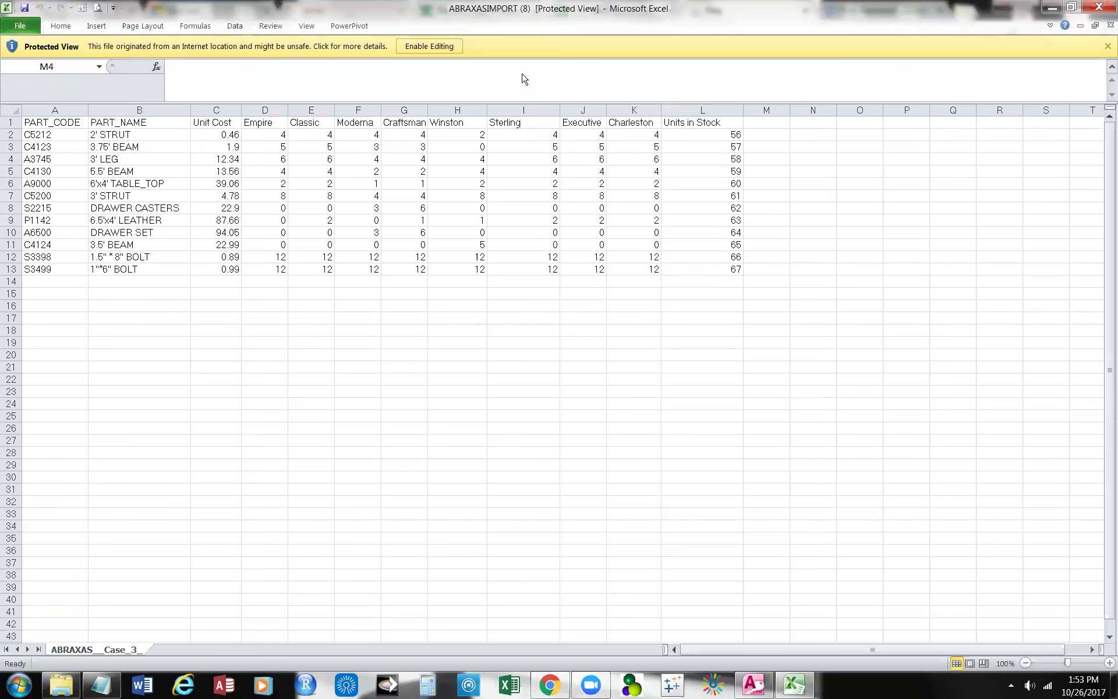
{"action": "left_click", "coordinate": [447, 48]}
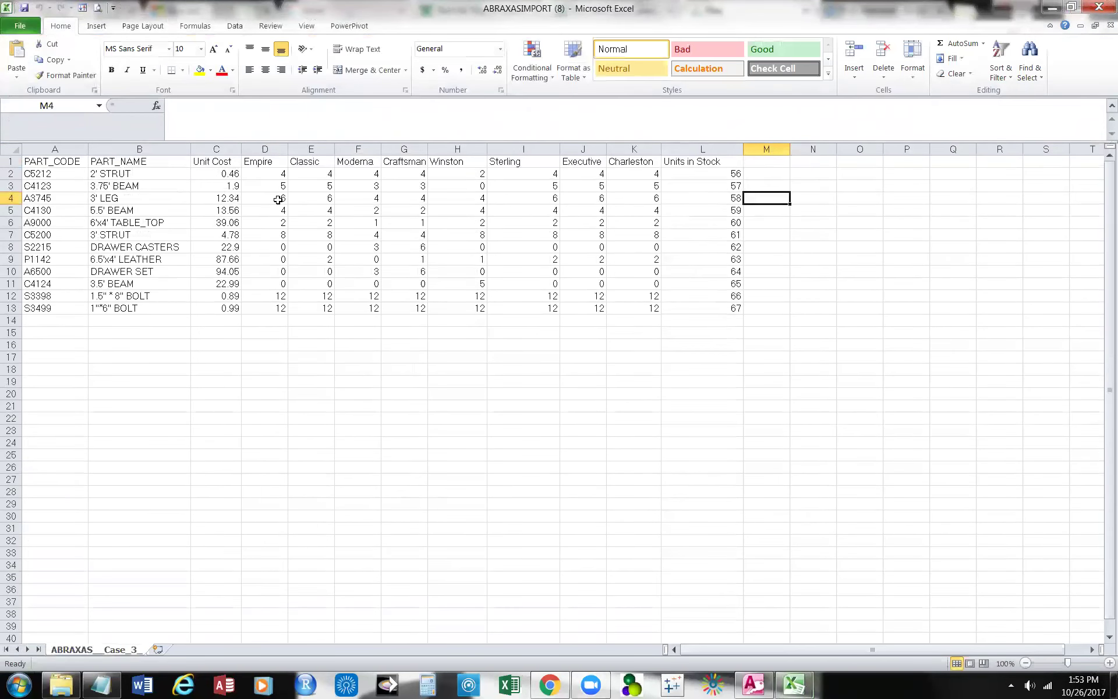
Save the workbook to the Desktop as ABRAXASIMPORT (8) in Excel Workbook format and close it.
{"action": "left_click", "coordinate": [23, 25]}
{"action": "left_click", "coordinate": [32, 66]}
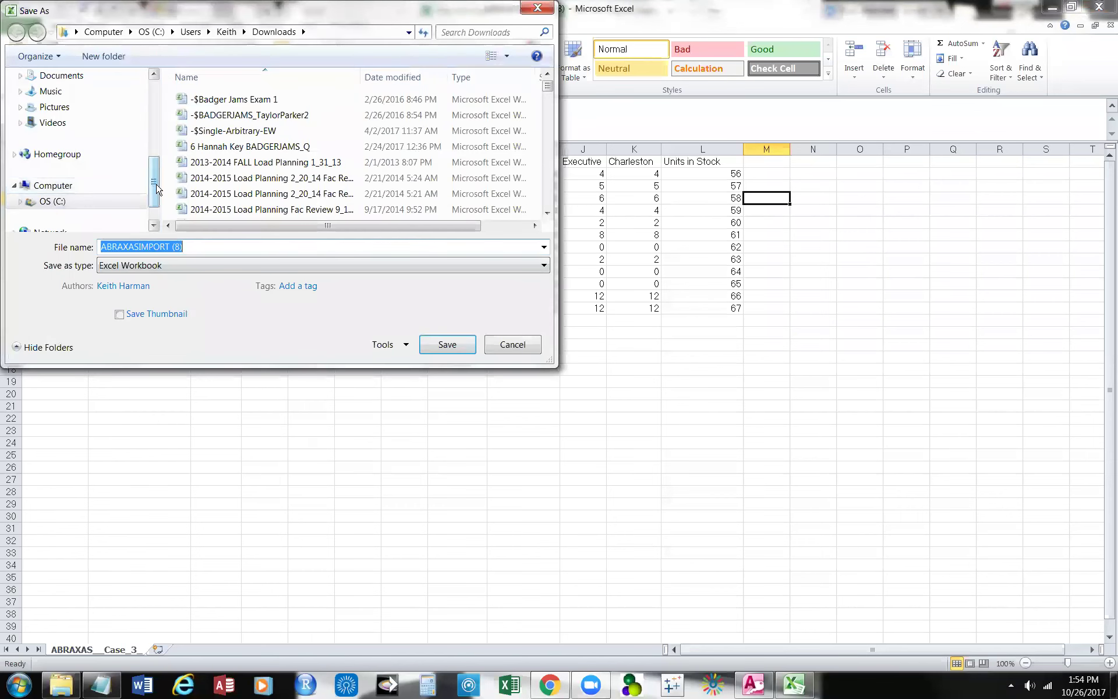
{"action": "left_click_drag", "start_coordinate": [155, 188], "coordinate": [158, 137]}
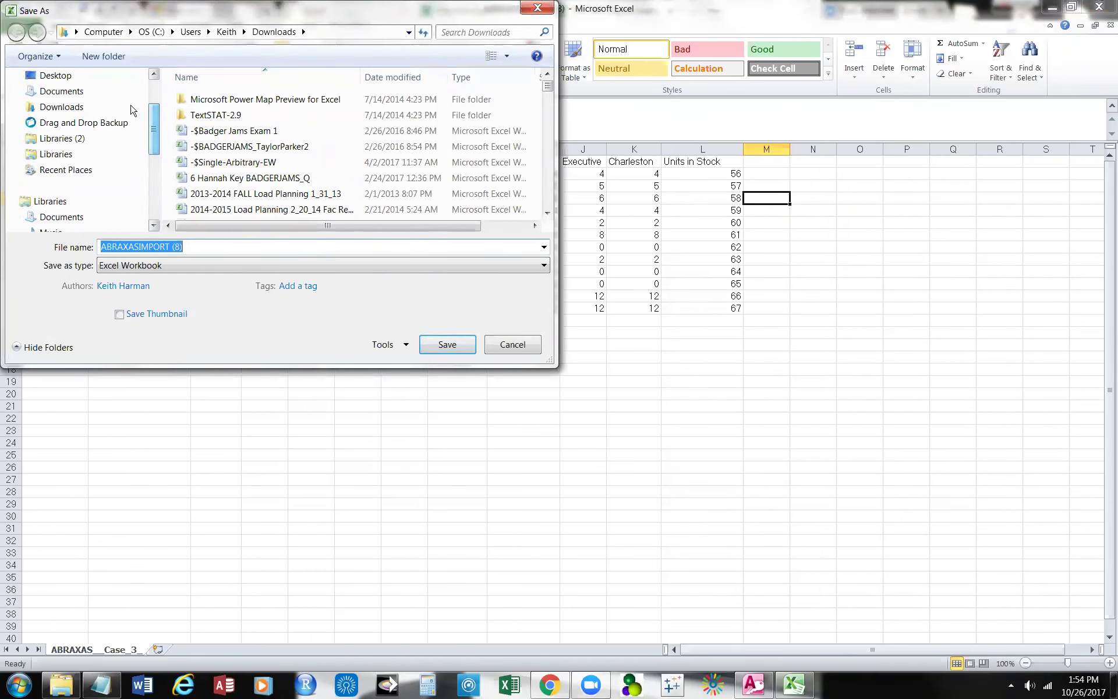
{"action": "left_click", "coordinate": [78, 78]}
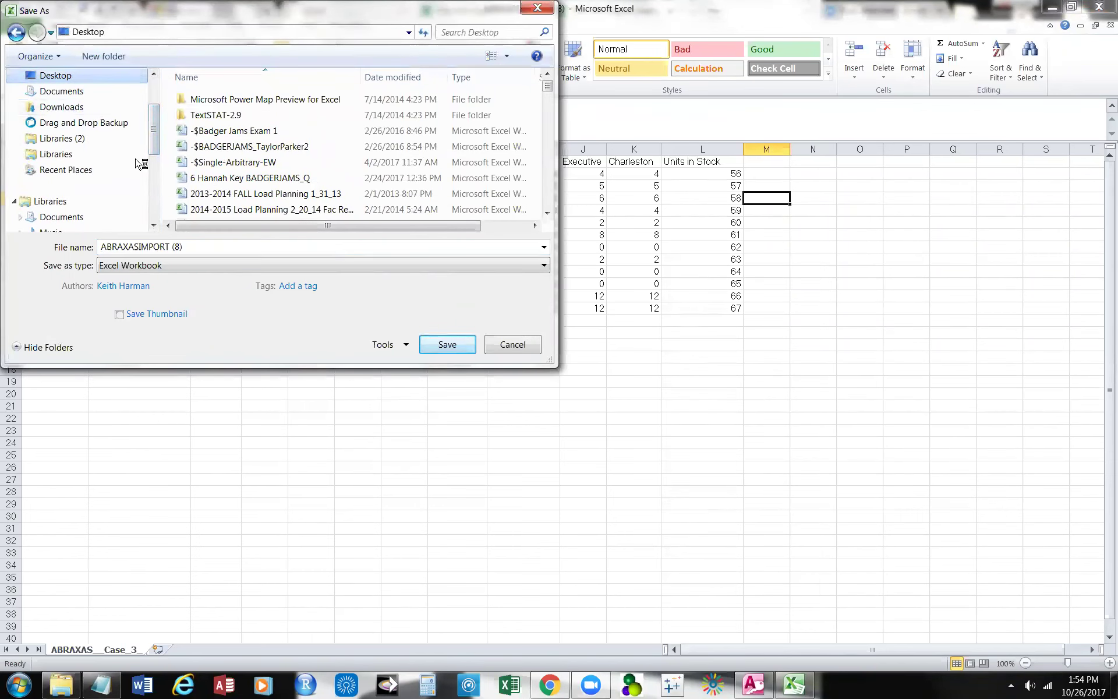
{"action": "left_click", "coordinate": [218, 246]}
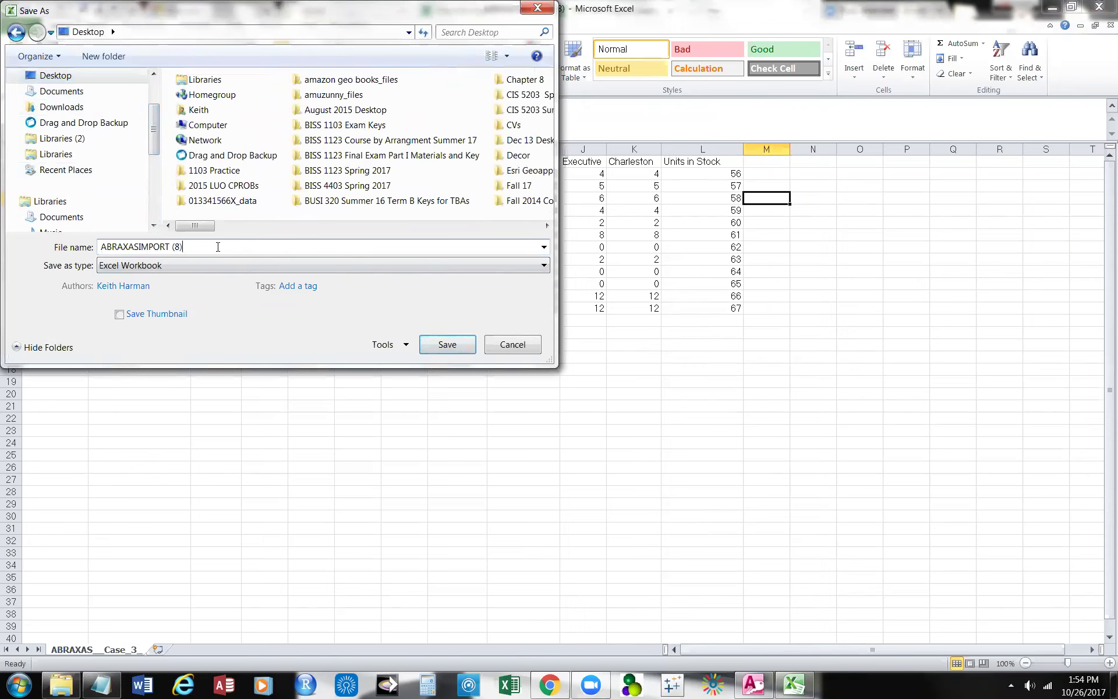
{"action": "left_click", "coordinate": [456, 348]}
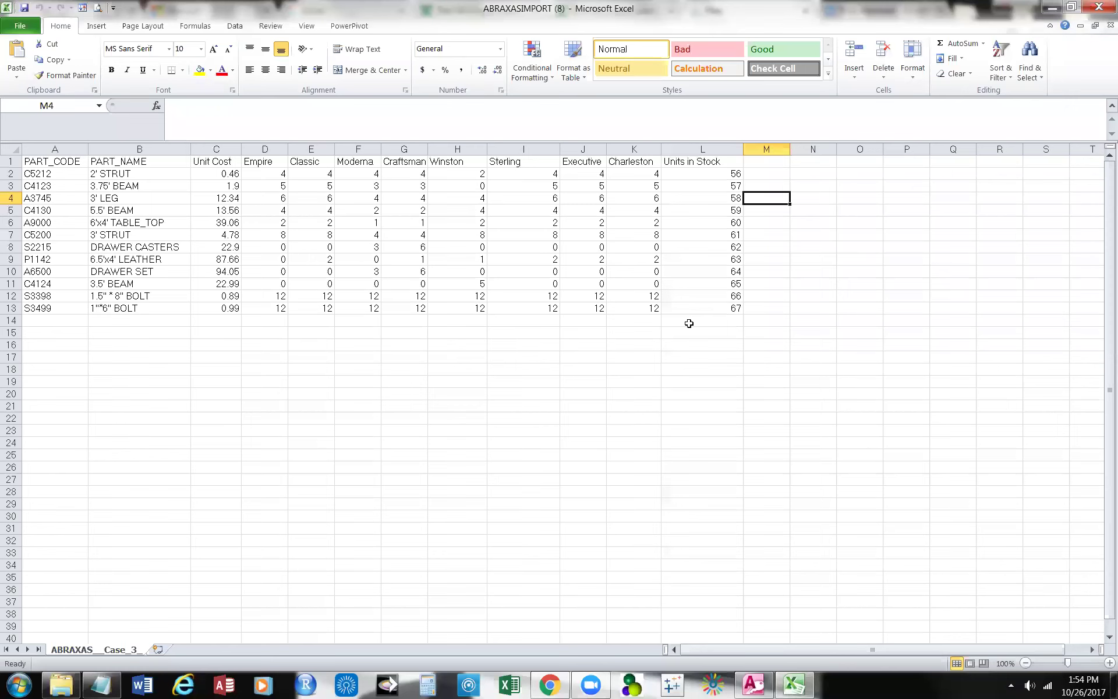
{"action": "left_click", "coordinate": [1100, 8]}
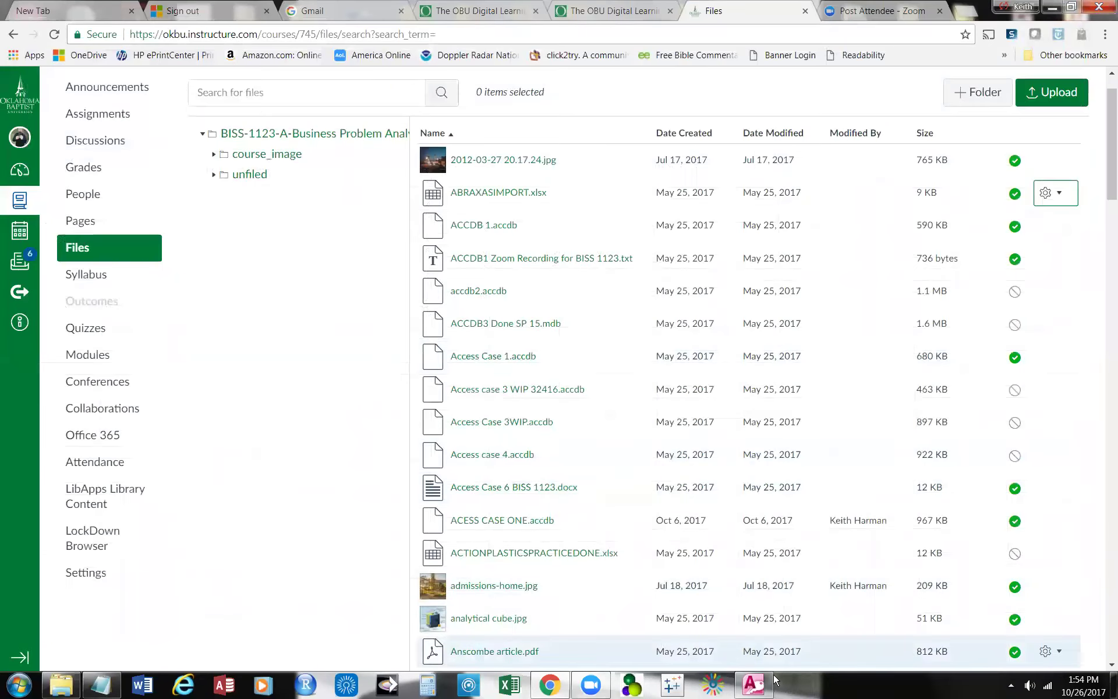
Minimize the browser and open ABRAXASIMPORT (8) from the desktop in Excel.
{"action": "mouse_move", "coordinate": [753, 683]}
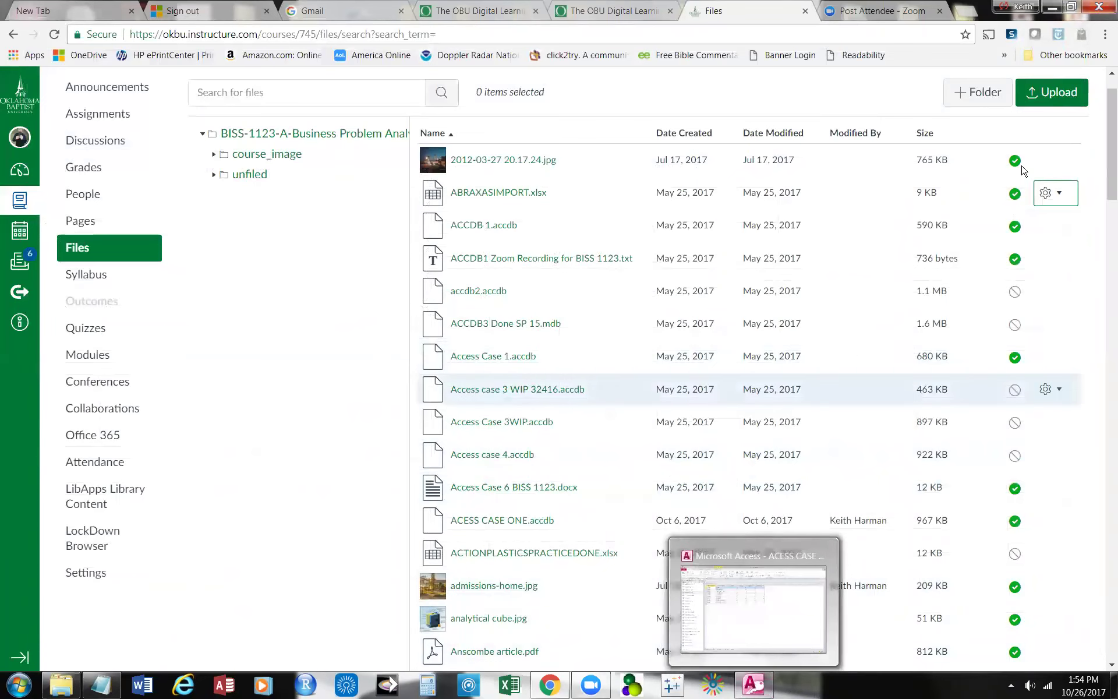
{"action": "left_click", "coordinate": [1051, 7]}
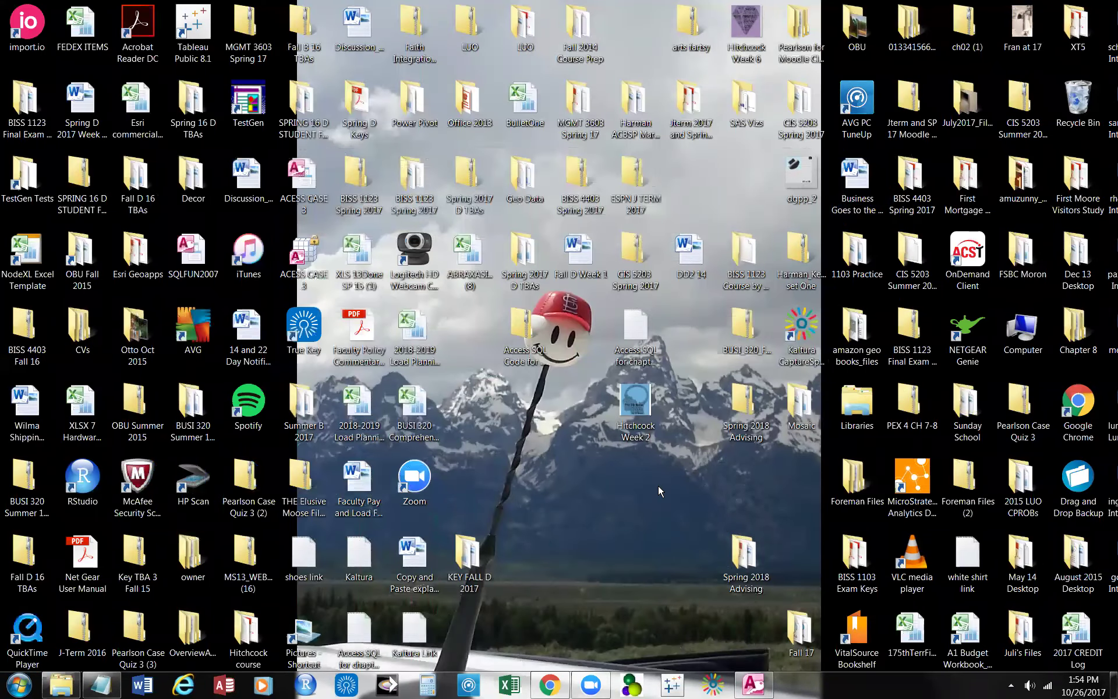
{"action": "right_click", "coordinate": [466, 265]}
{"action": "left_click", "coordinate": [498, 272]}
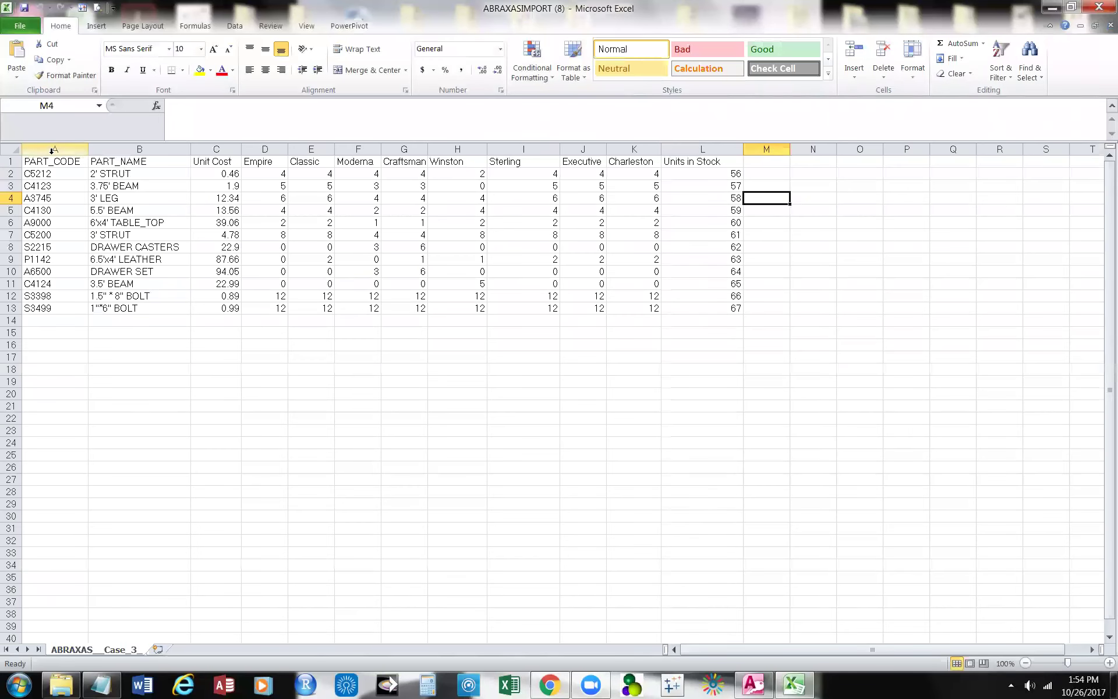
Review the column headings, widen the Units in Stock column slightly, and close the workbook without saving the changes.
{"action": "left_click", "coordinate": [200, 160]}
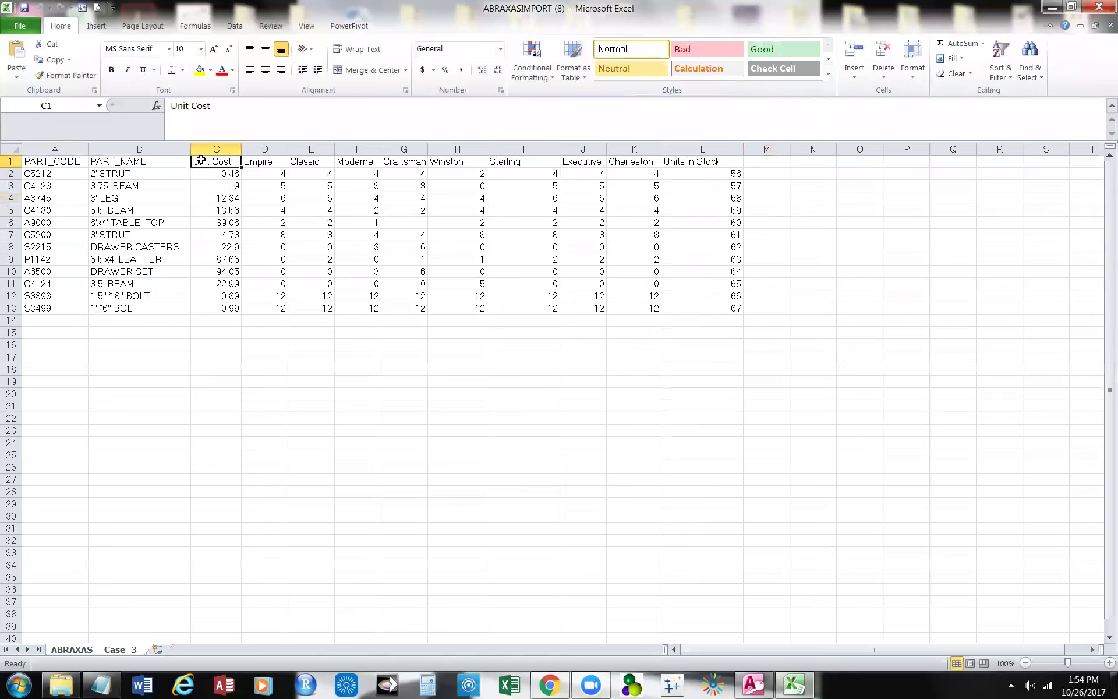
{"action": "left_click", "coordinate": [265, 161]}
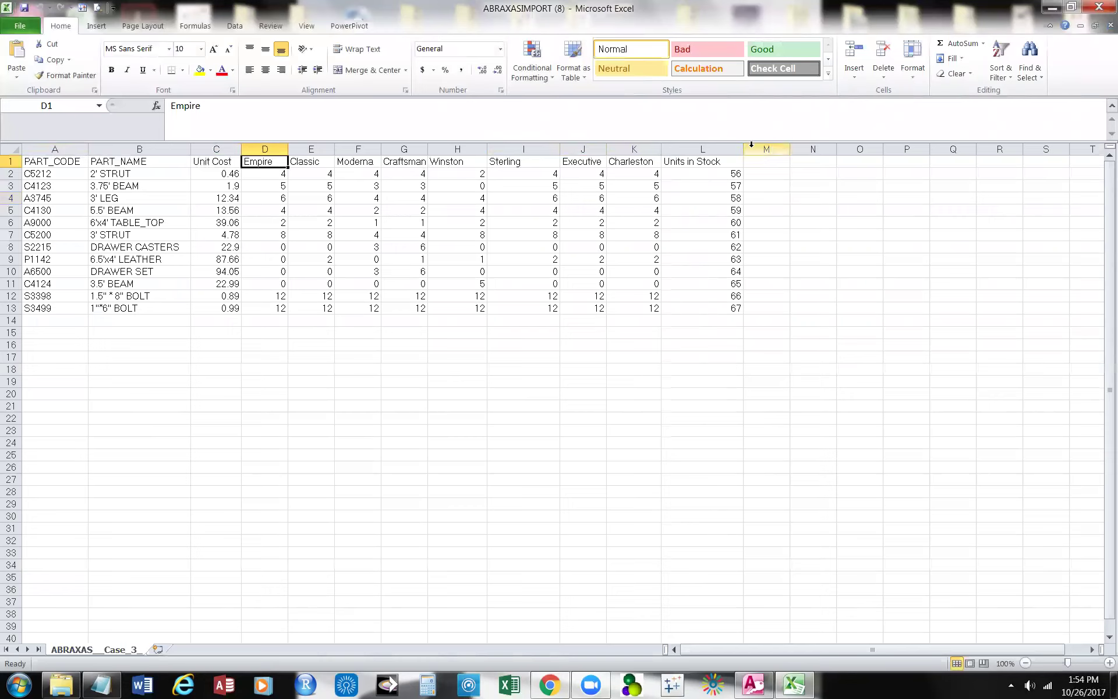
{"action": "left_click_drag", "start_coordinate": [743, 149], "coordinate": [756, 149]}
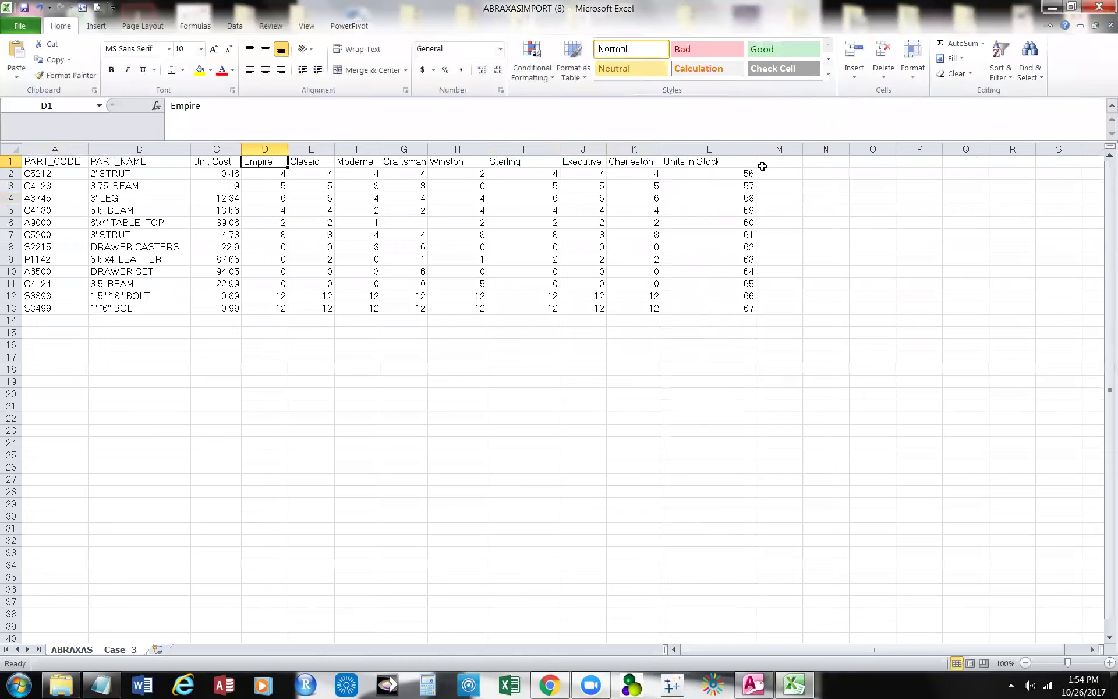
{"action": "left_click", "coordinate": [780, 174]}
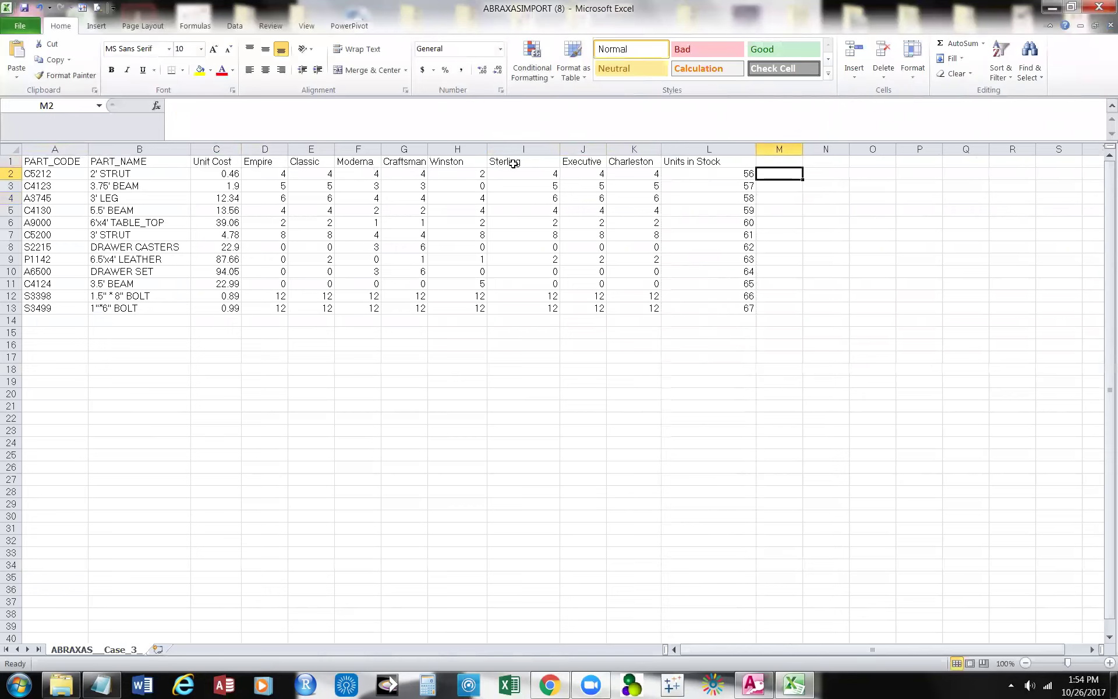
{"action": "left_click", "coordinate": [687, 174]}
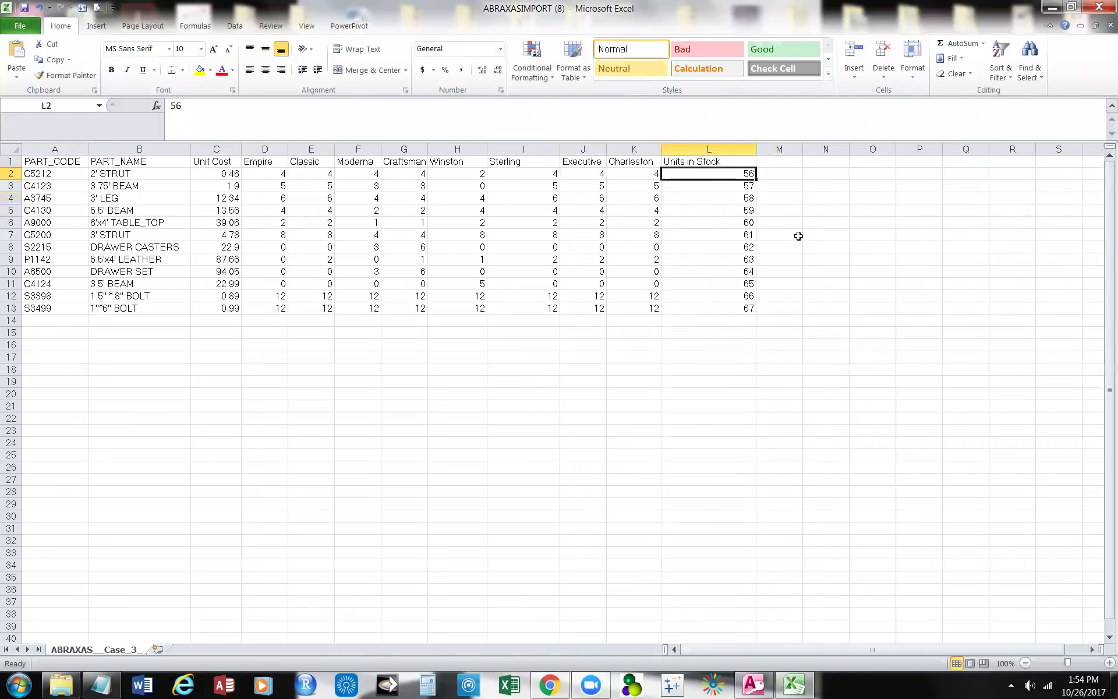
{"action": "left_click", "coordinate": [786, 180]}
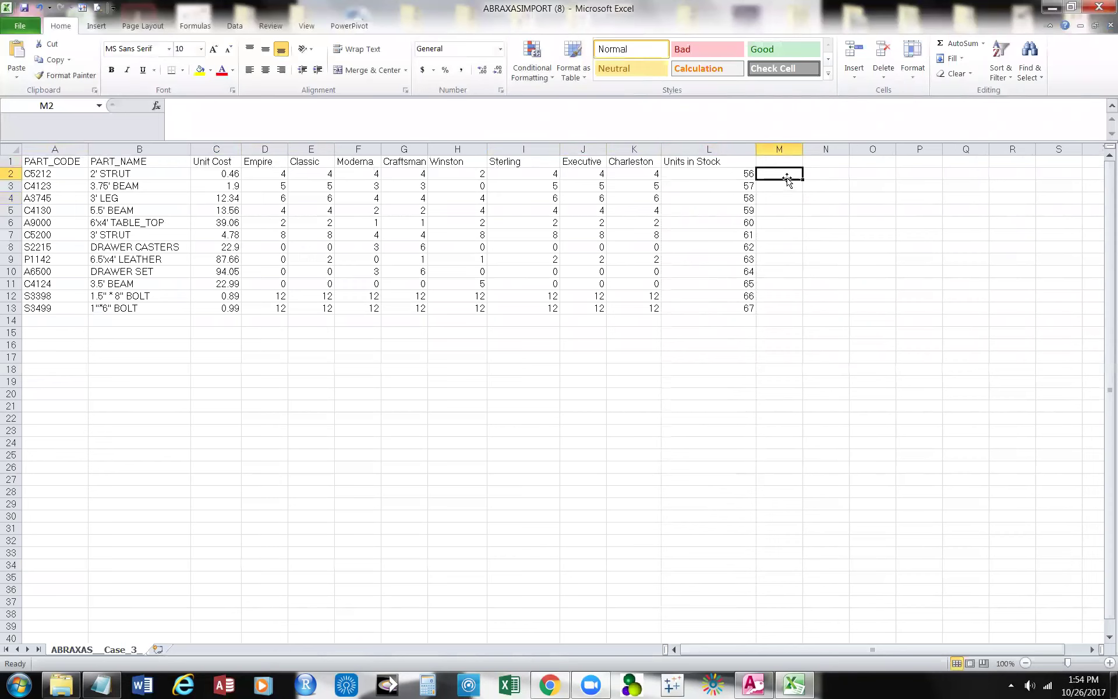
{"action": "left_click", "coordinate": [1099, 8]}
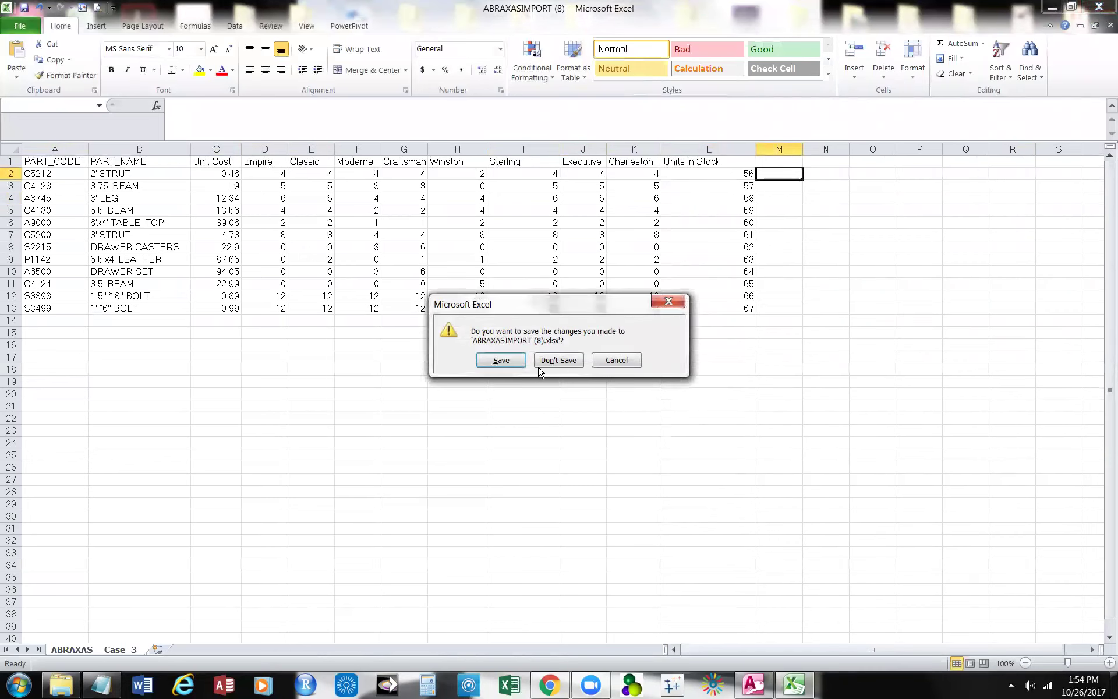
{"action": "left_click", "coordinate": [538, 361]}
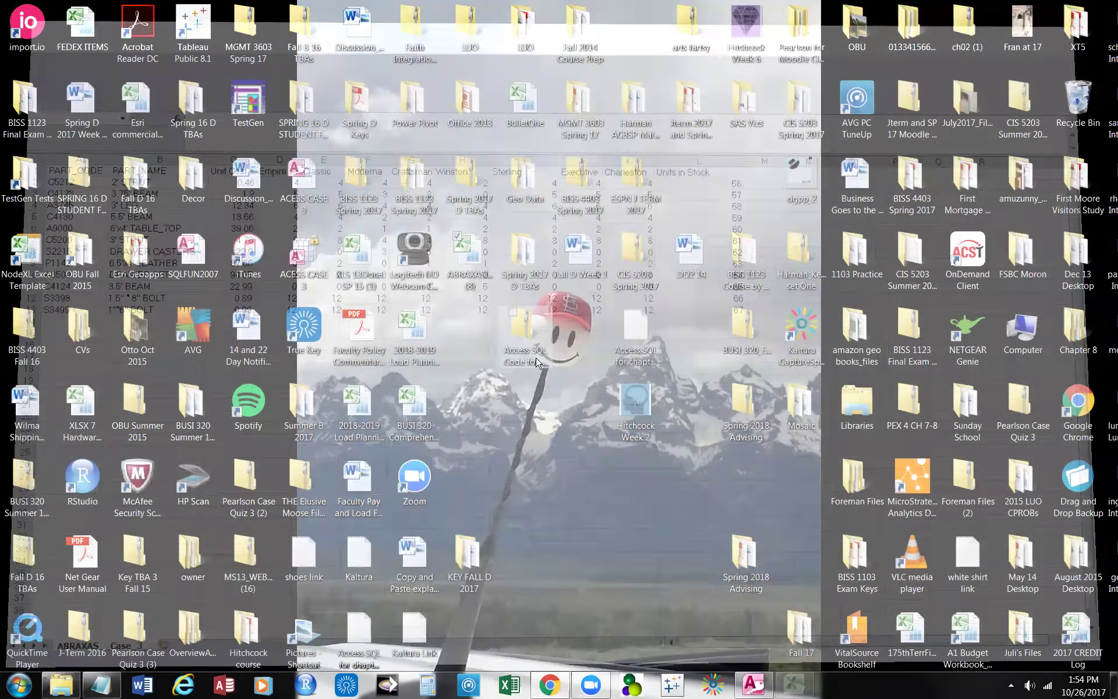
Switch to Access and close the ABRAXAS (Case 3) table.
{"action": "left_click", "coordinate": [748, 687]}
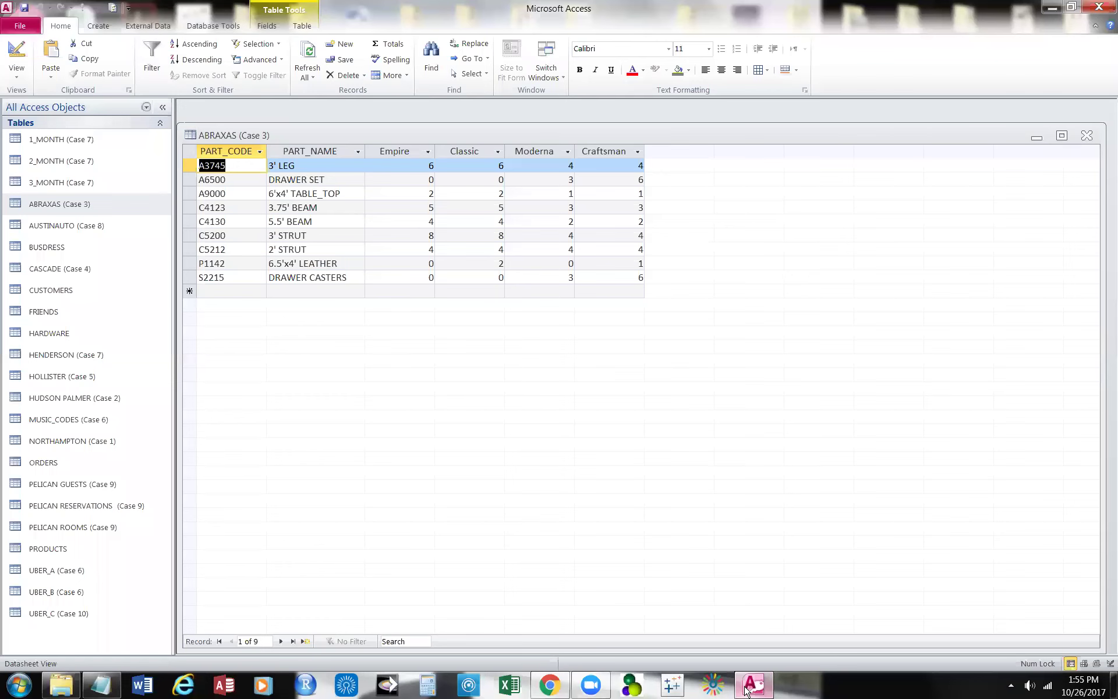
{"action": "left_click", "coordinate": [139, 25]}
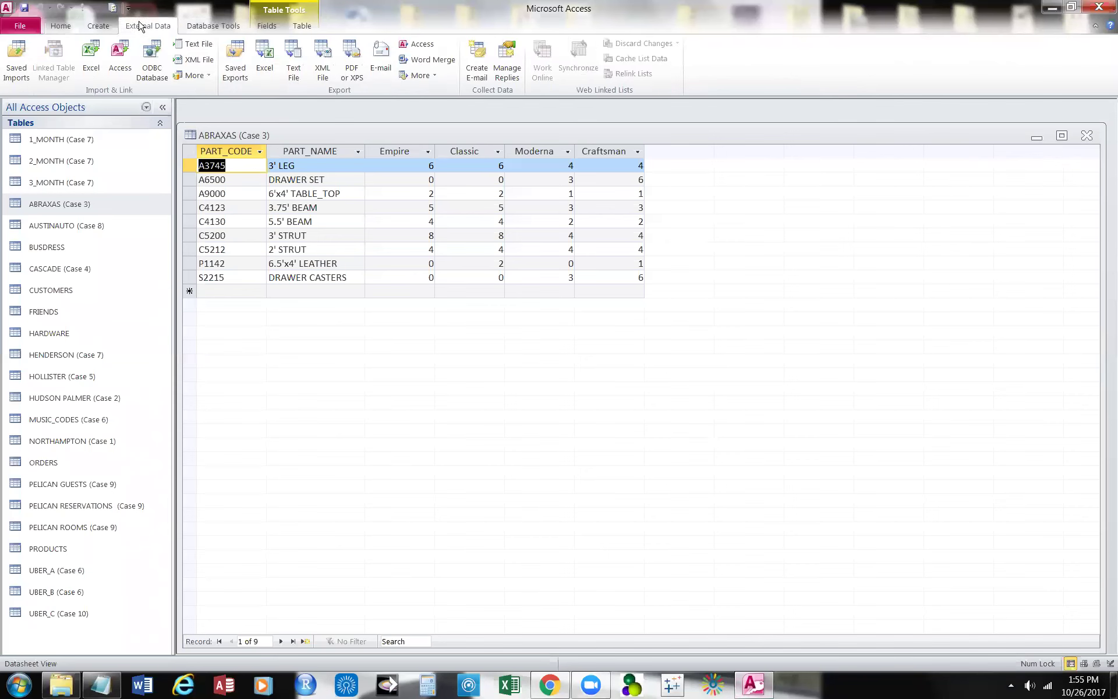
{"action": "left_click", "coordinate": [1087, 137]}
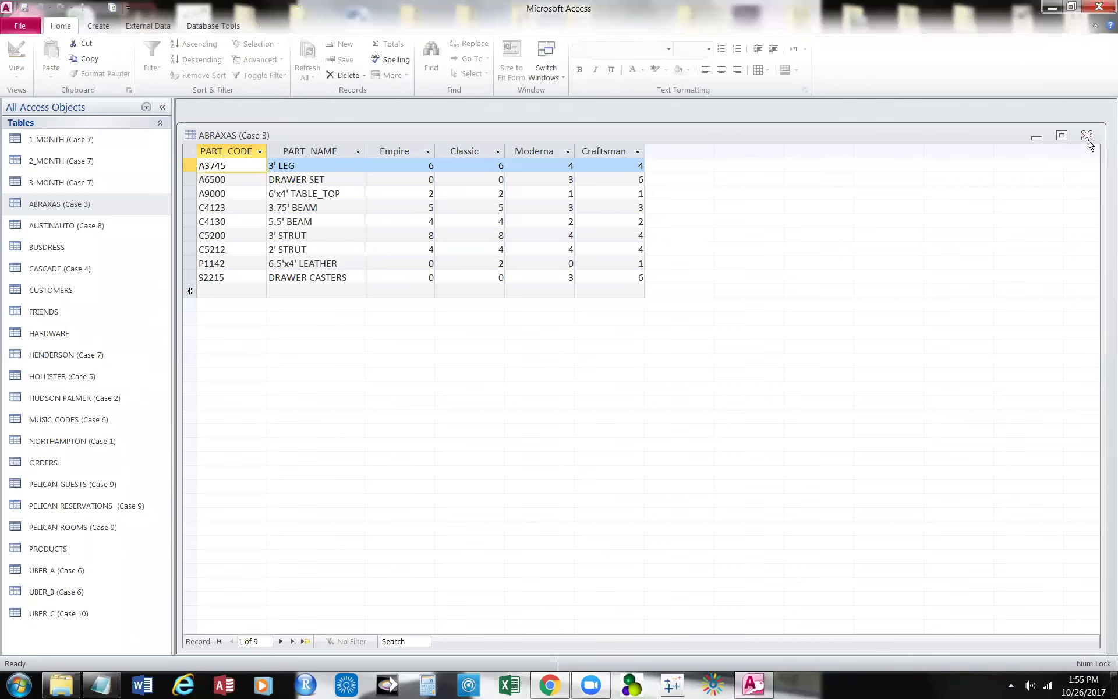
Start an Excel import of ABRAXASIMPORT (8).xlsx from the Desktop into a new table in the current database.
{"action": "left_click", "coordinate": [135, 28]}
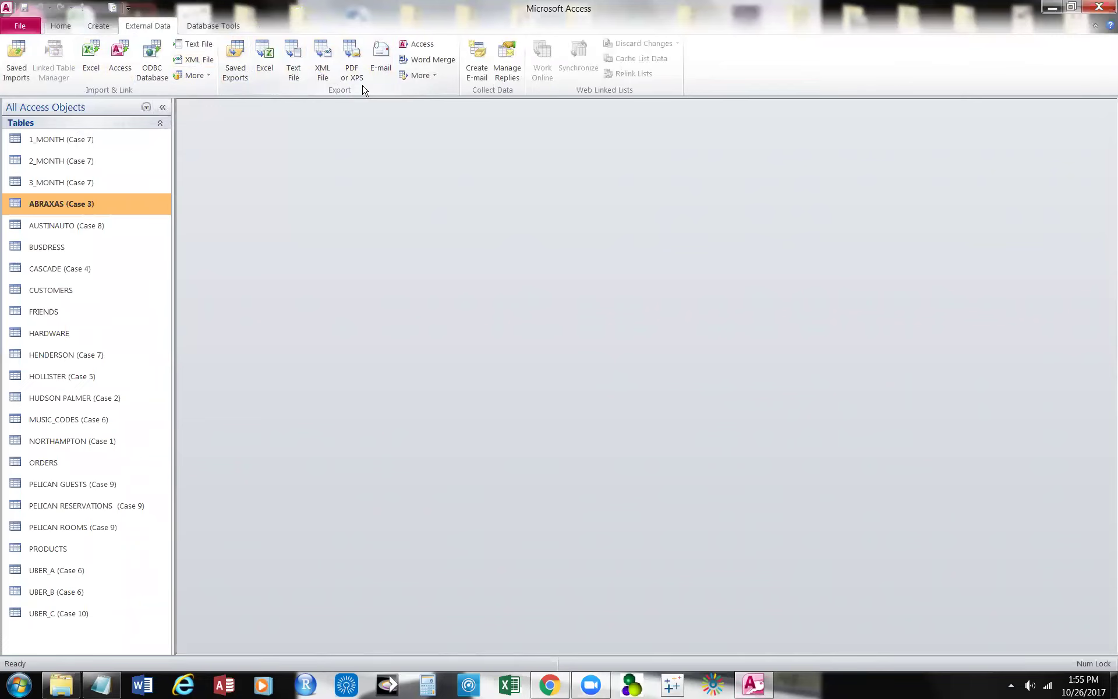
{"action": "left_click", "coordinate": [89, 56]}
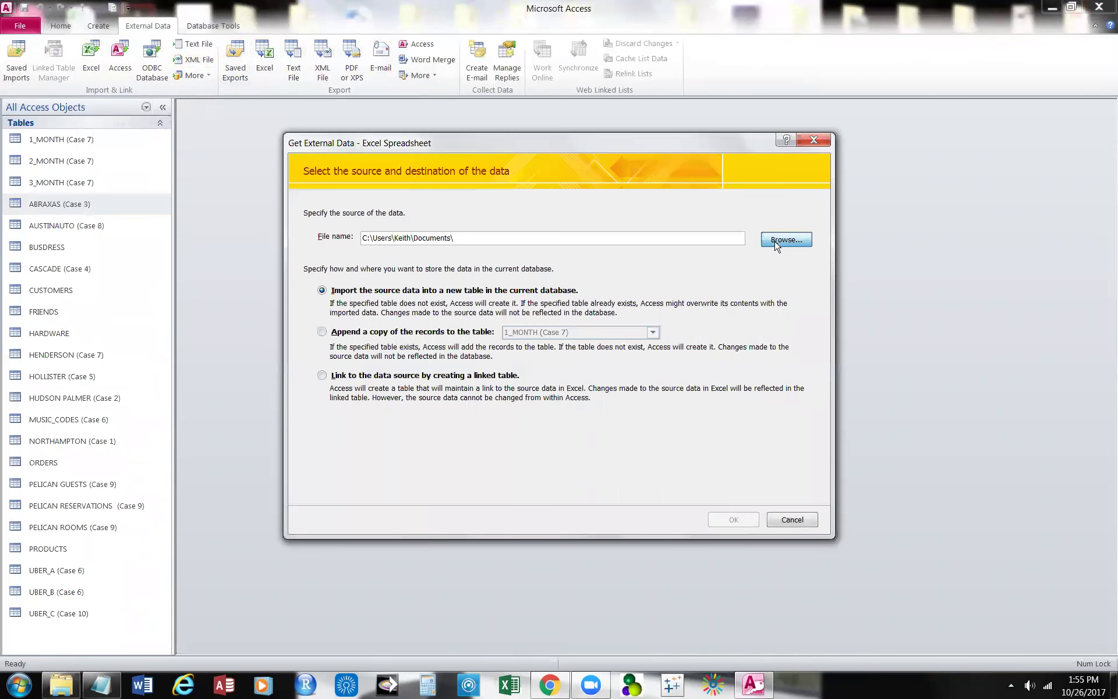
{"action": "left_click", "coordinate": [775, 244]}
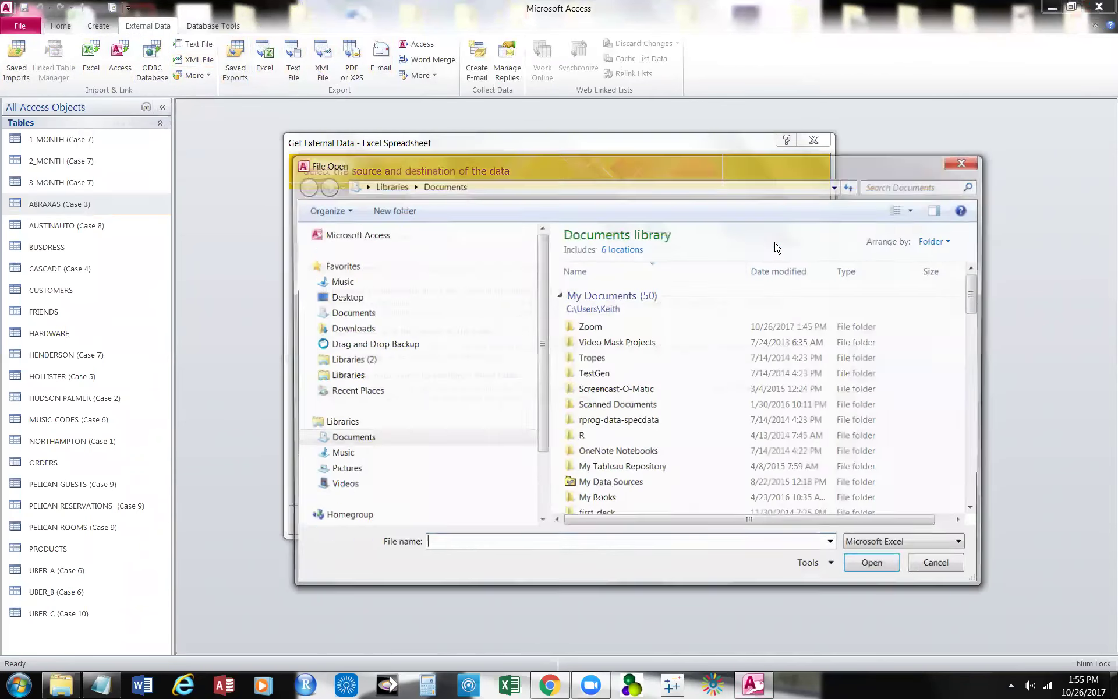
{"action": "left_click", "coordinate": [342, 229]}
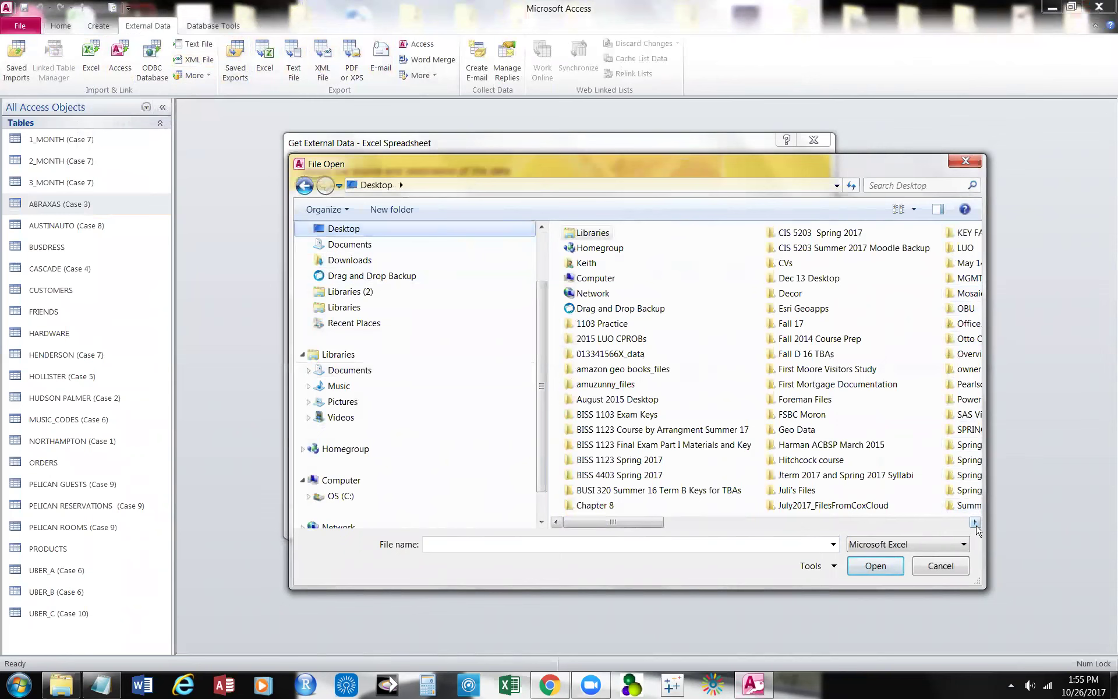
{"action": "left_click", "coordinate": [975, 522]}
{"action": "left_click", "coordinate": [975, 522]}
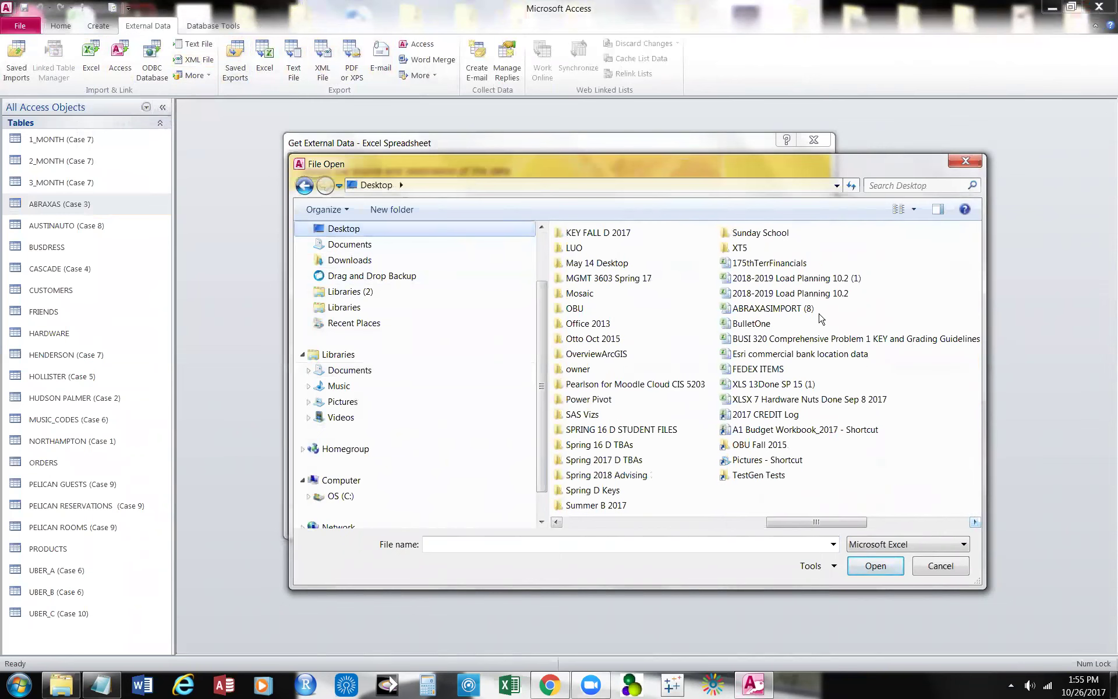
{"action": "left_click", "coordinate": [801, 313]}
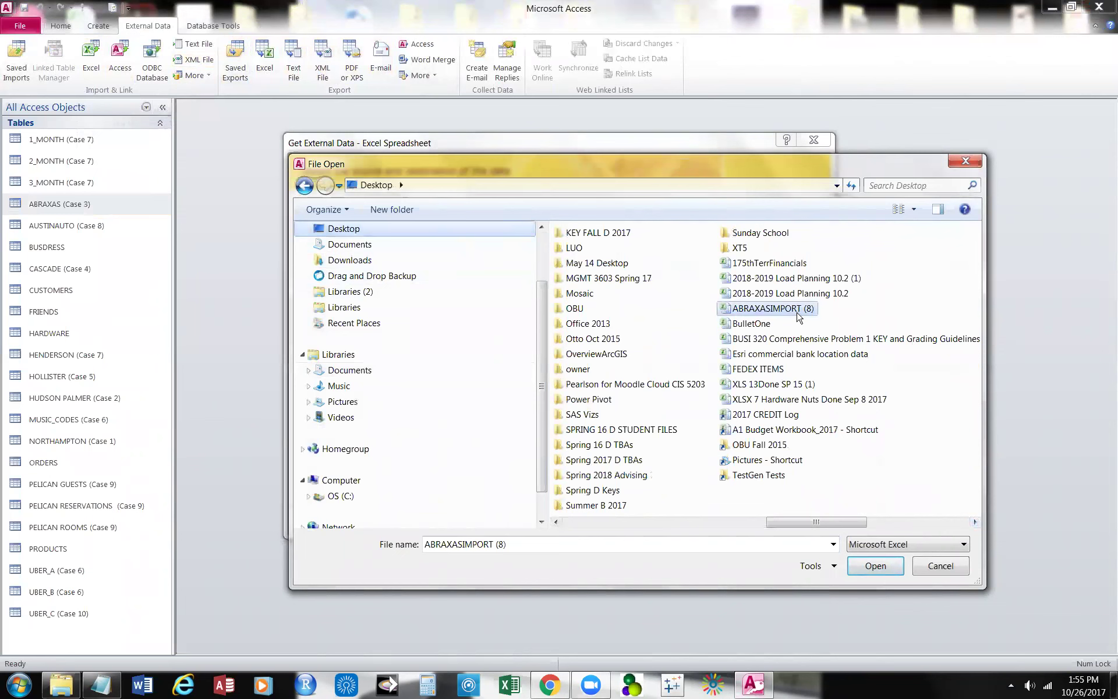
{"action": "left_click", "coordinate": [879, 568]}
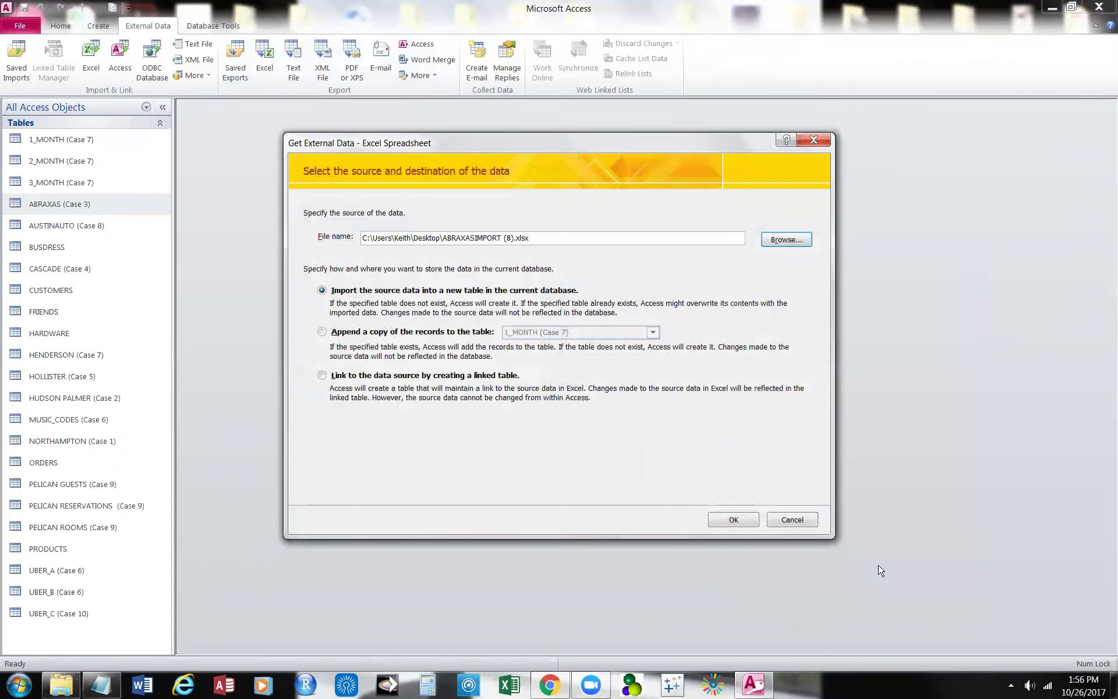
{"action": "left_click", "coordinate": [734, 520]}
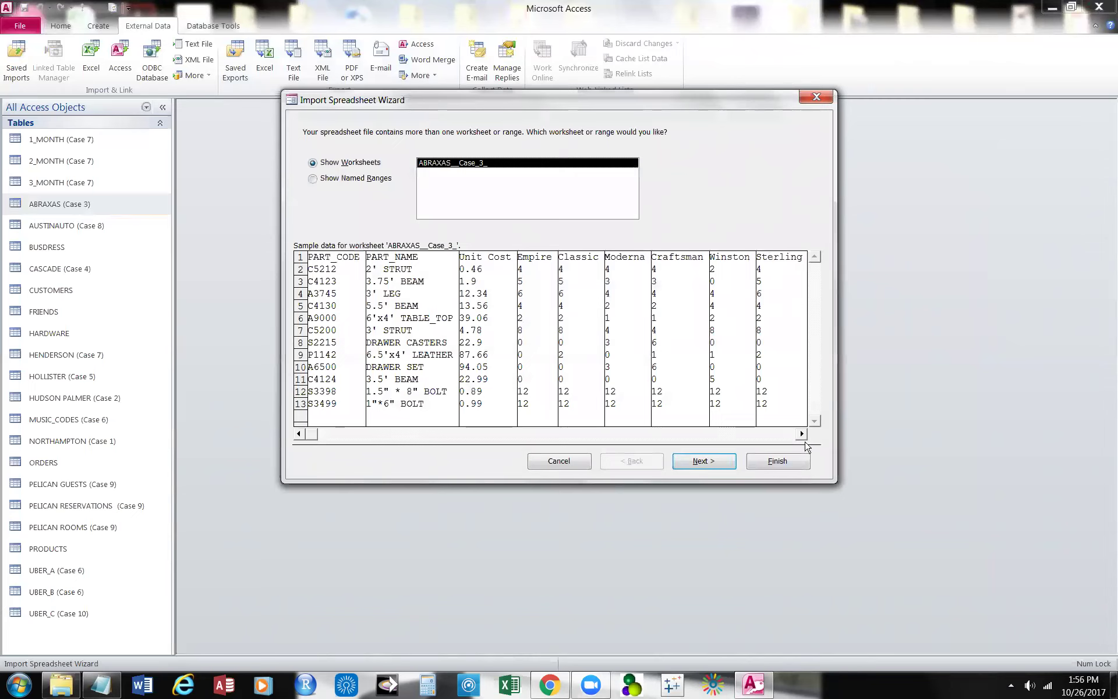
Import the ABRAXAS__Case_3_ worksheet using first-row column headings and an Access-added primary key, into table ABRAXAS__Case_3_.
{"action": "left_click_drag", "start_coordinate": [801, 435], "coordinate": [801, 436]}
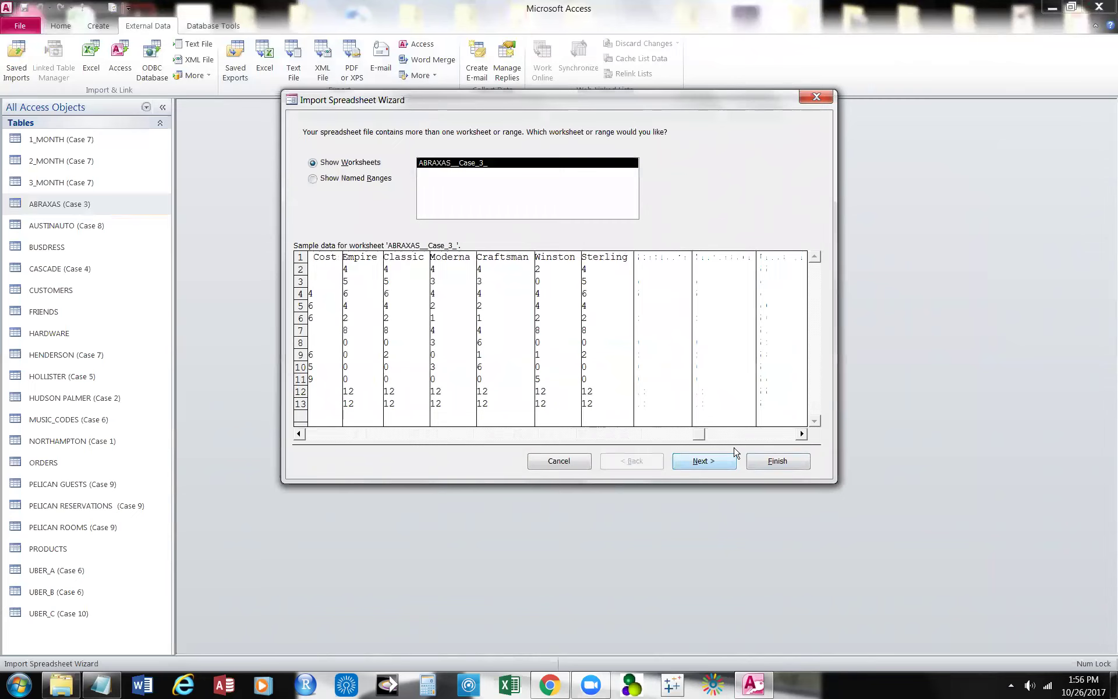
{"action": "left_click_drag", "start_coordinate": [802, 436], "coordinate": [802, 435]}
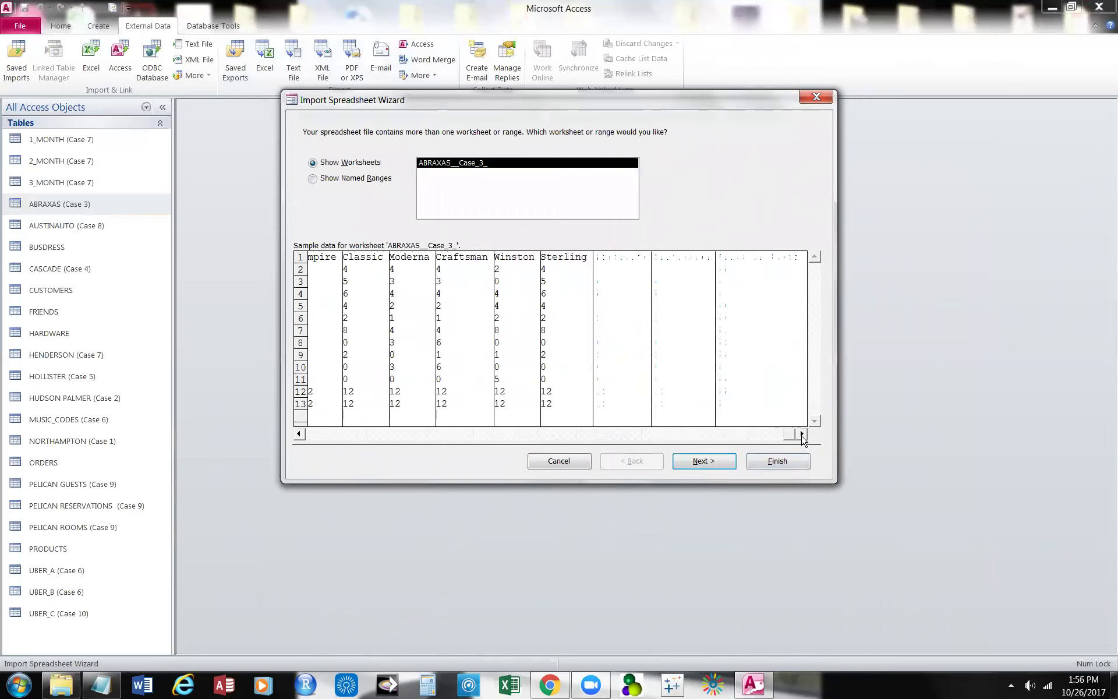
{"action": "left_click", "coordinate": [716, 464]}
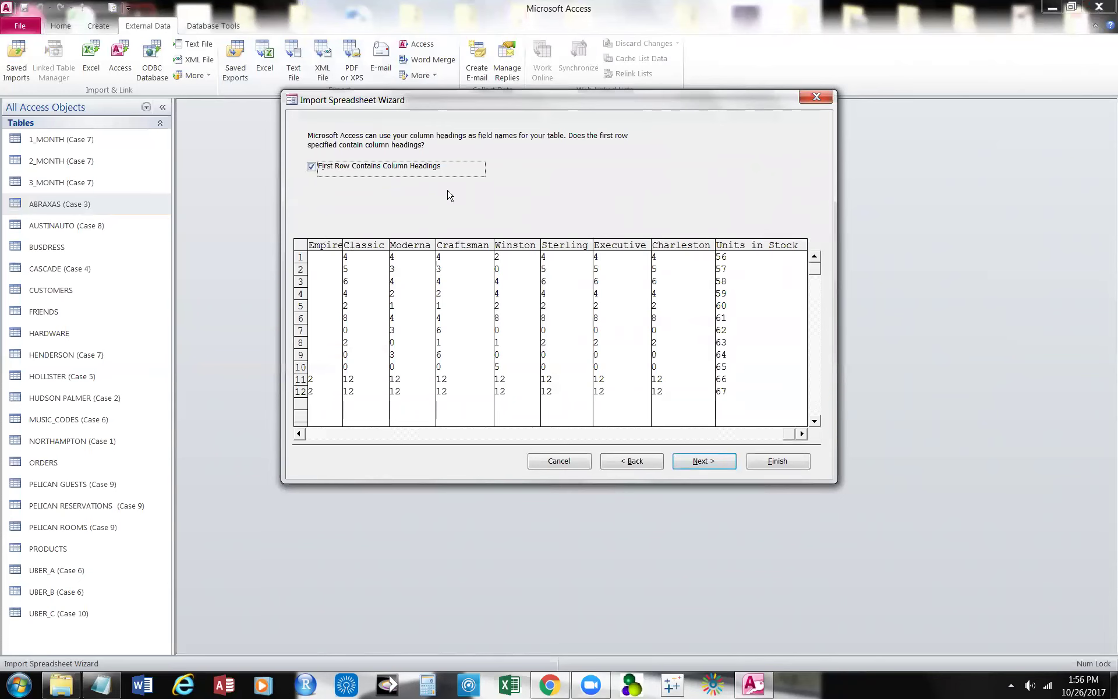
{"action": "left_click", "coordinate": [705, 461]}
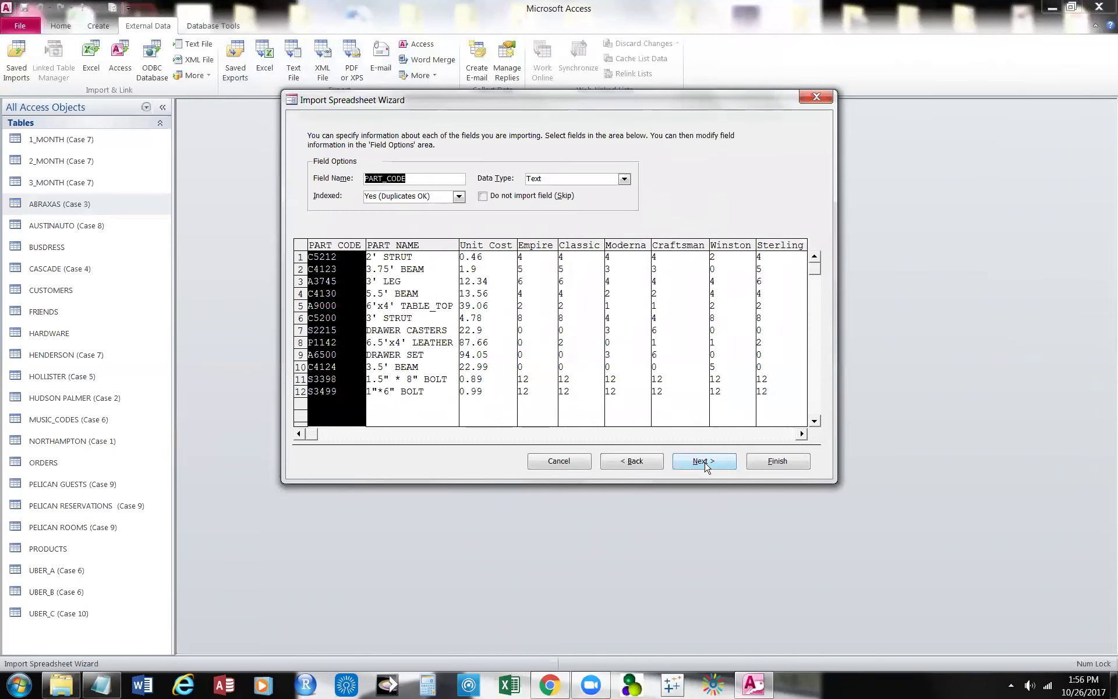
{"action": "left_click", "coordinate": [704, 462]}
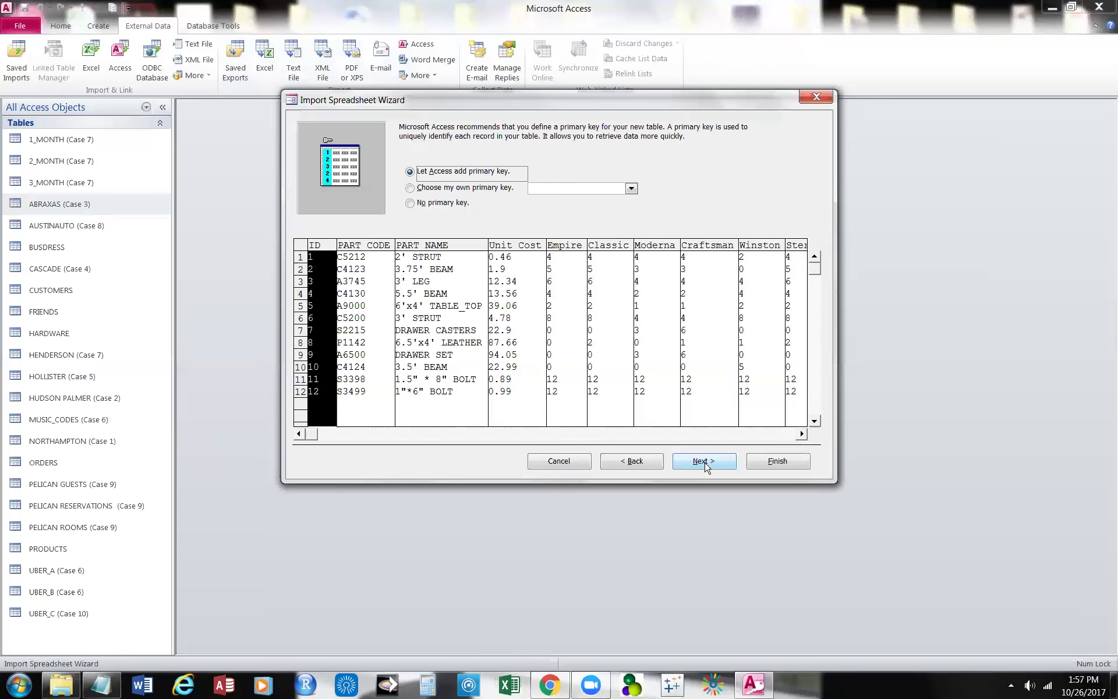
{"action": "left_click", "coordinate": [705, 466]}
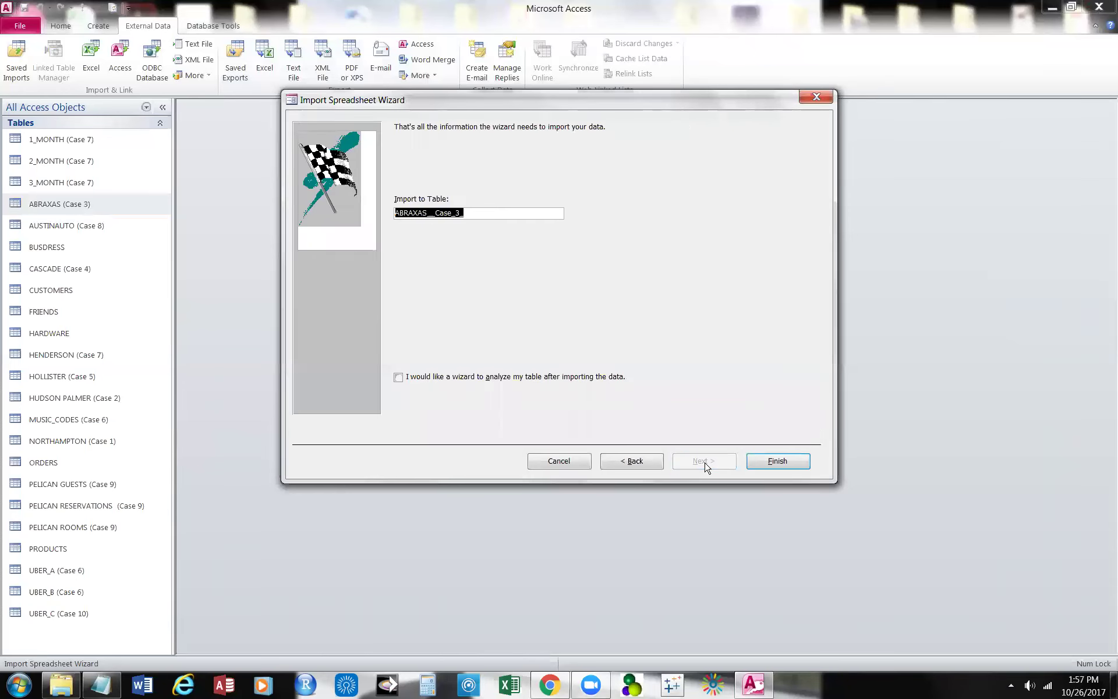
{"action": "left_click", "coordinate": [791, 469]}
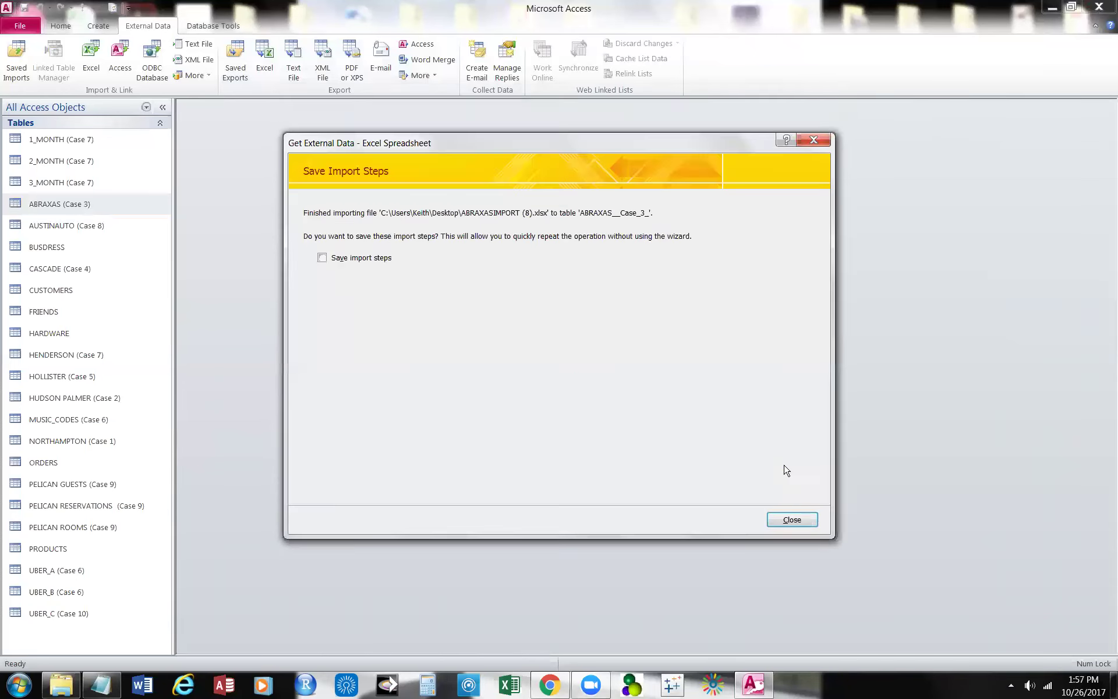
Finish the Excel import without saving the import steps and open the imported ABRAXAS__Case_3_ table.
{"action": "left_click", "coordinate": [791, 520]}
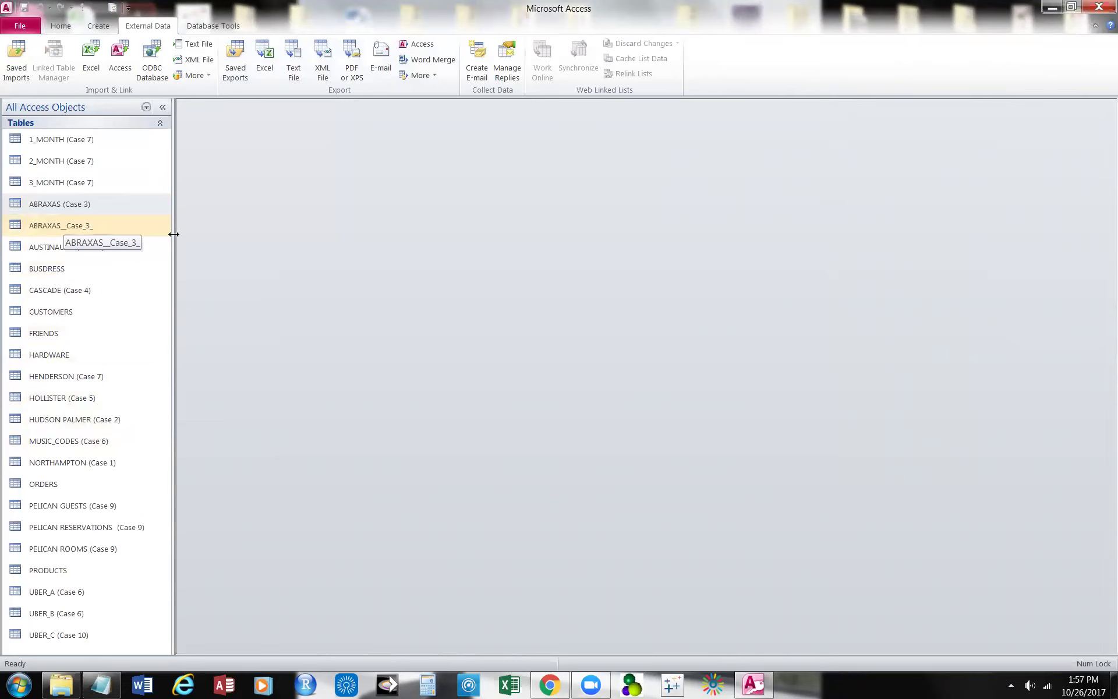
{"action": "right_click", "coordinate": [79, 229]}
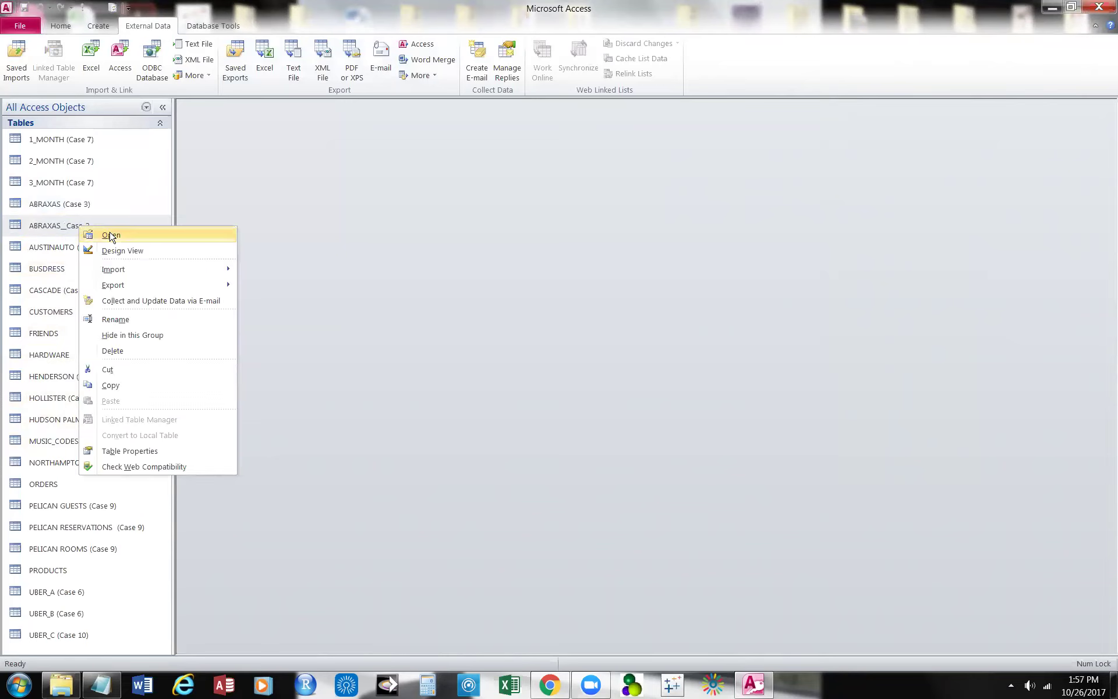
{"action": "left_click", "coordinate": [111, 235]}
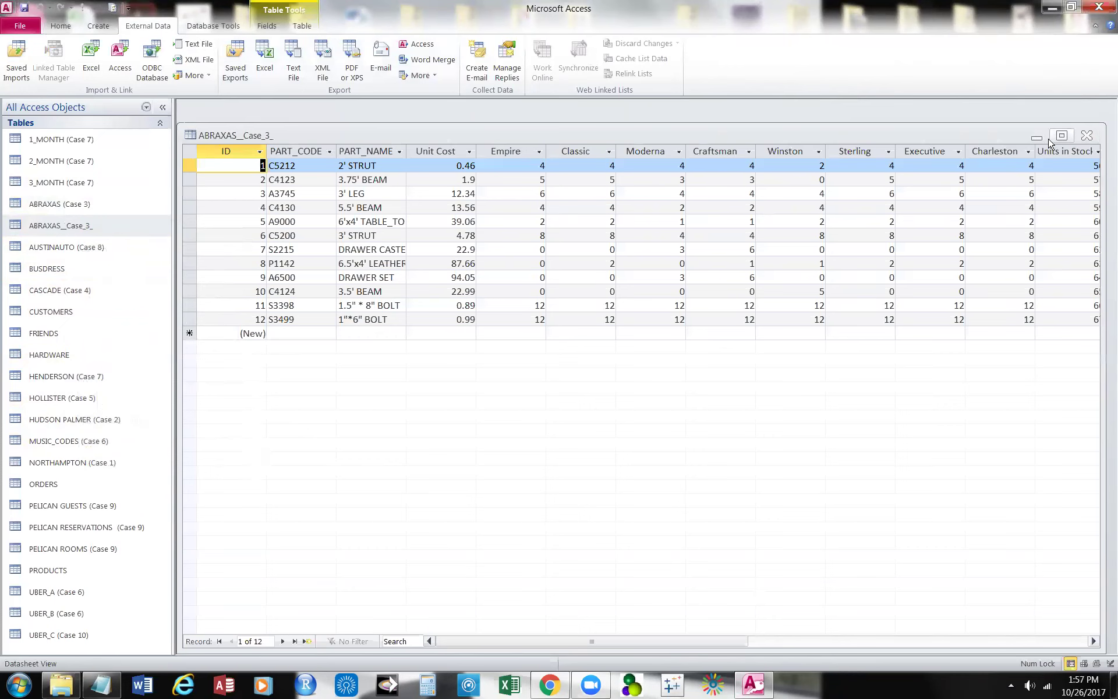
Narrow the list of database objects and enlarge the table window to examine all columns through Units in Stock.
{"action": "left_click_drag", "start_coordinate": [1008, 134], "coordinate": [956, 147]}
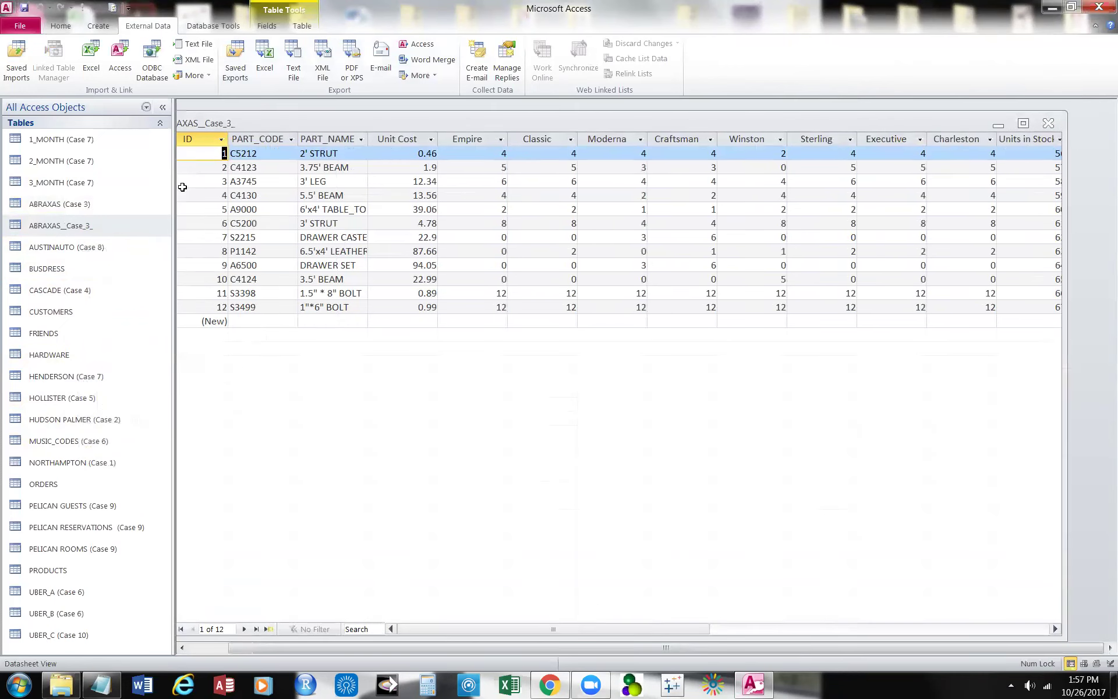
{"action": "left_click_drag", "start_coordinate": [173, 175], "coordinate": [78, 166]}
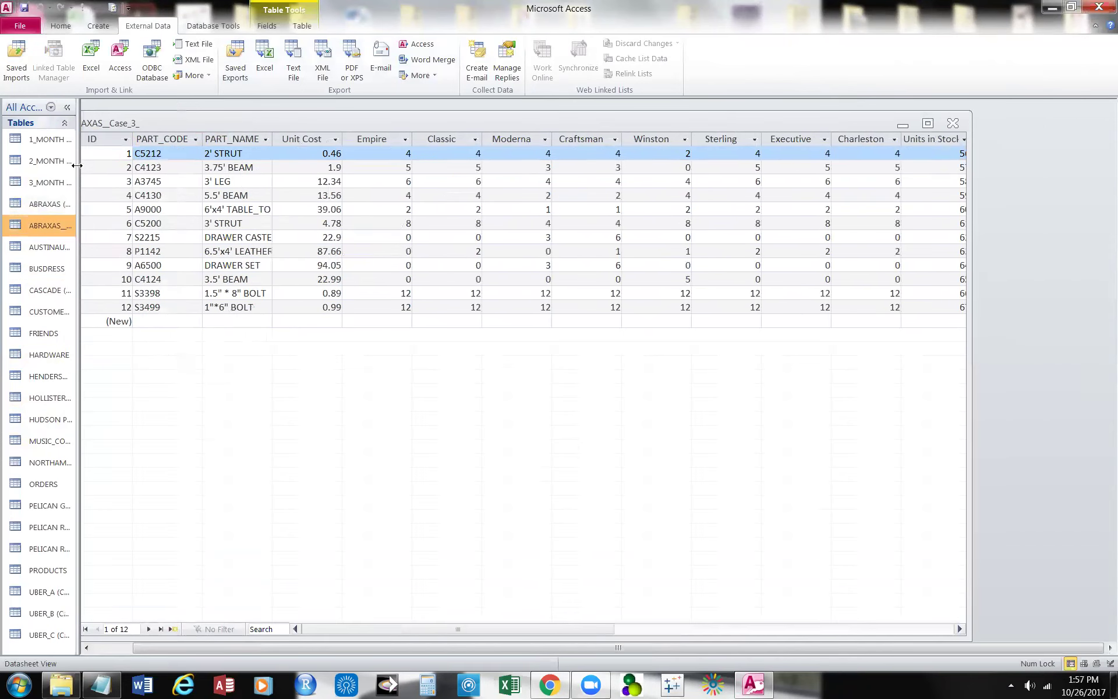
{"action": "left_click", "coordinate": [964, 211]}
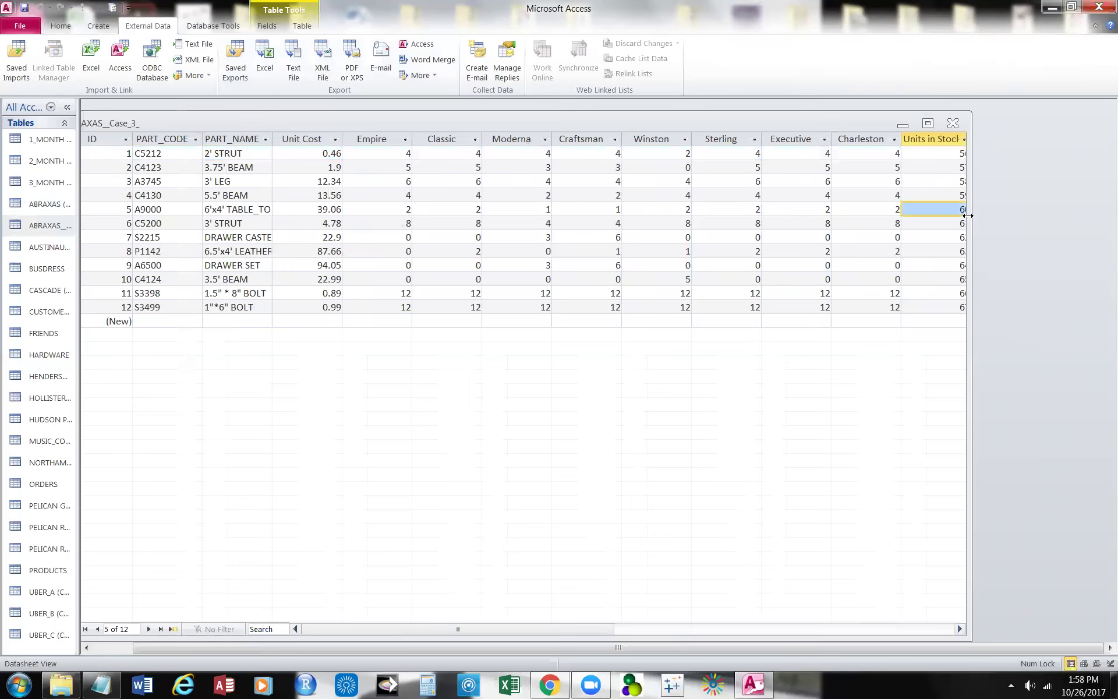
{"action": "left_click_drag", "start_coordinate": [967, 215], "coordinate": [1094, 252]}
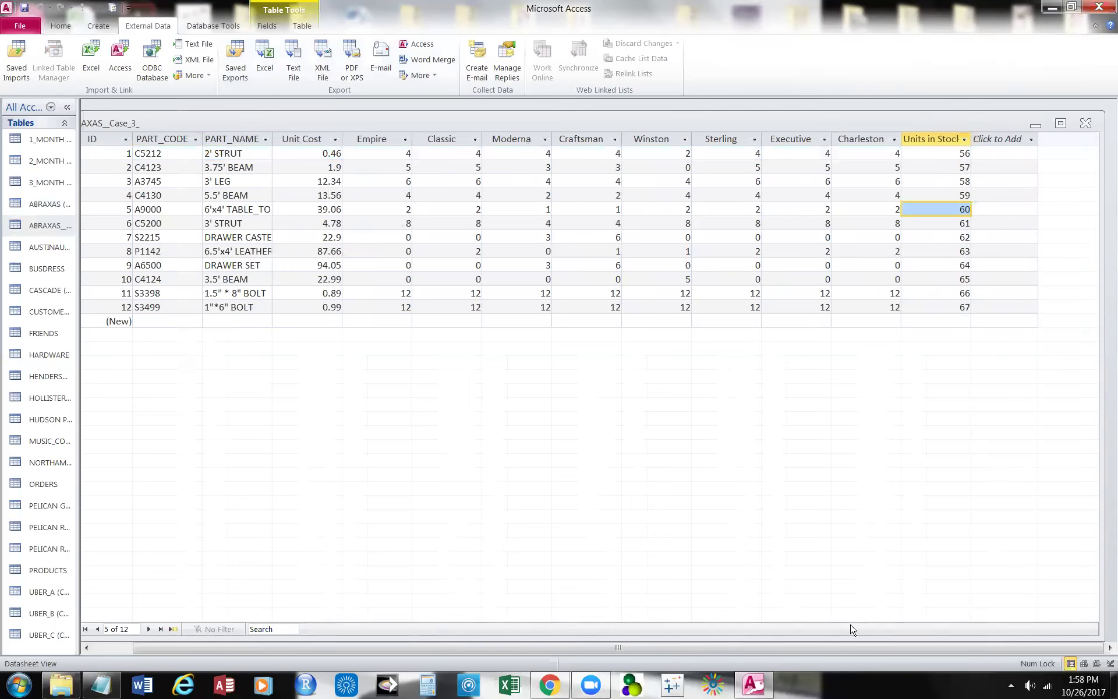
{"action": "left_click", "coordinate": [1060, 123]}
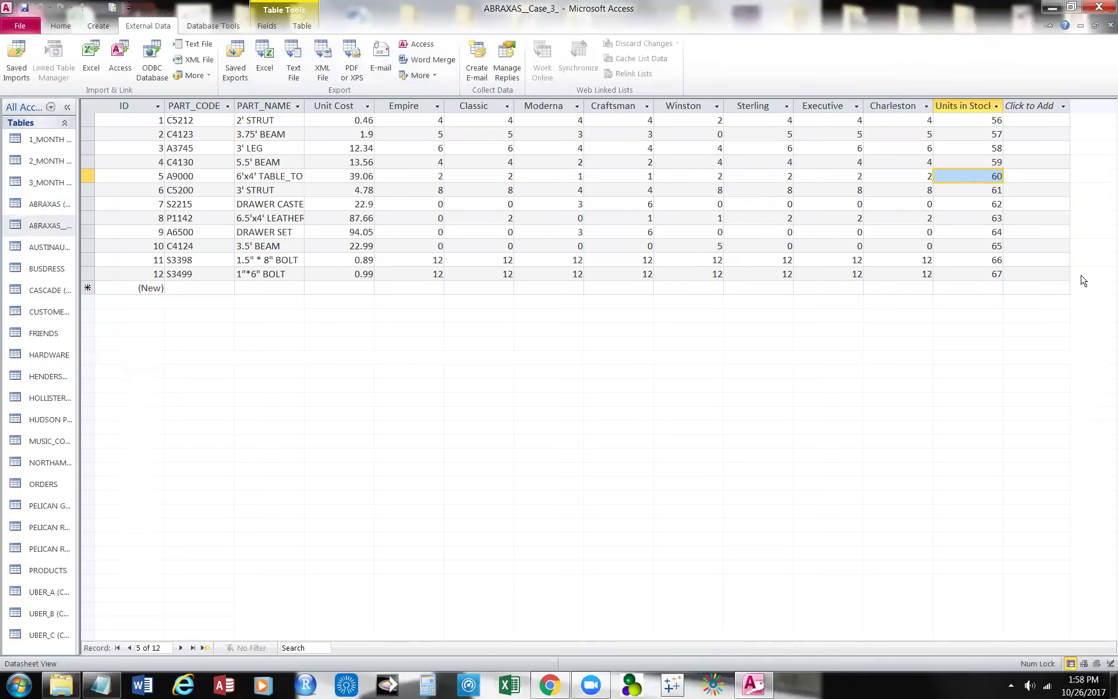
Close the ABRAXAS__Case_3_ table and widen the list of database objects until the full table names fit.
{"action": "left_click", "coordinate": [1096, 27]}
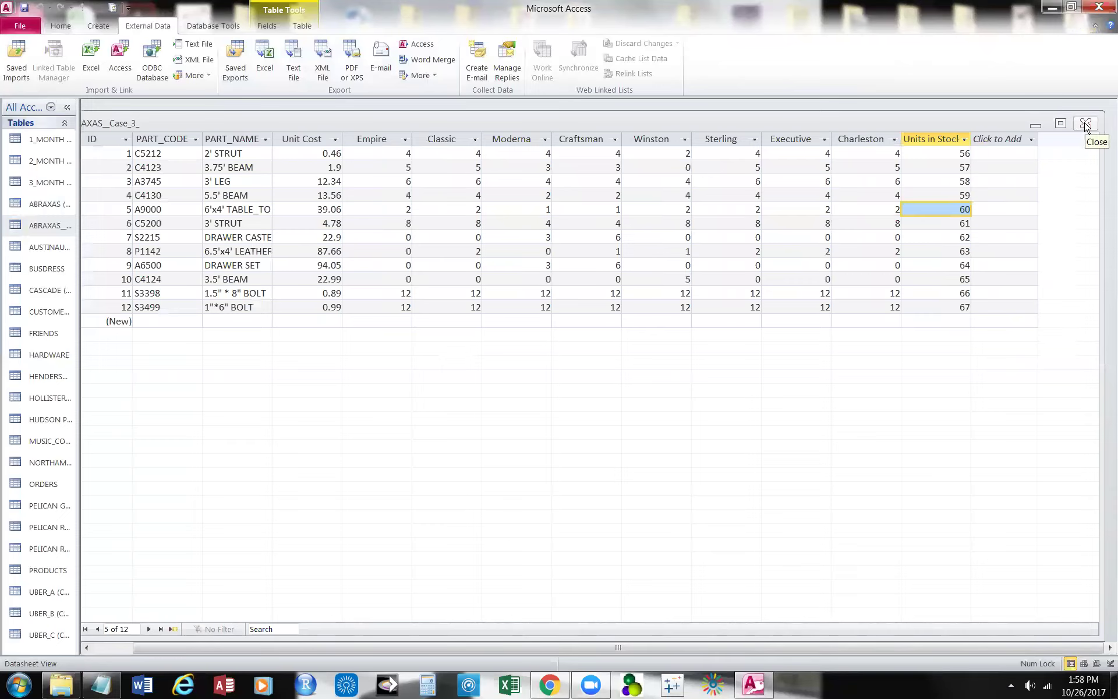
{"action": "left_click", "coordinate": [1086, 125]}
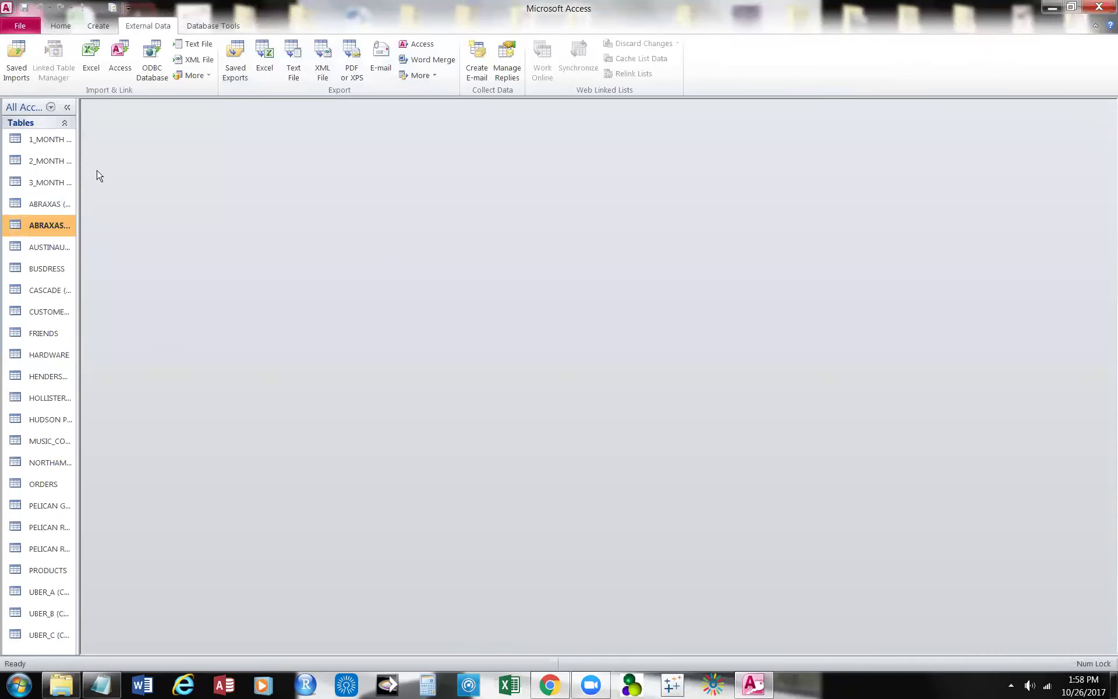
{"action": "left_click_drag", "start_coordinate": [79, 169], "coordinate": [281, 204]}
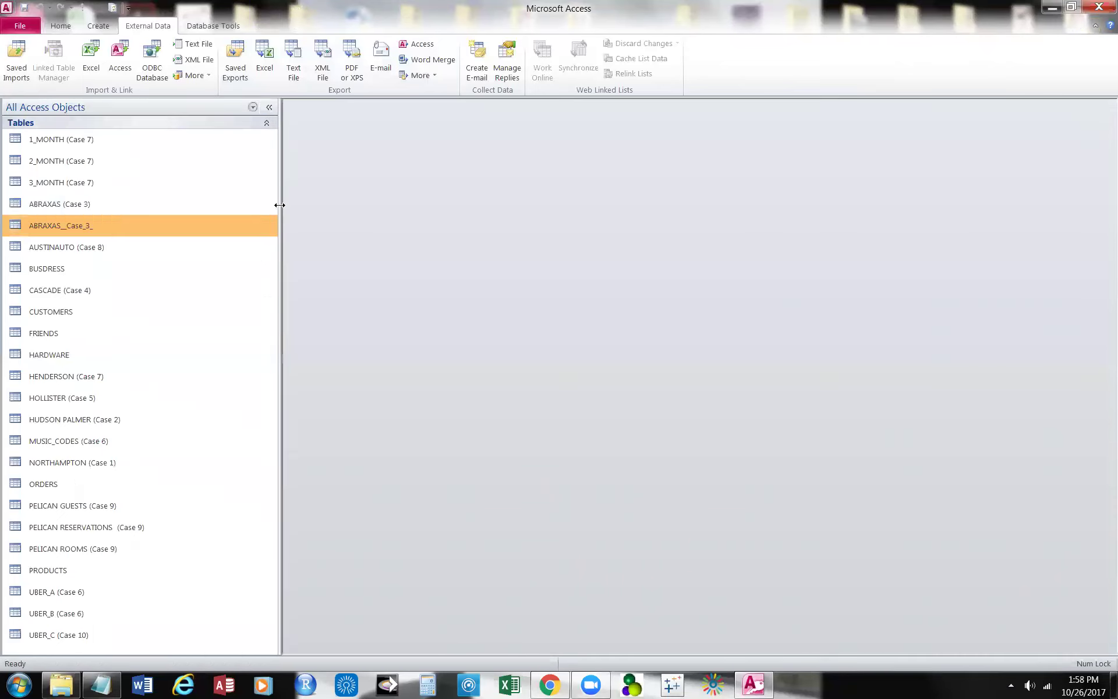
{"action": "left_click_drag", "start_coordinate": [163, 183], "coordinate": [163, 183]}
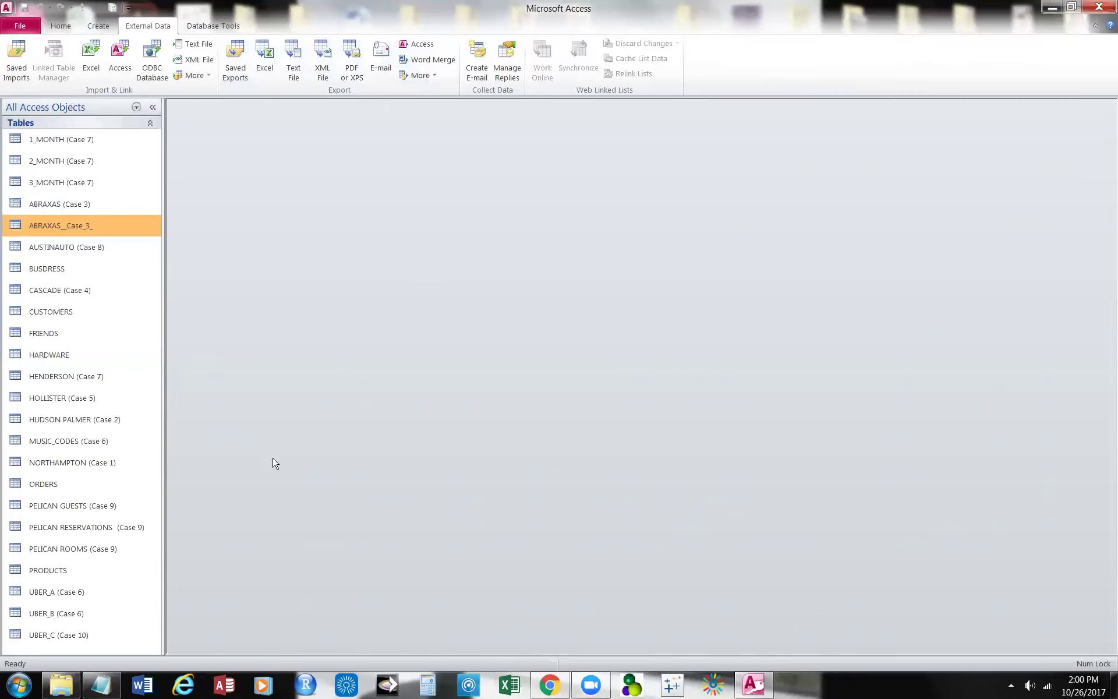
Create a new query in Design view based on ABRAXAS__Case_3_ and enlarge its field list to show every field.
{"action": "left_click", "coordinate": [98, 28]}
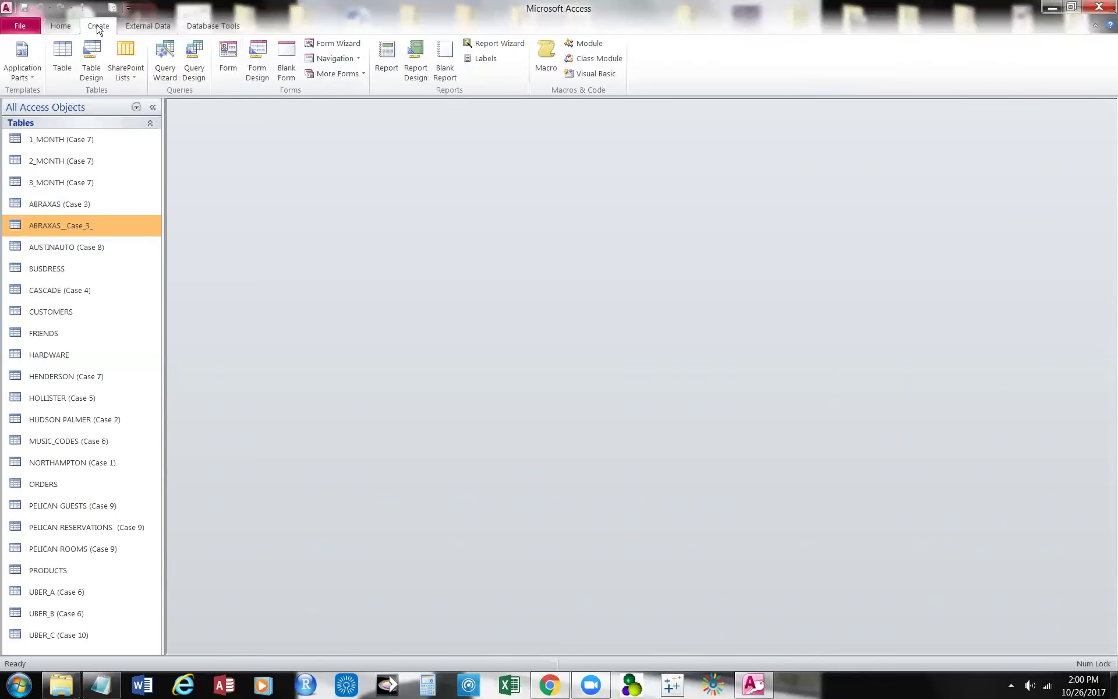
{"action": "left_click", "coordinate": [196, 75]}
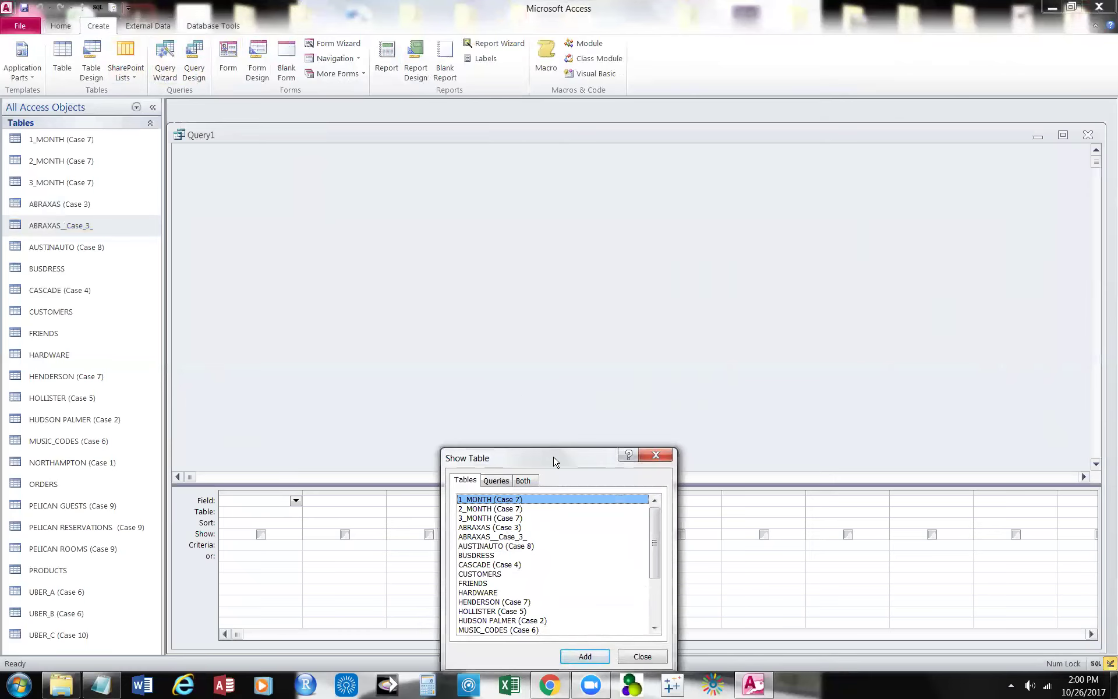
{"action": "left_click_drag", "start_coordinate": [553, 461], "coordinate": [710, 373]}
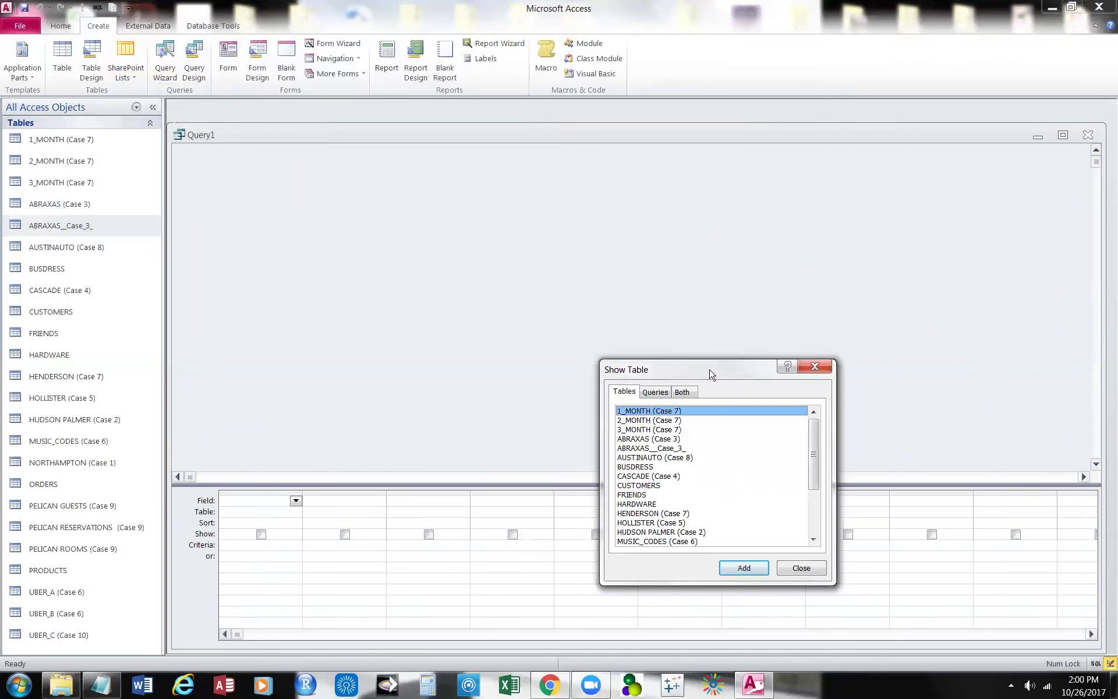
{"action": "left_click", "coordinate": [670, 448]}
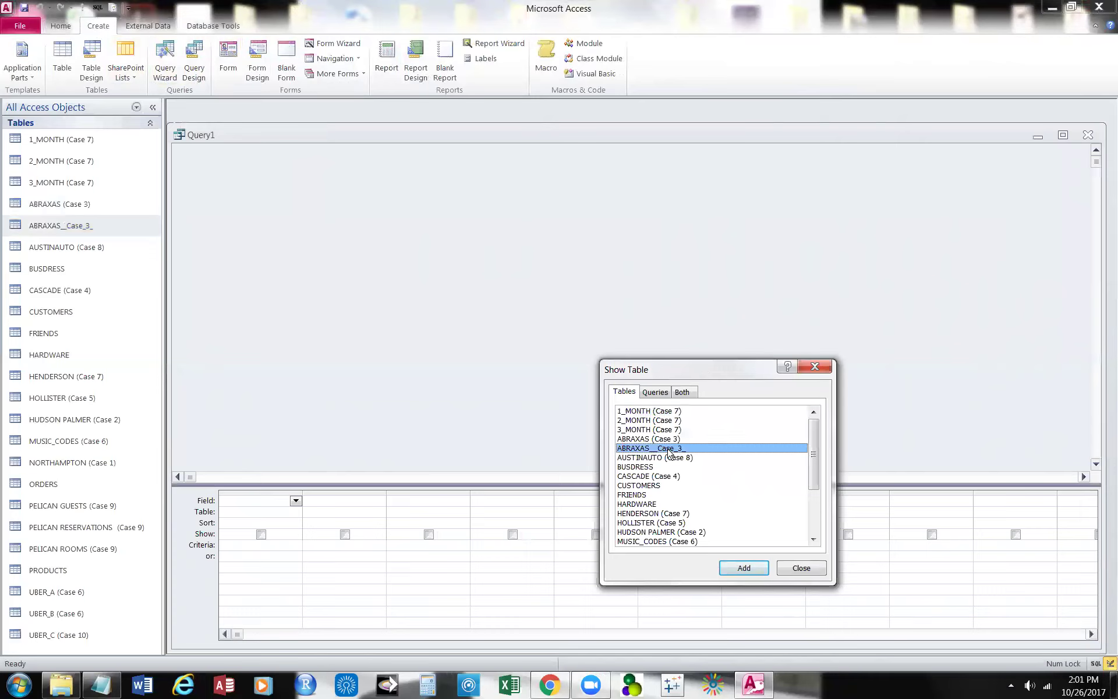
{"action": "left_click", "coordinate": [748, 571]}
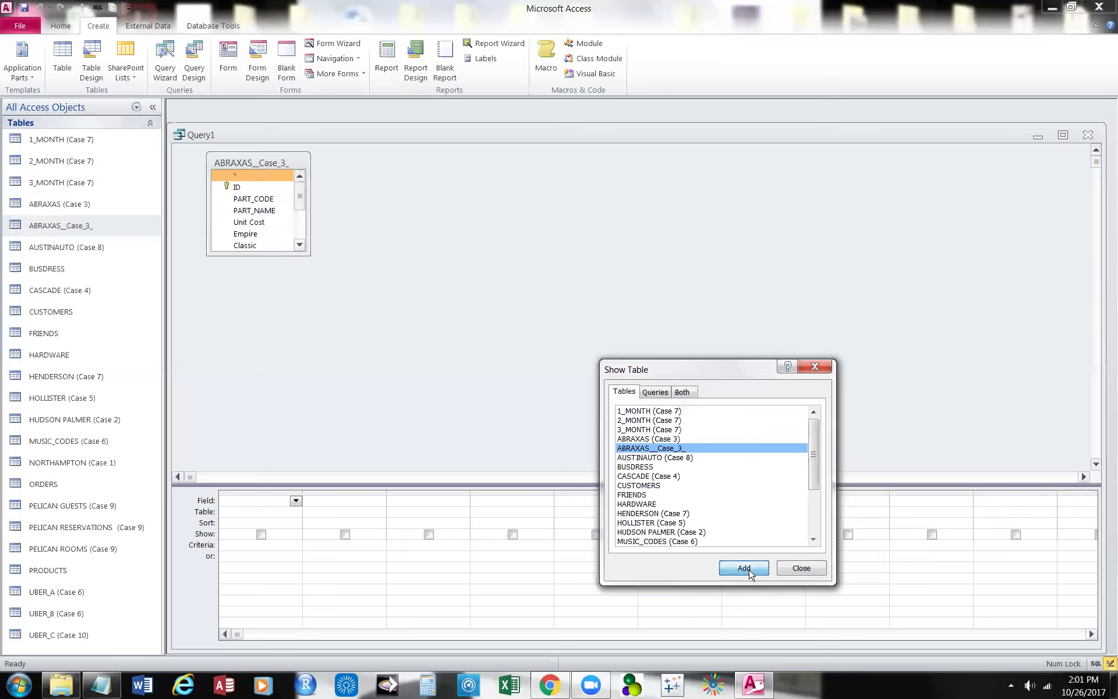
{"action": "left_click", "coordinate": [800, 569]}
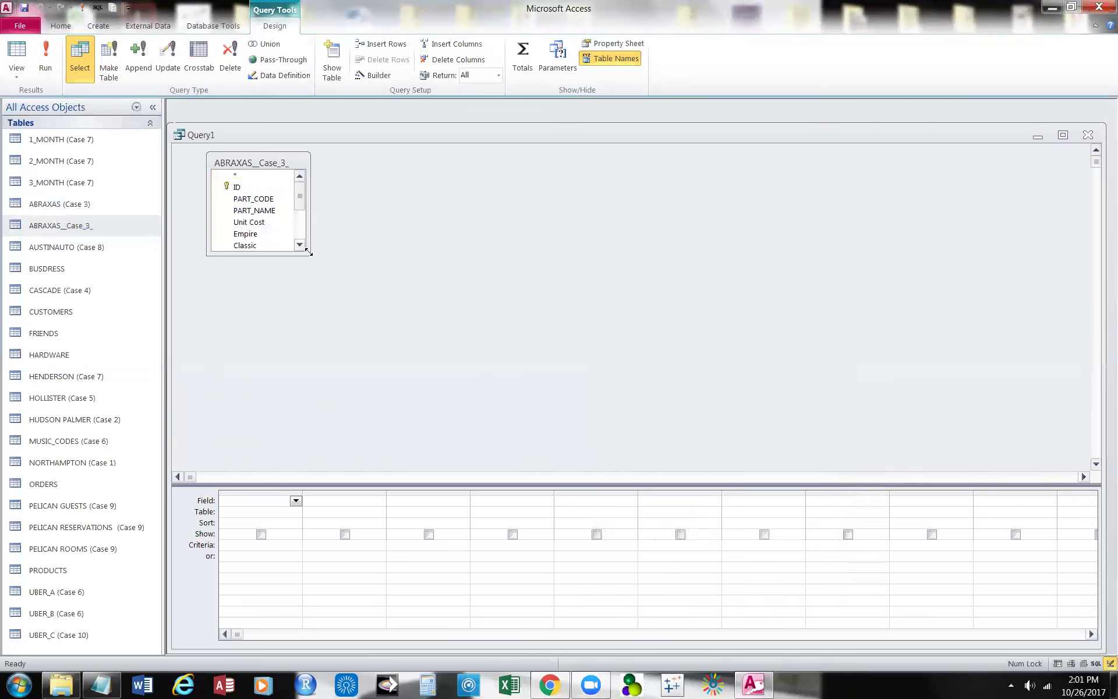
{"action": "left_click_drag", "start_coordinate": [308, 251], "coordinate": [412, 362]}
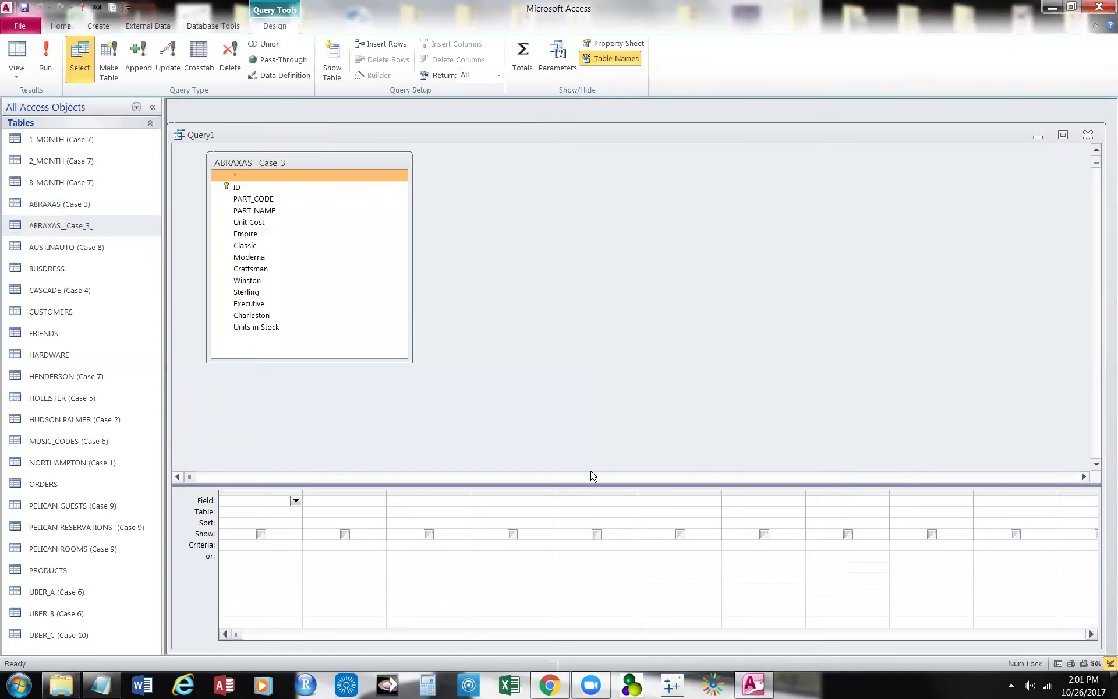
Add the PART_CODE, PART_NAME and Unit Cost fields to the query grid.
{"action": "double_click", "coordinate": [250, 200]}
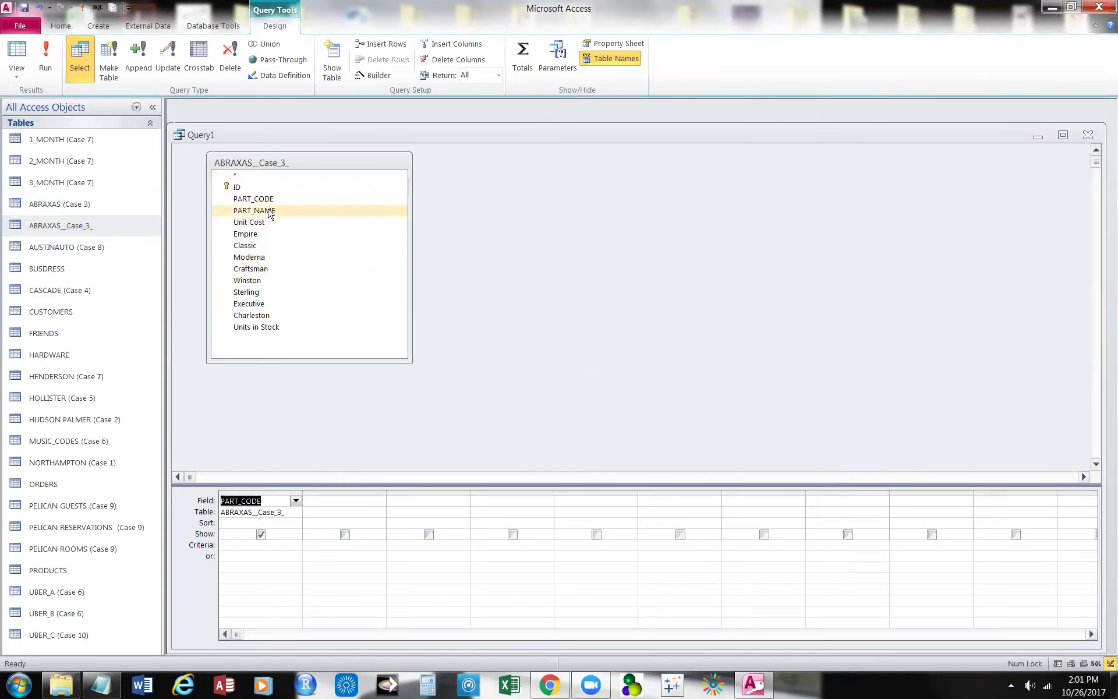
{"action": "double_click", "coordinate": [254, 211]}
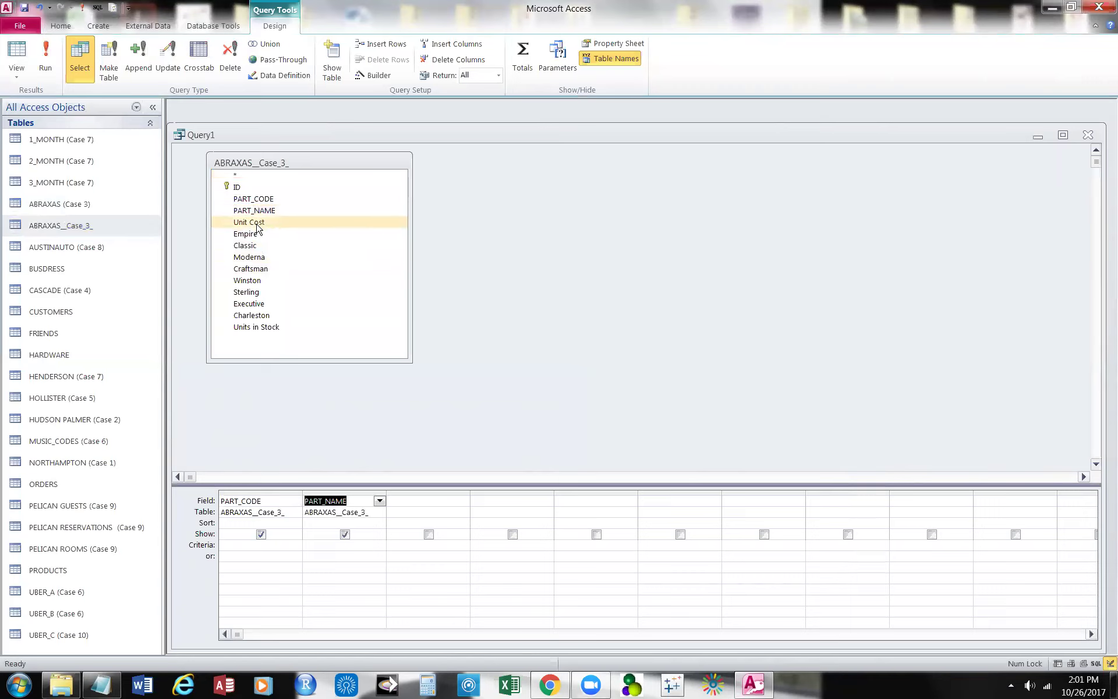
{"action": "double_click", "coordinate": [256, 223]}
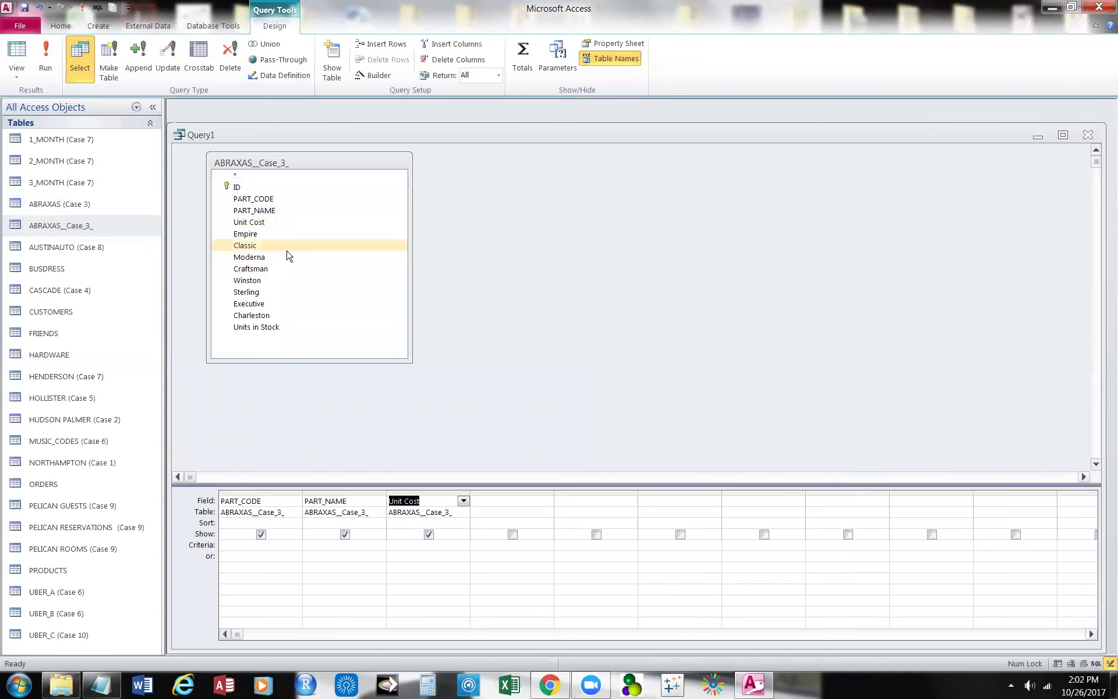
Add Empire, Classic, Moderna, Craftsman, Winston, Sterling, Executive and Charleston to the query, preview its datasheet and return to Design view.
{"action": "double_click", "coordinate": [252, 236]}
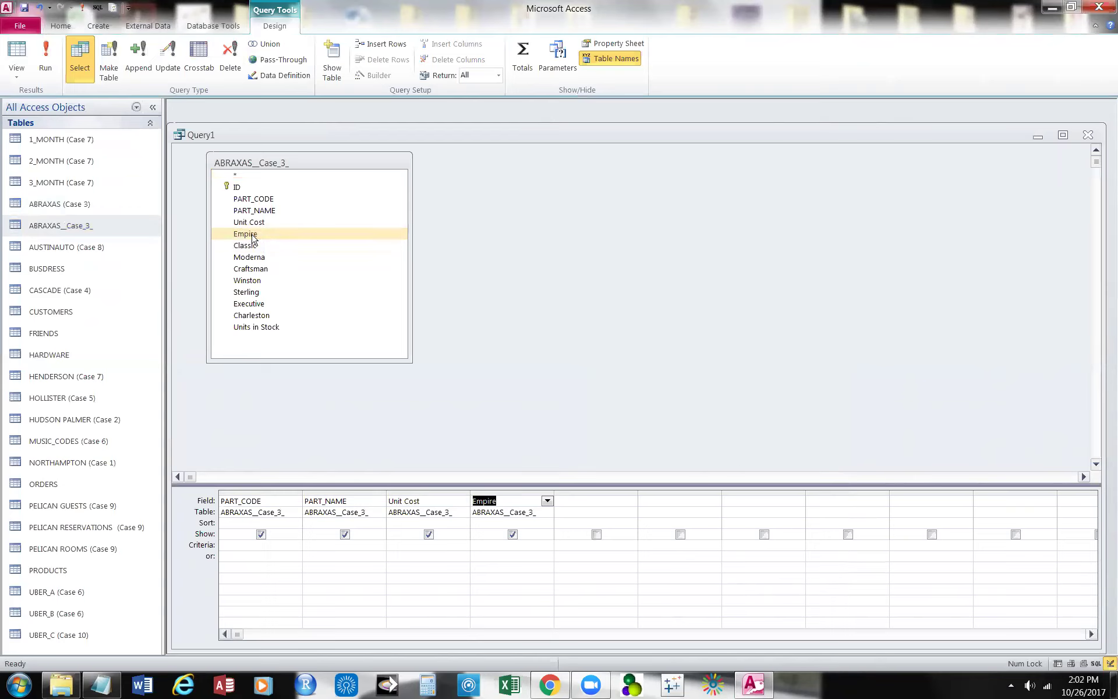
{"action": "double_click", "coordinate": [246, 247]}
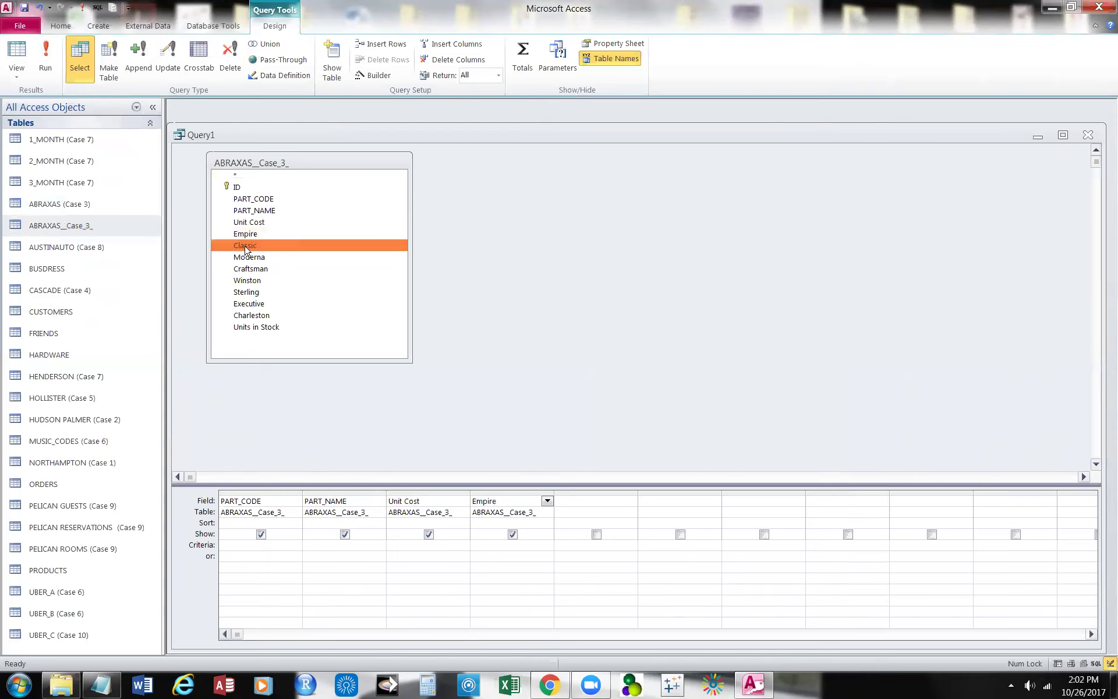
{"action": "left_click", "coordinate": [251, 259]}
{"action": "double_click", "coordinate": [251, 258]}
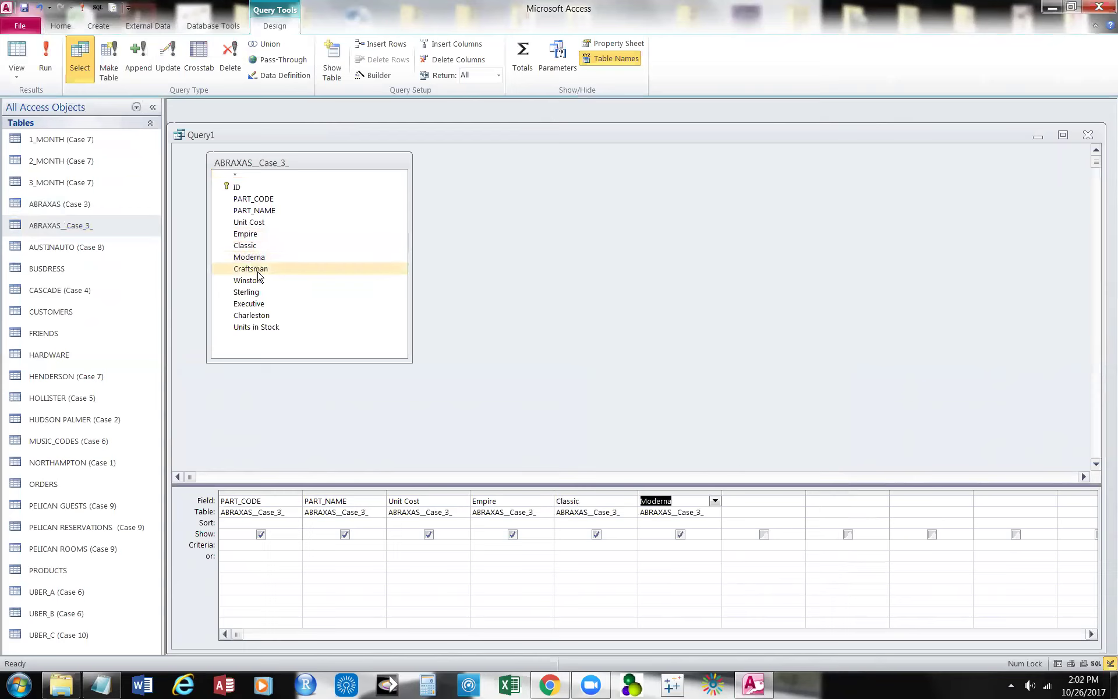
{"action": "double_click", "coordinate": [260, 270]}
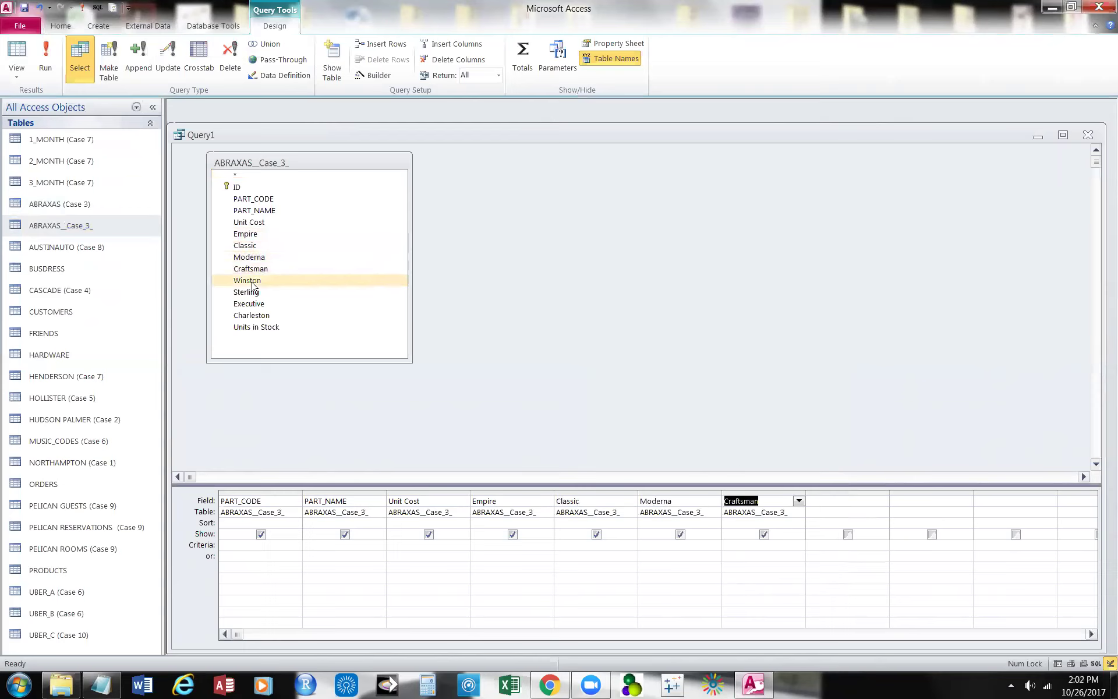
{"action": "double_click", "coordinate": [251, 282]}
{"action": "left_click", "coordinate": [252, 292]}
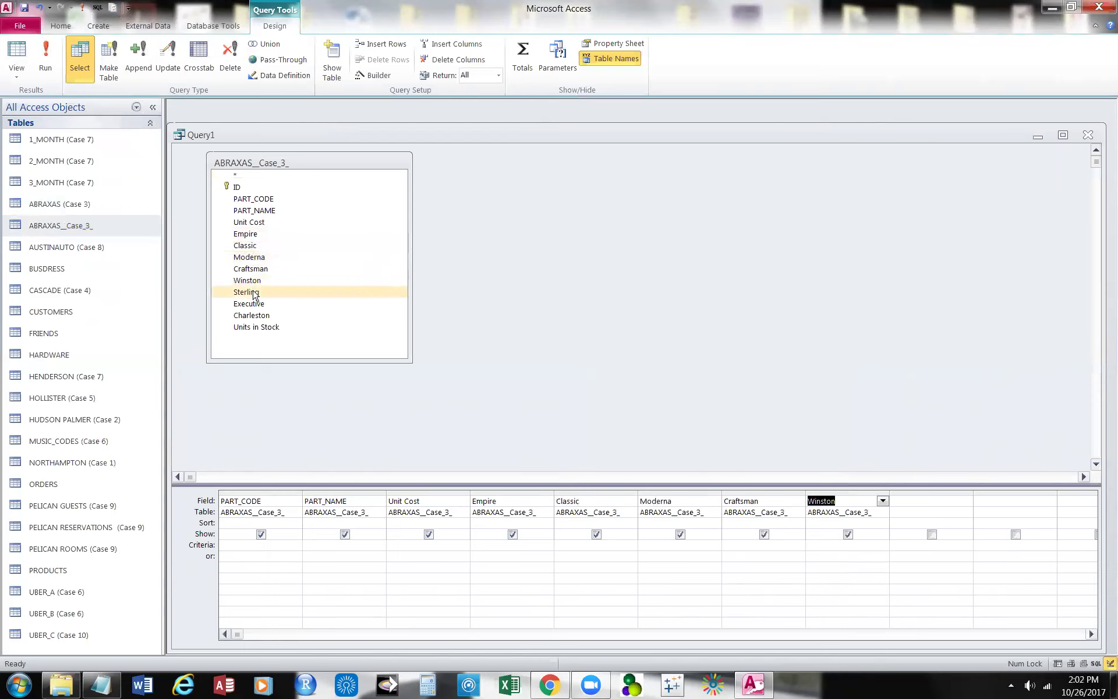
{"action": "double_click", "coordinate": [253, 293]}
{"action": "left_click", "coordinate": [257, 304]}
{"action": "double_click", "coordinate": [257, 304]}
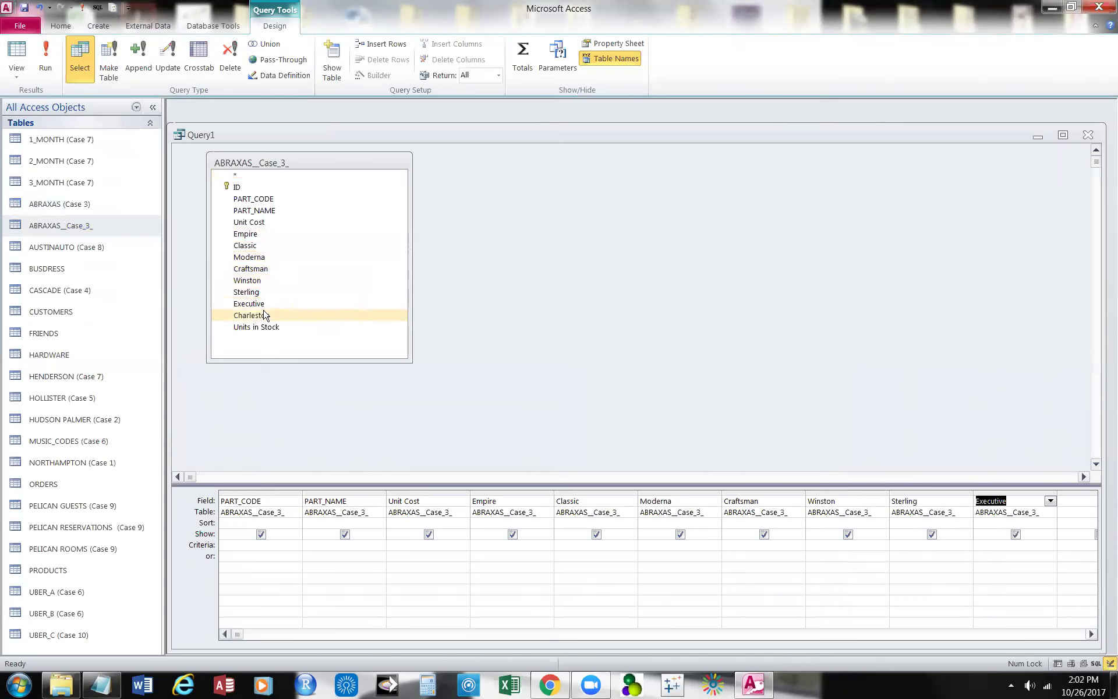
{"action": "double_click", "coordinate": [265, 315]}
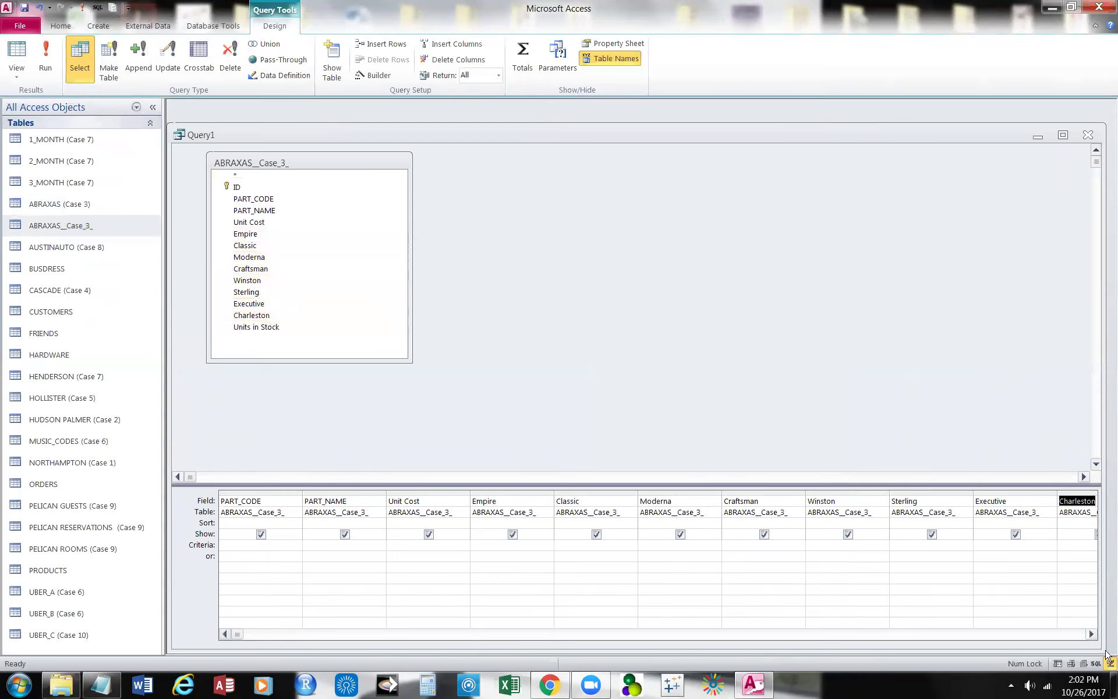
{"action": "left_click", "coordinate": [13, 51]}
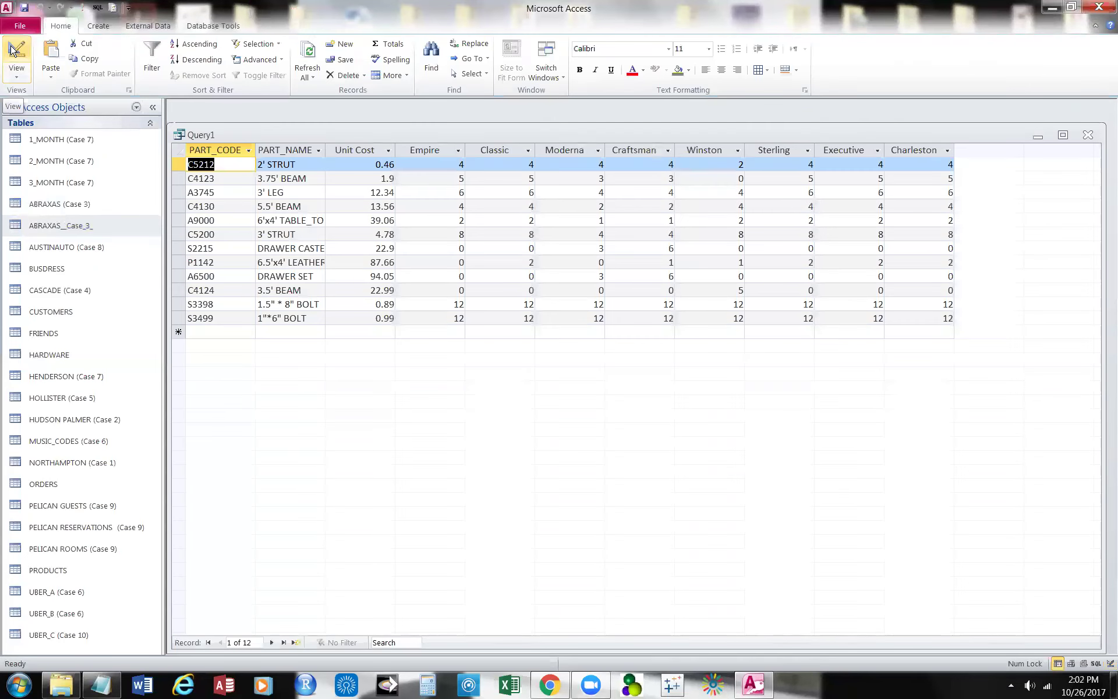
{"action": "left_click", "coordinate": [14, 52]}
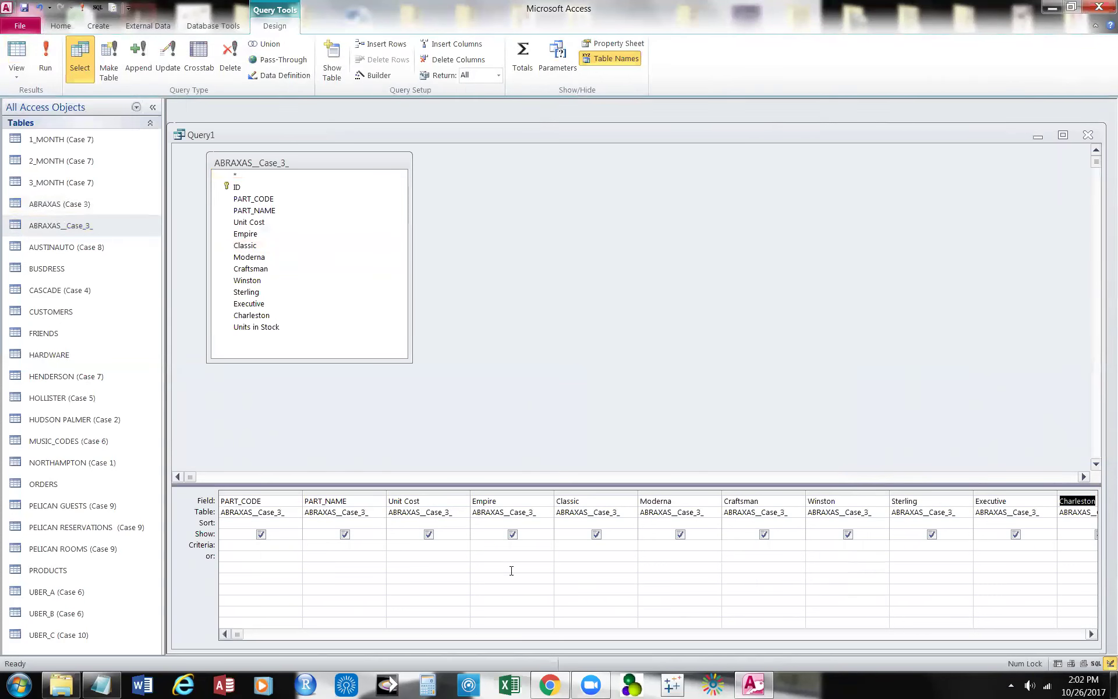
Switch to Notepad, close the existing class-session note without saving it, and open a new blank note.
{"action": "left_click", "coordinate": [101, 684]}
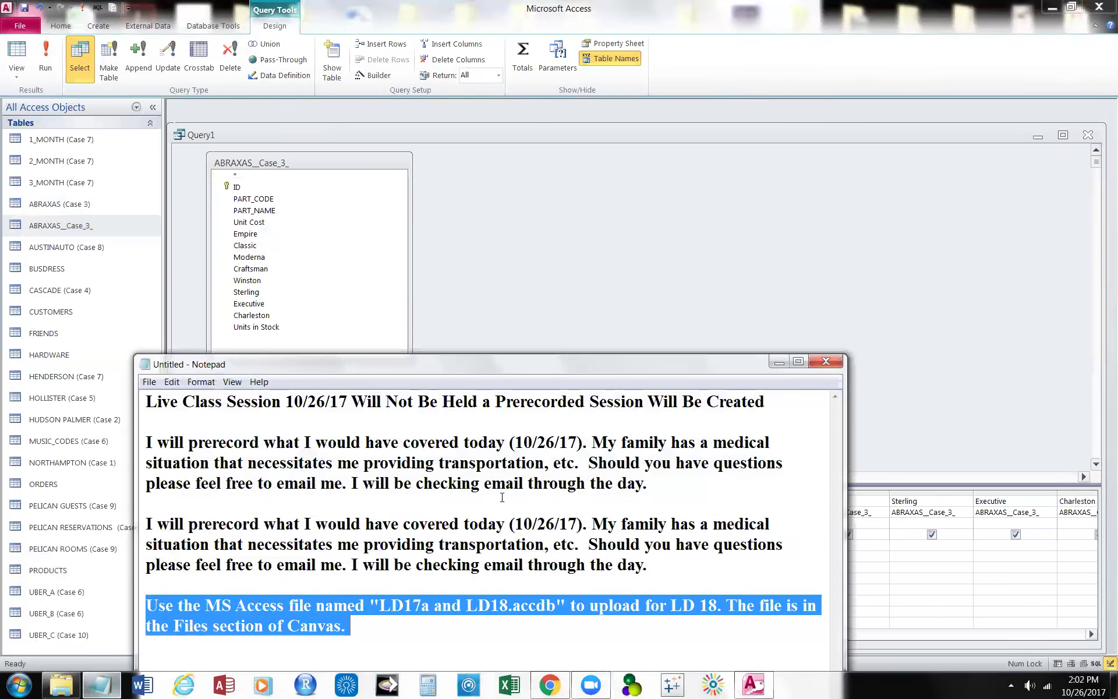
{"action": "left_click", "coordinate": [826, 361]}
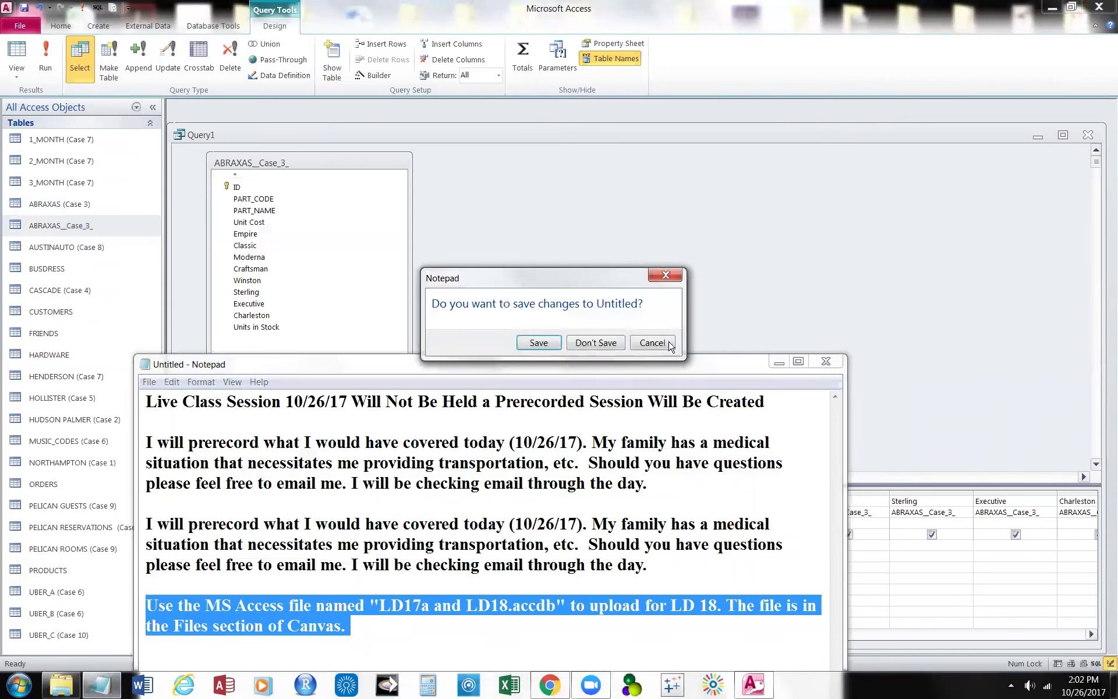
{"action": "left_click", "coordinate": [597, 343]}
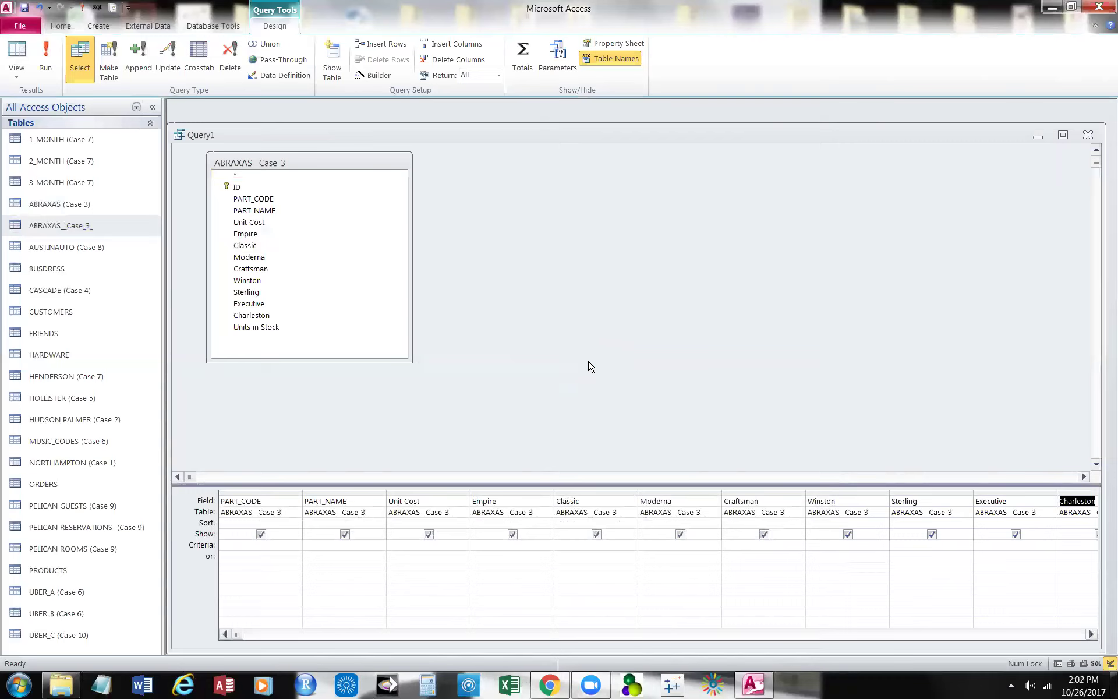
{"action": "left_click", "coordinate": [103, 690]}
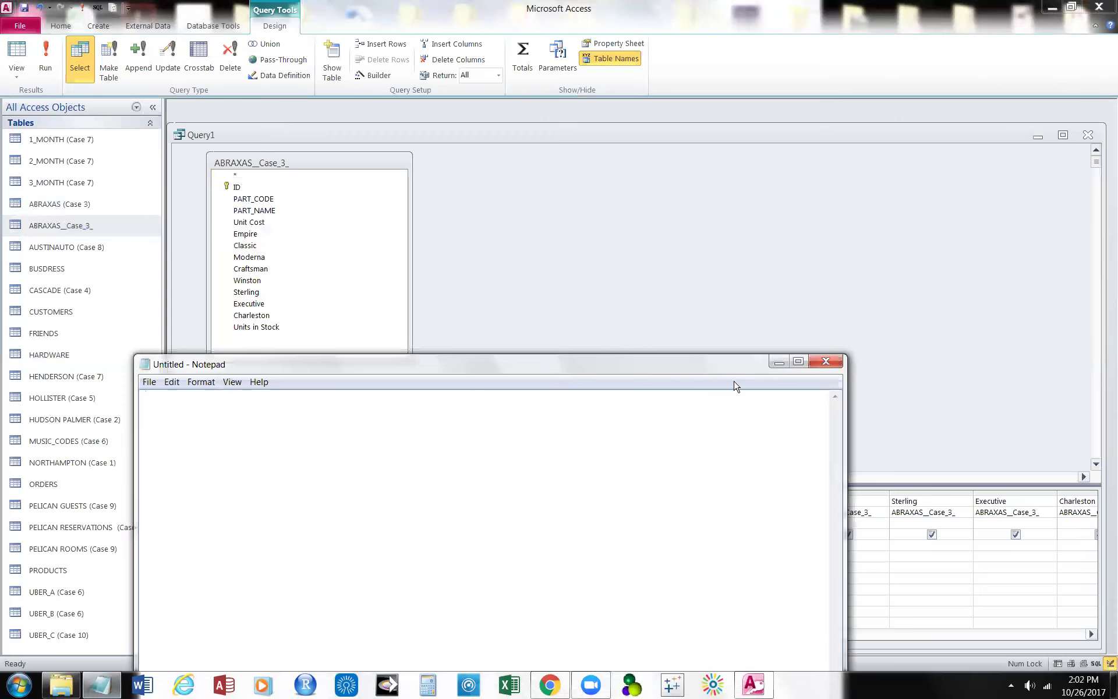
Write the expression TotalDollarsEmpire: [Unit Cost] * Empire in the blank note.
{"action": "left_click_drag", "start_coordinate": [701, 366], "coordinate": [833, 386]}
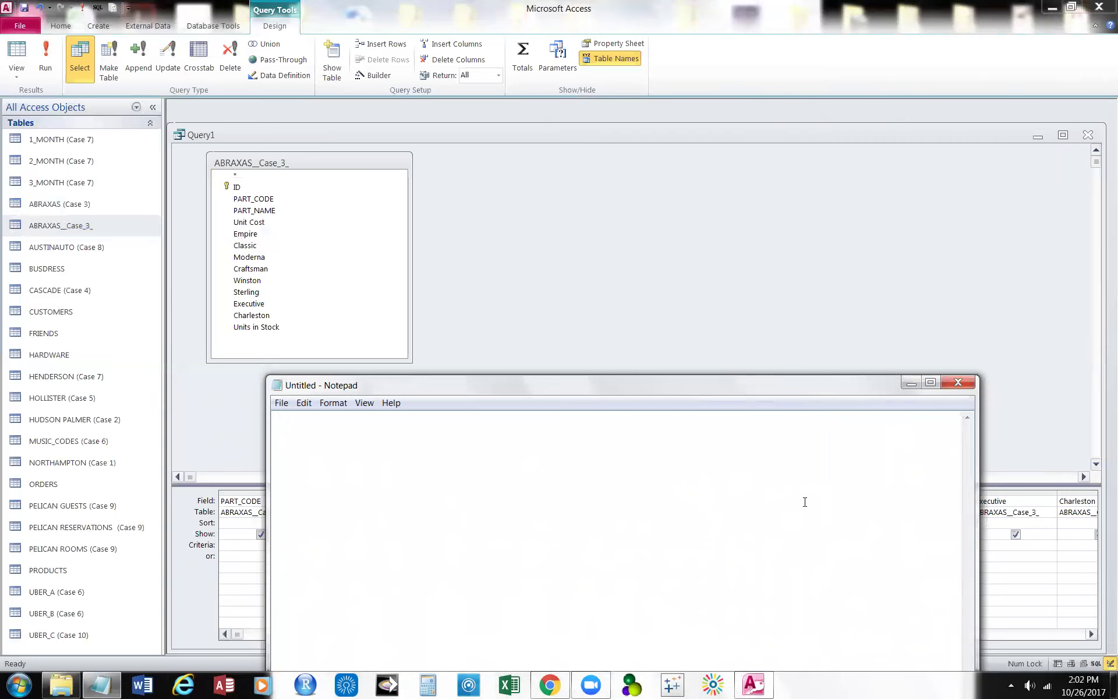
{"action": "type", "text": "TotalDollars"}
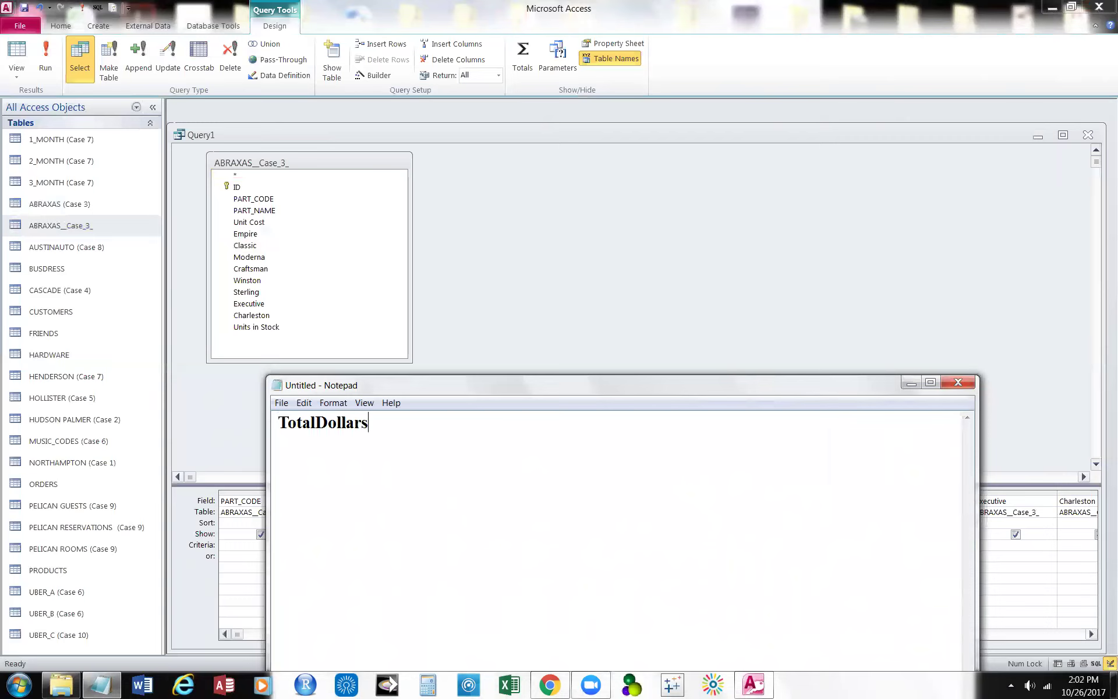
{"action": "type", "text": "Empire:"}
{"action": "type", "text": "[Unit "}
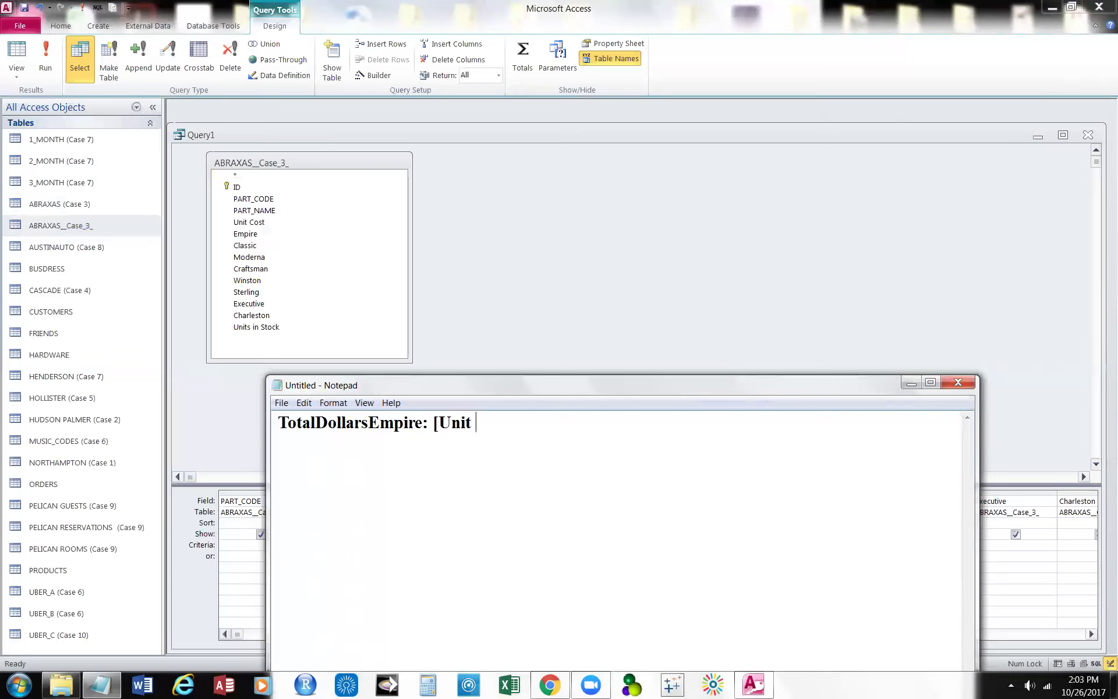
{"action": "type", "text": "Cost] * Empire"}
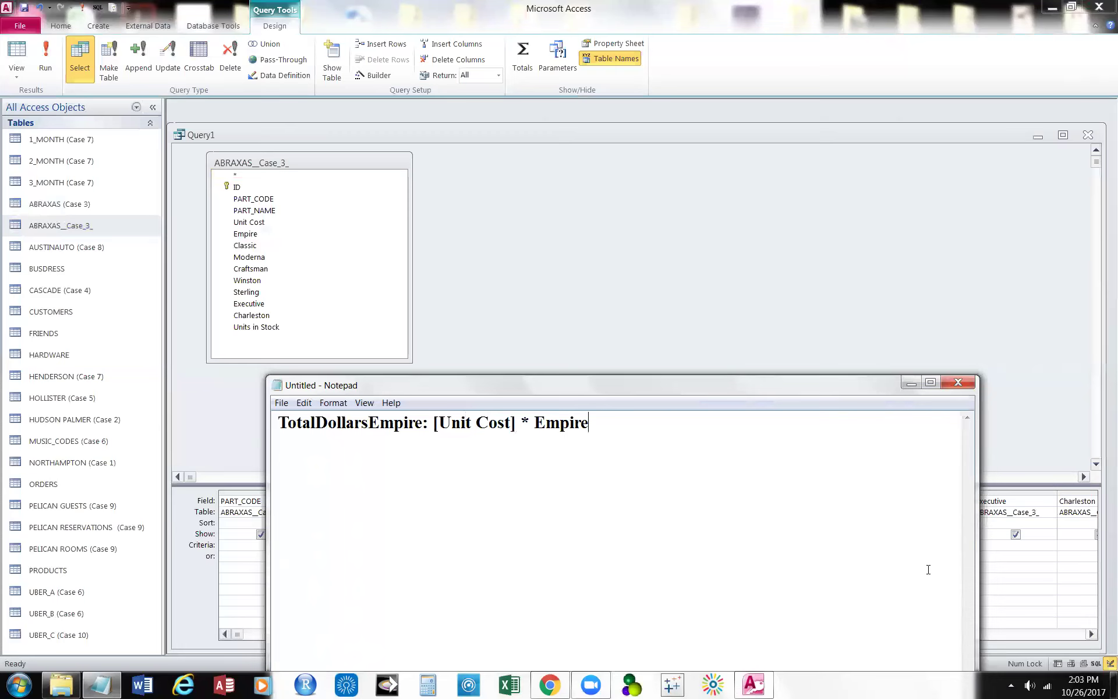
Copy the TotalDollarsEmpire expression from the note and paste it into the first empty field after Charleston in the Access query.
{"action": "left_click_drag", "start_coordinate": [781, 375], "coordinate": [795, 340]}
{"action": "left_click_drag", "start_coordinate": [287, 378], "coordinate": [605, 403]}
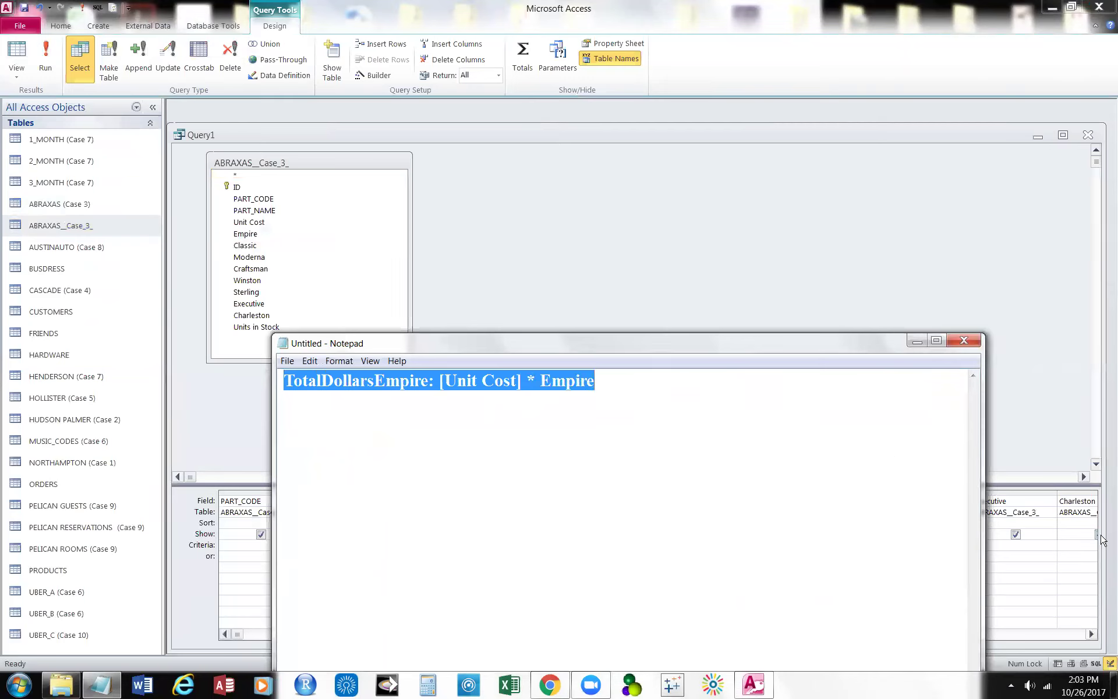
{"action": "left_click", "coordinate": [919, 341]}
{"action": "left_click", "coordinate": [1092, 634]}
{"action": "left_click", "coordinate": [1091, 635]}
{"action": "left_click", "coordinate": [1092, 634]}
{"action": "left_click", "coordinate": [925, 499]}
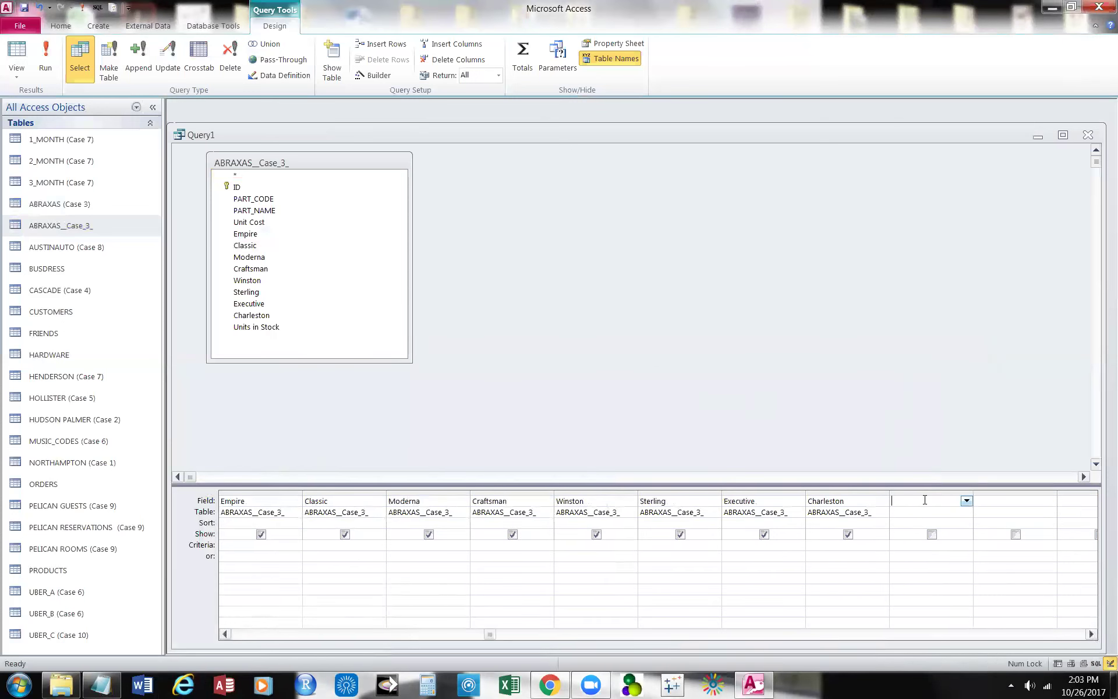
{"action": "key", "text": "ctrl+v"}
Widen the TotalDollarsEmpire column in the query's datasheet, and clear its expression from the grid in Design view.
{"action": "left_click", "coordinate": [16, 57]}
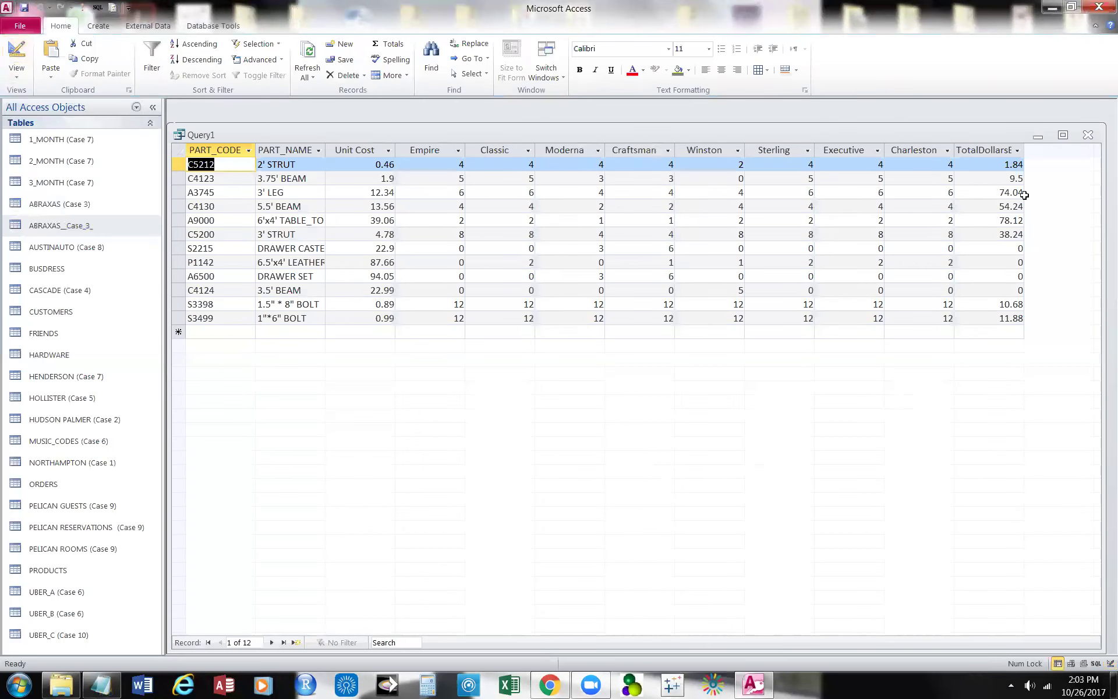
{"action": "left_click_drag", "start_coordinate": [1024, 153], "coordinate": [1083, 160]}
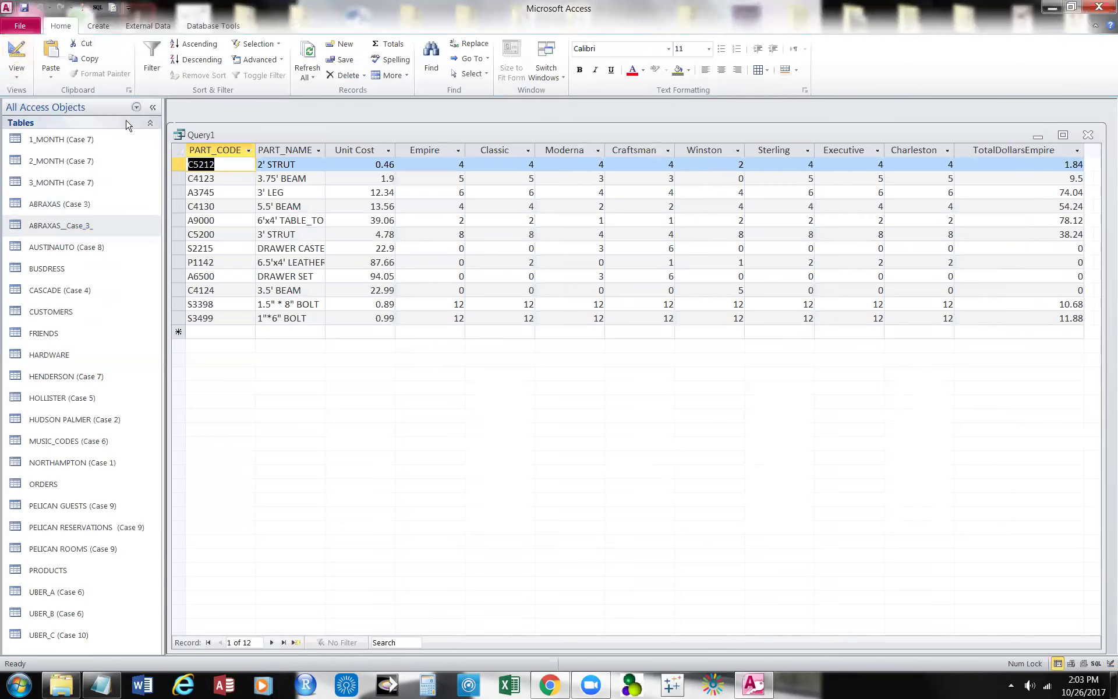
{"action": "left_click", "coordinate": [12, 49]}
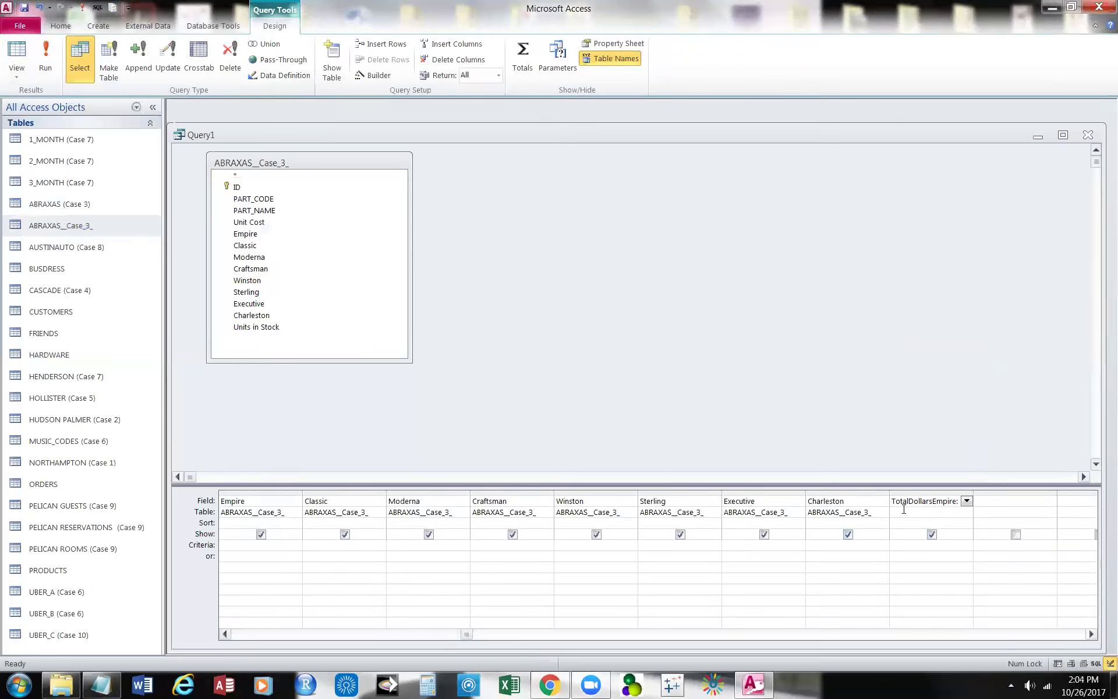
{"action": "left_click_drag", "start_coordinate": [895, 497], "coordinate": [971, 501]}
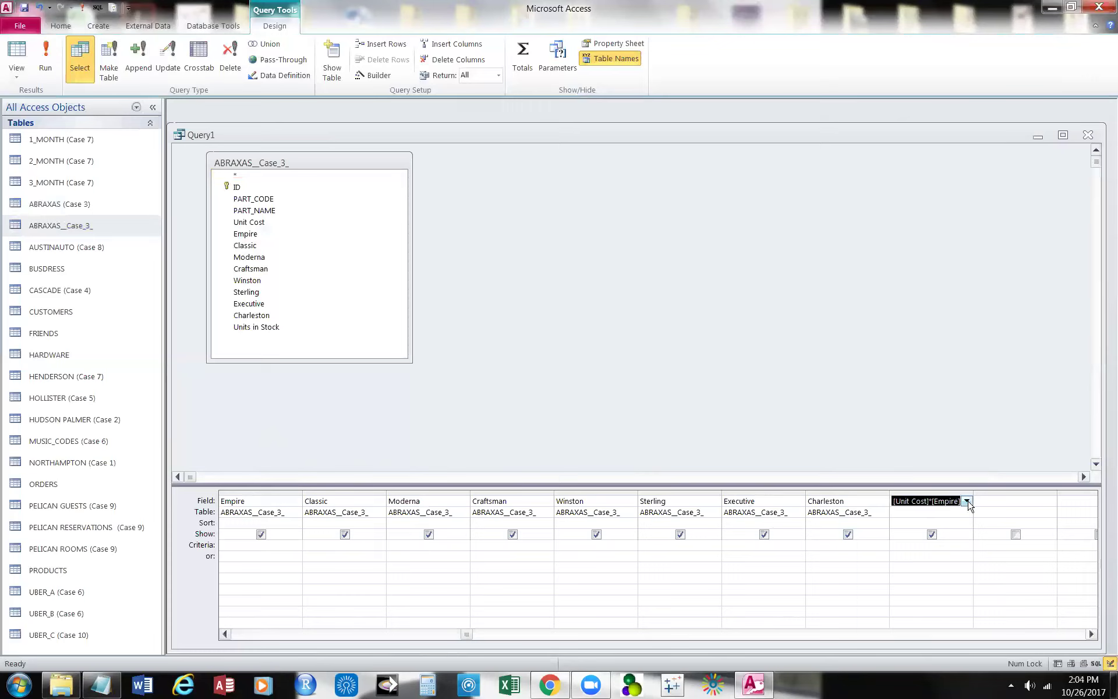
{"action": "key", "text": "Delete"}
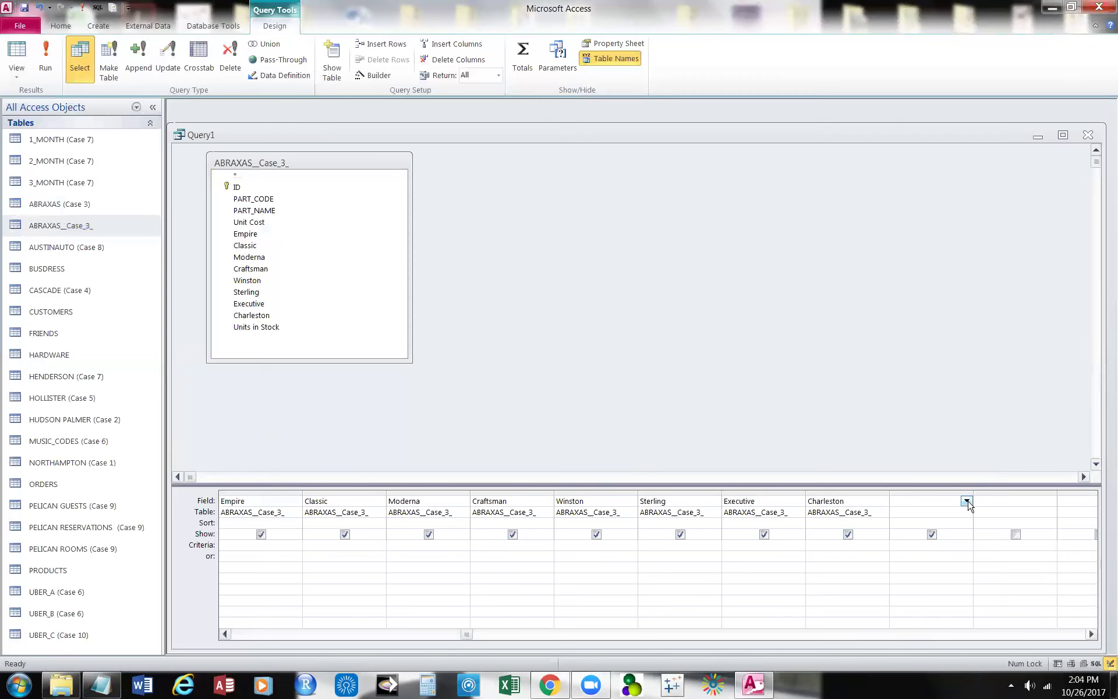
Switch to Notepad and extend the expression to TotalDollarsEmpire: [Unit Cost] * Empire * [Units in Stock].
{"action": "left_click", "coordinate": [101, 684]}
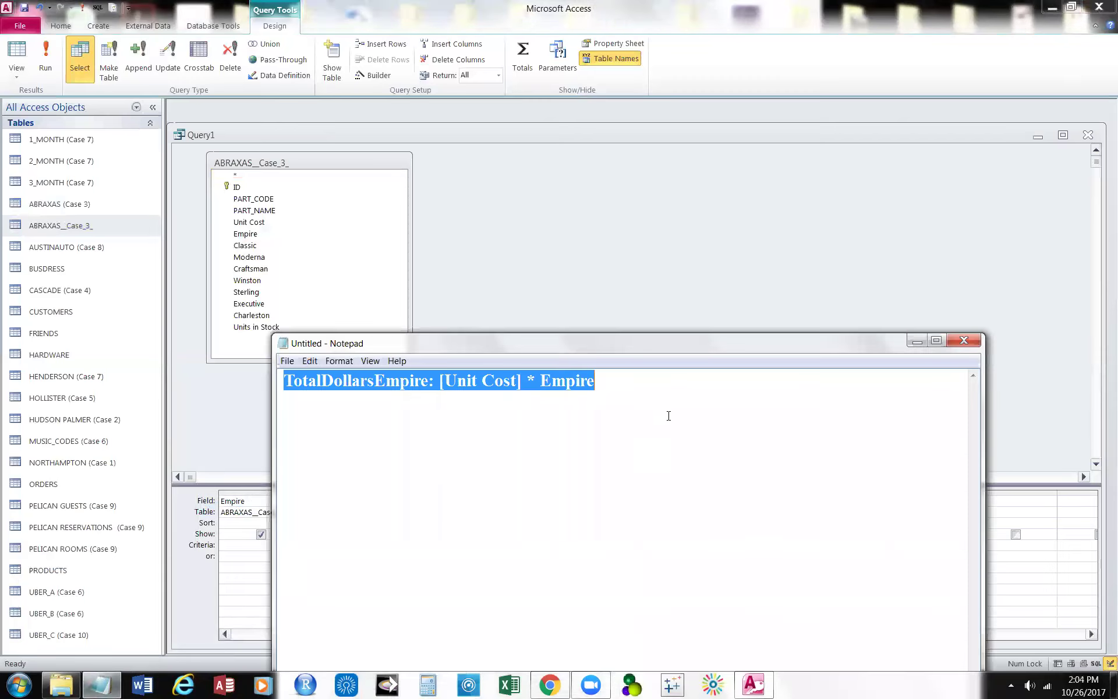
{"action": "left_click_drag", "start_coordinate": [639, 344], "coordinate": [860, 341]}
{"action": "left_click", "coordinate": [829, 406]}
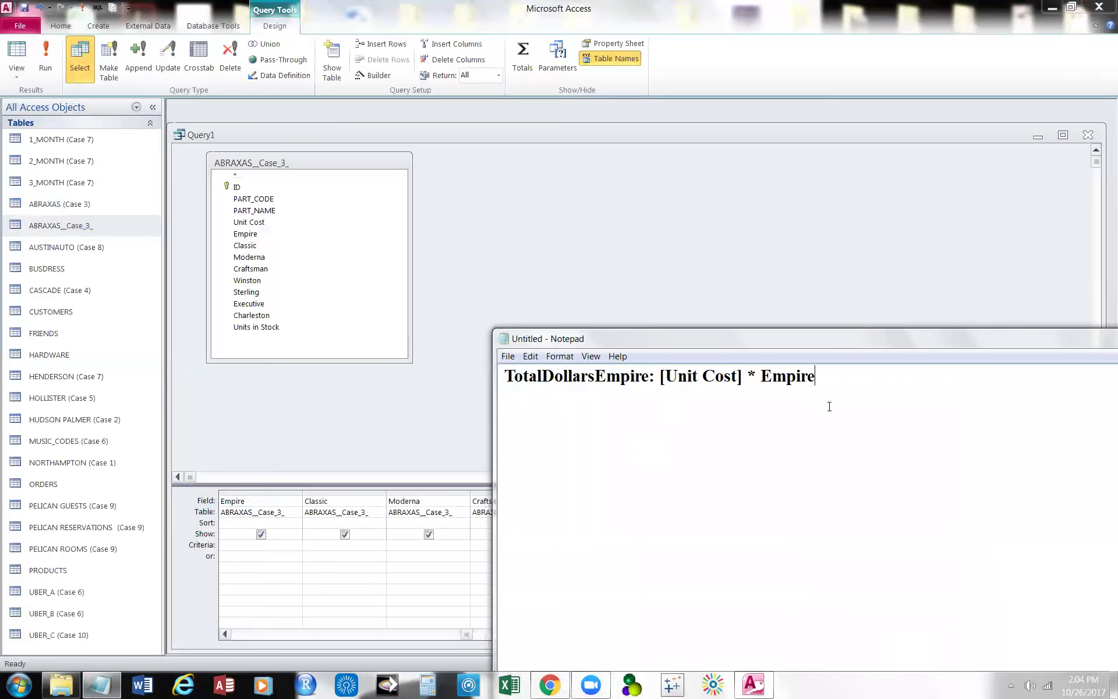
{"action": "type", "text": "* ["}
{"action": "type", "text": "Units in Stock"}
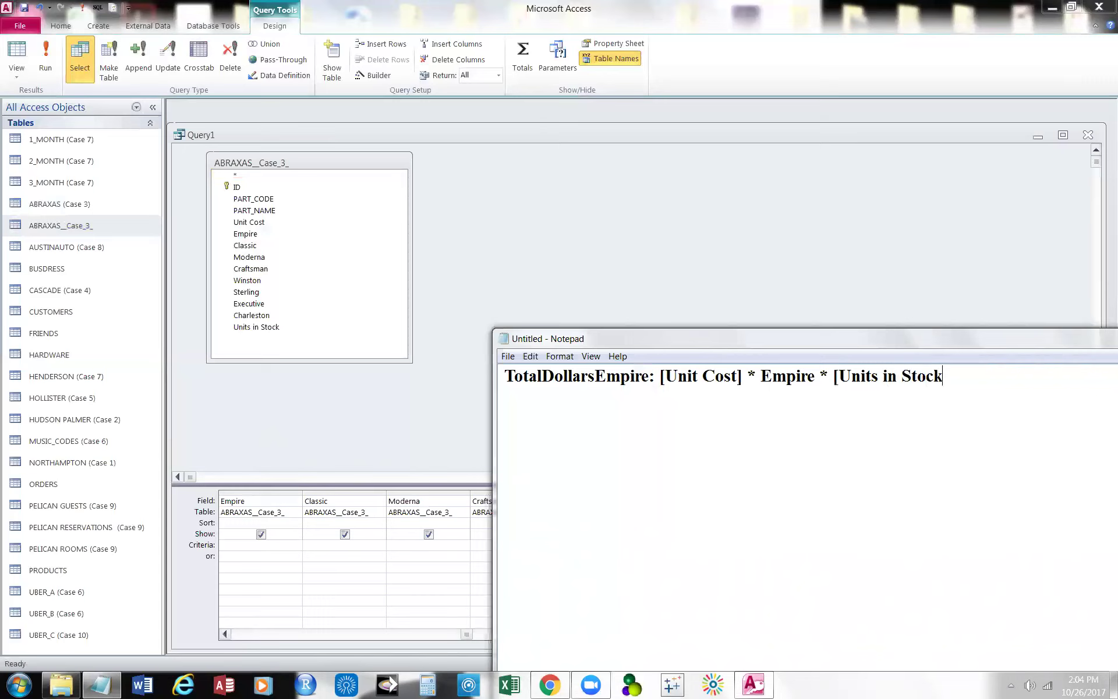
{"action": "type", "text": "]"}
Copy the extended expression into the empty query field after Charleston in Access, preview the datasheet and return to Design view.
{"action": "left_click_drag", "start_coordinate": [504, 377], "coordinate": [971, 398]}
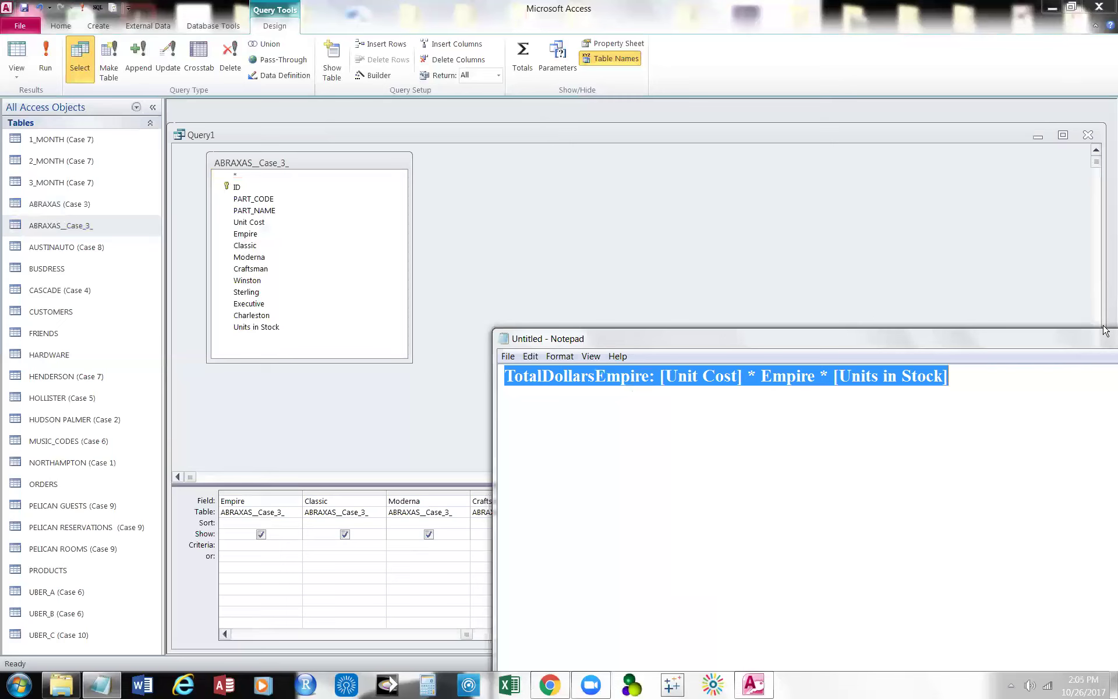
{"action": "left_click_drag", "start_coordinate": [1066, 344], "coordinate": [908, 350]}
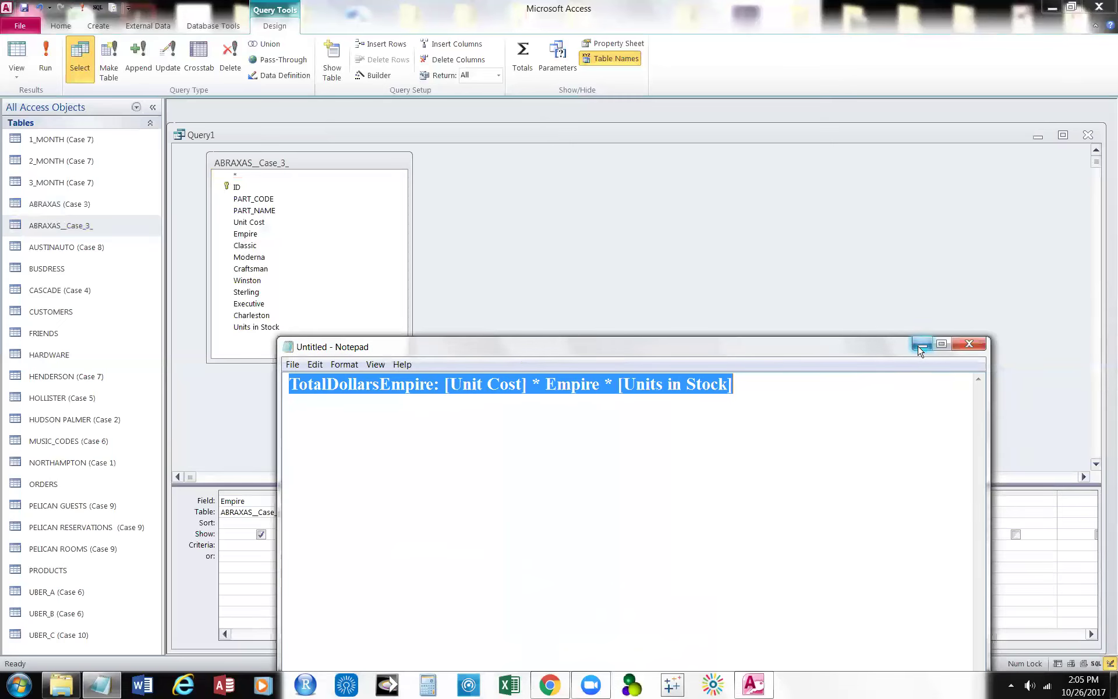
{"action": "left_click", "coordinate": [922, 345]}
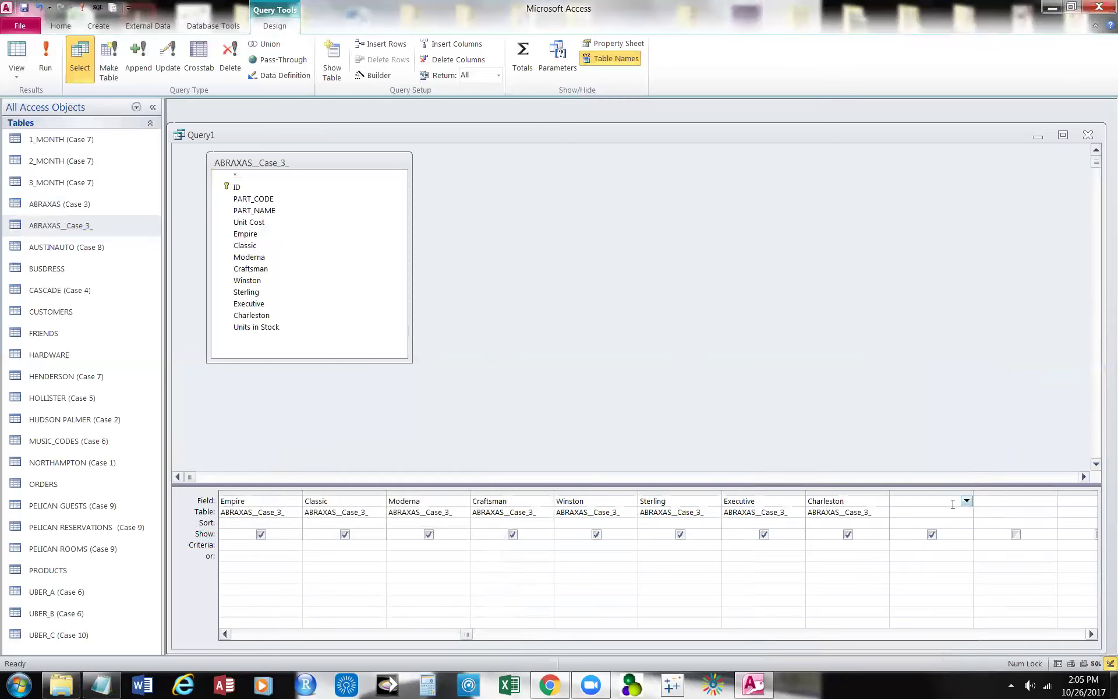
{"action": "key", "text": "ctrl+v"}
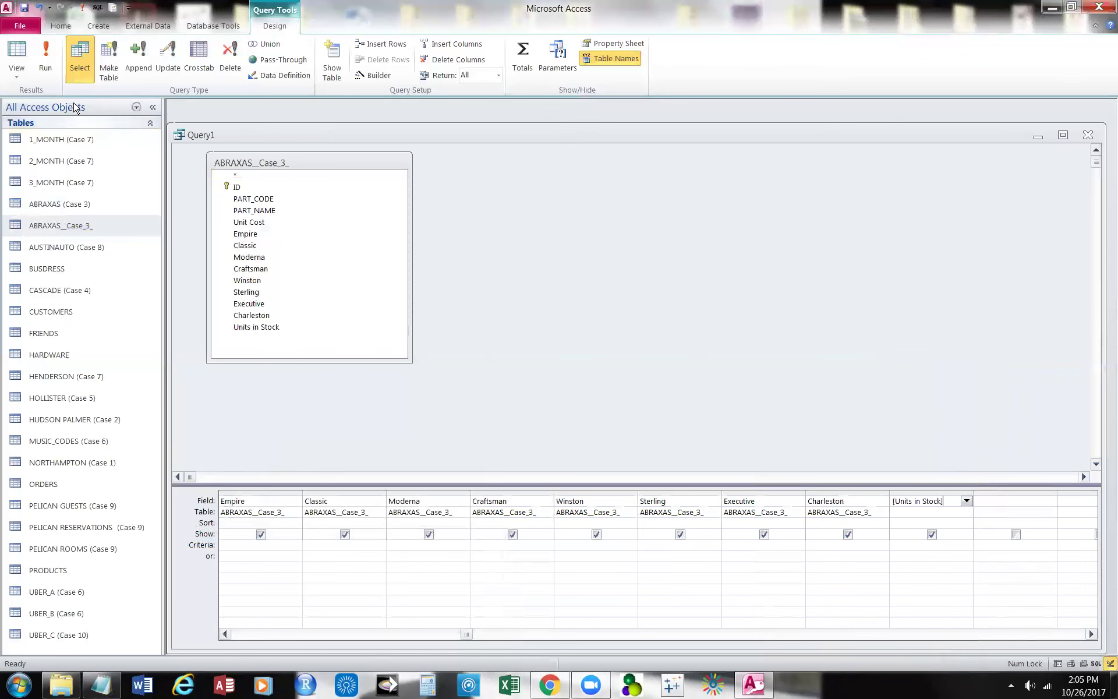
{"action": "left_click", "coordinate": [17, 58]}
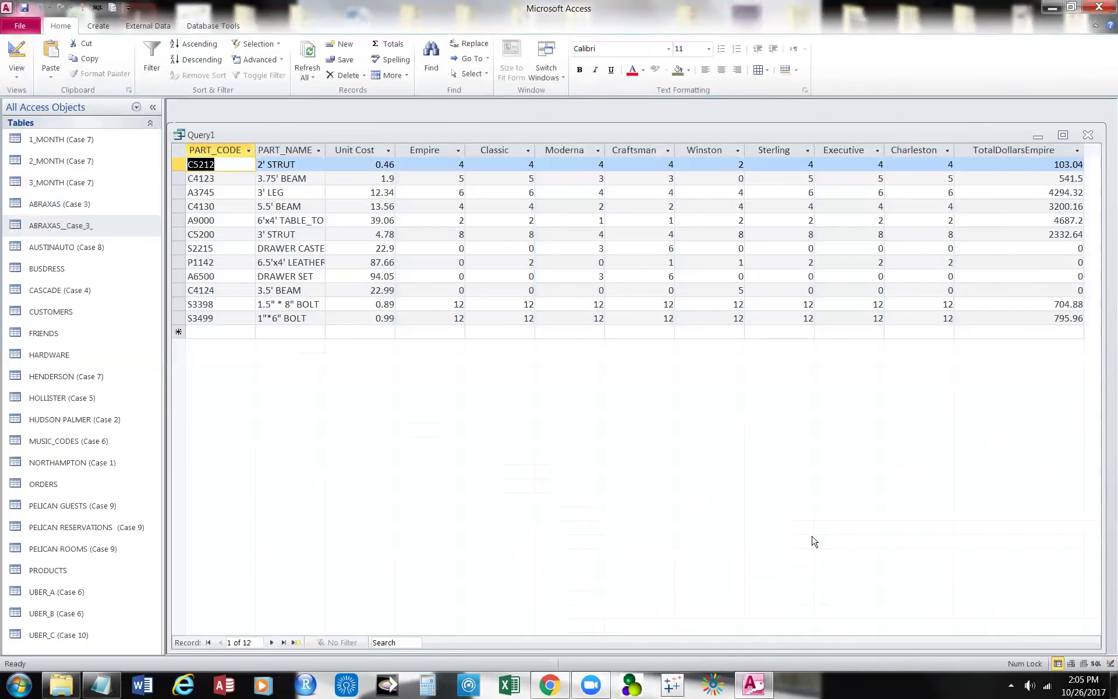
{"action": "left_click", "coordinate": [16, 52]}
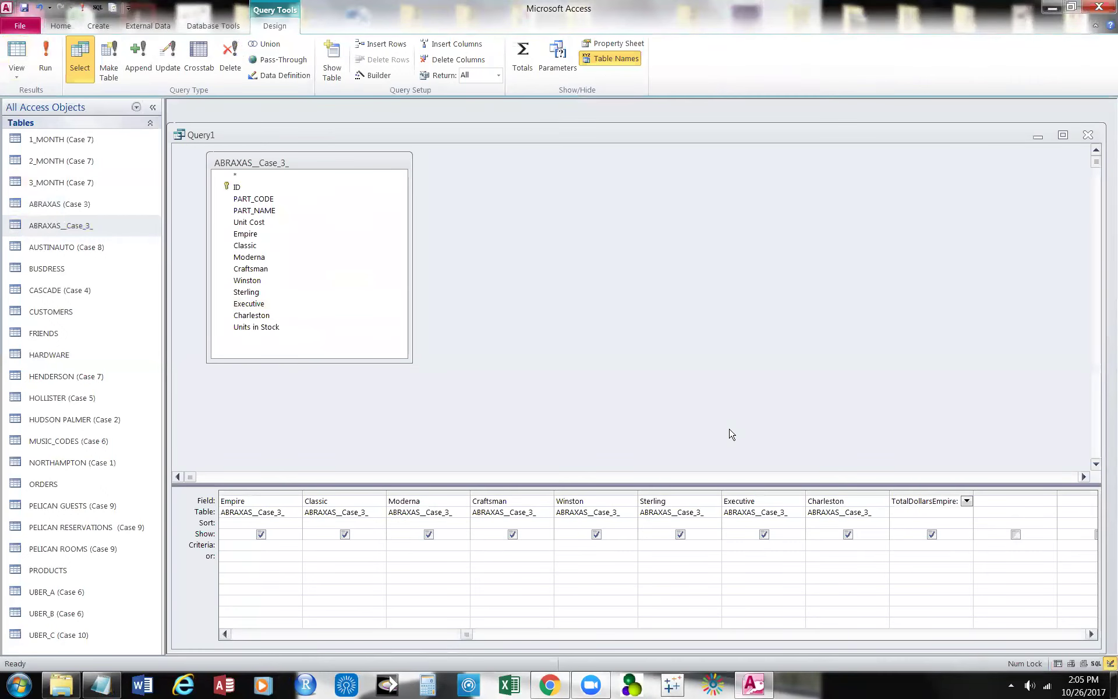
Place the Units in Stock field directly before the TotalDollarsEmpire expression in the query grid.
{"action": "left_click", "coordinate": [258, 329]}
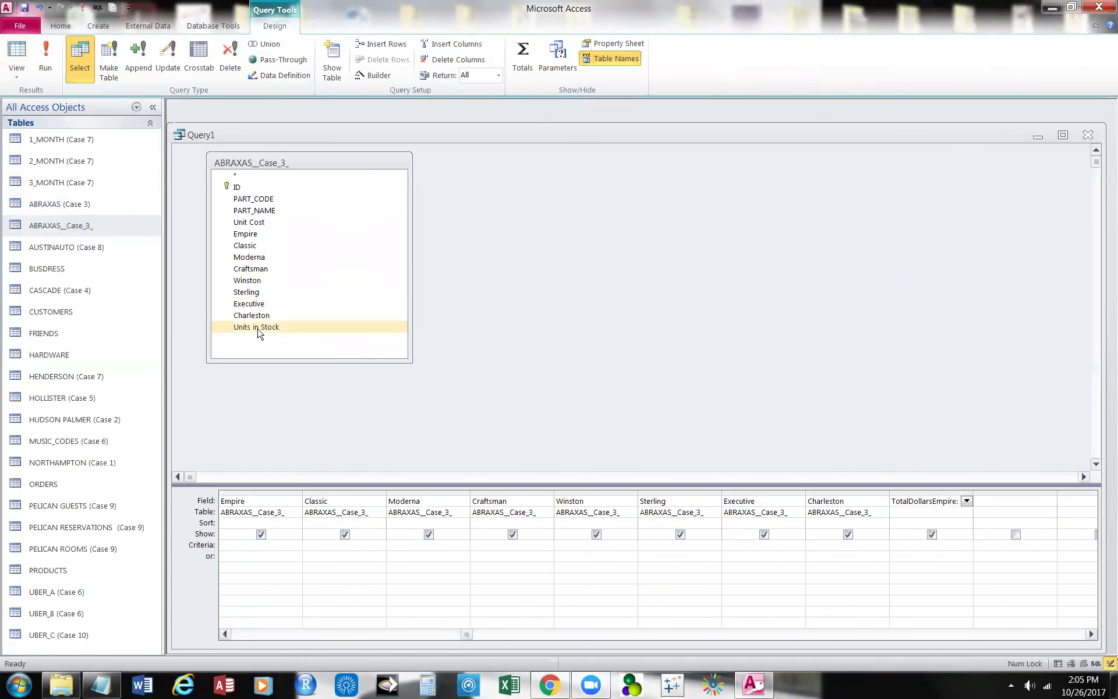
{"action": "left_click", "coordinate": [875, 562]}
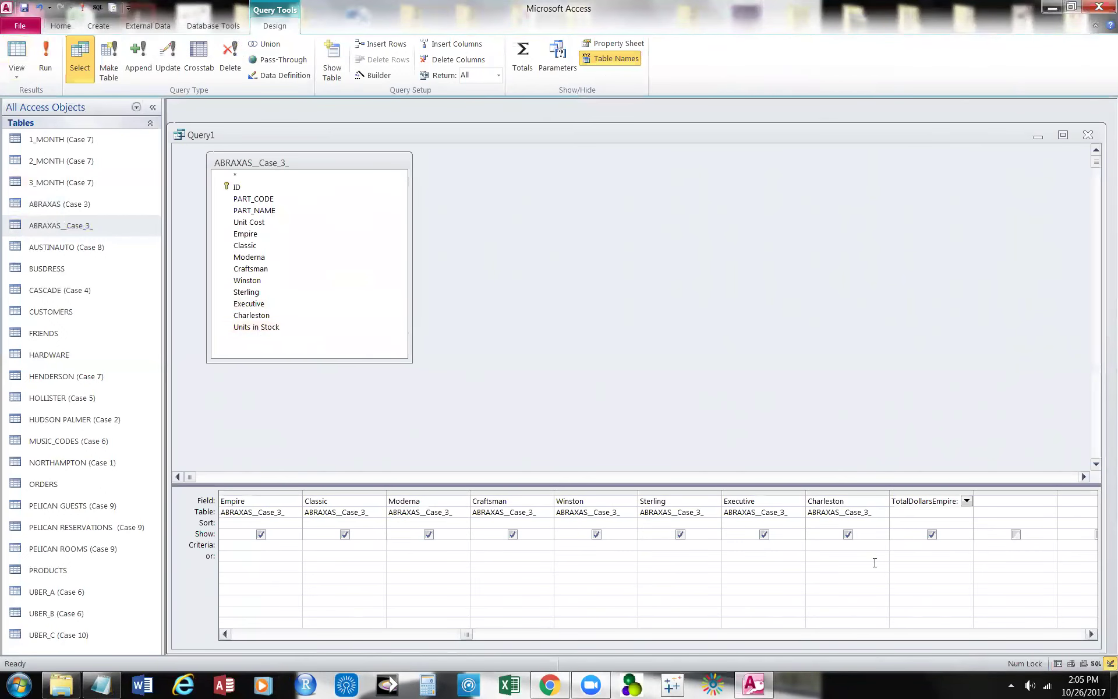
{"action": "key", "text": "Right"}
{"action": "key", "text": "Right"}
{"action": "key", "text": "Right"}
{"action": "key", "text": "Right"}
{"action": "key", "text": "Right"}
{"action": "key", "text": "Right"}
{"action": "key", "text": "Right"}
{"action": "key", "text": "Right"}
{"action": "key", "text": "Right"}
{"action": "key", "text": "Right"}
{"action": "key", "text": "Right"}
{"action": "key", "text": "Right"}
{"action": "key", "text": "Right"}
{"action": "key", "text": "Right"}
{"action": "key", "text": "Right"}
{"action": "key", "text": "Right"}
{"action": "key", "text": "Right"}
{"action": "key", "text": "Right"}
{"action": "key", "text": "Right"}
{"action": "key", "text": "Right"}
{"action": "key", "text": "Right"}
{"action": "key", "text": "Right"}
{"action": "key", "text": "Right"}
{"action": "key", "text": "Right"}
{"action": "key", "text": "Right"}
{"action": "key", "text": "Right"}
{"action": "key", "text": "Right"}
{"action": "key", "text": "Right"}
{"action": "key", "text": "Right"}
{"action": "key", "text": "Right"}
{"action": "double_click", "coordinate": [260, 330]}
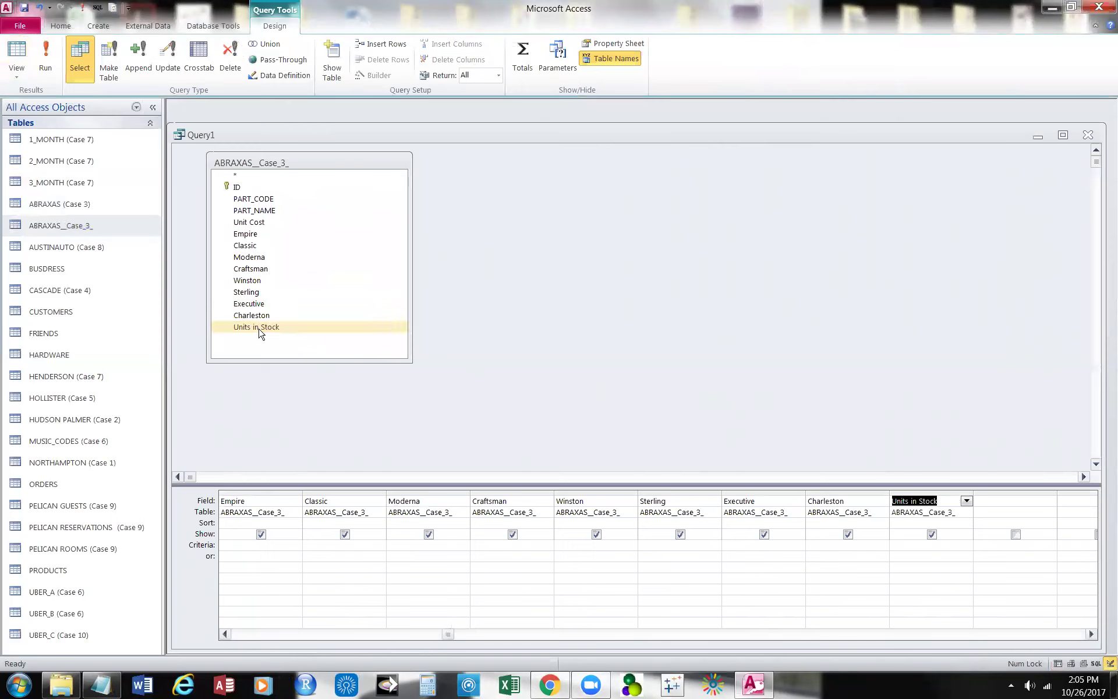
{"action": "left_click", "coordinate": [991, 505]}
{"action": "type", "text": "[Units in Stock]"}
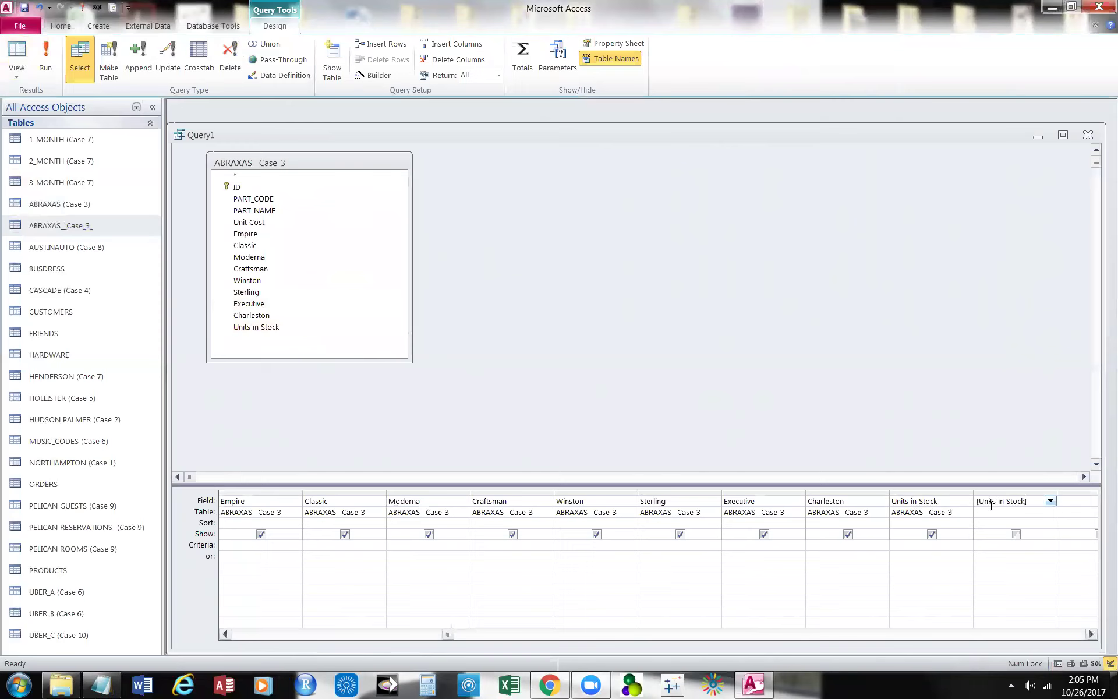
Run the query to check its Units in Stock and TotalDollarsEmpire columns, and return to Design view.
{"action": "left_click", "coordinate": [45, 65]}
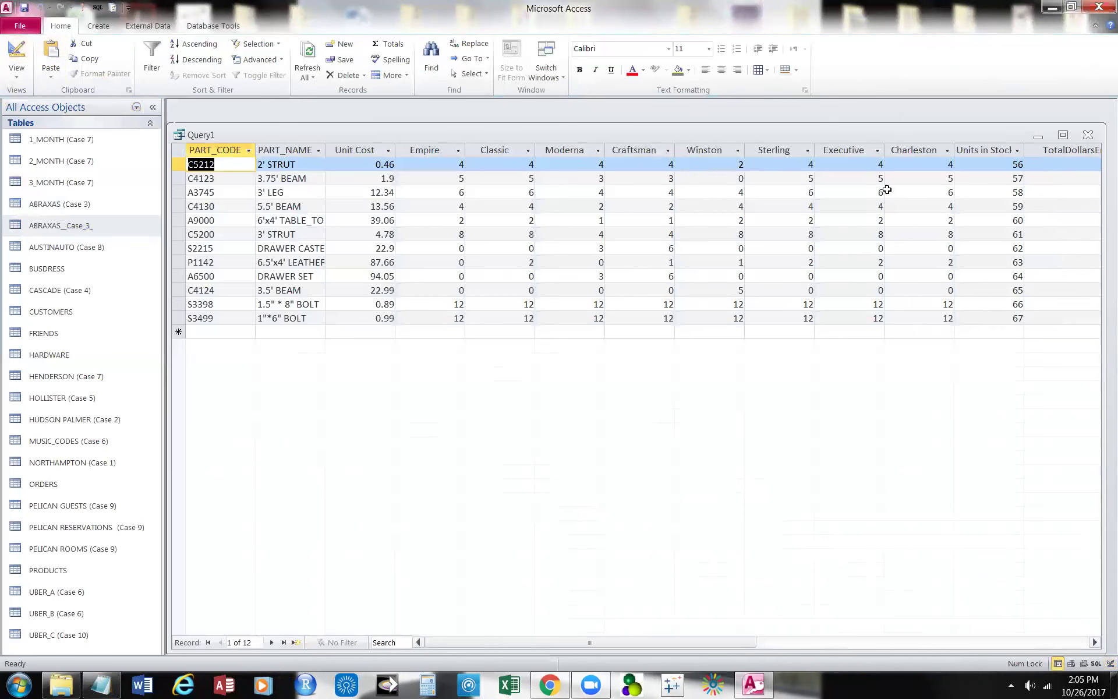
{"action": "left_click_drag", "start_coordinate": [1024, 150], "coordinate": [1024, 150]}
{"action": "left_click", "coordinate": [18, 54]}
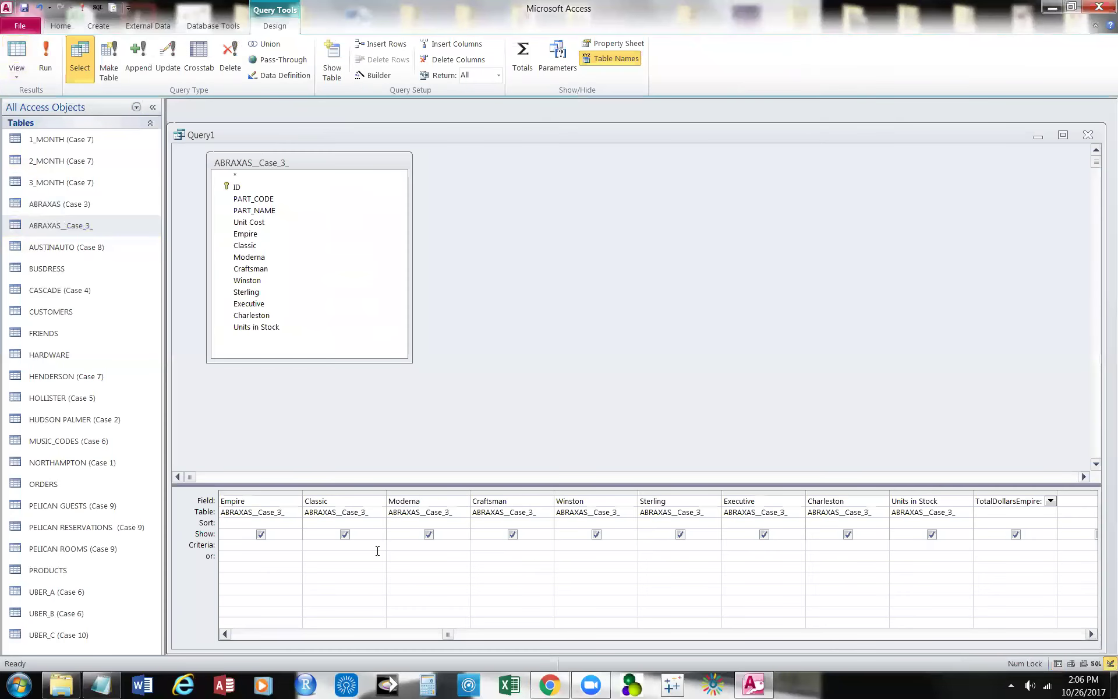
Hide Classic, Moderna, Craftsman, Winston, Sterling, Executive and Charleston from the query output, and widen the Units in Stock column in its datasheet.
{"action": "left_click", "coordinate": [338, 534]}
{"action": "left_click", "coordinate": [429, 535]}
{"action": "left_click", "coordinate": [512, 536]}
{"action": "left_click", "coordinate": [594, 542]}
{"action": "left_click", "coordinate": [596, 535]}
{"action": "left_click", "coordinate": [681, 534]}
{"action": "left_click", "coordinate": [764, 535]}
{"action": "left_click", "coordinate": [848, 535]}
{"action": "left_click_drag", "start_coordinate": [453, 634], "coordinate": [275, 614]}
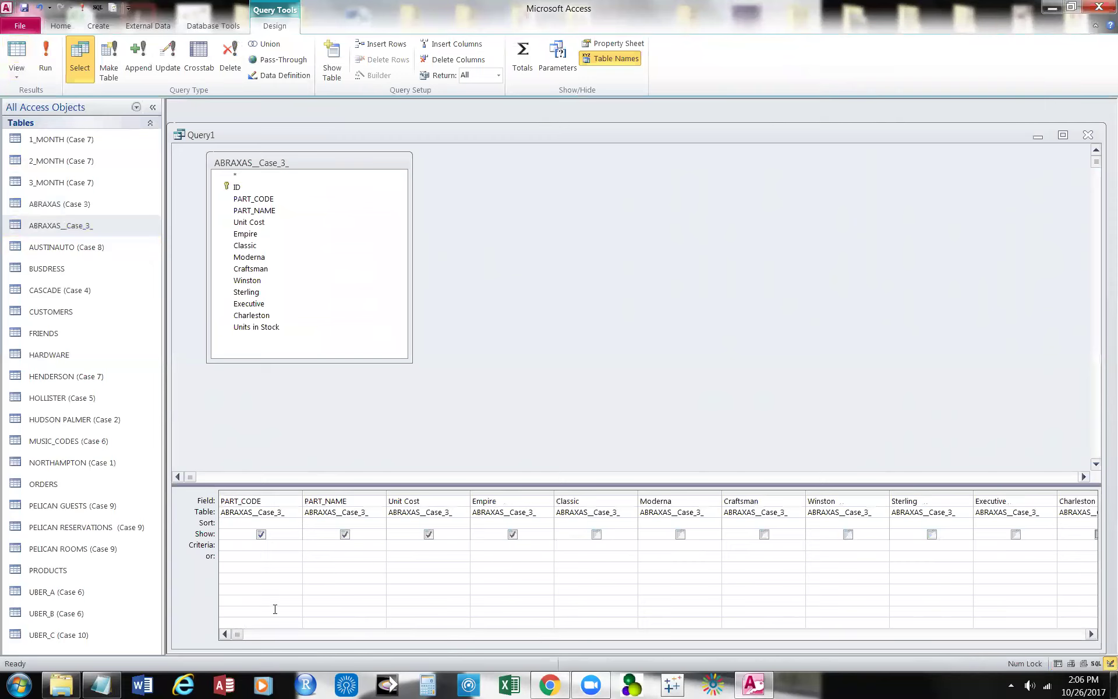
{"action": "left_click", "coordinate": [16, 51]}
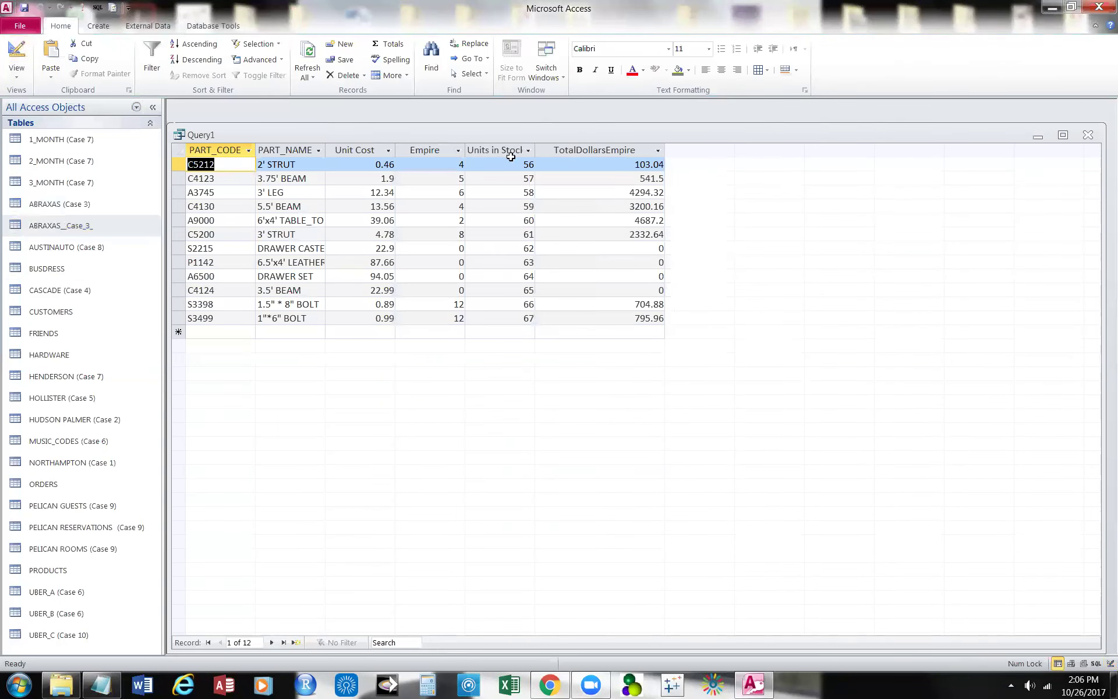
{"action": "left_click_drag", "start_coordinate": [538, 153], "coordinate": [562, 153]}
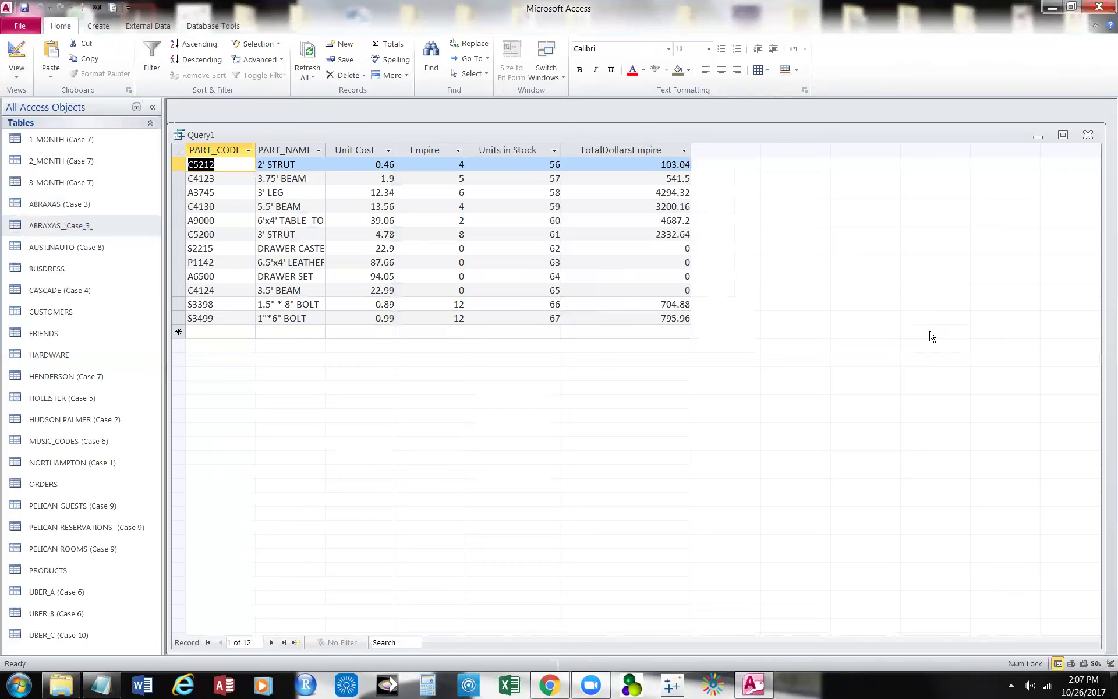
Verify the first row's TotalDollarsEmpire amount by computing 0.46 * 4 * 56 in Calculator, and close Calculator.
{"action": "left_click", "coordinate": [505, 687]}
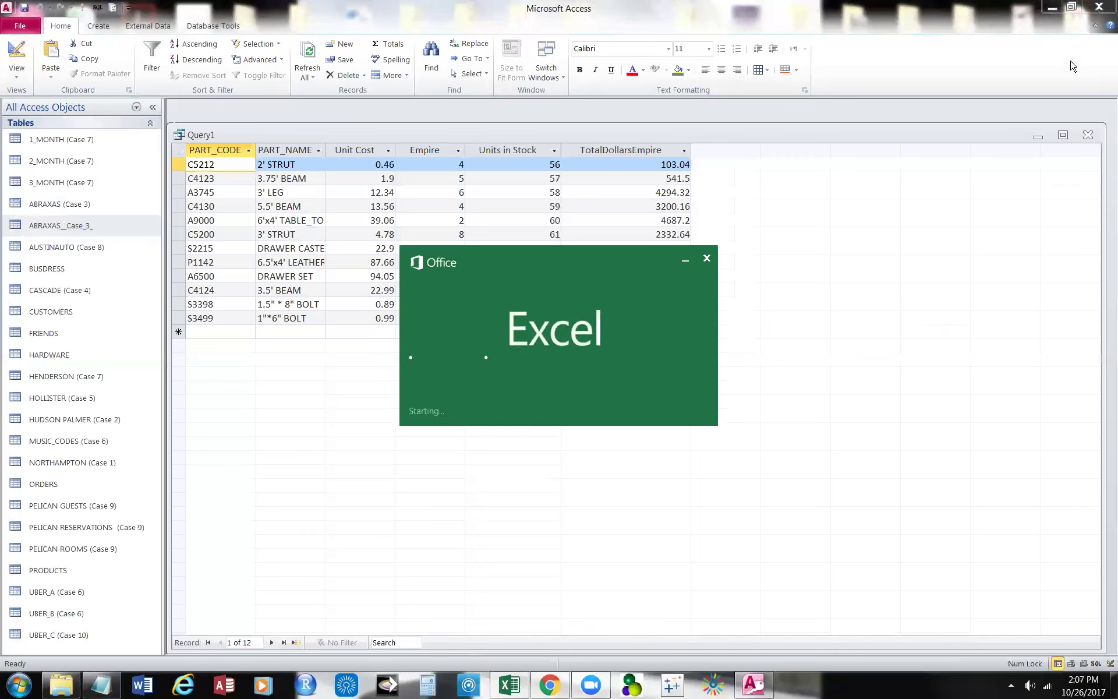
{"action": "left_click", "coordinate": [707, 259]}
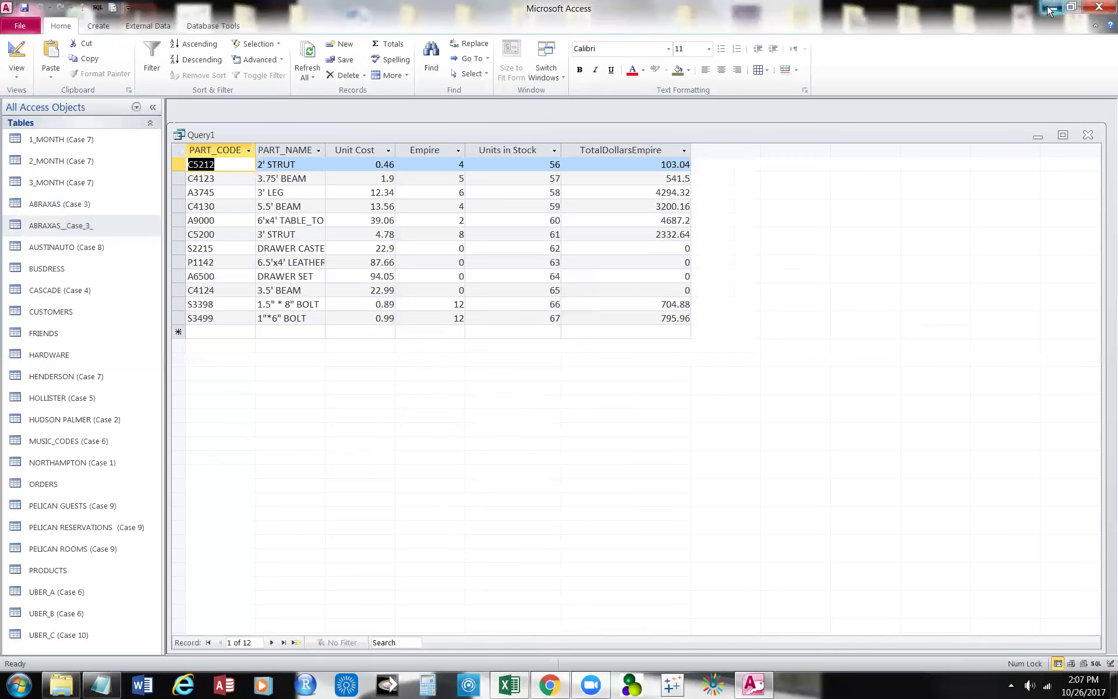
{"action": "left_click", "coordinate": [431, 685]}
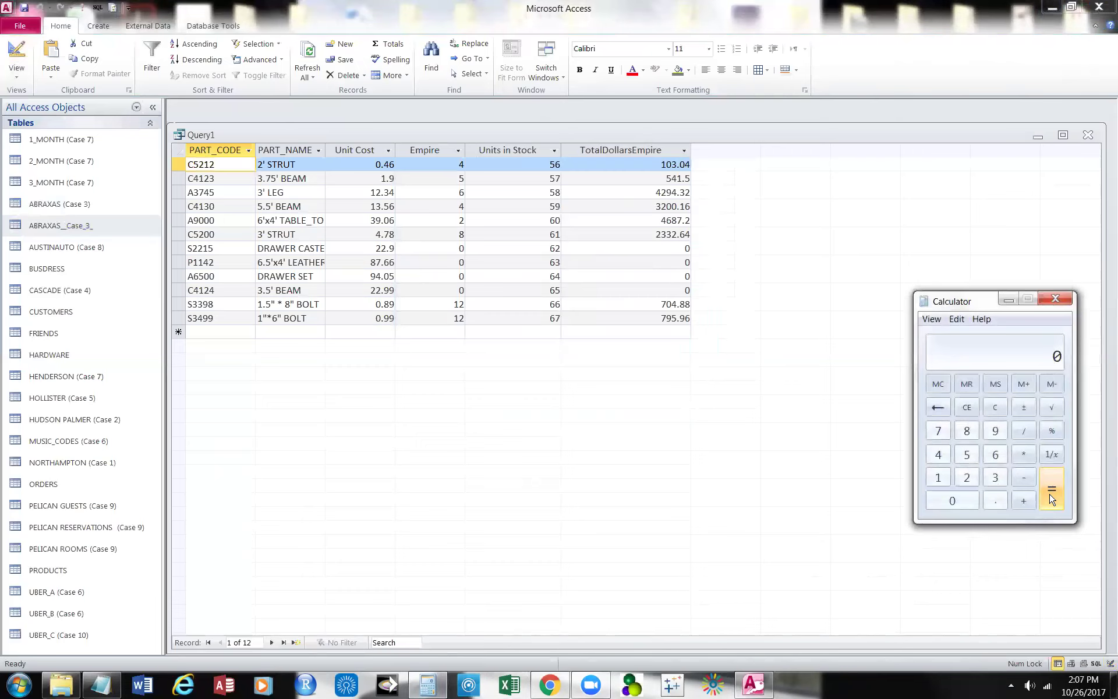
{"action": "left_click", "coordinate": [995, 504]}
{"action": "left_click", "coordinate": [938, 454]}
{"action": "left_click", "coordinate": [993, 454]}
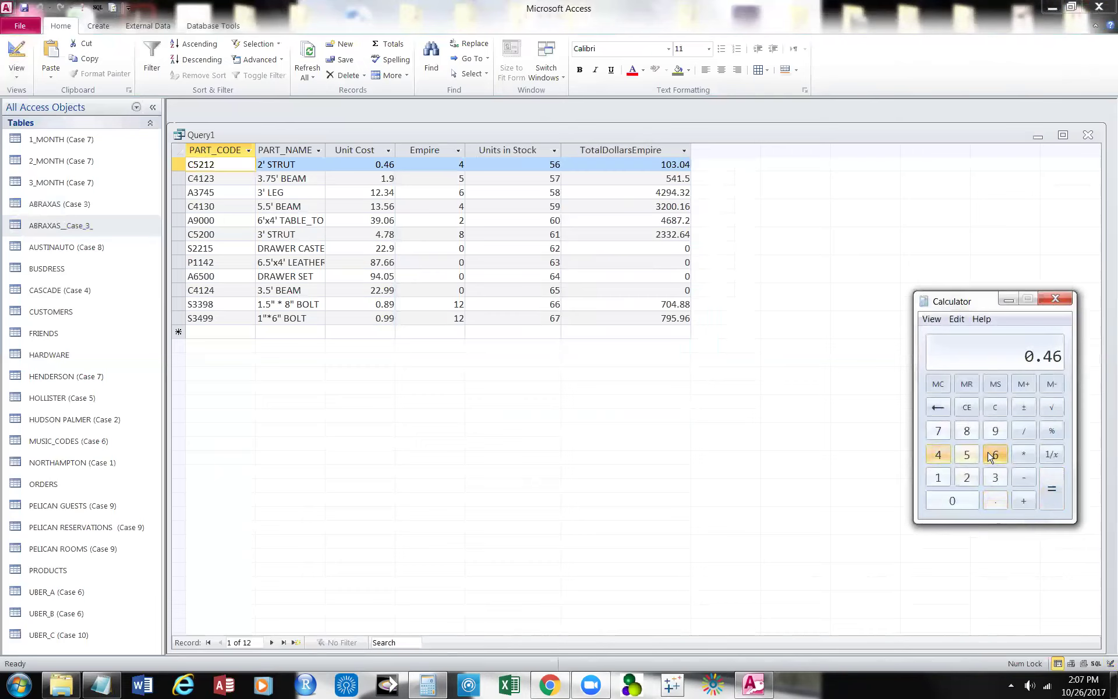
{"action": "left_click", "coordinate": [1024, 458]}
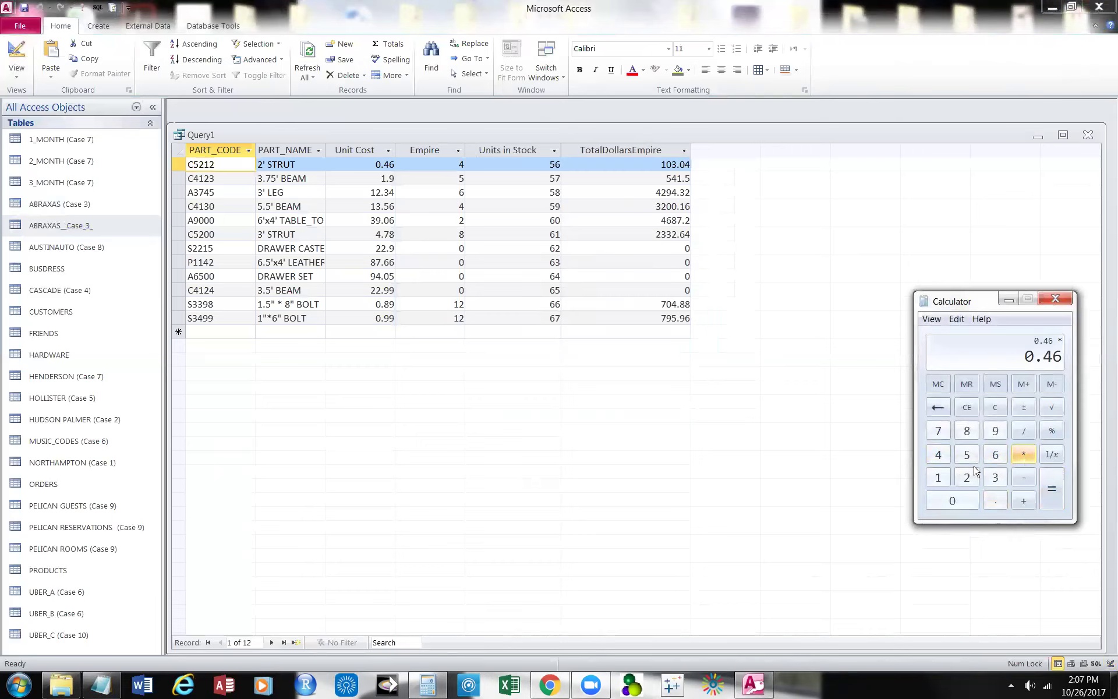
{"action": "left_click", "coordinate": [942, 459]}
{"action": "left_click", "coordinate": [1024, 456]}
{"action": "left_click", "coordinate": [967, 455]}
{"action": "left_click", "coordinate": [990, 457]}
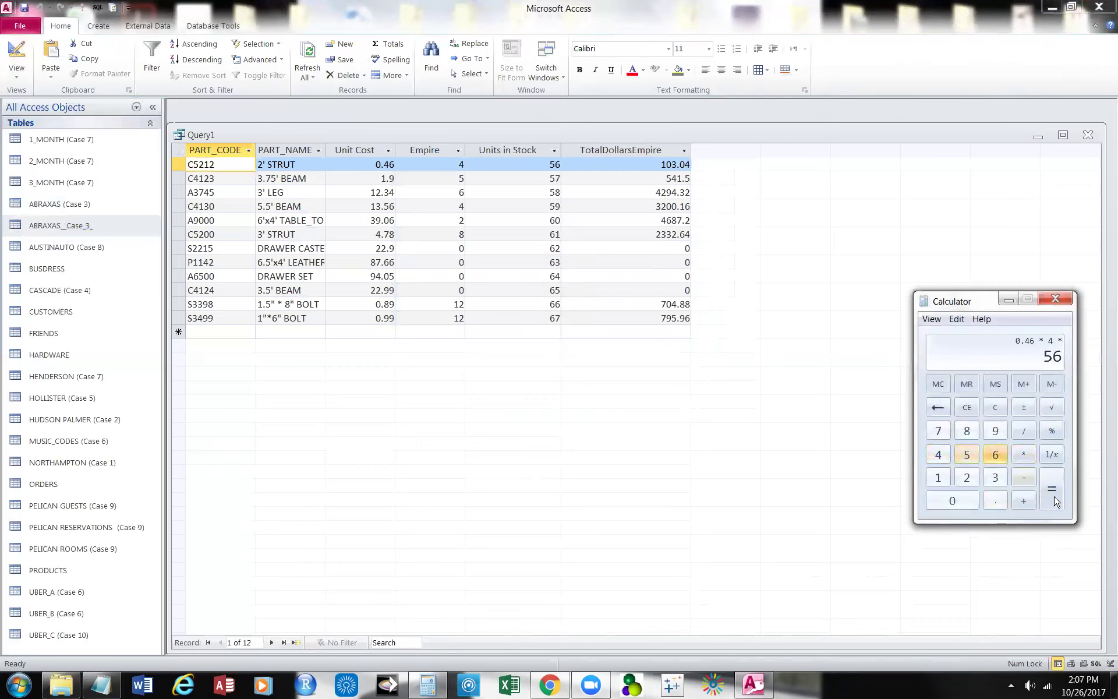
{"action": "left_click", "coordinate": [1052, 491]}
{"action": "left_click", "coordinate": [1055, 298]}
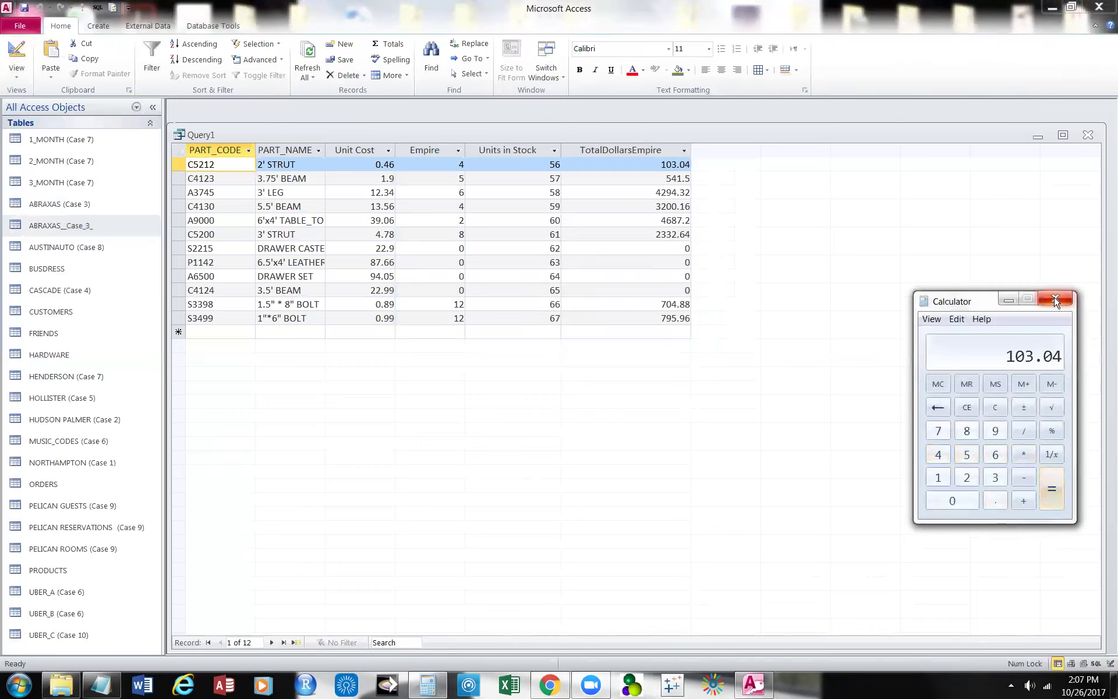
Save the query as EmpireTotalCostofMaterials and close it.
{"action": "right_click", "coordinate": [205, 134]}
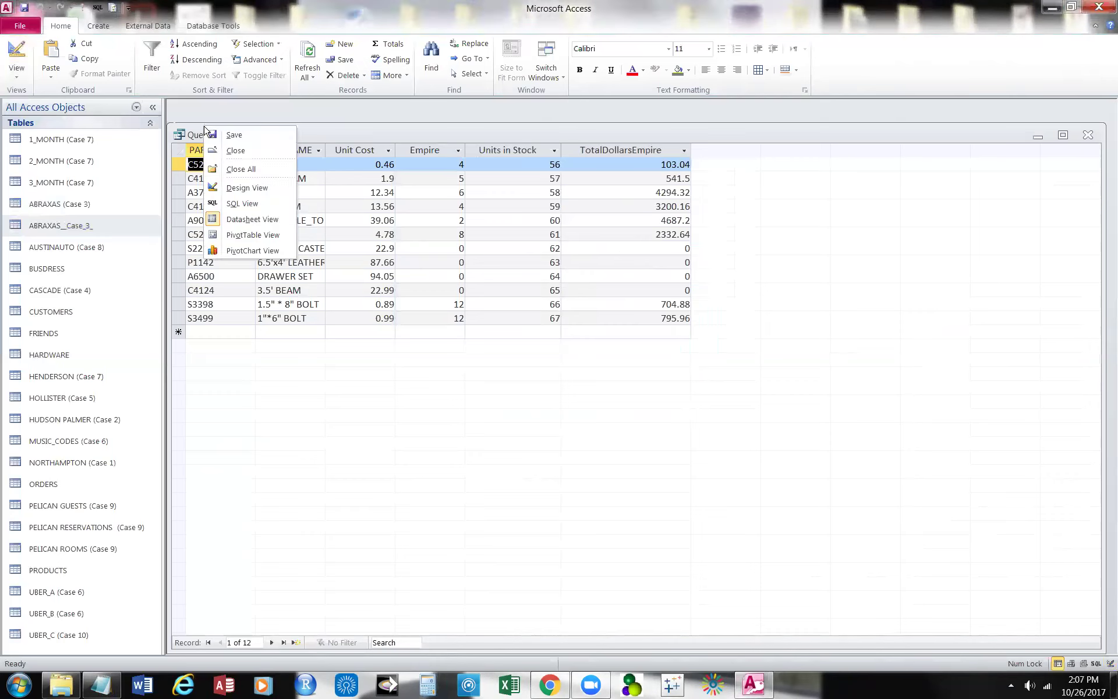
{"action": "left_click", "coordinate": [250, 135]}
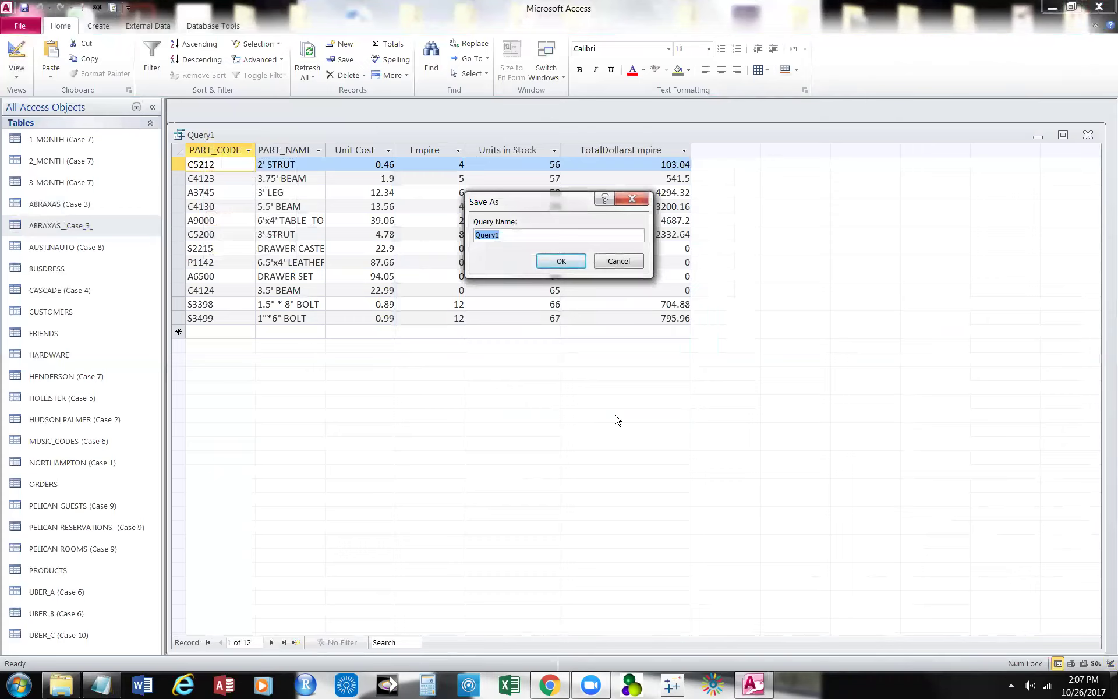
{"action": "type", "text": "EmpireTota"}
{"action": "type", "text": "lMaterialsType"}
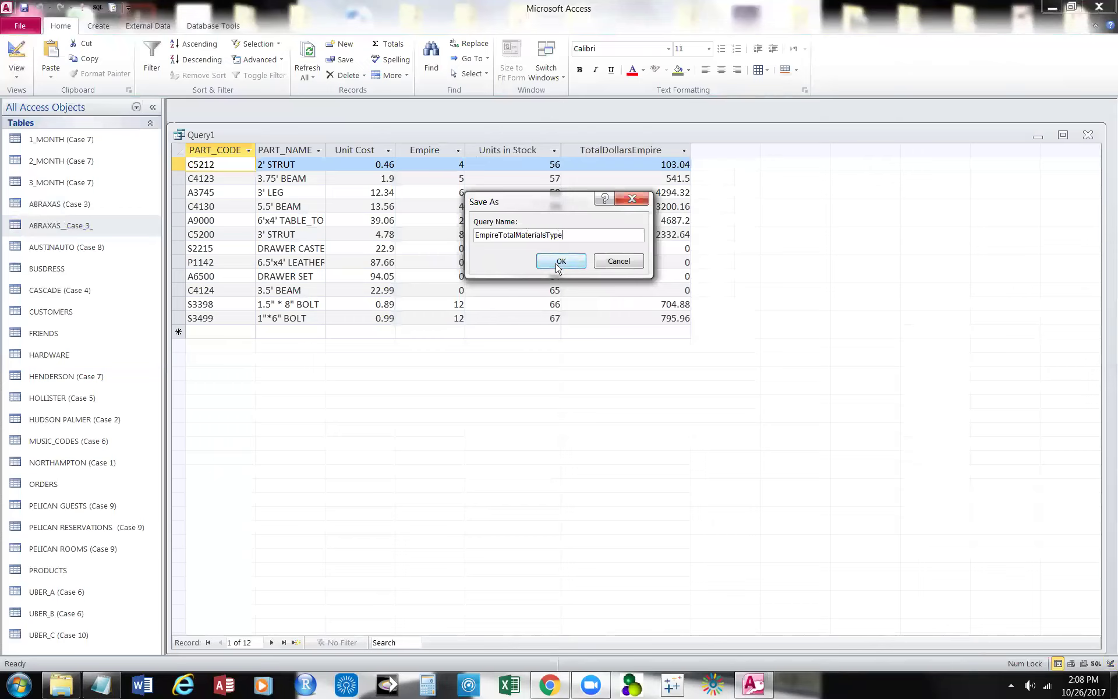
{"action": "key", "text": "BackSpace"}
{"action": "key", "text": "BackSpace"}
{"action": "key", "text": "BackSpace"}
{"action": "key", "text": "BackSpace"}
{"action": "key", "text": "BackSpace"}
{"action": "key", "text": "BackSpace"}
{"action": "key", "text": "BackSpace"}
{"action": "key", "text": "BackSpace"}
{"action": "key", "text": "BackSpace"}
{"action": "key", "text": "BackSpace"}
{"action": "key", "text": "BackSpace"}
{"action": "key", "text": "BackSpace"}
{"action": "key", "text": "BackSpace"}
{"action": "type", "text": "CostofMateraiols"}
{"action": "key", "text": "BackSpace"}
{"action": "key", "text": "BackSpace"}
{"action": "key", "text": "BackSpace"}
{"action": "key", "text": "BackSpace"}
{"action": "type", "text": "ials"}
{"action": "left_click", "coordinate": [559, 262]}
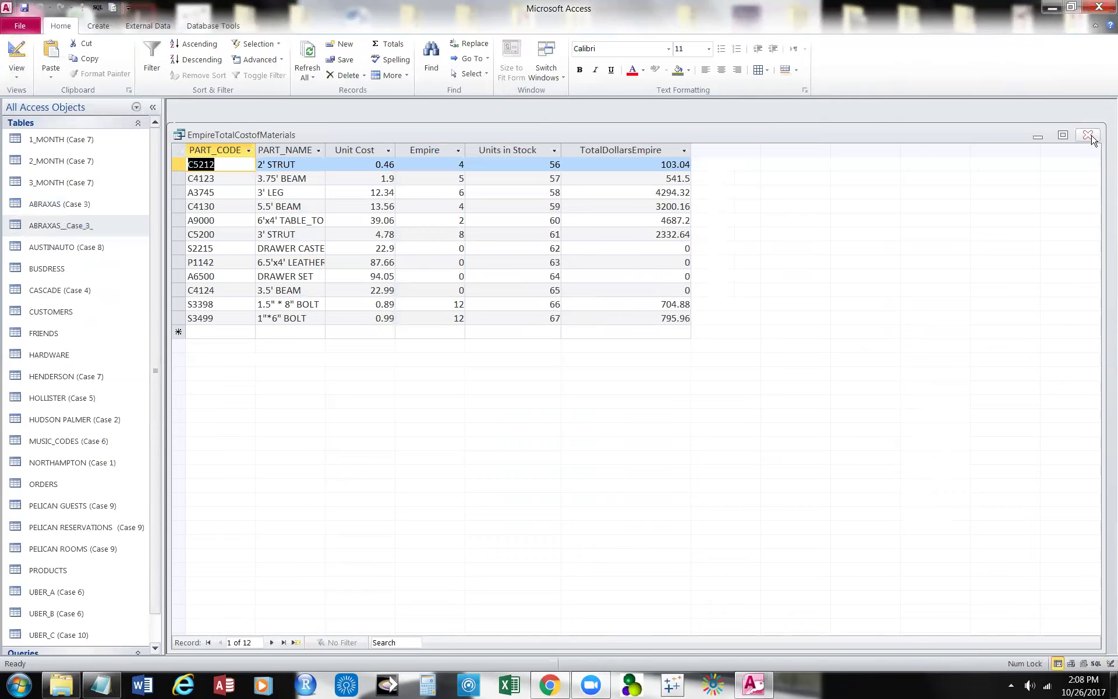
{"action": "left_click", "coordinate": [1091, 137]}
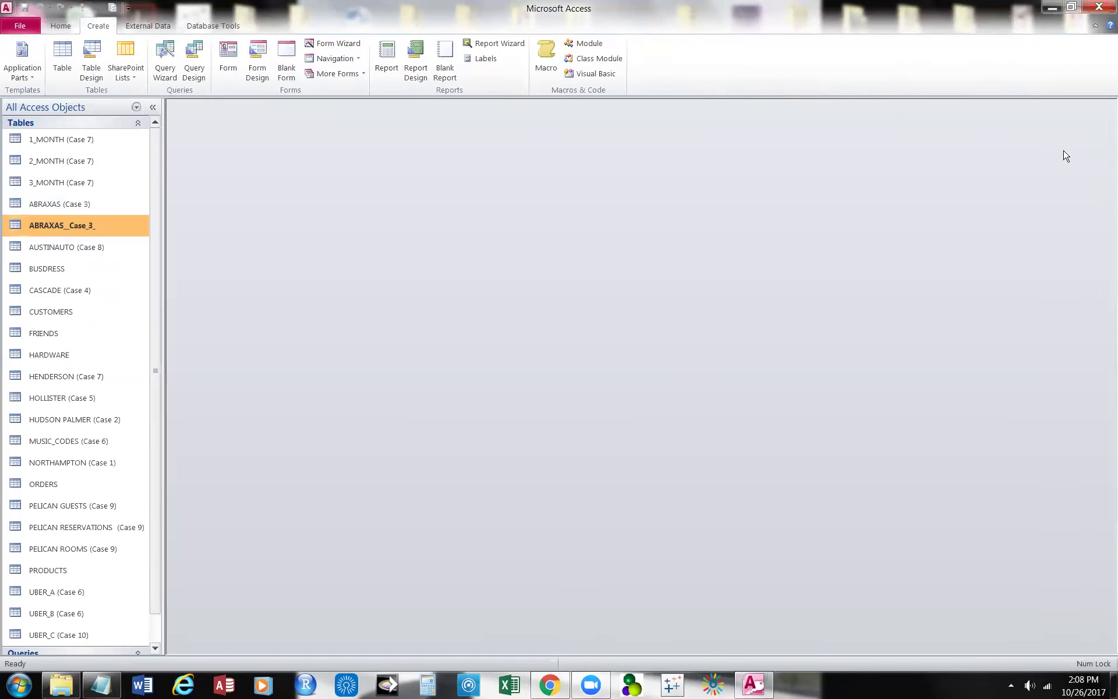
Filter the object list to queries and duplicate EmpireTotalCostofMaterials under the name ModernaTotalCostofMaterials.
{"action": "left_click", "coordinate": [135, 107]}
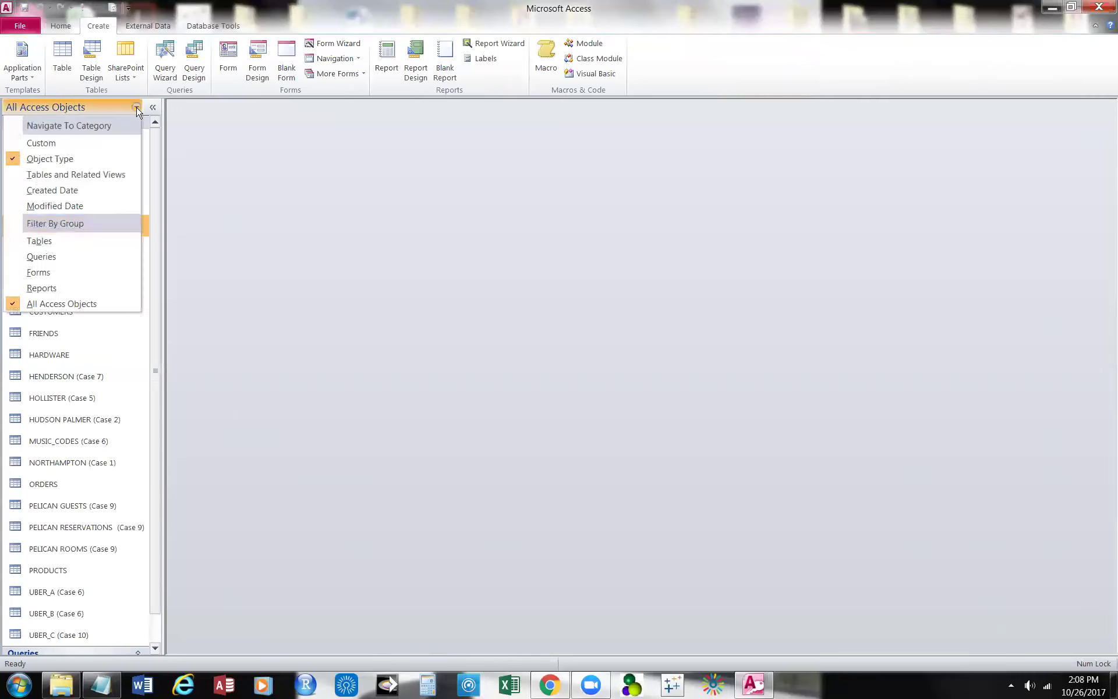
{"action": "left_click", "coordinate": [79, 257]}
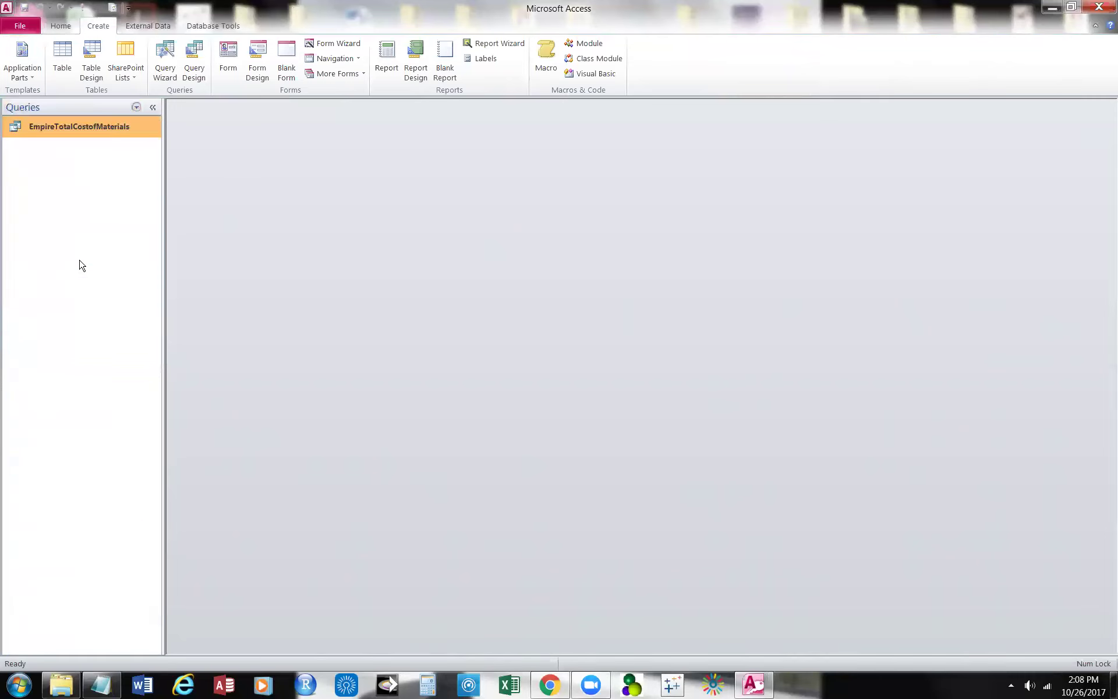
{"action": "right_click", "coordinate": [93, 128]}
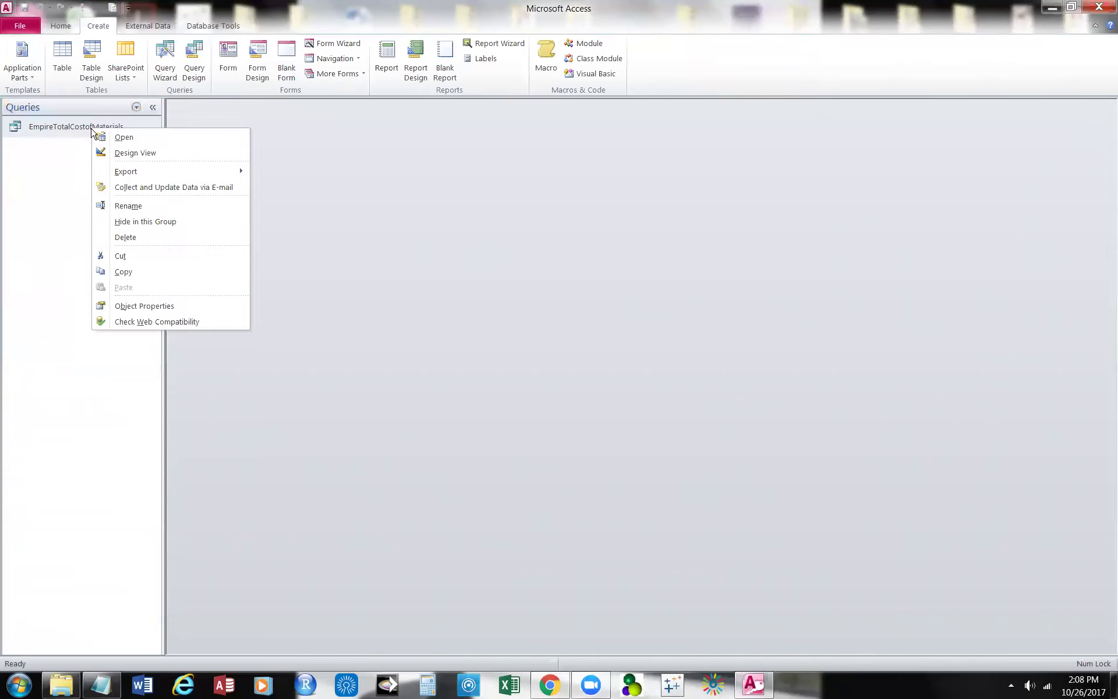
{"action": "left_click", "coordinate": [149, 277]}
{"action": "right_click", "coordinate": [27, 174]}
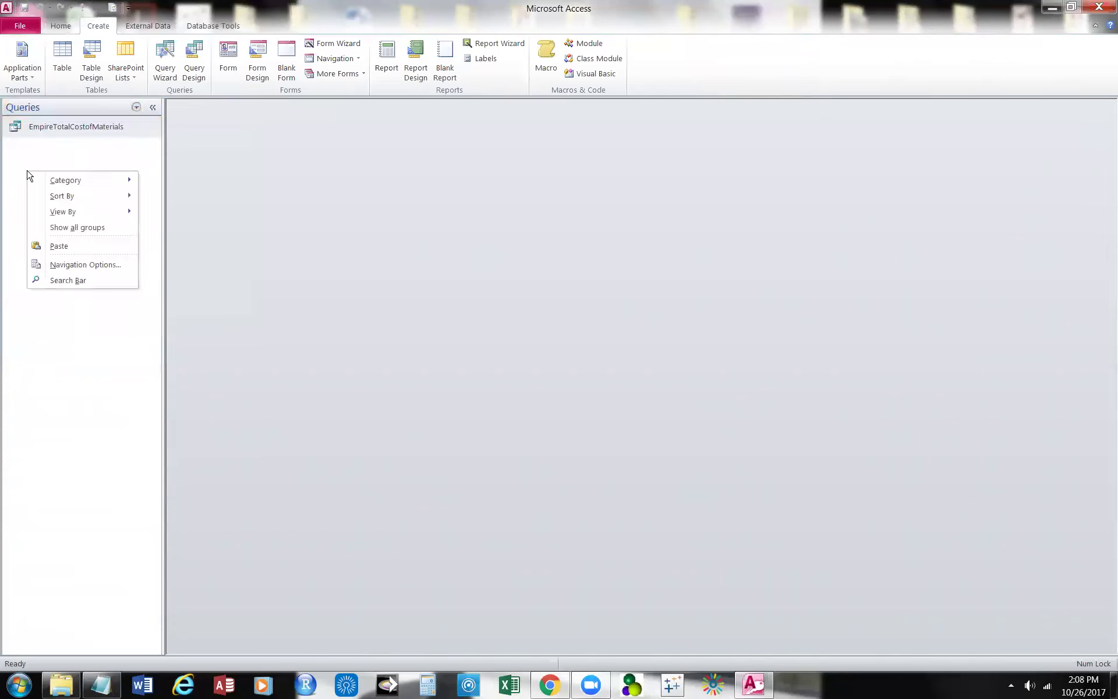
{"action": "left_click", "coordinate": [78, 247]}
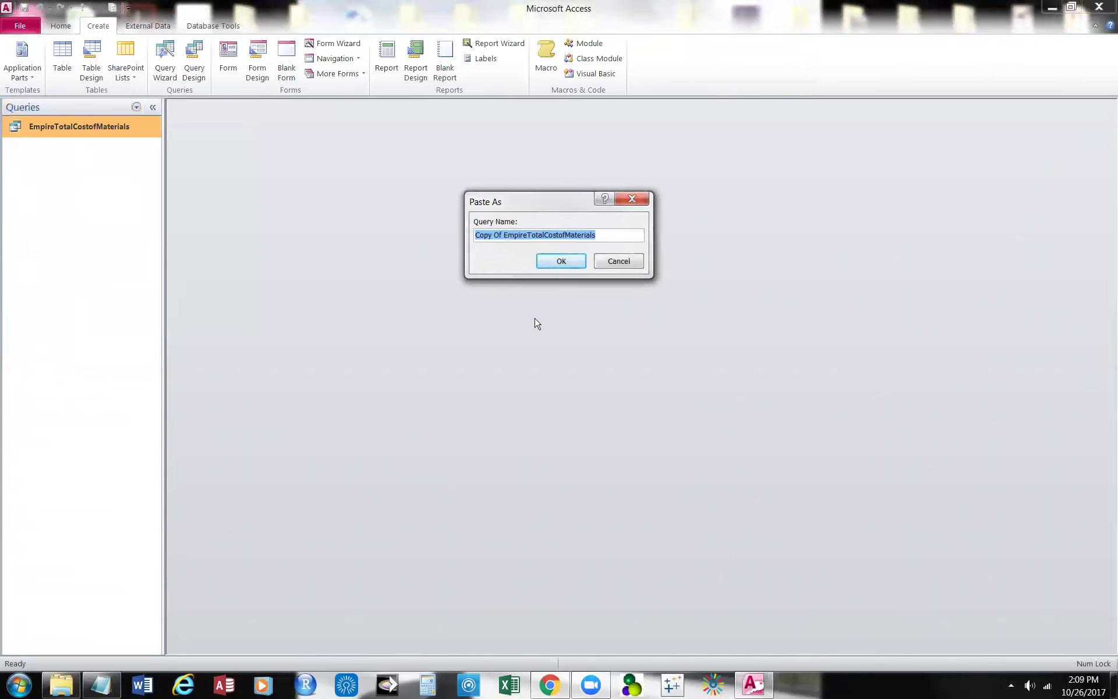
{"action": "key", "text": "BackSpace"}
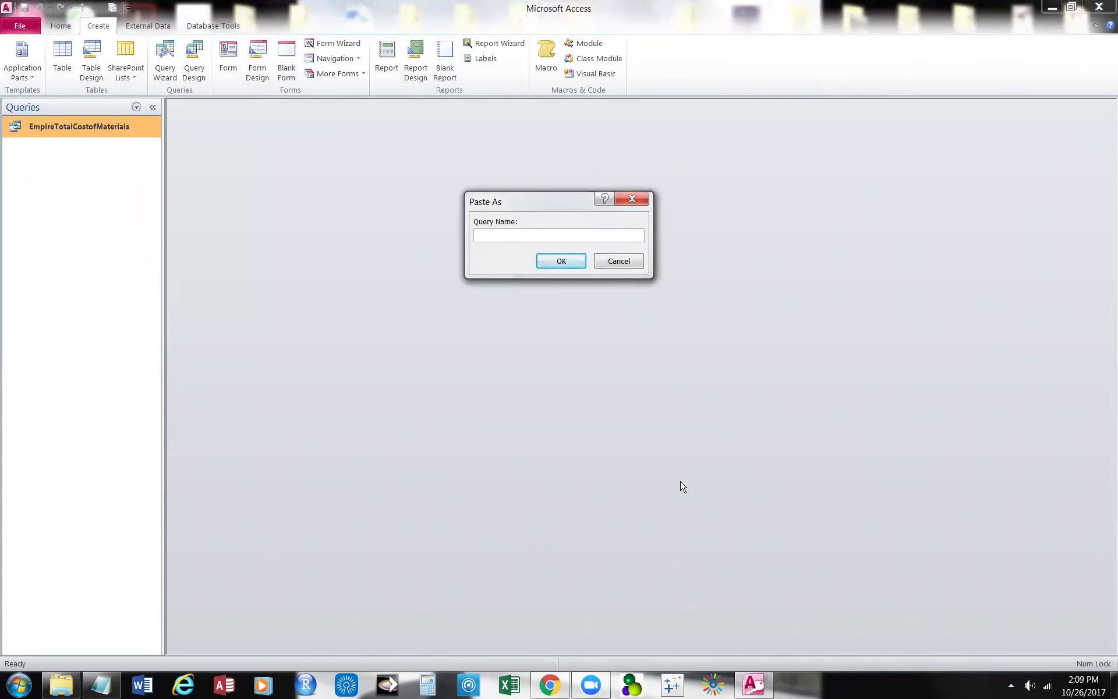
{"action": "left_click", "coordinate": [1051, 12]}
{"action": "type", "text": "Mol"}
{"action": "key", "text": "BackSpace"}
{"action": "key", "text": "BackSpace"}
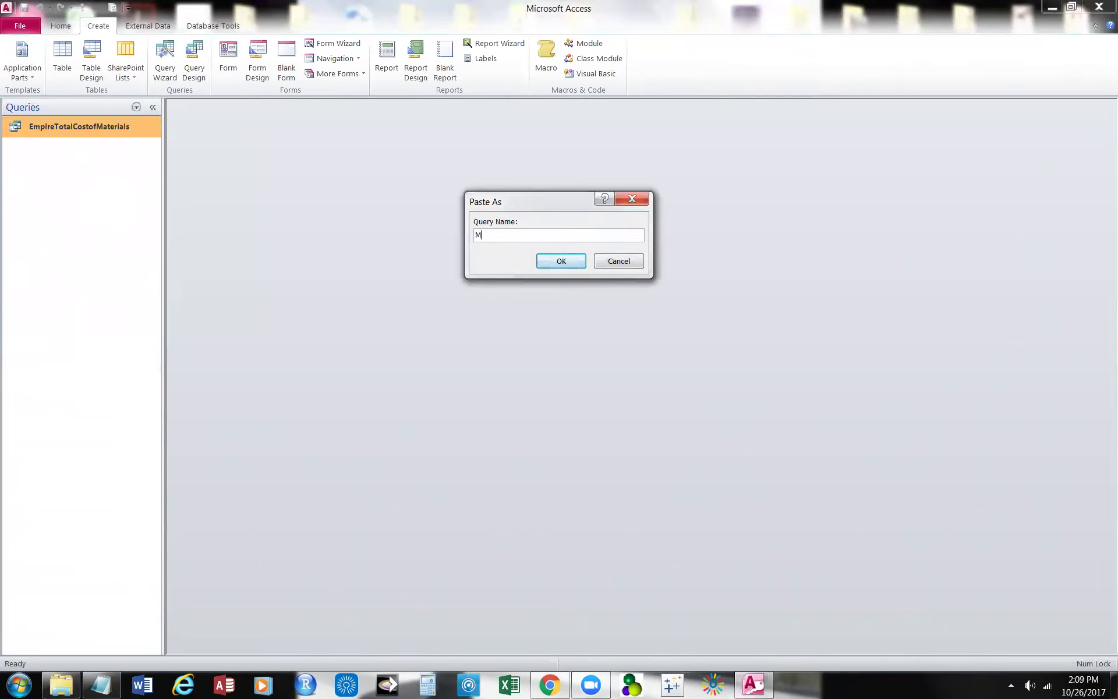
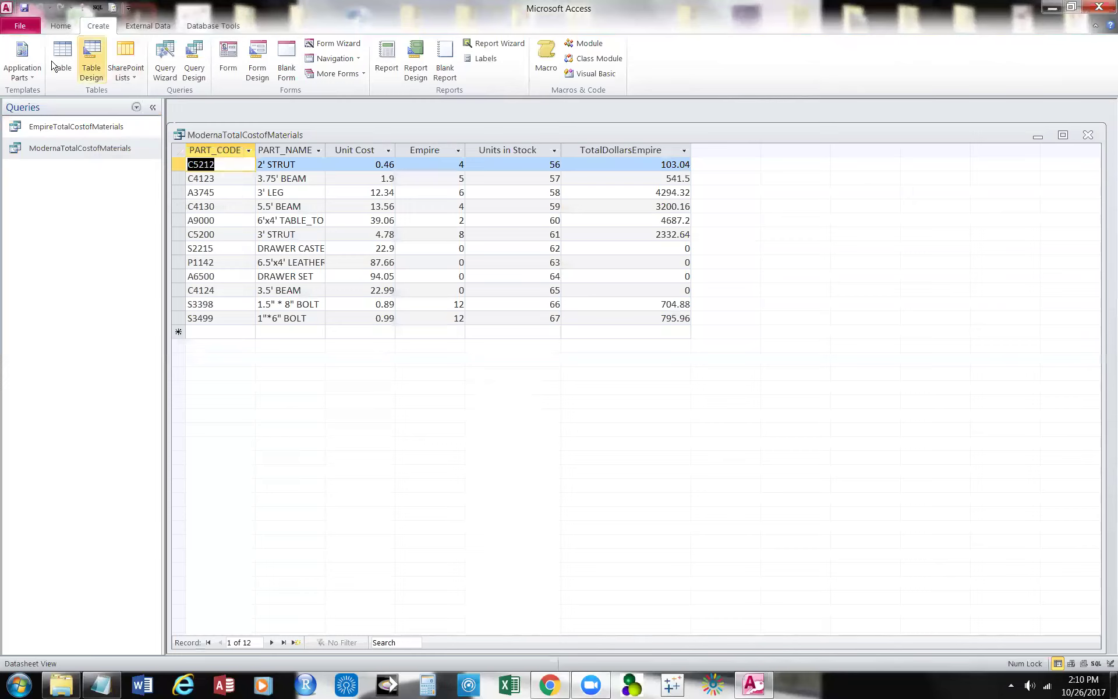
Switch the ModernaTotalCostofMaterials query to Design view and replace its Empire field with Moderna.
{"action": "right_click", "coordinate": [223, 133]}
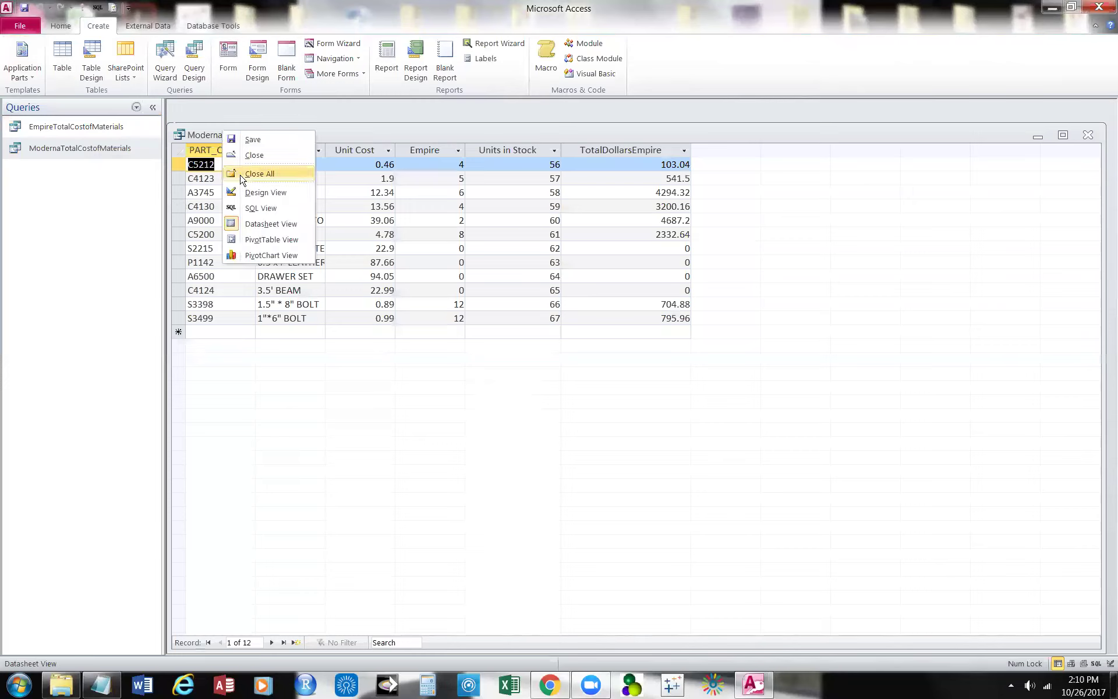
{"action": "left_click", "coordinate": [251, 195]}
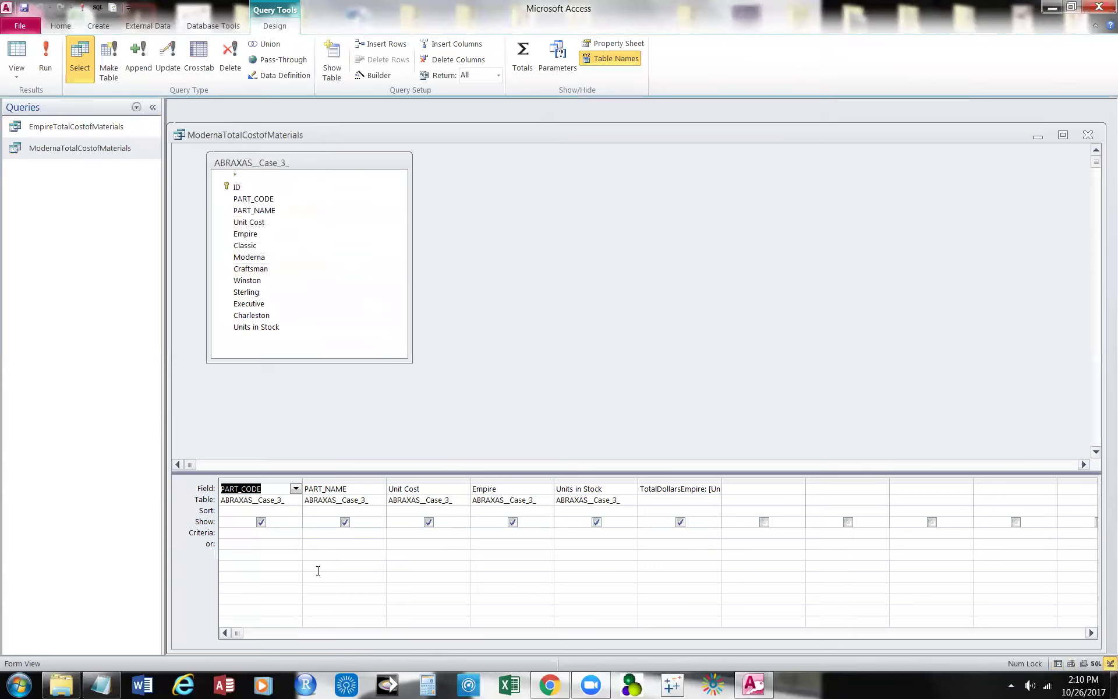
{"action": "left_click", "coordinate": [547, 489]}
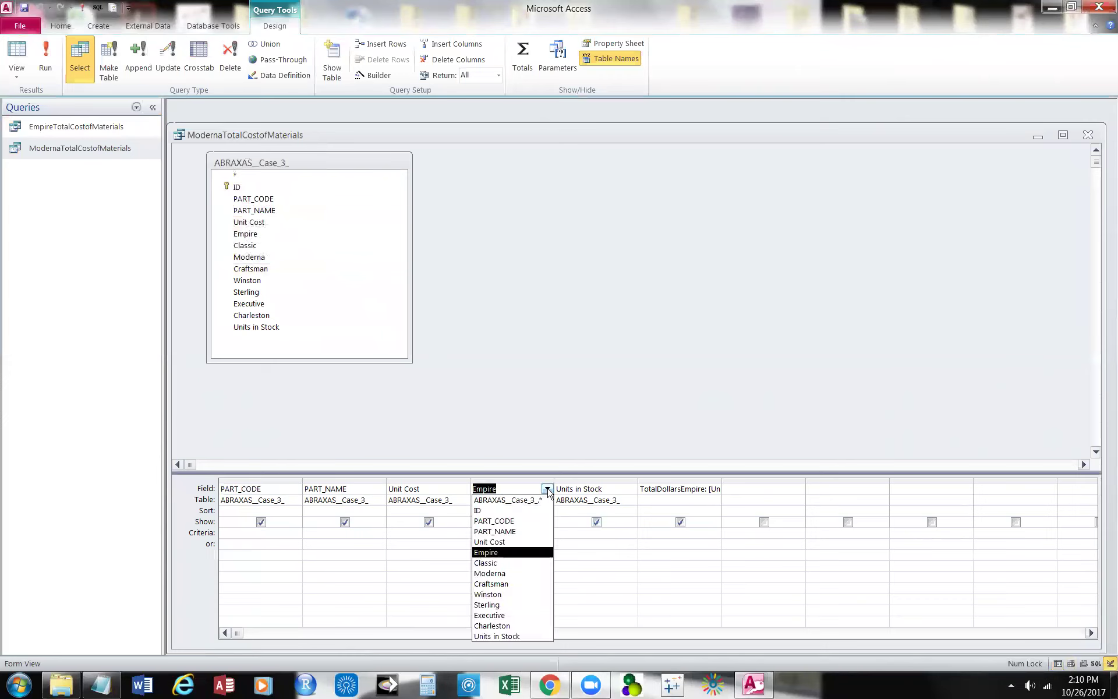
{"action": "left_click", "coordinate": [501, 573]}
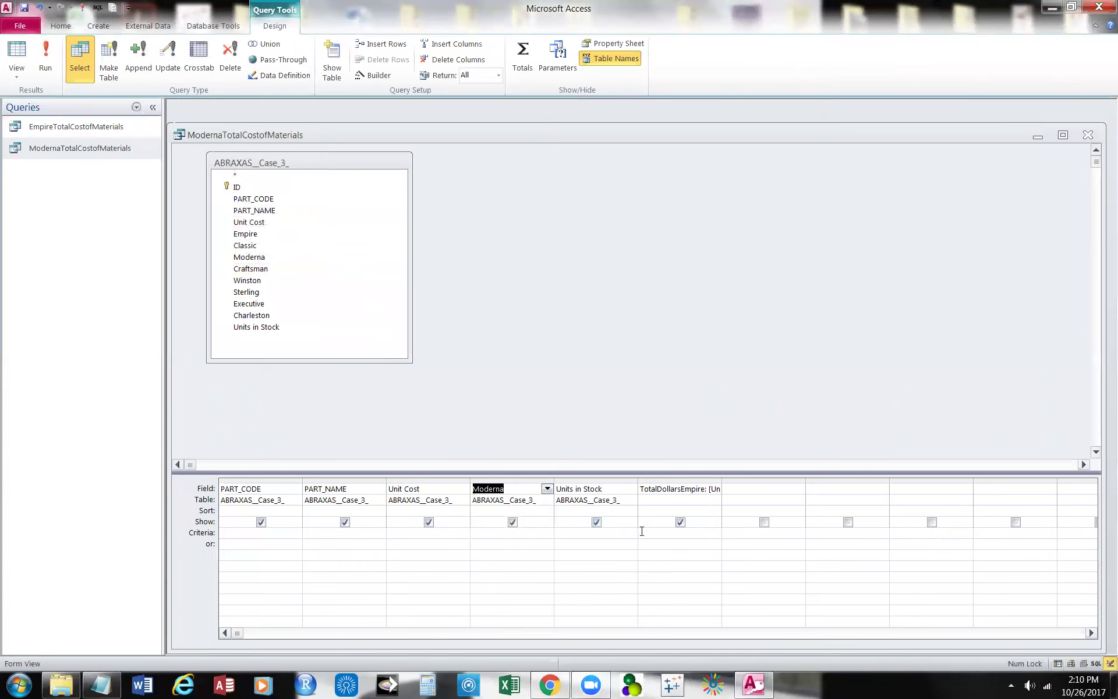
Rename the calculated field to TotalDollarsModerna in the query grid and widen its column to fit the expression.
{"action": "left_click", "coordinate": [681, 489]}
{"action": "key", "text": "Delete"}
{"action": "key", "text": "Delete"}
{"action": "key", "text": "Delete"}
{"action": "key", "text": "Delete"}
{"action": "key", "text": "Delete"}
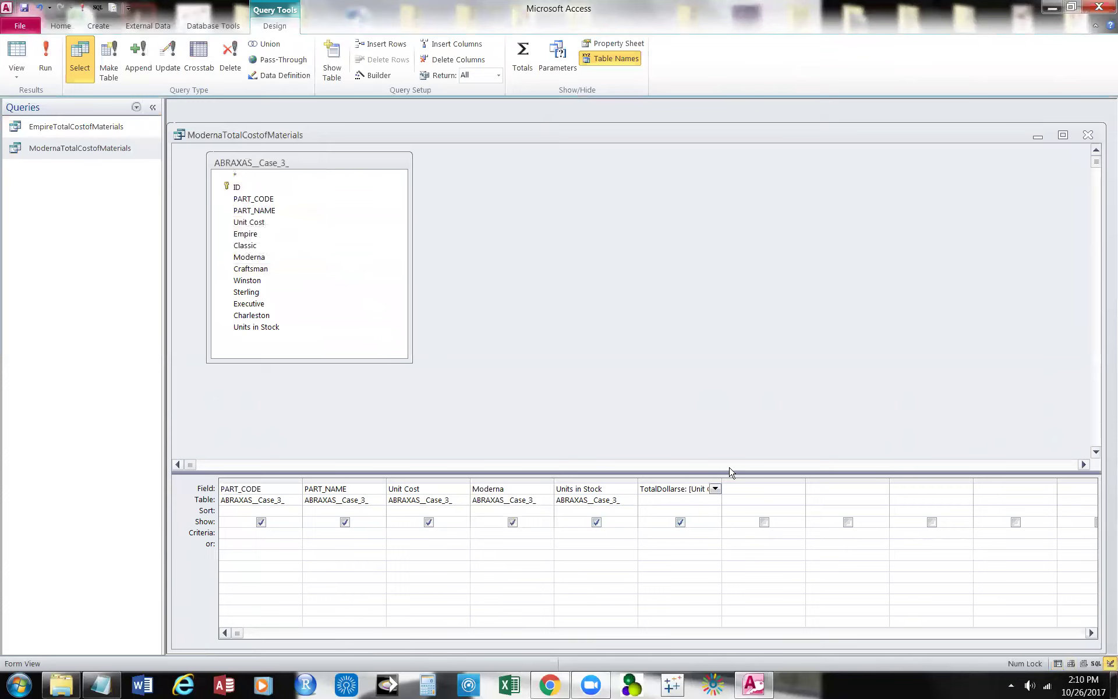
{"action": "key", "text": "Delete"}
{"action": "type", "text": "Moderna"}
{"action": "left_click_drag", "start_coordinate": [722, 482], "coordinate": [859, 483]}
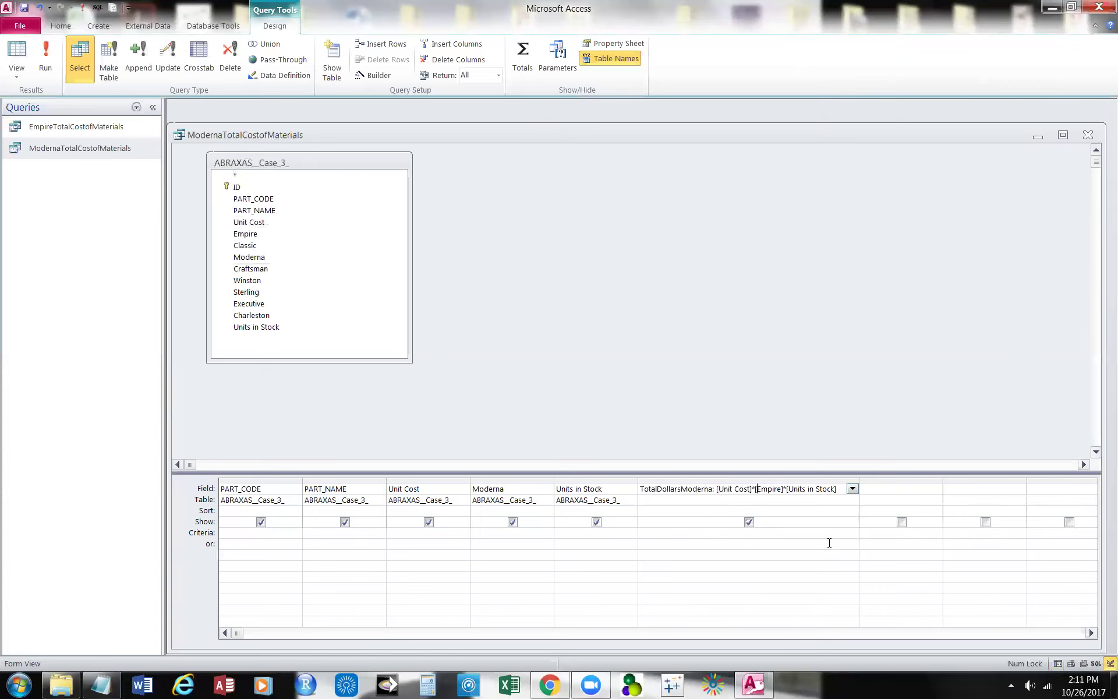
Clear the calculated field's expression in the grid, and rename the expression to TotalDollarsModerna in the Notepad note.
{"action": "left_click_drag", "start_coordinate": [643, 489], "coordinate": [841, 506]}
{"action": "key", "text": "Delete"}
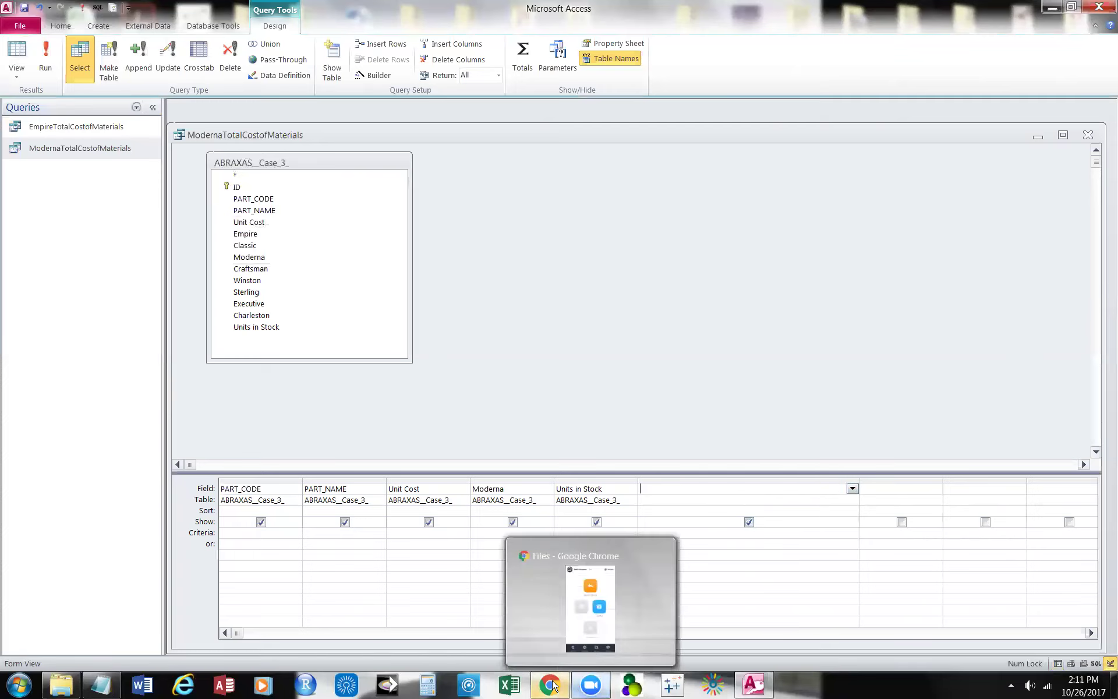
{"action": "left_click", "coordinate": [143, 686]}
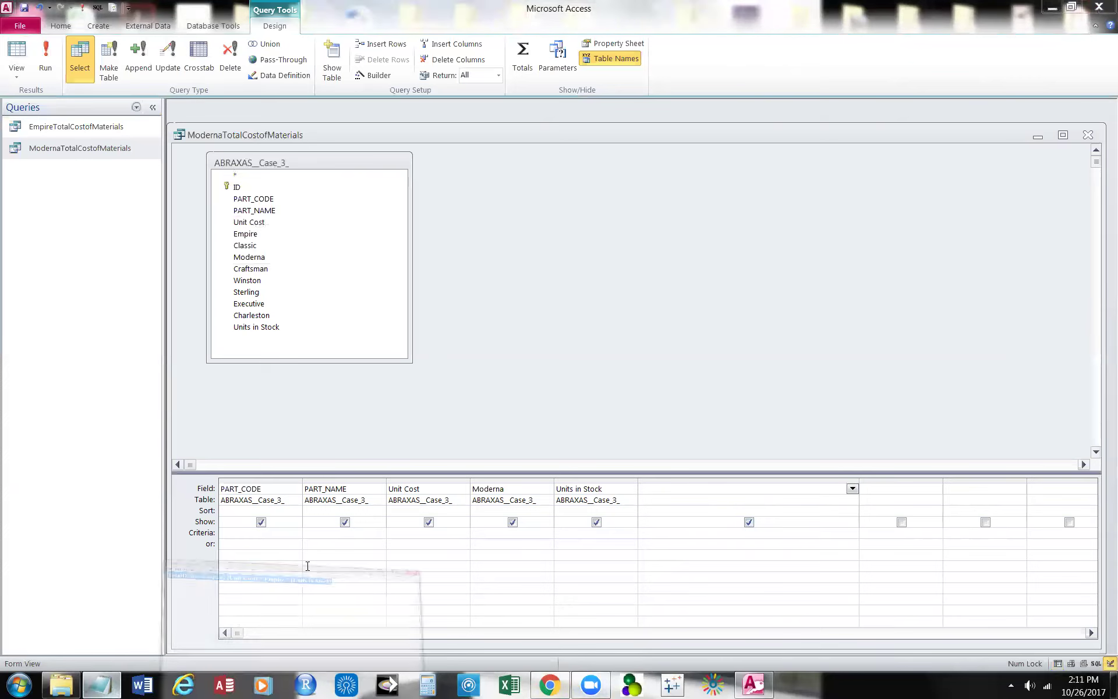
{"action": "left_click", "coordinate": [710, 450]}
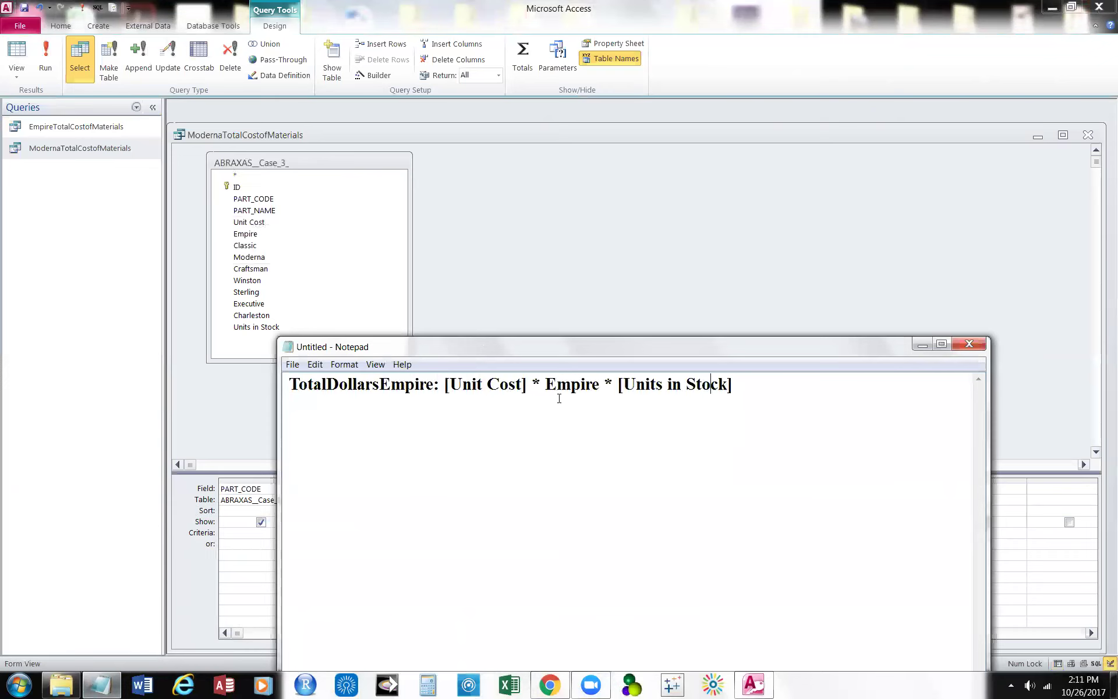
{"action": "left_click", "coordinate": [546, 385]}
{"action": "left_click", "coordinate": [379, 384]}
{"action": "key", "text": "Delete"}
{"action": "key", "text": "Delete"}
{"action": "key", "text": "Delete"}
{"action": "key", "text": "Delete"}
{"action": "key", "text": "Delete"}
{"action": "key", "text": "Delete"}
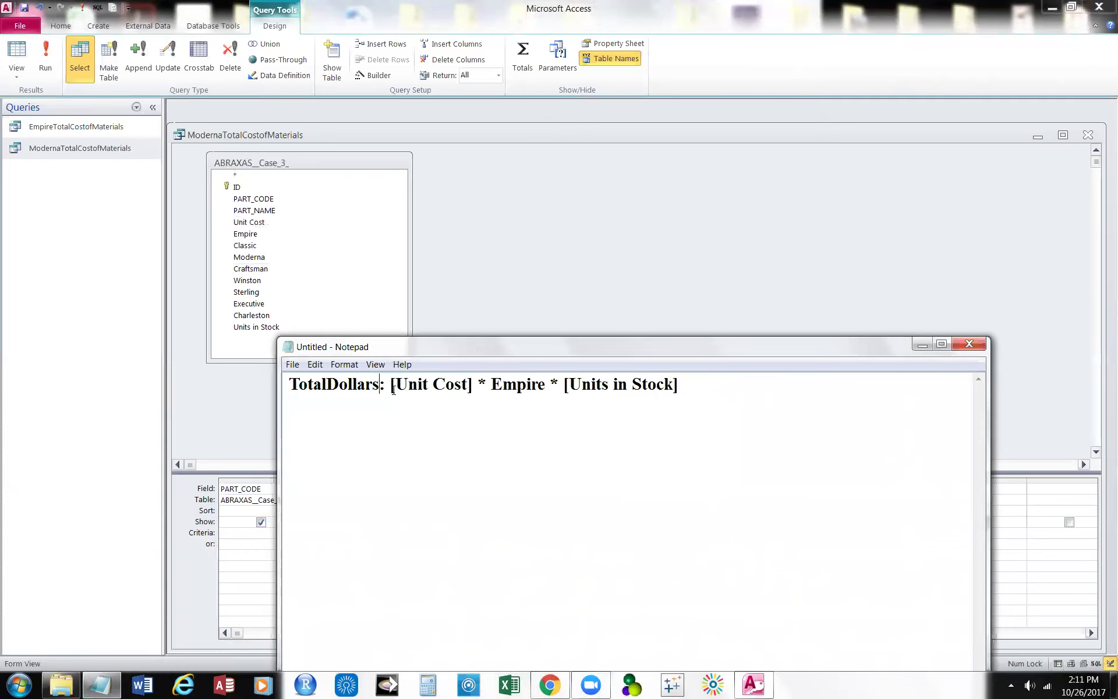
{"action": "type", "text": "Moderna"}
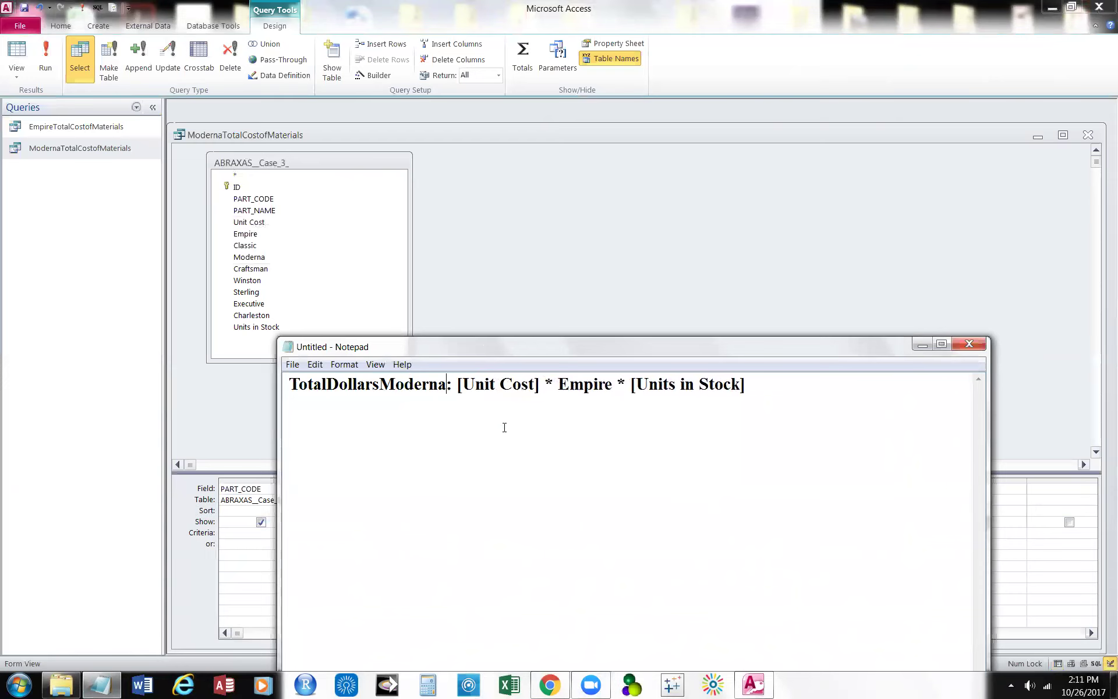
Replace the Empire factor with Moderna so the note reads TotalDollarsModerna: [Unit Cost] * Moderna* [Units in Stock].
{"action": "left_click", "coordinate": [563, 383]}
{"action": "key", "text": "Delete"}
{"action": "key", "text": "Delete"}
{"action": "key", "text": "Delete"}
{"action": "key", "text": "Delete"}
{"action": "key", "text": "Delete"}
{"action": "key", "text": "Delete"}
{"action": "key", "text": "Delete"}
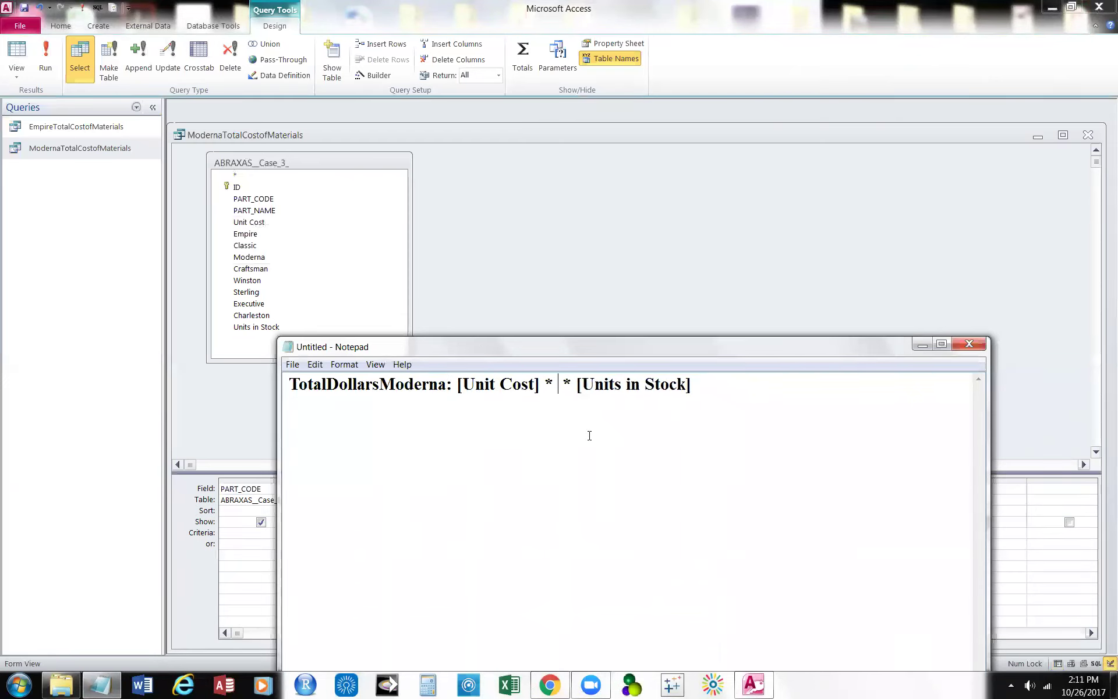
{"action": "type", "text": "Moderna"}
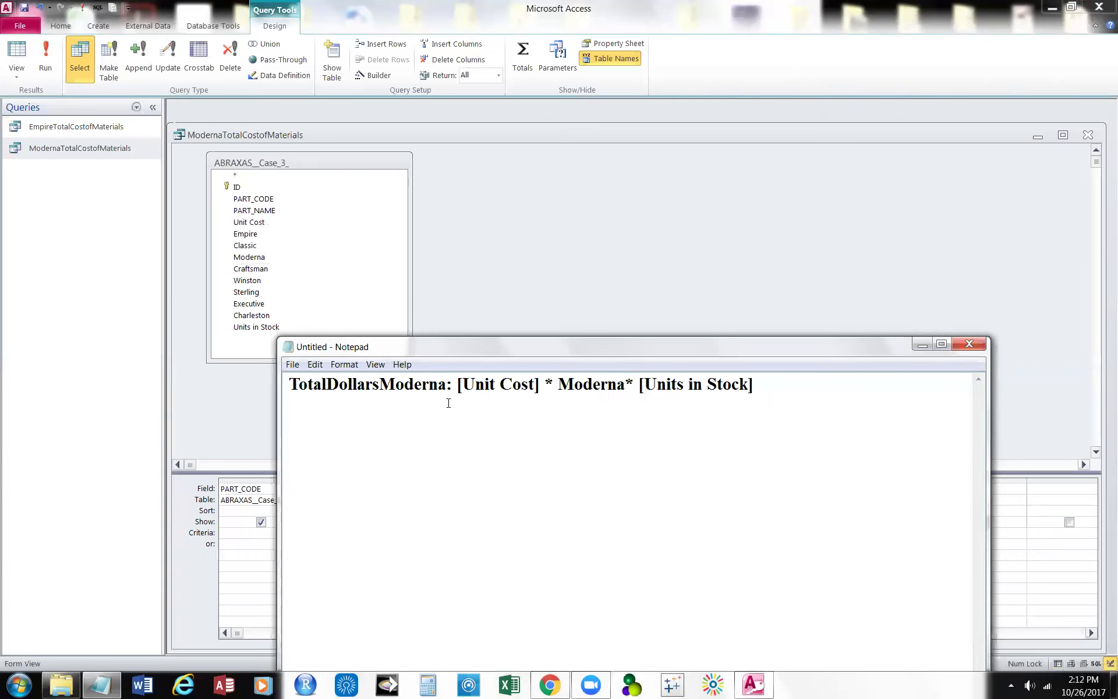
Copy the whole TotalDollarsModerna expression from the Notepad note into the empty calculated column of the ModernaTotalCostofMaterials query.
{"action": "left_click", "coordinate": [565, 388]}
{"action": "left_click_drag", "start_coordinate": [290, 384], "coordinate": [804, 416]}
{"action": "key", "text": "ctrl+c"}
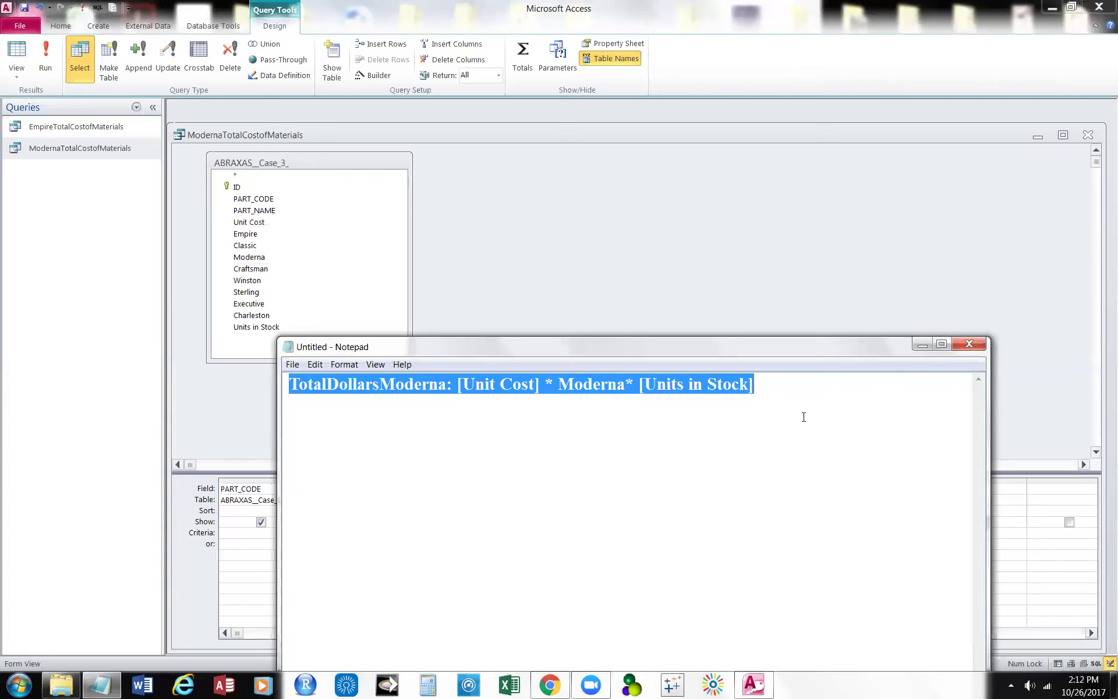
{"action": "left_click", "coordinate": [923, 345]}
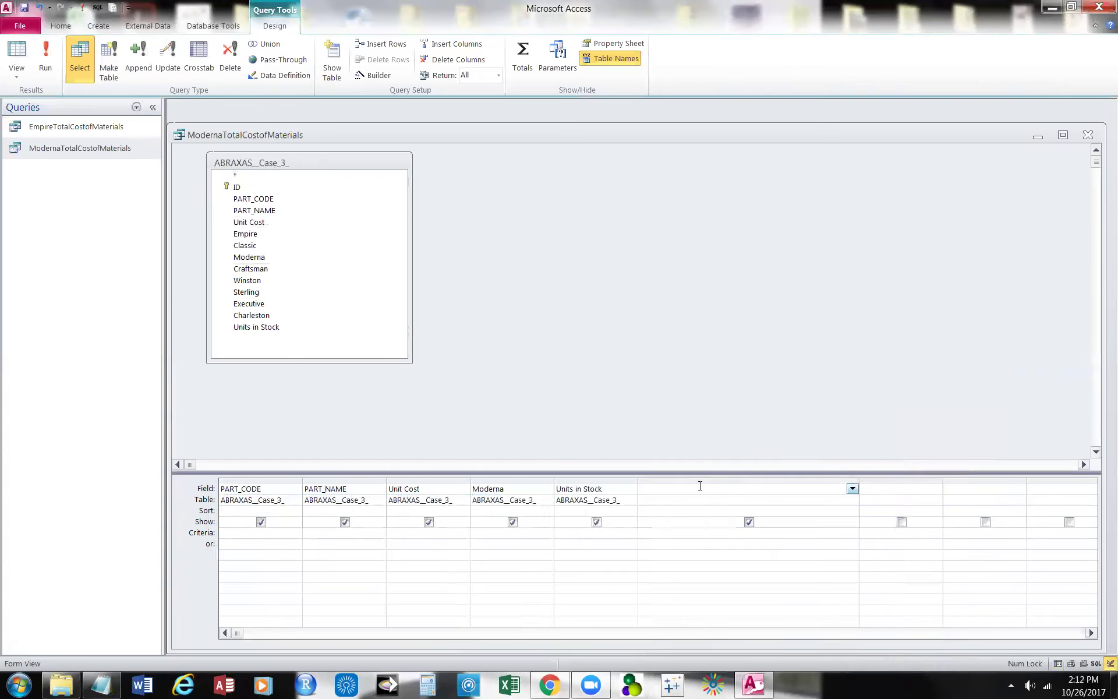
{"action": "key", "text": "ctrl+v"}
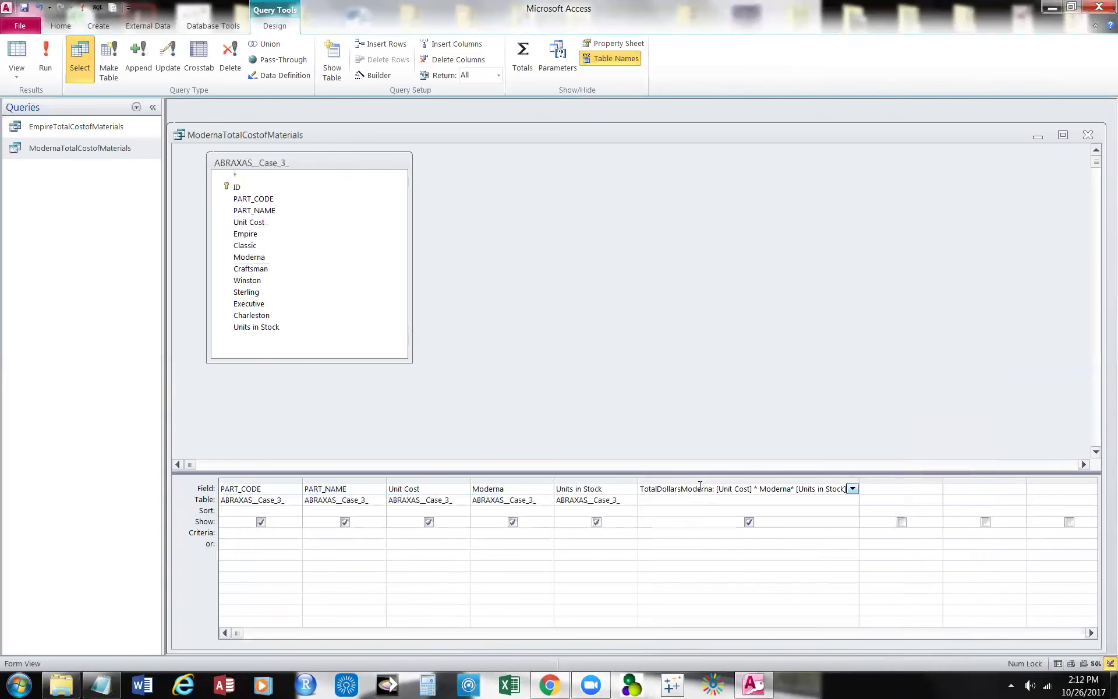
Run the ModernaTotalCostofMaterials query, and close it with its design changes saved.
{"action": "left_click", "coordinate": [24, 52]}
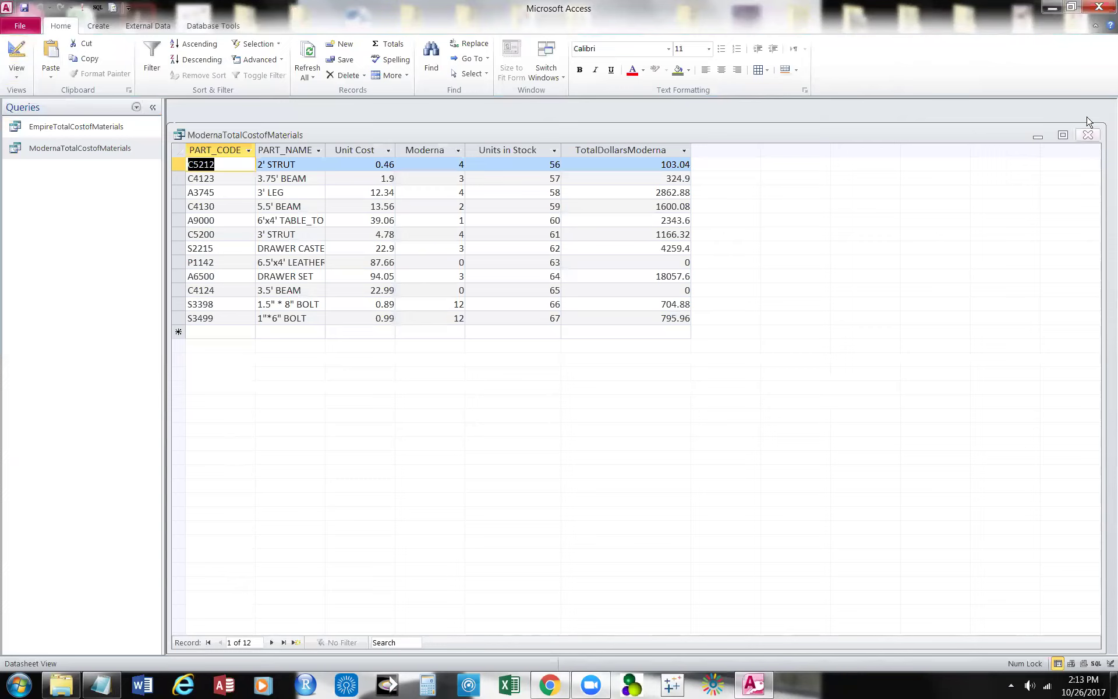
{"action": "left_click", "coordinate": [1087, 136]}
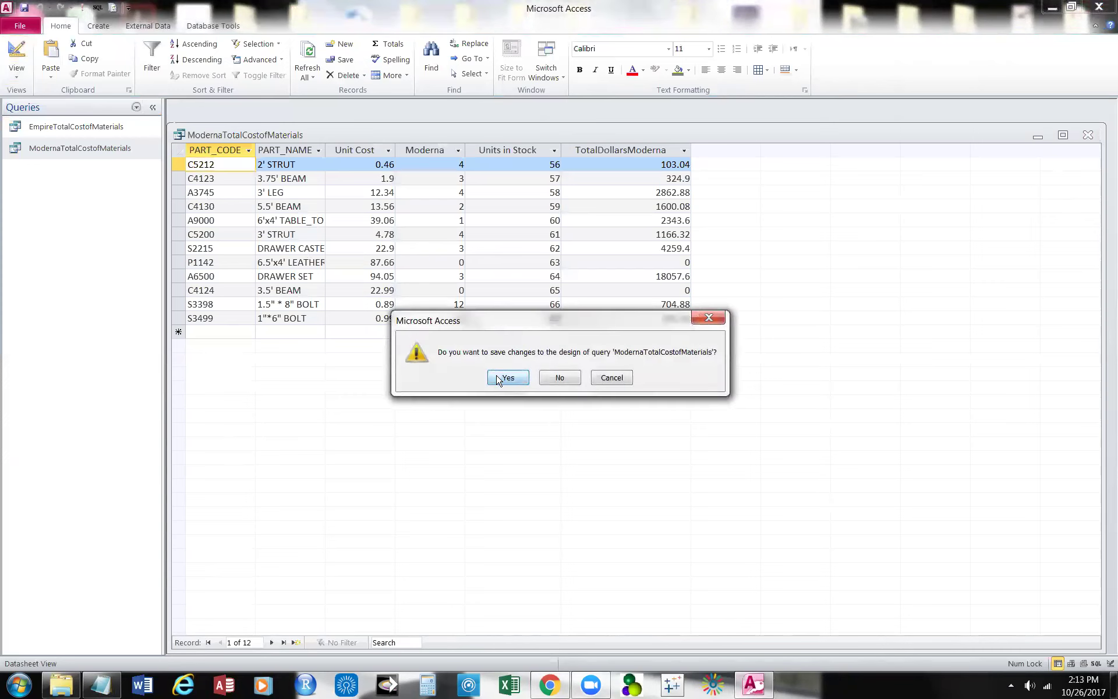
{"action": "left_click", "coordinate": [505, 379]}
List the database tables and open ABRAXAS__Case_3_ to review its model columns, closing the table when finished.
{"action": "left_click", "coordinate": [136, 107]}
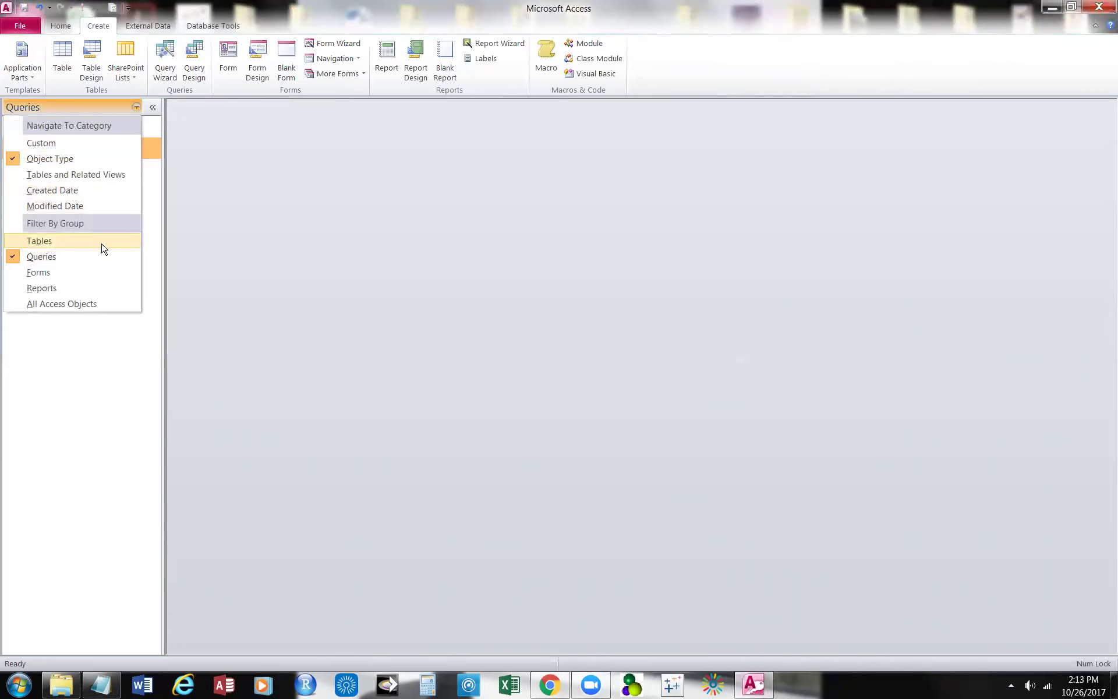
{"action": "left_click", "coordinate": [102, 243]}
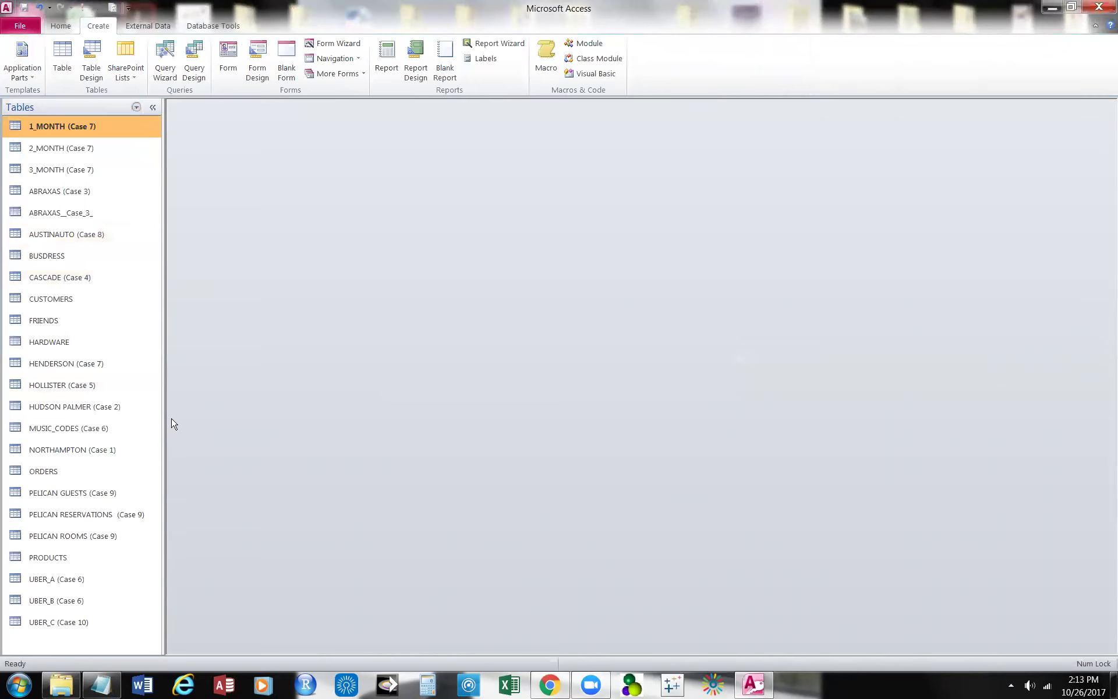
{"action": "right_click", "coordinate": [73, 213]}
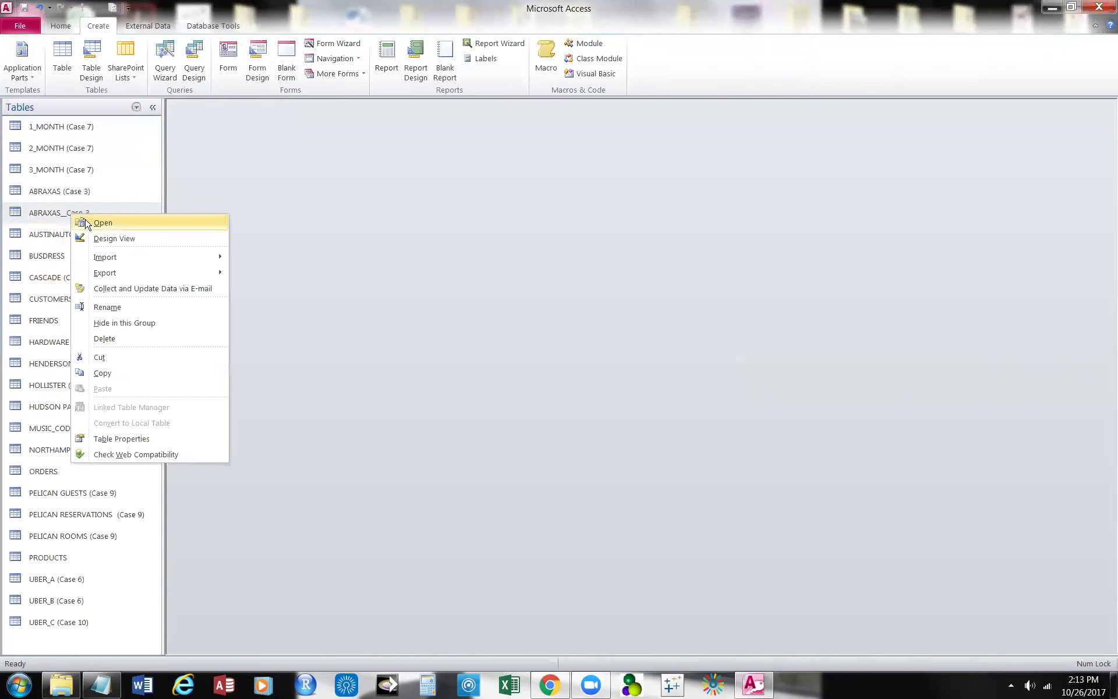
{"action": "left_click", "coordinate": [103, 223]}
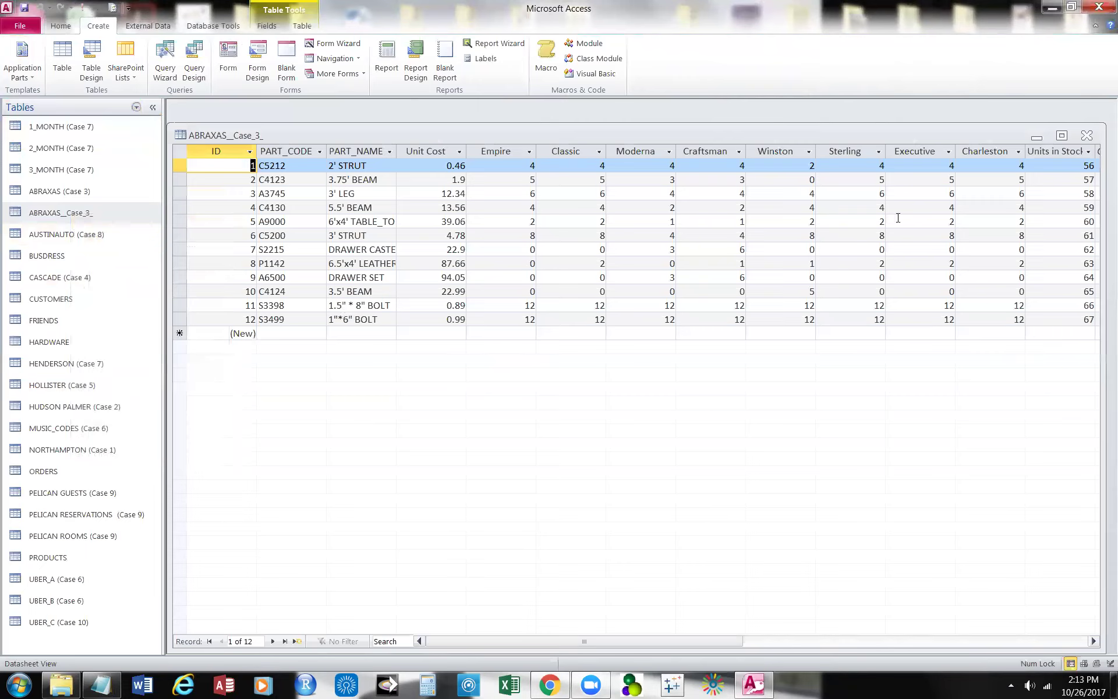
{"action": "left_click", "coordinate": [1087, 136]}
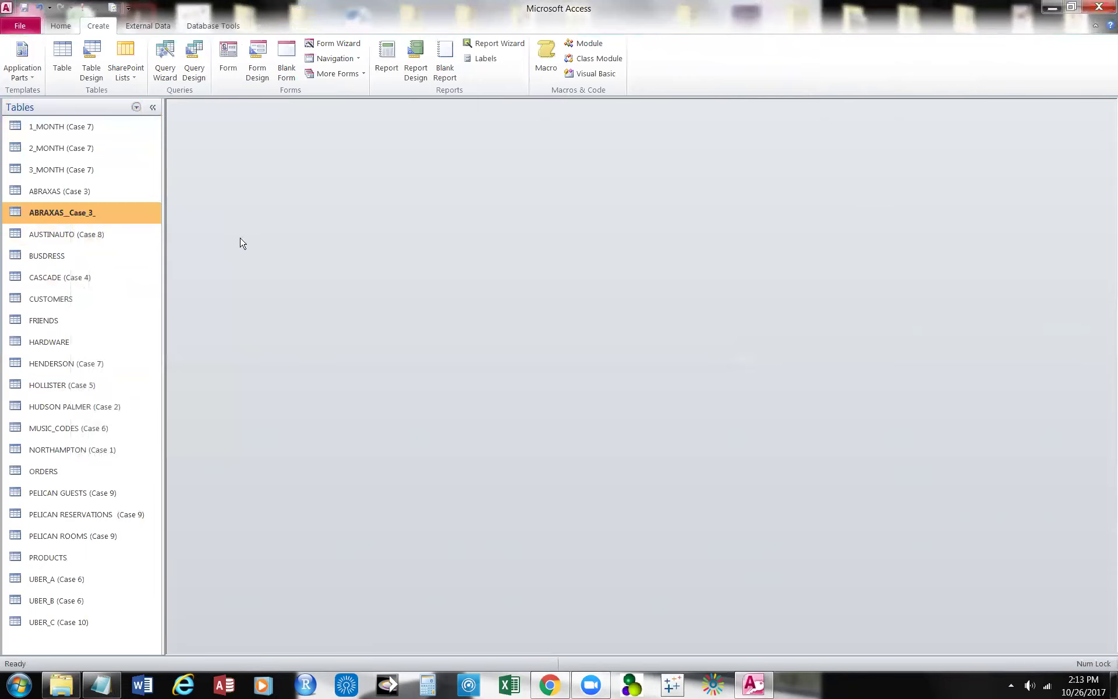
List all Access objects, and open the ModernaTotalCostofMaterials query to check its results before closing it.
{"action": "left_click", "coordinate": [135, 108]}
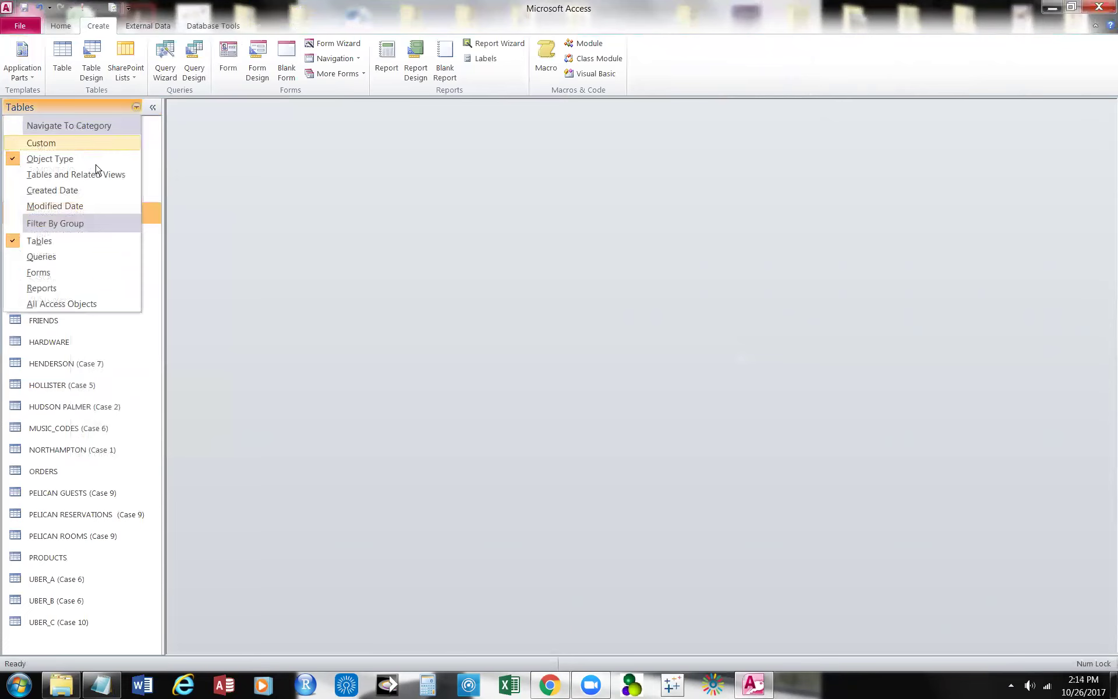
{"action": "left_click", "coordinate": [82, 304]}
{"action": "scroll", "coordinate": [153, 408], "scroll_direction": "down", "scroll_amount": 2}
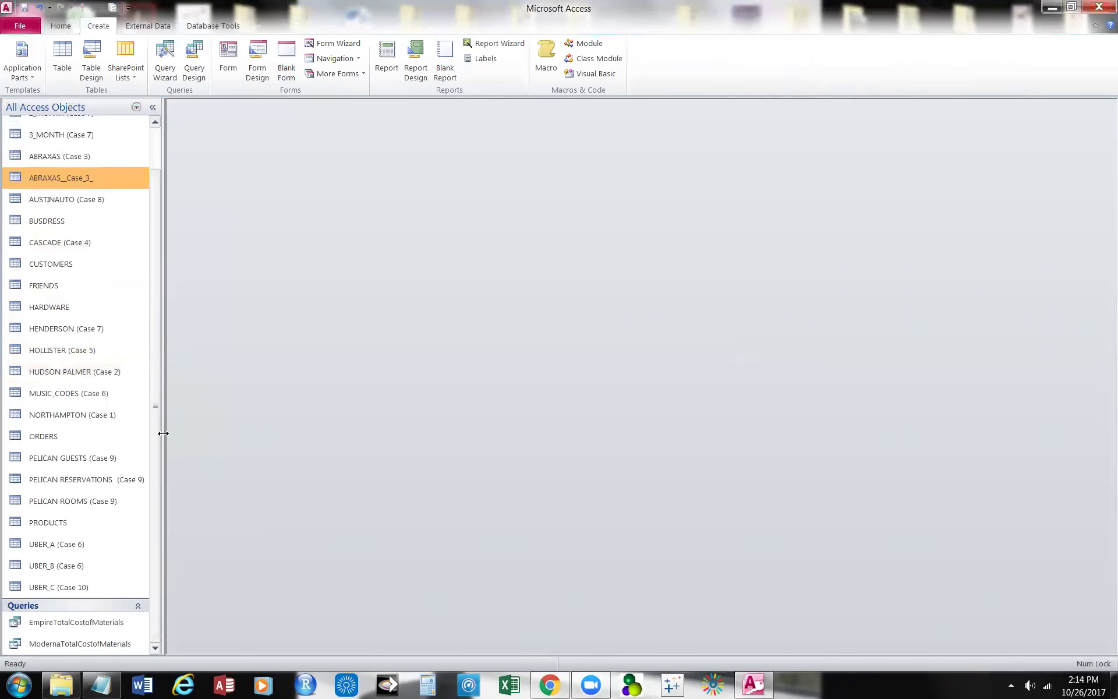
{"action": "right_click", "coordinate": [87, 650]}
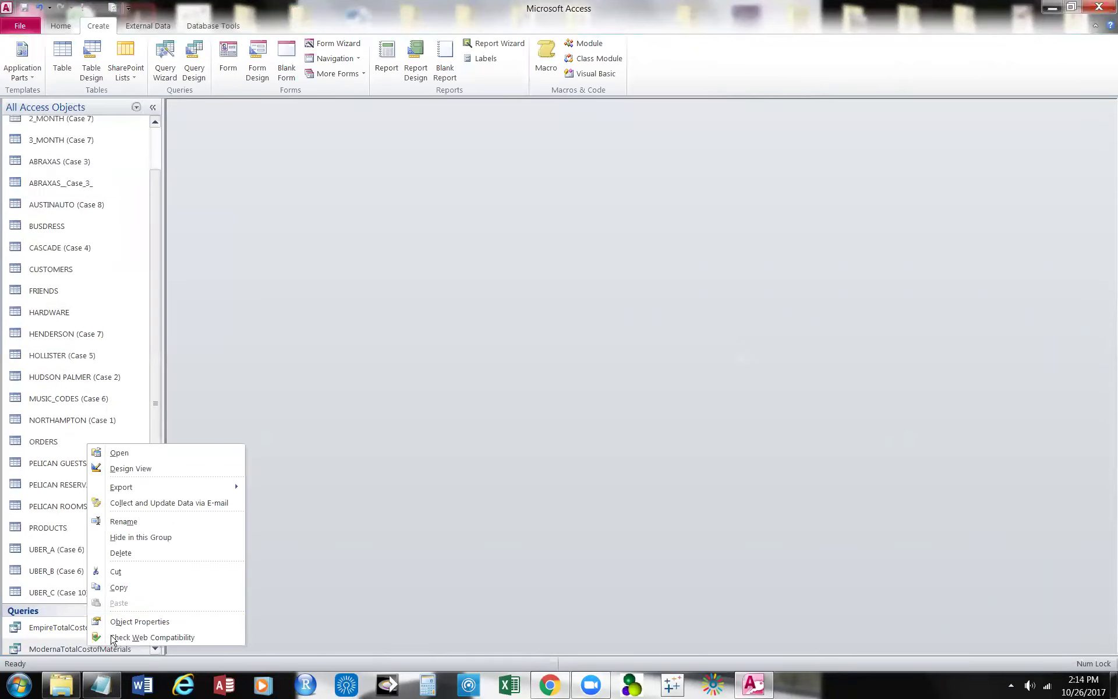
{"action": "left_click", "coordinate": [193, 454]}
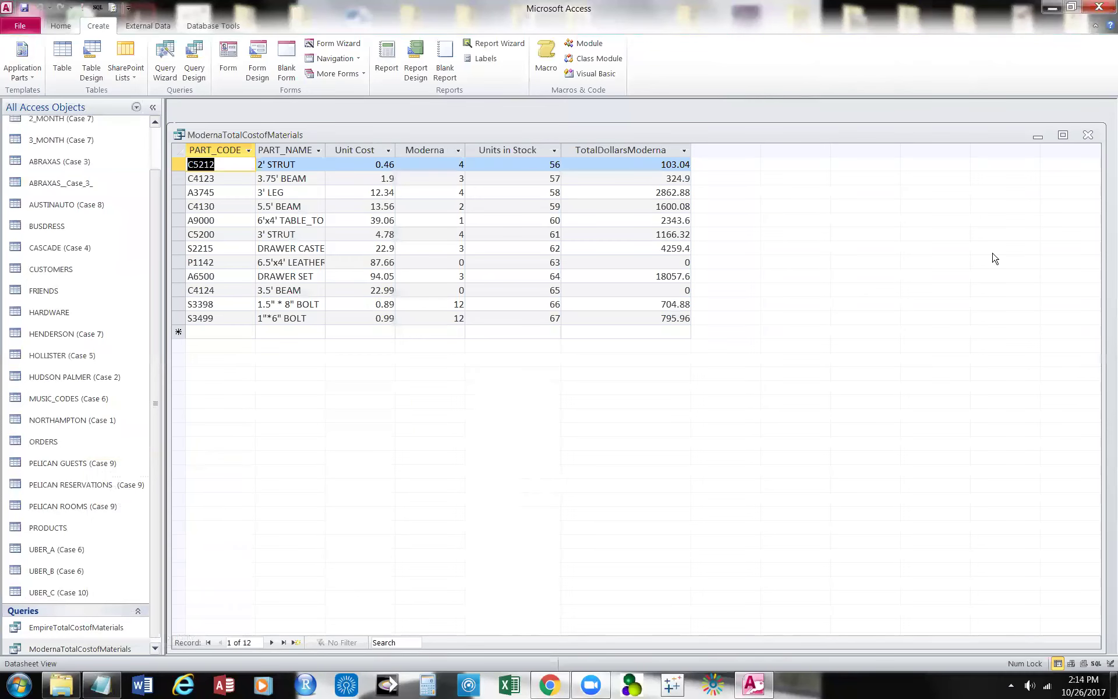
{"action": "left_click", "coordinate": [1088, 135]}
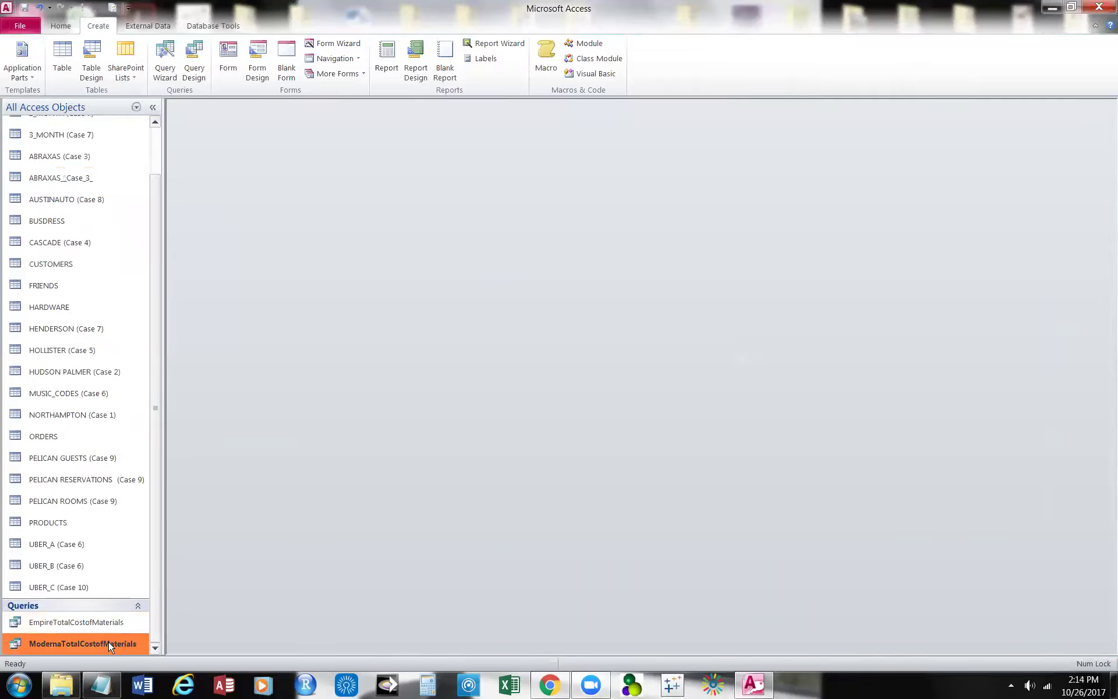
Duplicate the ModernaTotalCostofMaterials query under the name ClassicTotalCostofMaterials.
{"action": "scroll", "coordinate": [158, 322], "scroll_direction": "up", "scroll_amount": 1}
{"action": "scroll", "coordinate": [163, 291], "scroll_direction": "down", "scroll_amount": 1}
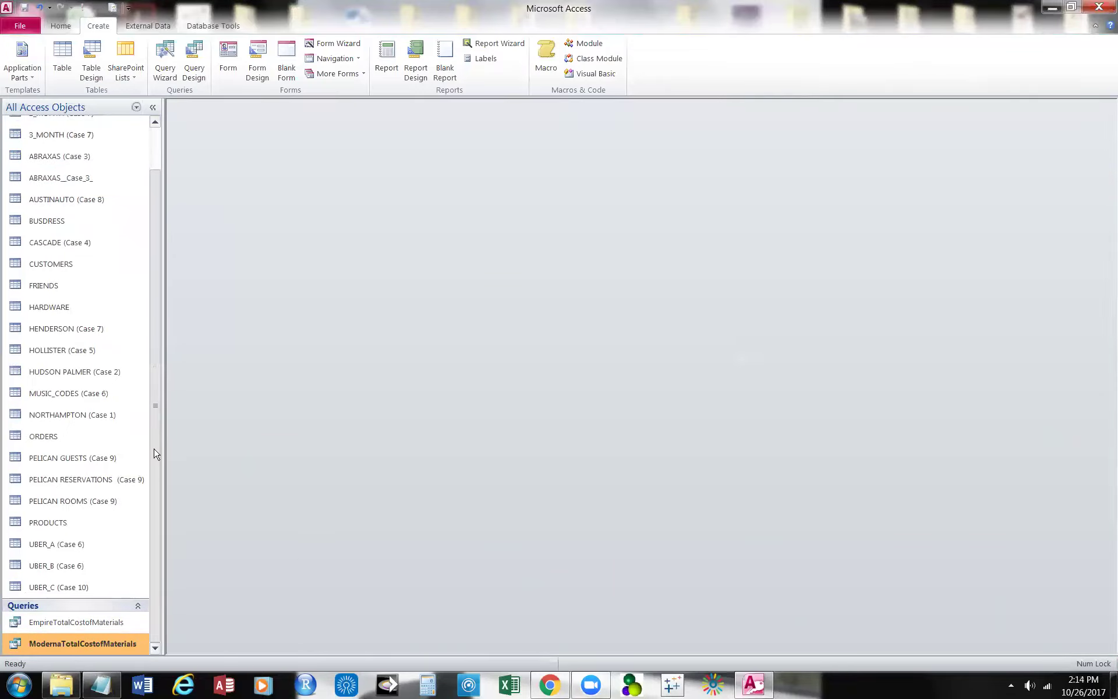
{"action": "right_click", "coordinate": [121, 644]}
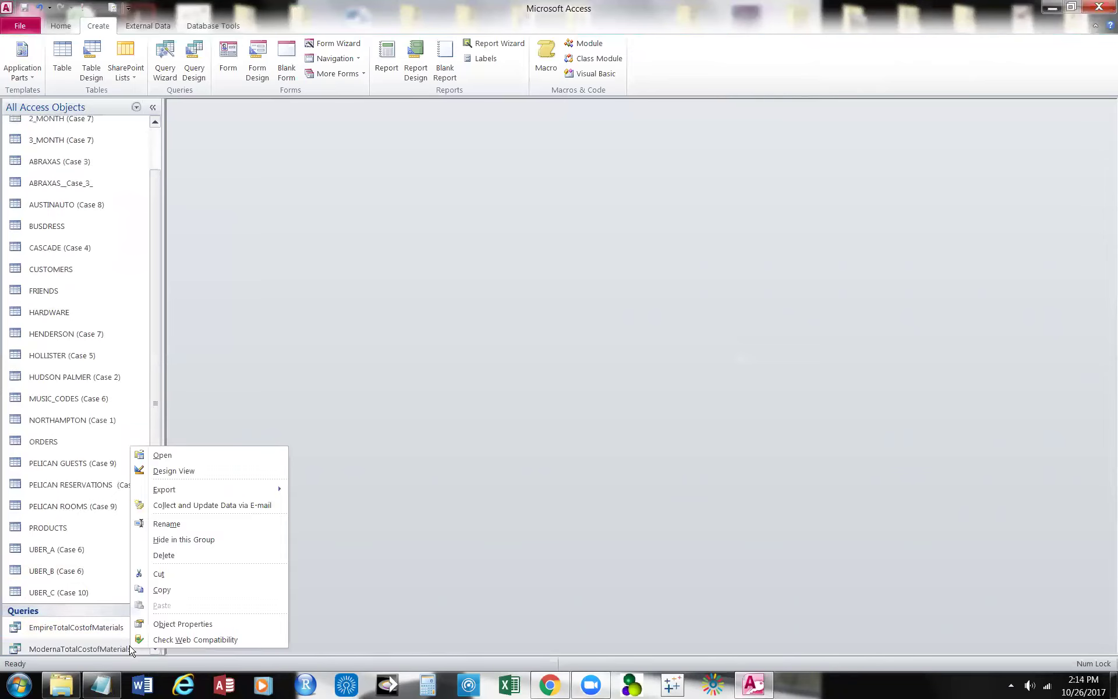
{"action": "left_click", "coordinate": [169, 590]}
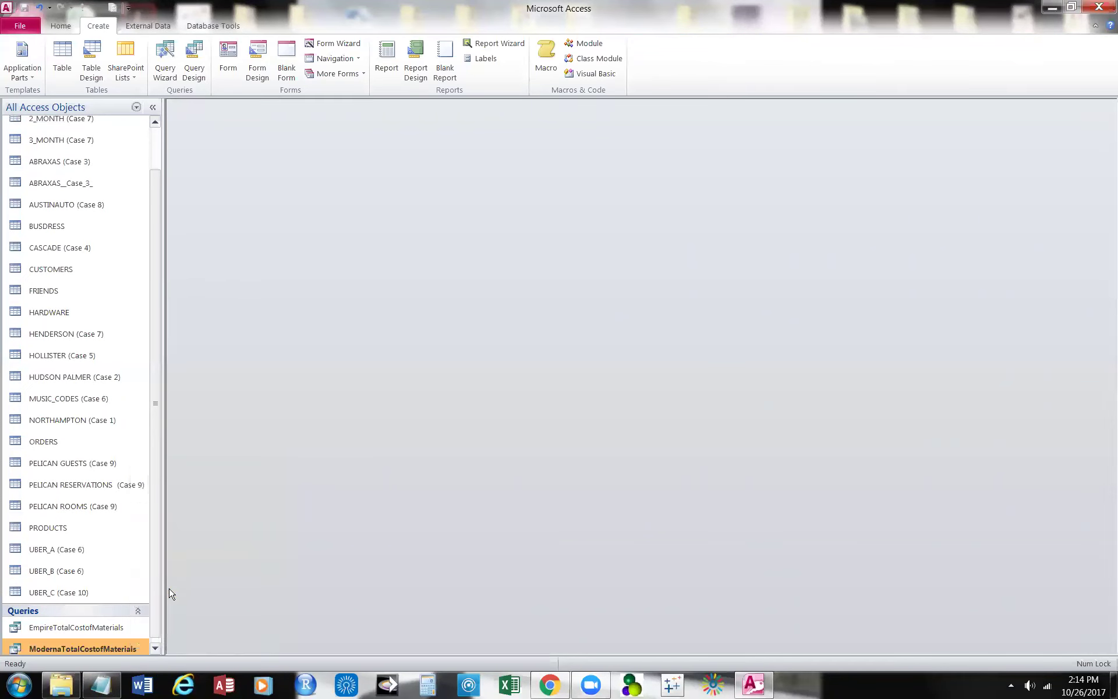
{"action": "right_click", "coordinate": [80, 572]}
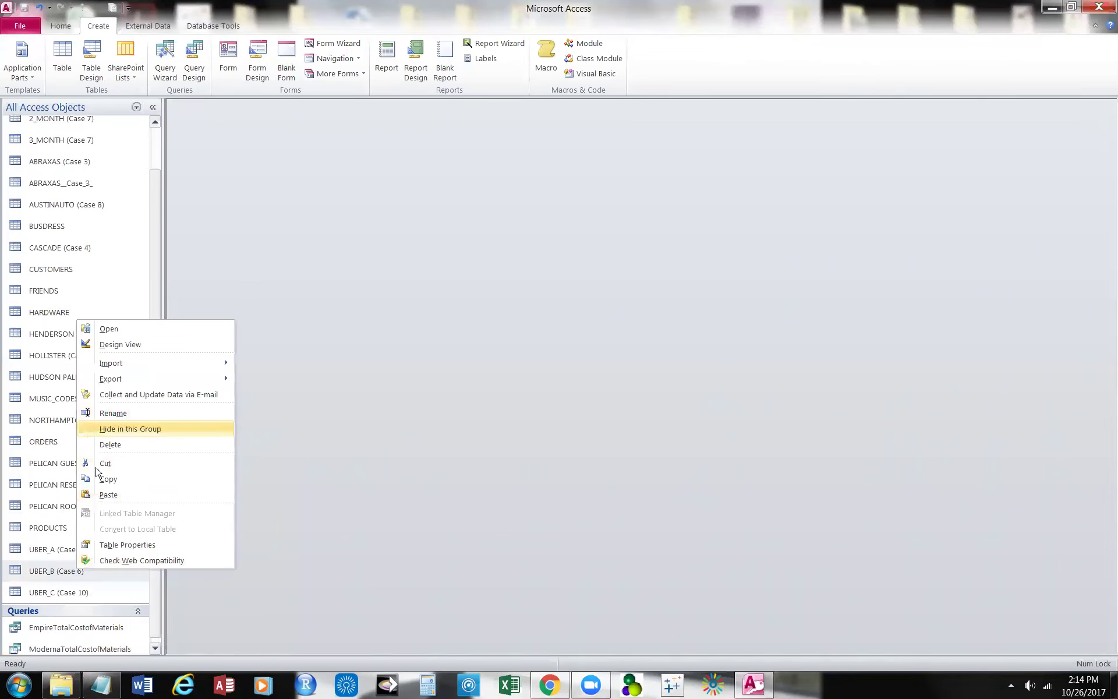
{"action": "left_click", "coordinate": [107, 495]}
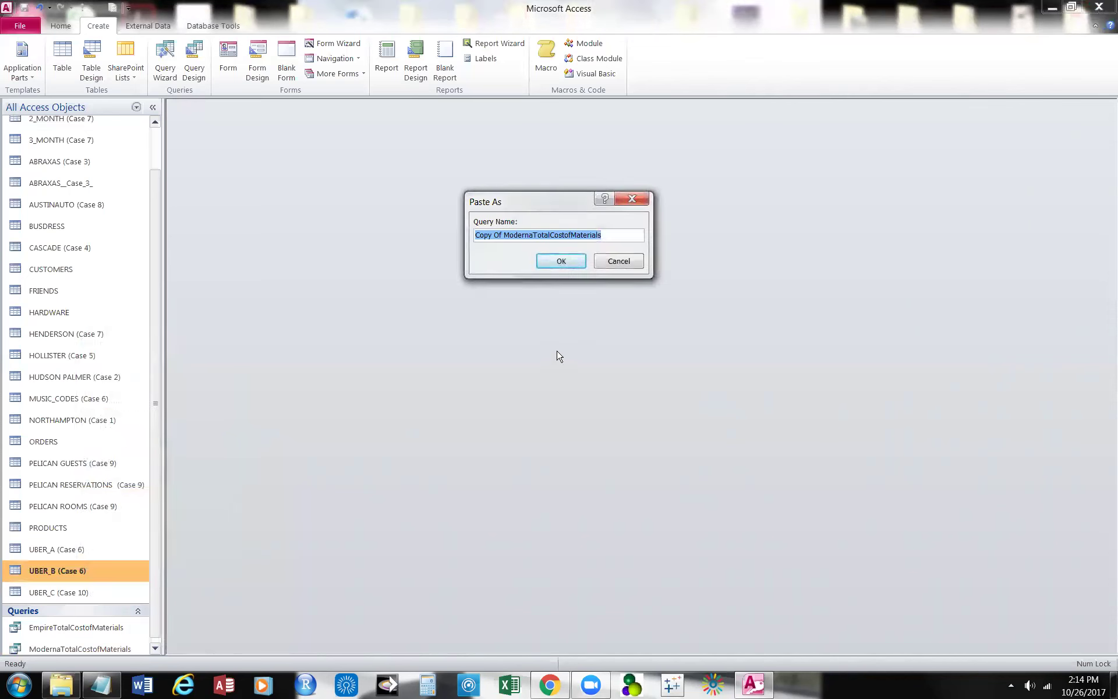
{"action": "left_click", "coordinate": [608, 234]}
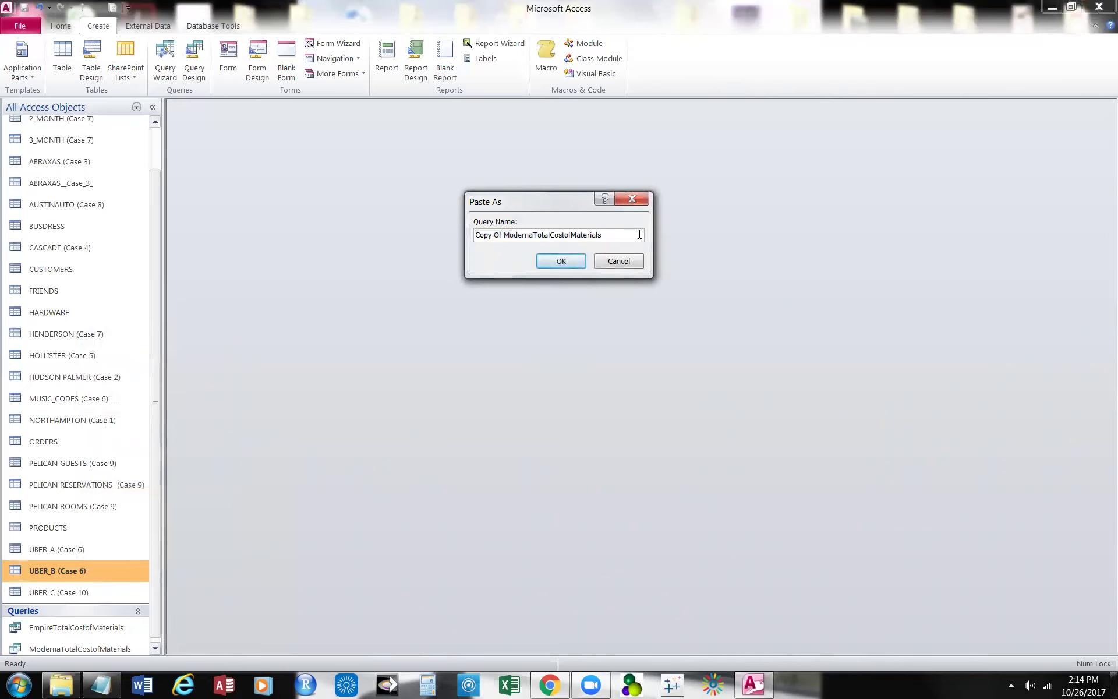
{"action": "key", "text": "Delete"}
{"action": "key", "text": "Delete"}
{"action": "key", "text": "Delete"}
{"action": "key", "text": "Delete"}
{"action": "key", "text": "Delete"}
{"action": "key", "text": "Delete"}
{"action": "key", "text": "Delete"}
{"action": "key", "text": "Delete"}
{"action": "key", "text": "Delete"}
{"action": "key", "text": "Delete"}
{"action": "key", "text": "Delete"}
{"action": "key", "text": "Delete"}
{"action": "key", "text": "Delete"}
{"action": "key", "text": "Delete"}
{"action": "key", "text": "Delete"}
{"action": "type", "text": "Classic"}
{"action": "left_click", "coordinate": [561, 265]}
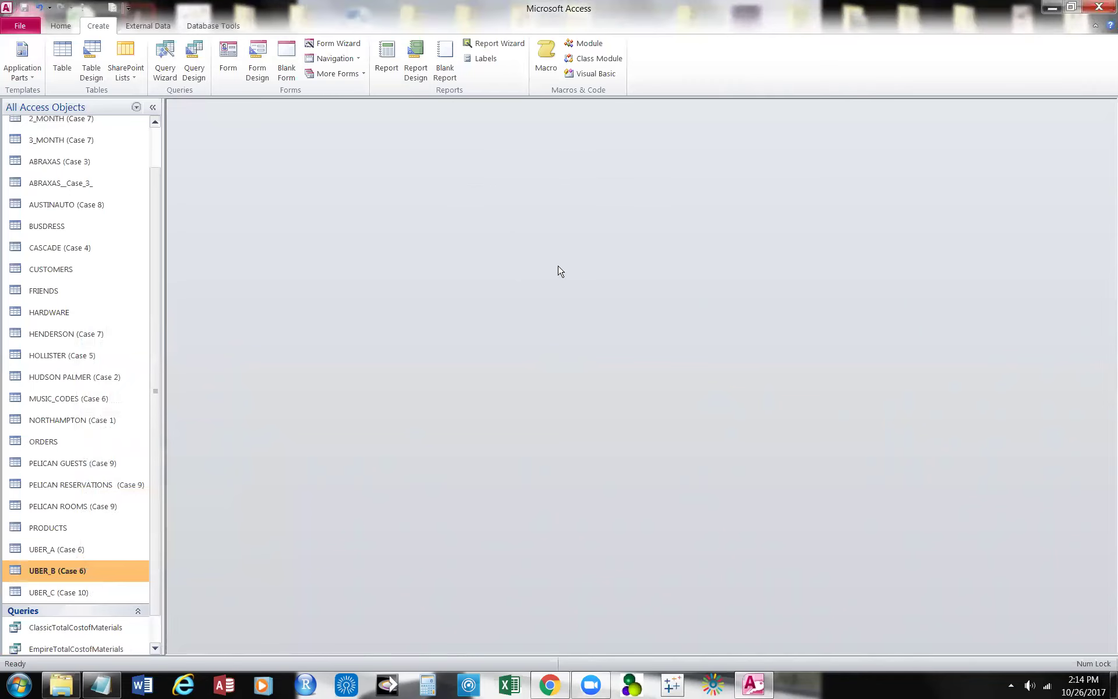
Open the ClassicTotalCostofMaterials query in Design view and replace its Moderna field with Classic.
{"action": "left_click", "coordinate": [74, 633]}
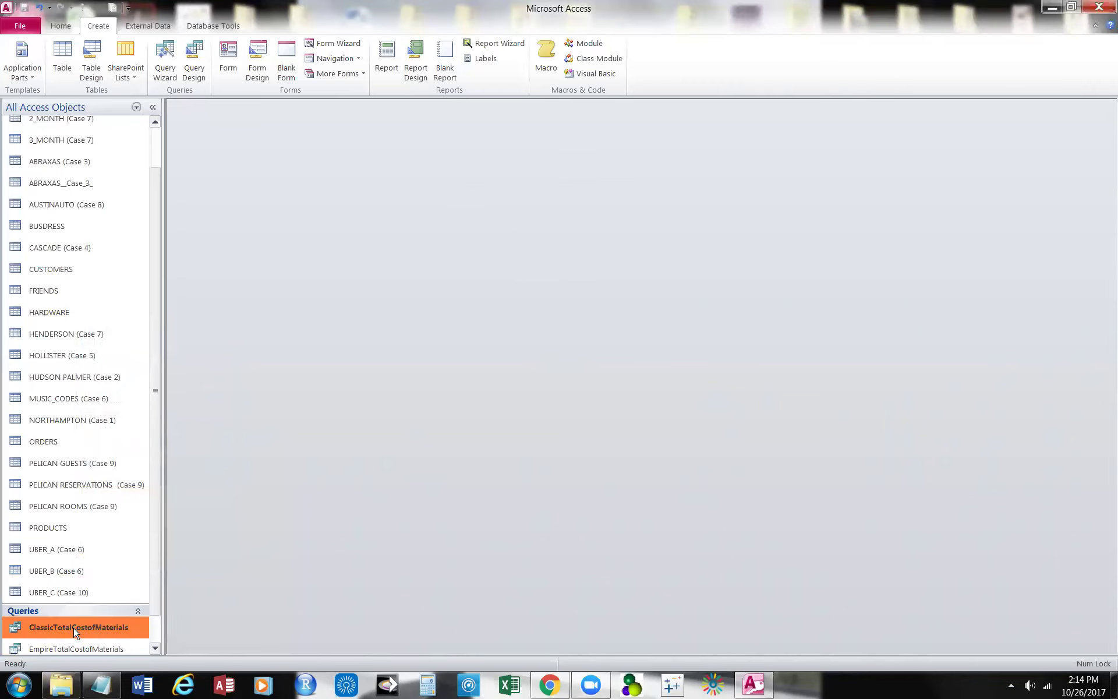
{"action": "right_click", "coordinate": [75, 632]}
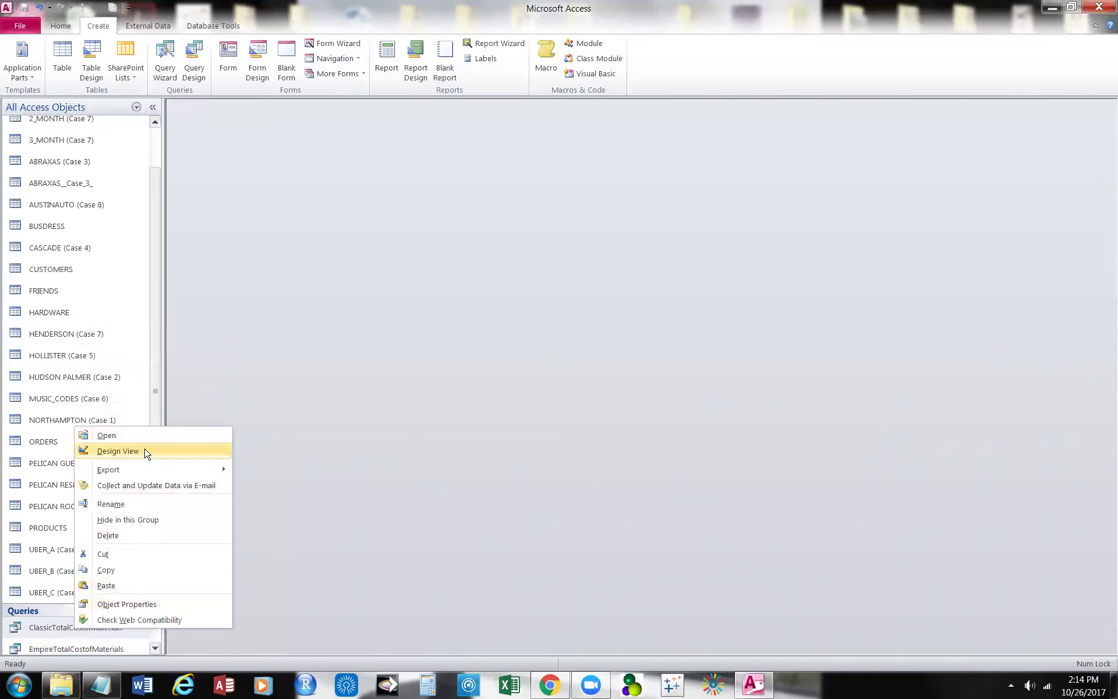
{"action": "left_click", "coordinate": [146, 453]}
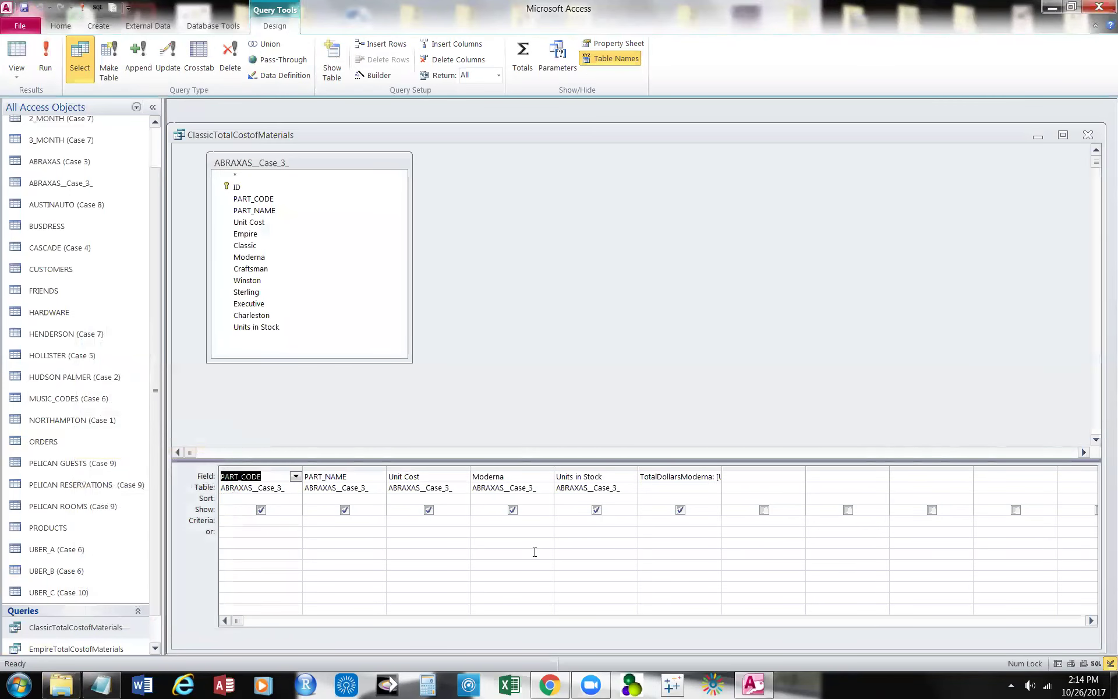
{"action": "left_click", "coordinate": [545, 475]}
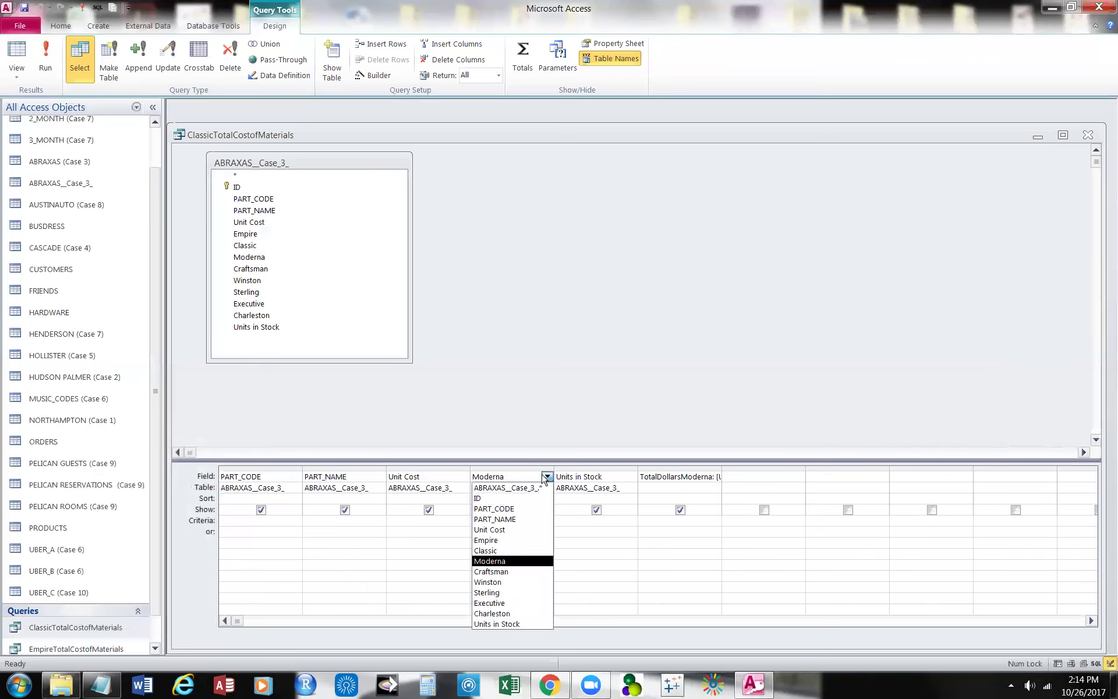
{"action": "left_click", "coordinate": [516, 552]}
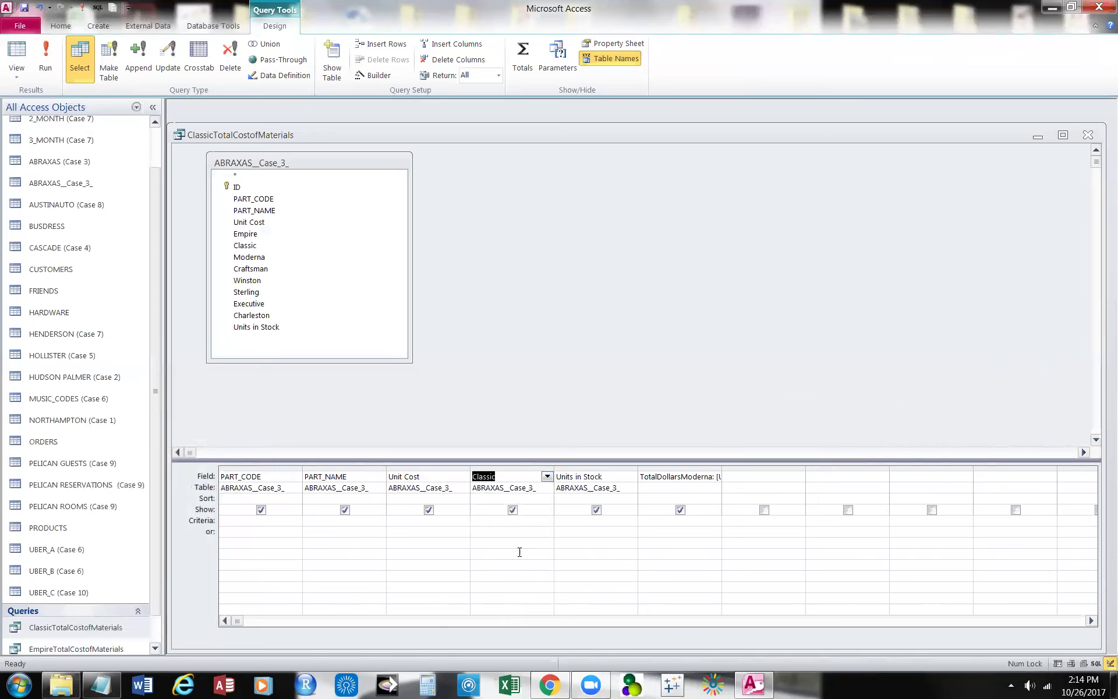
Widen the calculated field's column to fit its expression, and try to rename the field to TotalDollarsClassic in the query grid.
{"action": "left_click_drag", "start_coordinate": [722, 466], "coordinate": [897, 468]}
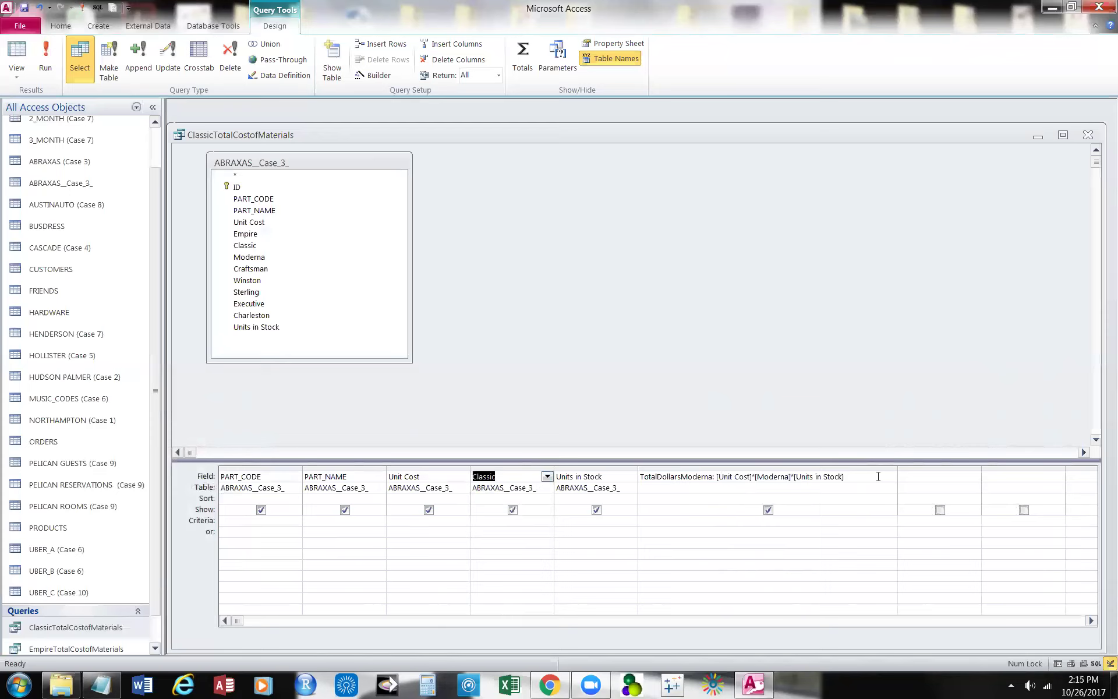
{"action": "left_click", "coordinate": [687, 478]}
{"action": "key", "text": "Delete"}
{"action": "key", "text": "Delete"}
{"action": "key", "text": "Delete"}
{"action": "key", "text": "Delete"}
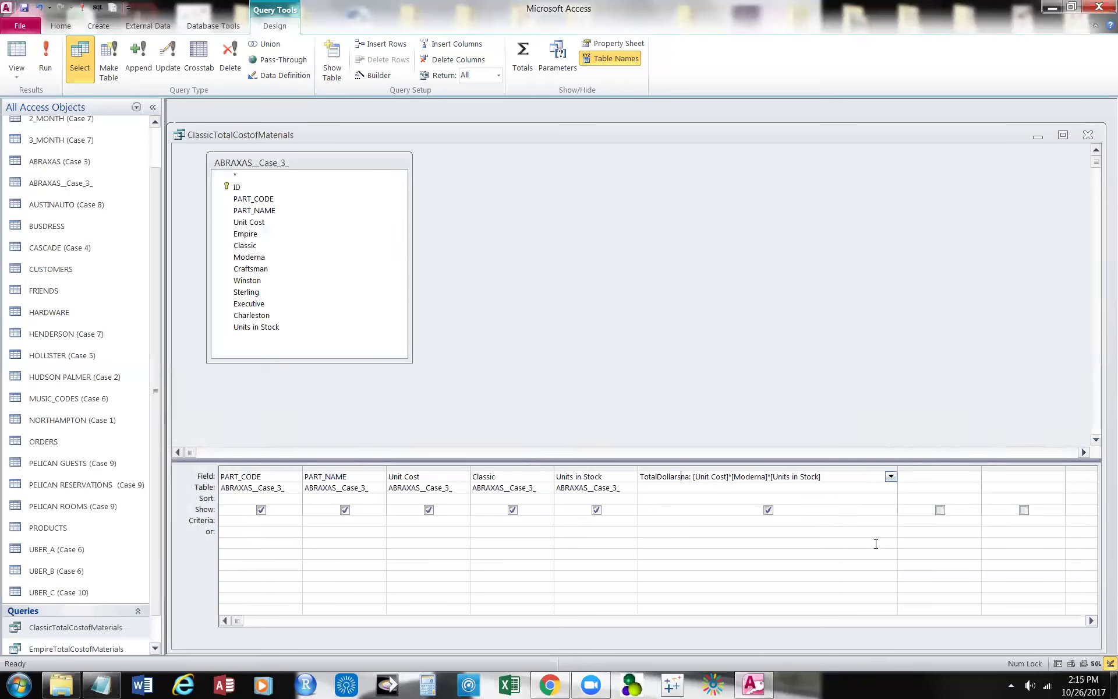
{"action": "type", "text": "Classic"}
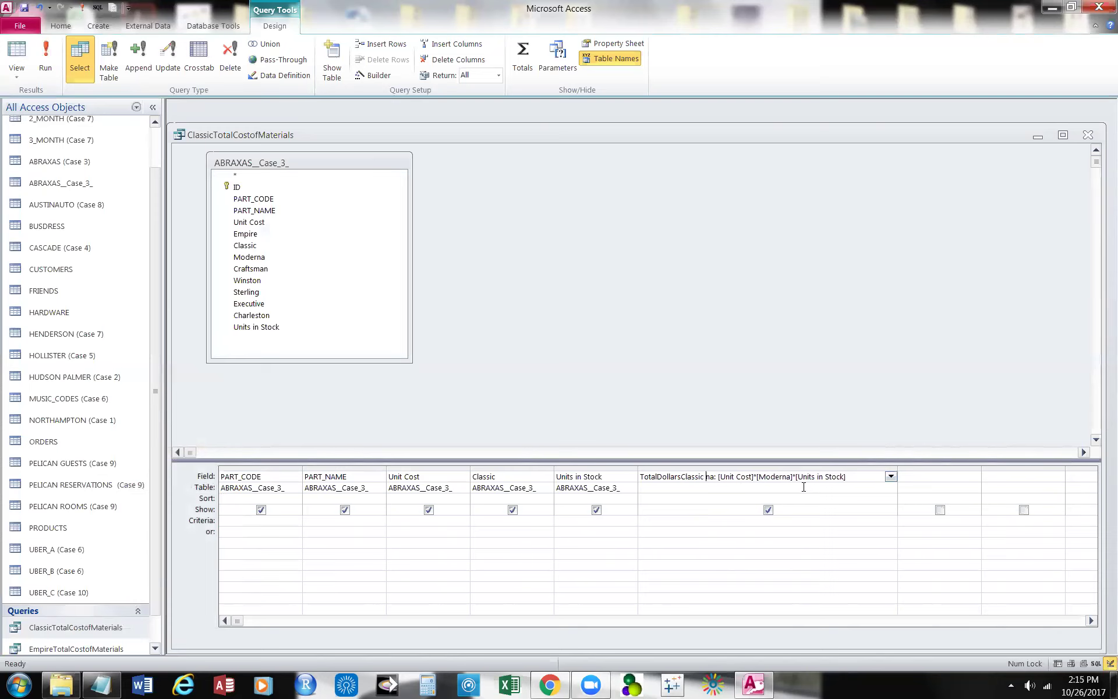
Clear the calculated field's expression in the Classic query grid, and rename the expression to TotalDollarsClassic in the Notepad note.
{"action": "left_click_drag", "start_coordinate": [852, 476], "coordinate": [641, 475]}
{"action": "key", "text": "Delete"}
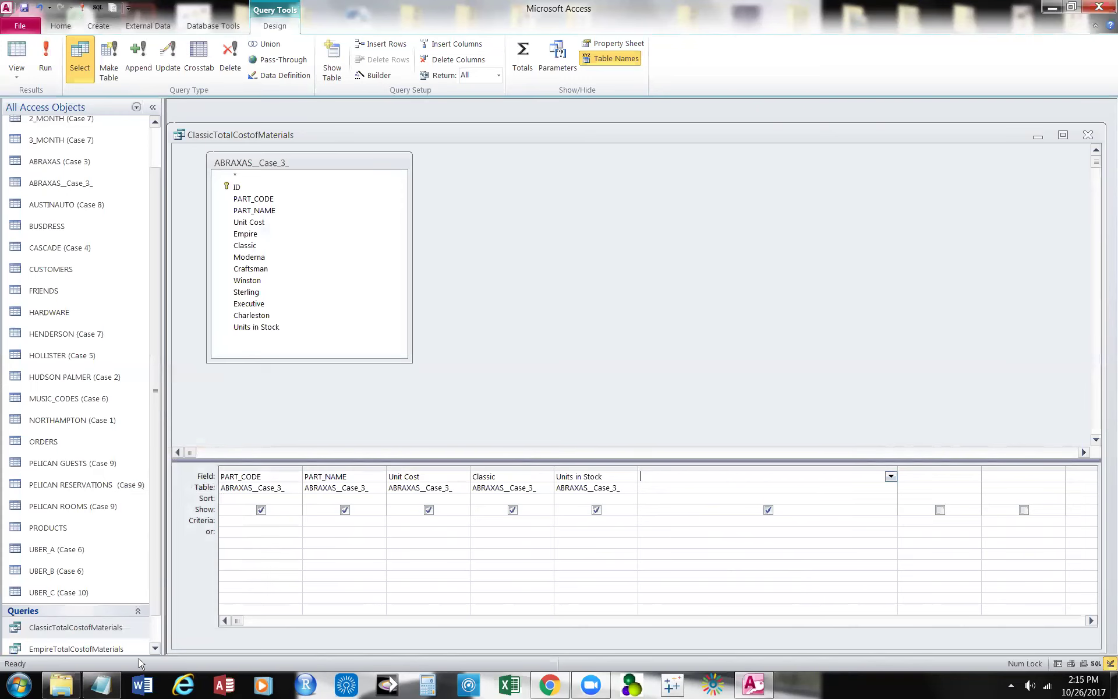
{"action": "left_click", "coordinate": [101, 685]}
{"action": "left_click", "coordinate": [448, 463]}
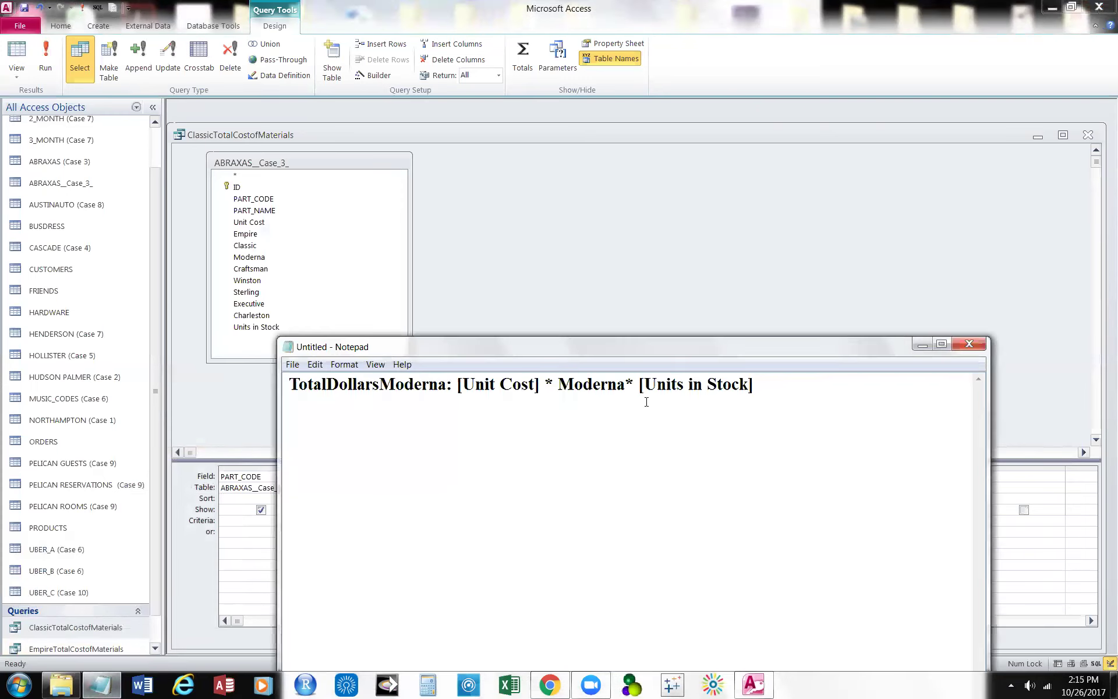
{"action": "left_click", "coordinate": [382, 384]}
{"action": "key", "text": "Delete"}
{"action": "key", "text": "Delete"}
{"action": "key", "text": "Delete"}
{"action": "key", "text": "Delete"}
{"action": "key", "text": "Delete"}
{"action": "key", "text": "Delete"}
{"action": "key", "text": "Delete"}
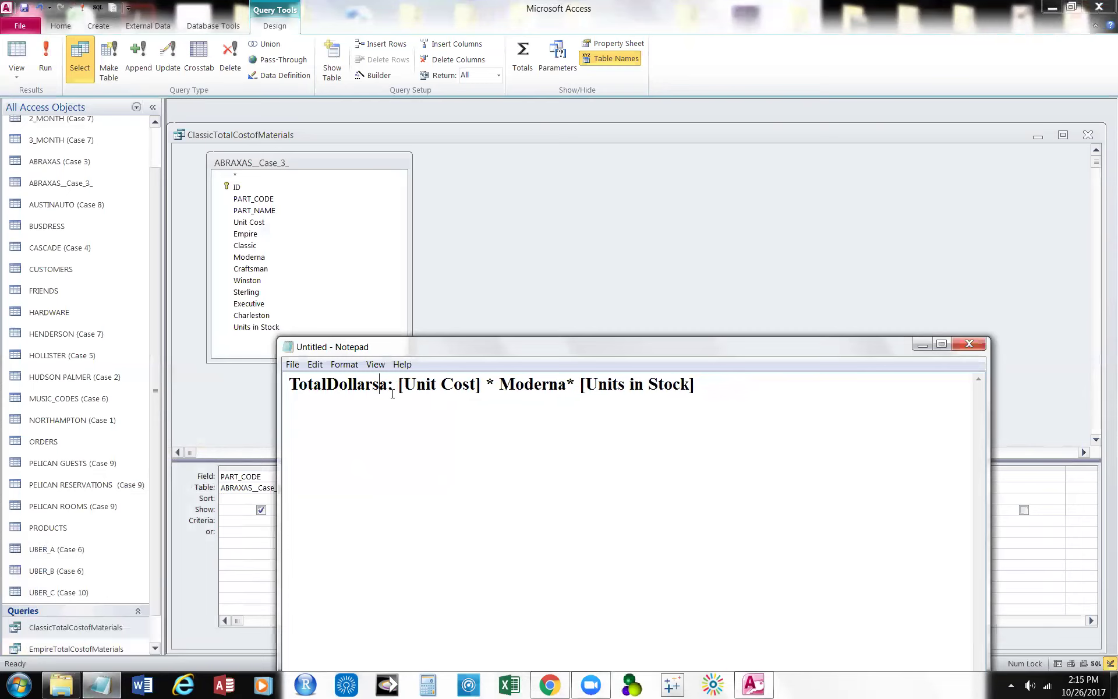
{"action": "type", "text": "C"}
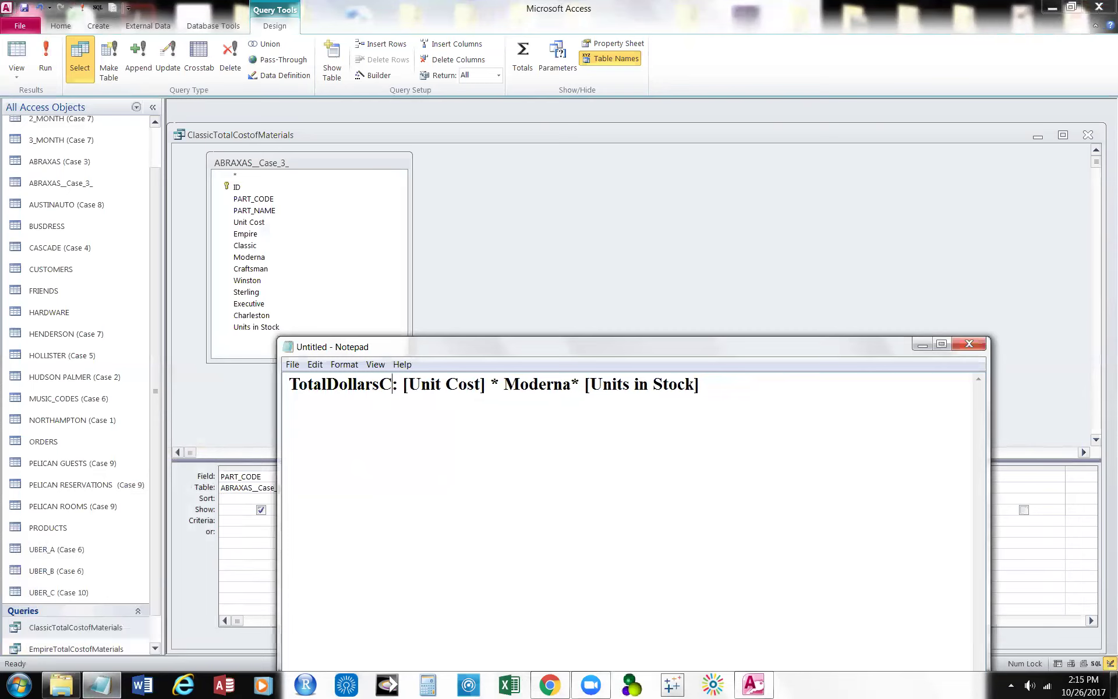
{"action": "type", "text": "lassic"}
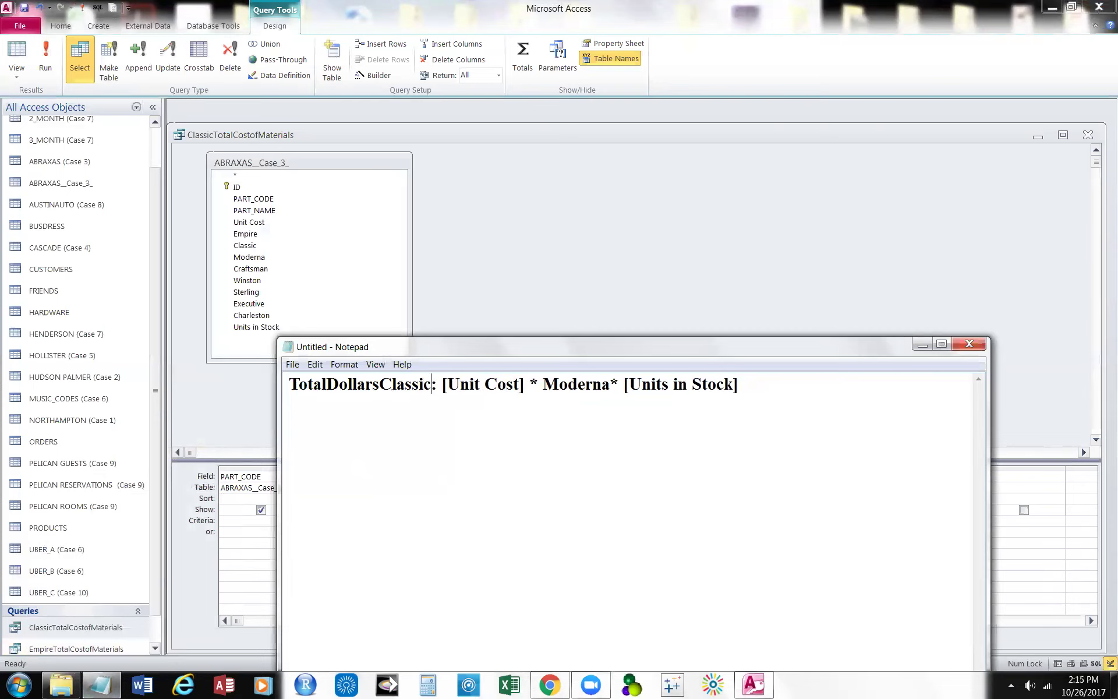
Replace Moderna with Classic as the multiplier in the Notepad expression.
{"action": "left_click", "coordinate": [542, 386]}
{"action": "key", "text": "Delete"}
{"action": "key", "text": "Delete"}
{"action": "key", "text": "Delete"}
{"action": "key", "text": "Delete"}
{"action": "key", "text": "Delete"}
{"action": "key", "text": "Delete"}
{"action": "key", "text": "Delete"}
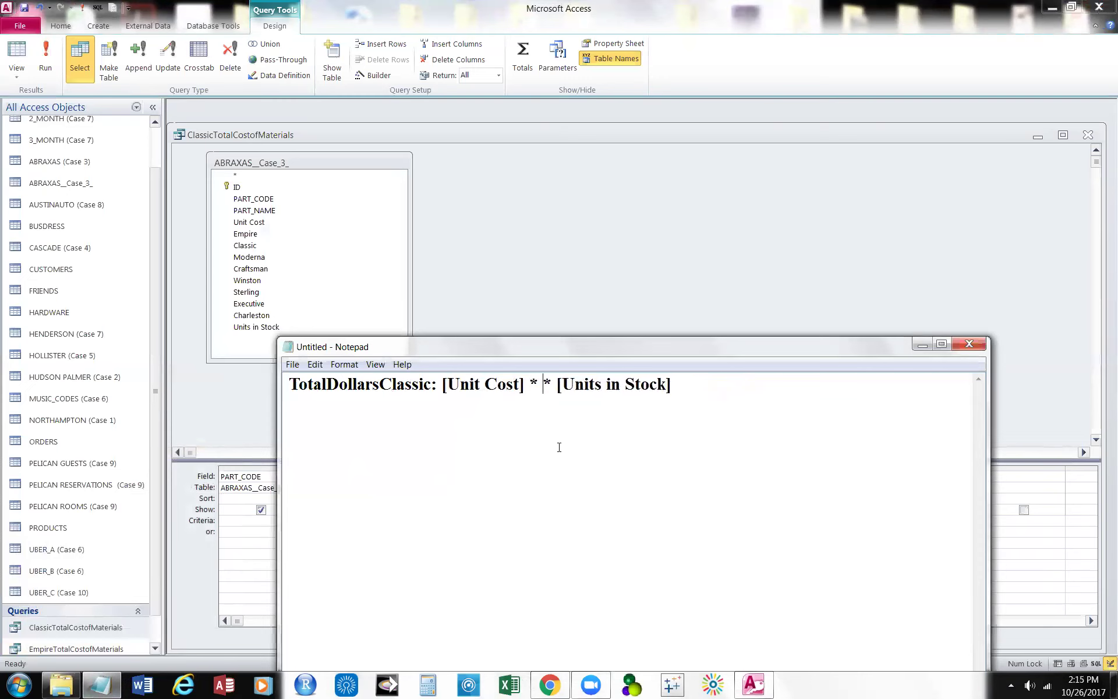
{"action": "type", "text": "Cl"}
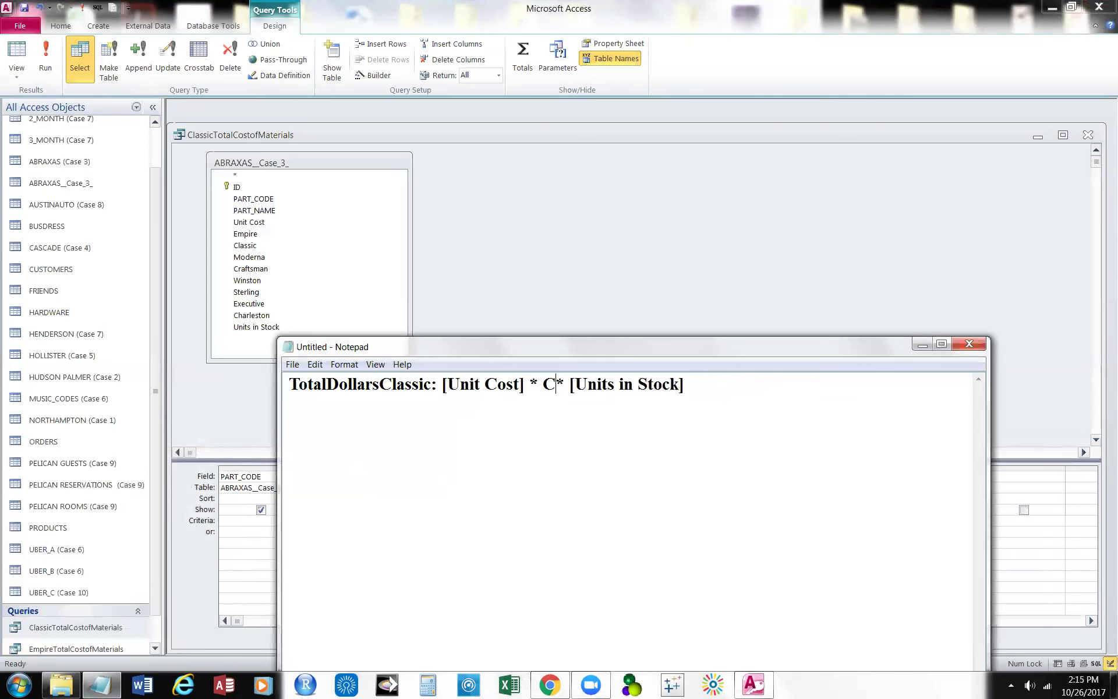
{"action": "type", "text": "assic"}
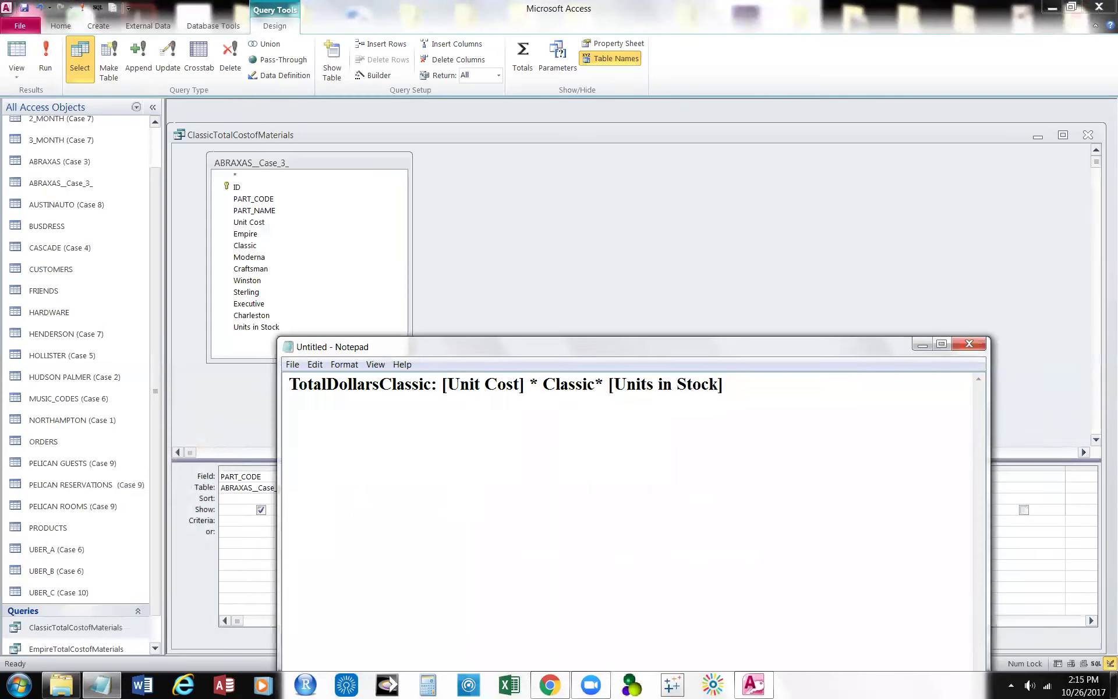
Copy the whole TotalDollarsClassic expression from Notepad into the empty calculated field of the Classic query grid.
{"action": "left_click", "coordinate": [773, 400]}
{"action": "left_click_drag", "start_coordinate": [290, 385], "coordinate": [750, 395]}
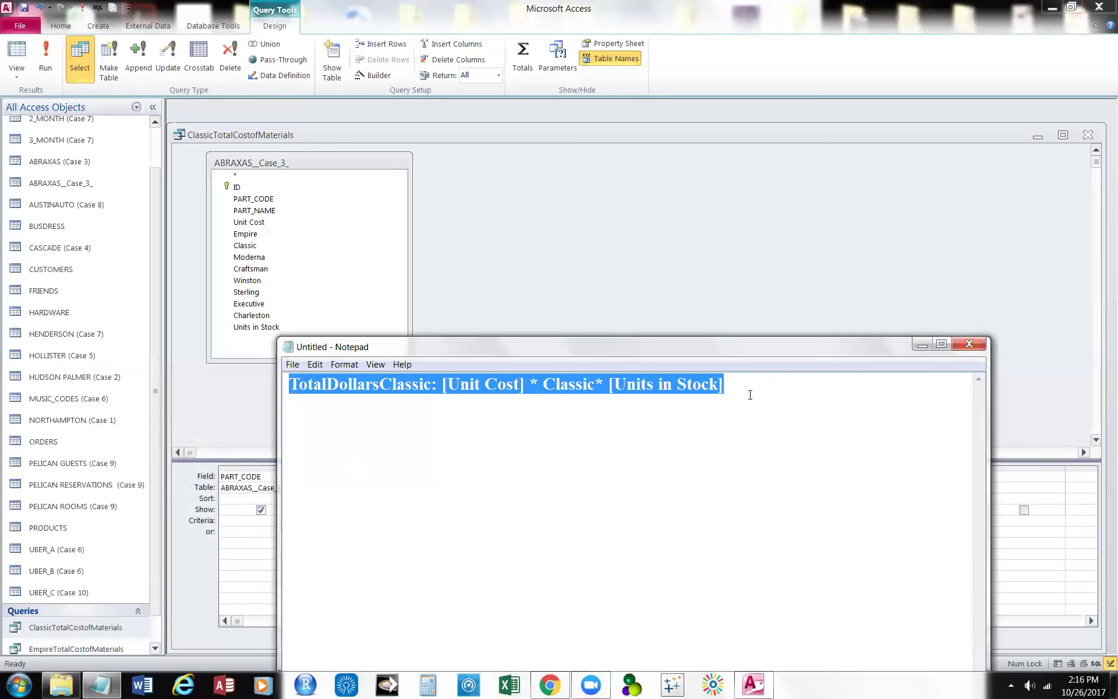
{"action": "left_click", "coordinate": [923, 345]}
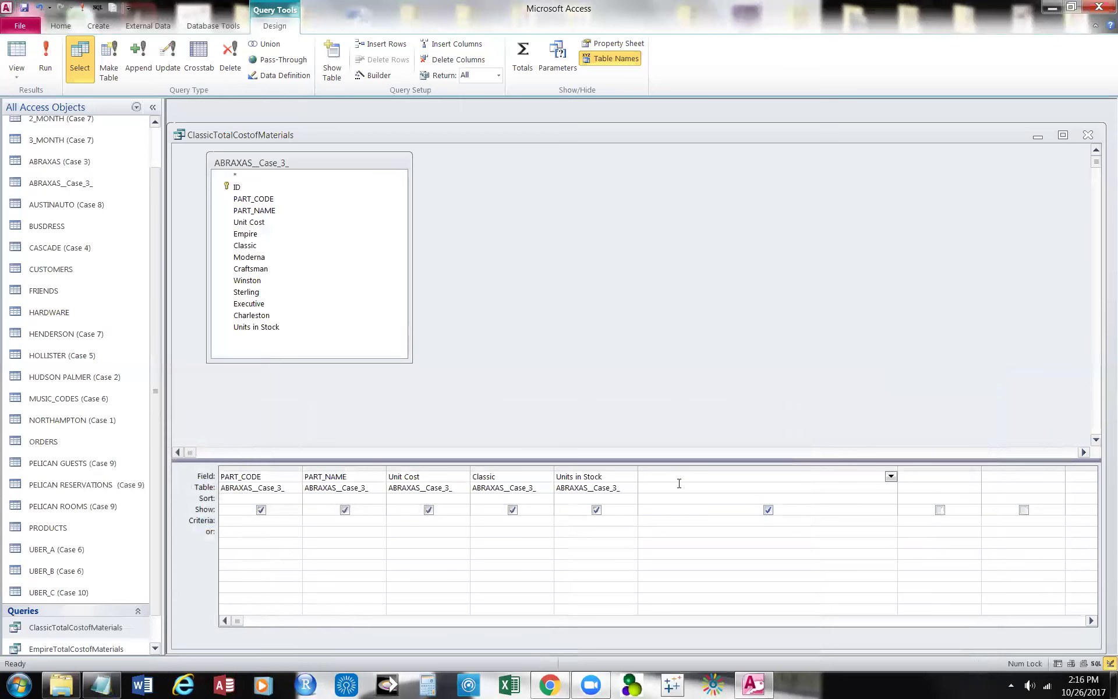
{"action": "type", "text": "TotalDollarsClassic: [Unit Cost]*[Classic]*[Units in Stock]"}
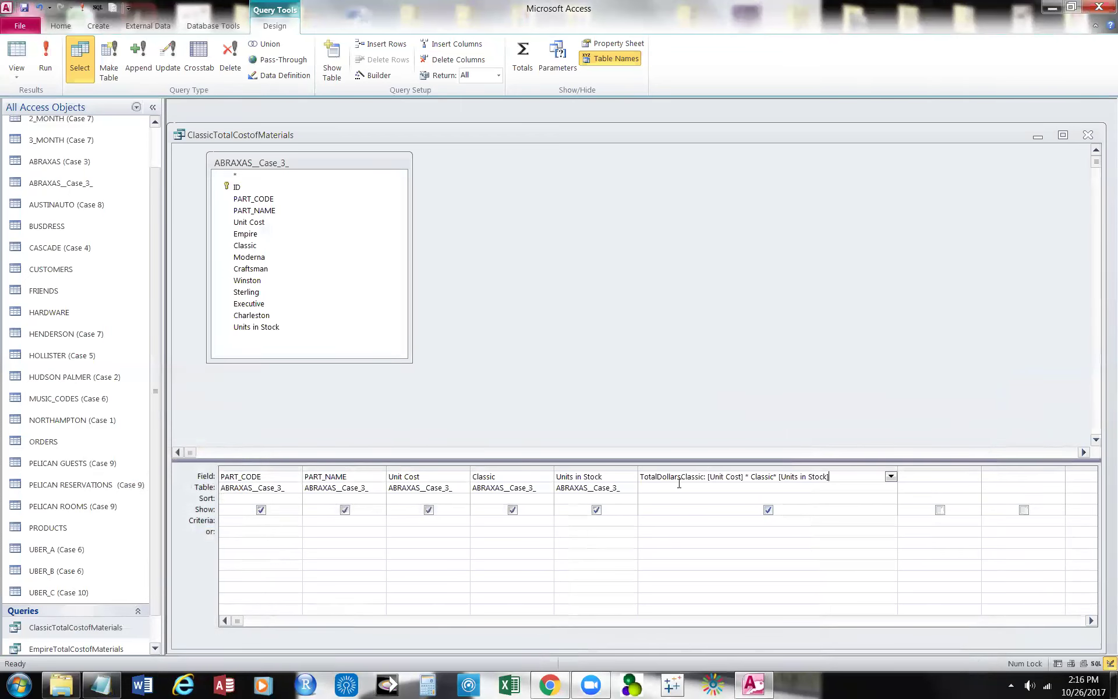
Run the ClassicTotalCostofMaterials query, and close it with its design changes saved.
{"action": "left_click", "coordinate": [47, 55]}
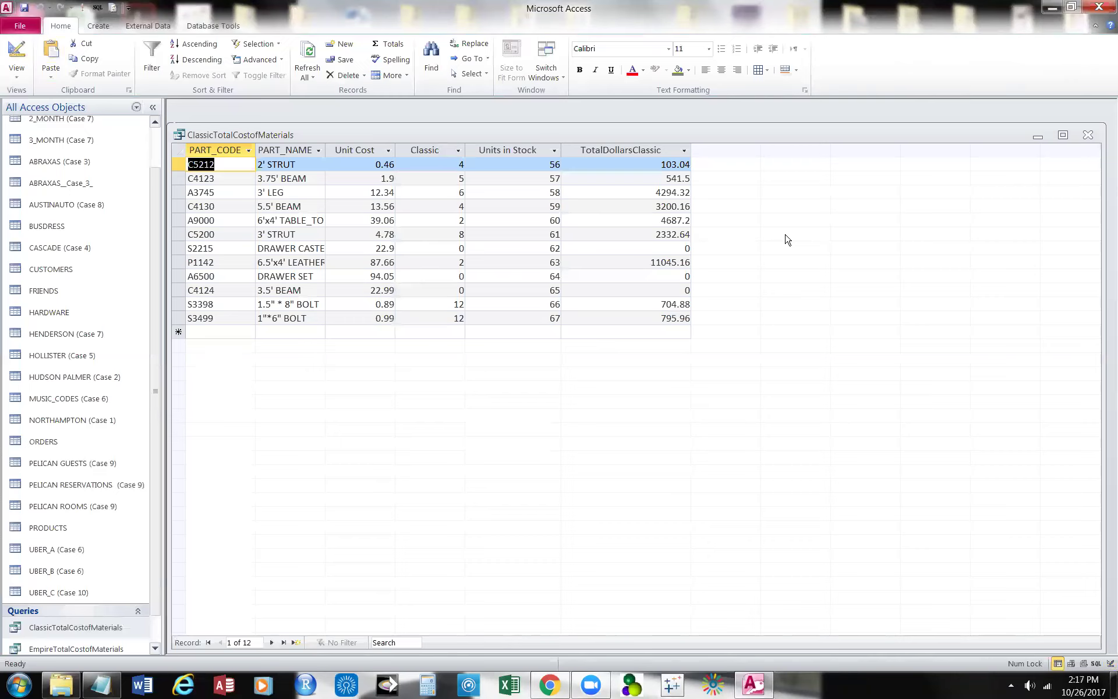
{"action": "left_click", "coordinate": [1088, 136]}
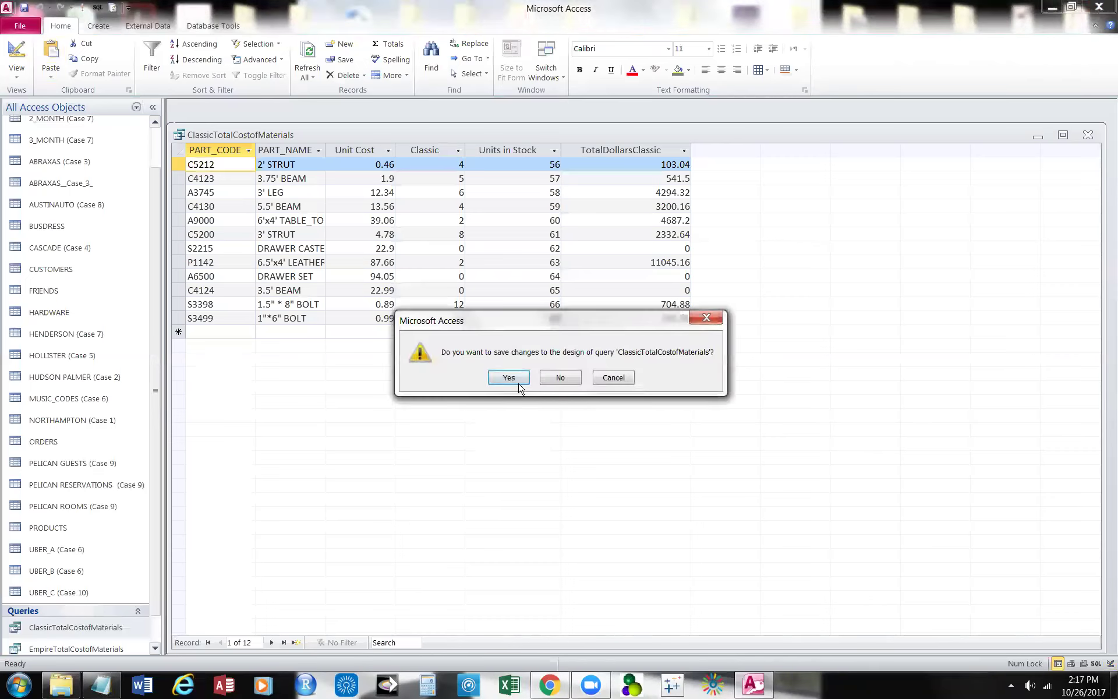
{"action": "left_click", "coordinate": [518, 383]}
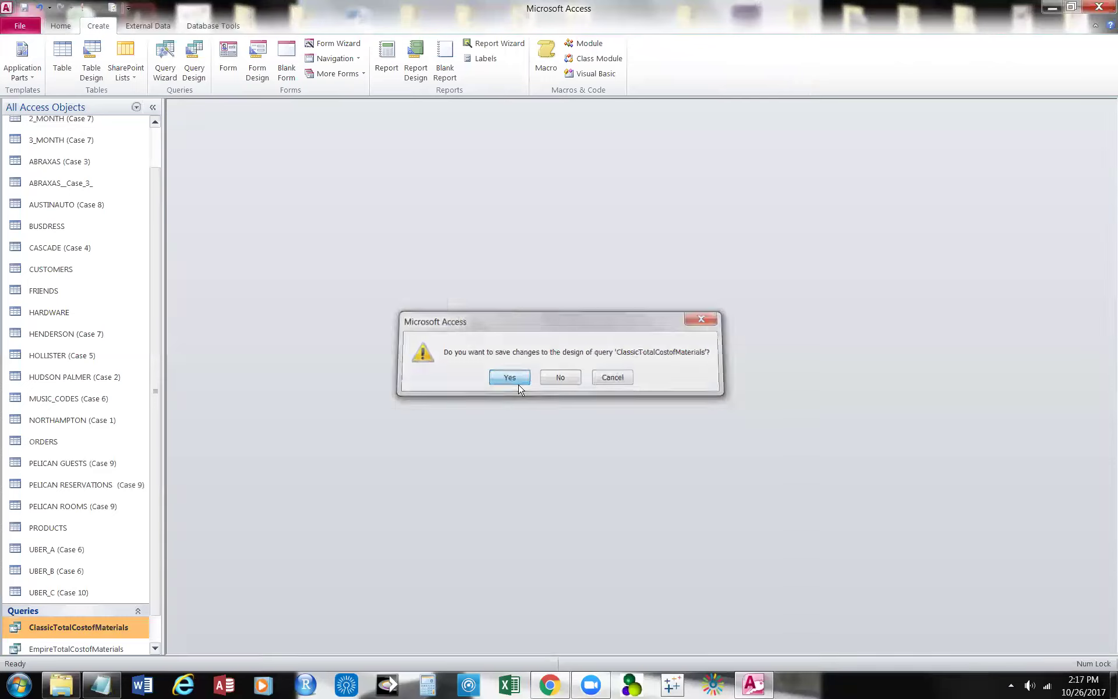
Duplicate the ClassicTotalCostofMaterials query under the name CraftsmanTotalCostofMaterials.
{"action": "right_click", "coordinate": [85, 633]}
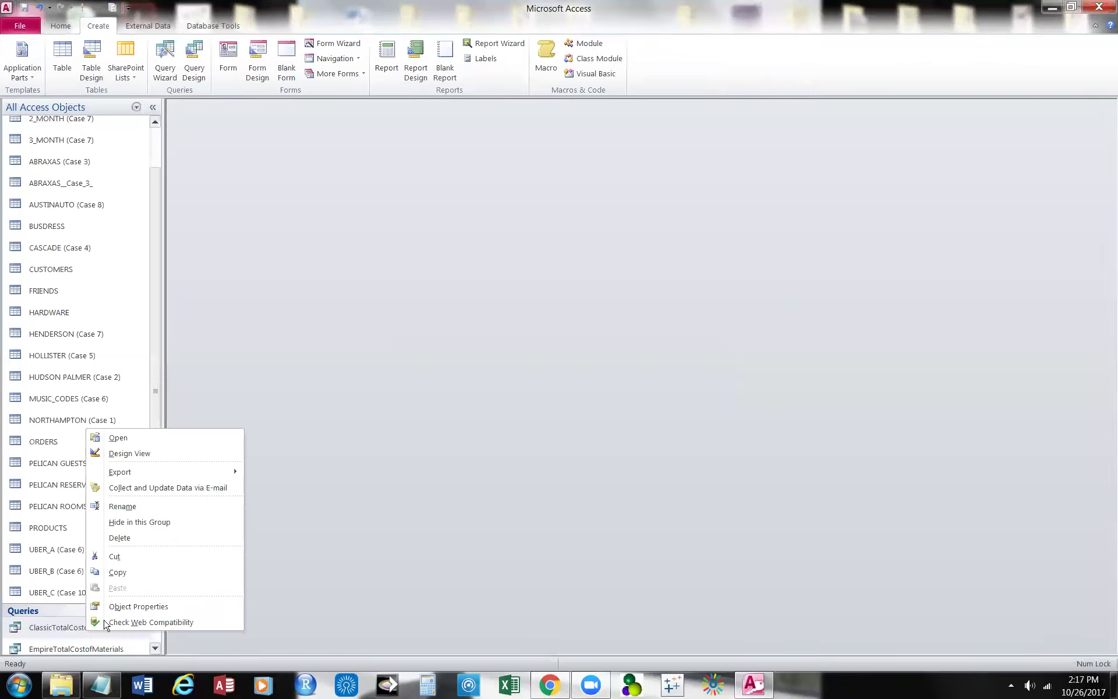
{"action": "left_click", "coordinate": [117, 572]}
{"action": "right_click", "coordinate": [65, 528]}
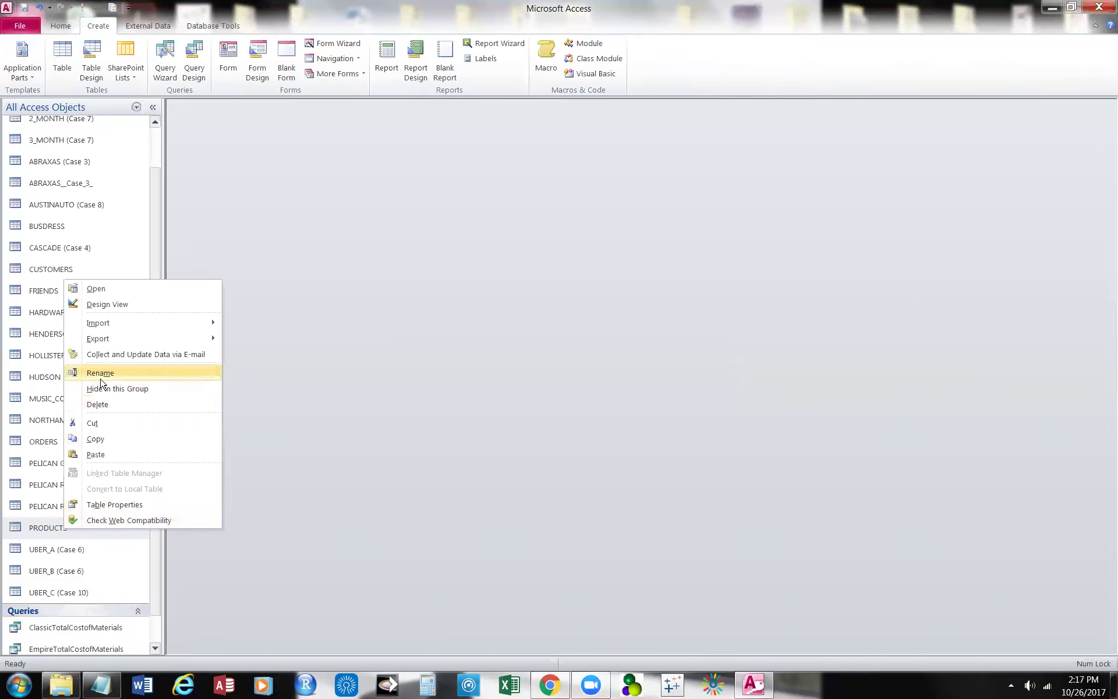
{"action": "left_click", "coordinate": [96, 454]}
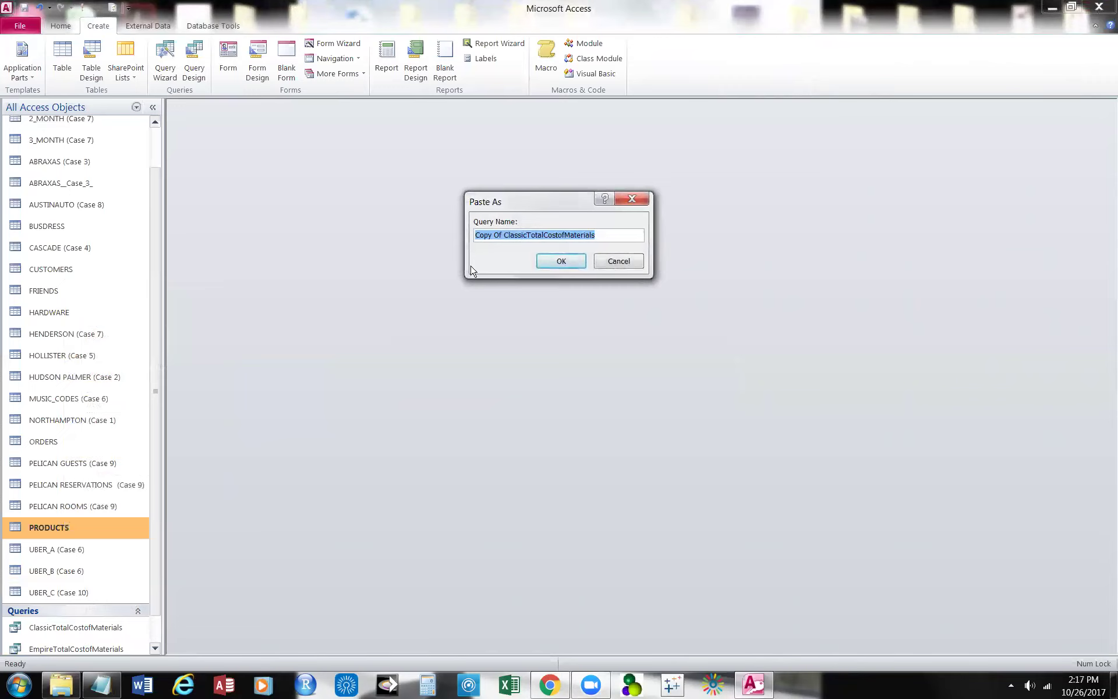
{"action": "left_click", "coordinate": [488, 236]}
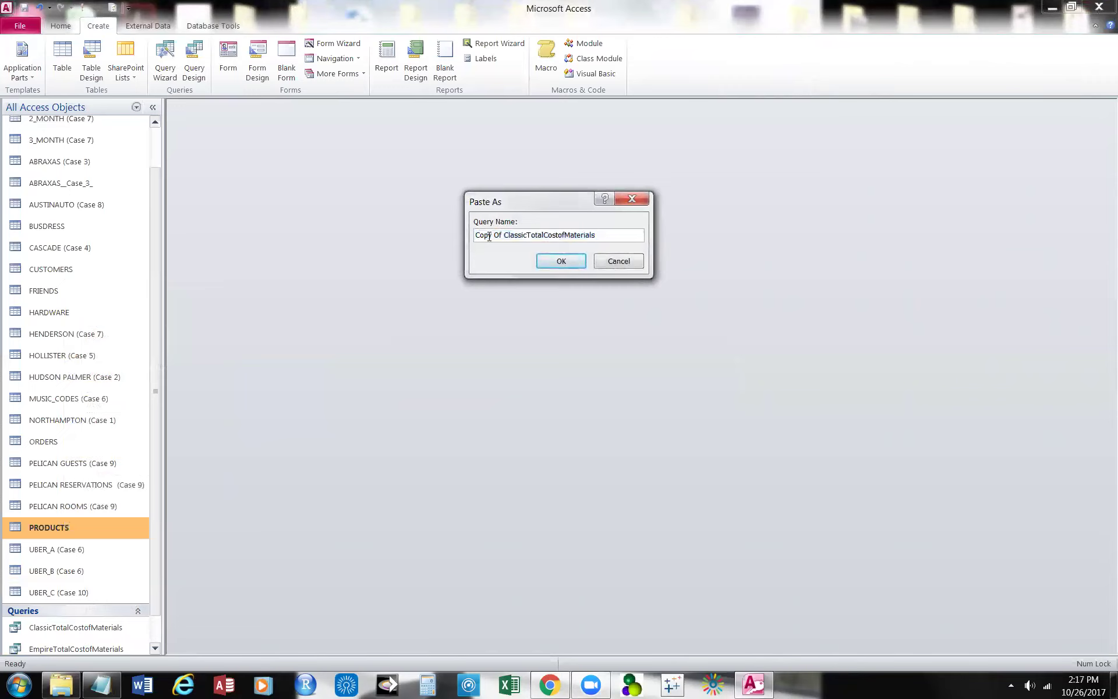
{"action": "left_click", "coordinate": [475, 235]}
{"action": "key", "text": "Delete"}
{"action": "key", "text": "Delete"}
{"action": "key", "text": "Delete"}
{"action": "key", "text": "Delete"}
{"action": "key", "text": "Delete"}
{"action": "key", "text": "Delete"}
{"action": "key", "text": "Delete"}
{"action": "key", "text": "Delete"}
{"action": "key", "text": "Delete"}
{"action": "key", "text": "Delete"}
{"action": "key", "text": "Delete"}
{"action": "key", "text": "Delete"}
{"action": "key", "text": "Delete"}
{"action": "key", "text": "Delete"}
{"action": "key", "text": "Delete"}
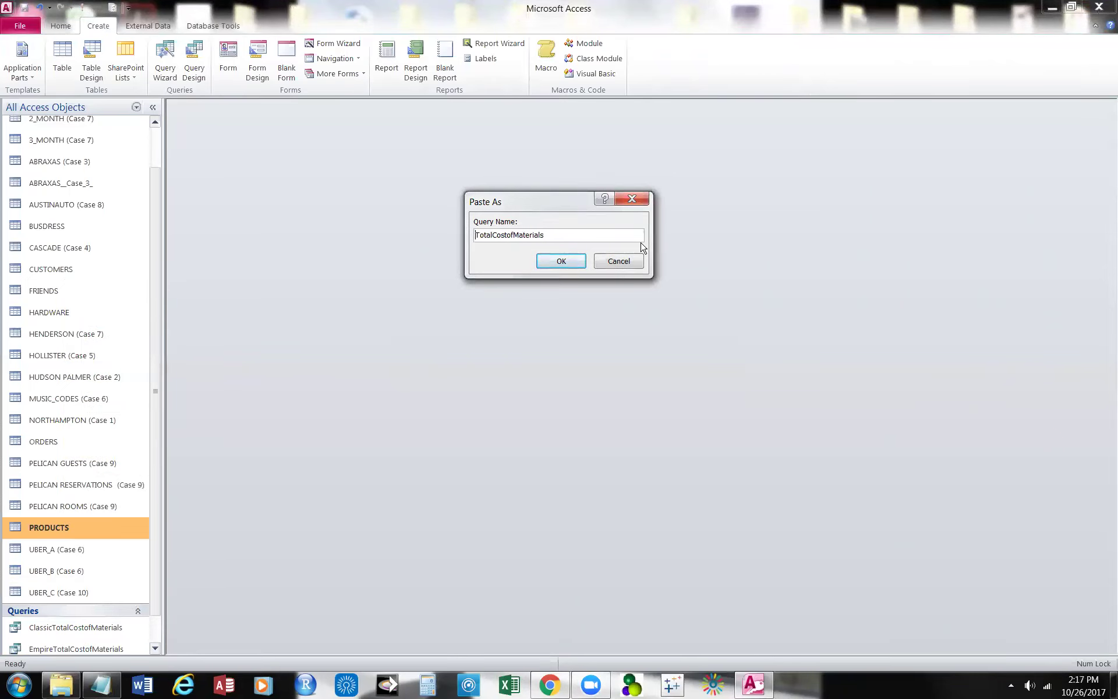
{"action": "type", "text": "Craftsman"}
{"action": "left_click", "coordinate": [558, 269]}
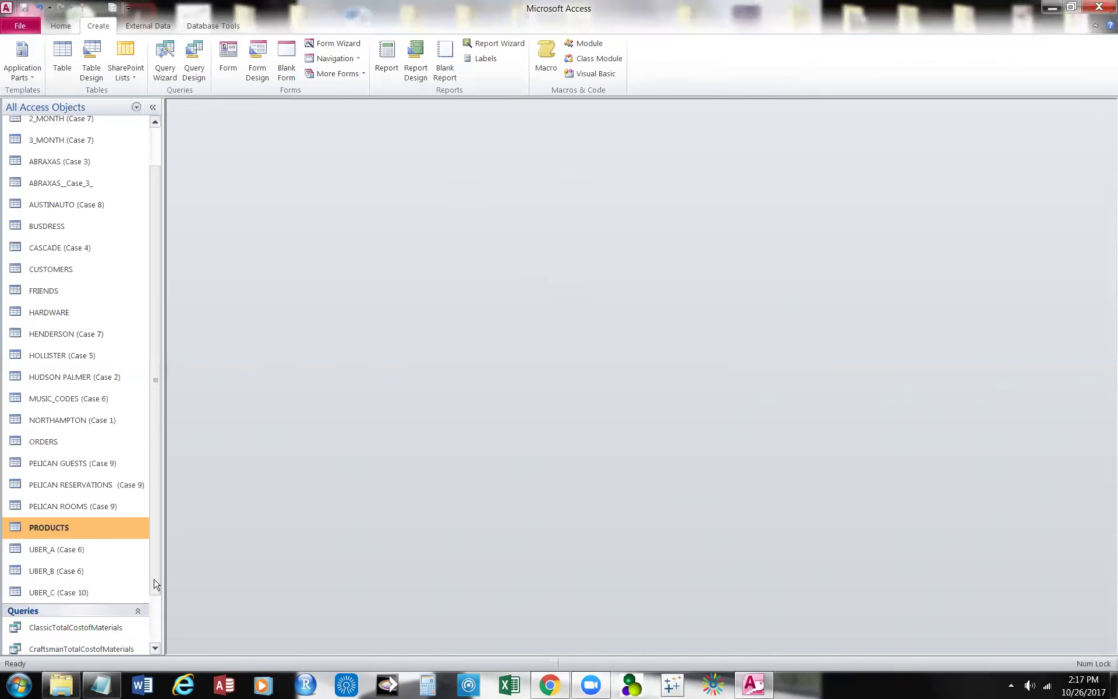
Open the CraftsmanTotalCostofMaterials query in Design view and widen the calculated field's column to fit its expression.
{"action": "scroll", "coordinate": [156, 584], "scroll_direction": "down", "scroll_amount": 2}
{"action": "right_click", "coordinate": [87, 610]}
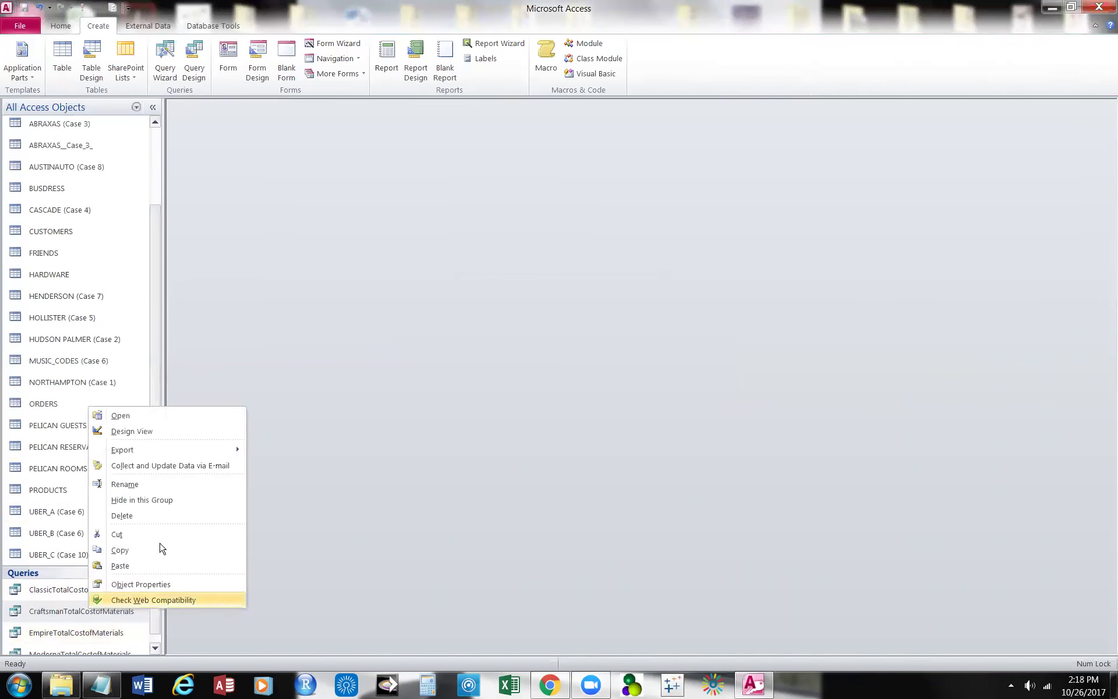
{"action": "left_click", "coordinate": [170, 431]}
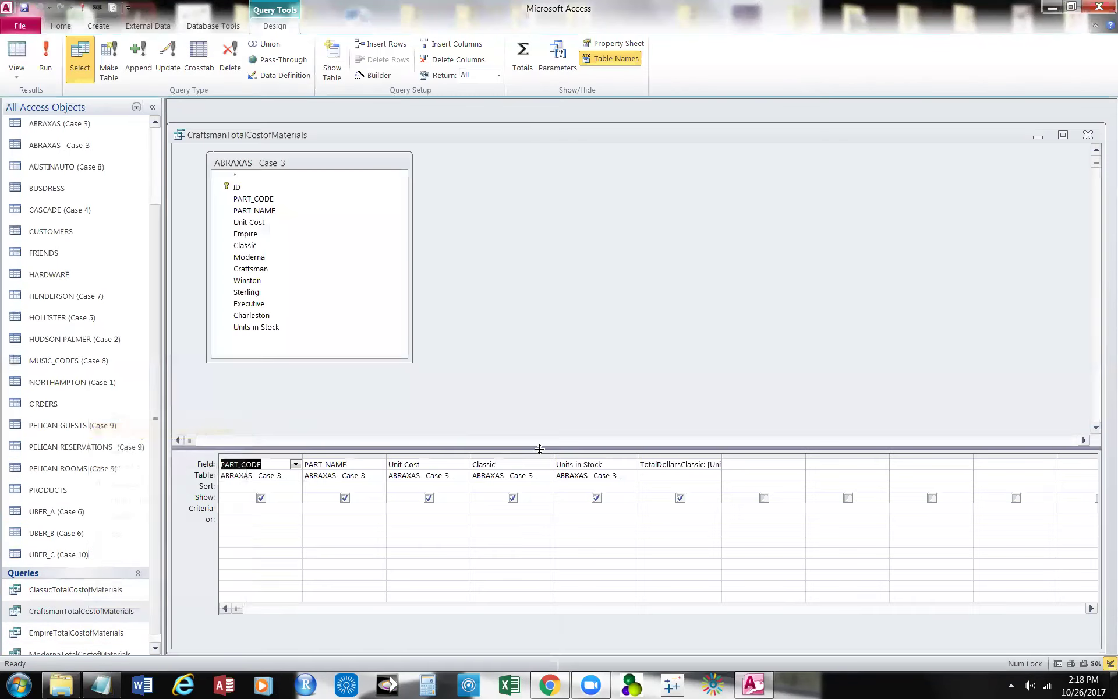
{"action": "left_click_drag", "start_coordinate": [725, 453], "coordinate": [847, 467]}
{"action": "left_click", "coordinate": [786, 436]}
{"action": "left_click", "coordinate": [728, 465]}
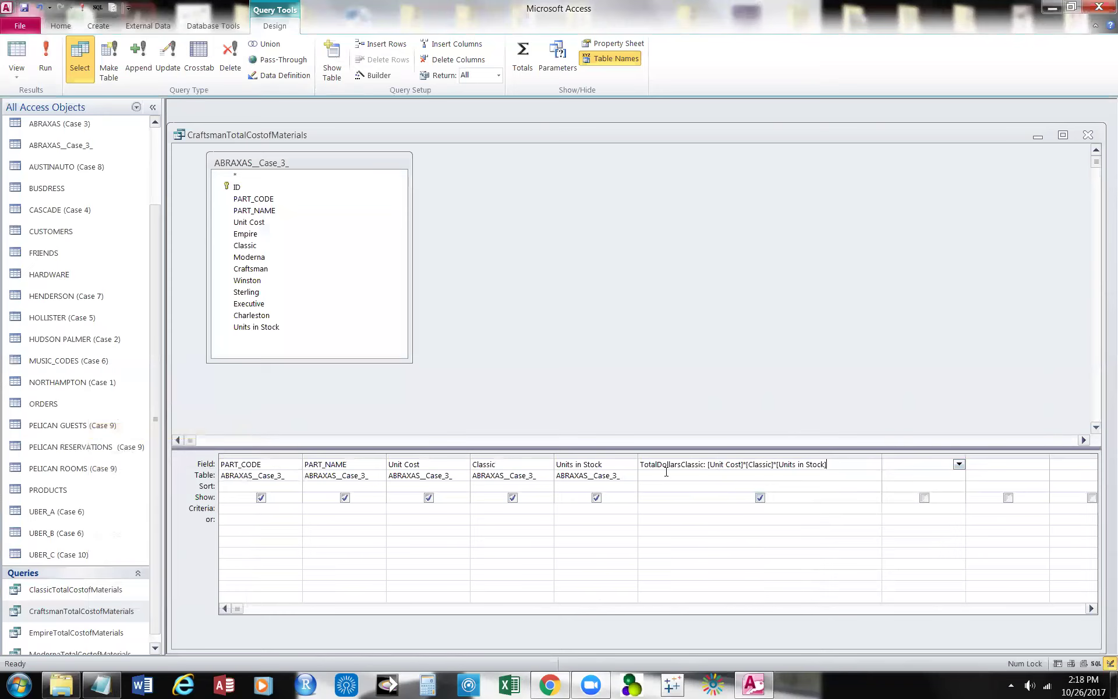
Clear the TotalDollarsClassic expression from the calculated field in the Craftsman query grid.
{"action": "key", "text": "ctrl+shift+Left"}
{"action": "key", "text": "ctrl+shift+Left"}
{"action": "key", "text": "ctrl+shift+Left"}
{"action": "key", "text": "ctrl+shift+Left"}
{"action": "key", "text": "ctrl+shift+Left"}
{"action": "key", "text": "ctrl+shift+Left"}
{"action": "key", "text": "ctrl+shift+Left"}
{"action": "key", "text": "ctrl+shift+Left"}
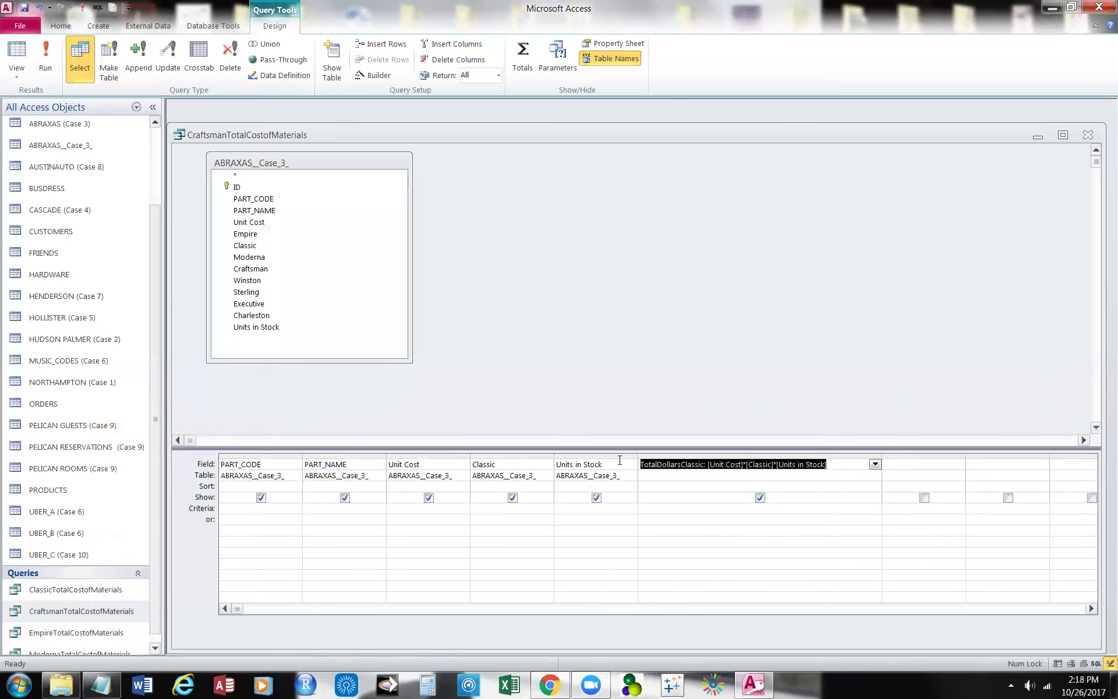
{"action": "type", "text": "v"}
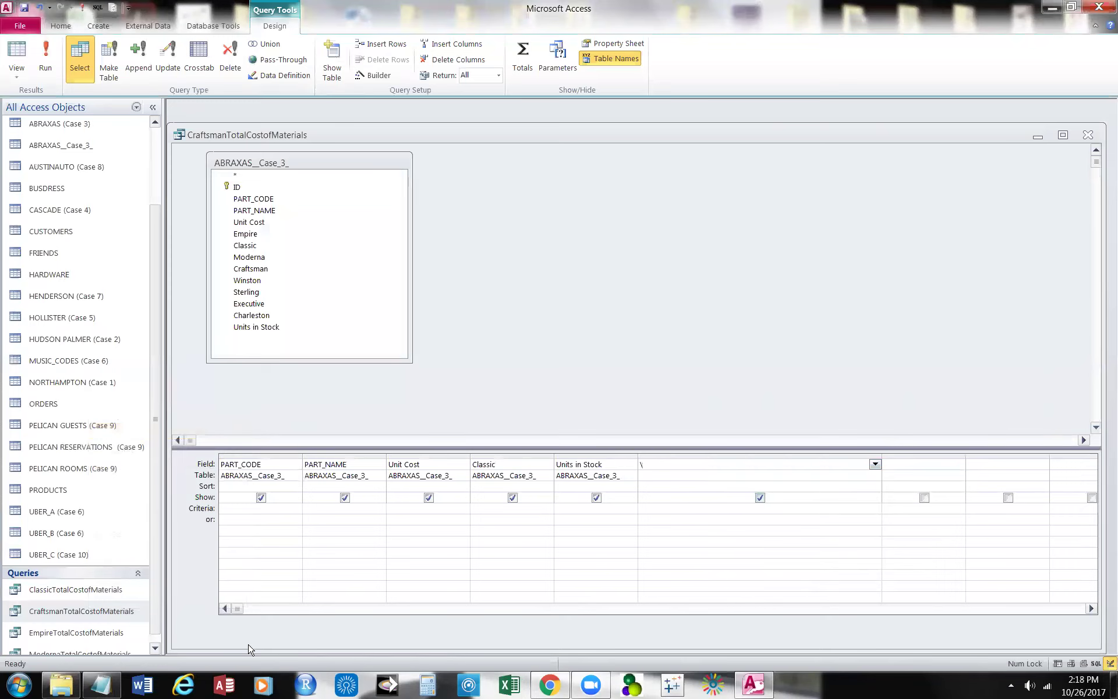
Bring up the Notepad note and replace the Classic multiplier in its expression with Craftsman.
{"action": "left_click", "coordinate": [102, 684]}
{"action": "left_click", "coordinate": [521, 455]}
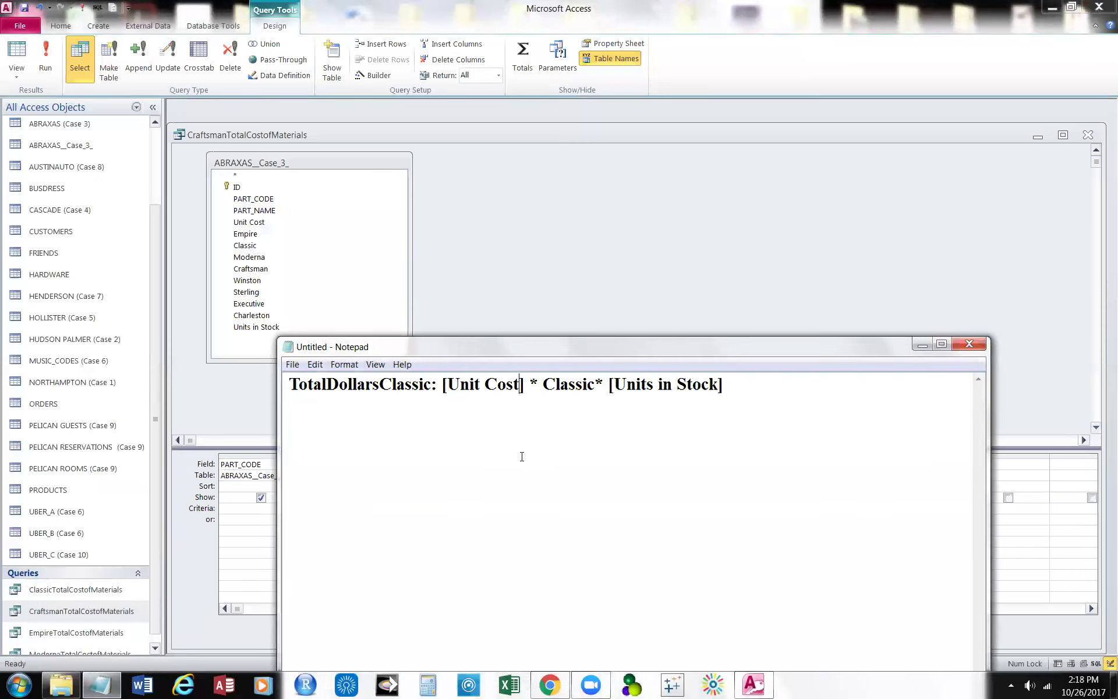
{"action": "left_click", "coordinate": [544, 412]}
{"action": "key", "text": "Delete"}
{"action": "key", "text": "Delete"}
{"action": "key", "text": "Delete"}
{"action": "key", "text": "Delete"}
{"action": "key", "text": "Delete"}
{"action": "key", "text": "Delete"}
{"action": "key", "text": "Delete"}
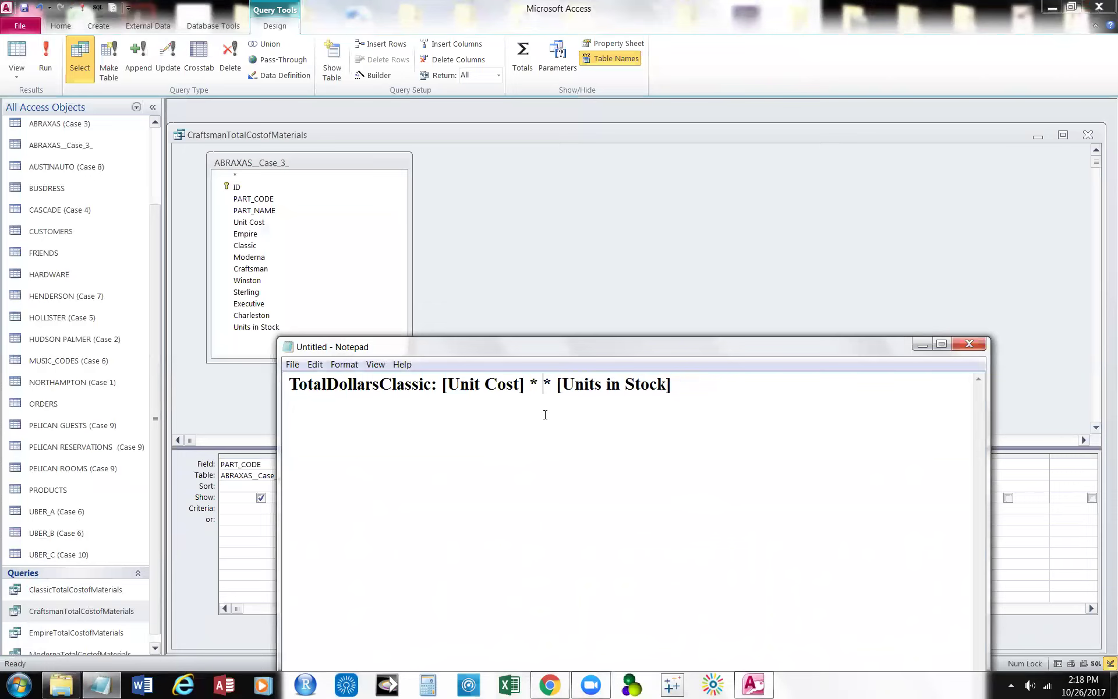
{"action": "type", "text": "C"}
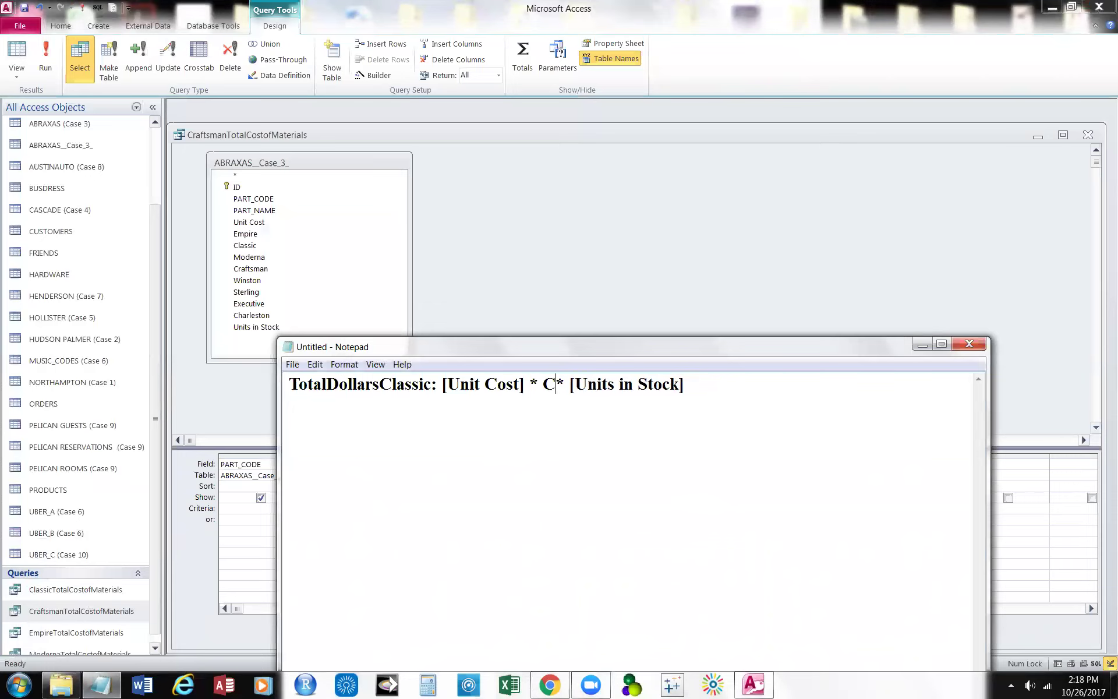
{"action": "type", "text": "raftsman"}
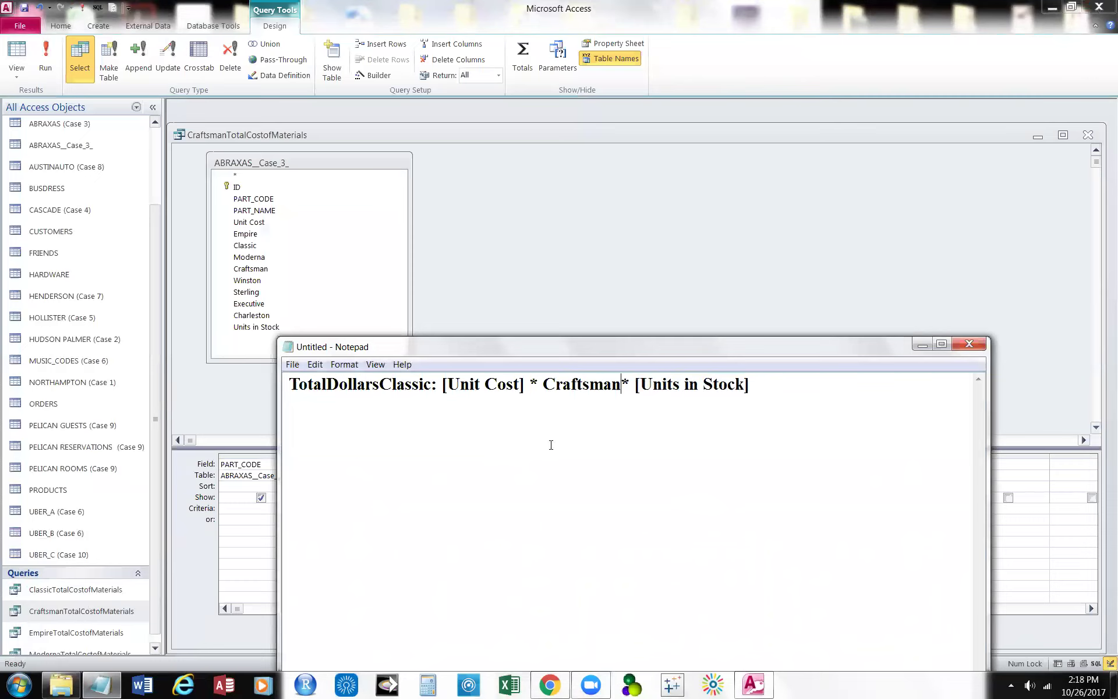
Rename the expression in the Notepad note to TotalDollarsCraftsman.
{"action": "left_click", "coordinate": [383, 389]}
{"action": "key", "text": "Delete"}
{"action": "key", "text": "Delete"}
{"action": "key", "text": "Delete"}
{"action": "key", "text": "Delete"}
{"action": "key", "text": "Delete"}
{"action": "key", "text": "Delete"}
{"action": "key", "text": "Delete"}
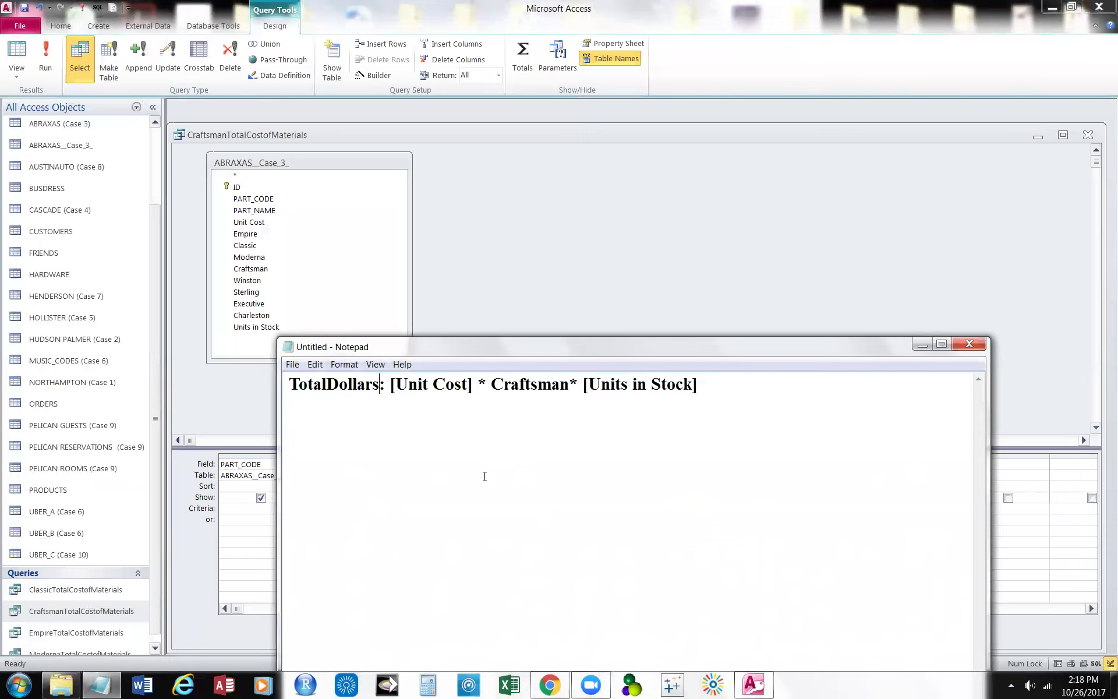
{"action": "type", "text": "Crafts"}
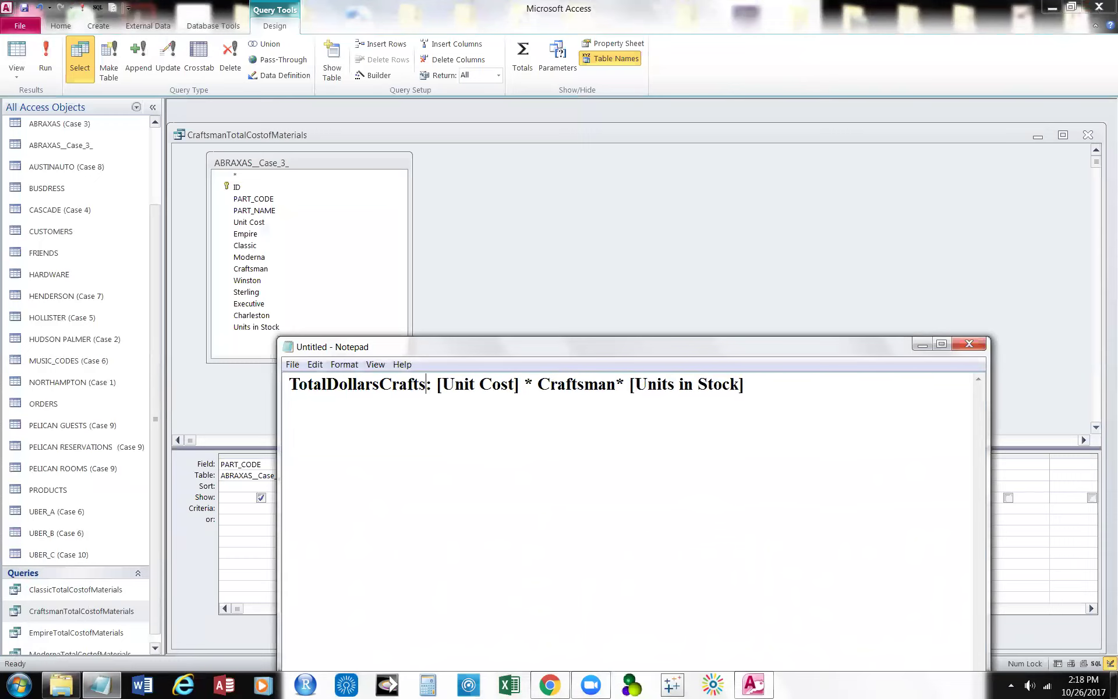
{"action": "type", "text": "man"}
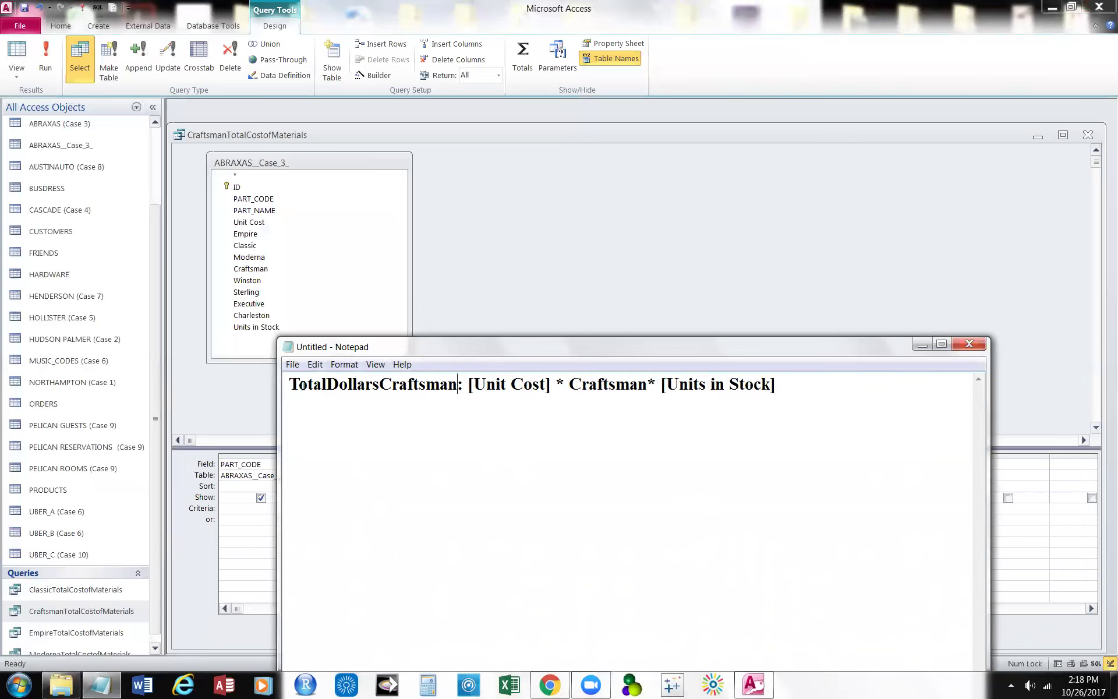
Copy the TotalDollarsCraftsman expression from Notepad into the Craftsman query's calculated field and show the query results.
{"action": "left_click_drag", "start_coordinate": [291, 384], "coordinate": [788, 400]}
{"action": "key", "text": "ctrl+c"}
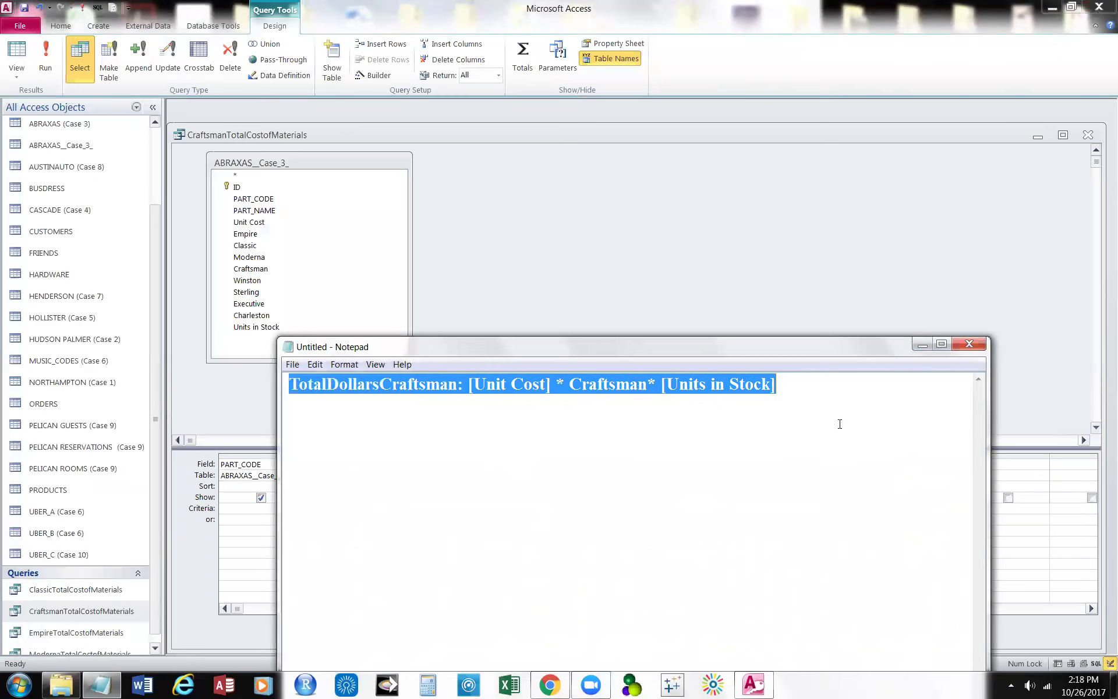
{"action": "left_click", "coordinate": [922, 345]}
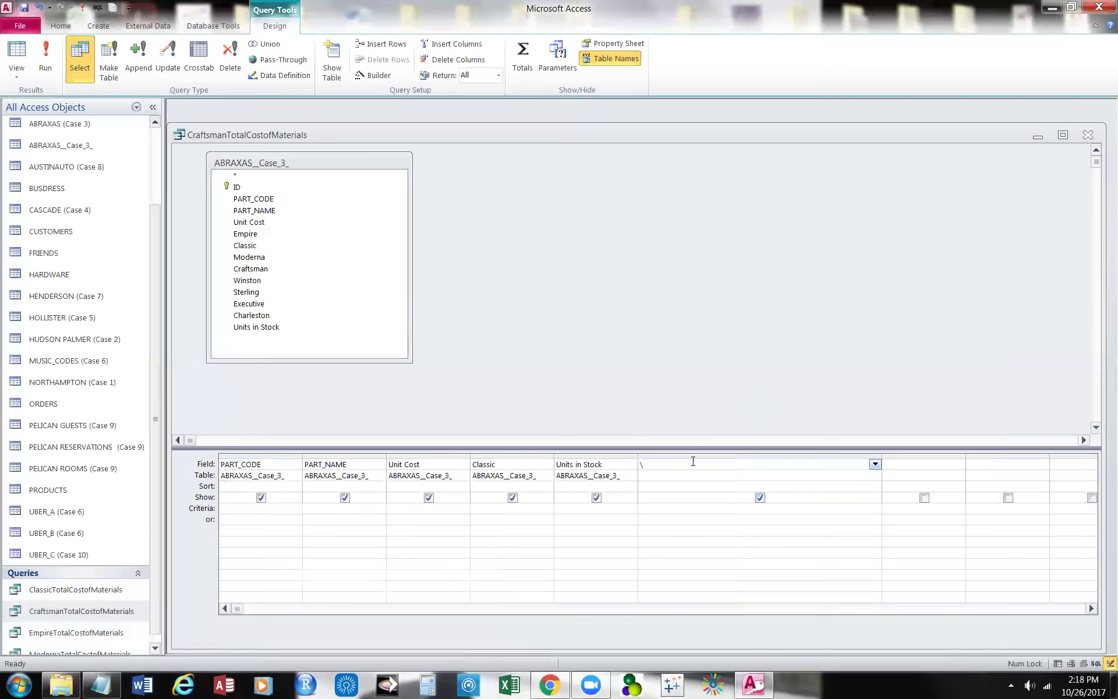
{"action": "key", "text": "ctrl+v"}
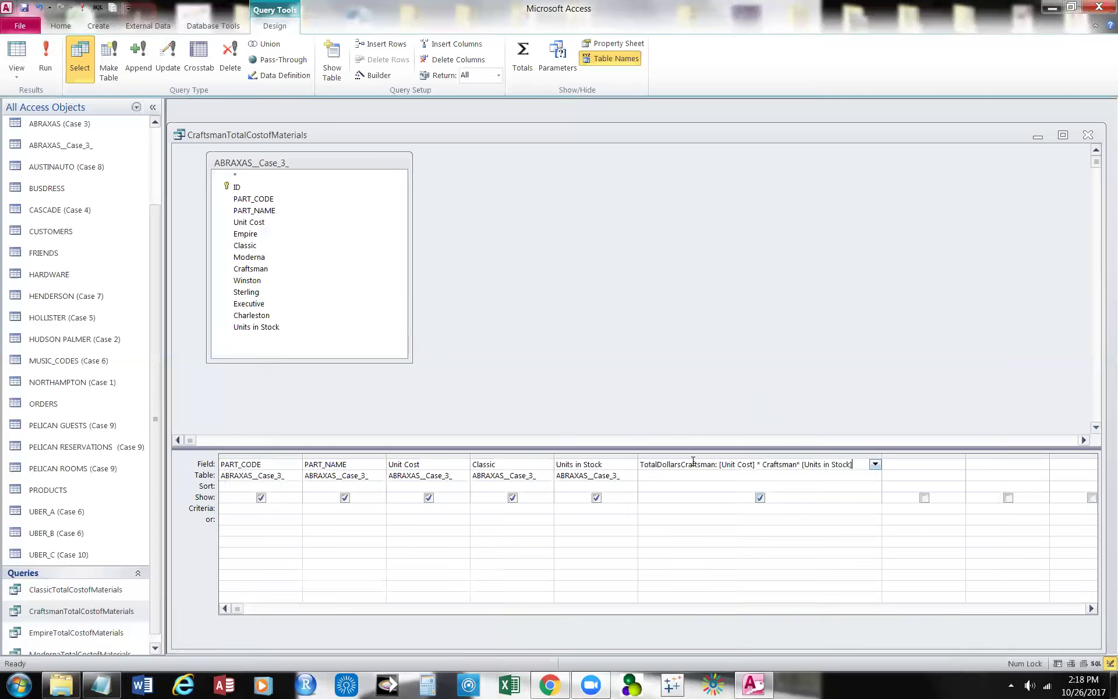
{"action": "left_click", "coordinate": [17, 57]}
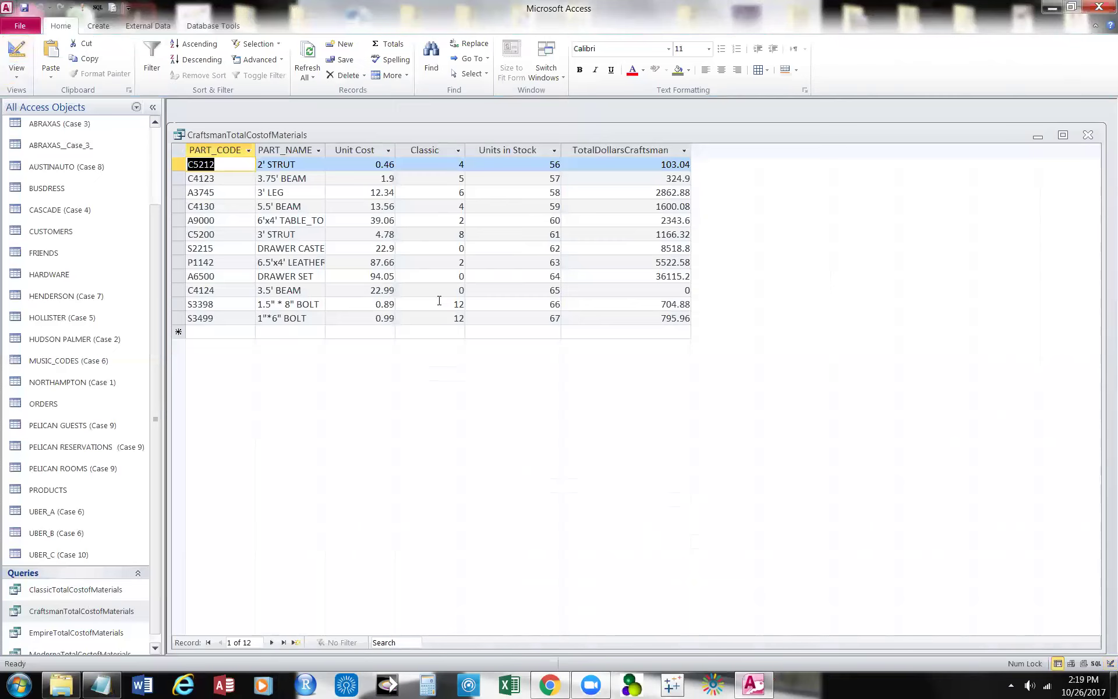
Open the ABRAXAS__Case_3_ table in Datasheet view to check the Craftsman quantities against the query.
{"action": "right_click", "coordinate": [106, 150]}
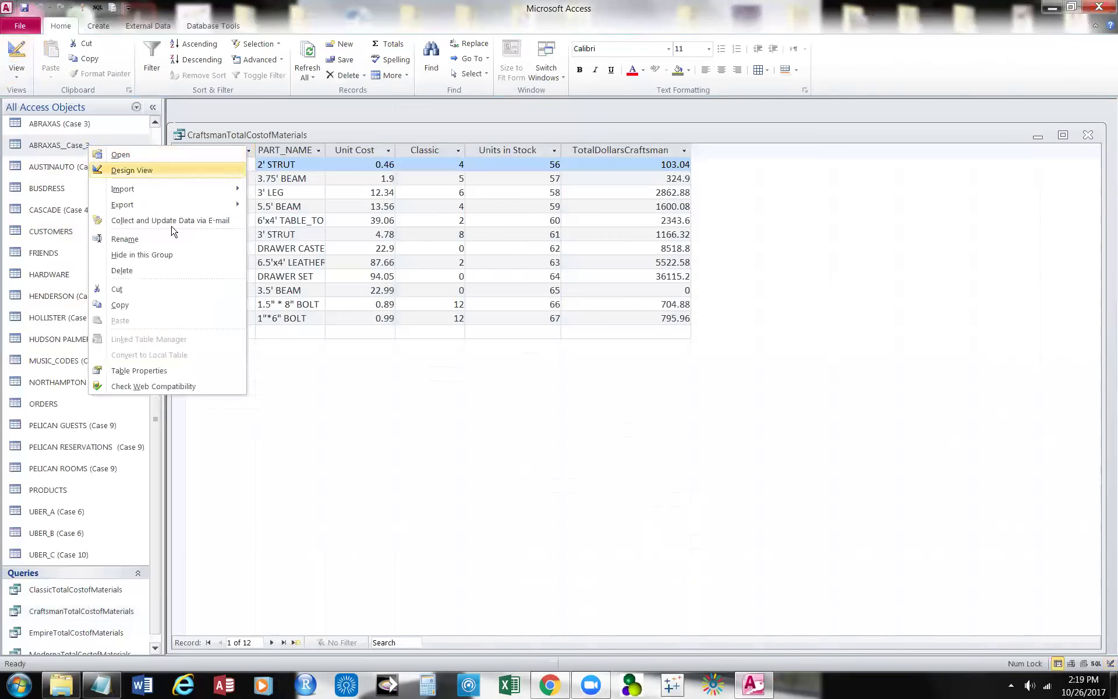
{"action": "left_click", "coordinate": [461, 496]}
{"action": "left_click_drag", "start_coordinate": [163, 582], "coordinate": [160, 610]}
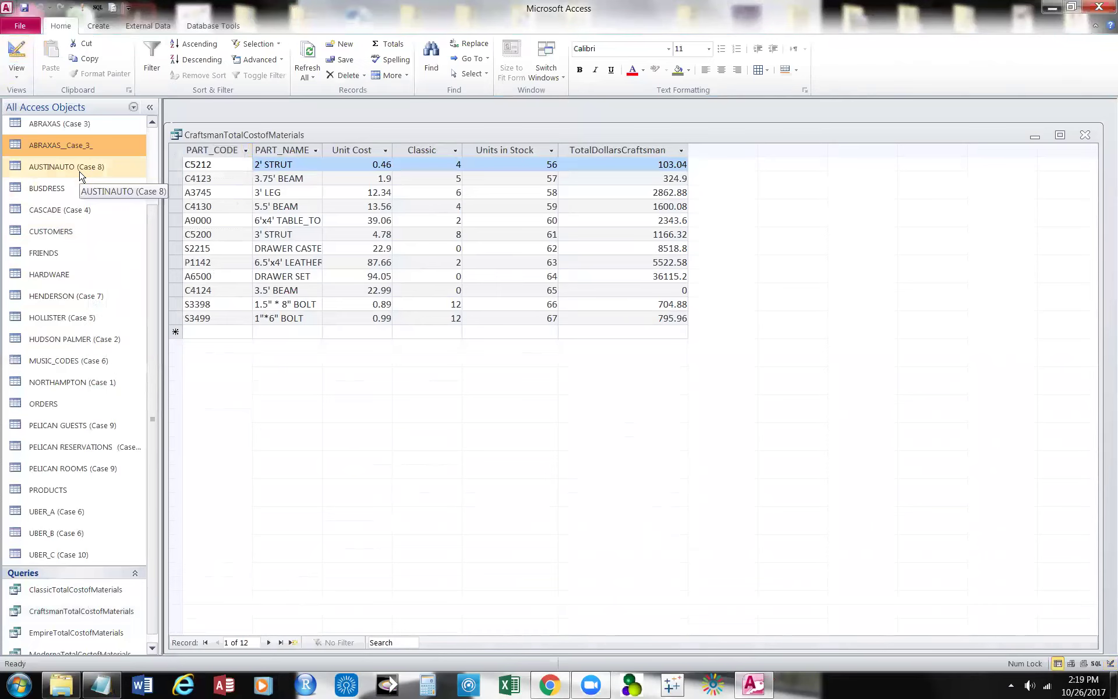
{"action": "left_click", "coordinate": [78, 152]}
{"action": "right_click", "coordinate": [79, 154]}
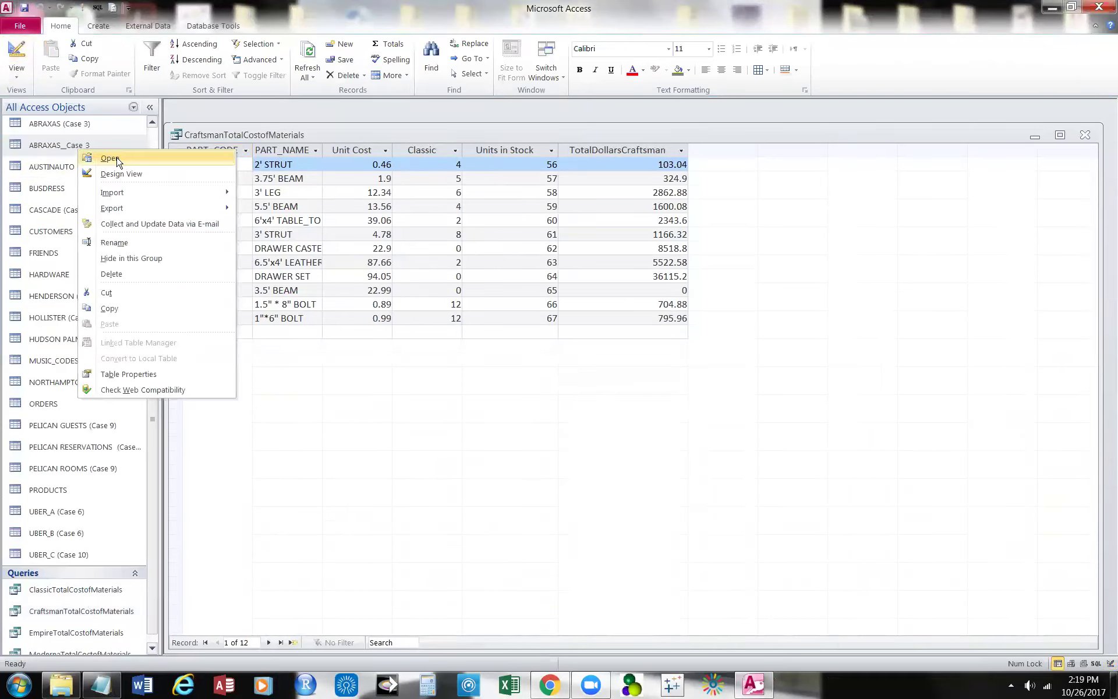
{"action": "left_click", "coordinate": [110, 158]}
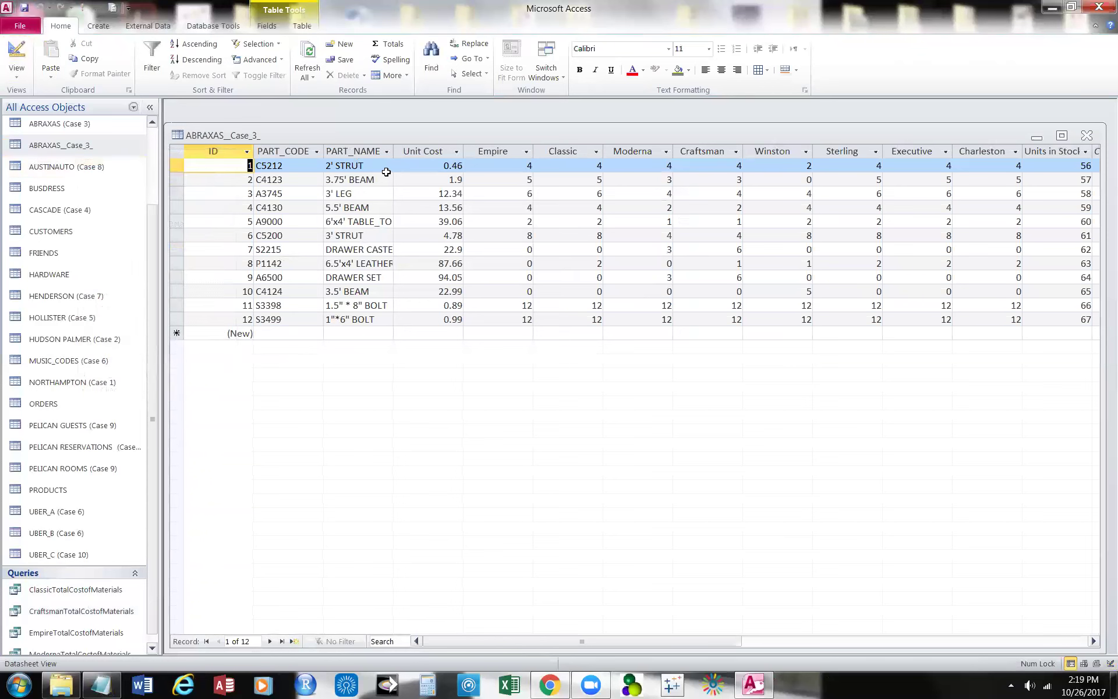
Examine the part quantities for each model and the Units in Stock column in the ABRAXAS__Case_3_ table.
{"action": "left_click", "coordinate": [515, 170]}
{"action": "left_click", "coordinate": [555, 167]}
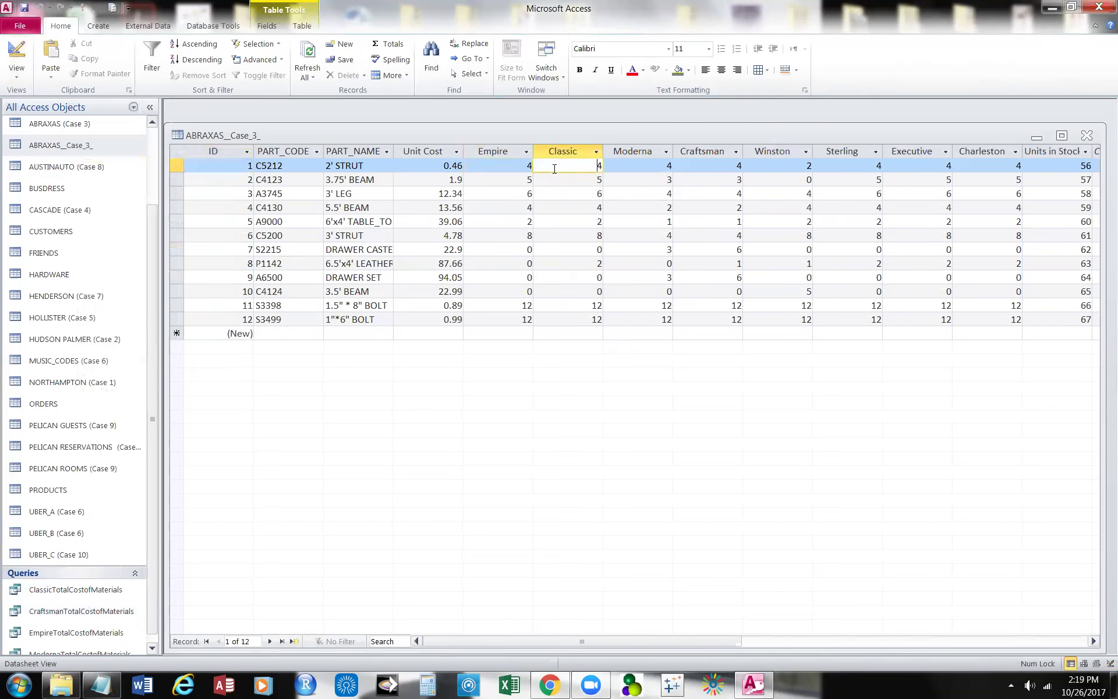
{"action": "left_click", "coordinate": [639, 169]}
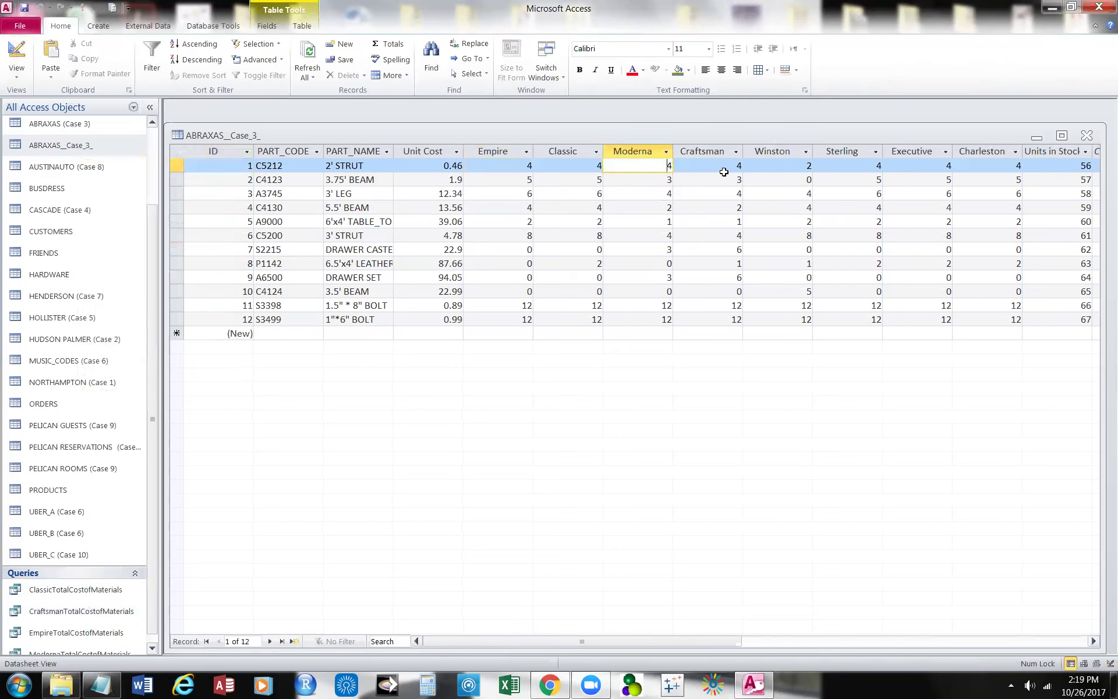
{"action": "left_click_drag", "start_coordinate": [725, 169], "coordinate": [725, 178]}
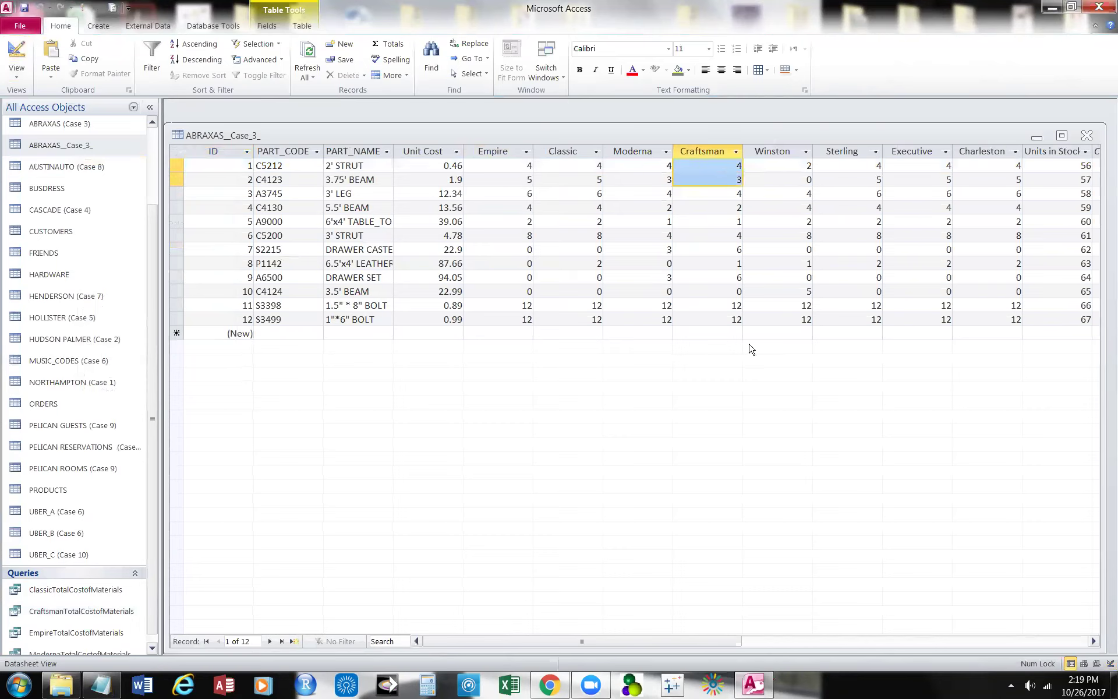
{"action": "left_click", "coordinate": [722, 170]}
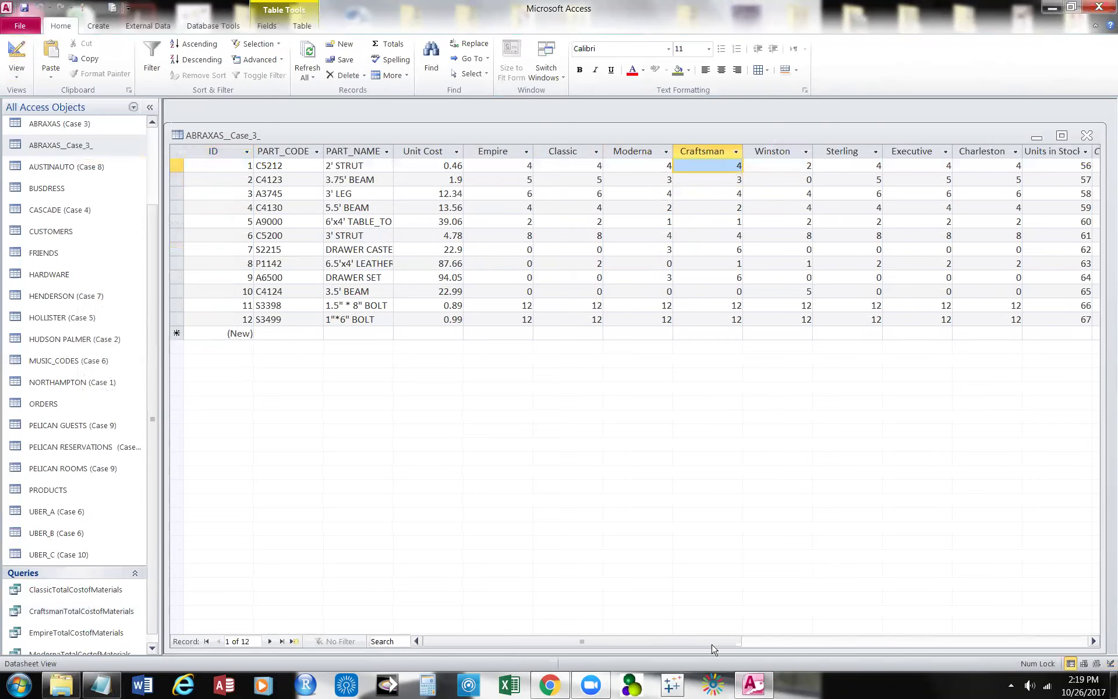
{"action": "left_click_drag", "start_coordinate": [715, 647], "coordinate": [848, 648]}
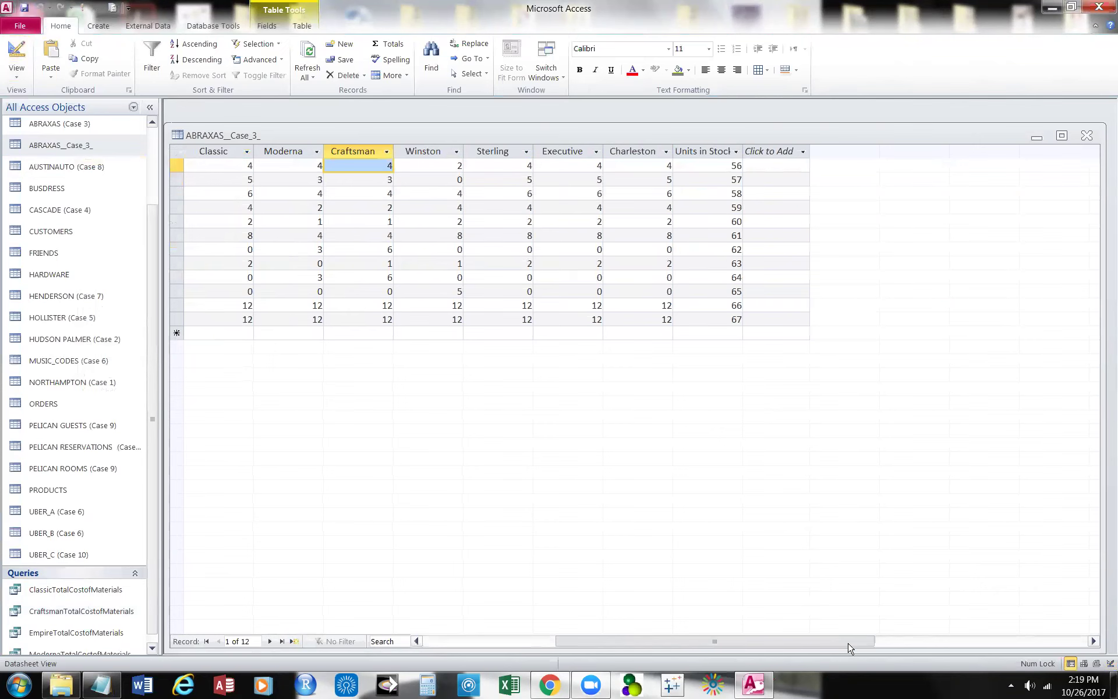
{"action": "left_click_drag", "start_coordinate": [848, 647], "coordinate": [622, 629]}
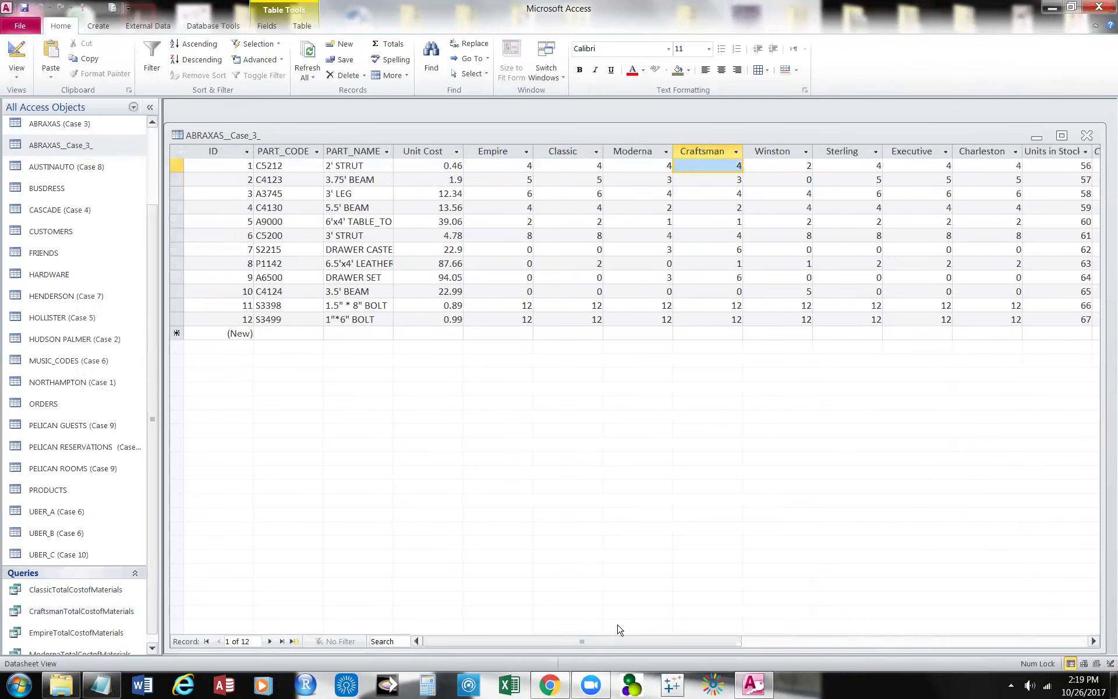
{"action": "left_click_drag", "start_coordinate": [624, 643], "coordinate": [543, 637]}
{"action": "scroll", "coordinate": [150, 626], "scroll_direction": "down", "scroll_amount": 1}
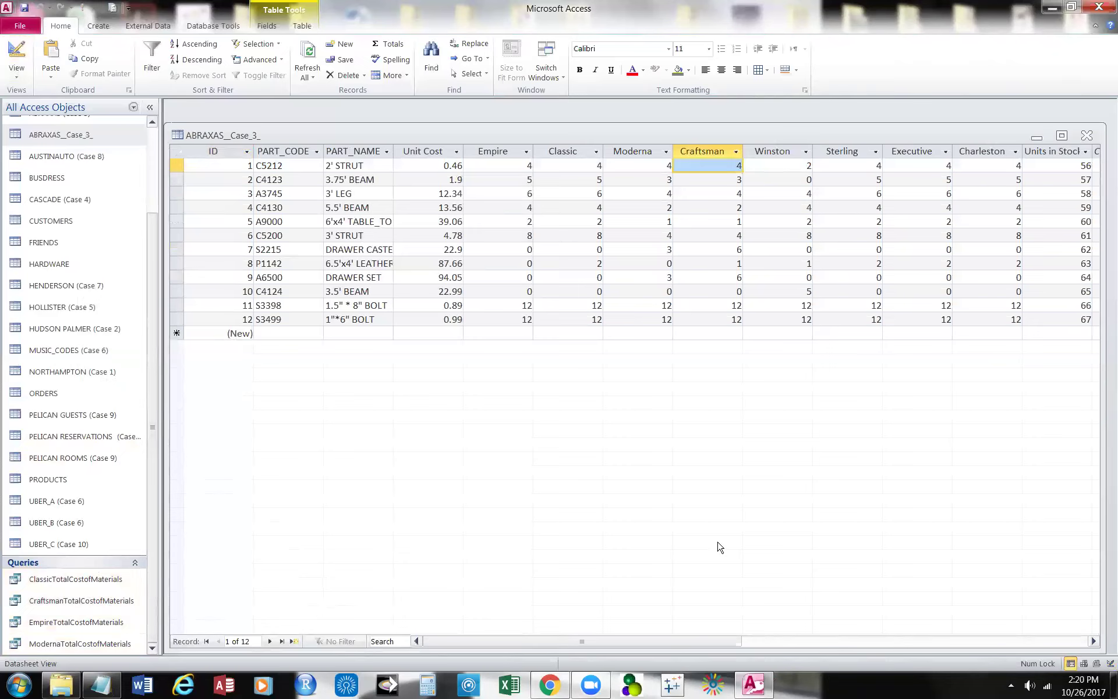
Close the ABRAXAS__Case_3_ table and the CraftsmanTotalCostofMaterials query, saving the query's design changes.
{"action": "left_click", "coordinate": [1087, 136]}
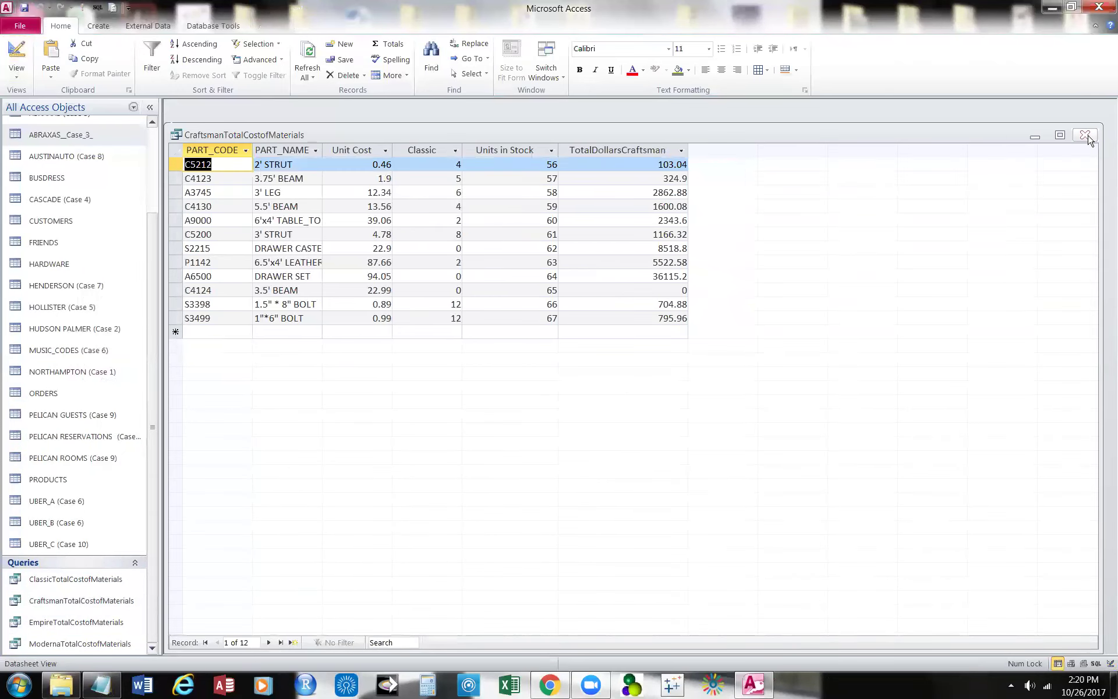
{"action": "left_click", "coordinate": [1087, 136]}
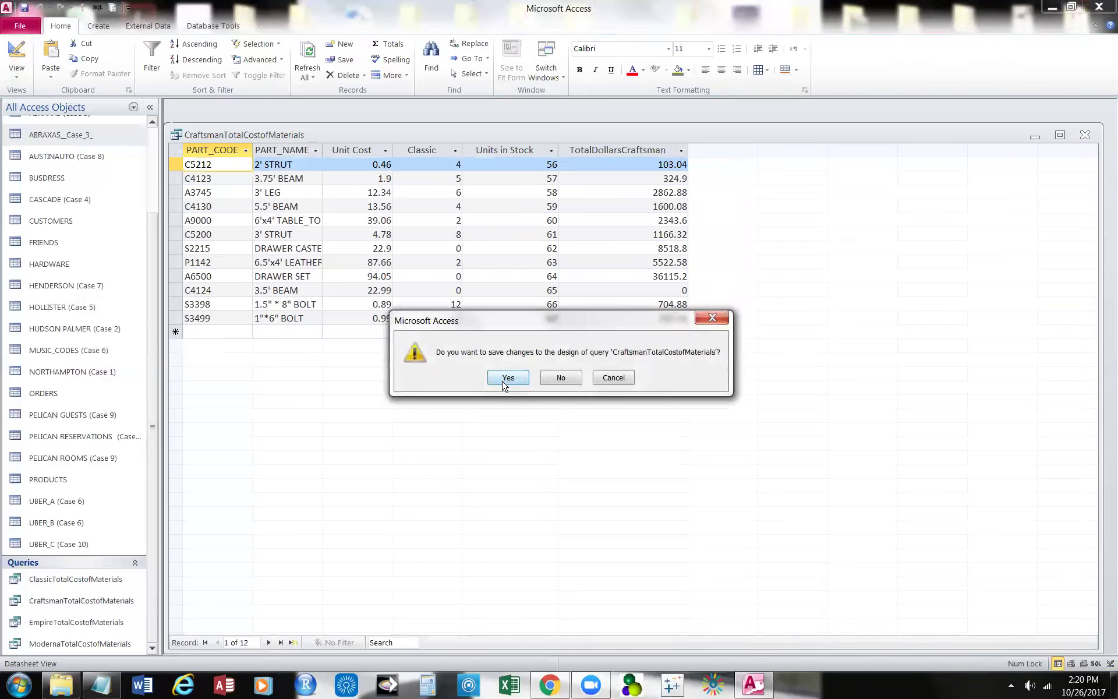
{"action": "left_click", "coordinate": [506, 381]}
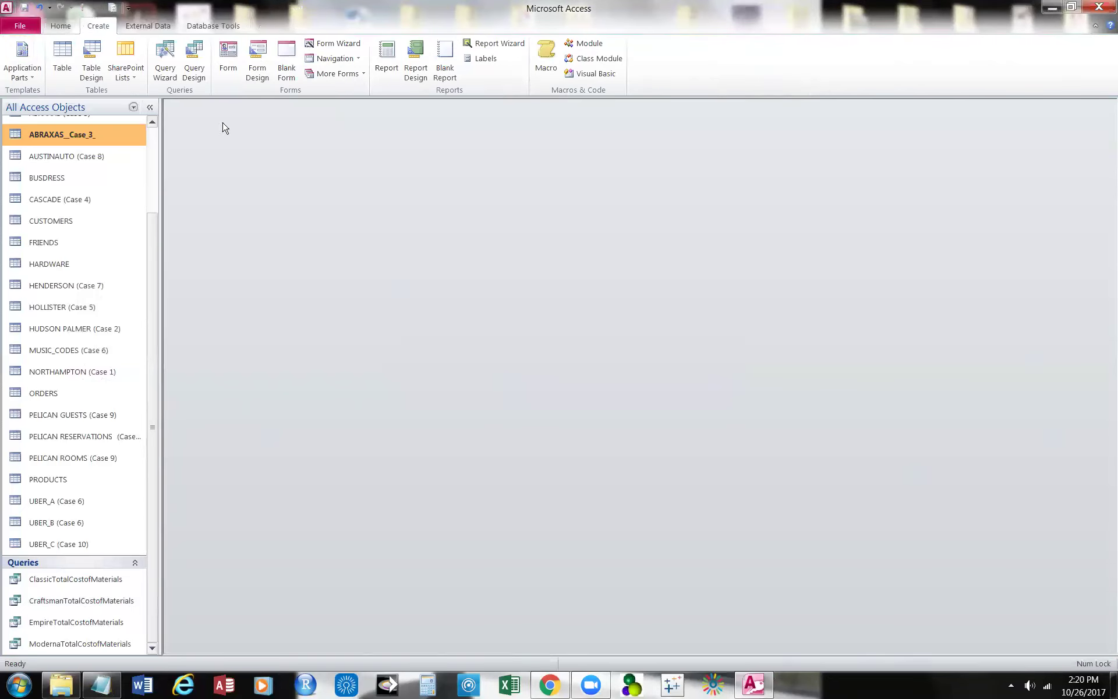
Start a new query in Design view based on the ABRAXAS__Case_3_ table.
{"action": "left_click", "coordinate": [194, 51]}
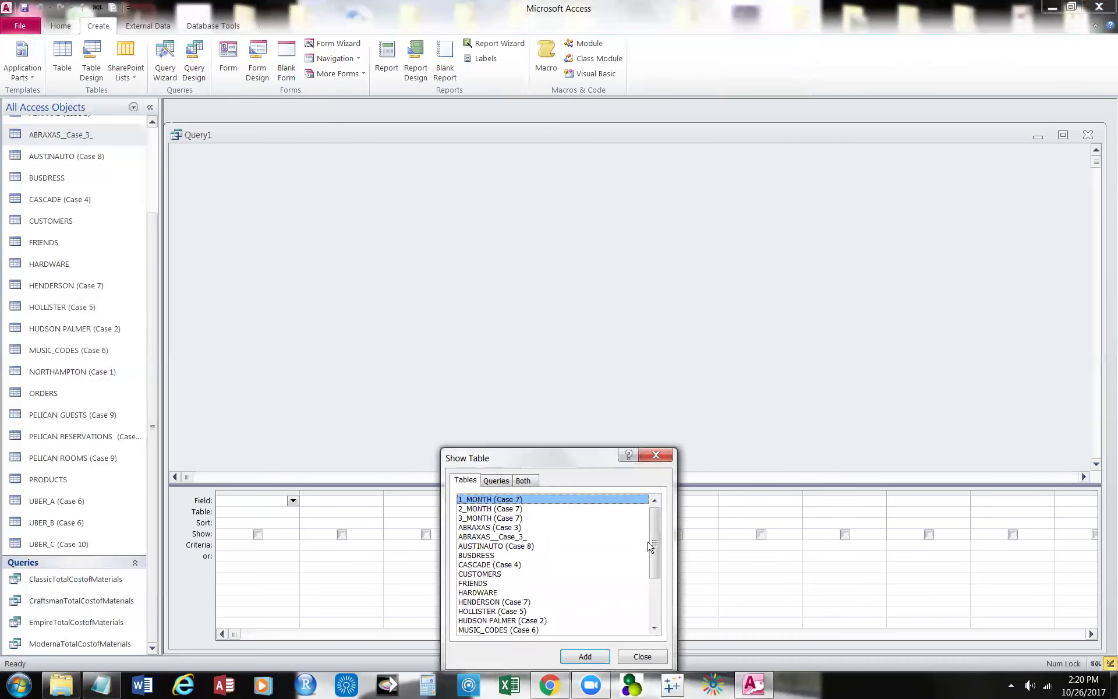
{"action": "left_click", "coordinate": [512, 536]}
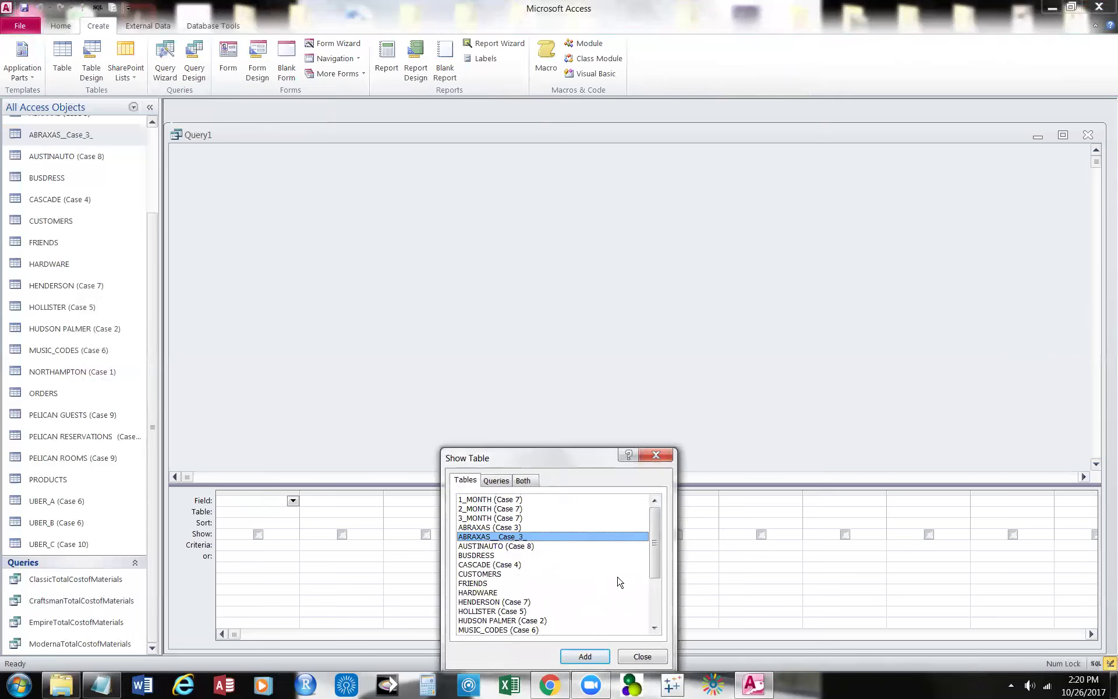
{"action": "left_click", "coordinate": [585, 656]}
{"action": "left_click", "coordinate": [642, 656]}
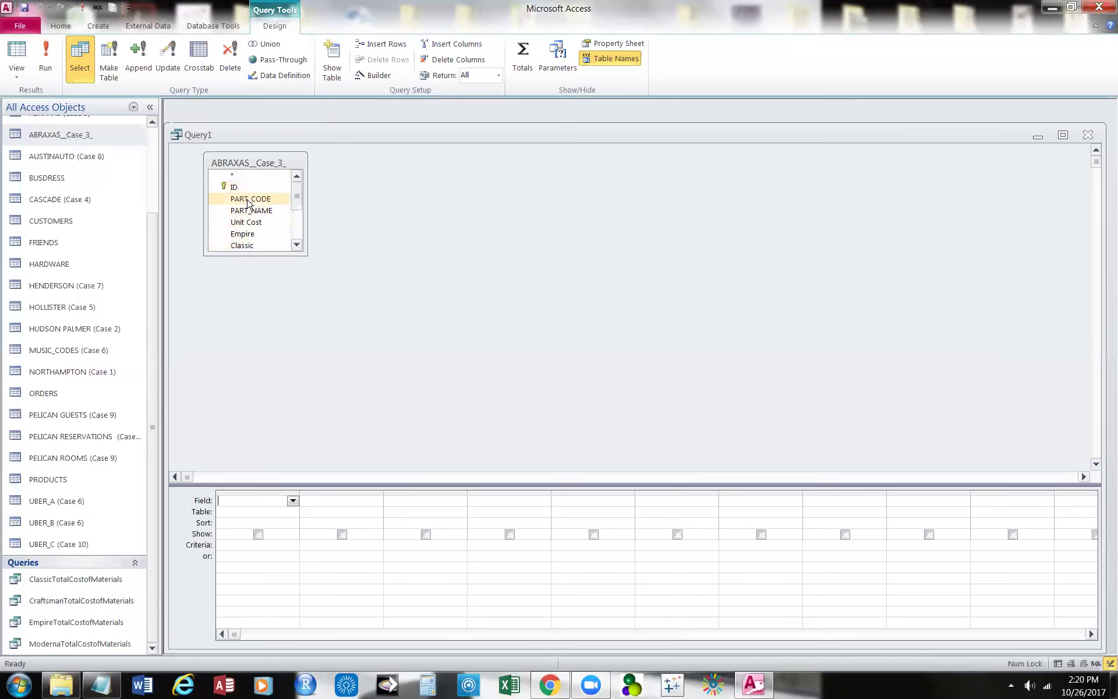
Add the ID, PART_CODE, PART_NAME and Unit Cost fields to the new query.
{"action": "double_click", "coordinate": [232, 186]}
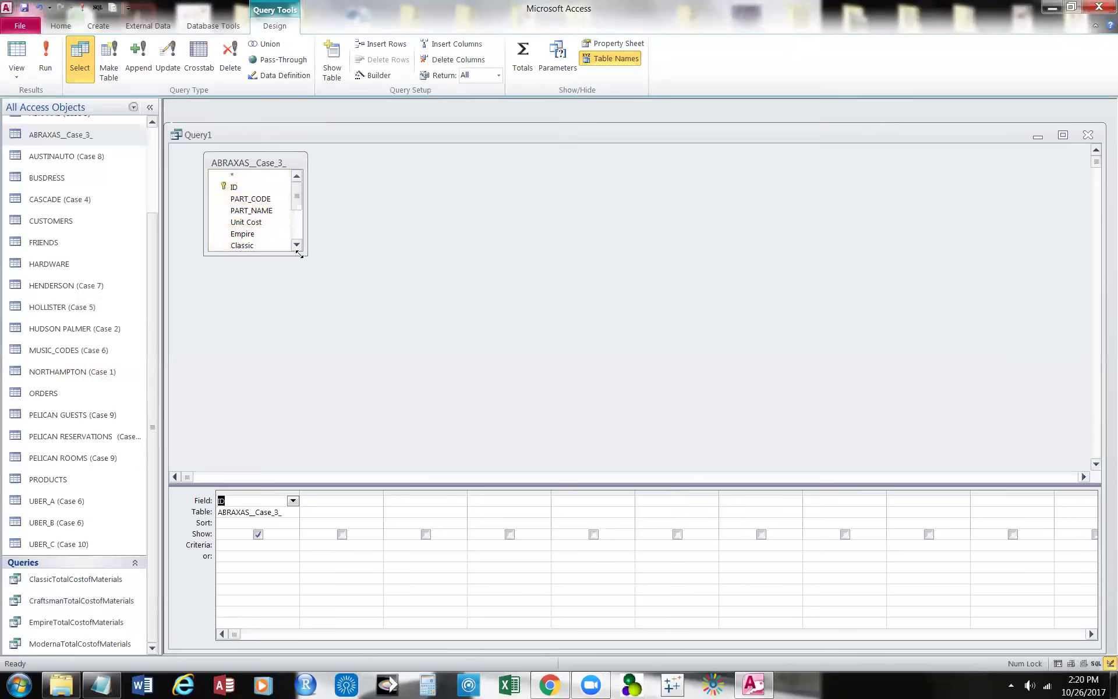
{"action": "left_click_drag", "start_coordinate": [298, 253], "coordinate": [329, 309]}
{"action": "double_click", "coordinate": [256, 199]}
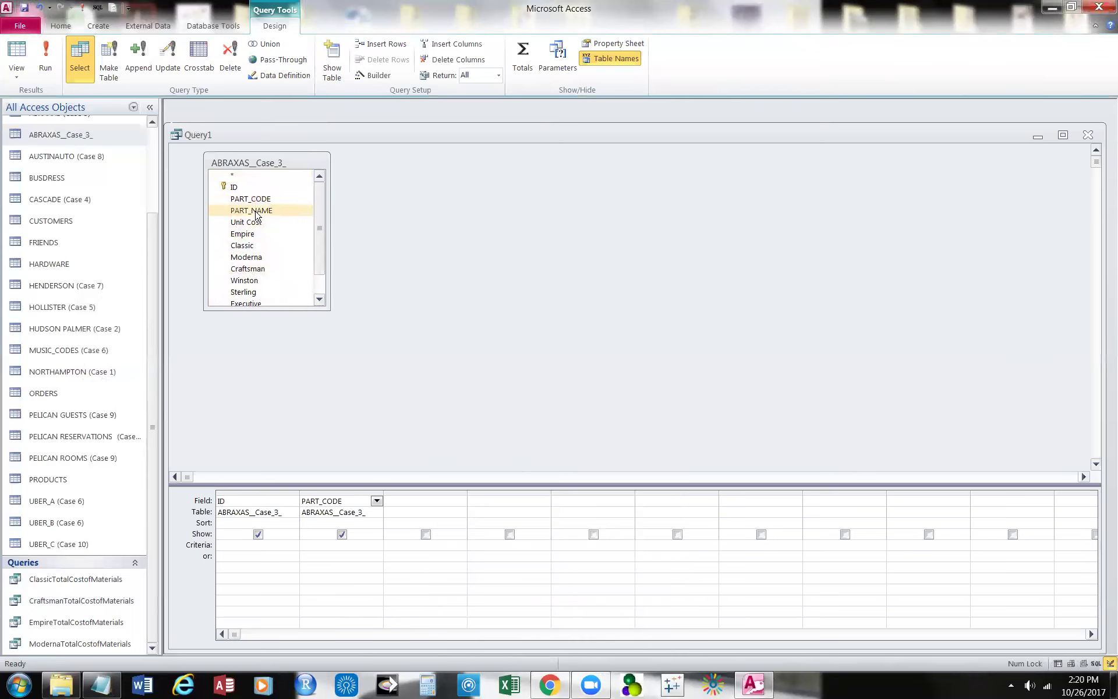
{"action": "double_click", "coordinate": [256, 211]}
{"action": "double_click", "coordinate": [254, 222]}
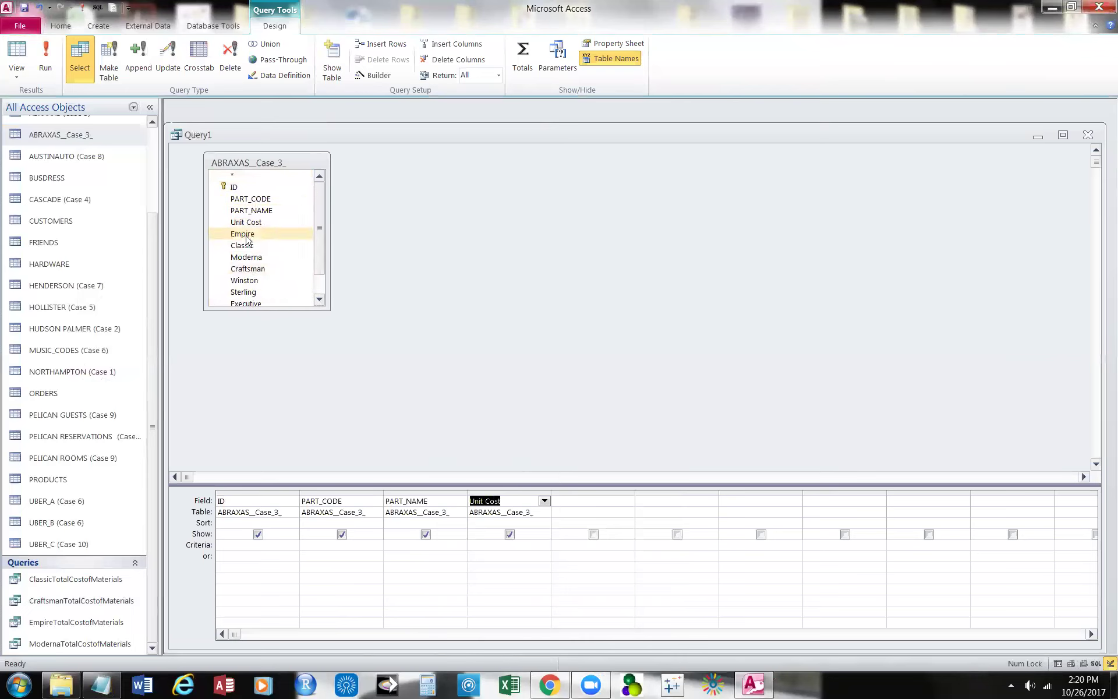
Add the model fields Empire, Classic, Moderna, Craftsman, Winston and Sterling to the query.
{"action": "double_click", "coordinate": [245, 234]}
{"action": "double_click", "coordinate": [242, 245]}
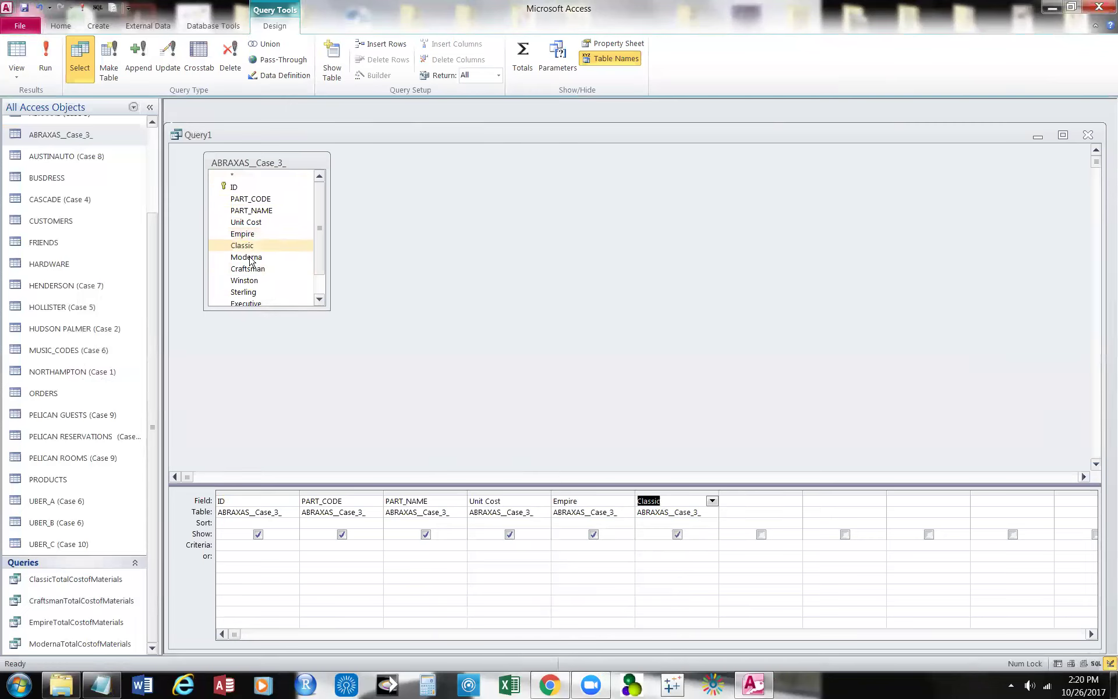
{"action": "double_click", "coordinate": [246, 257]}
{"action": "double_click", "coordinate": [250, 269]}
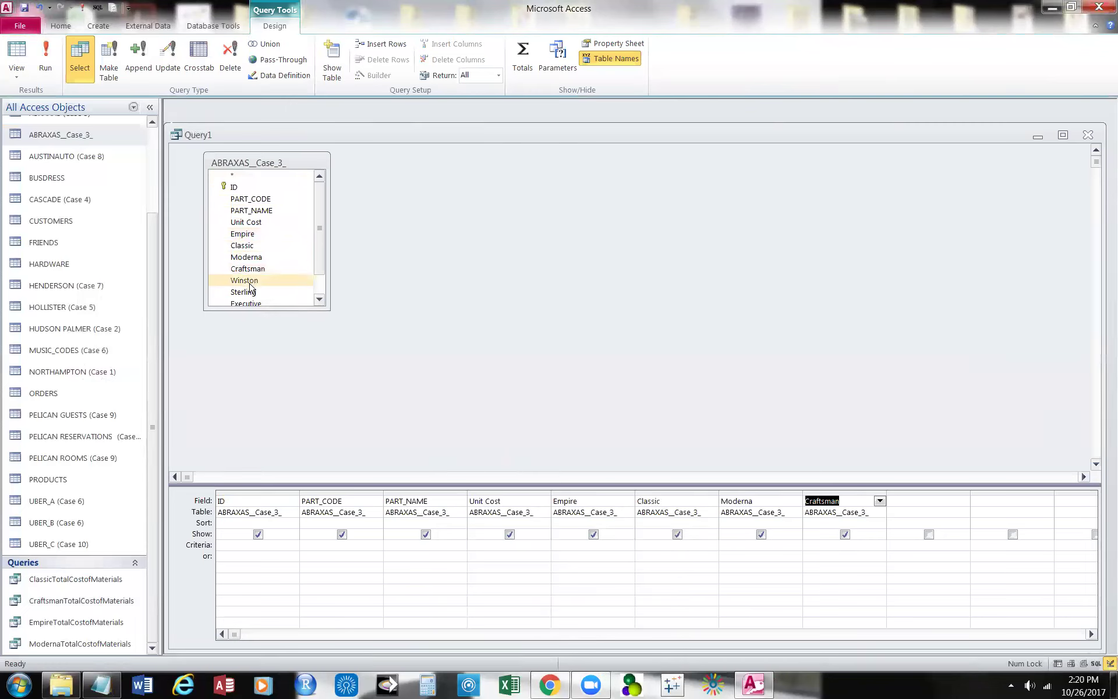
{"action": "double_click", "coordinate": [245, 281]}
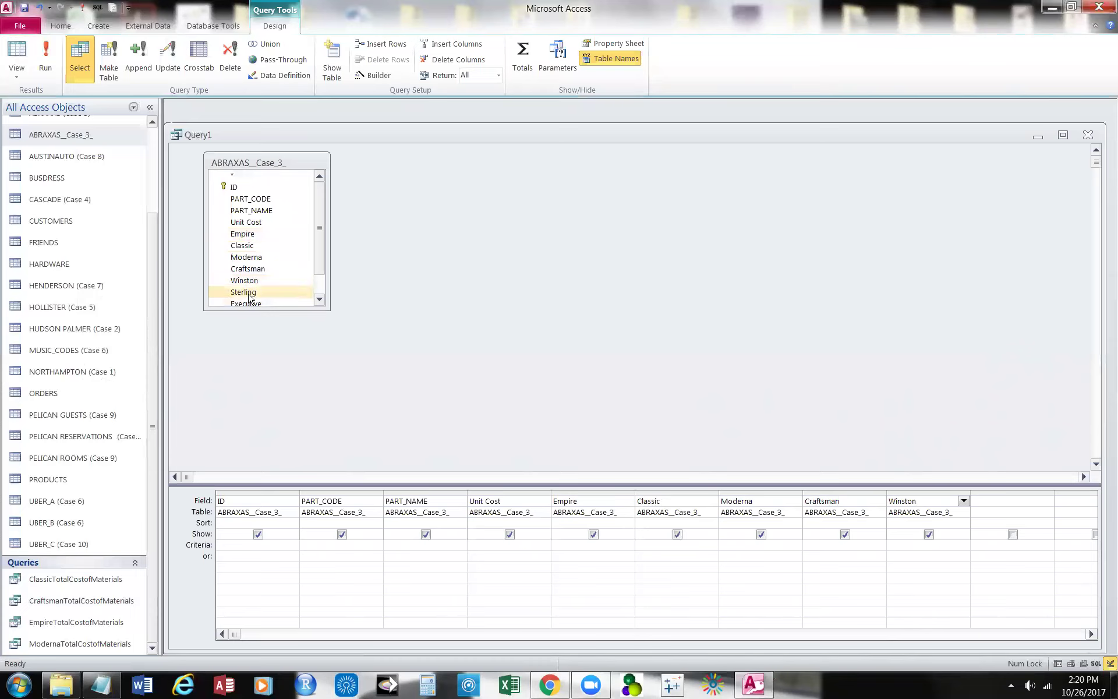
{"action": "double_click", "coordinate": [244, 293]}
Enlarge the table's field list and add the Executive, Charleston and Units in Stock fields to the query.
{"action": "left_click_drag", "start_coordinate": [324, 311], "coordinate": [343, 386]}
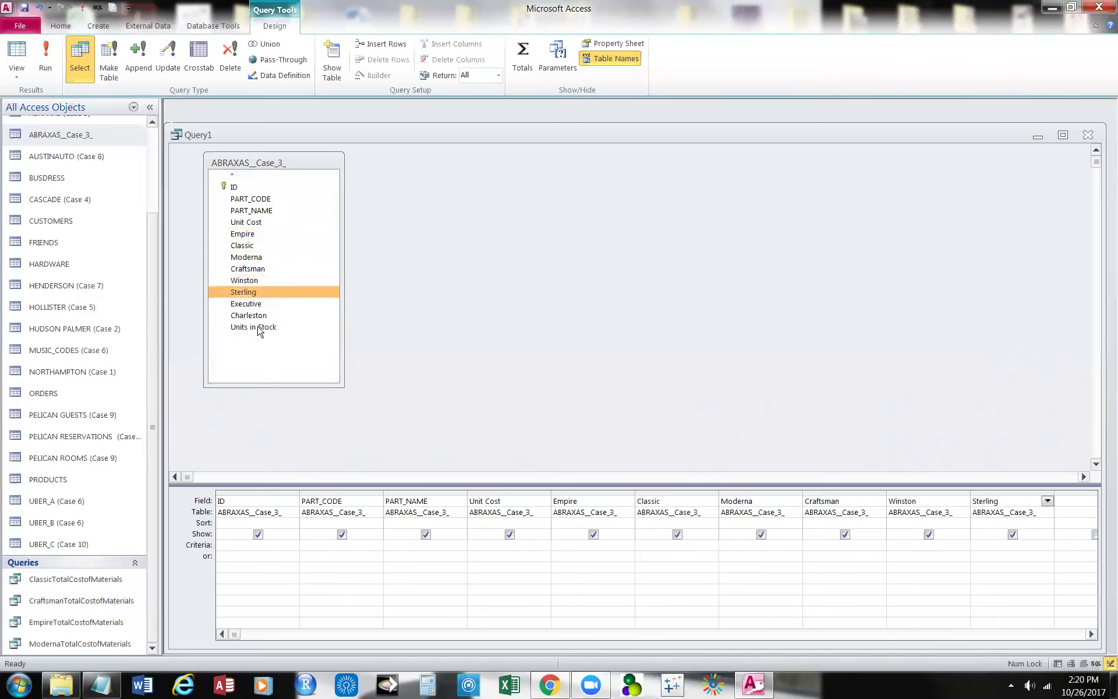
{"action": "left_click", "coordinate": [251, 304]}
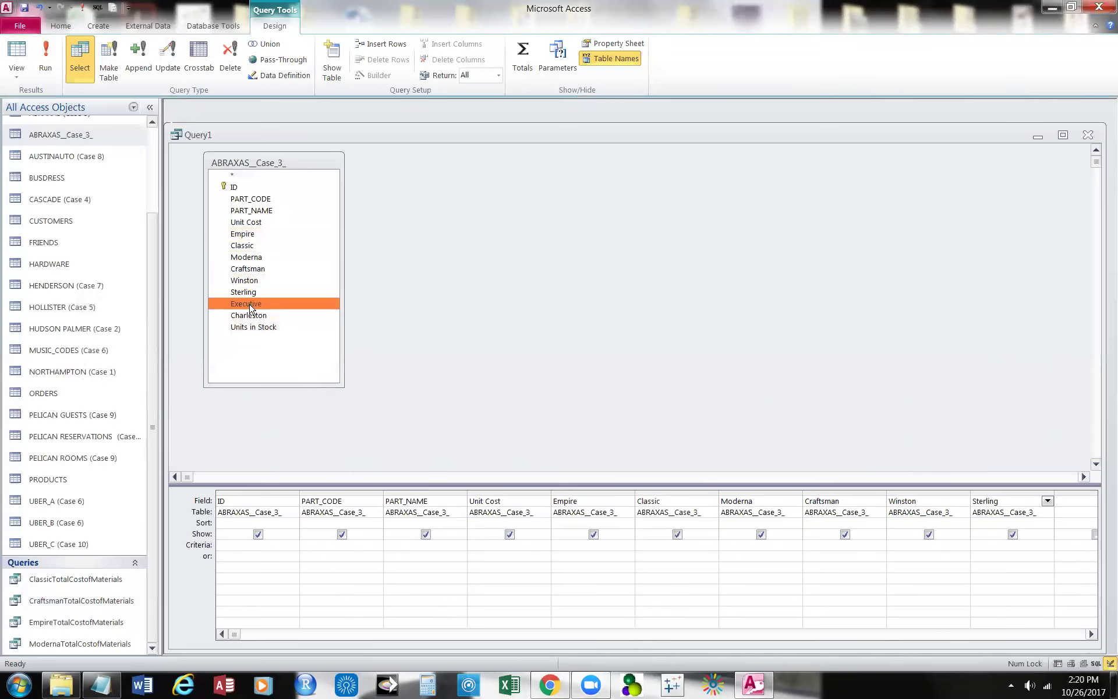
{"action": "double_click", "coordinate": [251, 305]}
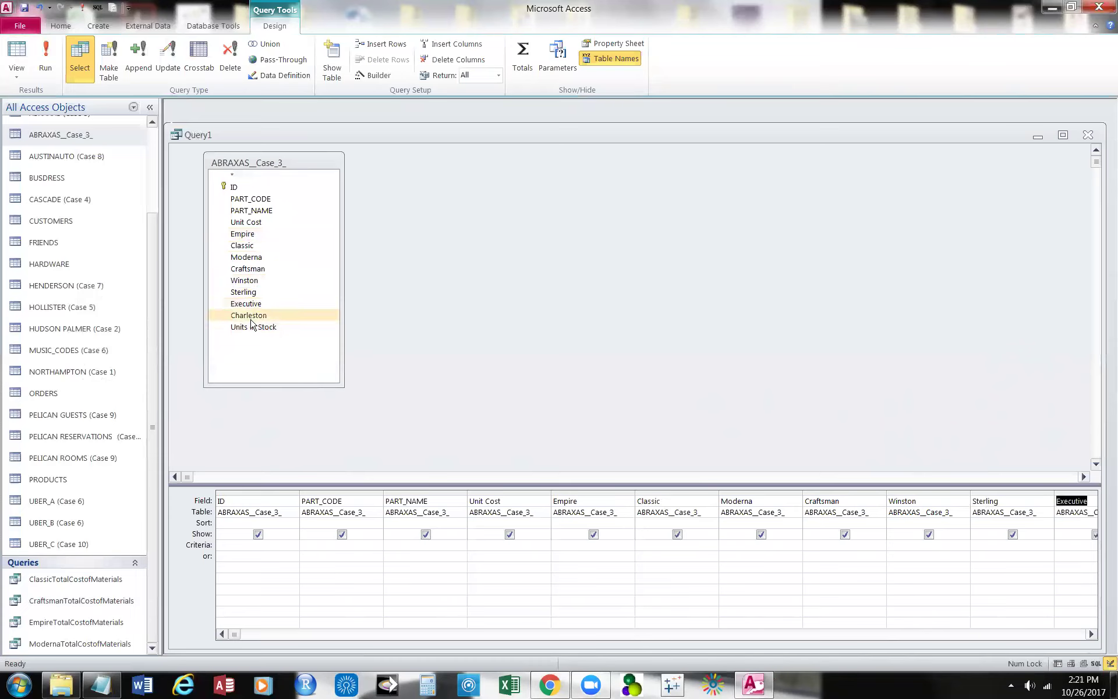
{"action": "double_click", "coordinate": [252, 321]}
{"action": "double_click", "coordinate": [254, 328]}
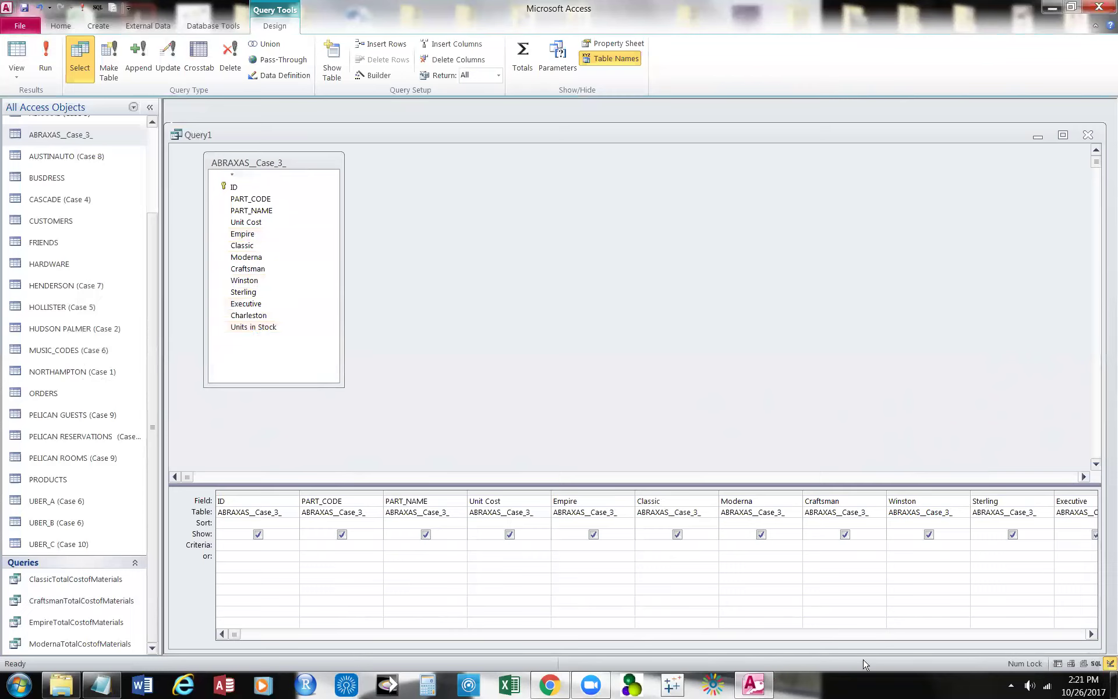
{"action": "left_click", "coordinate": [1092, 635]}
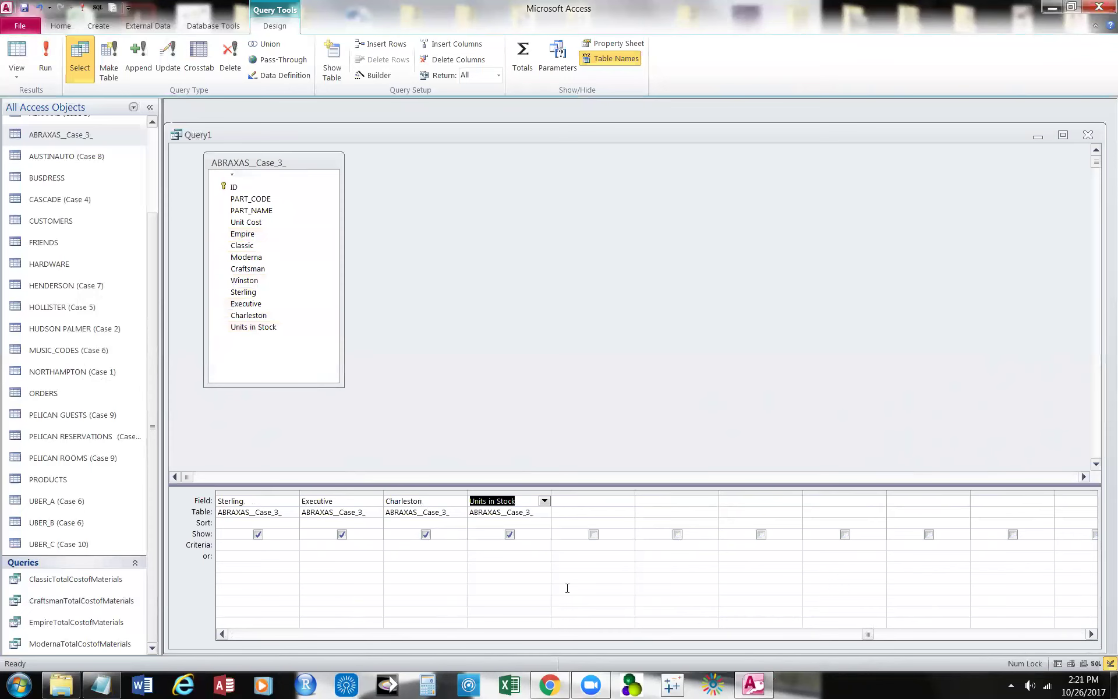
Switch to the Notepad note and rename the TotalDollarsCraftsman expression to TotalDollarsperComponent.
{"action": "left_click", "coordinate": [101, 685]}
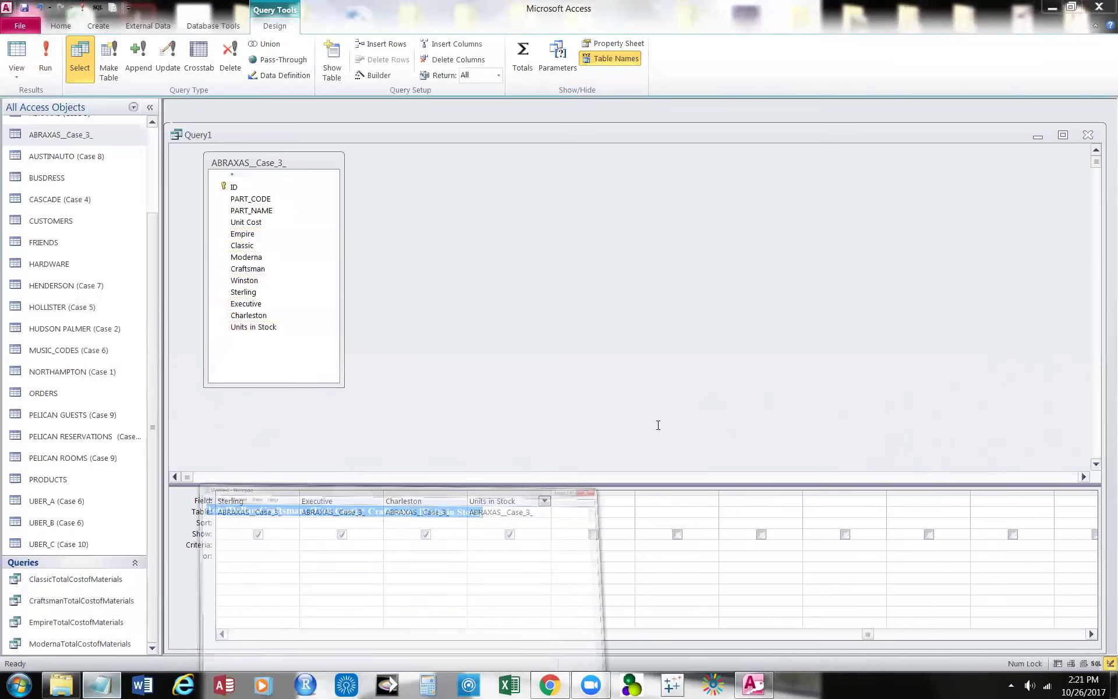
{"action": "left_click", "coordinate": [832, 391]}
{"action": "key", "text": "Return"}
{"action": "key", "text": "Return"}
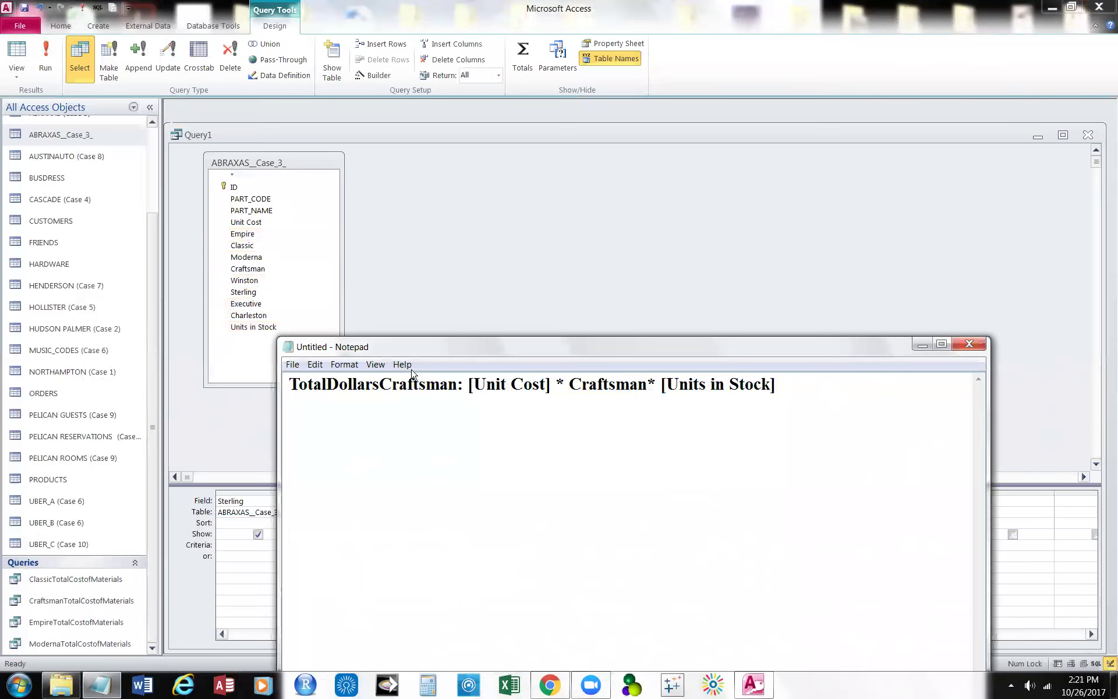
{"action": "left_click", "coordinate": [380, 383]}
{"action": "type", "text": "per"}
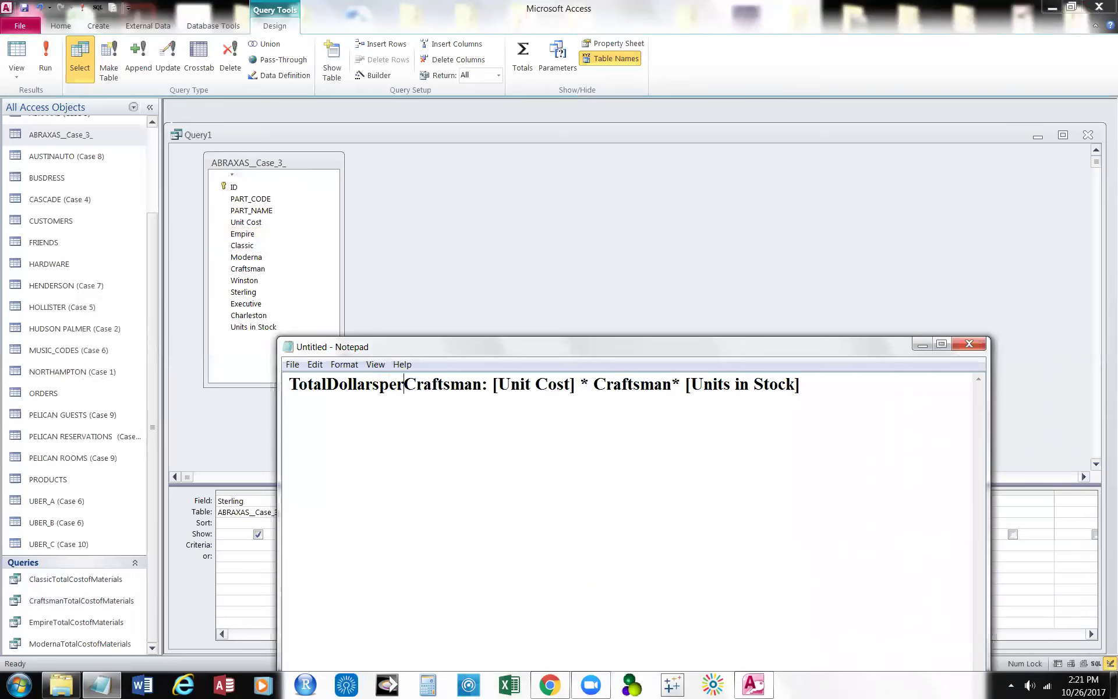
{"action": "type", "text": "Compon"}
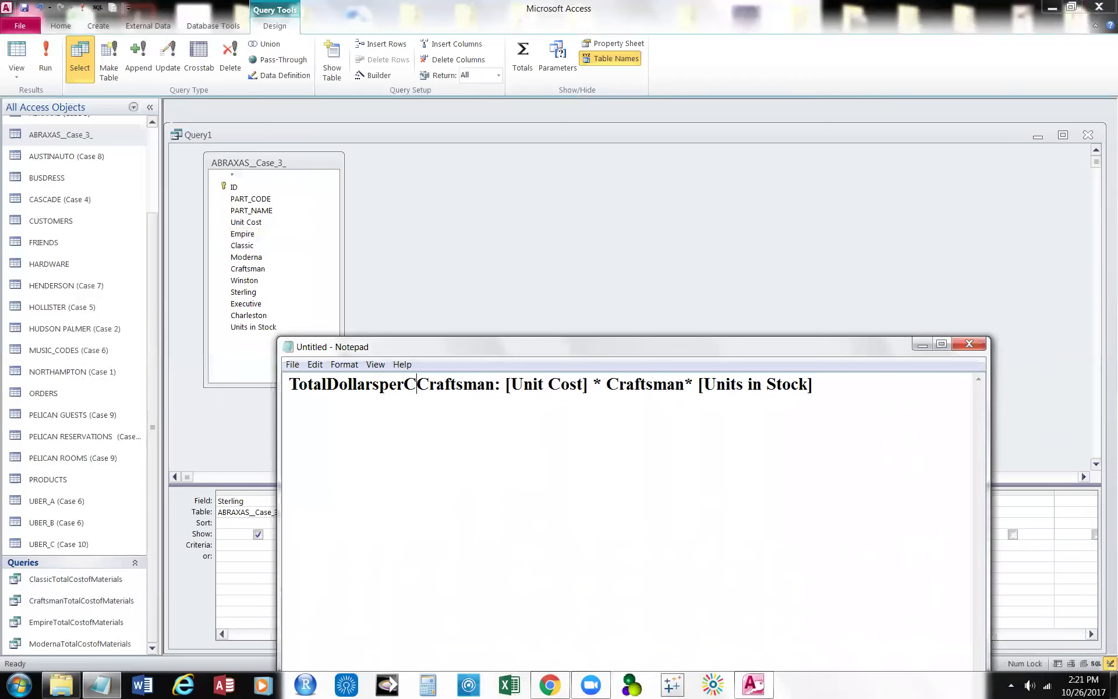
{"action": "type", "text": "ent"}
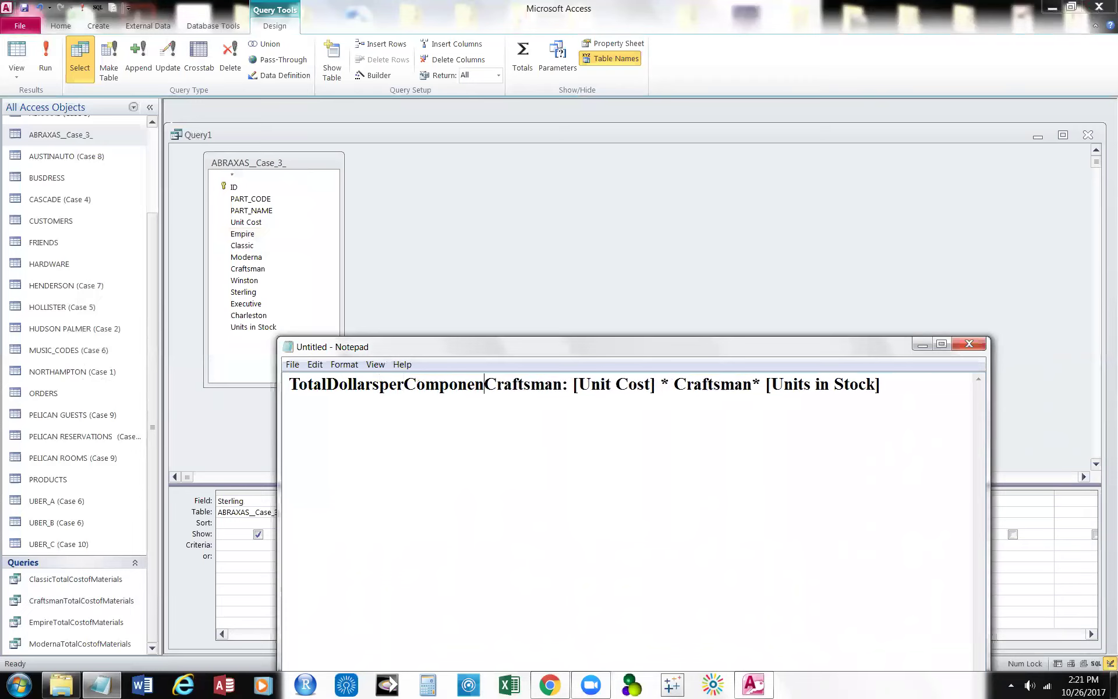
{"action": "key", "text": "Delete"}
{"action": "key", "text": "Delete"}
{"action": "key", "text": "Delete"}
{"action": "key", "text": "Delete"}
{"action": "key", "text": "Delete"}
{"action": "key", "text": "Delete"}
{"action": "key", "text": "Delete"}
{"action": "key", "text": "Delete"}
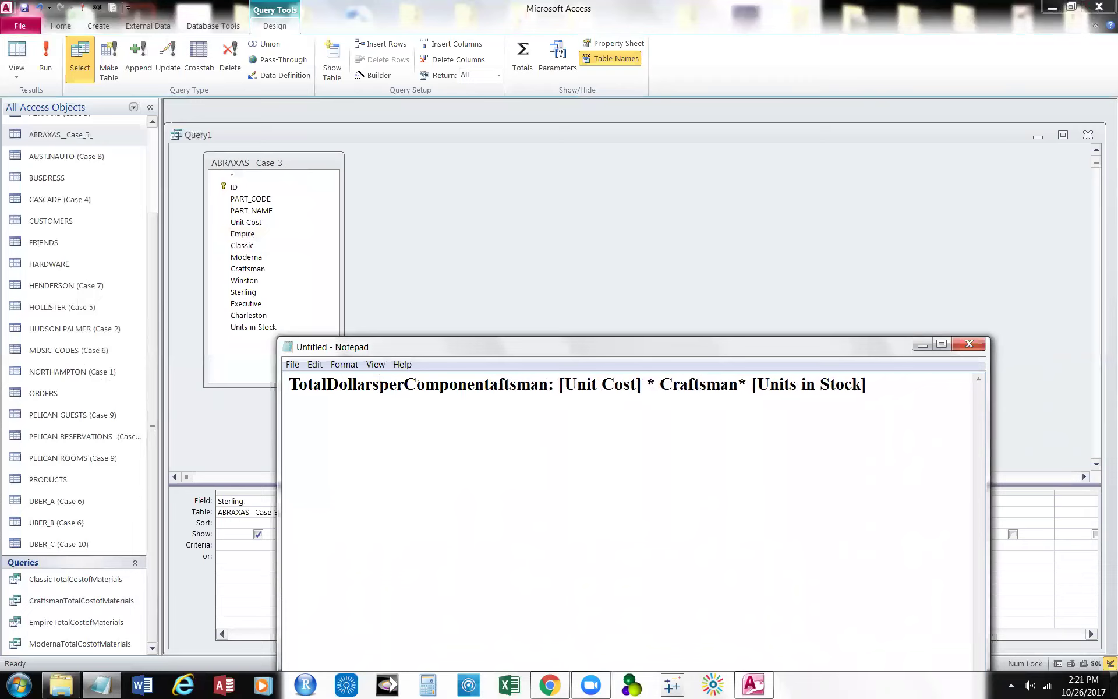
{"action": "key", "text": "Delete"}
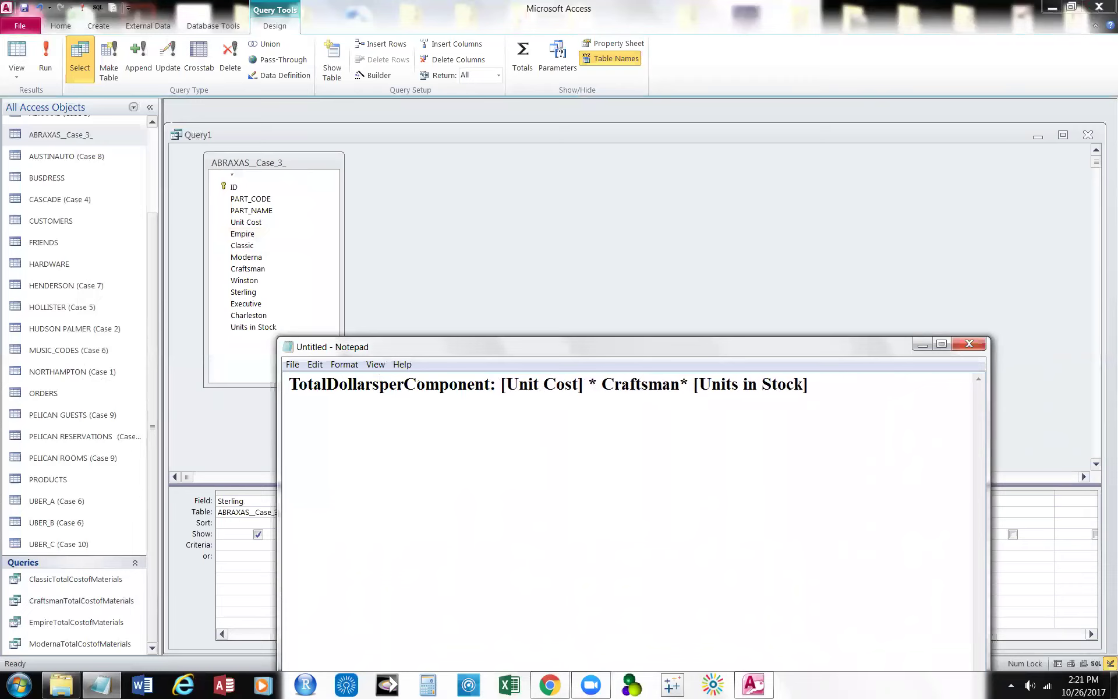
Remove the Craftsman multiplier so the Notepad expression reads [Unit Cost] * [Units in Stock].
{"action": "left_click", "coordinate": [601, 385]}
{"action": "key", "text": "Delete"}
{"action": "key", "text": "Delete"}
{"action": "key", "text": "Delete"}
{"action": "key", "text": "Delete"}
{"action": "key", "text": "Delete"}
{"action": "key", "text": "Delete"}
{"action": "key", "text": "Delete"}
{"action": "key", "text": "Delete"}
{"action": "key", "text": "Delete"}
{"action": "key", "text": "Delete"}
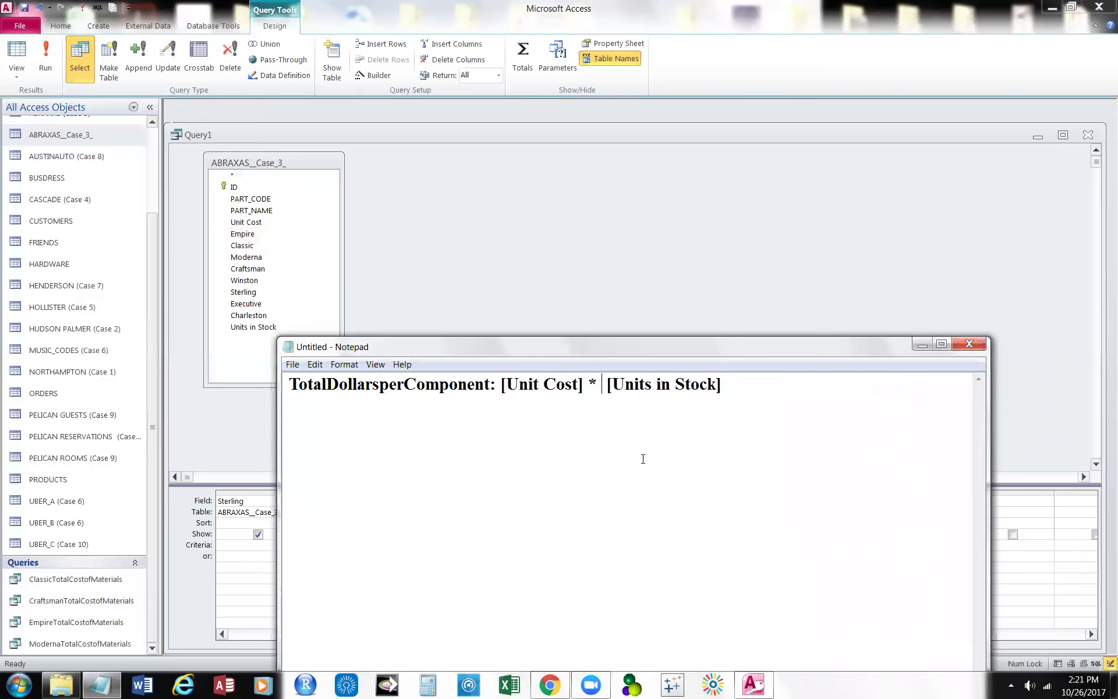
{"action": "key", "text": "Delete"}
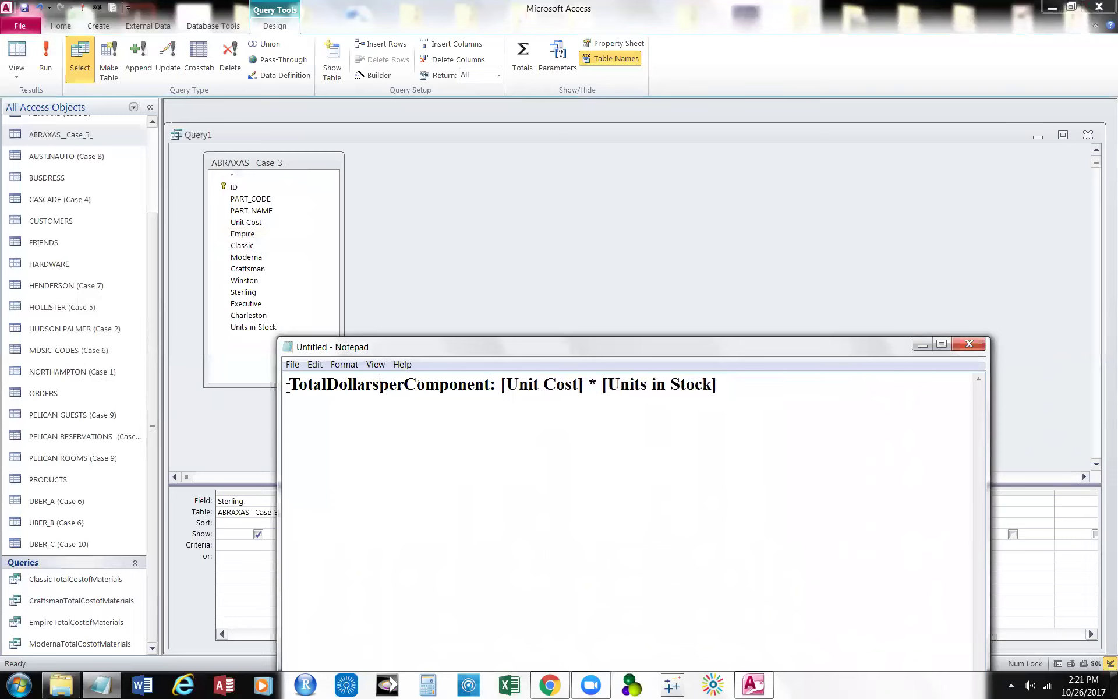
Copy the Notepad expression TotalDollarsperComponent: [Unit Cost] * [Units in Stock] into the Access query's empty field after Units in Stock.
{"action": "key", "text": "ctrl+a"}
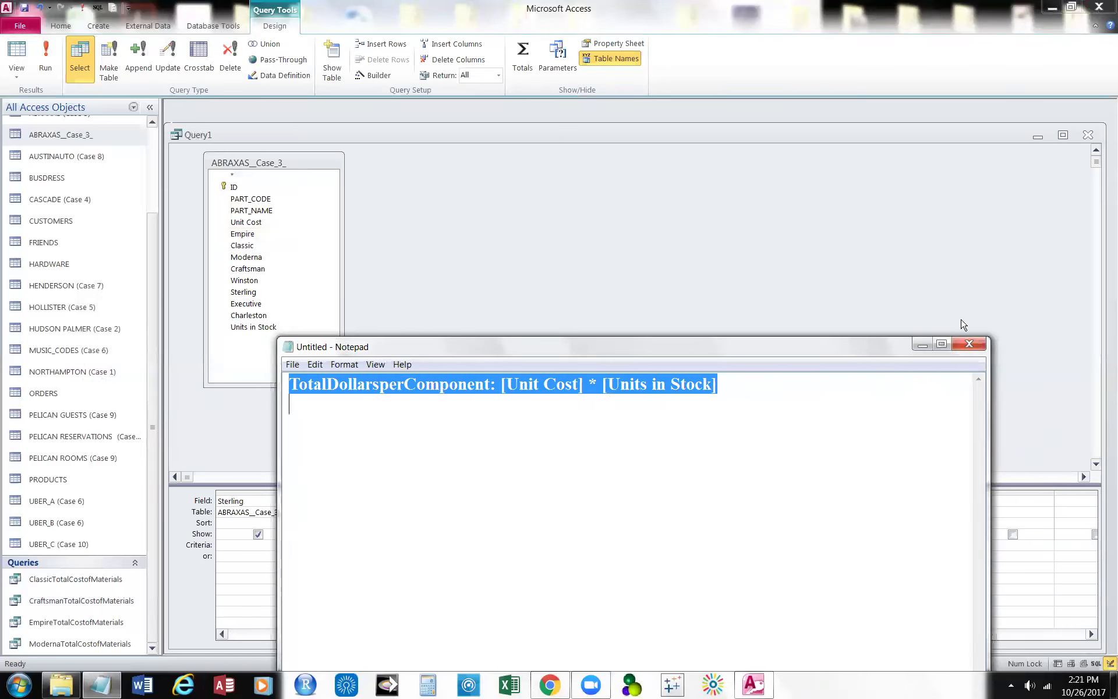
{"action": "left_click", "coordinate": [922, 344]}
{"action": "left_click", "coordinate": [579, 504]}
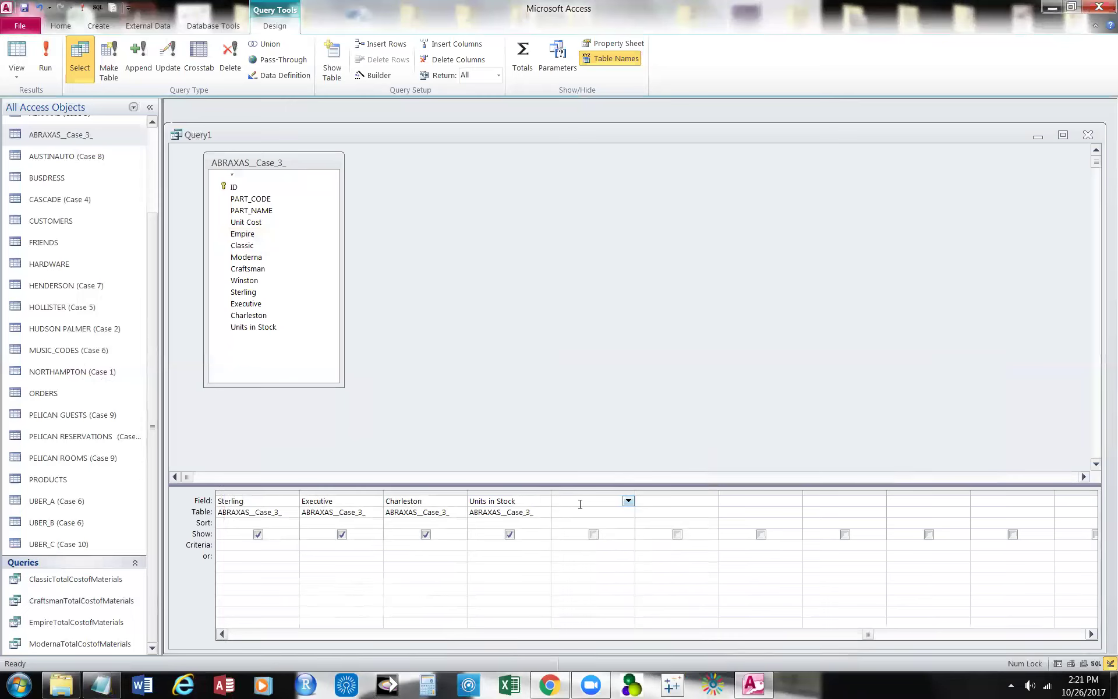
{"action": "type", "text": "[Units in Stock]"}
Display the query results in Datasheet View and widen the TotalDollarsperComponent column to fit its full heading.
{"action": "left_click_drag", "start_coordinate": [868, 635], "coordinate": [303, 638]}
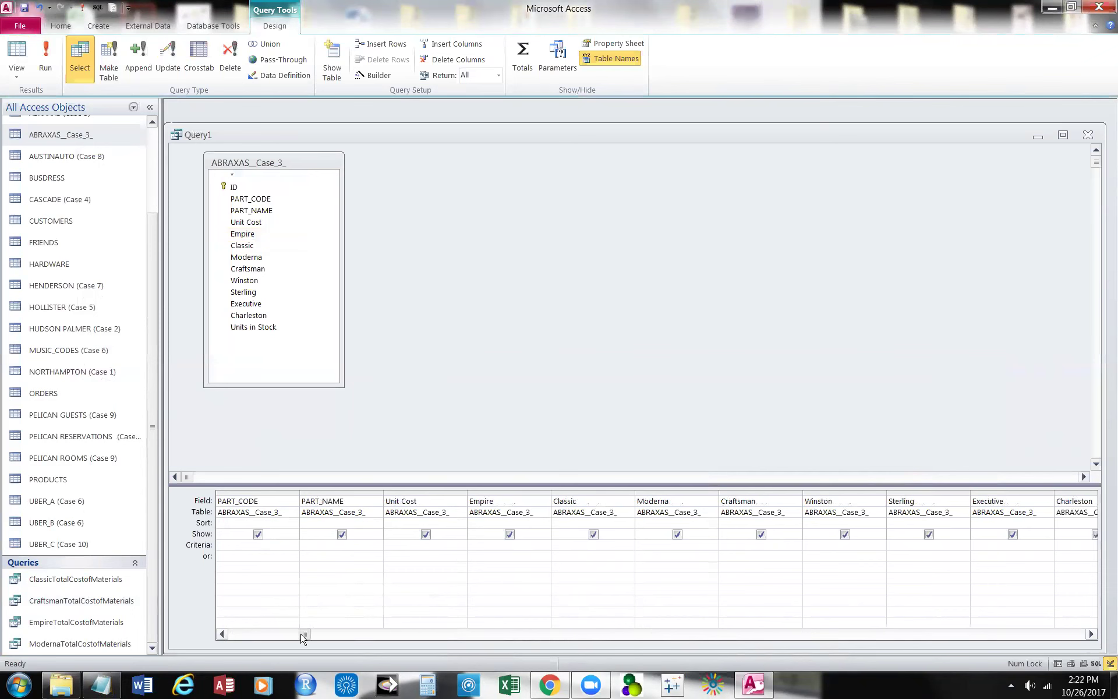
{"action": "left_click", "coordinate": [17, 51]}
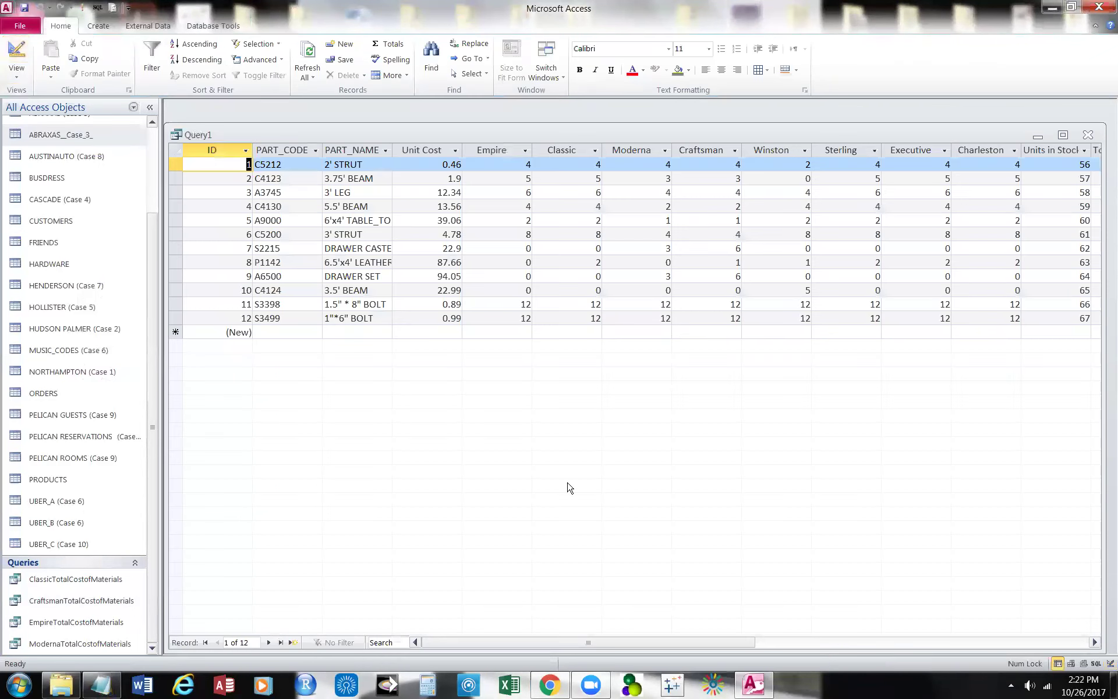
{"action": "left_click_drag", "start_coordinate": [572, 644], "coordinate": [699, 644]}
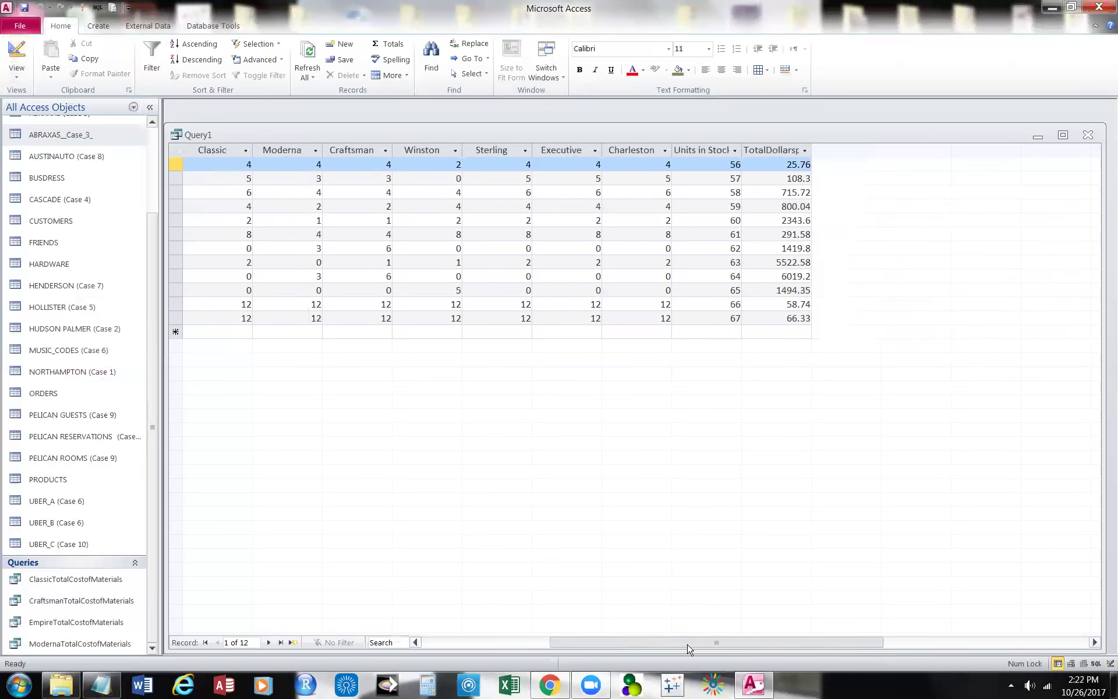
{"action": "left_click_drag", "start_coordinate": [810, 150], "coordinate": [914, 152]}
{"action": "left_click_drag", "start_coordinate": [783, 642], "coordinate": [598, 616]}
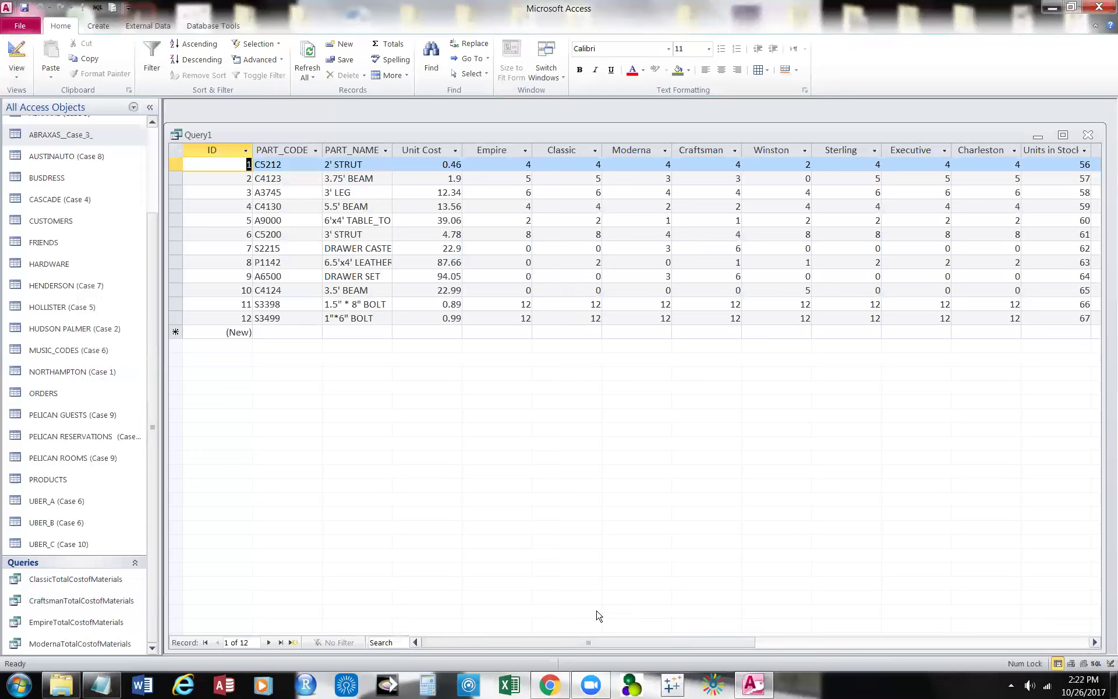
Save the query as InventoryInvestment.
{"action": "right_click", "coordinate": [210, 138]}
{"action": "left_click", "coordinate": [241, 143]}
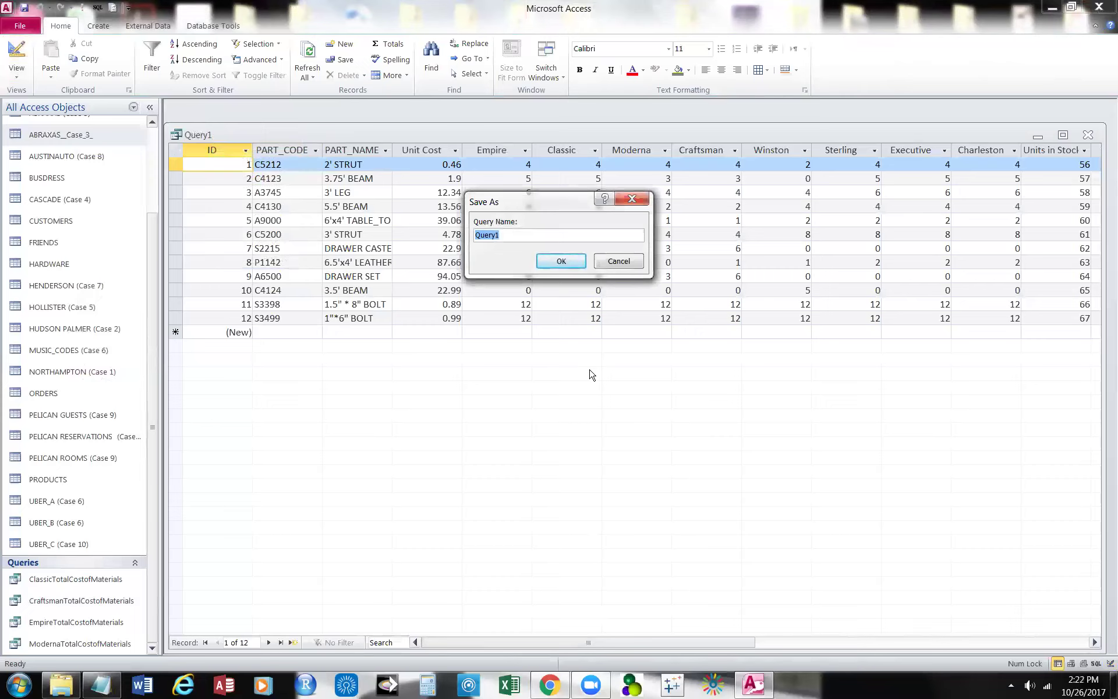
{"action": "key", "text": "BackSpace"}
{"action": "type", "text": "ventoryInvestment"}
{"action": "left_click", "coordinate": [559, 262]}
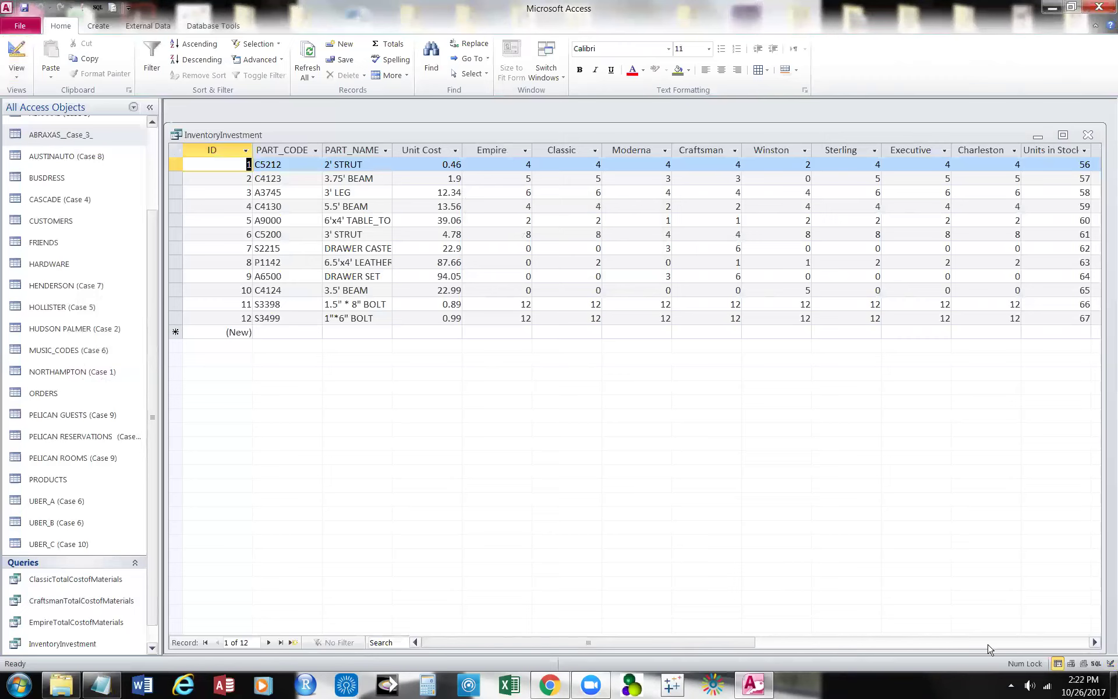
Add a Totals row that sums the TotalDollarsperComponent column and close the query, saving the change.
{"action": "left_click_drag", "start_coordinate": [696, 643], "coordinate": [931, 643]}
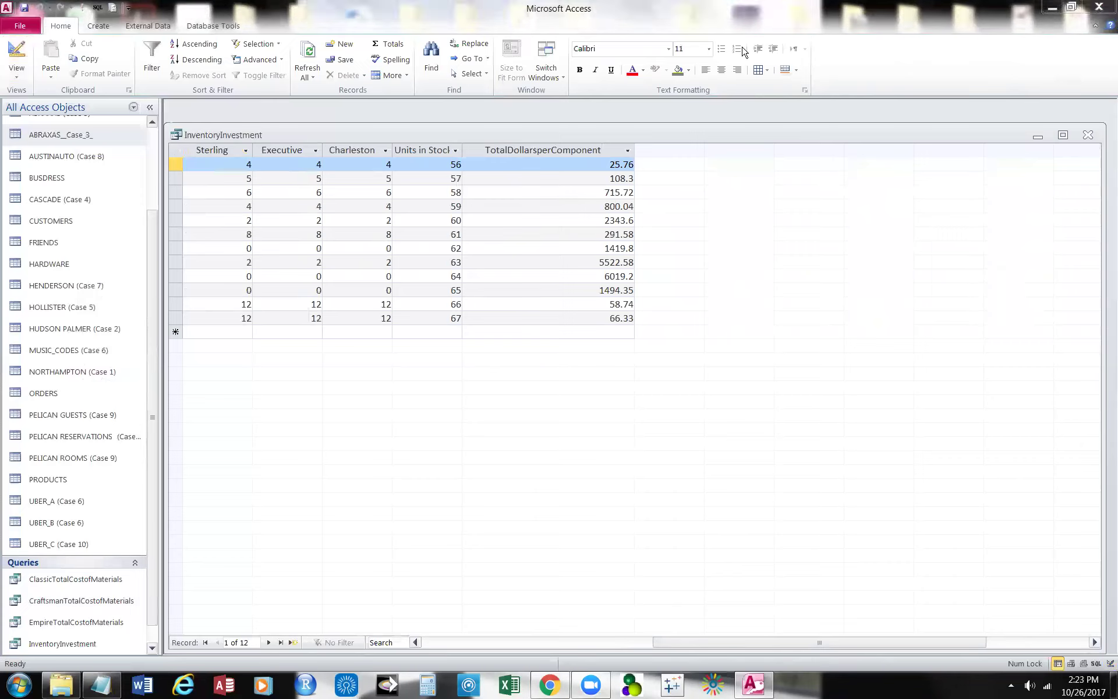
{"action": "left_click", "coordinate": [491, 333]}
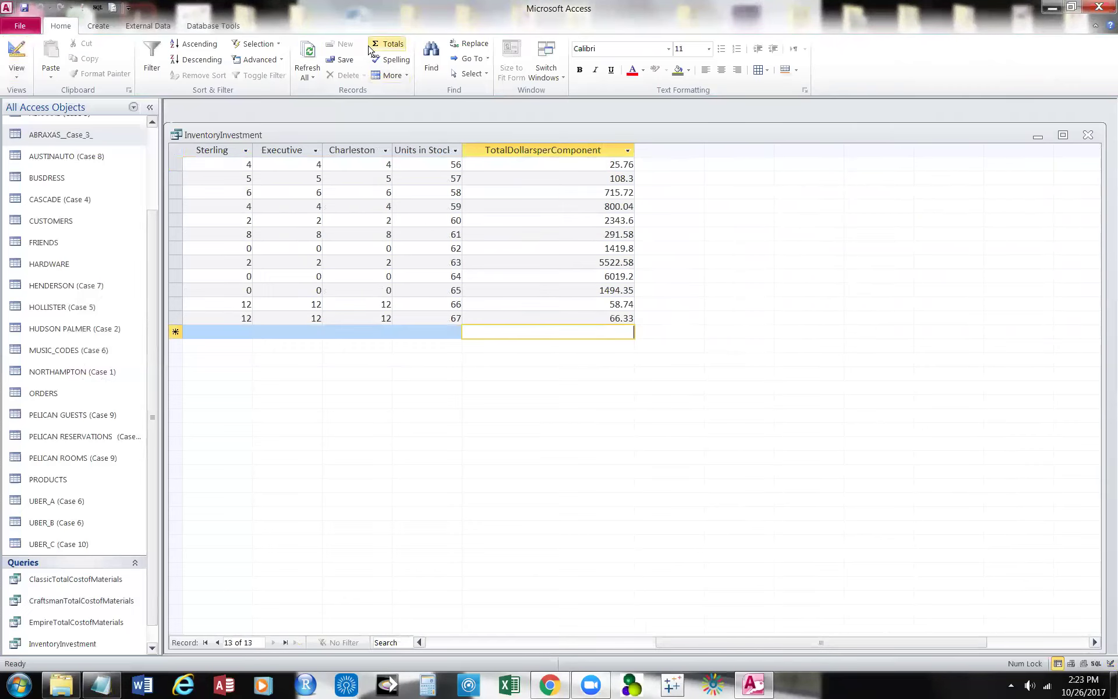
{"action": "left_click", "coordinate": [394, 45]}
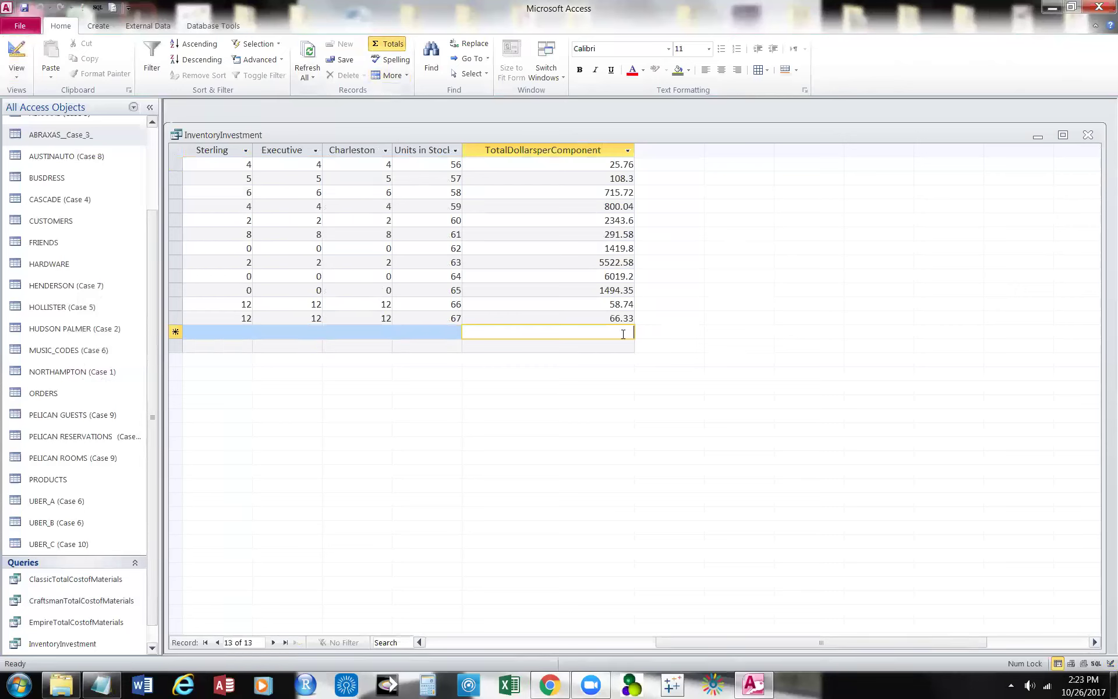
{"action": "left_click", "coordinate": [541, 345]}
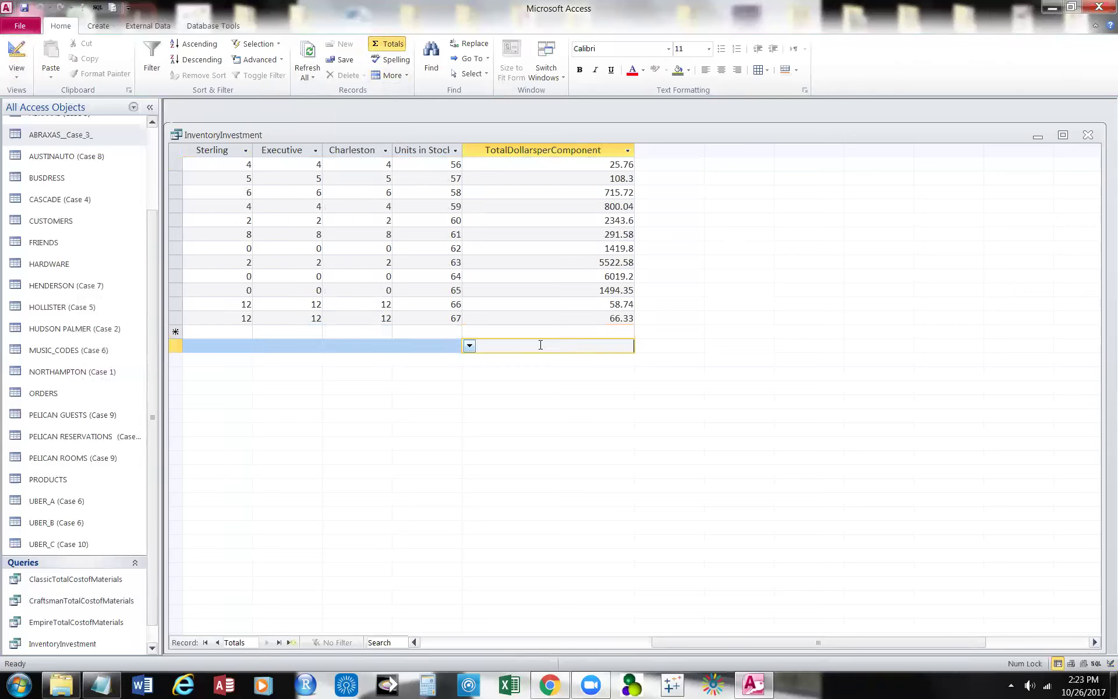
{"action": "left_click", "coordinate": [470, 346]}
{"action": "left_click", "coordinate": [469, 373]}
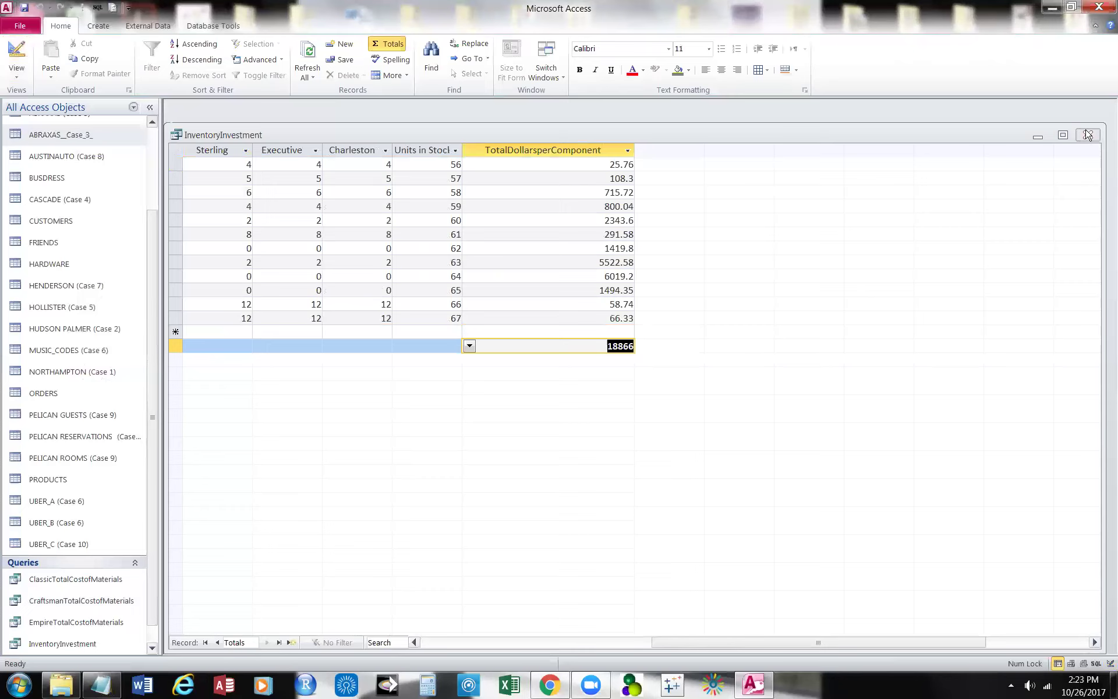
{"action": "left_click", "coordinate": [1088, 135]}
{"action": "left_click", "coordinate": [498, 379]}
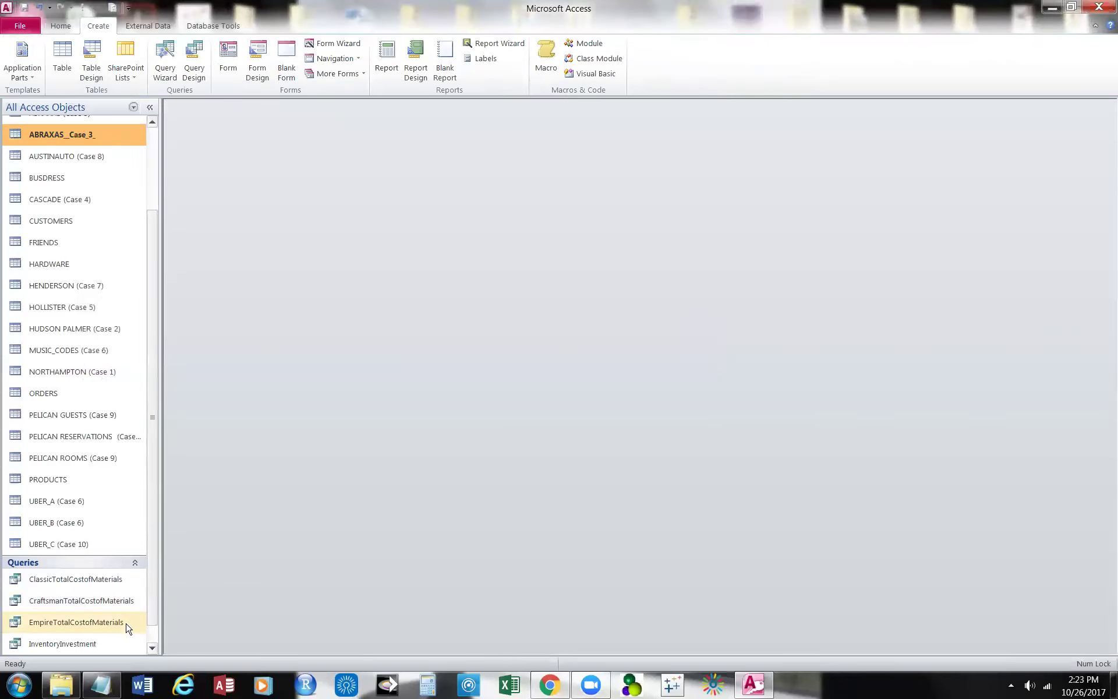
Reopen the InventoryInvestment query and switch it to Design View.
{"action": "right_click", "coordinate": [93, 643]}
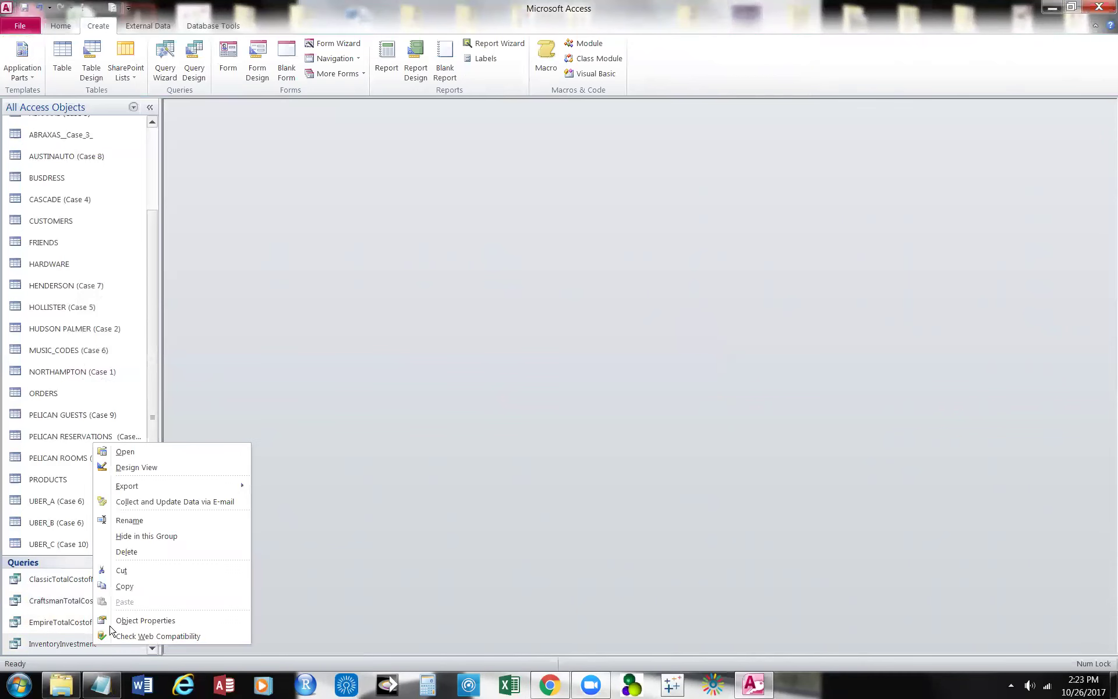
{"action": "left_click", "coordinate": [154, 460]}
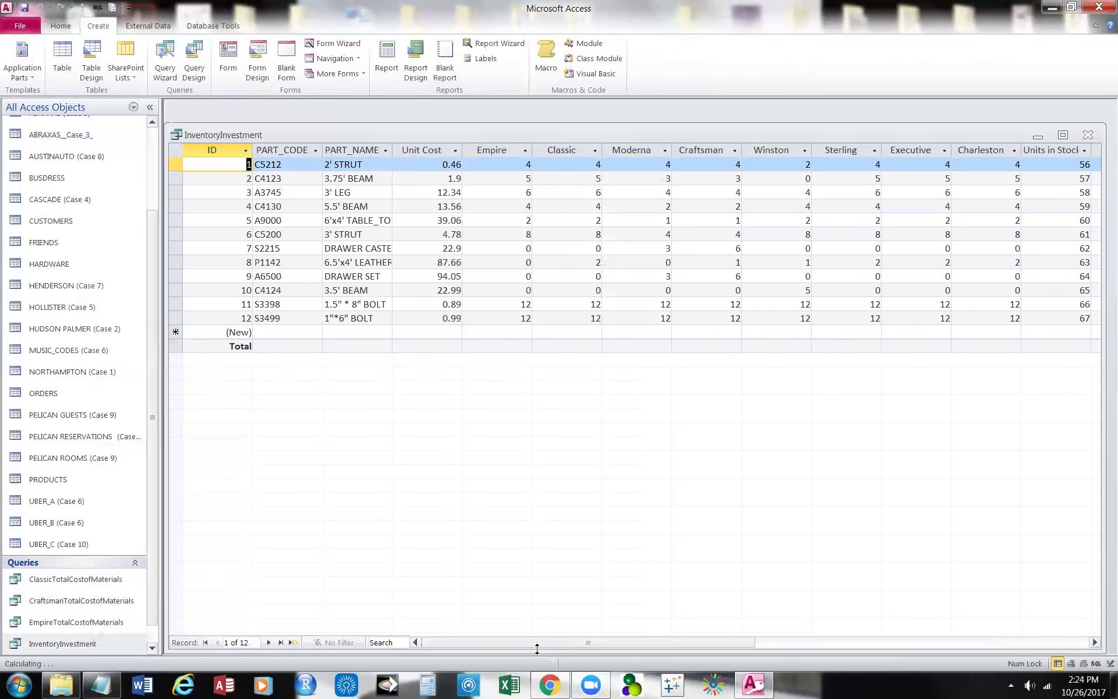
{"action": "left_click_drag", "start_coordinate": [456, 643], "coordinate": [428, 639]}
{"action": "right_click", "coordinate": [205, 130]}
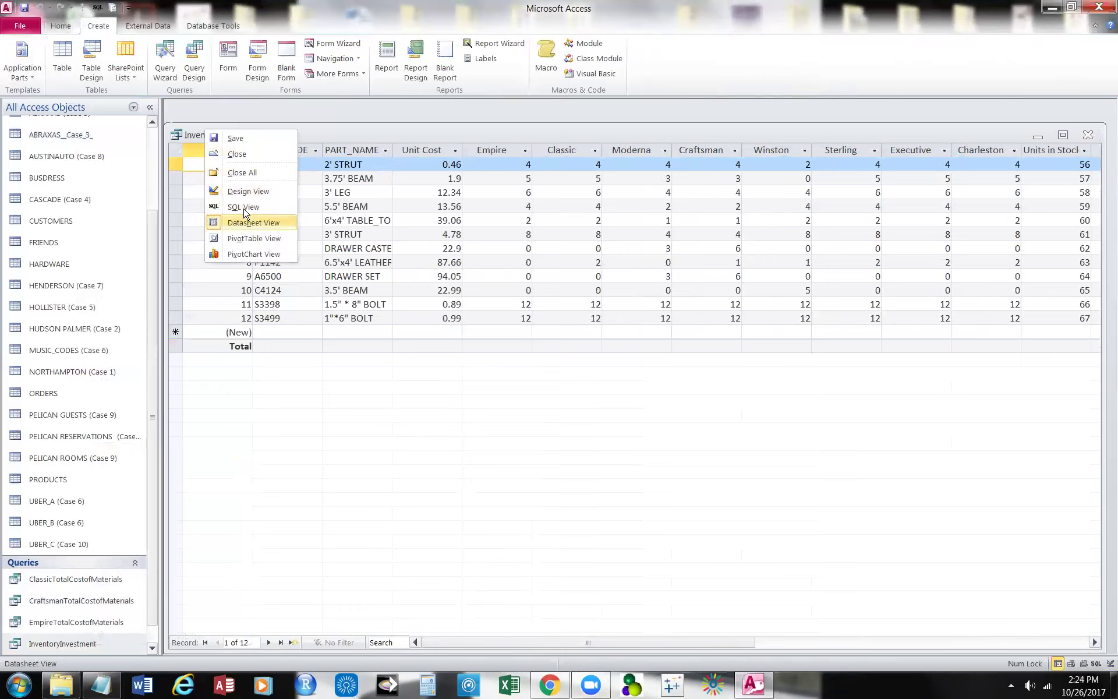
{"action": "left_click", "coordinate": [254, 192]}
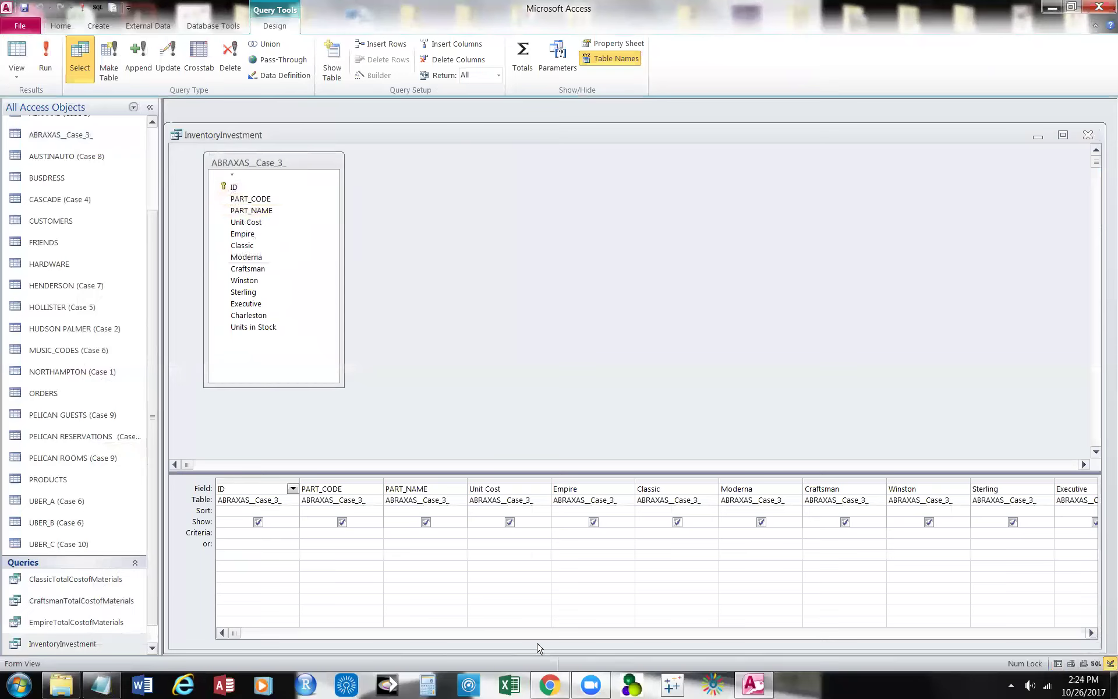
Hide the Empire, Classic, Moderna, Craftsman, Winston and Sterling fields from the query results.
{"action": "left_click", "coordinate": [593, 522]}
{"action": "left_click", "coordinate": [677, 522]}
{"action": "left_click", "coordinate": [761, 521]}
{"action": "left_click", "coordinate": [845, 521]}
{"action": "left_click", "coordinate": [929, 522]}
{"action": "left_click", "coordinate": [1012, 521]}
Hide the Executive and Charleston fields from the results, keeping Units in Stock and TotalDollarsperComponent shown.
{"action": "left_click", "coordinate": [1092, 633]}
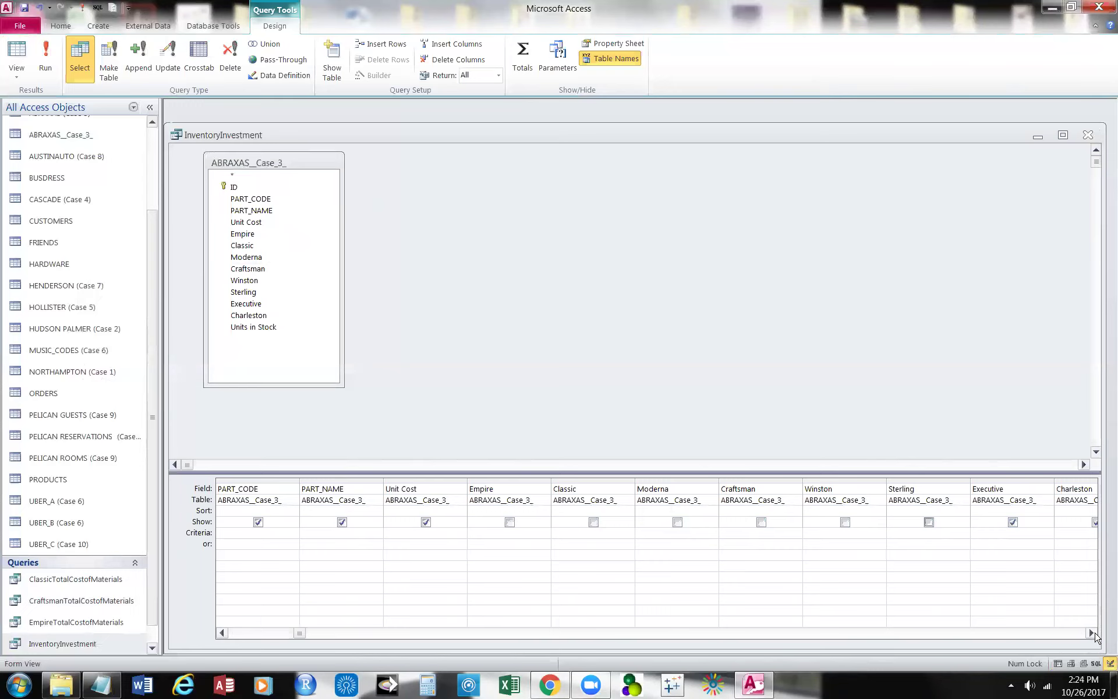
{"action": "left_click", "coordinate": [1013, 522]}
{"action": "left_click", "coordinate": [1091, 633]}
{"action": "left_click", "coordinate": [1012, 522]}
{"action": "left_click", "coordinate": [1091, 633]}
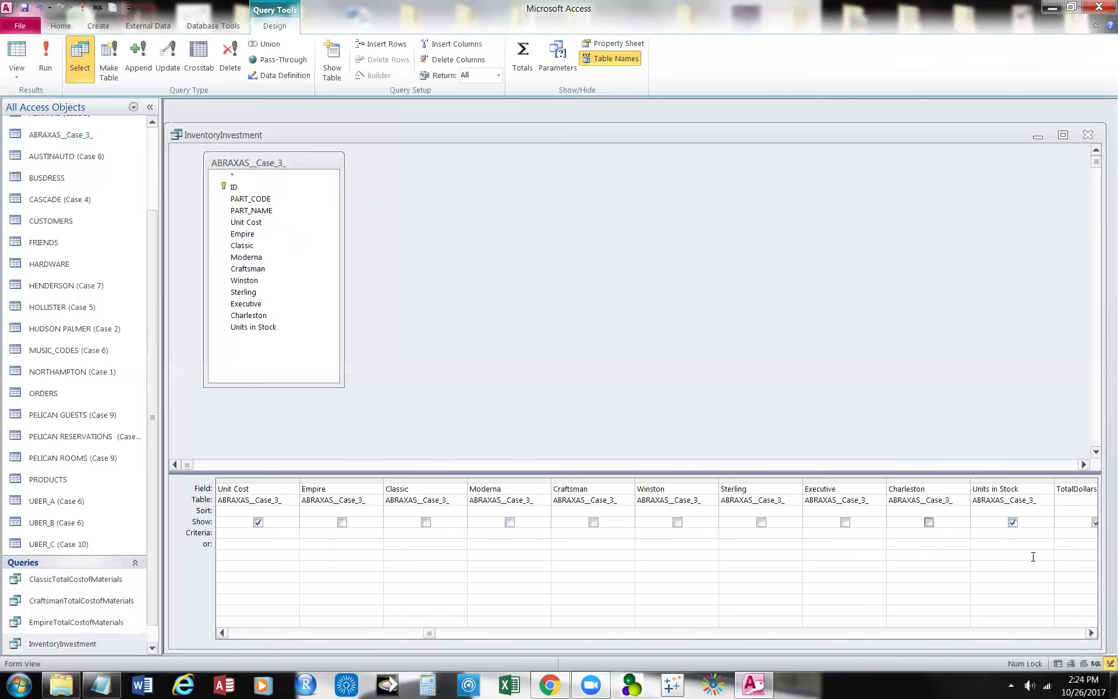
{"action": "left_click", "coordinate": [1091, 633]}
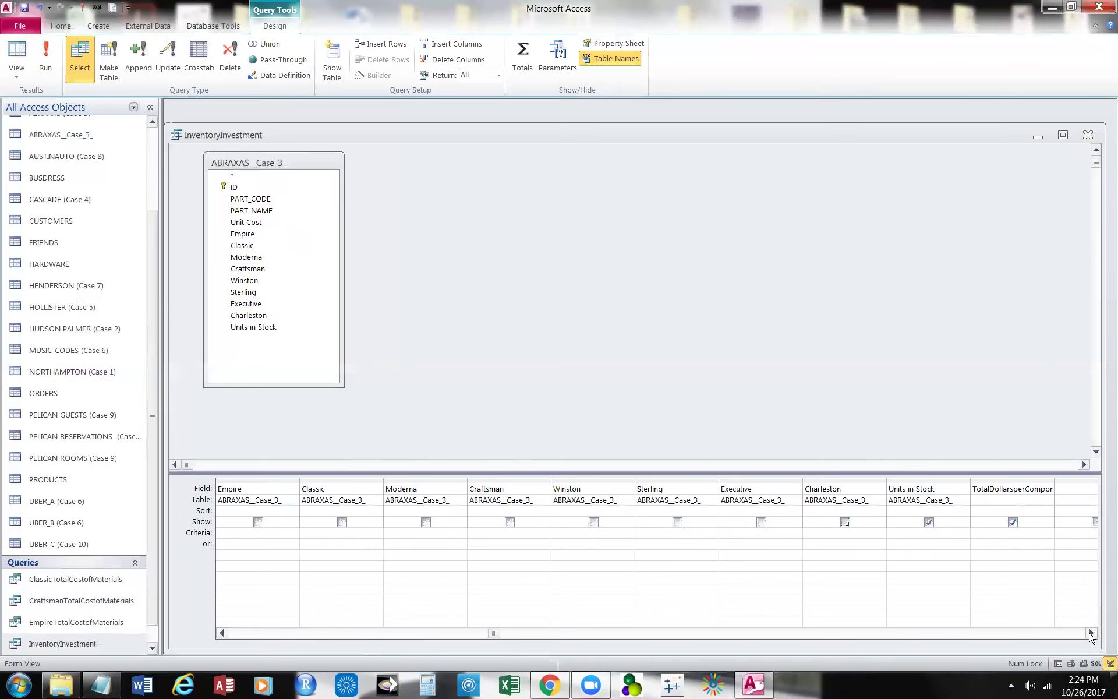
{"action": "left_click", "coordinate": [380, 634]}
{"action": "left_click", "coordinate": [378, 634]}
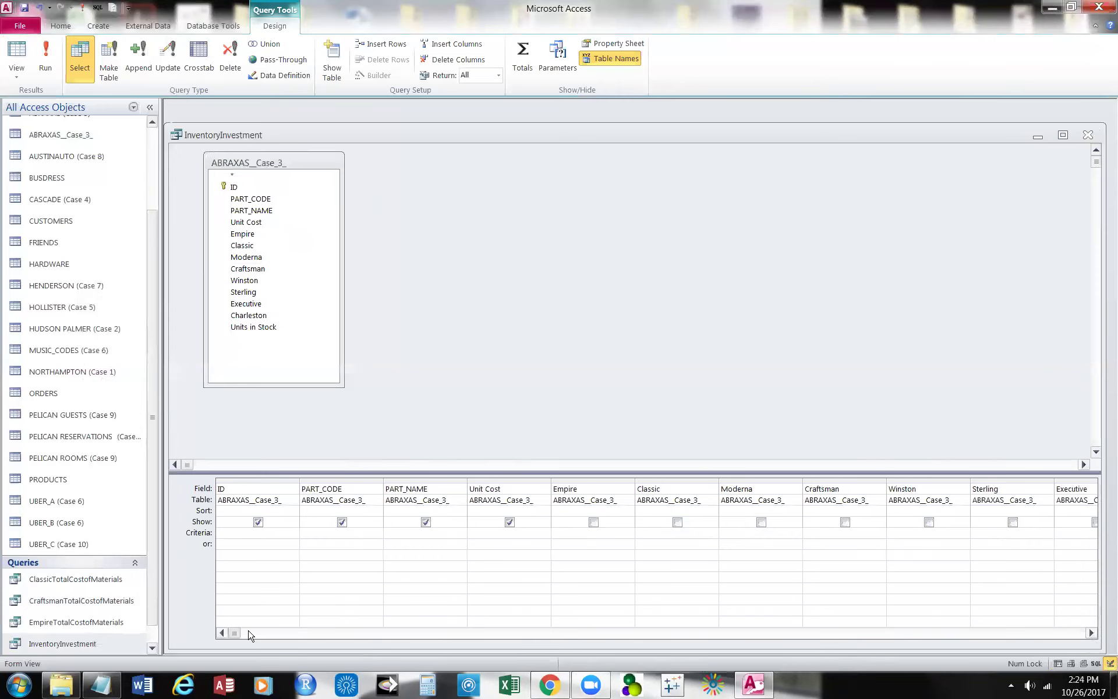
Display the InventoryInvestment query in Datasheet View and save it.
{"action": "left_click", "coordinate": [17, 57]}
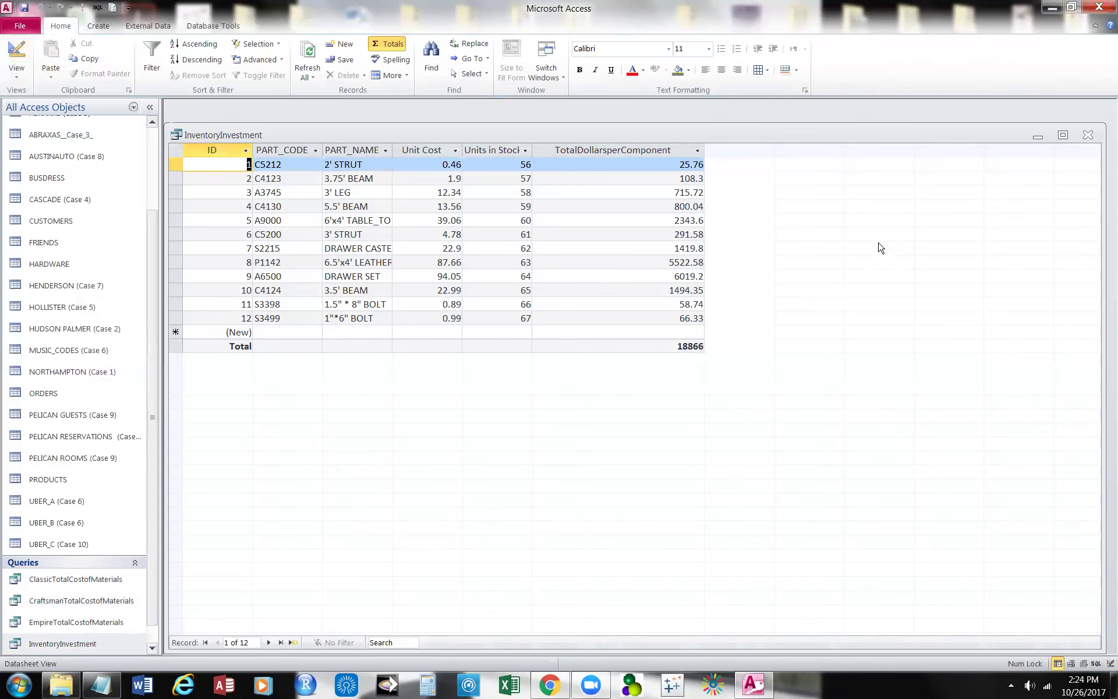
{"action": "right_click", "coordinate": [219, 136]}
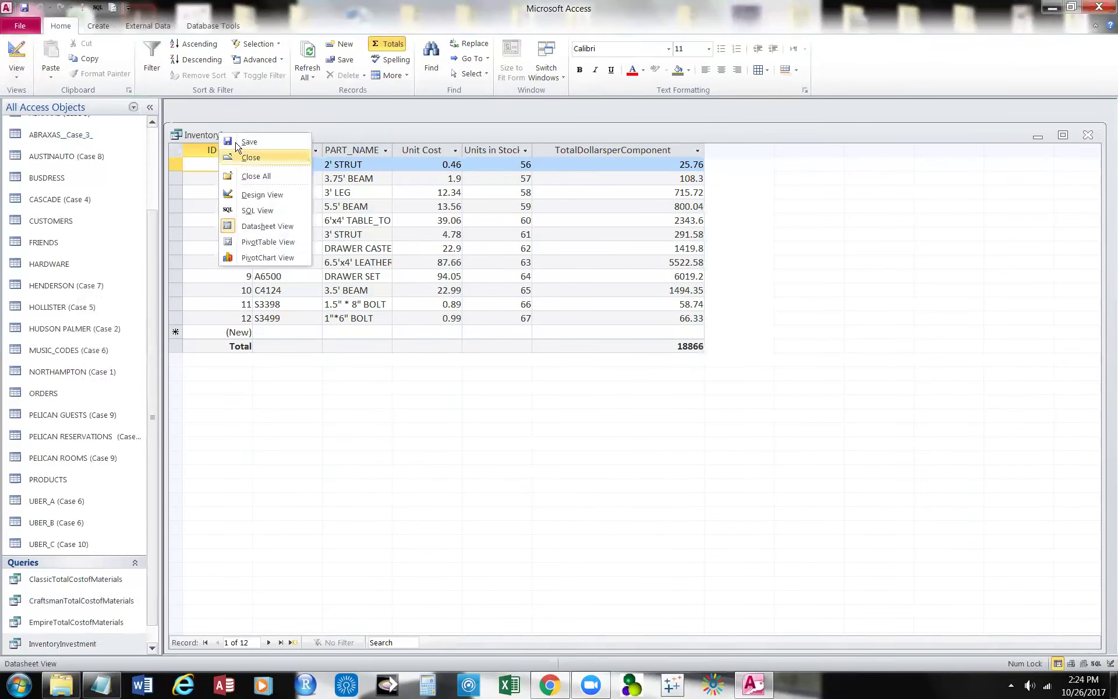
{"action": "left_click", "coordinate": [332, 211]}
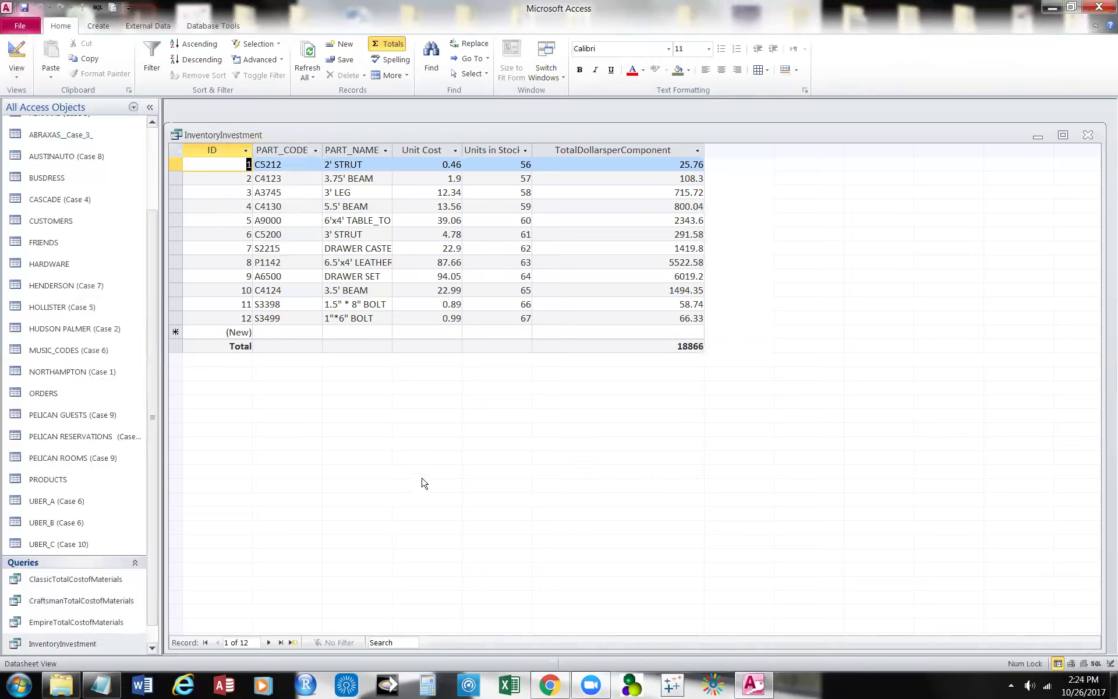
Review the list of saved queries and close the InventoryInvestment query.
{"action": "left_click_drag", "start_coordinate": [144, 603], "coordinate": [99, 622]}
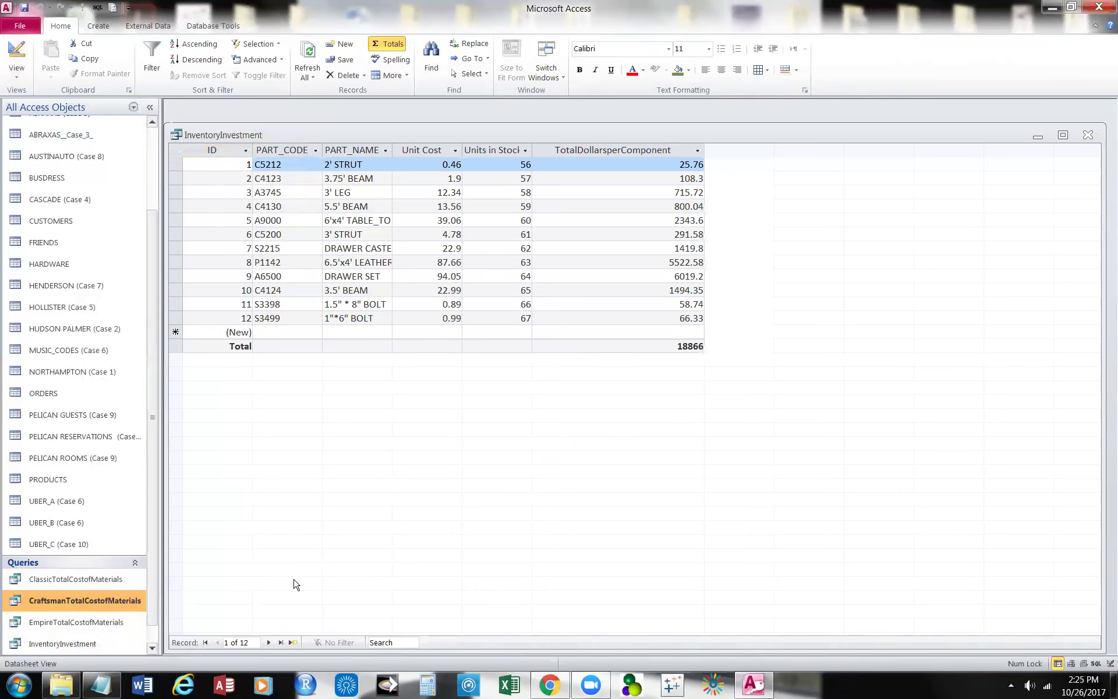
{"action": "left_click", "coordinate": [152, 647]}
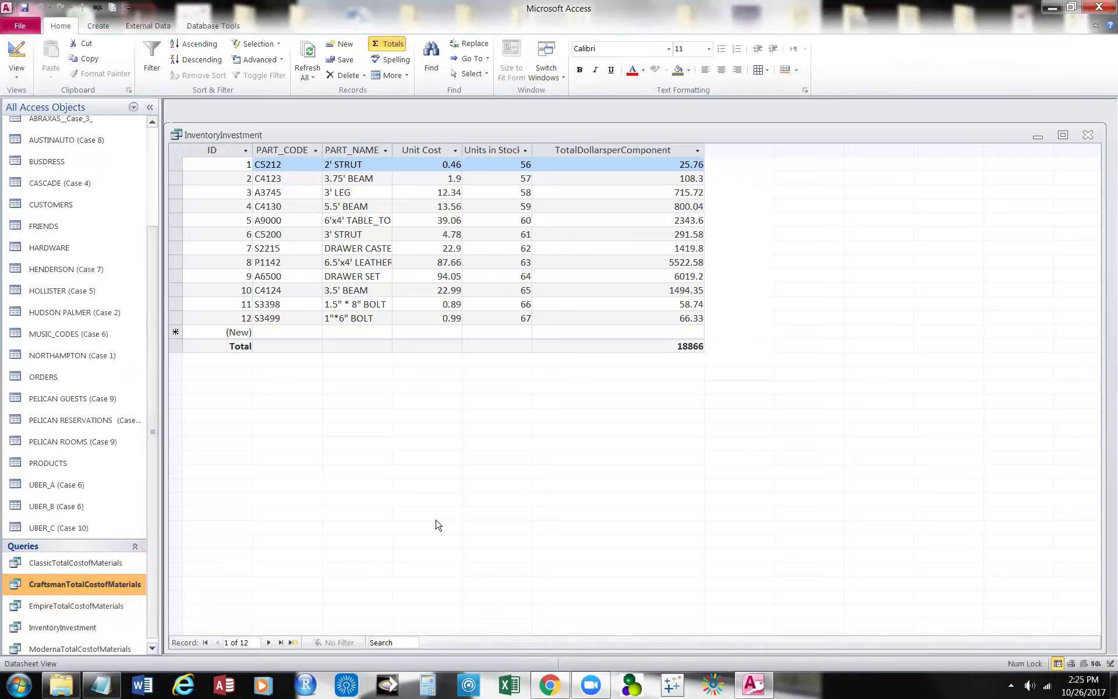
{"action": "scroll", "coordinate": [154, 614], "scroll_direction": "down", "scroll_amount": 1}
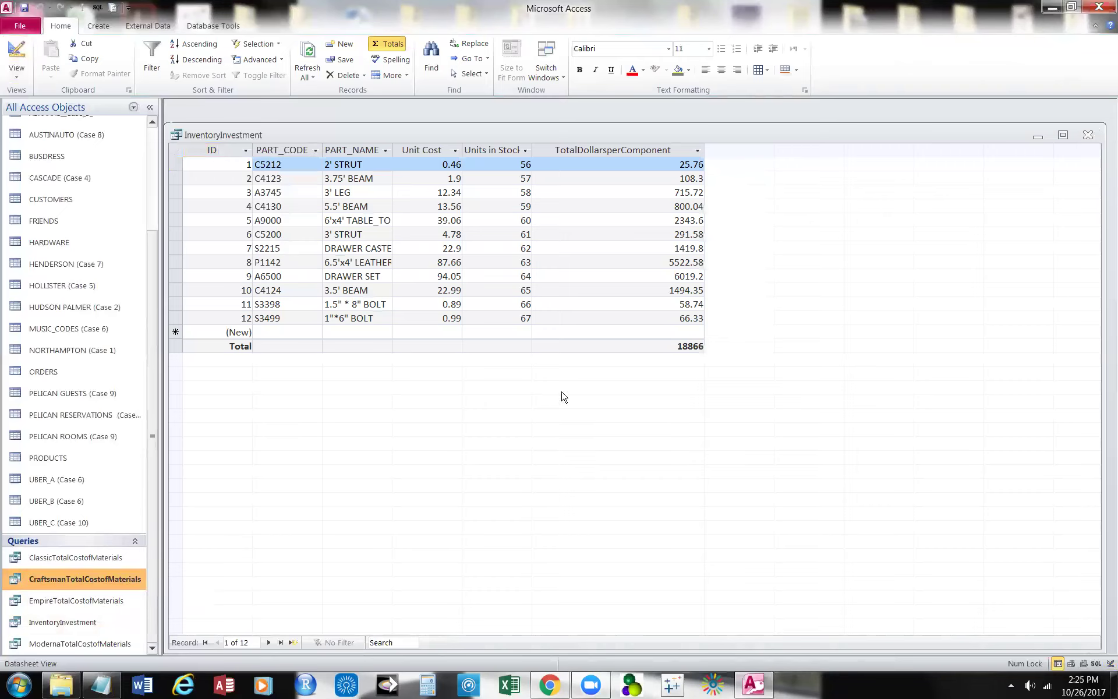
{"action": "left_click", "coordinate": [1089, 136]}
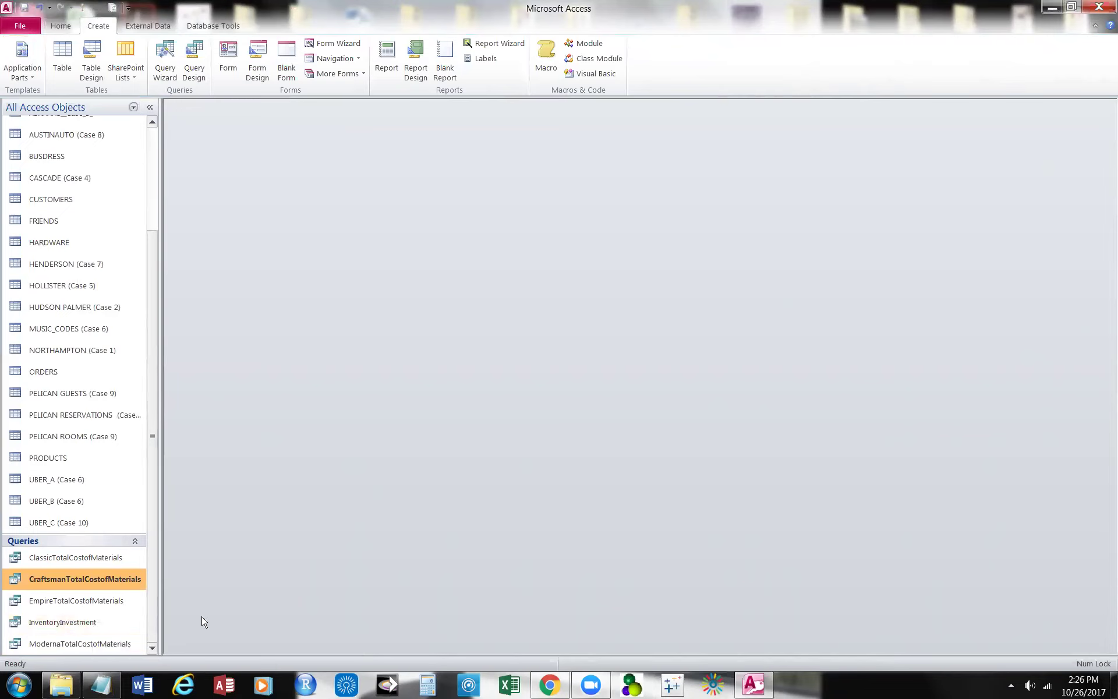
Copy the CraftsmanTotalCostofMaterials query and paste it as a new query in the database.
{"action": "right_click", "coordinate": [86, 578]}
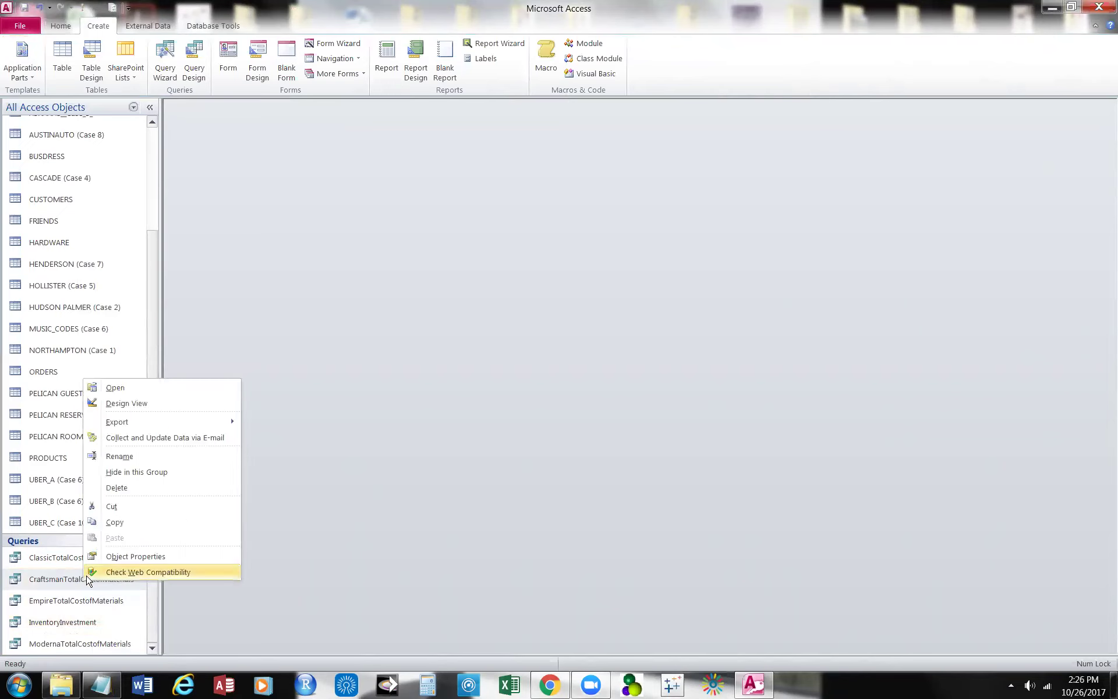
{"action": "left_click", "coordinate": [126, 522]}
{"action": "right_click", "coordinate": [34, 443]}
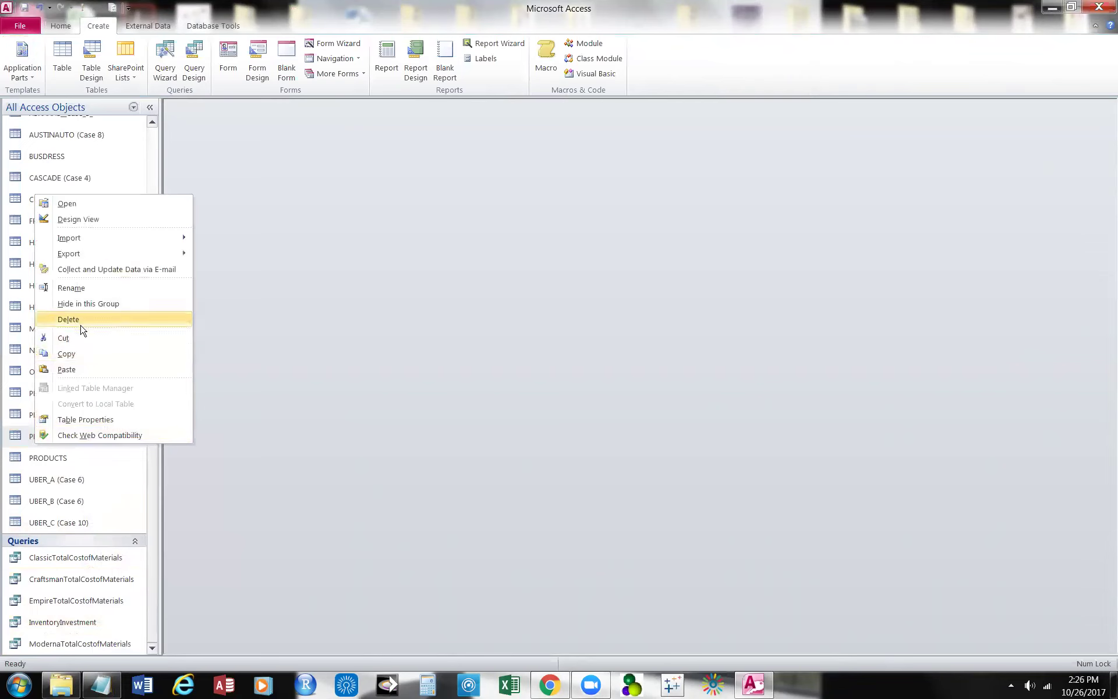
{"action": "left_click", "coordinate": [86, 370]}
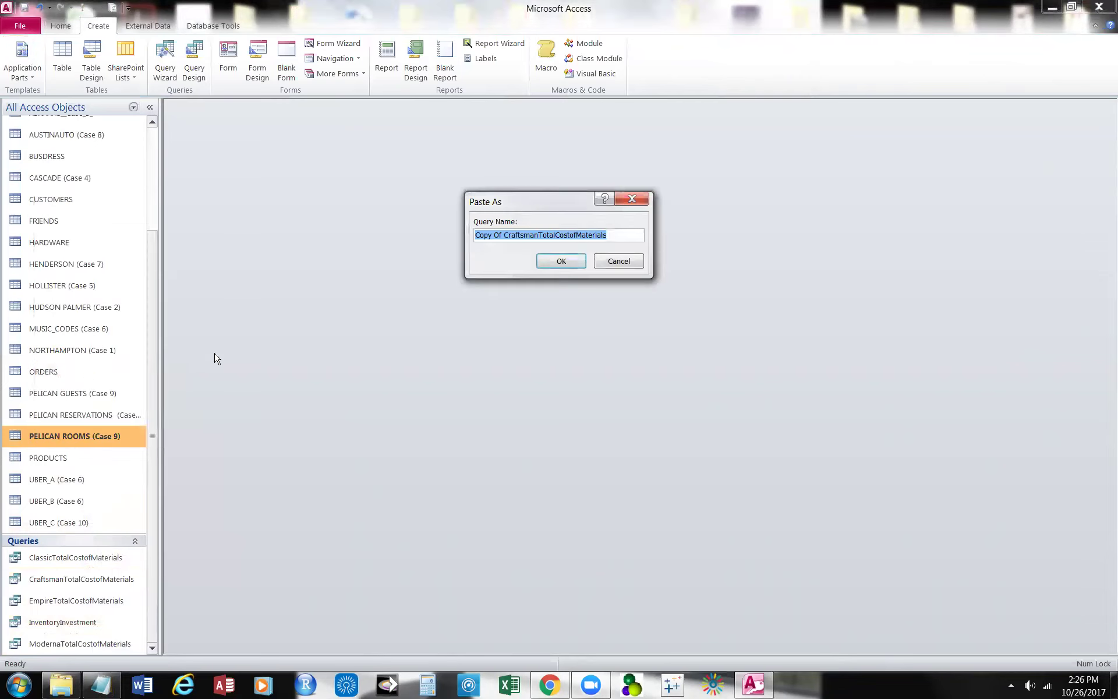
Name the pasted query WinstonTotalCostofMaterials and confirm the name.
{"action": "left_click", "coordinate": [479, 236]}
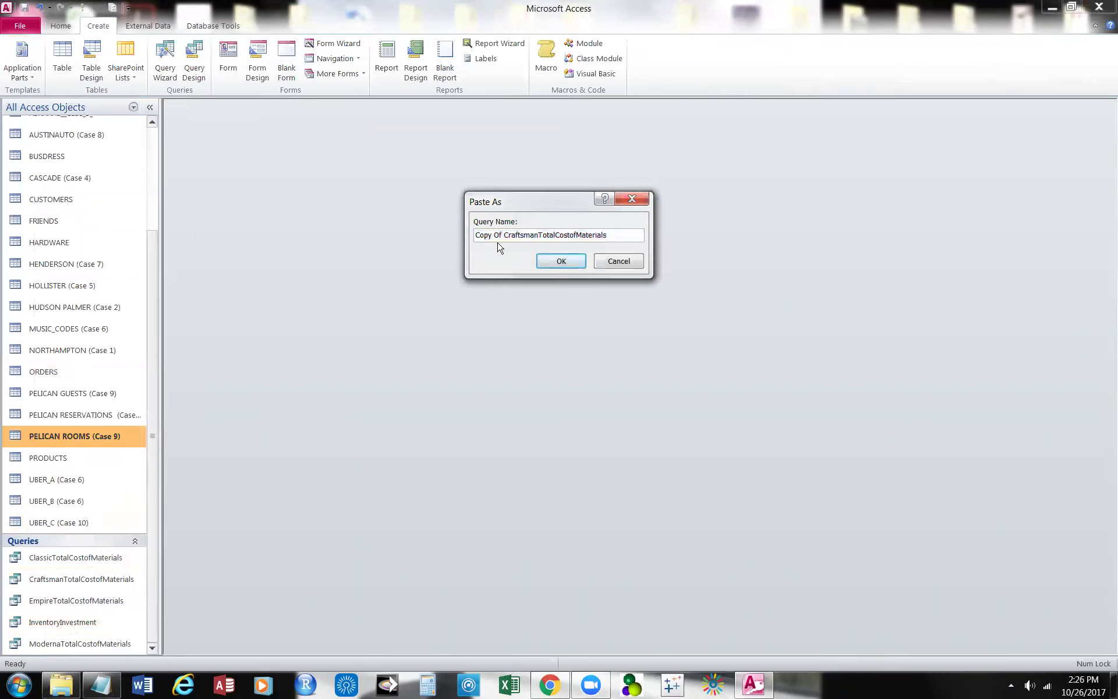
{"action": "key", "text": "Delete"}
{"action": "key", "text": "Delete"}
{"action": "key", "text": "Delete"}
{"action": "key", "text": "Delete"}
{"action": "key", "text": "Delete"}
{"action": "key", "text": "Delete"}
{"action": "key", "text": "Delete"}
{"action": "key", "text": "Delete"}
{"action": "key", "text": "Delete"}
{"action": "key", "text": "Delete"}
{"action": "key", "text": "Delete"}
{"action": "key", "text": "Delete"}
{"action": "key", "text": "Delete"}
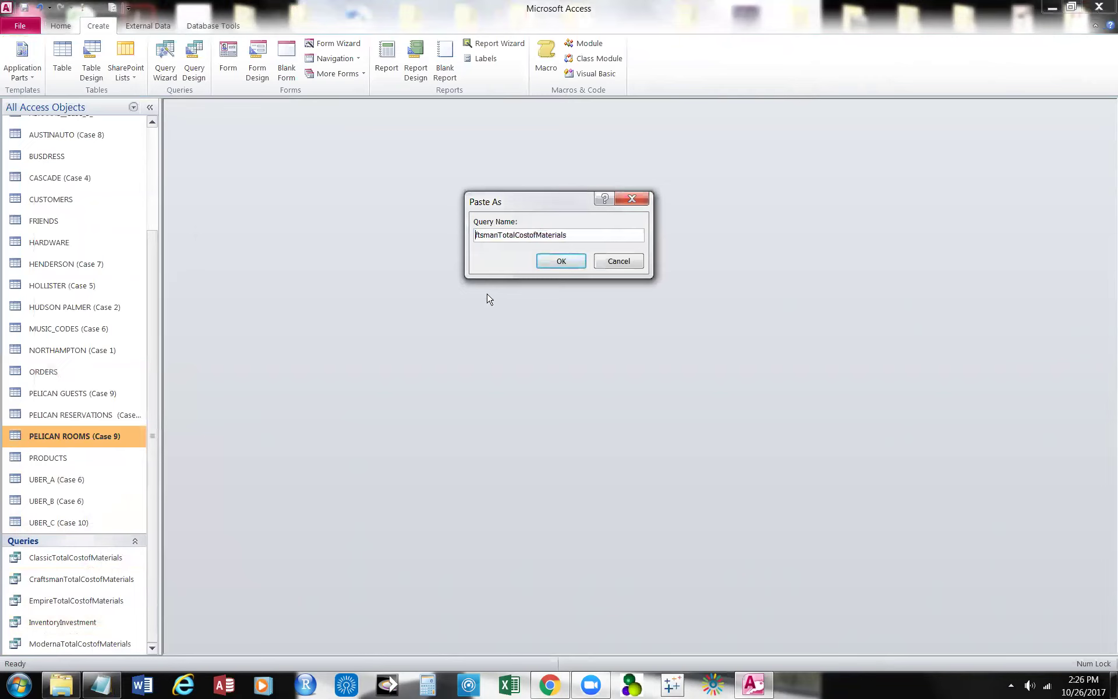
{"action": "key", "text": "Delete"}
{"action": "key", "text": "Delete"}
{"action": "key", "text": "Delete"}
{"action": "key", "text": "Delete"}
{"action": "type", "text": "Winston"}
{"action": "left_click", "coordinate": [562, 265]}
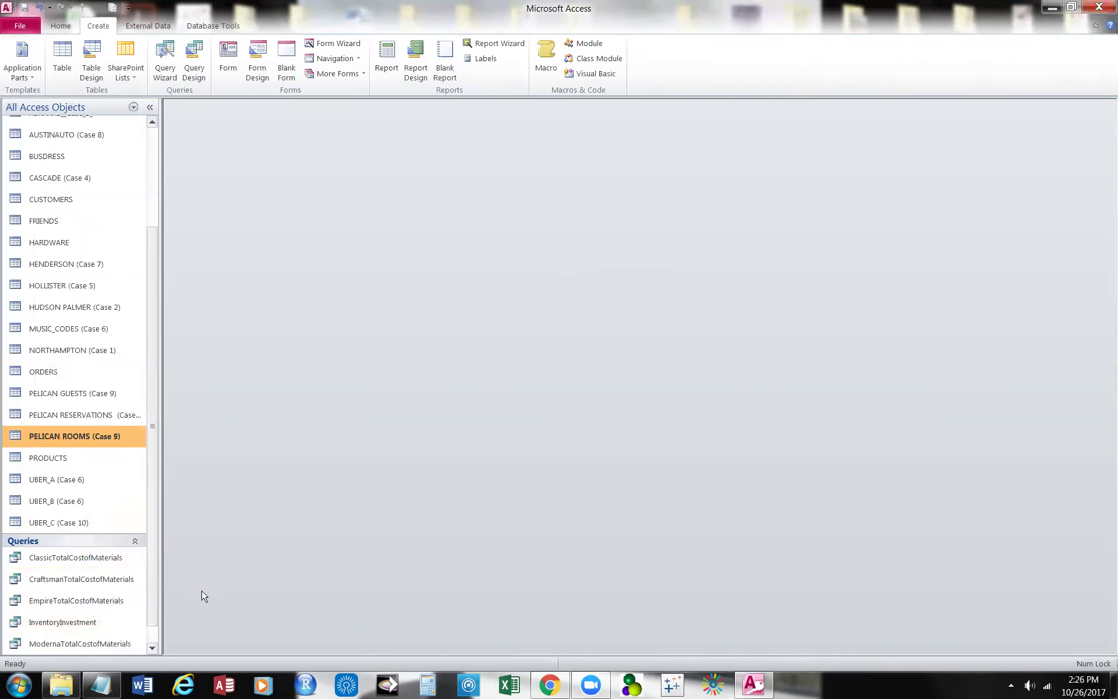
Open the WinstonTotalCostofMaterials query and switch it to Design View.
{"action": "scroll", "coordinate": [155, 531], "scroll_direction": "down", "scroll_amount": 1}
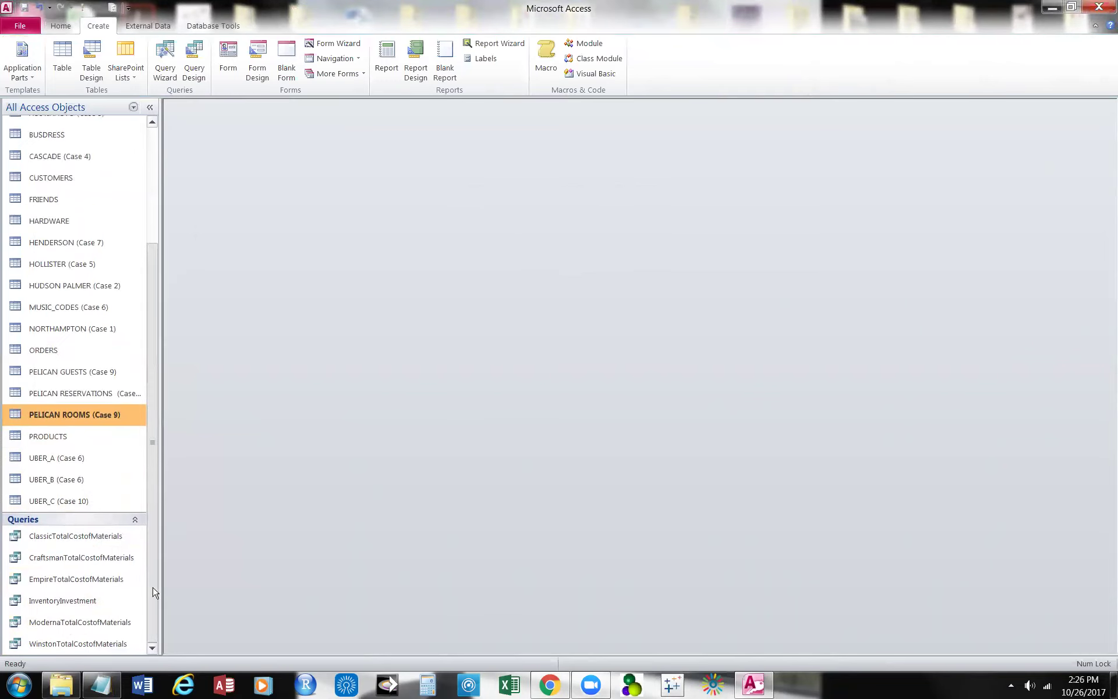
{"action": "right_click", "coordinate": [102, 639]}
{"action": "left_click", "coordinate": [185, 447]}
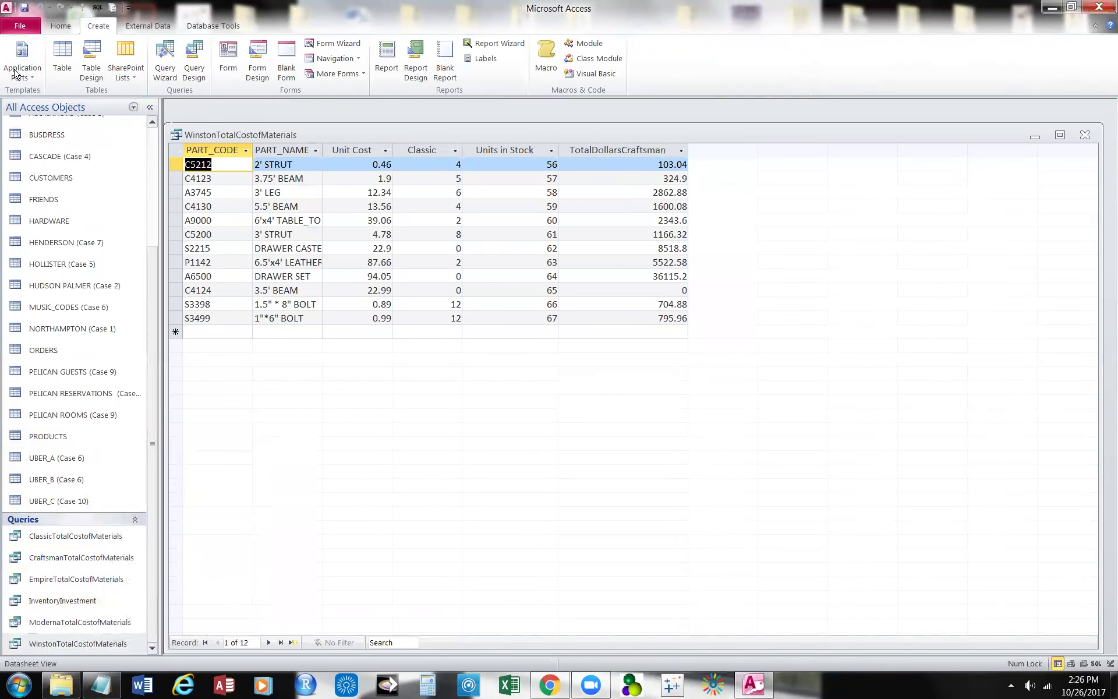
{"action": "right_click", "coordinate": [213, 138]}
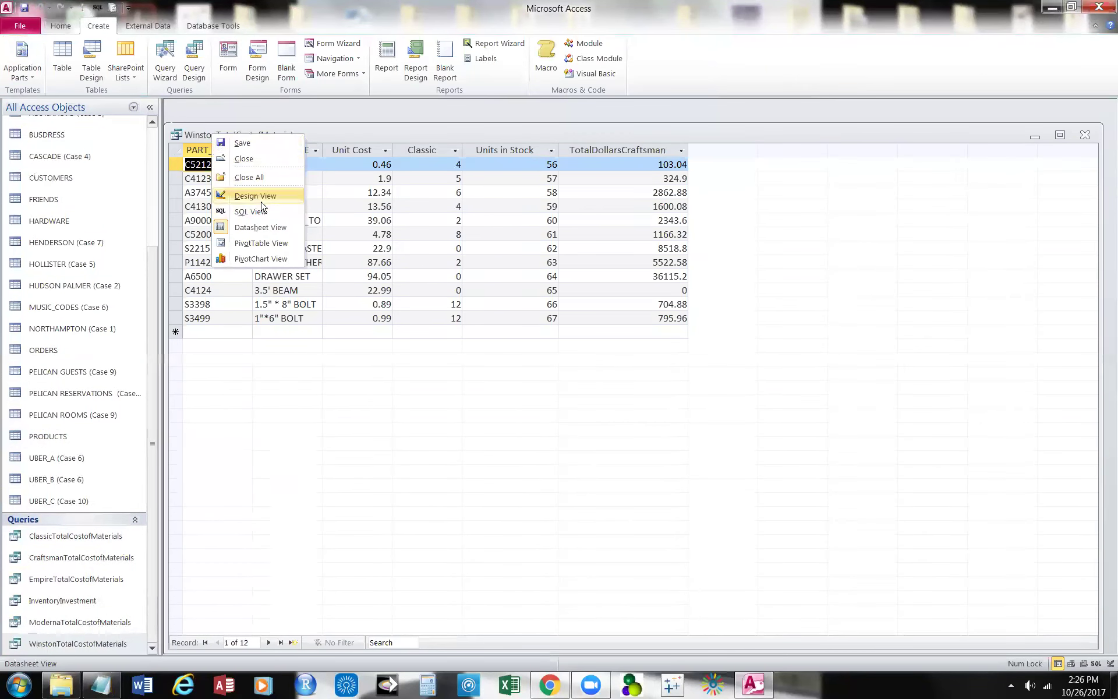
{"action": "left_click", "coordinate": [263, 198]}
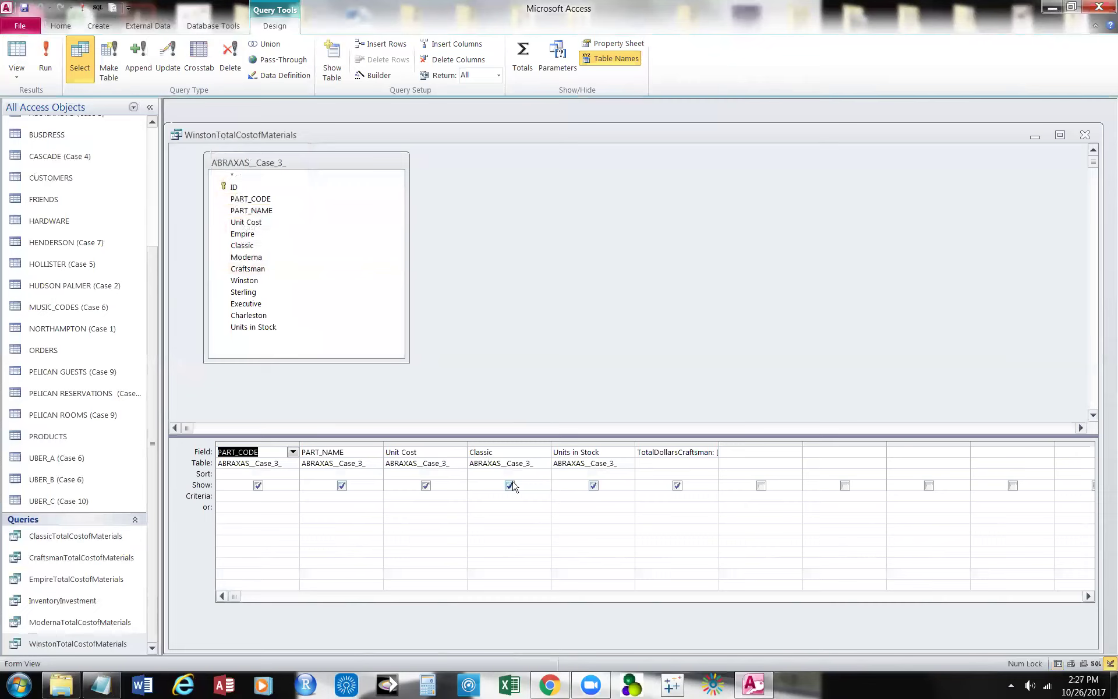
Replace the Classic field with Winston in the query grid and clear the TotalDollarsCraftsman calculated field.
{"action": "left_click", "coordinate": [544, 452]}
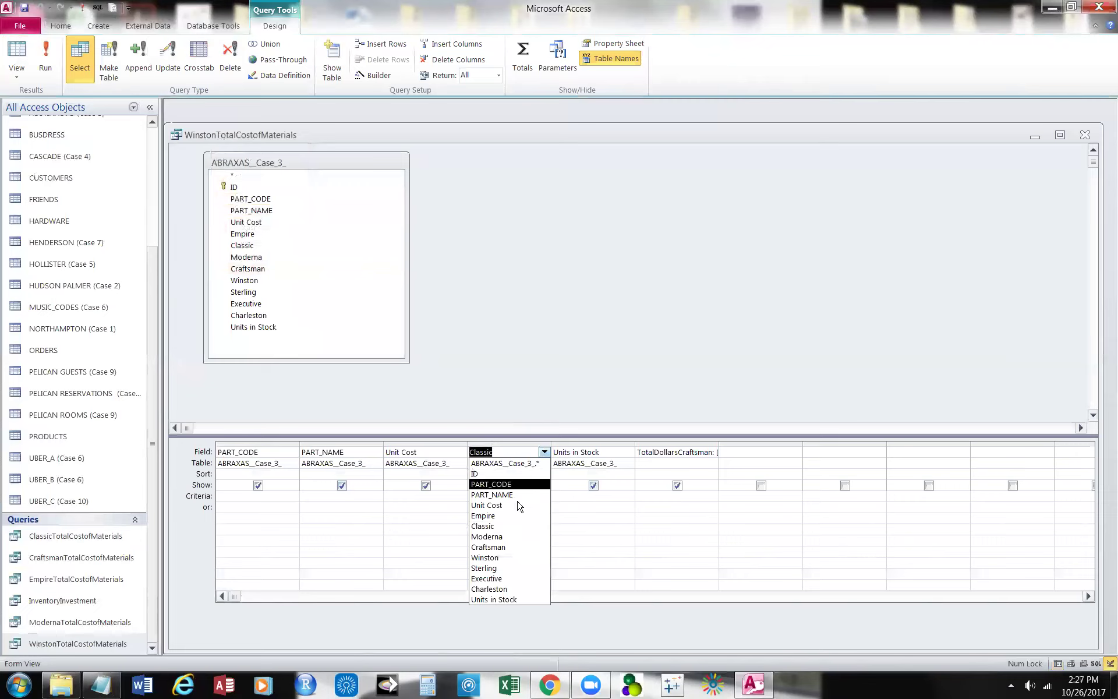
{"action": "left_click", "coordinate": [505, 557]}
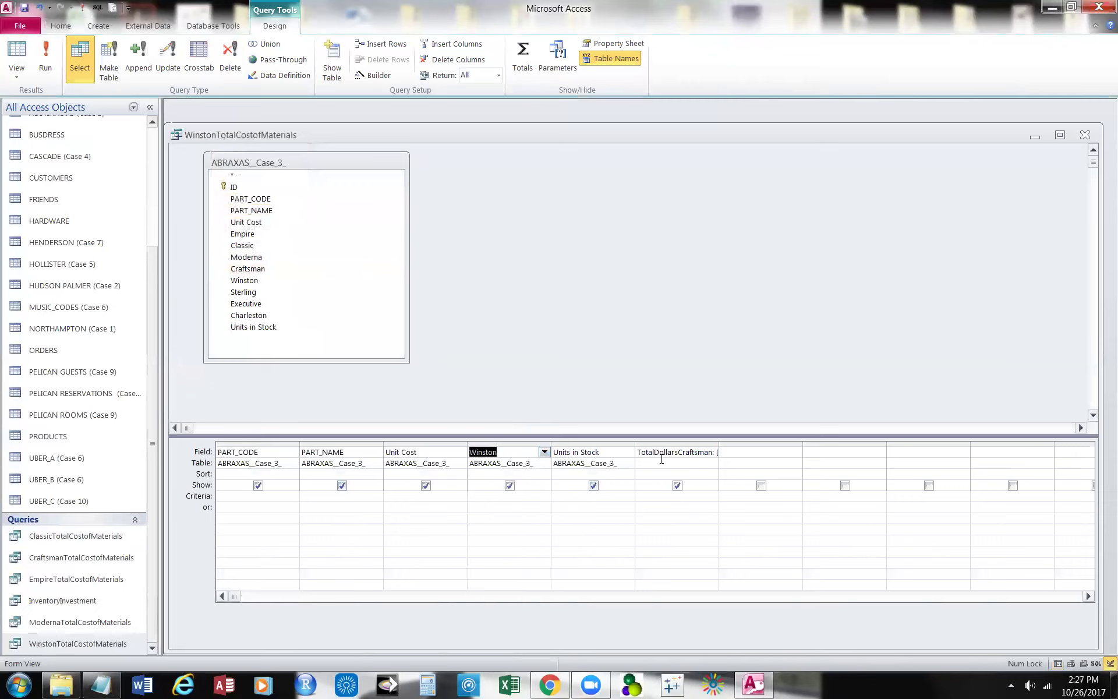
{"action": "left_click_drag", "start_coordinate": [719, 446], "coordinate": [629, 457]}
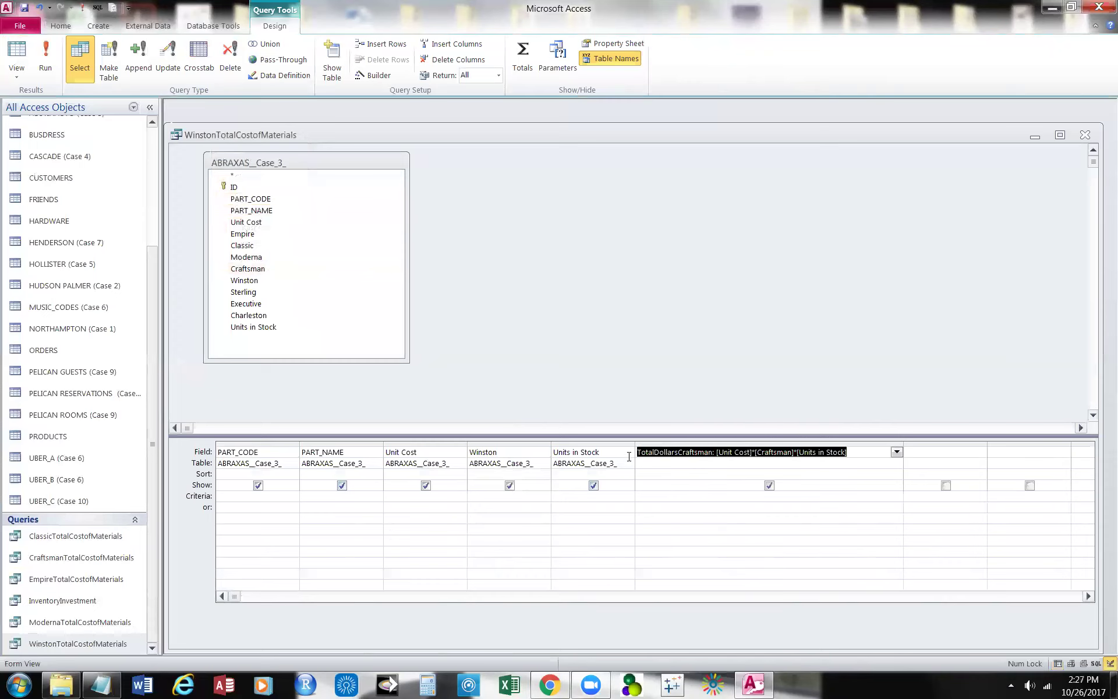
{"action": "key", "text": "Delete"}
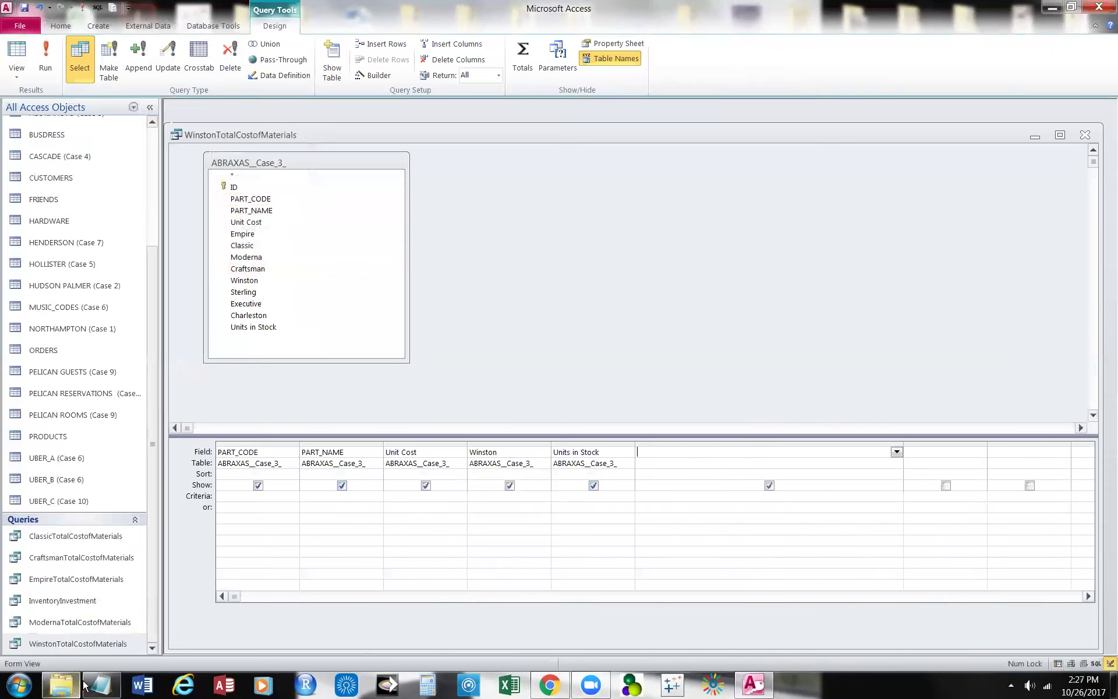
Switch to the Notepad window with the cost formula and undo its last edit.
{"action": "left_click", "coordinate": [111, 641]}
{"action": "left_click", "coordinate": [424, 425]}
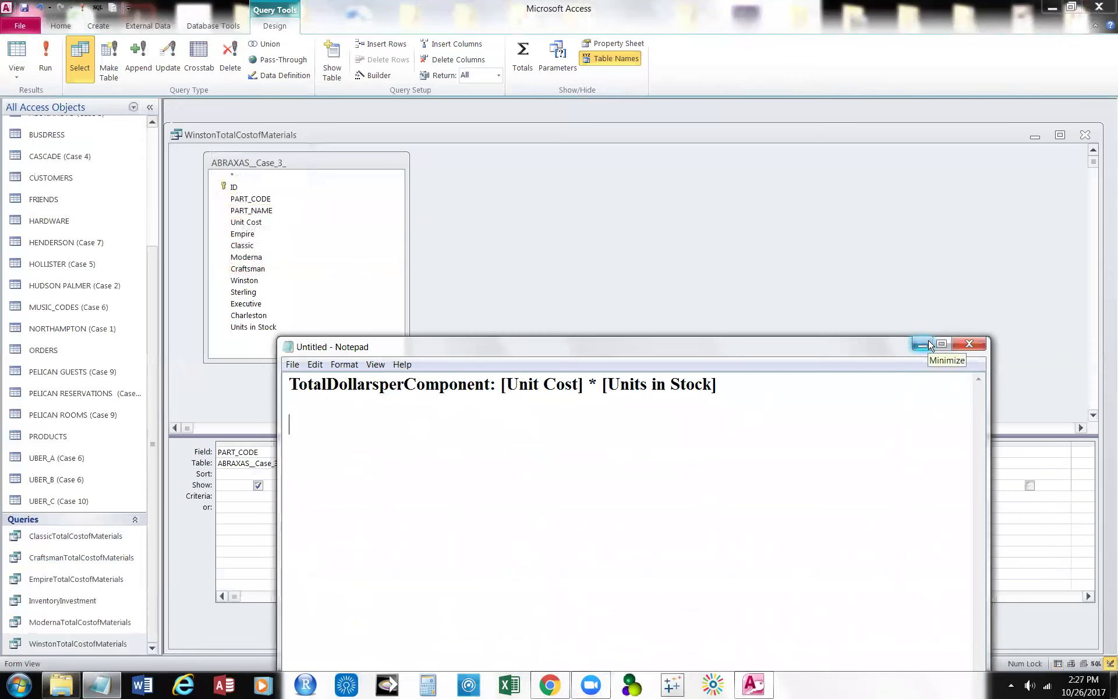
{"action": "left_click", "coordinate": [315, 365]}
{"action": "left_click", "coordinate": [330, 379]}
{"action": "left_click", "coordinate": [582, 481]}
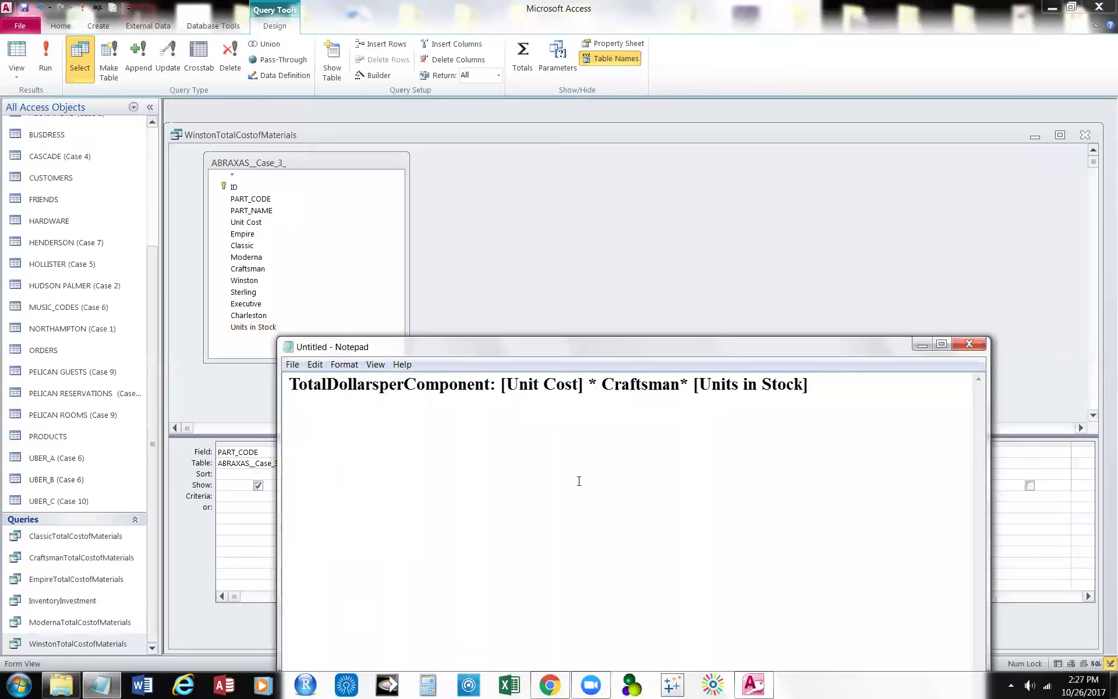
Replace Craftsman with Winston in the TotalDollarsperComponent formula.
{"action": "left_click", "coordinate": [598, 383]}
{"action": "key", "text": "Delete"}
{"action": "key", "text": "Delete"}
{"action": "key", "text": "Delete"}
{"action": "key", "text": "Delete"}
{"action": "key", "text": "Delete"}
{"action": "key", "text": "Delete"}
{"action": "key", "text": "Delete"}
{"action": "key", "text": "Delete"}
{"action": "key", "text": "Delete"}
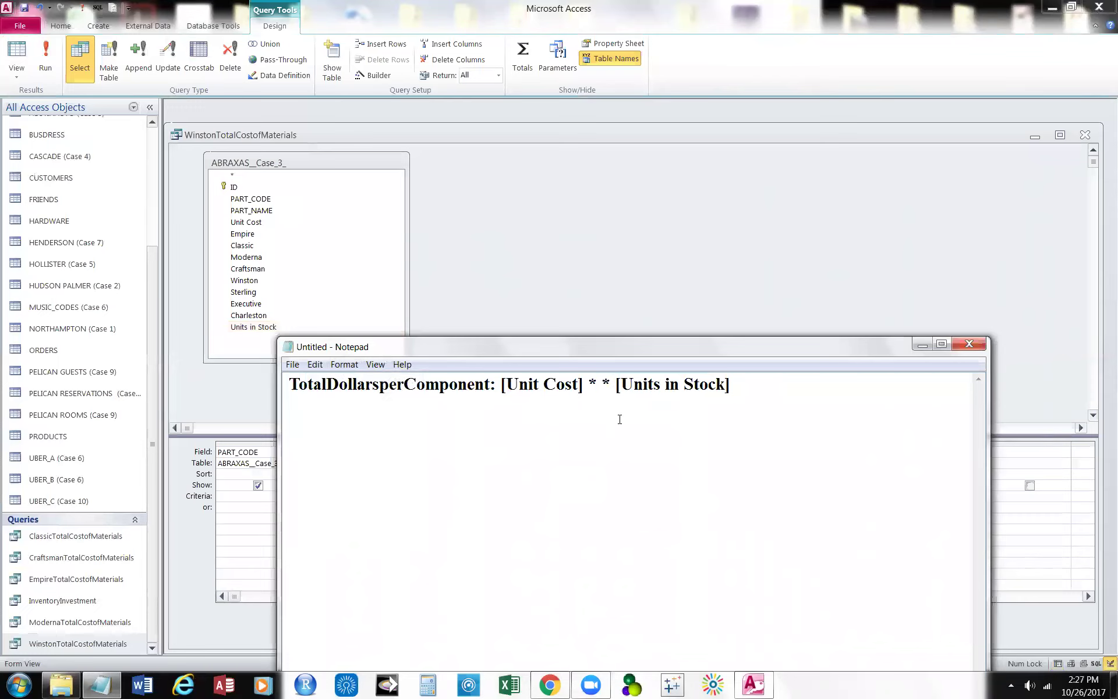
{"action": "type", "text": "Winston"}
{"action": "left_click", "coordinate": [827, 392]}
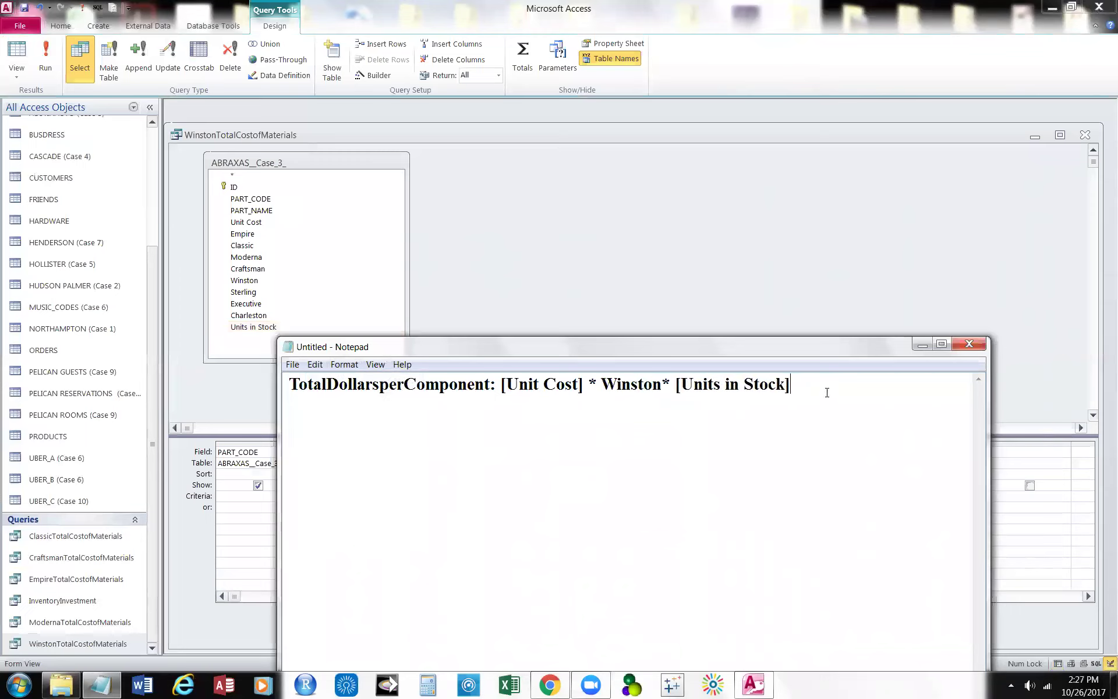
Copy the entire Winston formula and paste it two lines below the original.
{"action": "left_click_drag", "start_coordinate": [290, 384], "coordinate": [815, 394]}
{"action": "key", "text": "ctrl+c"}
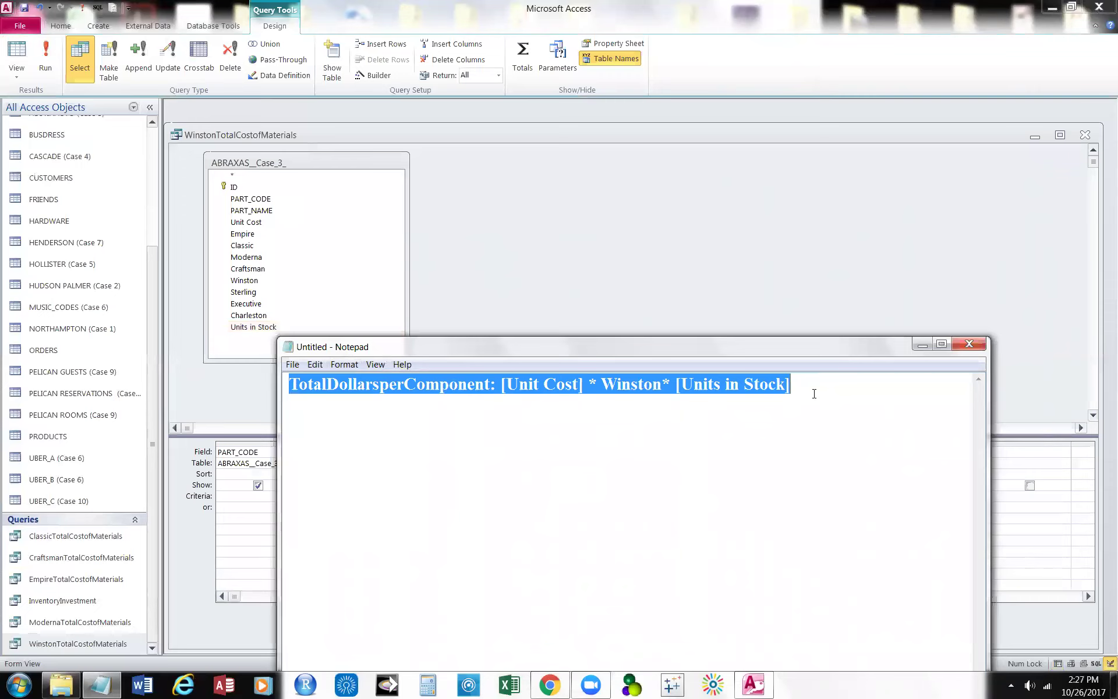
{"action": "left_click", "coordinate": [346, 437]}
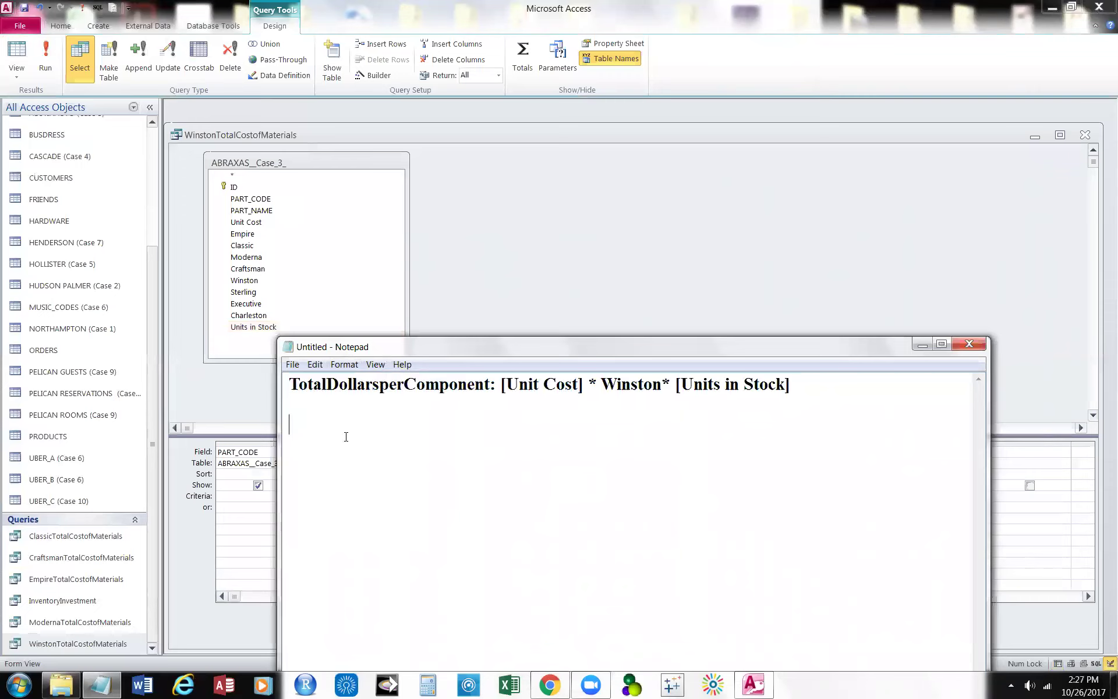
{"action": "key", "text": "ctrl+v"}
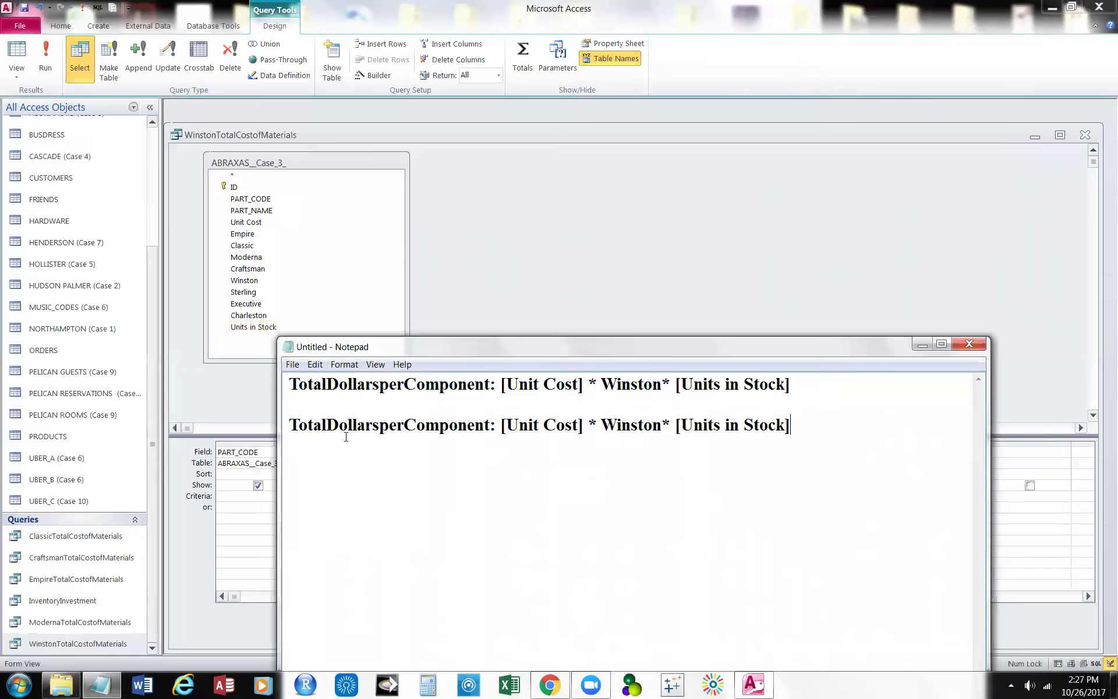
Replace Winston with Sterling in the second formula.
{"action": "left_click", "coordinate": [605, 429]}
{"action": "key", "text": "Delete"}
{"action": "key", "text": "Delete"}
{"action": "key", "text": "Delete"}
{"action": "key", "text": "Delete"}
{"action": "key", "text": "Delete"}
{"action": "key", "text": "Delete"}
{"action": "key", "text": "Delete"}
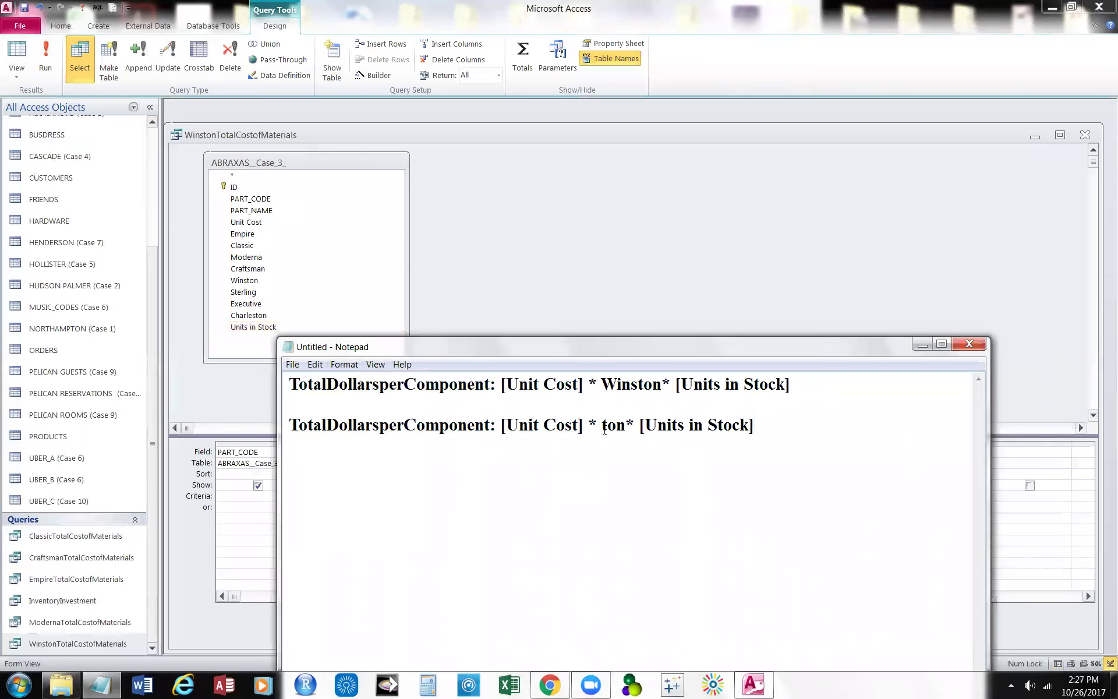
{"action": "type", "text": "Sterling"}
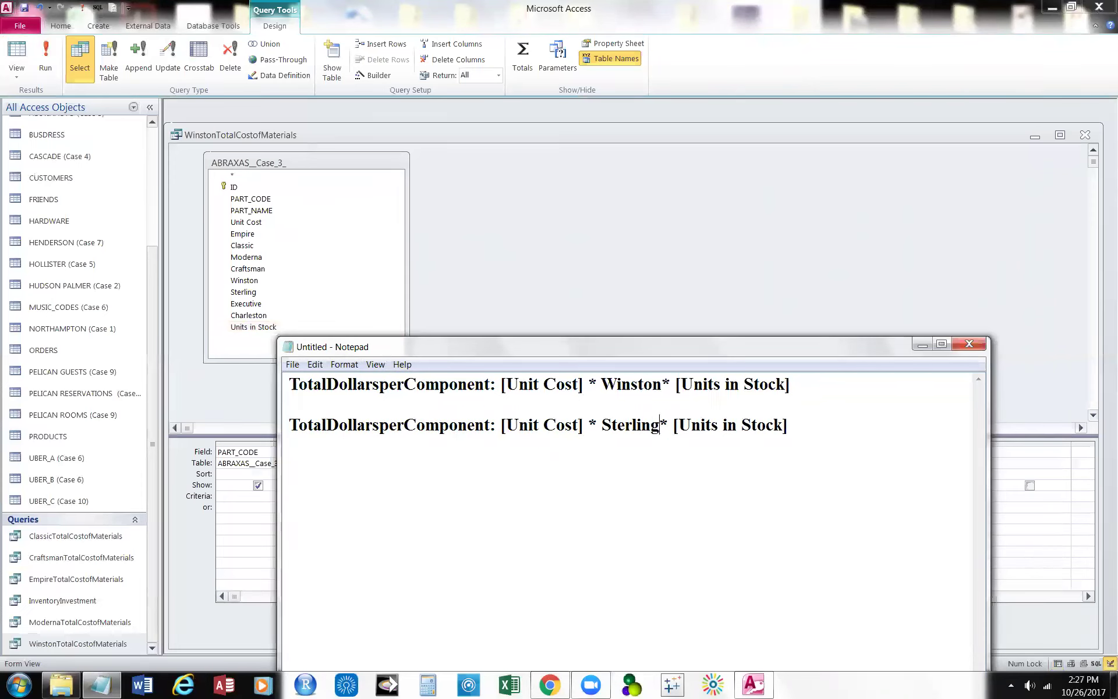
Paste another copy of the Winston formula below the Sterling formula, separated by a blank line.
{"action": "left_click", "coordinate": [790, 433]}
{"action": "key", "text": "Return"}
{"action": "key", "text": "ctrl+v"}
{"action": "left_click", "coordinate": [797, 428]}
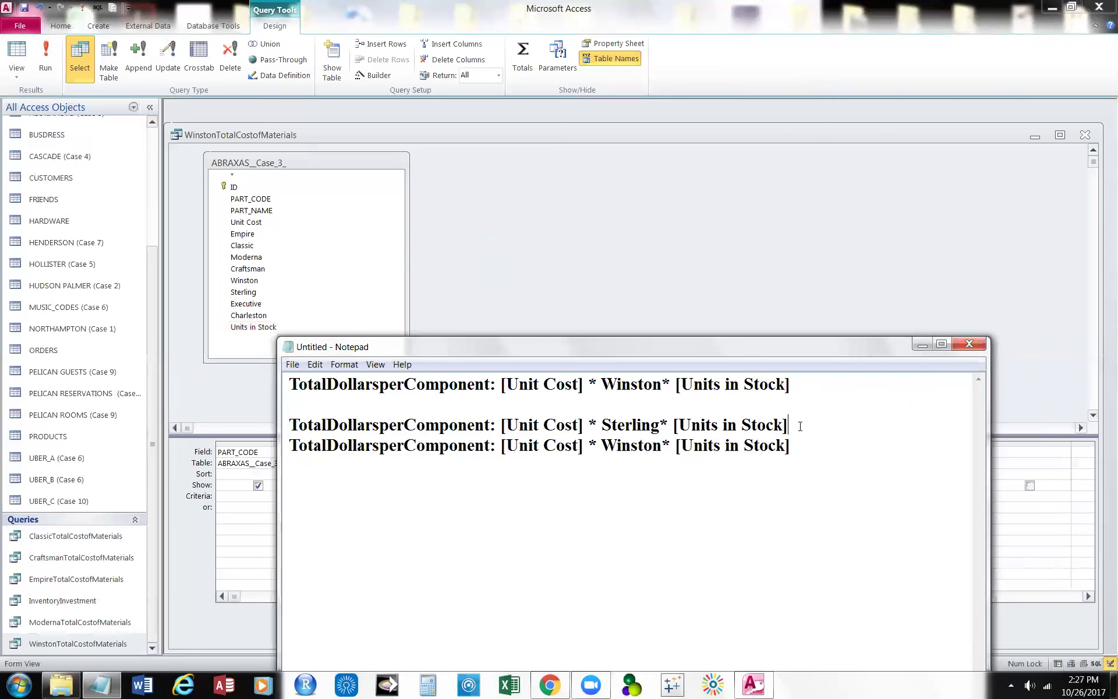
{"action": "key", "text": "Return"}
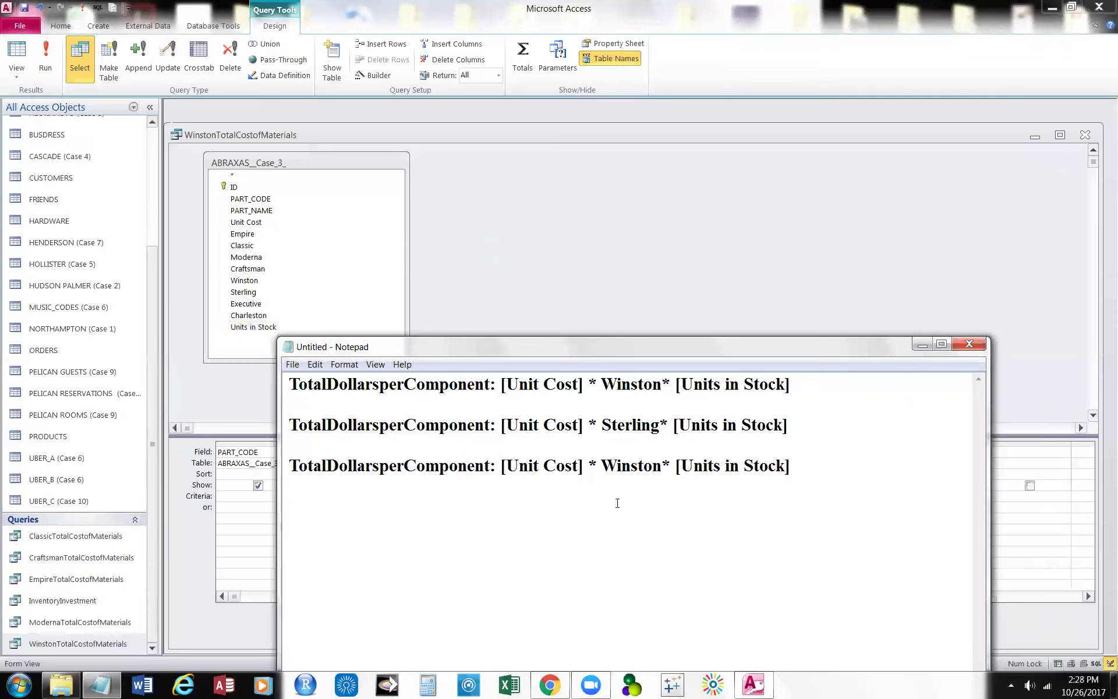
Replace Winston with Executive in the third formula.
{"action": "key", "text": "Delete"}
{"action": "key", "text": "Delete"}
{"action": "key", "text": "Delete"}
{"action": "key", "text": "Delete"}
{"action": "key", "text": "Delete"}
{"action": "key", "text": "Delete"}
{"action": "key", "text": "Delete"}
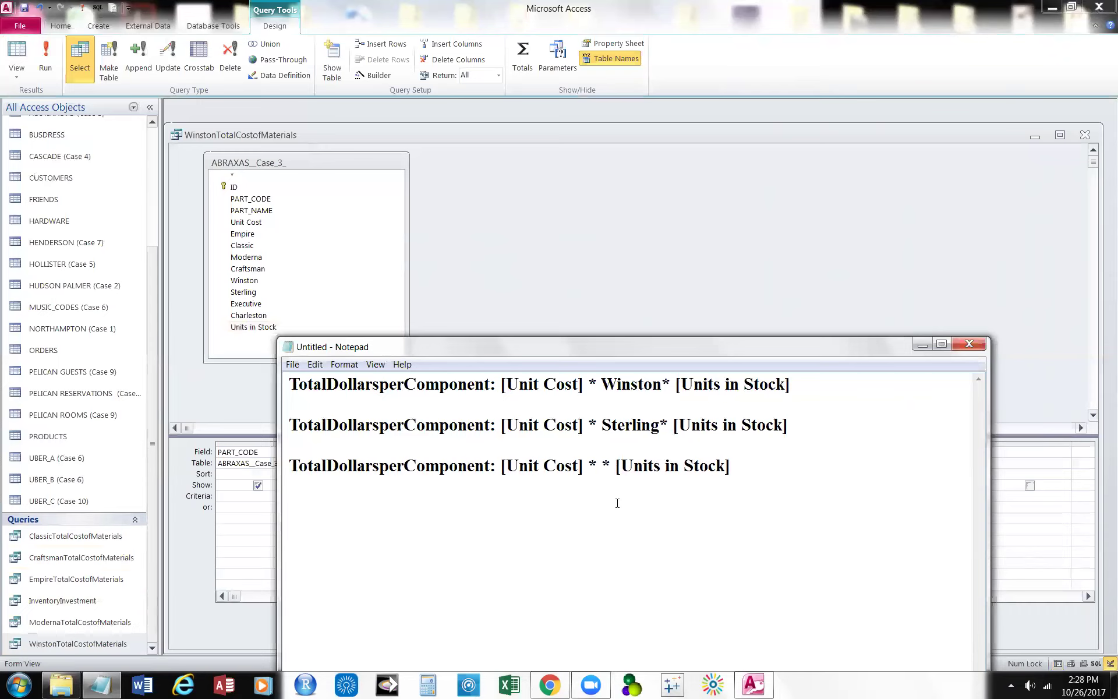
{"action": "type", "text": "Executi"}
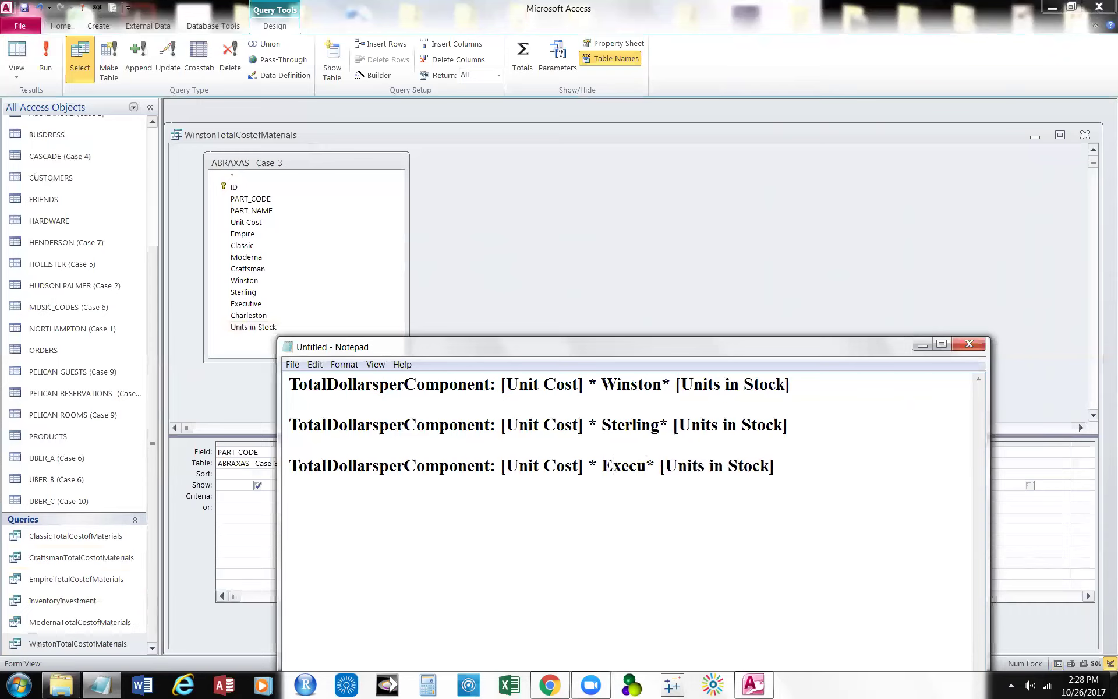
{"action": "type", "text": "ve"}
Paste one more copy of the Winston formula below the Executive formula, leaving a blank line between them.
{"action": "left_click", "coordinate": [827, 473]}
{"action": "key", "text": "Return"}
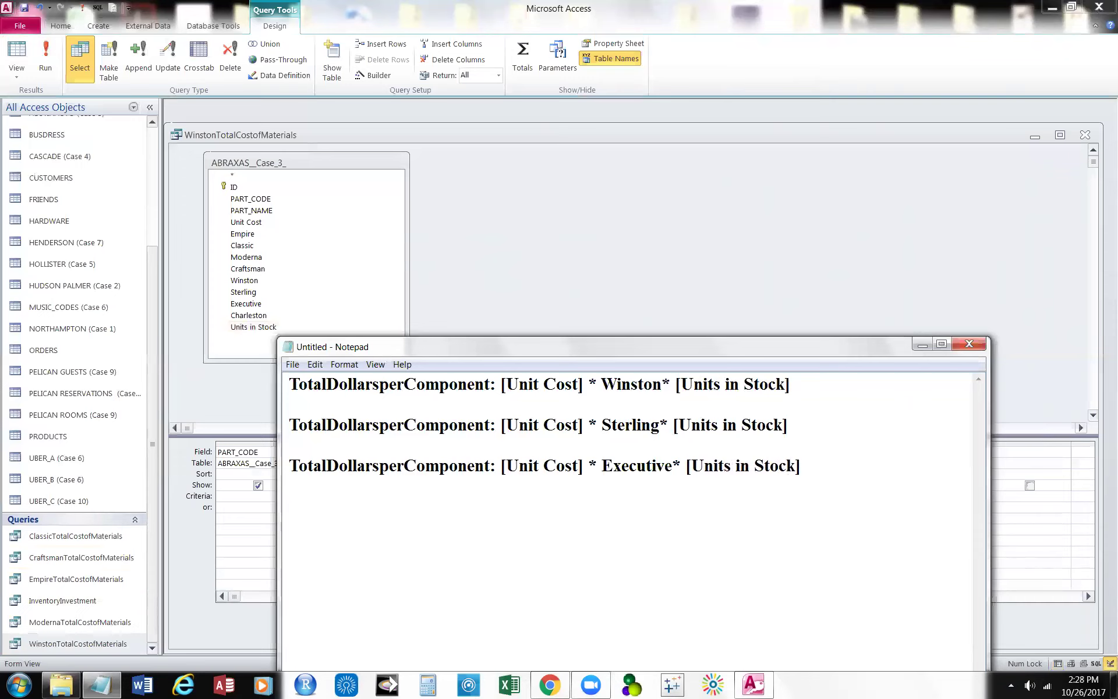
{"action": "key", "text": "ctrl+v"}
Replace Winston with Charleston in the fourth formula.
{"action": "left_click", "coordinate": [606, 508]}
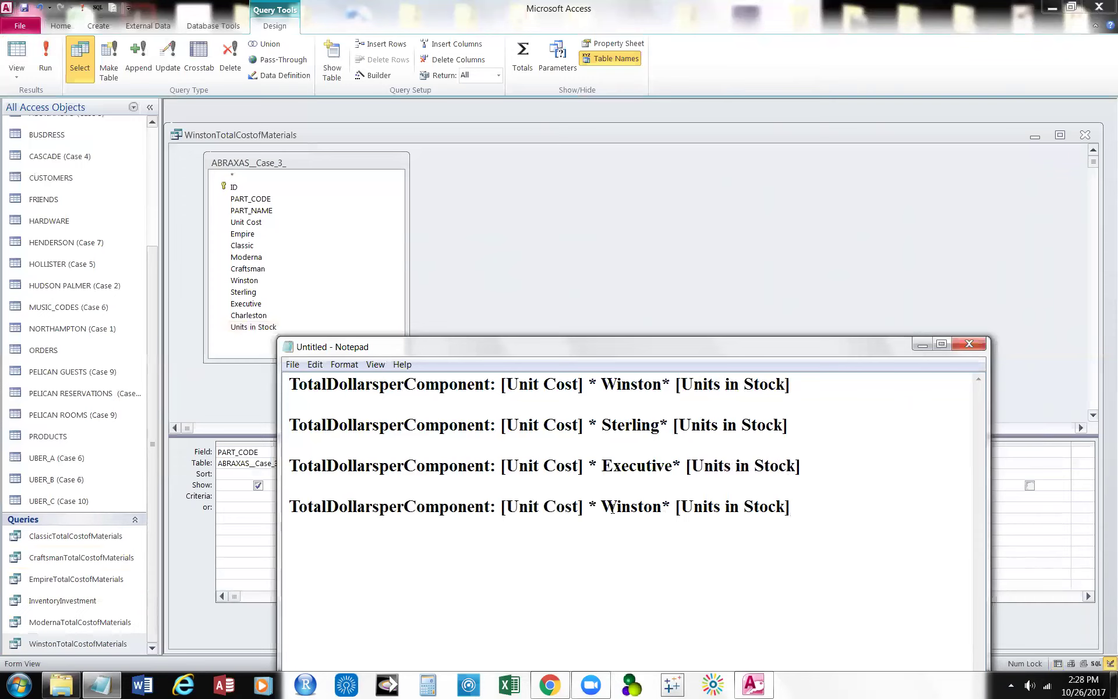
{"action": "key", "text": "Delete"}
{"action": "key", "text": "Delete"}
{"action": "key", "text": "Delete"}
{"action": "key", "text": "Delete"}
{"action": "key", "text": "Delete"}
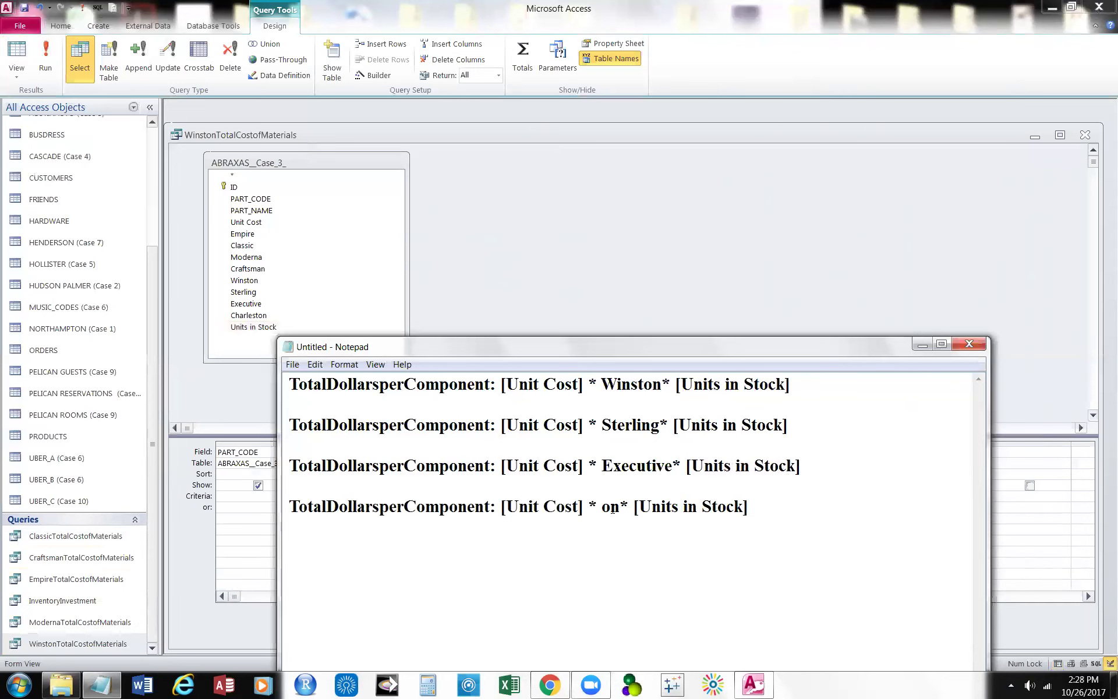
{"action": "key", "text": "Delete"}
{"action": "key", "text": "Delete"}
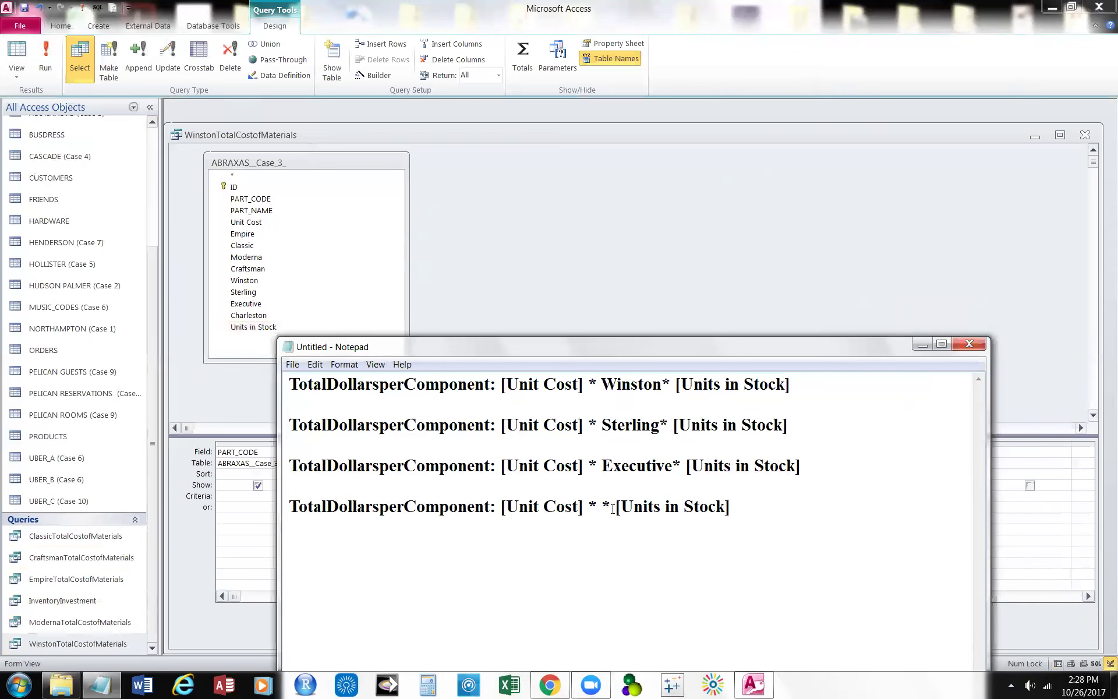
{"action": "type", "text": "Chal"}
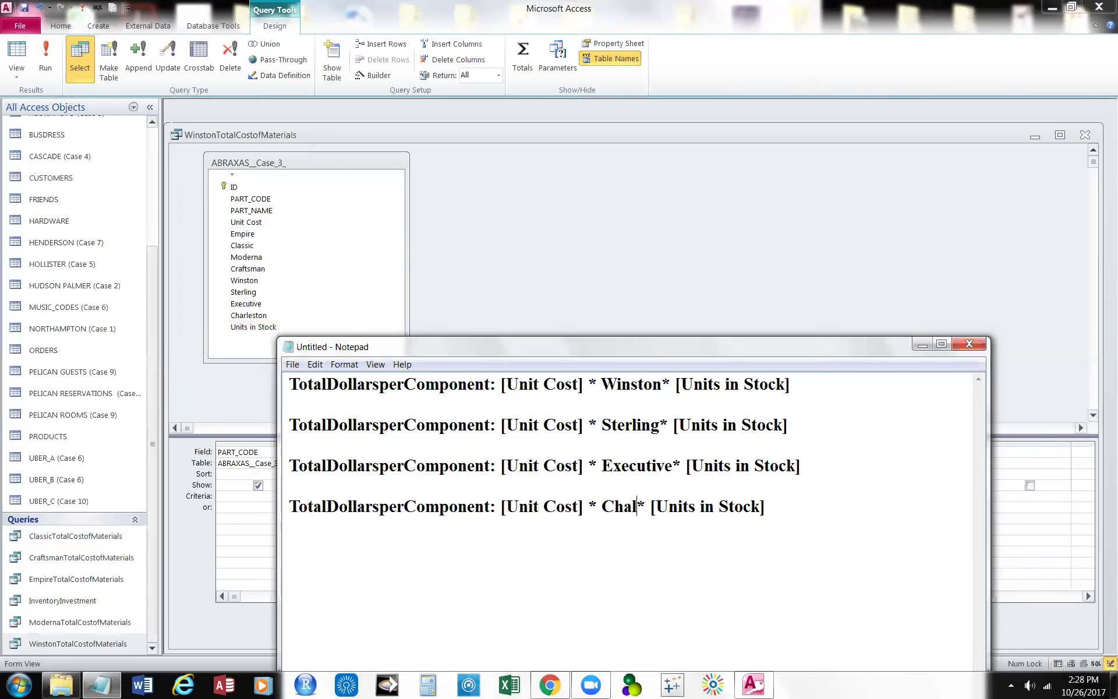
{"action": "key", "text": "BackSpace"}
{"action": "type", "text": "rleston"}
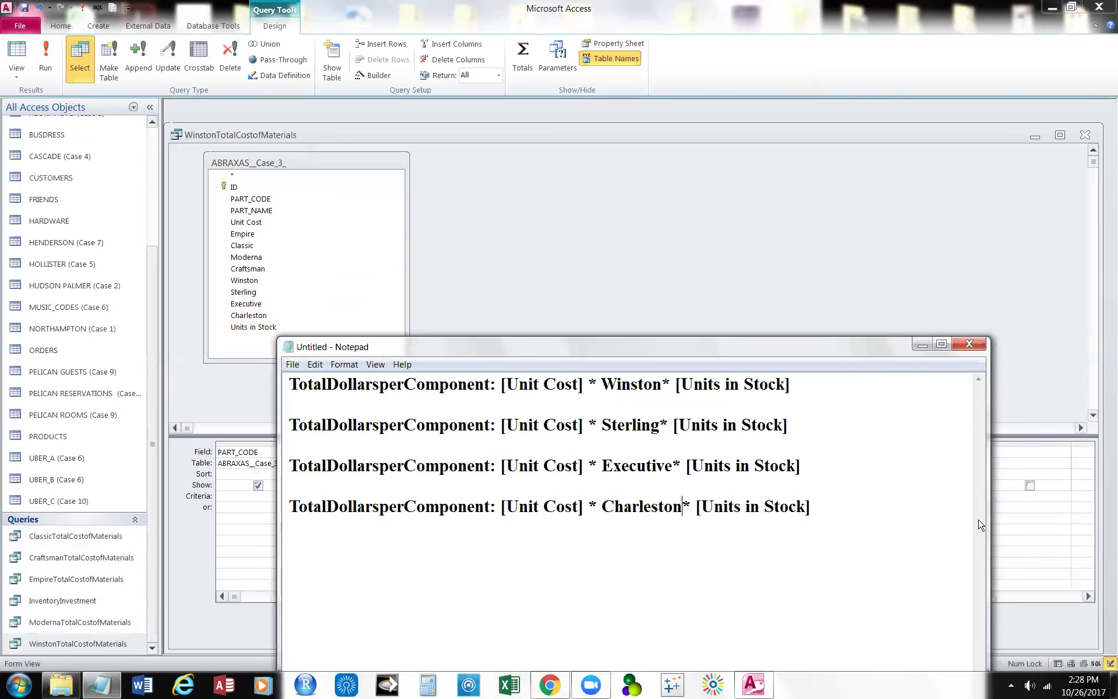
Add the prefix Winston to the calculated field name in the first Notepad formula.
{"action": "left_click", "coordinate": [923, 345]}
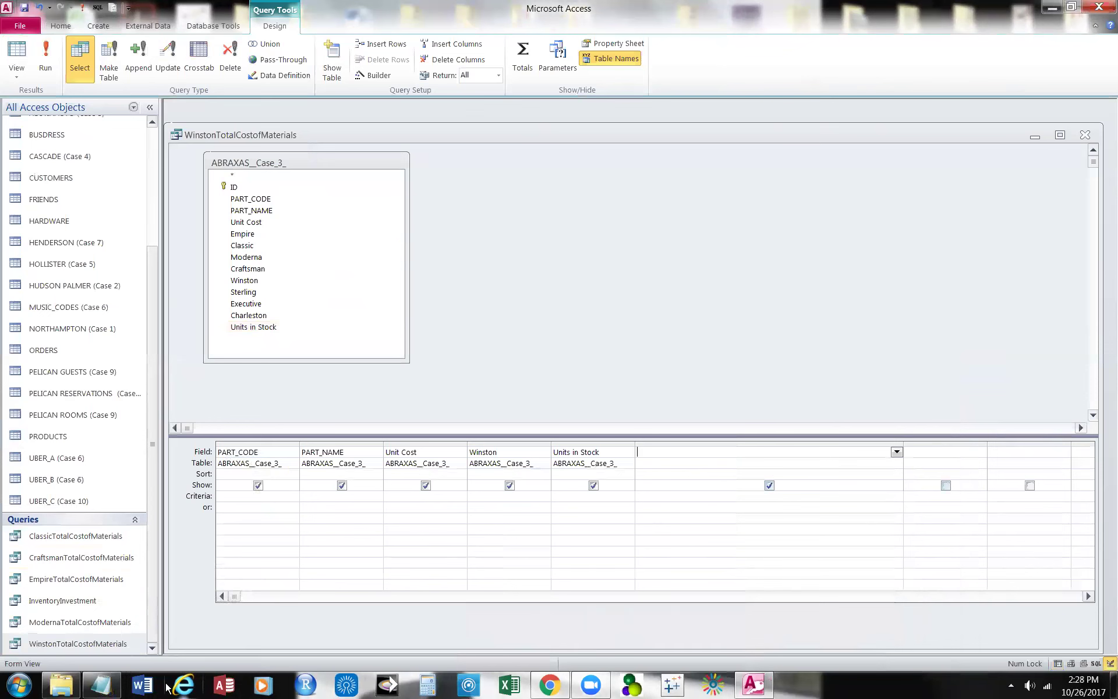
{"action": "left_click", "coordinate": [101, 684]}
{"action": "key", "text": "ctrl+Home"}
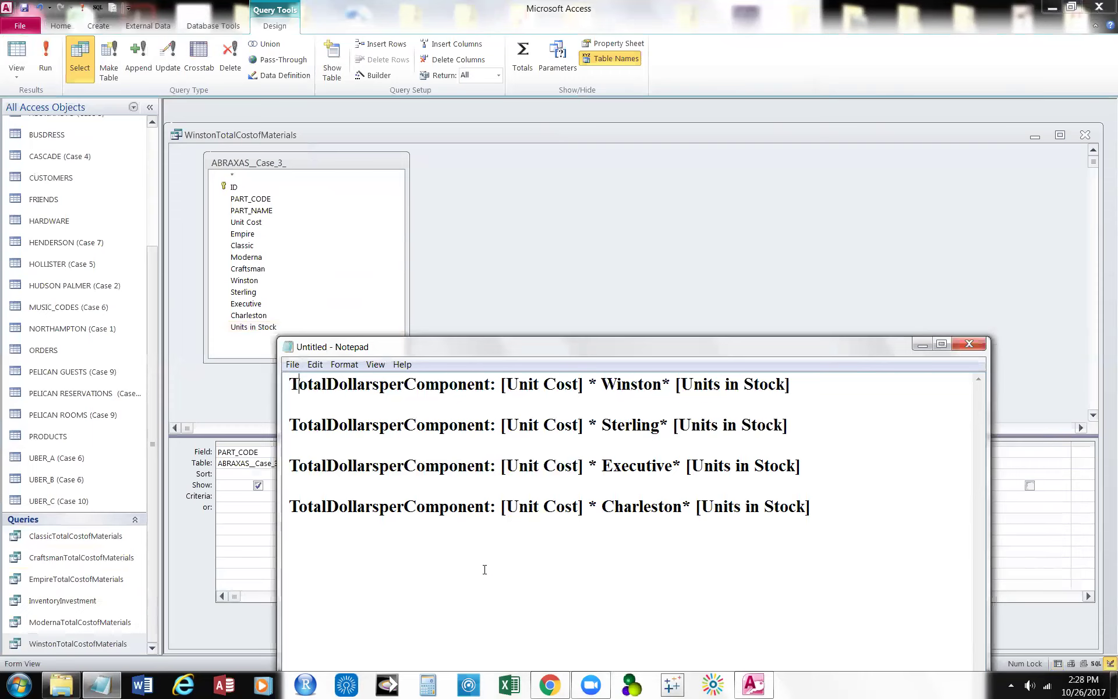
{"action": "left_click", "coordinate": [289, 387]}
{"action": "type", "text": "Wins"}
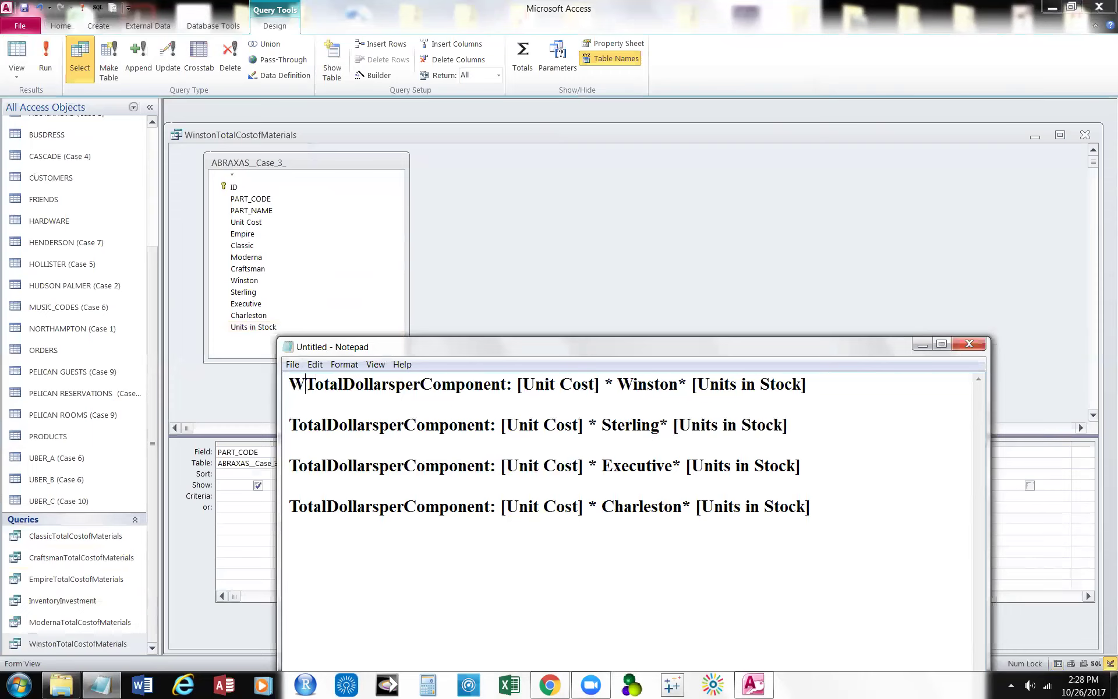
{"action": "type", "text": "ton"}
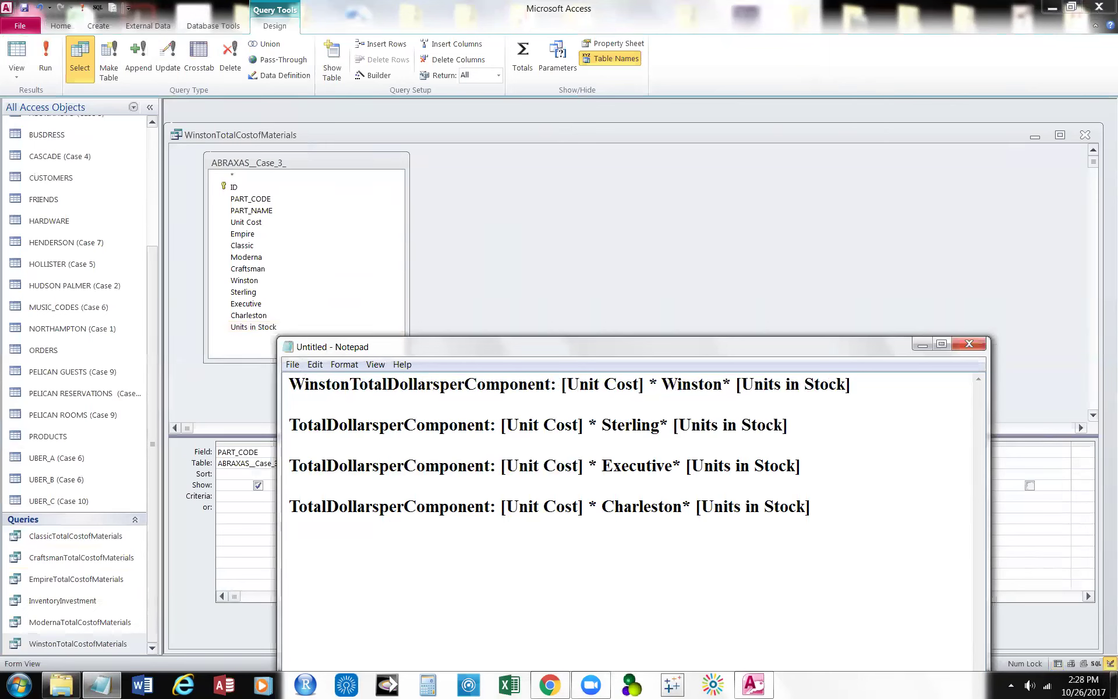
Replace DollarsperComponent with CostofMaterials in the first formula's field name so it reads WinstonTotalCostofMaterials.
{"action": "key", "text": "Right"}
{"action": "key", "text": "Right"}
{"action": "key", "text": "Right"}
{"action": "key", "text": "Right"}
{"action": "key", "text": "Right"}
{"action": "key", "text": "Delete"}
{"action": "key", "text": "Delete"}
{"action": "key", "text": "Delete"}
{"action": "key", "text": "Delete"}
{"action": "key", "text": "Delete"}
{"action": "key", "text": "Delete"}
{"action": "key", "text": "Delete"}
{"action": "key", "text": "Delete"}
{"action": "key", "text": "Delete"}
{"action": "key", "text": "Delete"}
{"action": "key", "text": "Delete"}
{"action": "key", "text": "Delete"}
{"action": "key", "text": "Delete"}
{"action": "key", "text": "Delete"}
{"action": "key", "text": "Delete"}
{"action": "key", "text": "Delete"}
{"action": "key", "text": "Delete"}
{"action": "key", "text": "Delete"}
{"action": "key", "text": "Delete"}
{"action": "type", "text": "CostofMatera"}
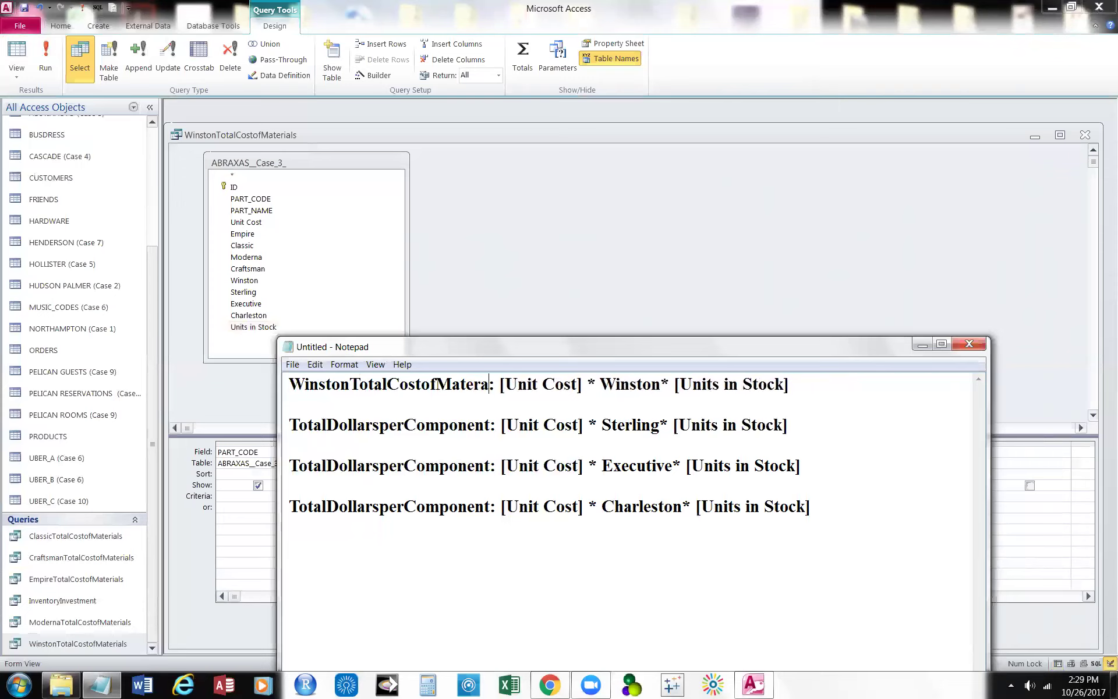
{"action": "key", "text": "BackSpace"}
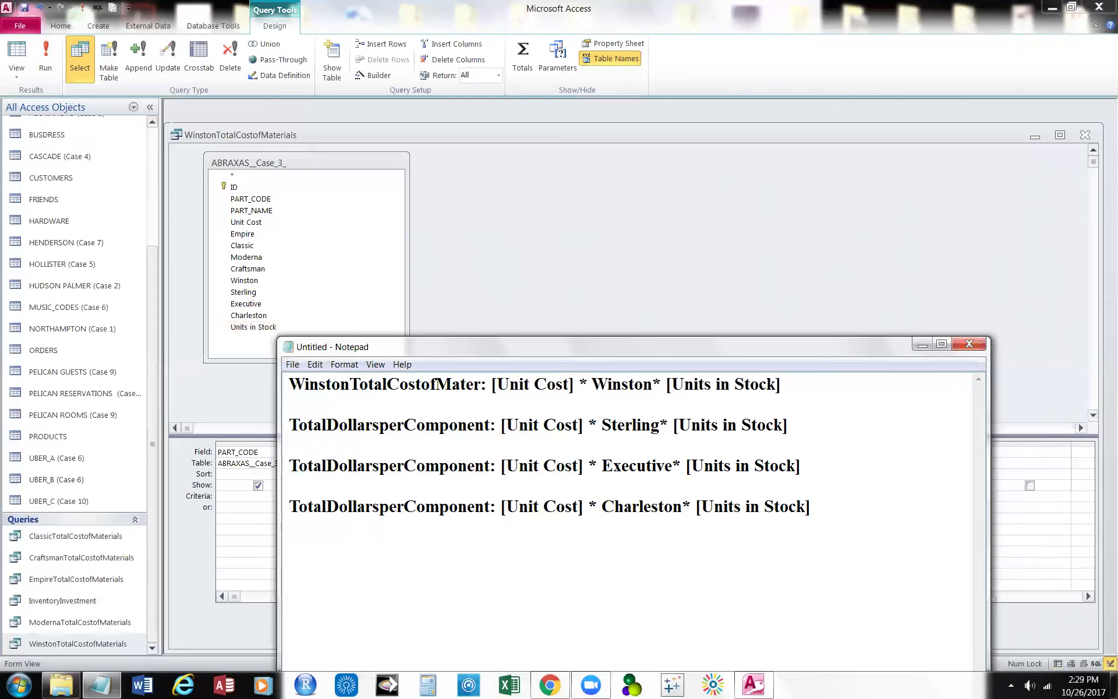
{"action": "type", "text": "ials"}
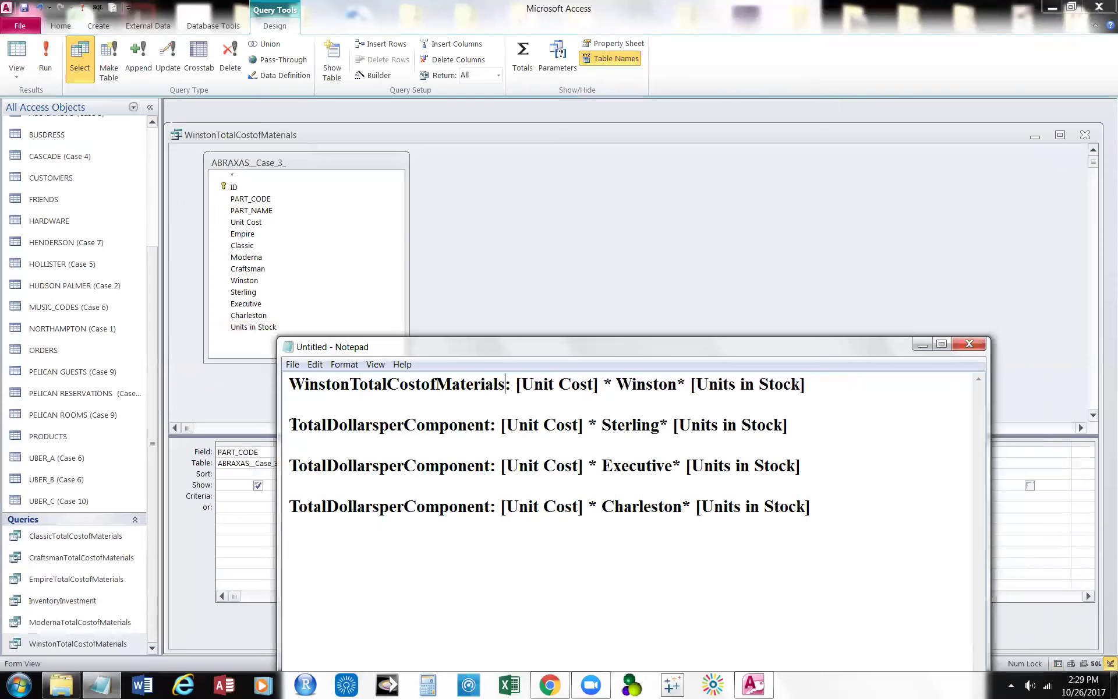
Replace TotalDollarsperComponent in the Sterling formula with a copy of the field name WinstonTotalCostofMaterials from the first formula.
{"action": "left_click_drag", "start_coordinate": [290, 426], "coordinate": [369, 420]}
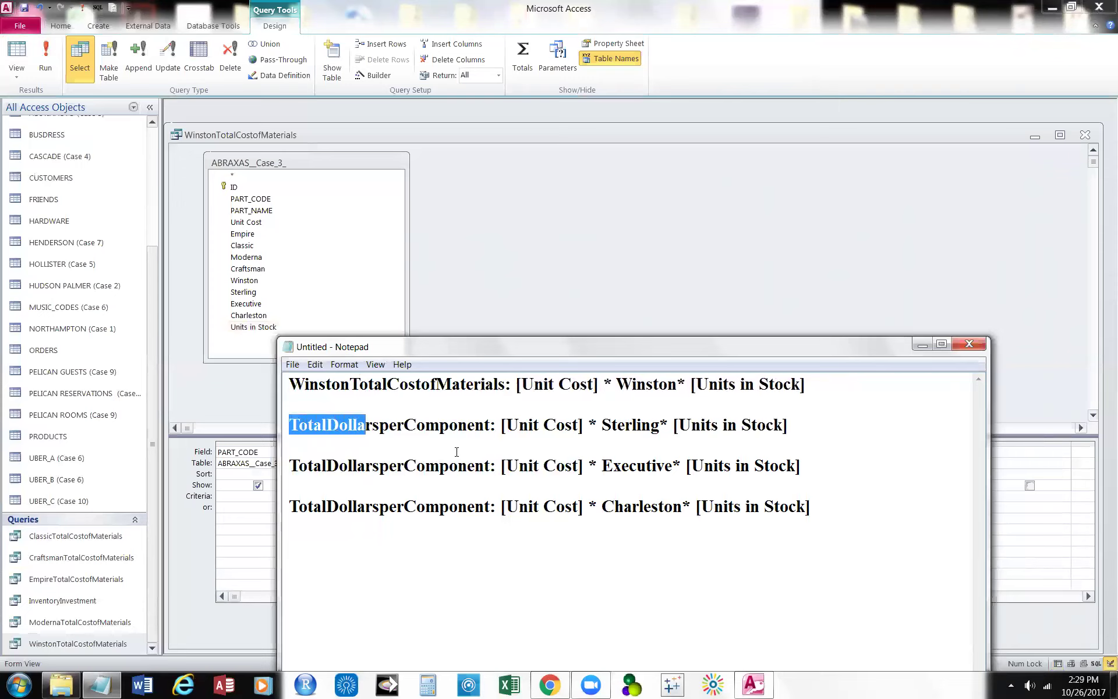
{"action": "left_click", "coordinate": [347, 416]}
{"action": "left_click_drag", "start_coordinate": [290, 425], "coordinate": [488, 429]}
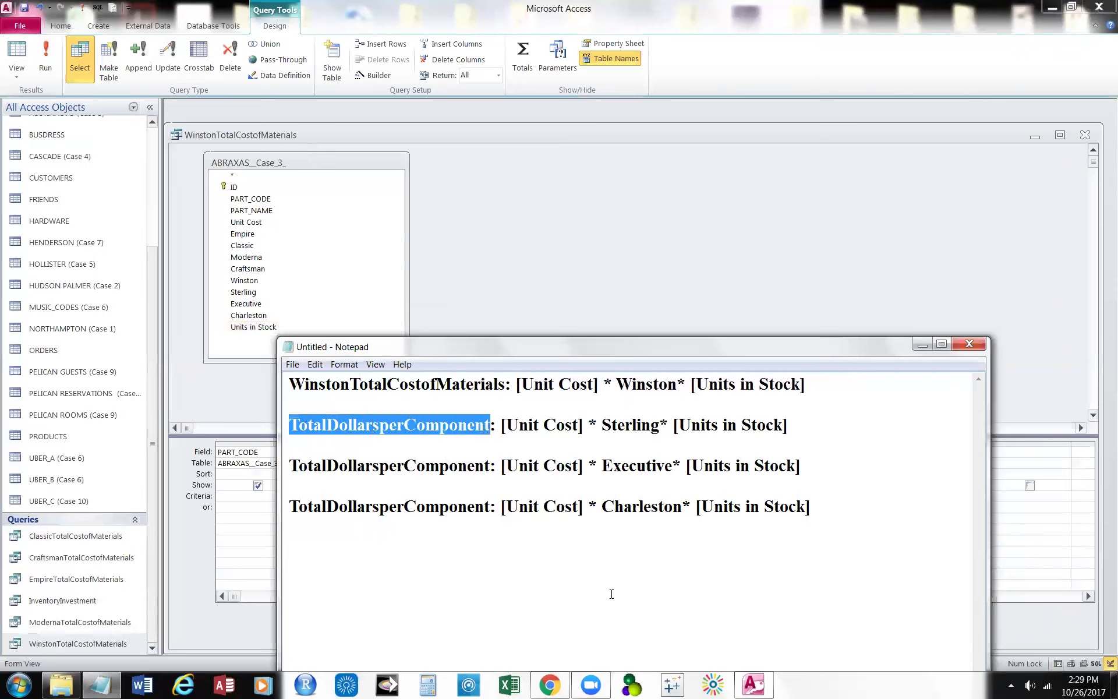
{"action": "key", "text": "Delete"}
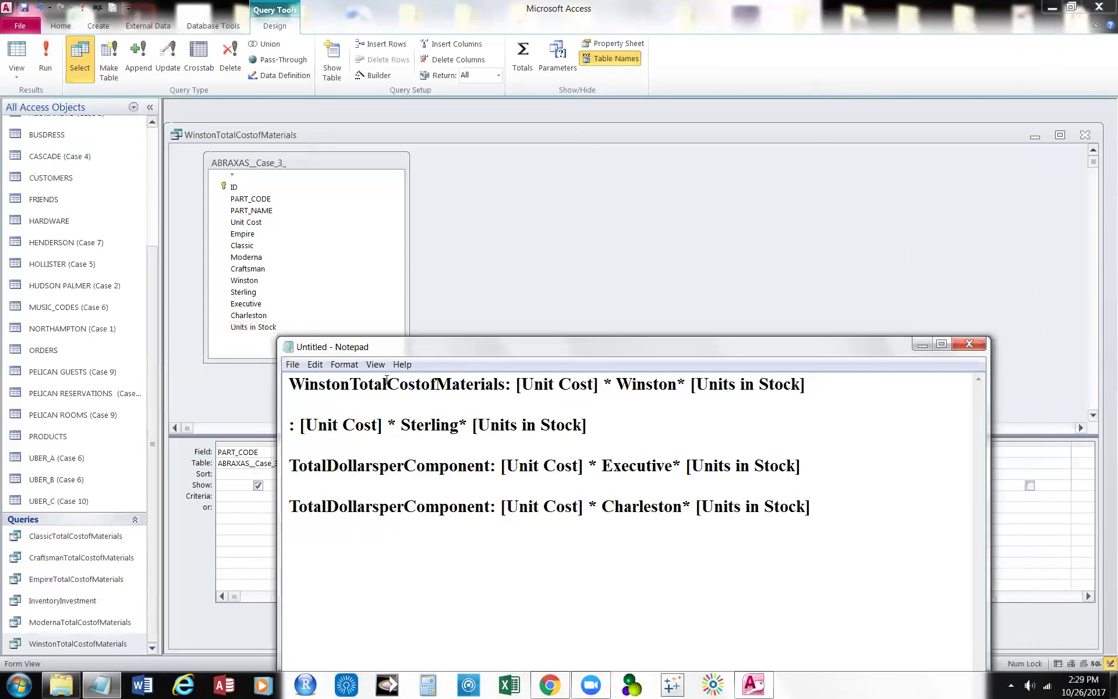
{"action": "left_click_drag", "start_coordinate": [291, 383], "coordinate": [506, 385]}
{"action": "key", "text": "ctrl+c"}
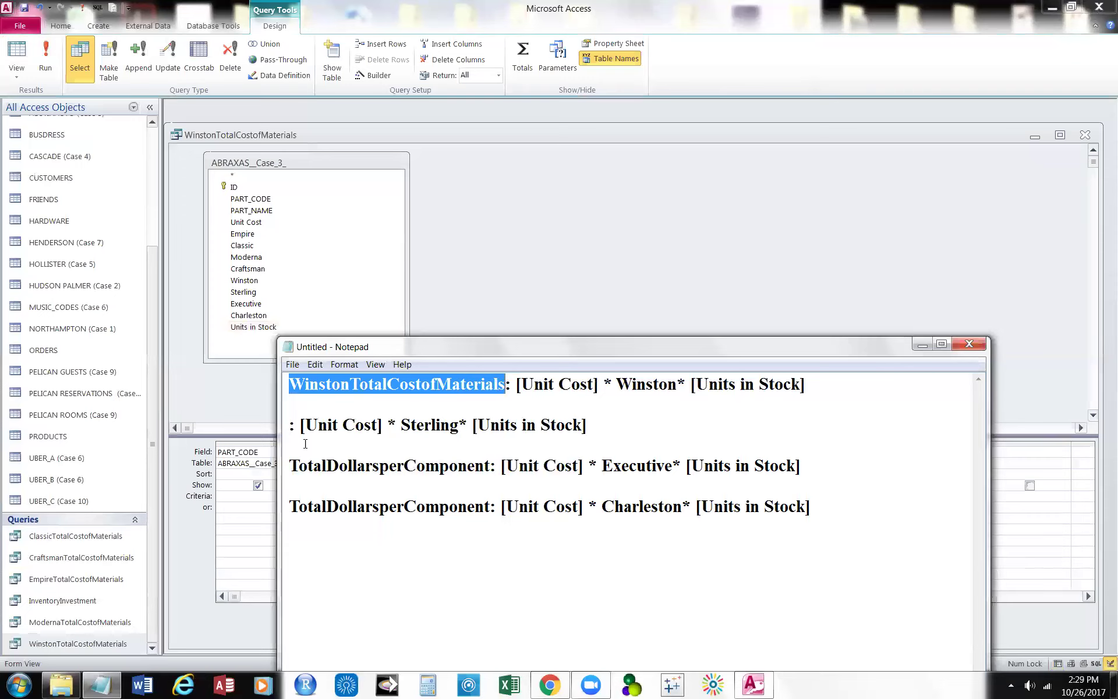
{"action": "left_click", "coordinate": [291, 429]}
{"action": "key", "text": "ctrl+v"}
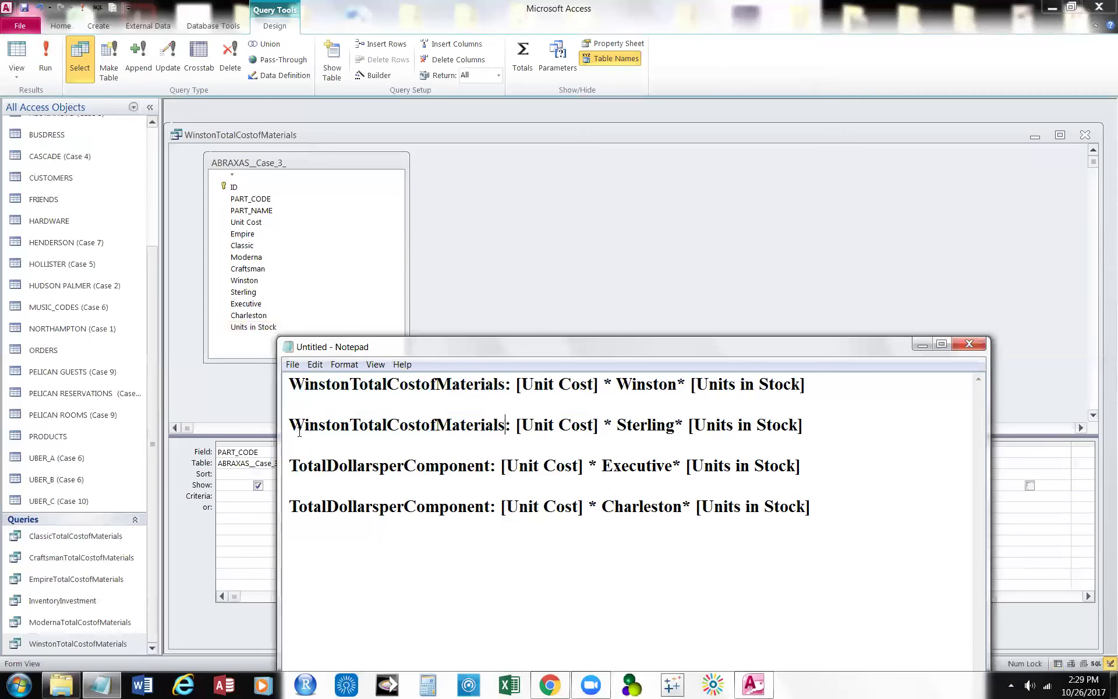
Change the Winston prefix to Sterling in the second formula's field name so it reads SterlingTotalCostofMaterials.
{"action": "left_click", "coordinate": [291, 429]}
{"action": "key", "text": "Delete"}
{"action": "key", "text": "Delete"}
{"action": "key", "text": "Delete"}
{"action": "key", "text": "Delete"}
{"action": "key", "text": "Delete"}
{"action": "key", "text": "Delete"}
{"action": "key", "text": "Delete"}
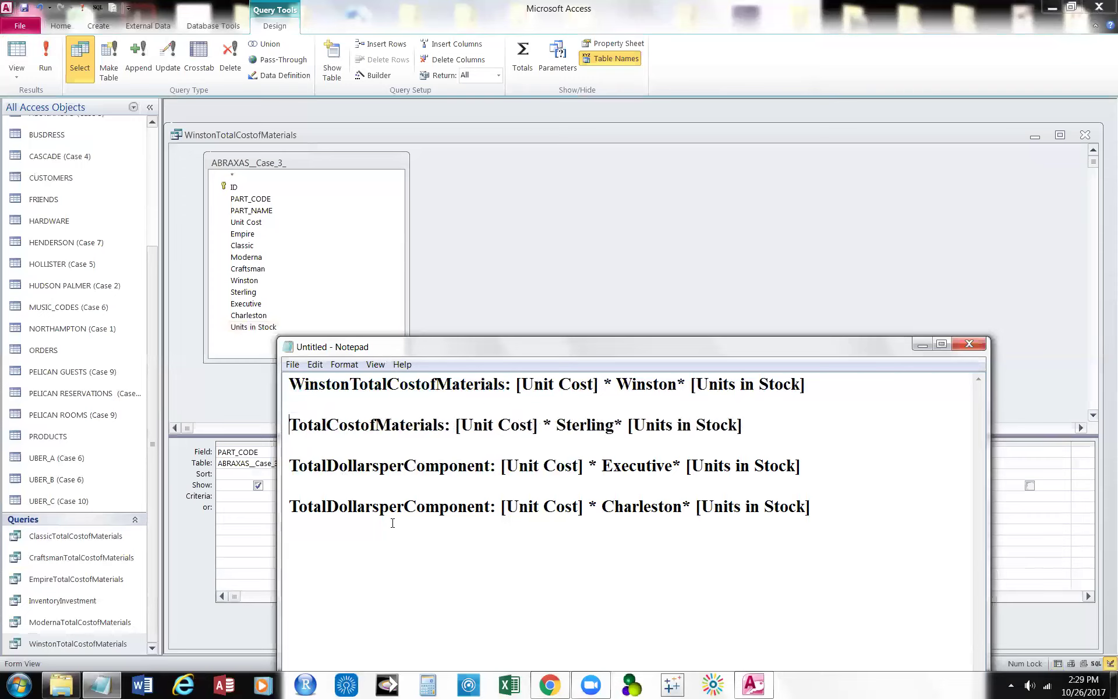
{"action": "type", "text": "Sterling"}
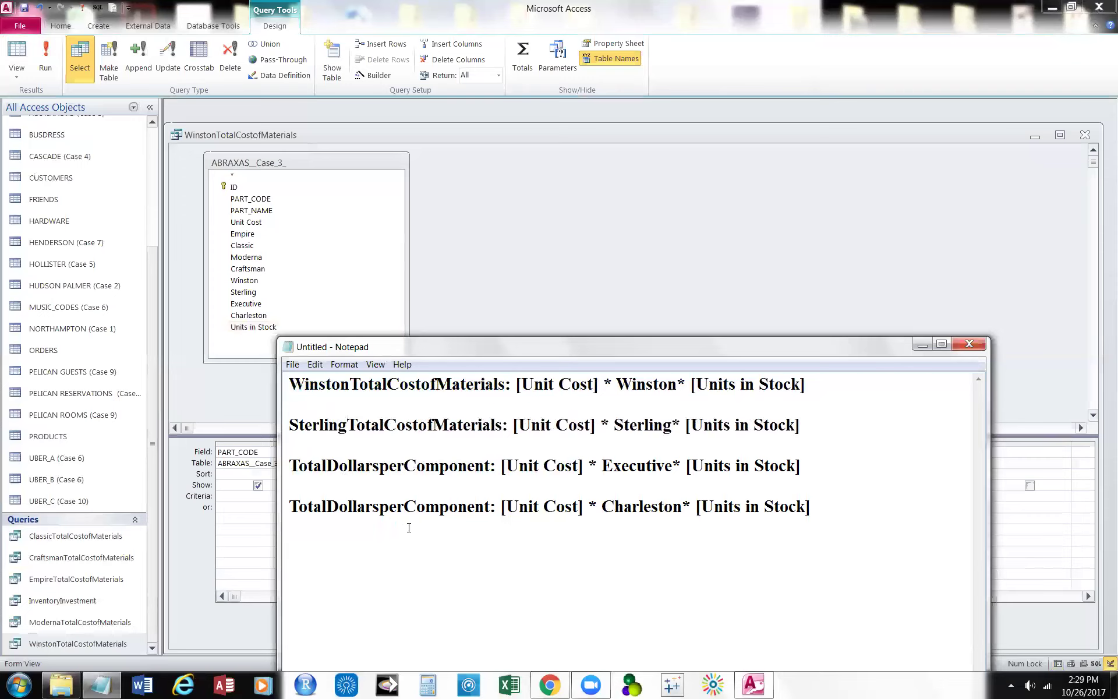
Replace TotalDollarsperComponent in the Executive formula with the copied field name WinstonTotalCostofMaterials.
{"action": "left_click_drag", "start_coordinate": [290, 465], "coordinate": [493, 463]}
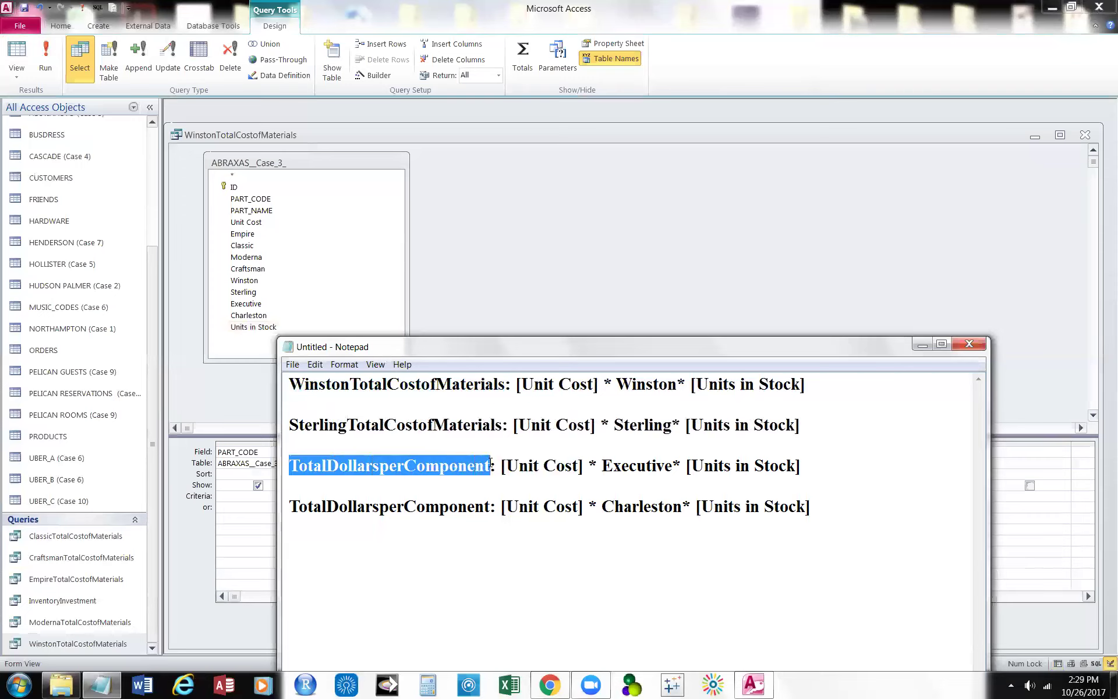
{"action": "key", "text": "Delete"}
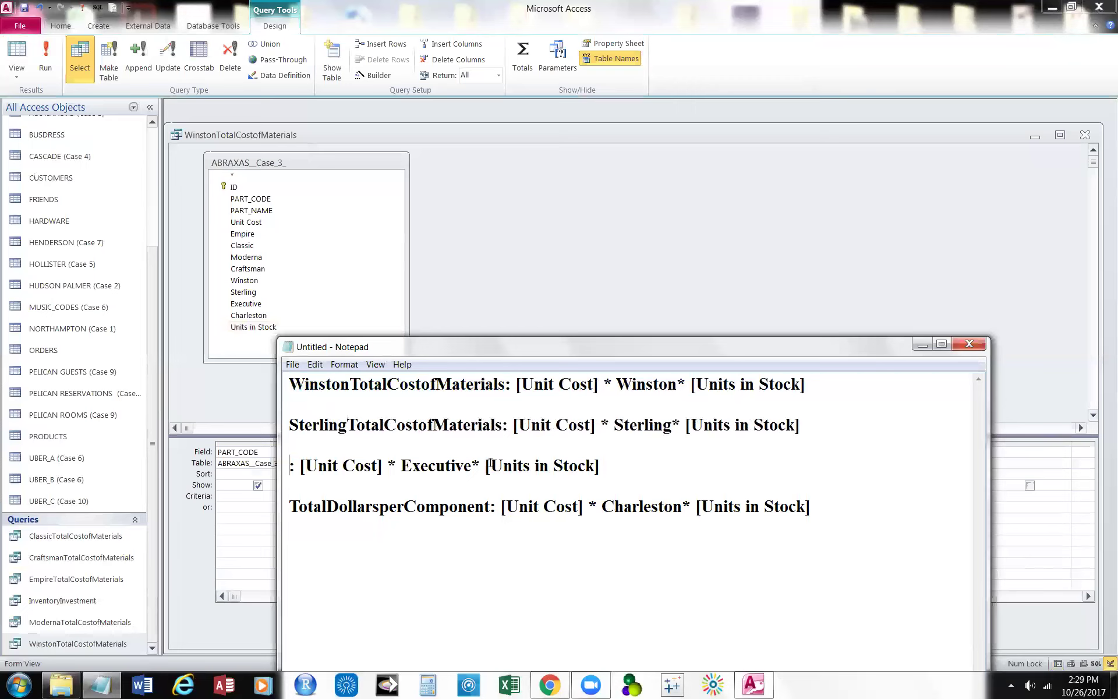
{"action": "key", "text": "ctrl+v"}
Change the Winston prefix to Executive in the third formula's field name so it reads ExecutiveTotalCostofMaterials.
{"action": "left_click", "coordinate": [292, 460]}
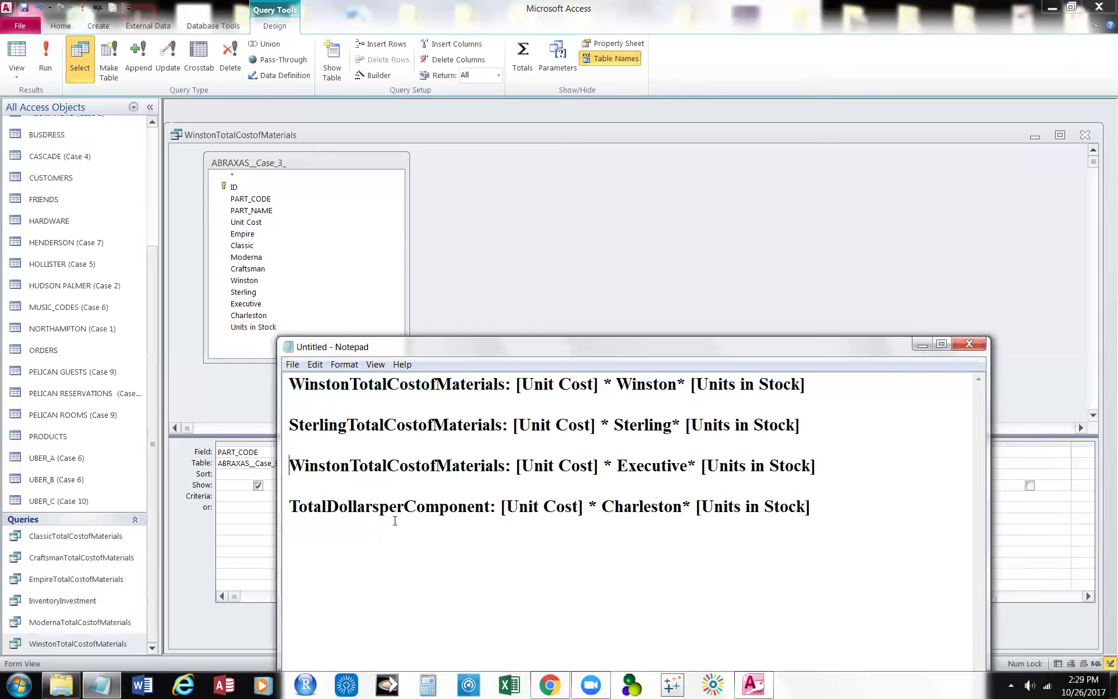
{"action": "key", "text": "Delete"}
{"action": "key", "text": "Delete"}
{"action": "key", "text": "Delete"}
{"action": "key", "text": "Delete"}
{"action": "key", "text": "Delete"}
{"action": "key", "text": "Delete"}
{"action": "key", "text": "Delete"}
{"action": "key", "text": "Delete"}
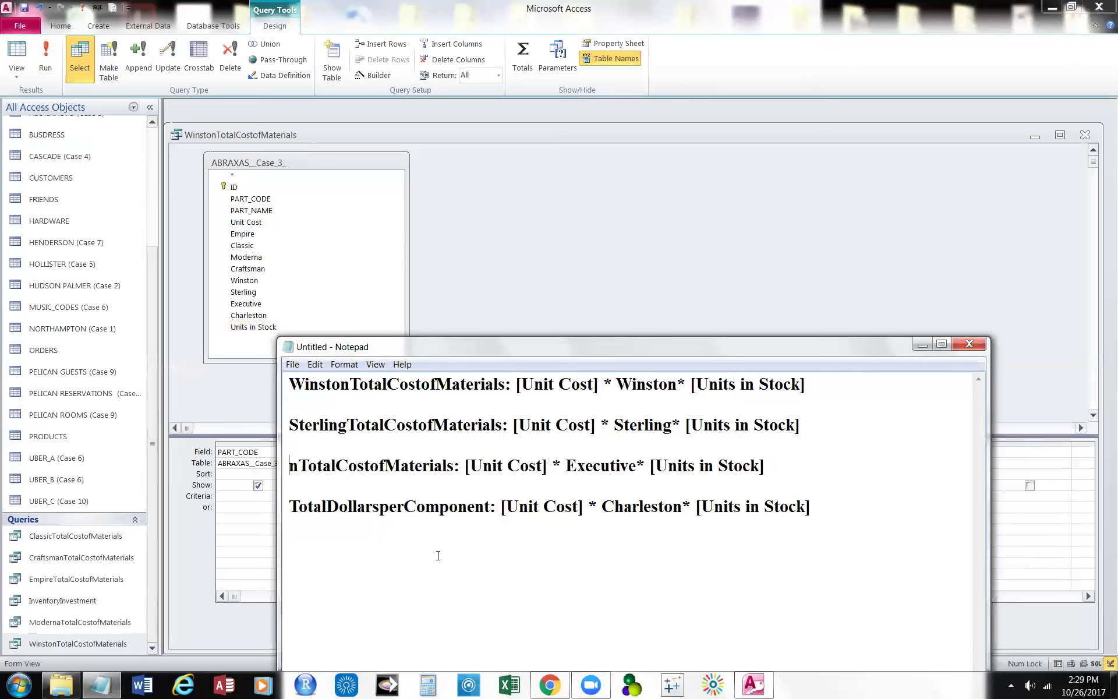
{"action": "type", "text": "Executi"}
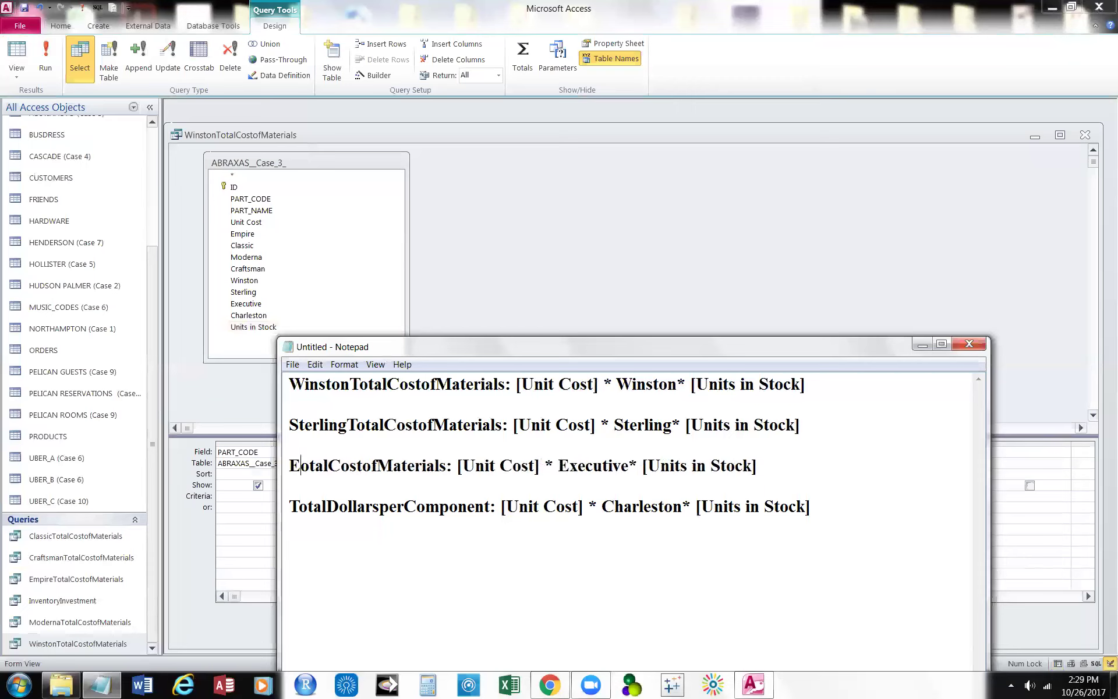
{"action": "type", "text": "ve"}
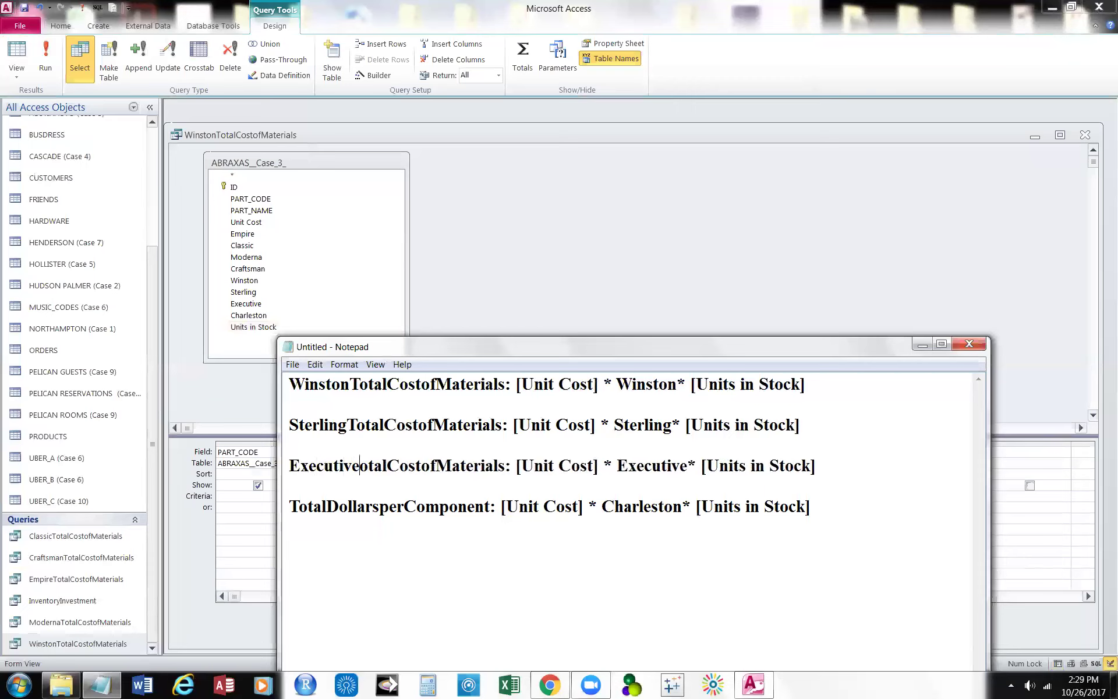
{"action": "type", "text": "T"}
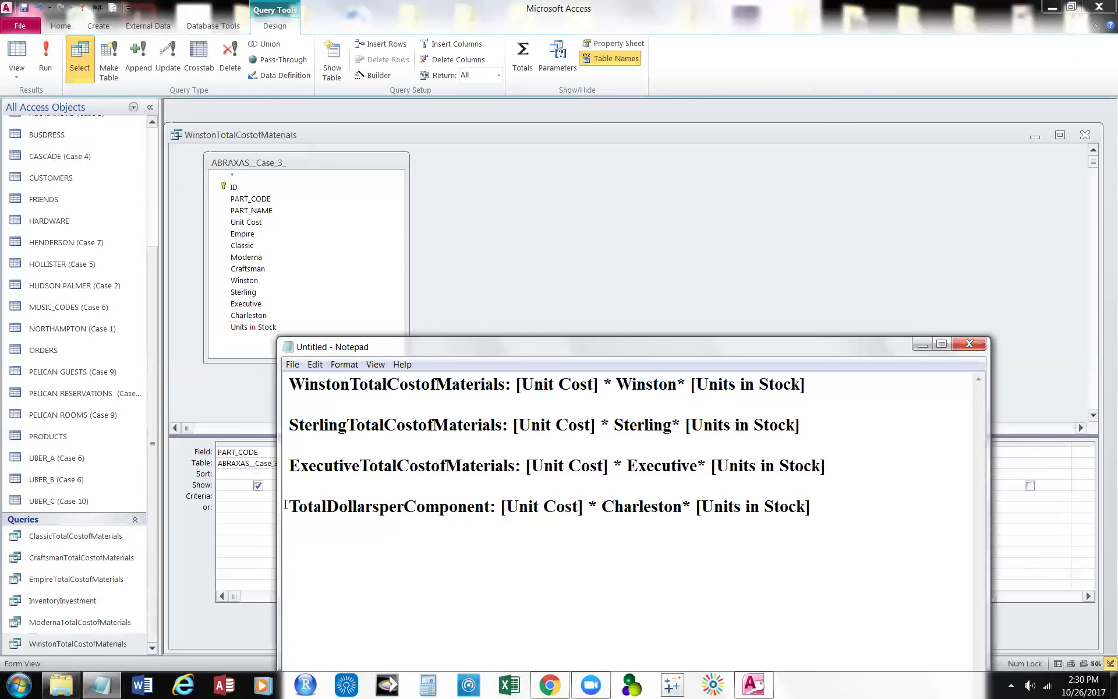
Rename the TotalDollarsperComponent label of the Charleston formula in the notes to CharlestonTotalCostofMaterials.
{"action": "left_click_drag", "start_coordinate": [289, 506], "coordinate": [492, 511]}
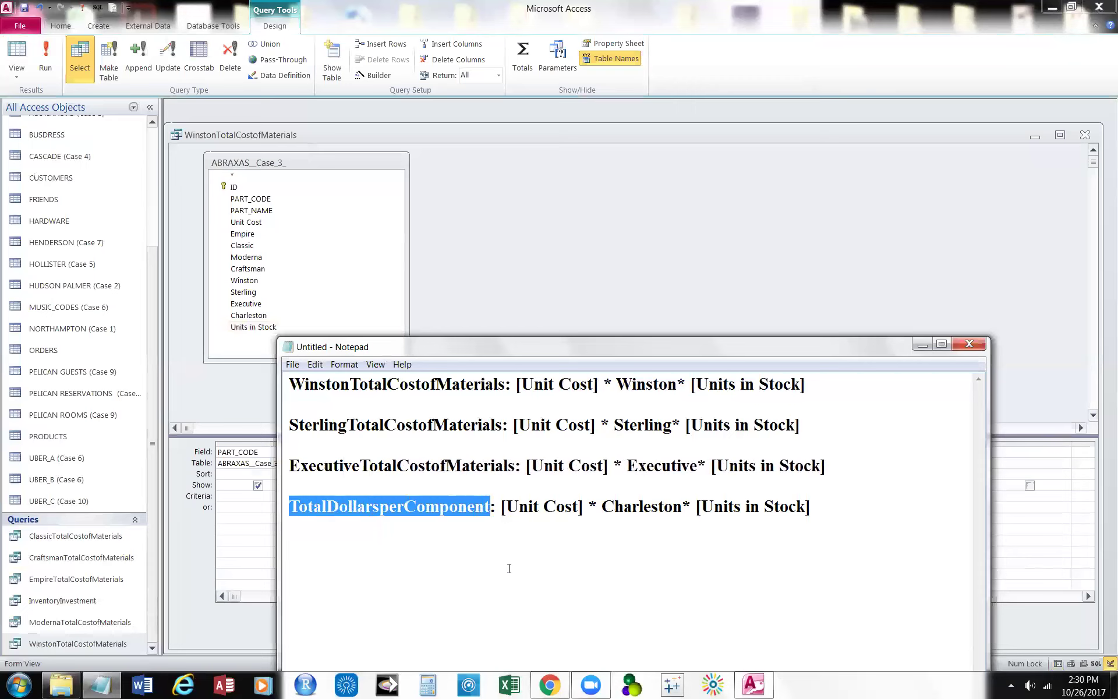
{"action": "key", "text": "Delete"}
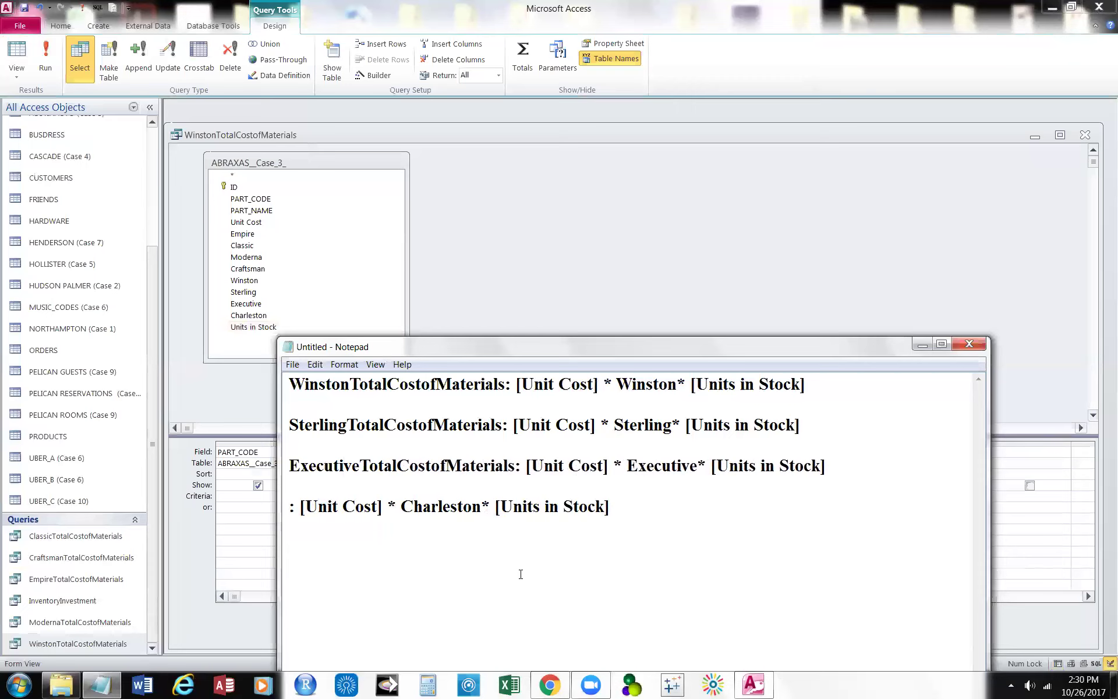
{"action": "key", "text": "ctrl+v"}
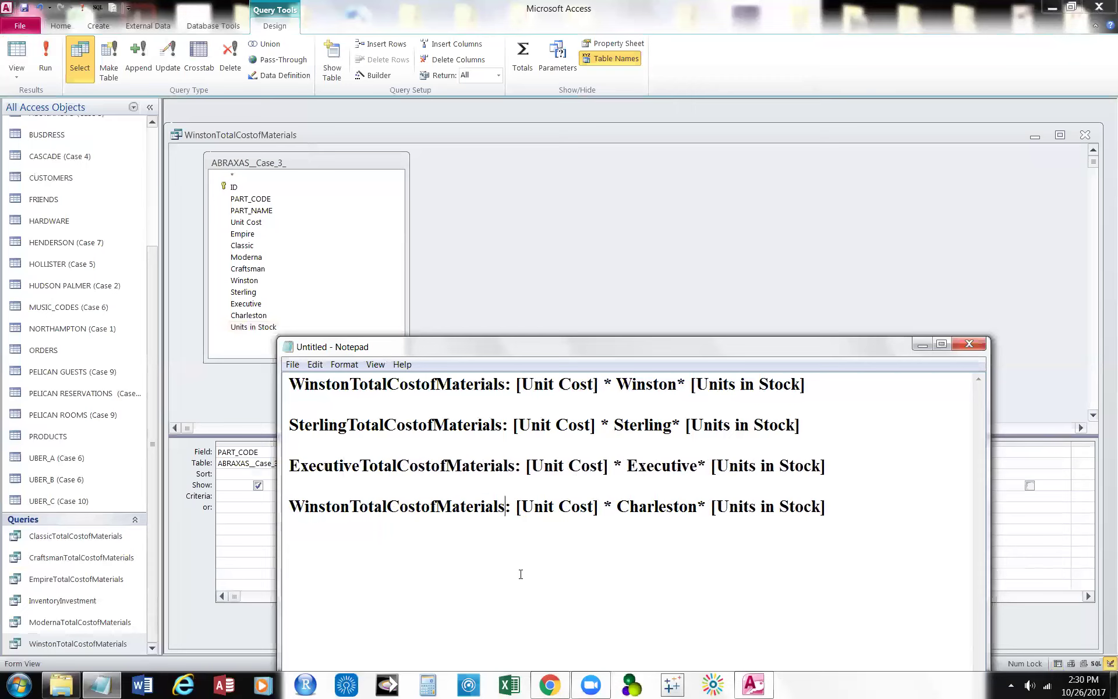
{"action": "left_click", "coordinate": [290, 506]}
{"action": "key", "text": "Delete"}
{"action": "key", "text": "Delete"}
{"action": "key", "text": "Delete"}
{"action": "key", "text": "Delete"}
{"action": "key", "text": "Delete"}
{"action": "key", "text": "Delete"}
{"action": "key", "text": "Delete"}
{"action": "type", "text": "Charleston"}
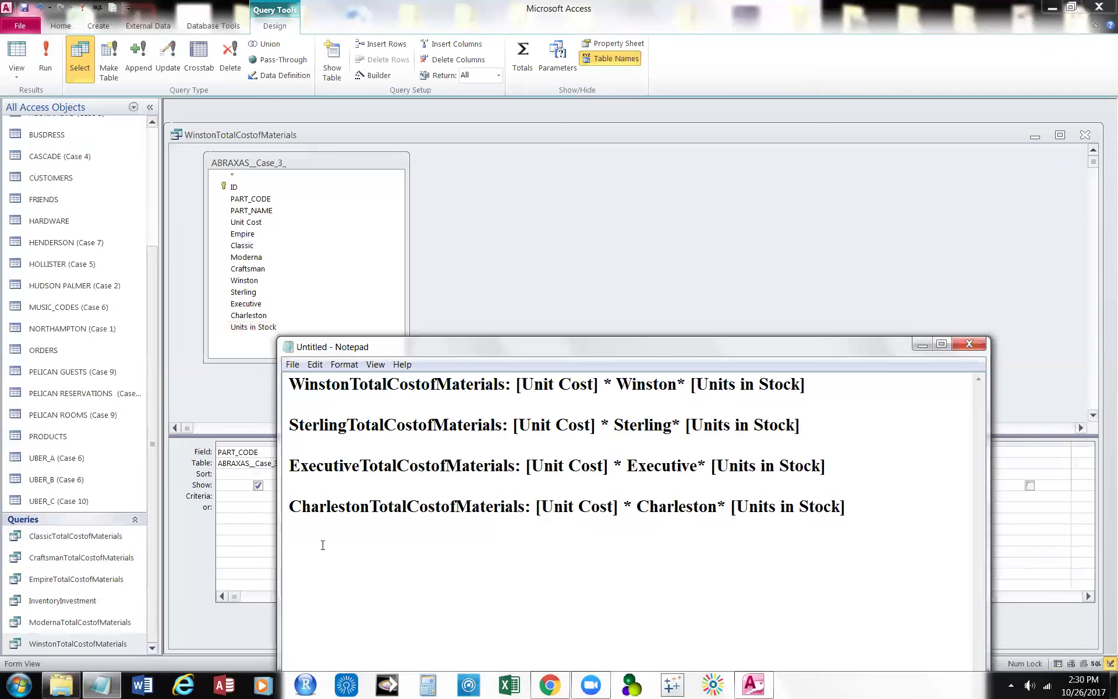
Copy the formula WinstonTotalCostofMaterials: [Unit Cost] * Winston* [Units in Stock] from Notepad into the Access query's empty field column.
{"action": "left_click_drag", "start_coordinate": [289, 384], "coordinate": [814, 385]}
{"action": "key", "text": "ctrl+c"}
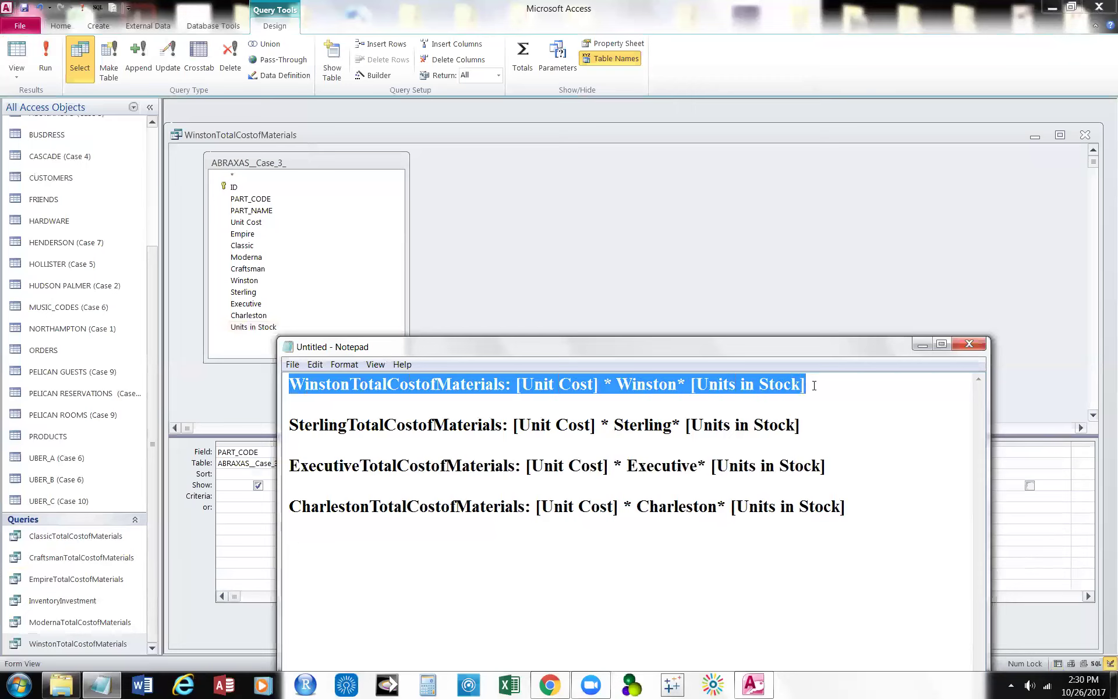
{"action": "left_click", "coordinate": [922, 344]}
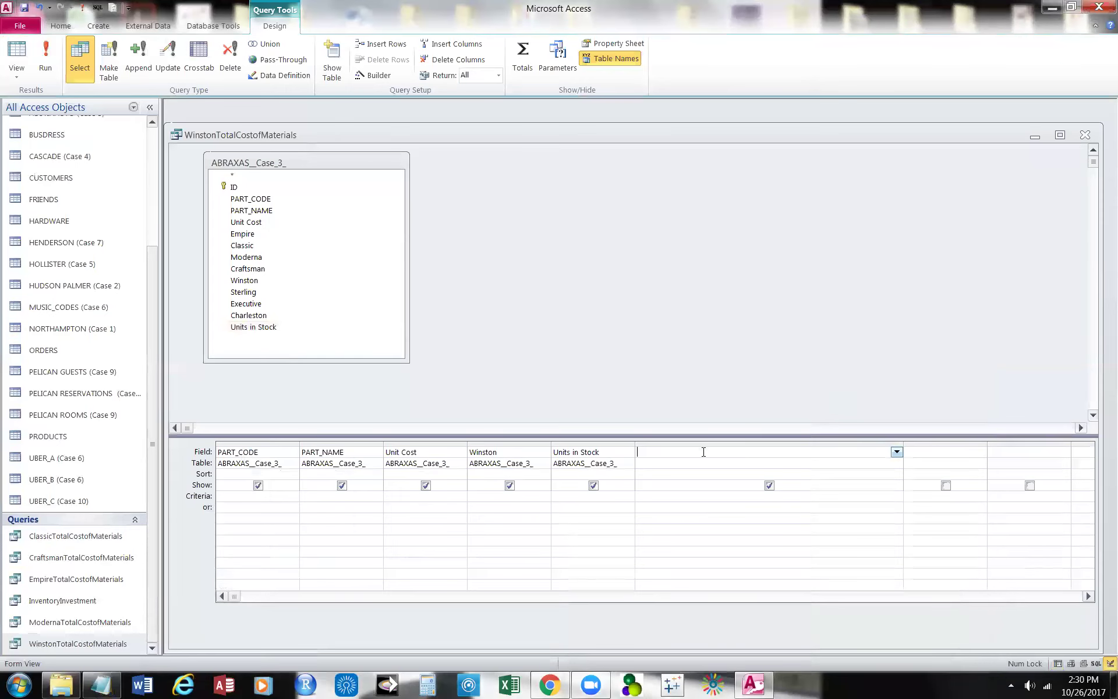
{"action": "key", "text": "ctrl+v"}
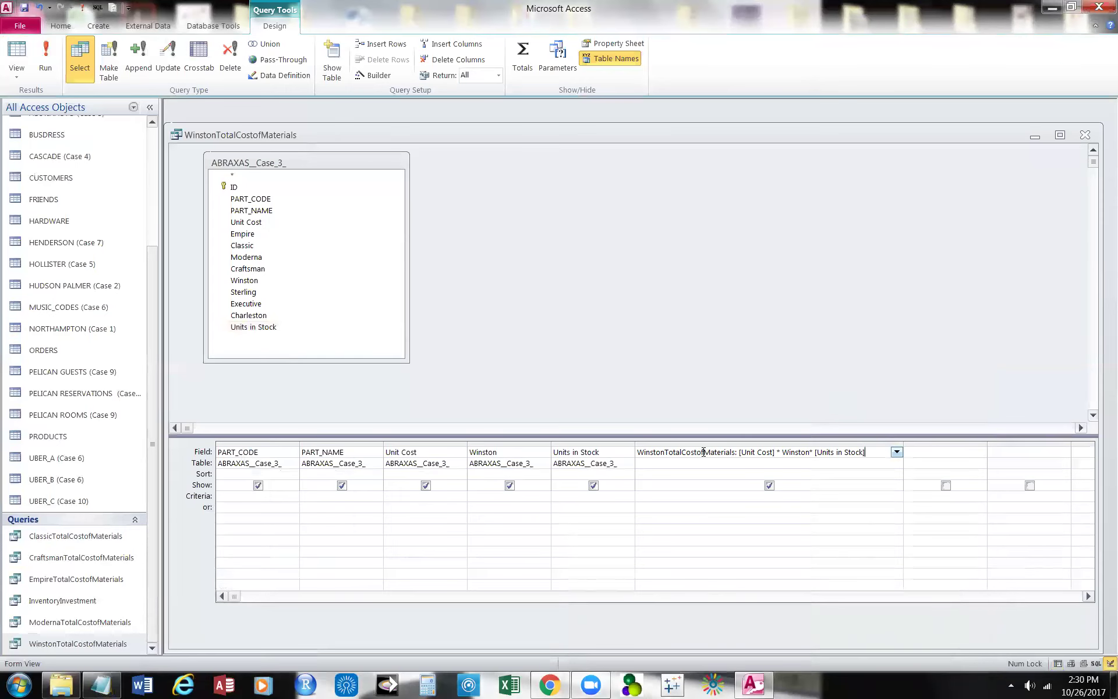
Run the Winston query, widen its calculated column to show the full heading, and close it with the changes saved.
{"action": "left_click", "coordinate": [46, 57]}
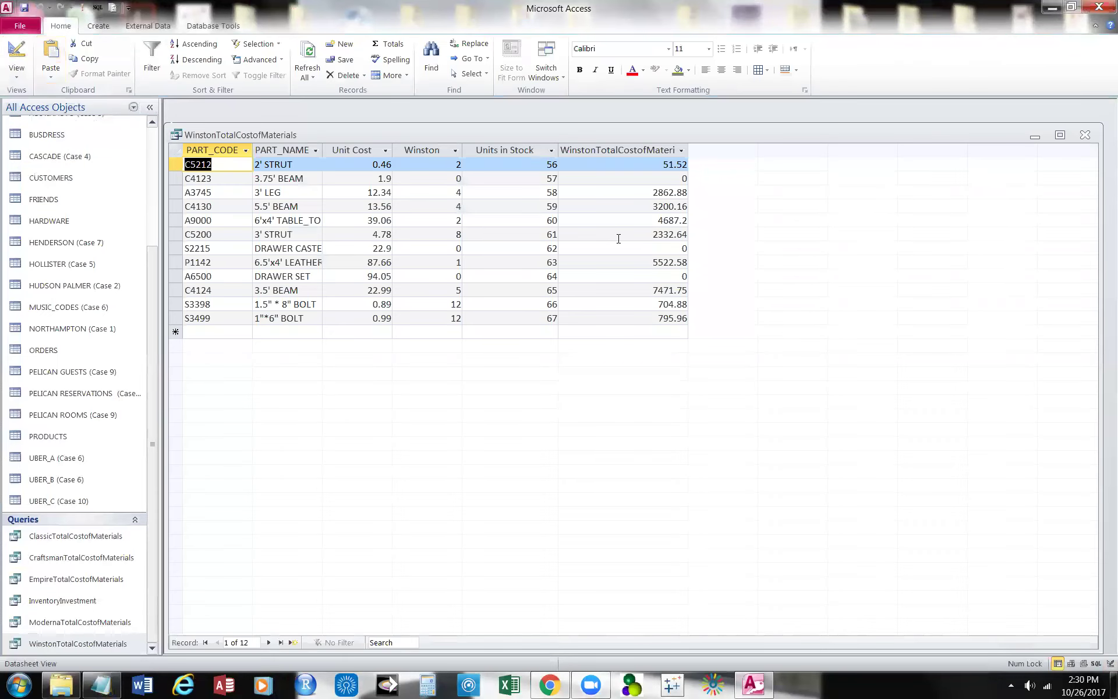
{"action": "left_click_drag", "start_coordinate": [688, 150], "coordinate": [764, 152]}
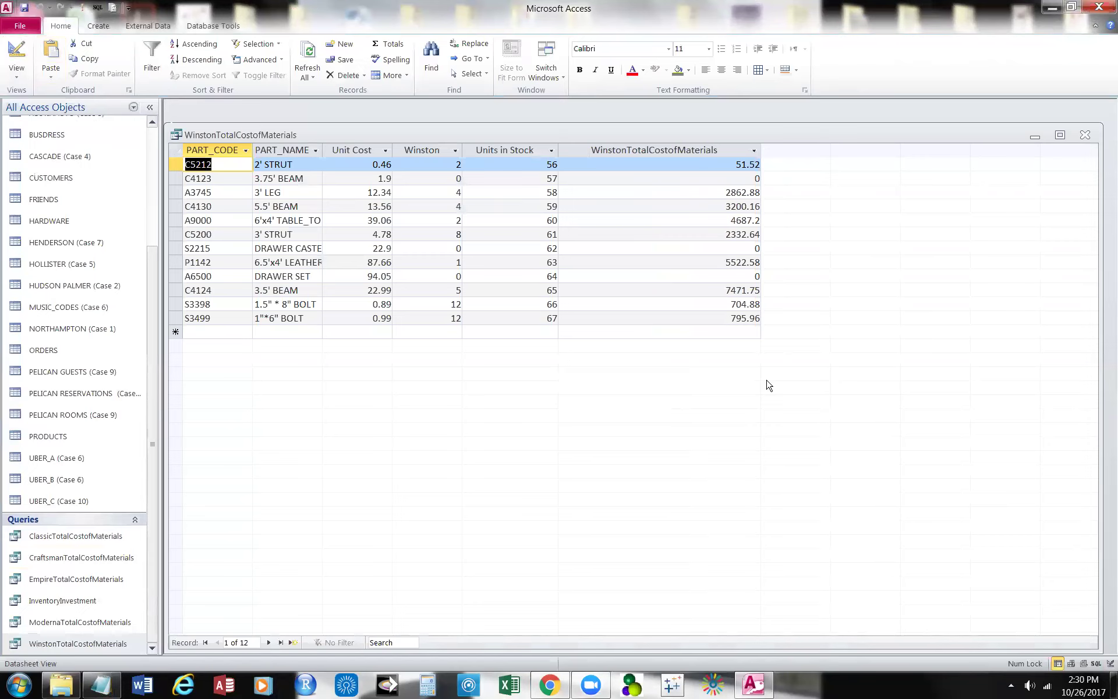
{"action": "left_click", "coordinate": [1085, 134]}
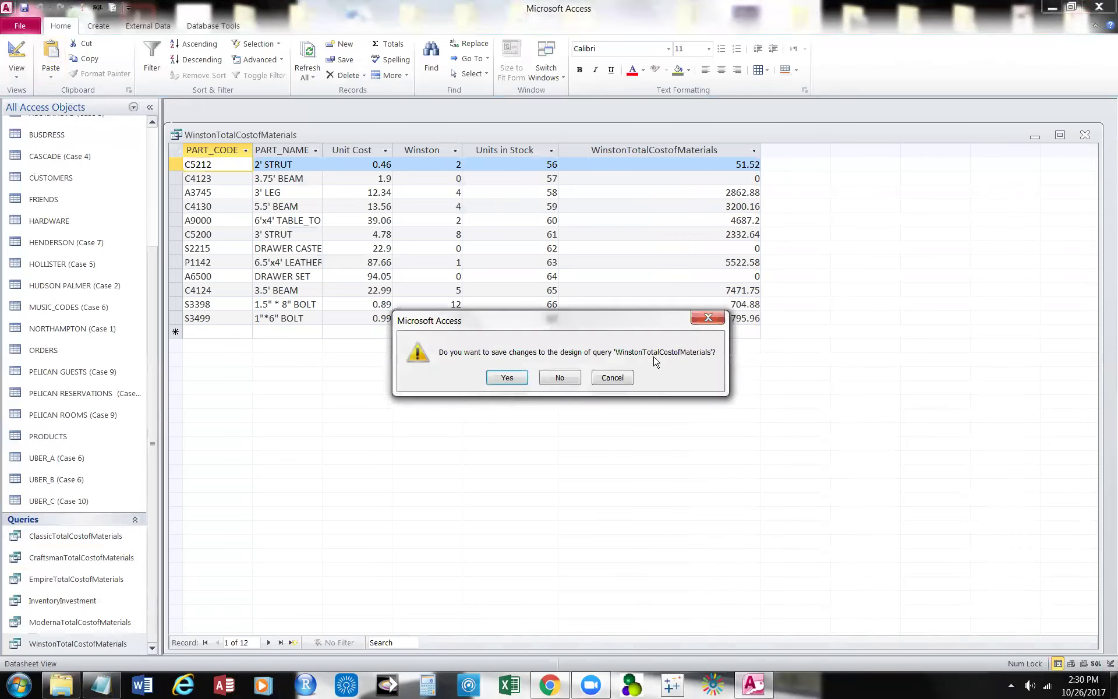
{"action": "left_click", "coordinate": [523, 378]}
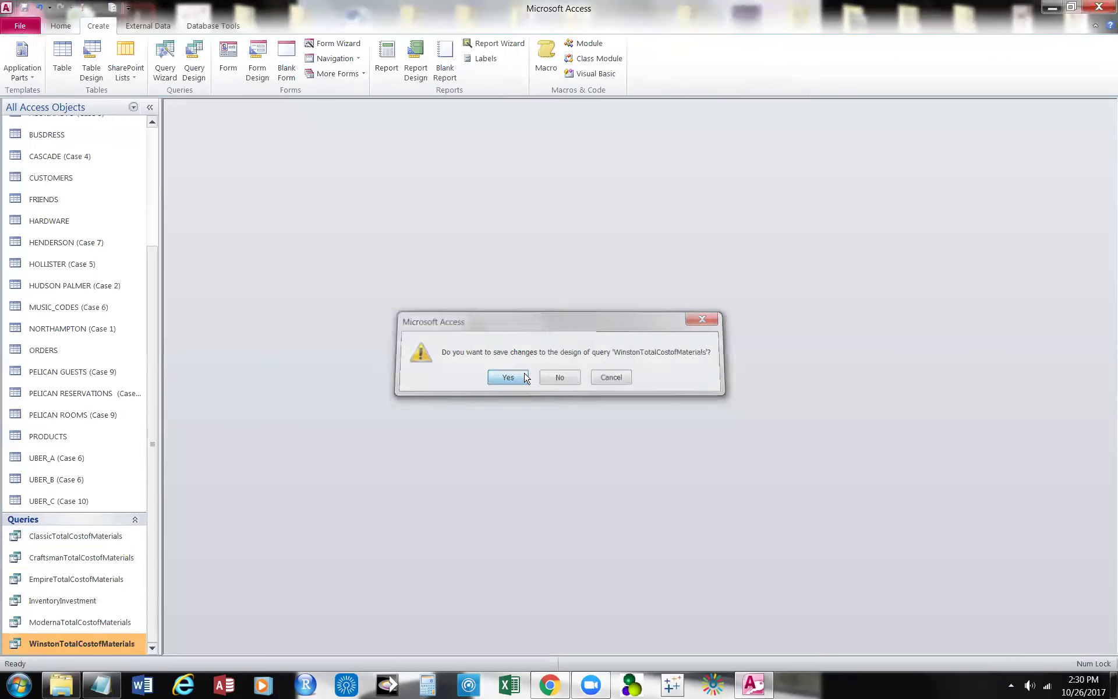
Duplicate the WinstonTotalCostofMaterials query under the name SterlingTotalCostofMaterials.
{"action": "right_click", "coordinate": [91, 644]}
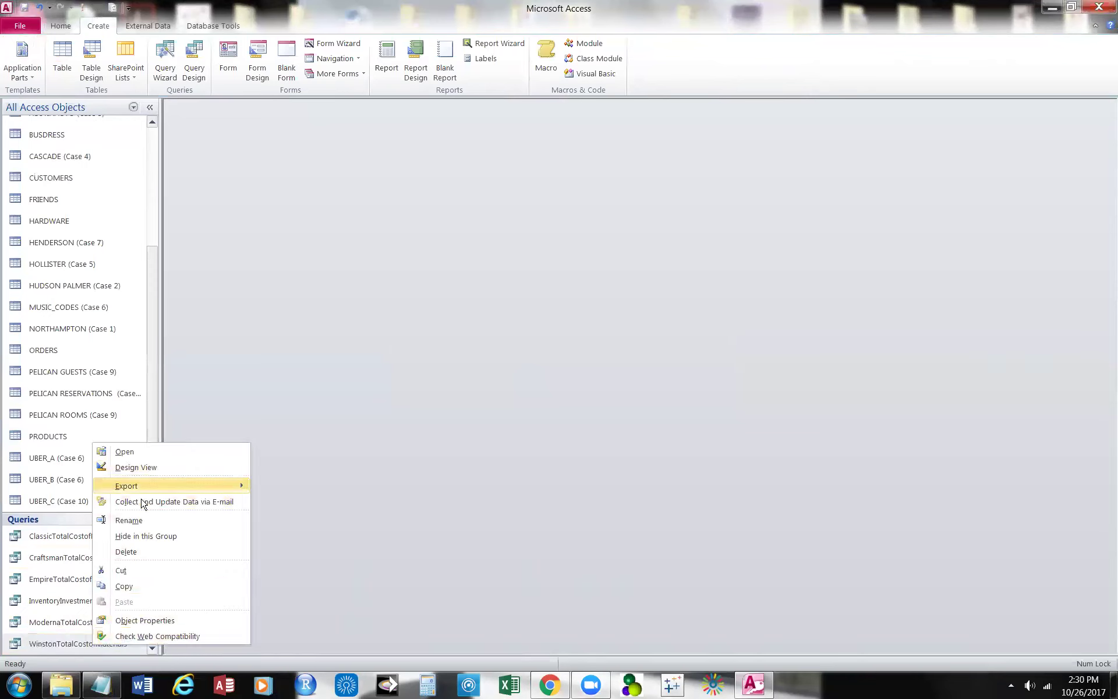
{"action": "left_click", "coordinate": [166, 587]}
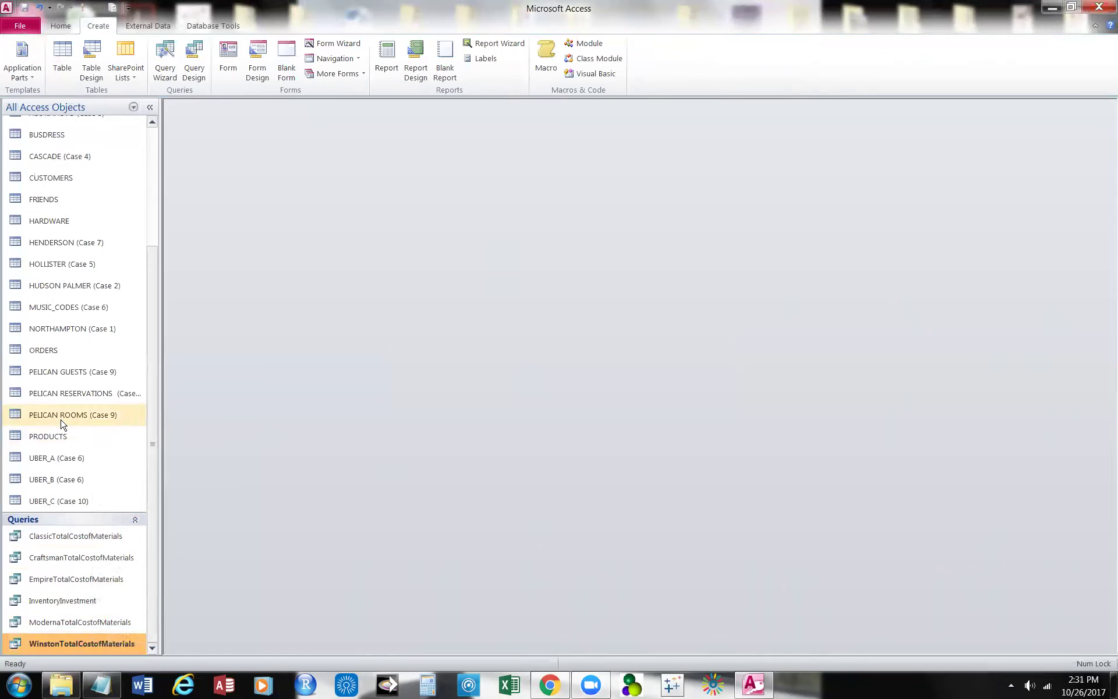
{"action": "right_click", "coordinate": [62, 423]}
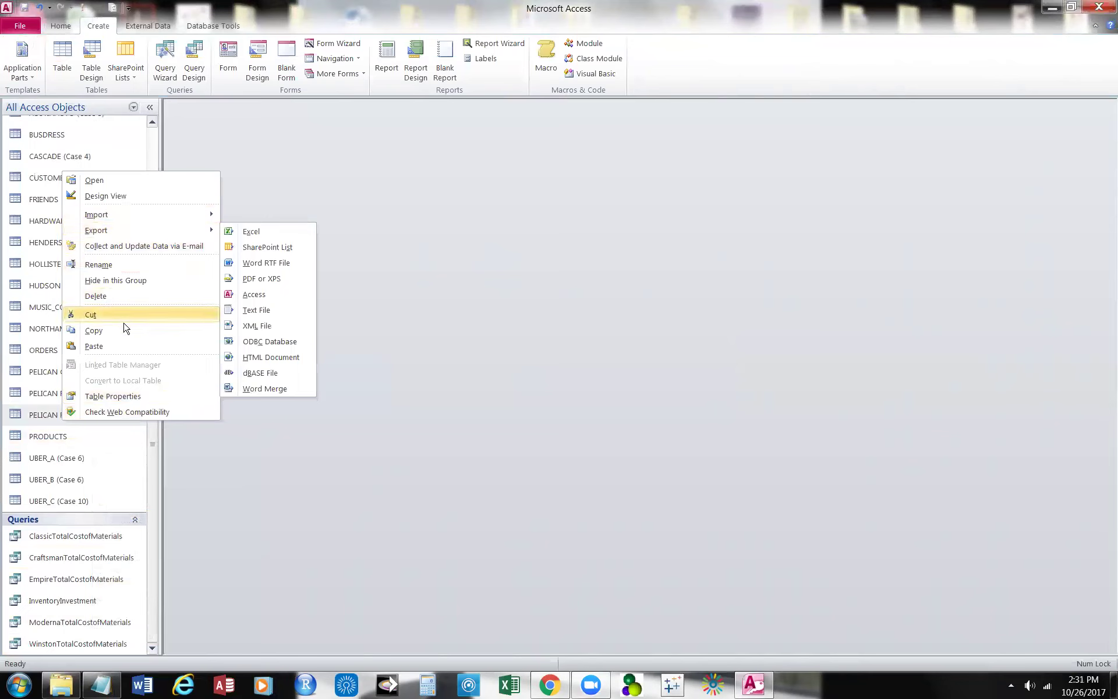
{"action": "left_click", "coordinate": [124, 347]}
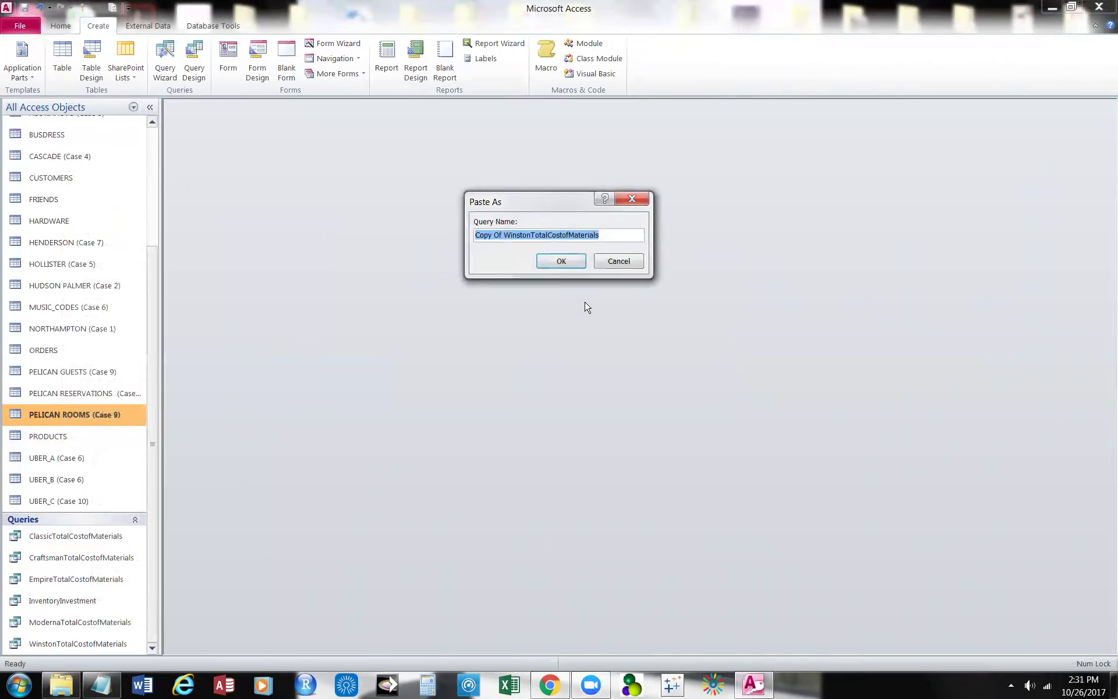
{"action": "left_click", "coordinate": [486, 236]}
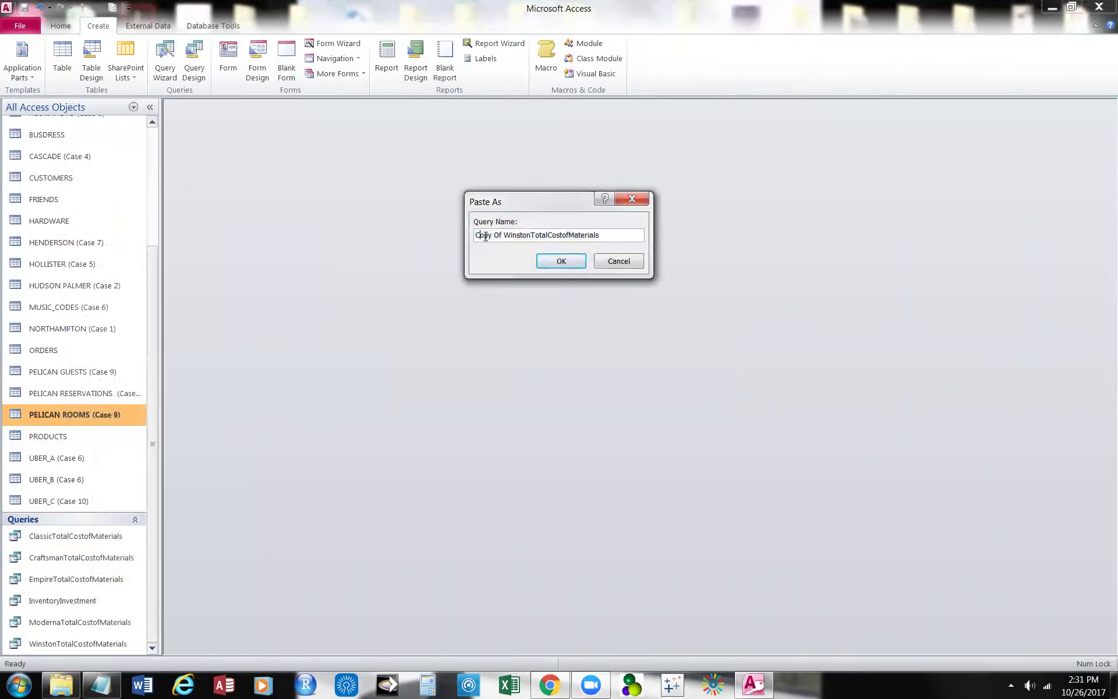
{"action": "key", "text": "Delete"}
{"action": "key", "text": "Delete"}
{"action": "key", "text": "Delete"}
{"action": "key", "text": "Delete"}
{"action": "key", "text": "Delete"}
{"action": "key", "text": "Delete"}
{"action": "key", "text": "Delete"}
{"action": "key", "text": "Delete"}
{"action": "key", "text": "Delete"}
{"action": "key", "text": "Delete"}
{"action": "key", "text": "Delete"}
{"action": "key", "text": "Delete"}
{"action": "key", "text": "Delete"}
{"action": "key", "text": "Delete"}
{"action": "key", "text": "Delete"}
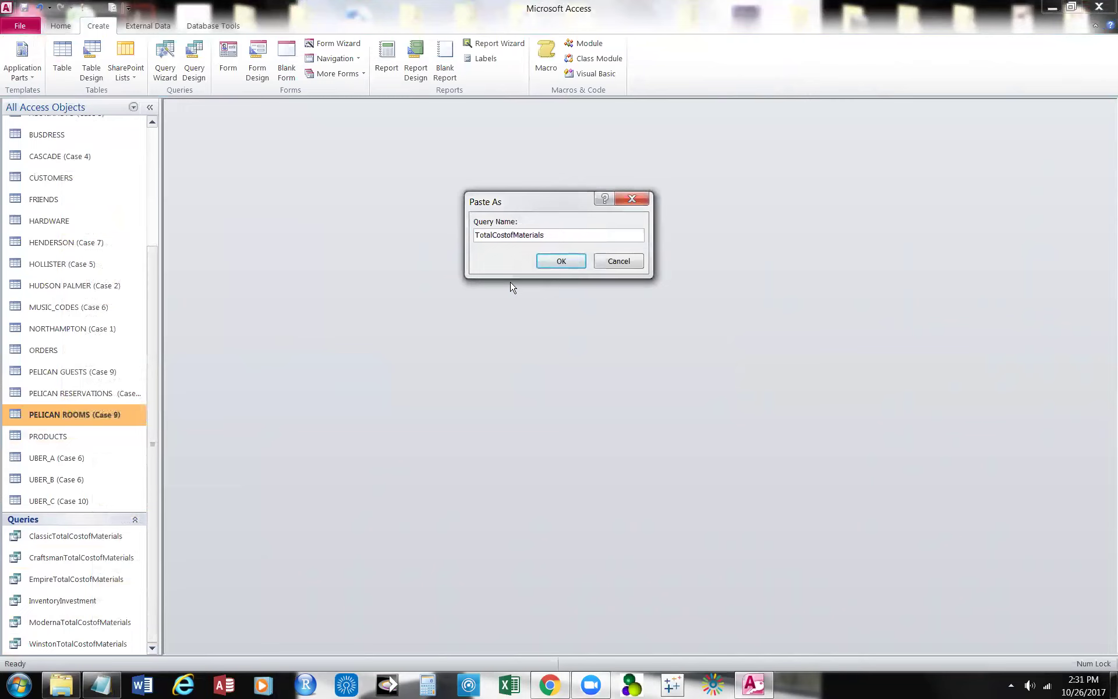
{"action": "type", "text": "Sterling"}
{"action": "left_click", "coordinate": [561, 264]}
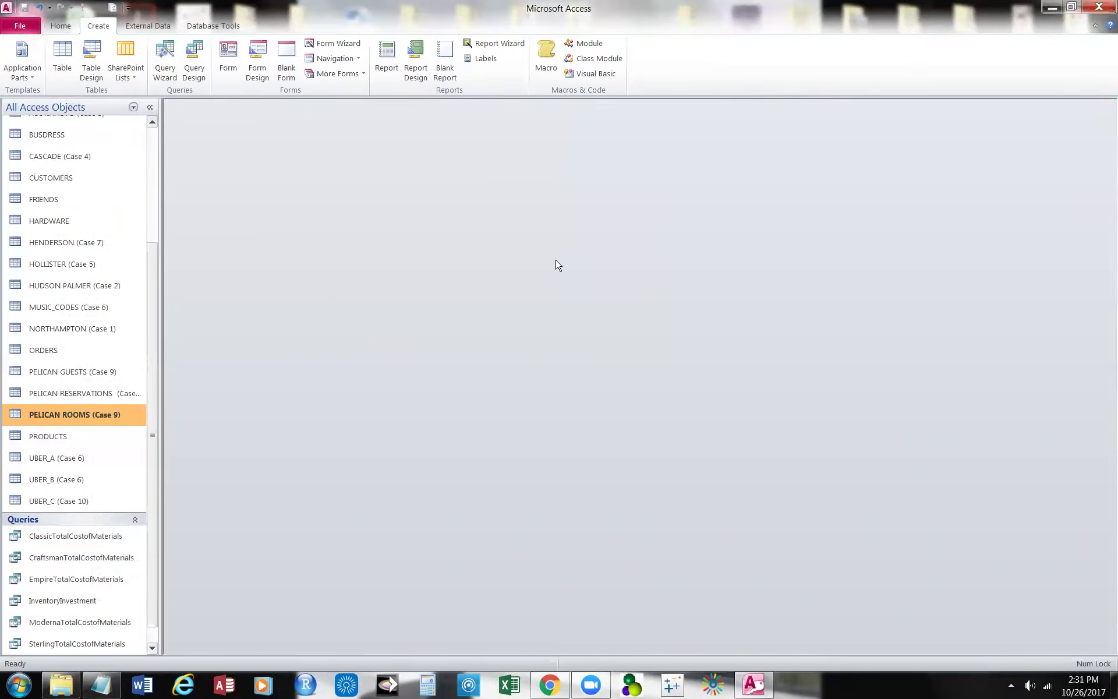
Open the SterlingTotalCostofMaterials query's design and replace its Winston field with Sterling.
{"action": "right_click", "coordinate": [90, 643]}
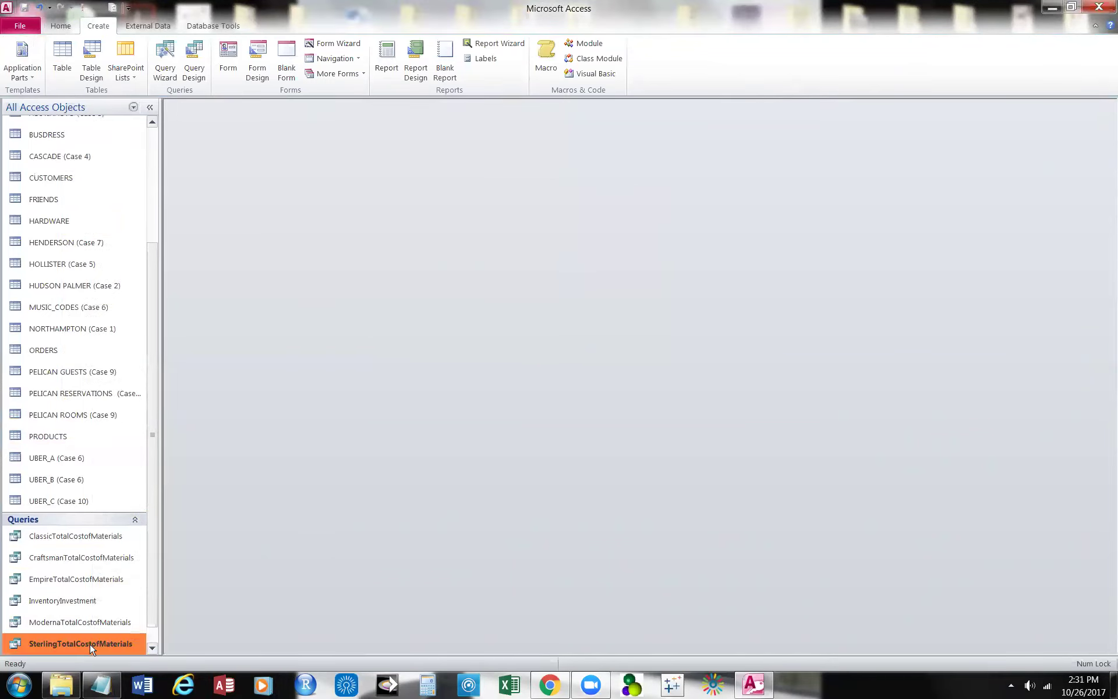
{"action": "left_click", "coordinate": [200, 469]}
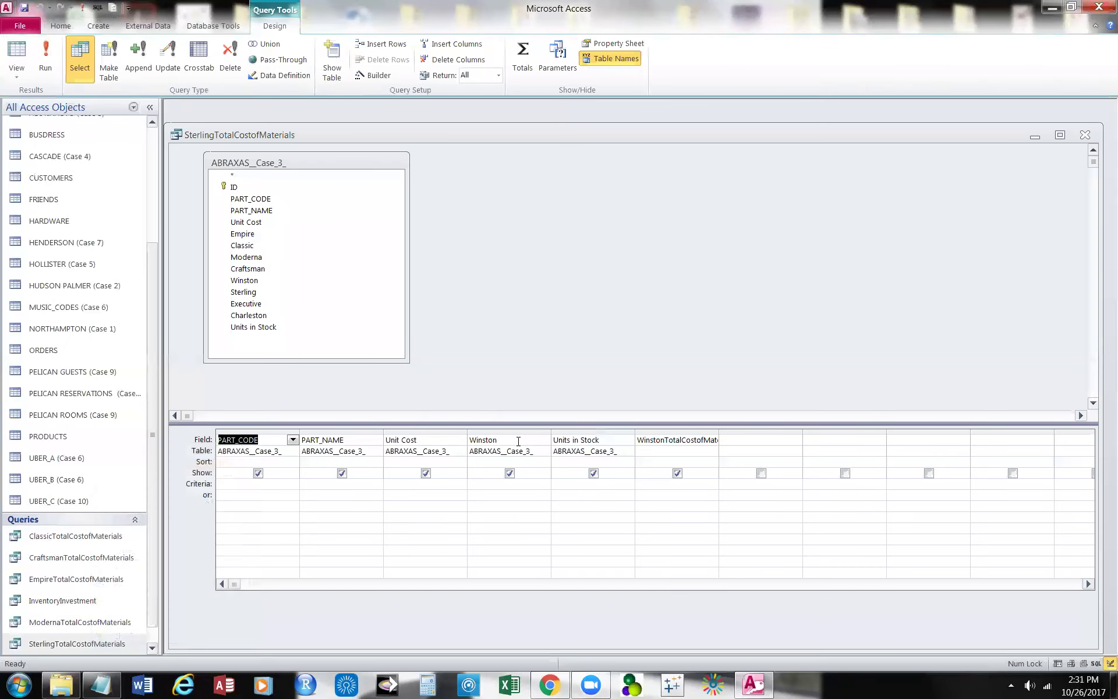
{"action": "left_click", "coordinate": [548, 440]}
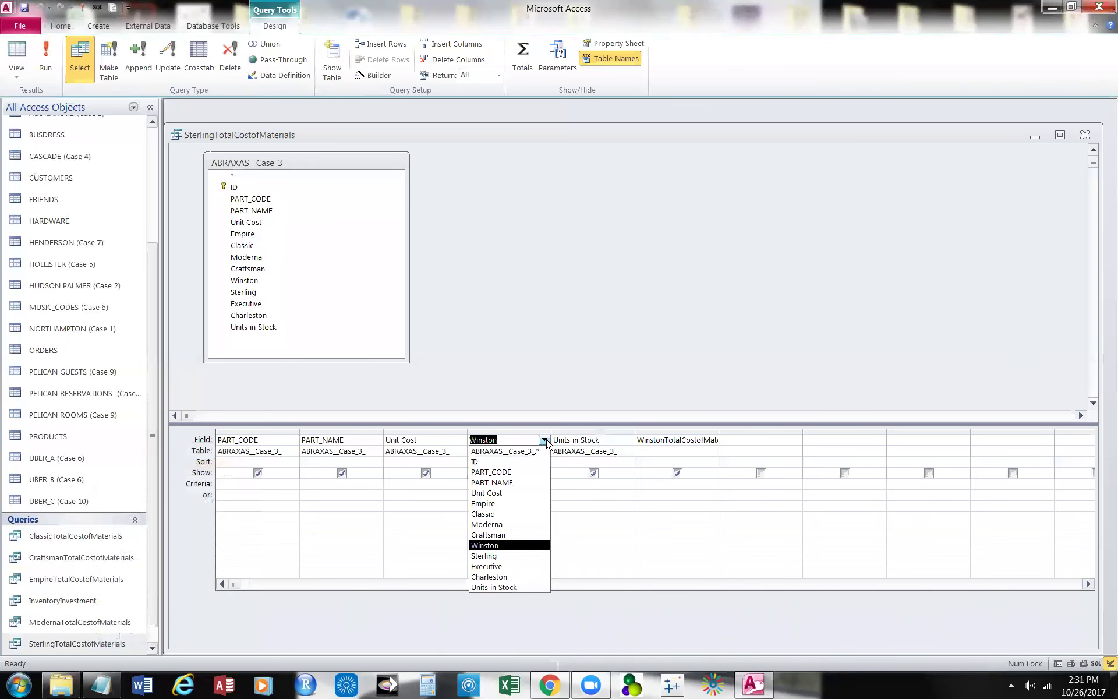
{"action": "left_click", "coordinate": [505, 558]}
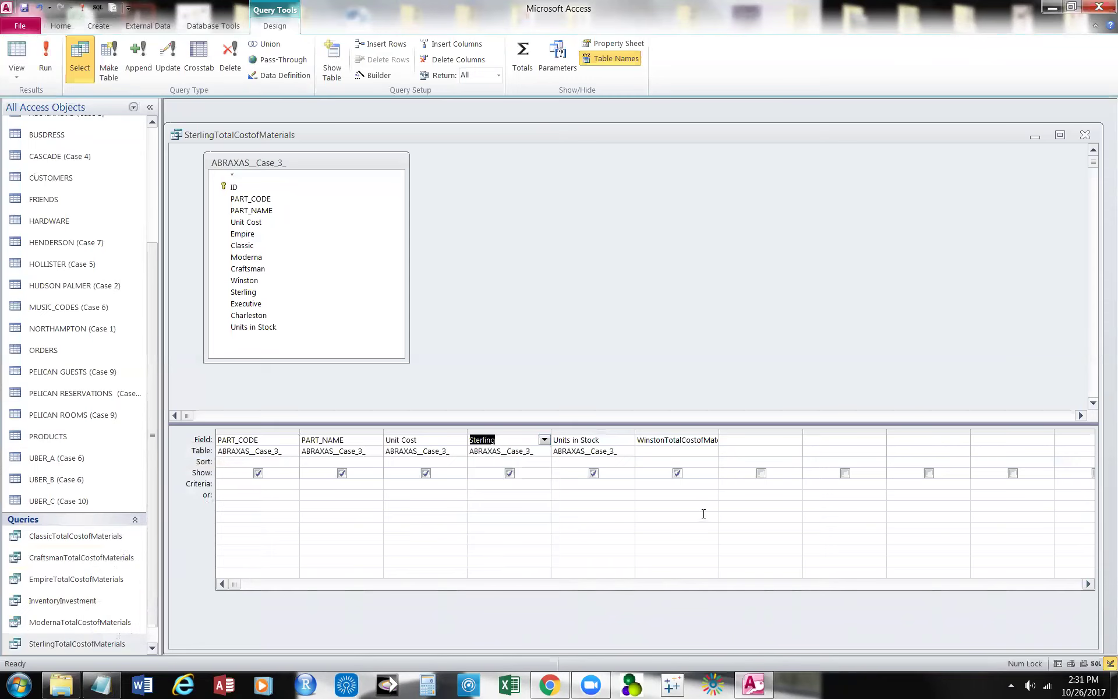
Replace the query's Winston expression with SterlingTotalCostofMaterials: [Unit Cost] * Sterling* [Units in Stock], copied from the Notepad notes.
{"action": "left_click_drag", "start_coordinate": [717, 432], "coordinate": [876, 432]}
{"action": "left_click", "coordinate": [868, 439]}
{"action": "left_click", "coordinate": [732, 389]}
{"action": "left_click_drag", "start_coordinate": [637, 439], "coordinate": [862, 447]}
{"action": "key", "text": "Delete"}
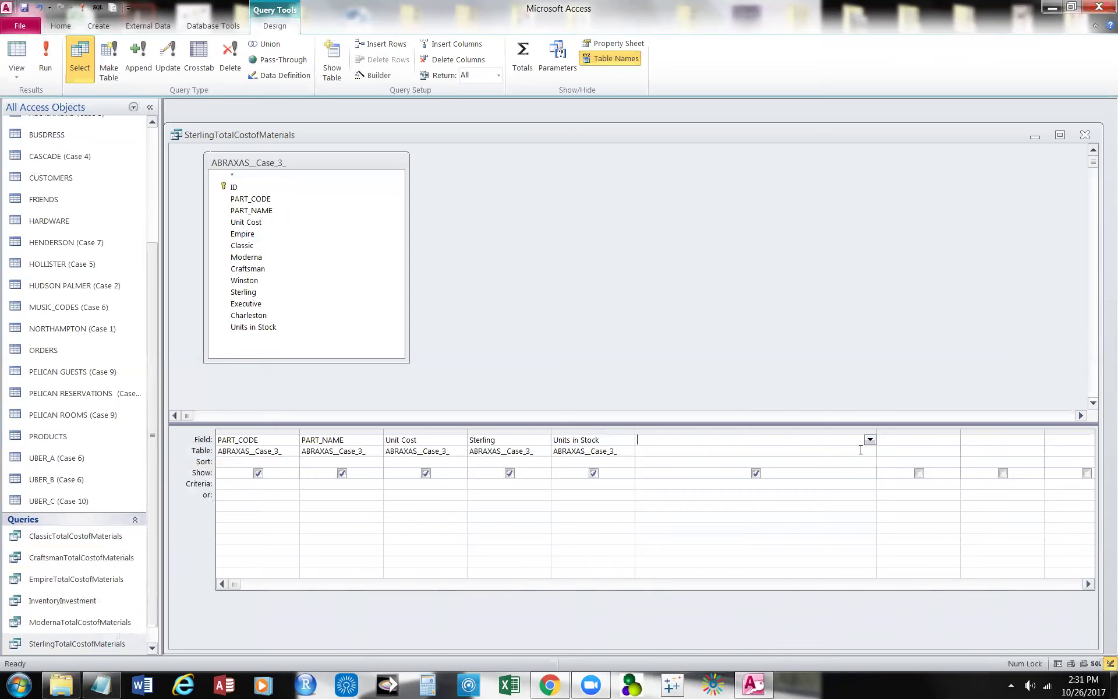
{"action": "left_click", "coordinate": [100, 684]}
{"action": "left_click_drag", "start_coordinate": [290, 429], "coordinate": [803, 437]}
{"action": "key", "text": "ctrl+c"}
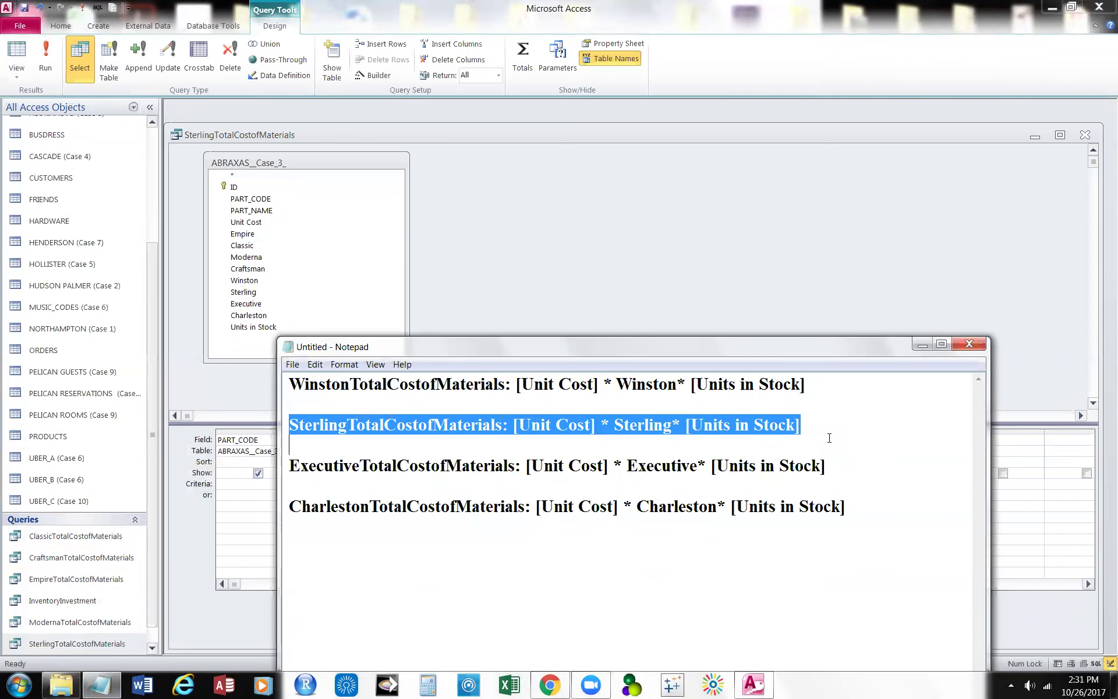
{"action": "left_click", "coordinate": [922, 345]}
{"action": "key", "text": "ctrl+v"}
Run the SterlingTotalCostofMaterials query and close it with its design changes saved.
{"action": "left_click", "coordinate": [51, 58]}
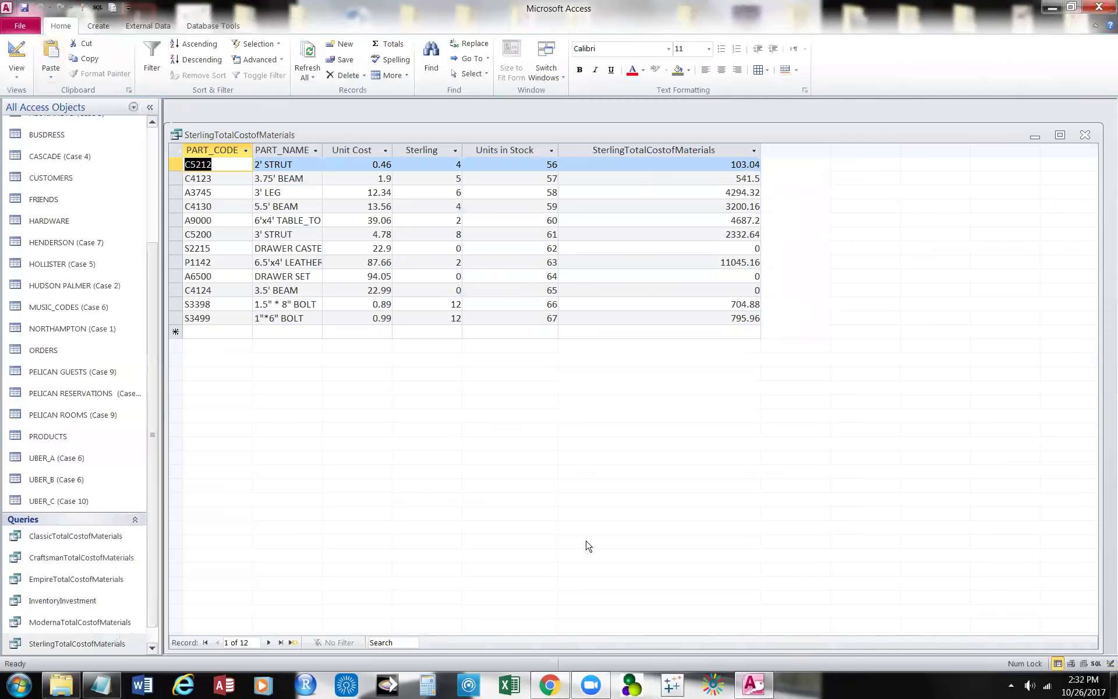
{"action": "left_click", "coordinate": [1084, 139]}
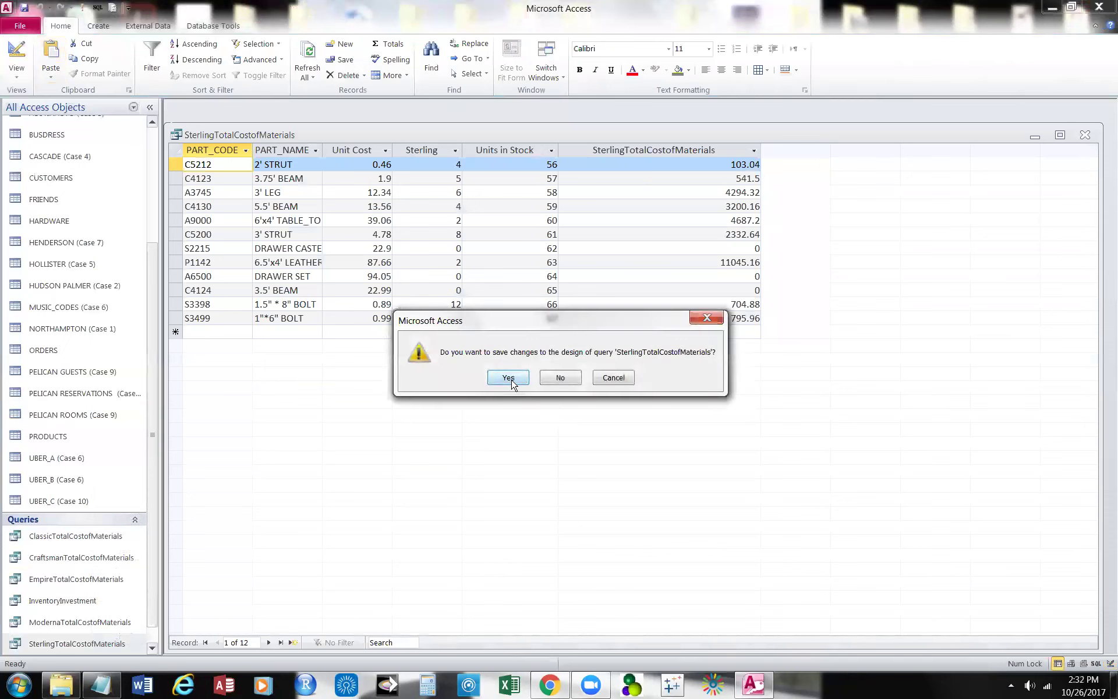
{"action": "left_click", "coordinate": [511, 379]}
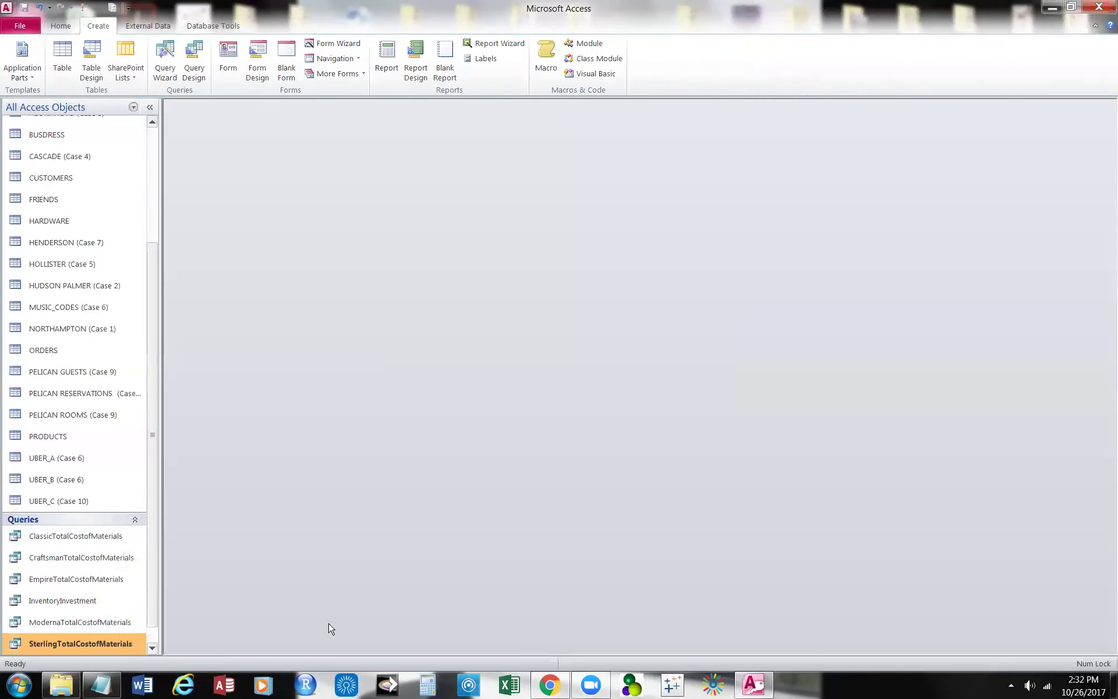
Duplicate the SterlingTotalCostofMaterials query under the name ExecutiveTotalCostofMaterials.
{"action": "right_click", "coordinate": [92, 642]}
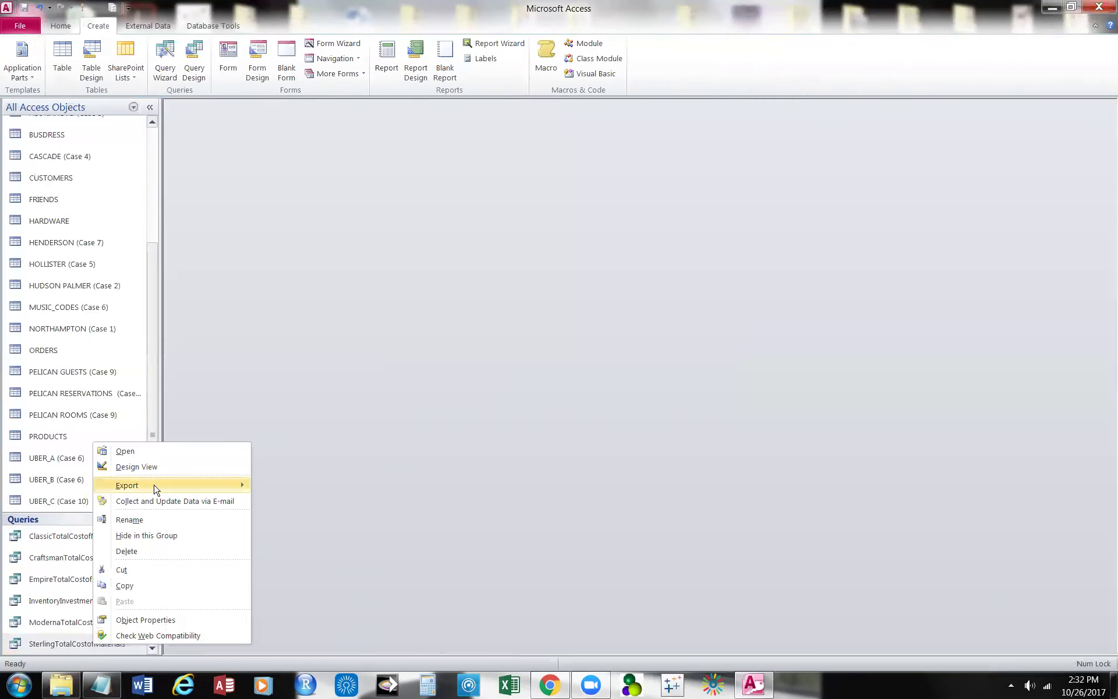
{"action": "left_click", "coordinate": [139, 586]}
{"action": "left_click", "coordinate": [87, 354]}
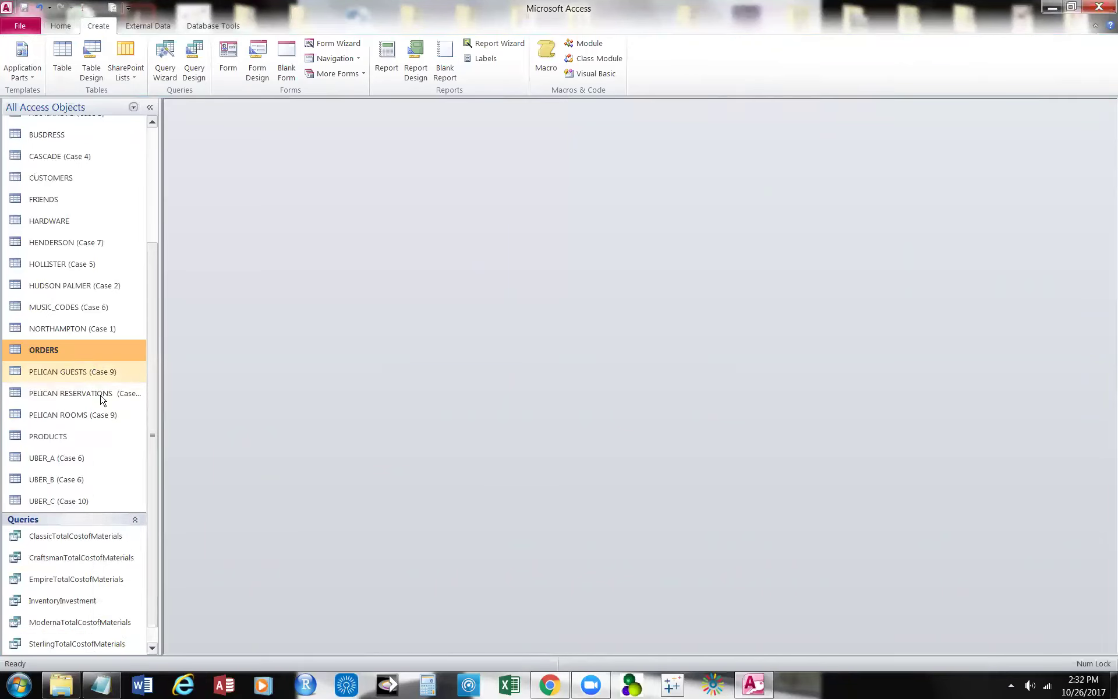
{"action": "right_click", "coordinate": [81, 431]}
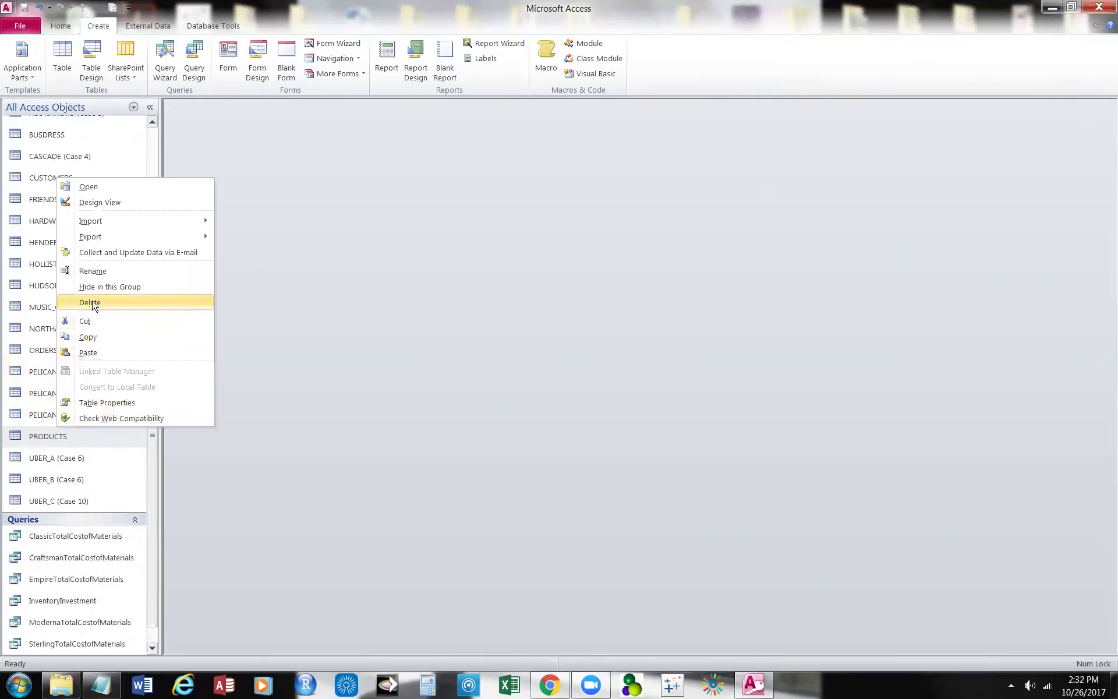
{"action": "left_click", "coordinate": [92, 353]}
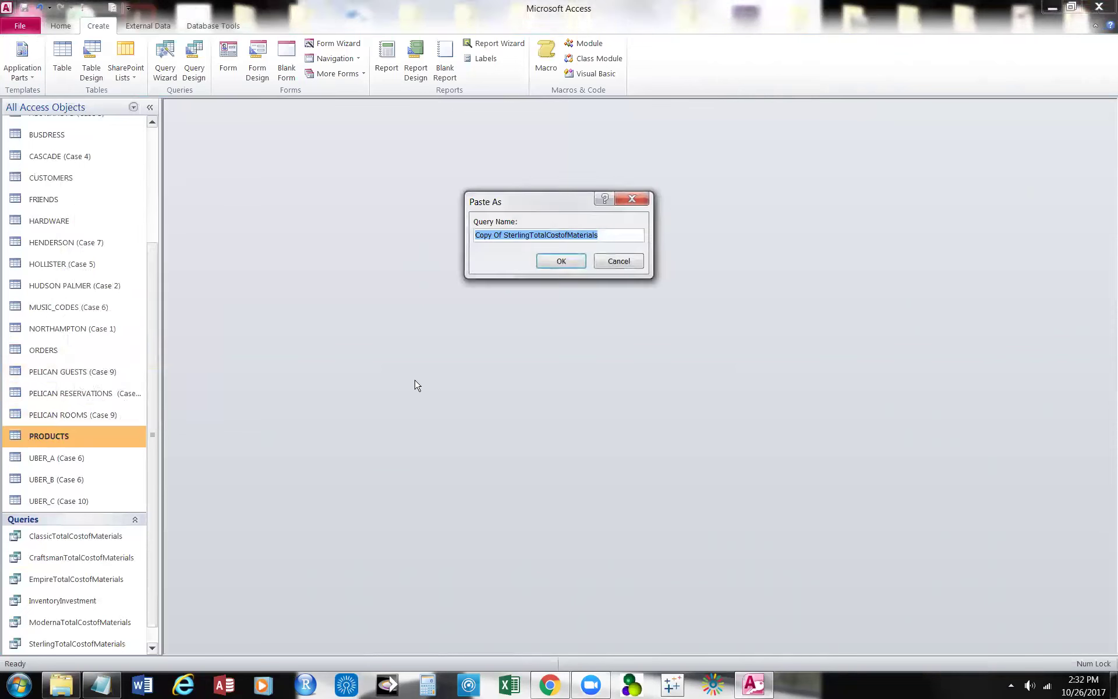
{"action": "left_click", "coordinate": [492, 234]}
{"action": "key", "text": "Home"}
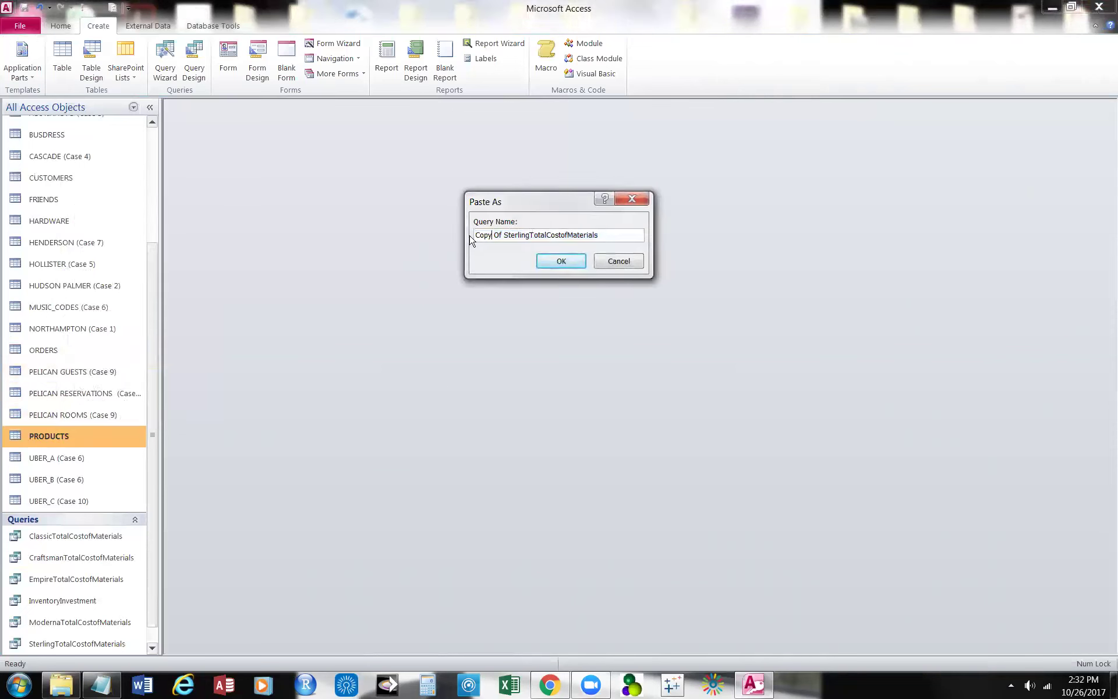
{"action": "key", "text": "Delete"}
{"action": "key", "text": "Delete"}
{"action": "key", "text": "Delete"}
{"action": "key", "text": "Delete"}
{"action": "key", "text": "Delete"}
{"action": "key", "text": "Delete"}
{"action": "key", "text": "Delete"}
{"action": "key", "text": "Delete"}
{"action": "key", "text": "Delete"}
{"action": "key", "text": "Delete"}
{"action": "key", "text": "Delete"}
{"action": "key", "text": "Delete"}
{"action": "key", "text": "Delete"}
{"action": "key", "text": "Delete"}
{"action": "key", "text": "Delete"}
{"action": "key", "text": "Delete"}
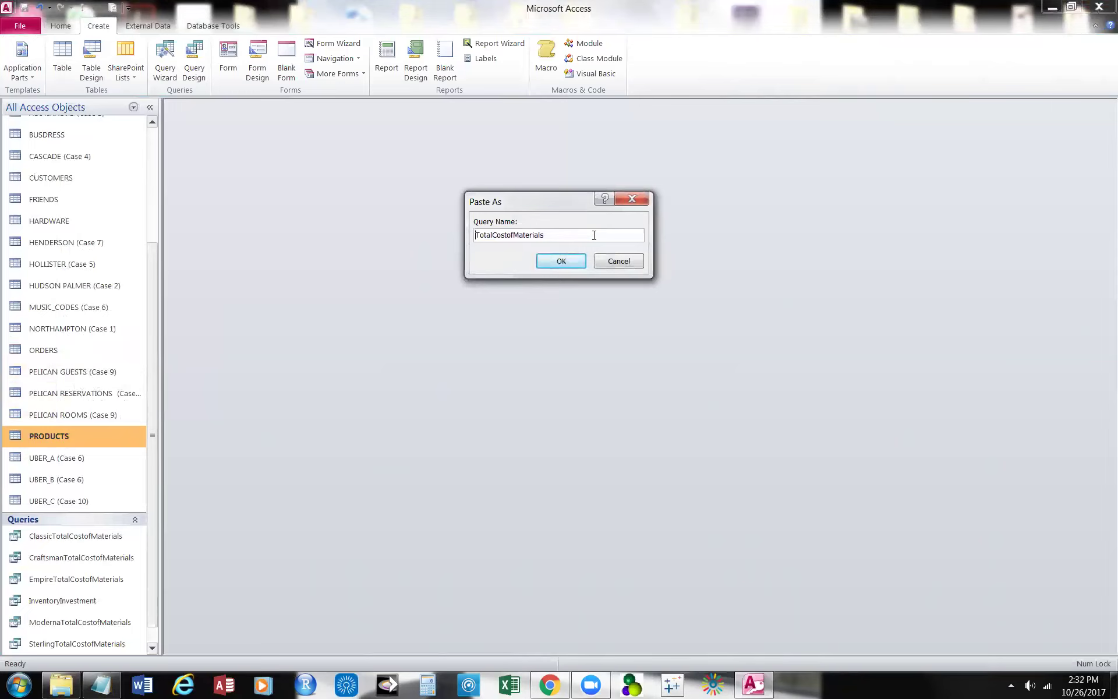
{"action": "type", "text": "Execuiti"}
{"action": "key", "text": "BackSpace"}
{"action": "key", "text": "BackSpace"}
{"action": "key", "text": "BackSpace"}
{"action": "type", "text": "tive"}
{"action": "key", "text": "BackSpace"}
{"action": "key", "text": "BackSpace"}
{"action": "key", "text": "BackSpace"}
{"action": "key", "text": "BackSpace"}
{"action": "key", "text": "BackSpace"}
{"action": "type", "text": "utive"}
{"action": "left_click", "coordinate": [562, 265]}
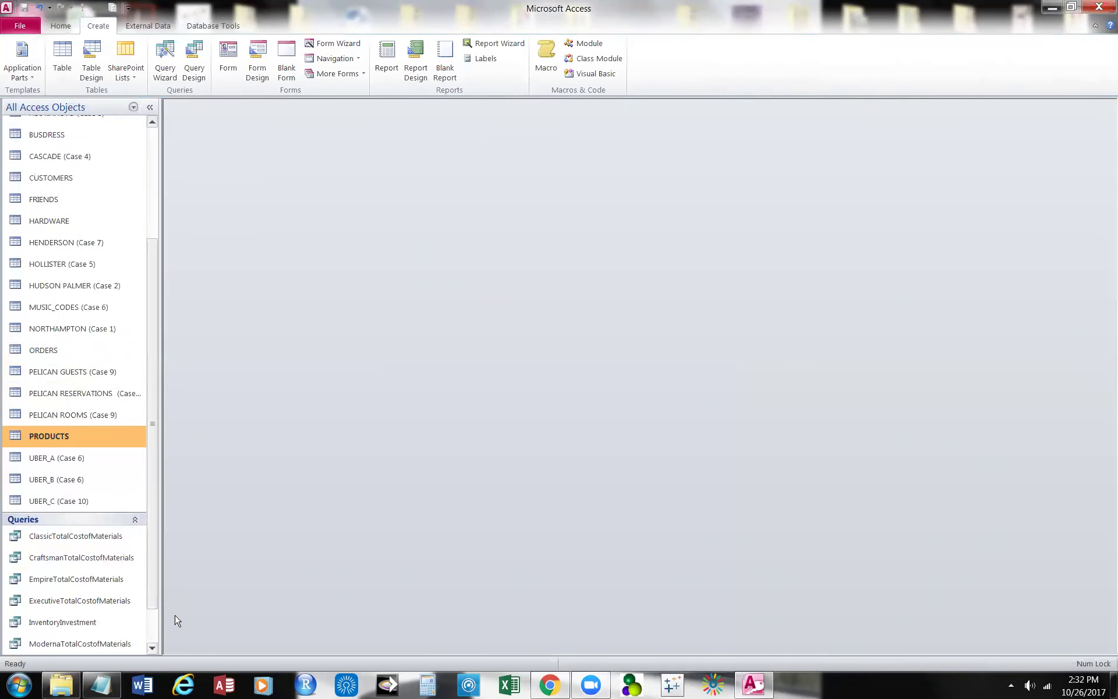
Open the ExecutiveTotalCostofMaterials query's design and replace its Sterling field with Executive.
{"action": "left_click", "coordinate": [91, 602]}
{"action": "right_click", "coordinate": [91, 601]}
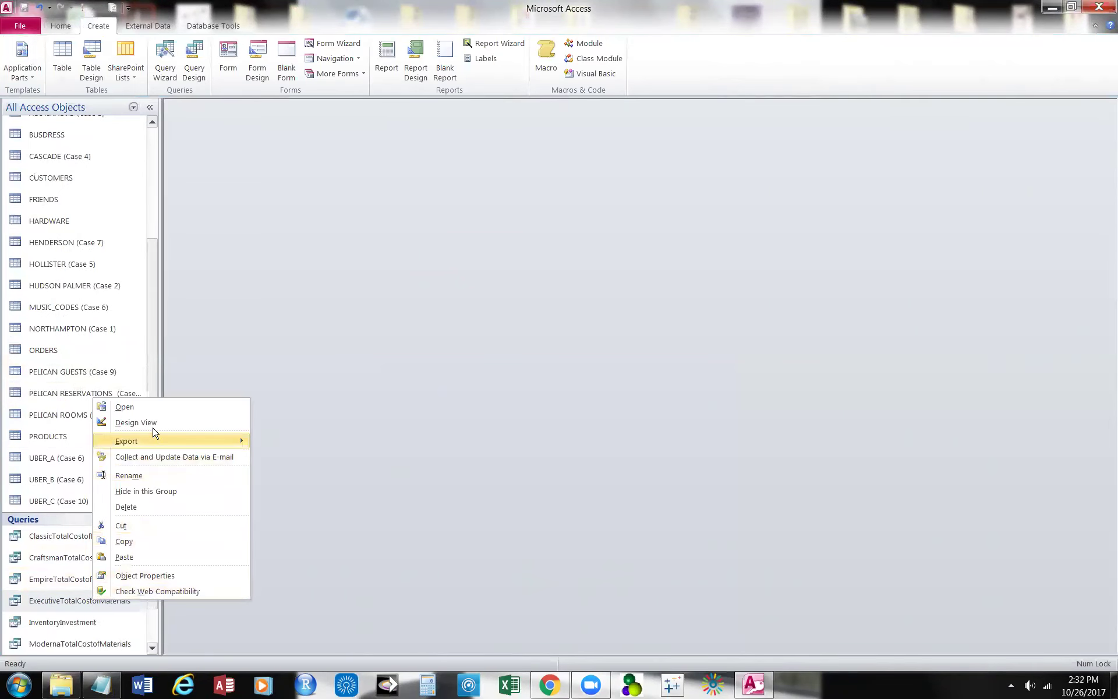
{"action": "left_click", "coordinate": [170, 423]}
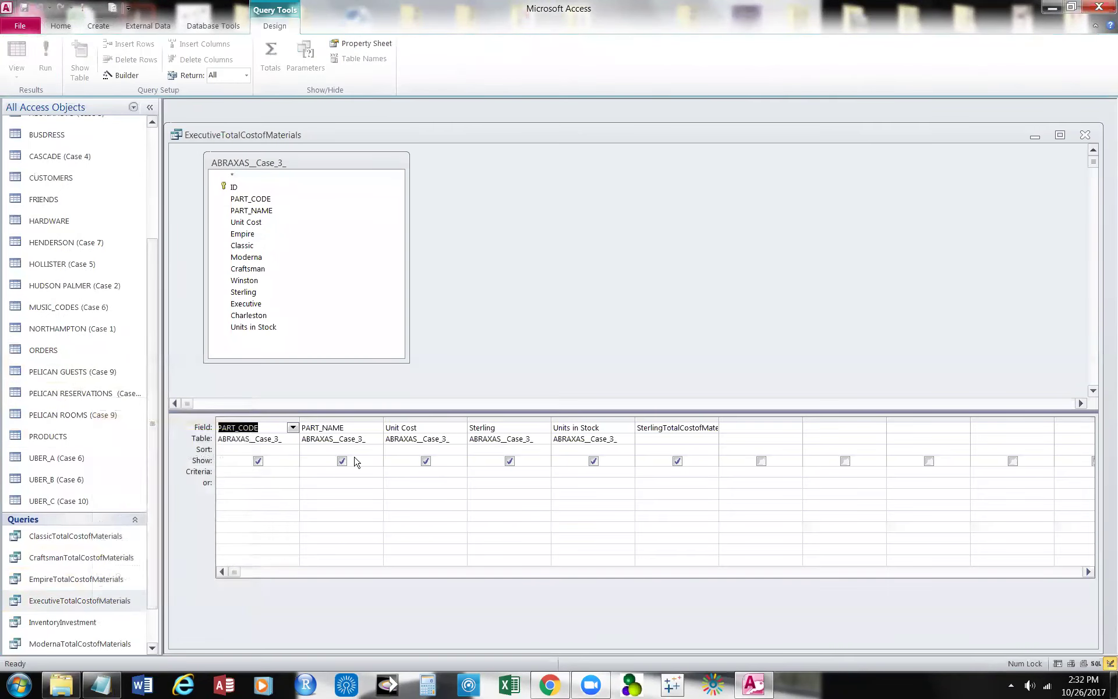
{"action": "left_click", "coordinate": [538, 426]}
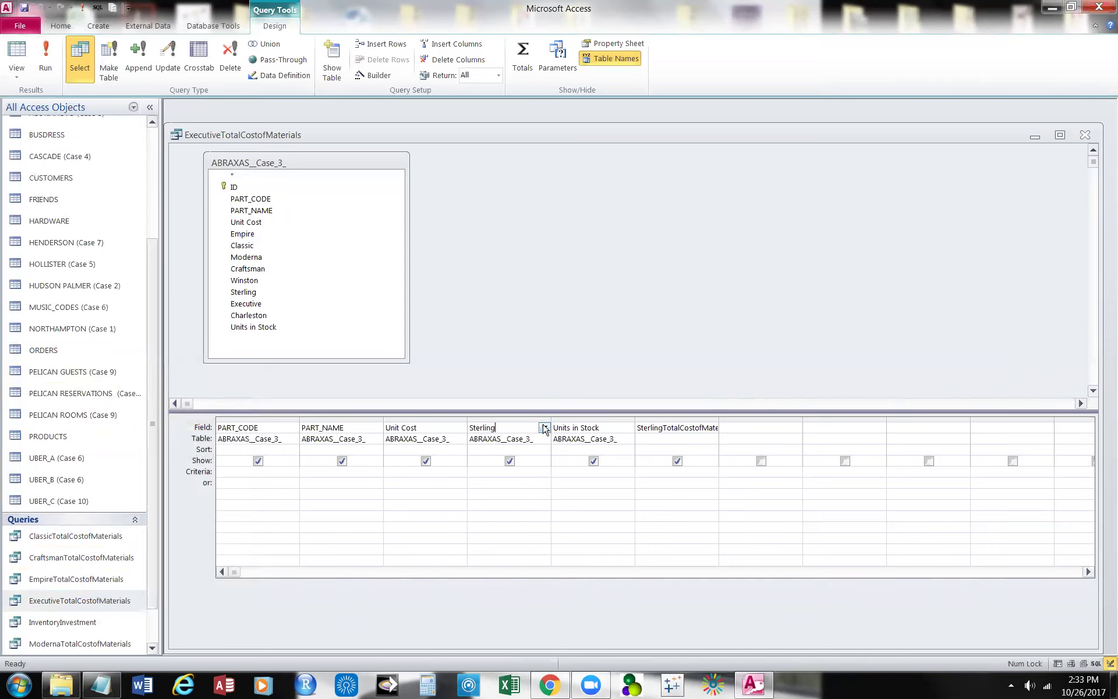
{"action": "left_click", "coordinate": [544, 428]}
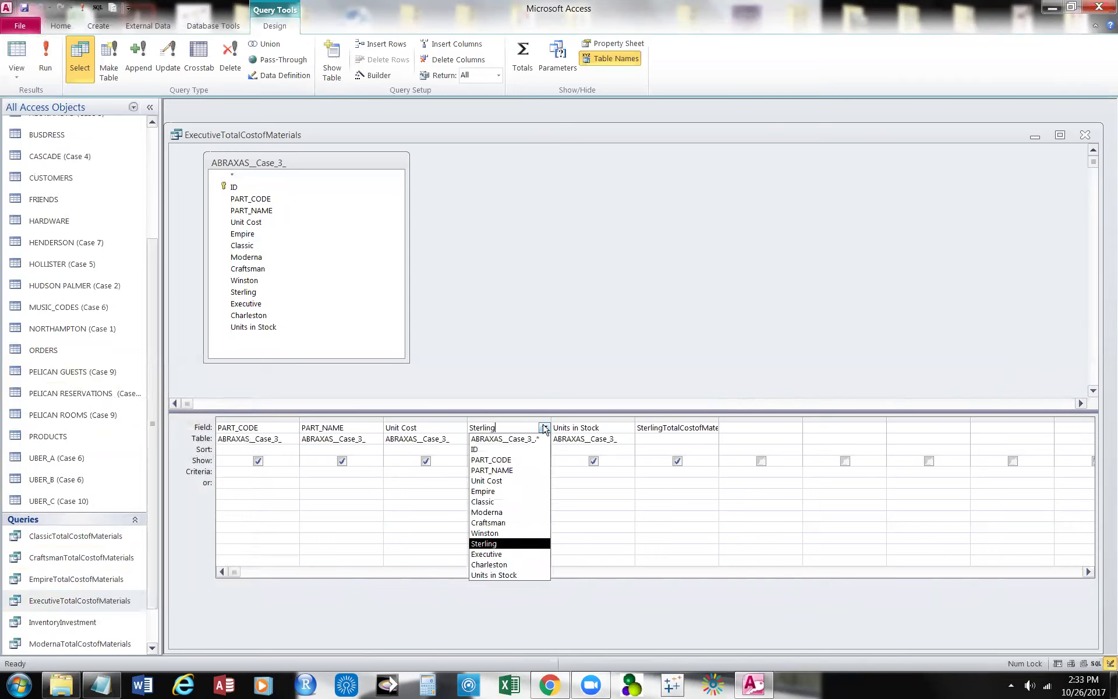
{"action": "left_click", "coordinate": [520, 554]}
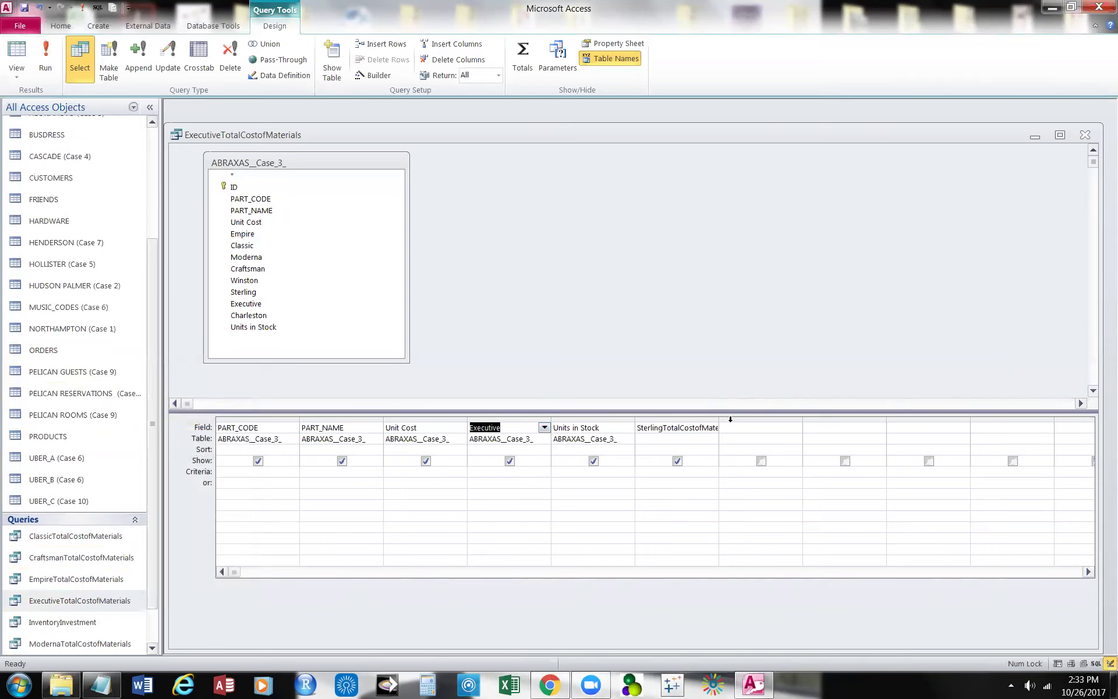
Replace the query's Sterling expression with ExecutiveTotalCostofMaterials: [Unit Cost] * Executive* [Units in Stock], copied from the Notepad notes.
{"action": "left_click_drag", "start_coordinate": [719, 417], "coordinate": [609, 429]}
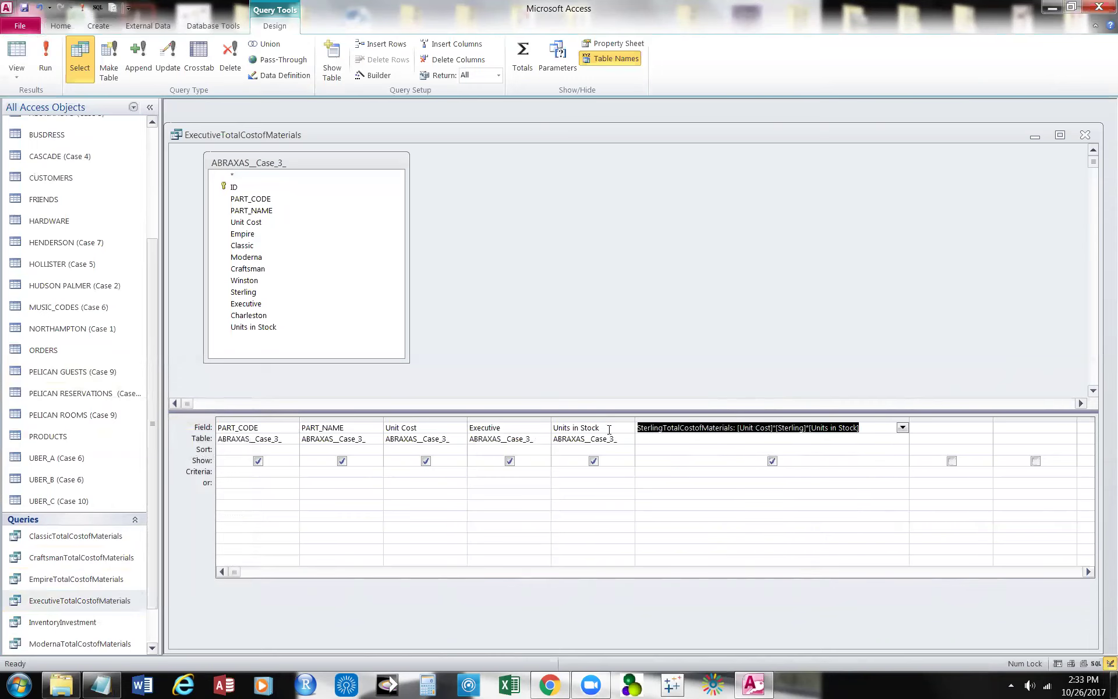
{"action": "key", "text": "ctrl+x"}
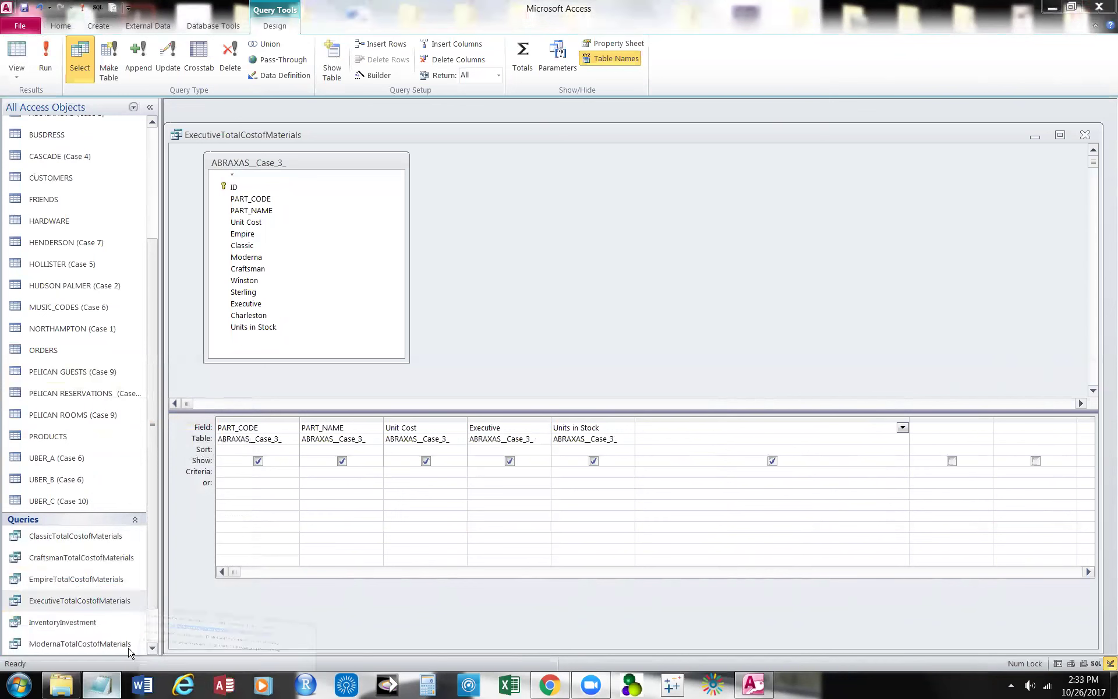
{"action": "left_click", "coordinate": [101, 684]}
{"action": "left_click", "coordinate": [481, 568]}
{"action": "left_click_drag", "start_coordinate": [289, 466], "coordinate": [748, 480]}
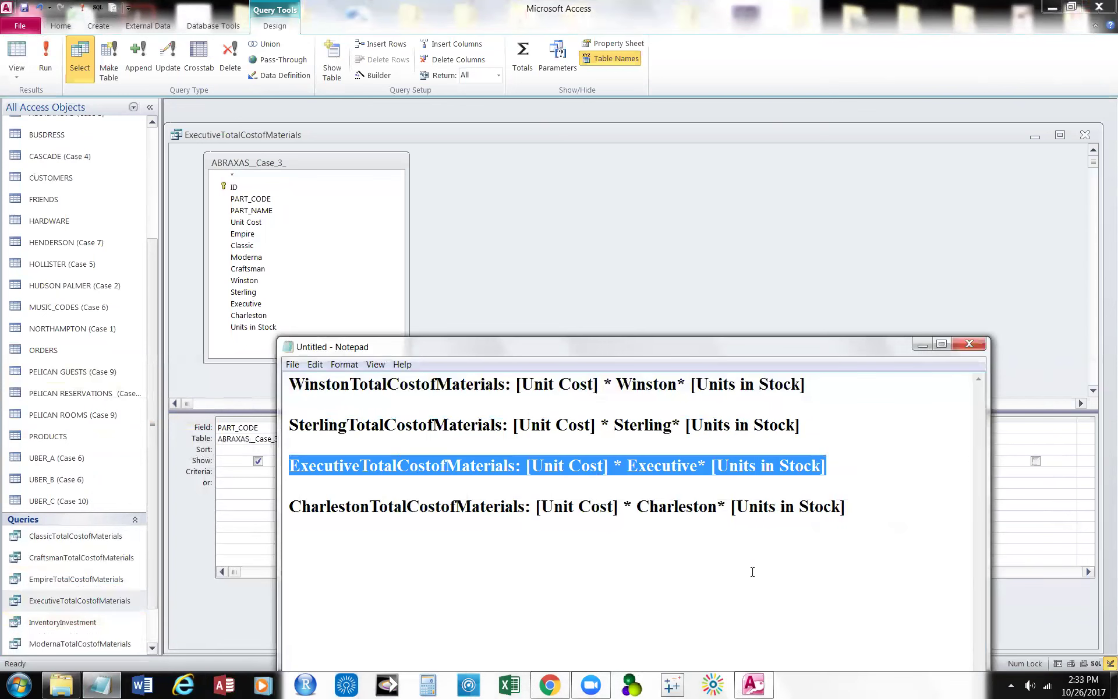
{"action": "left_click", "coordinate": [922, 344]}
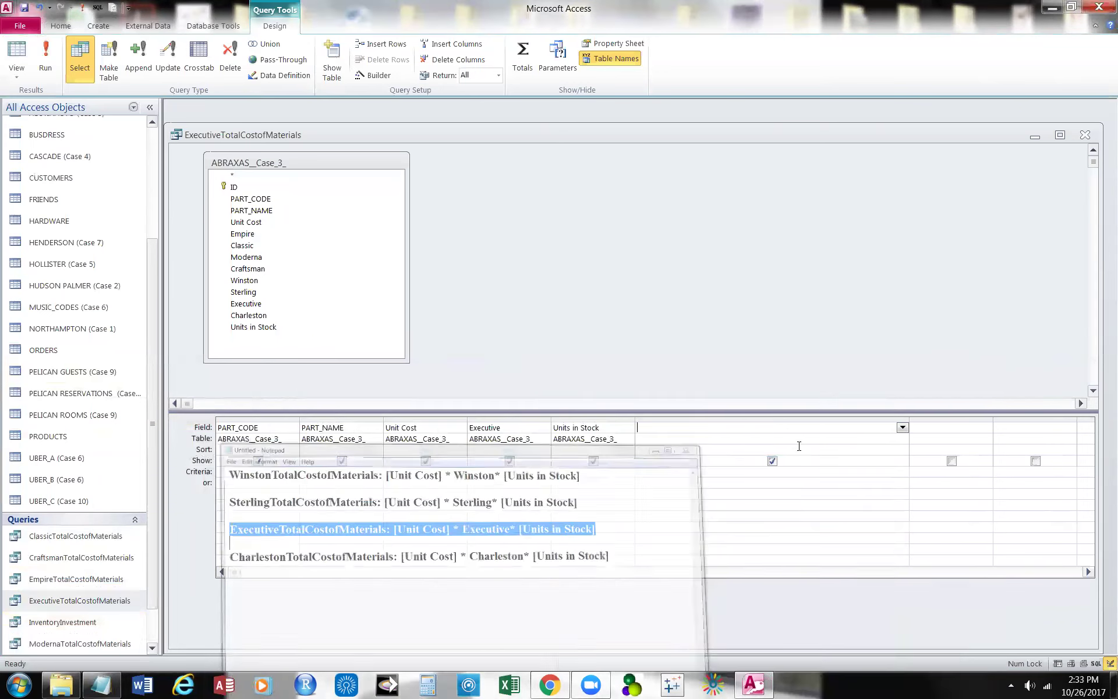
{"action": "key", "text": "ctrl+v"}
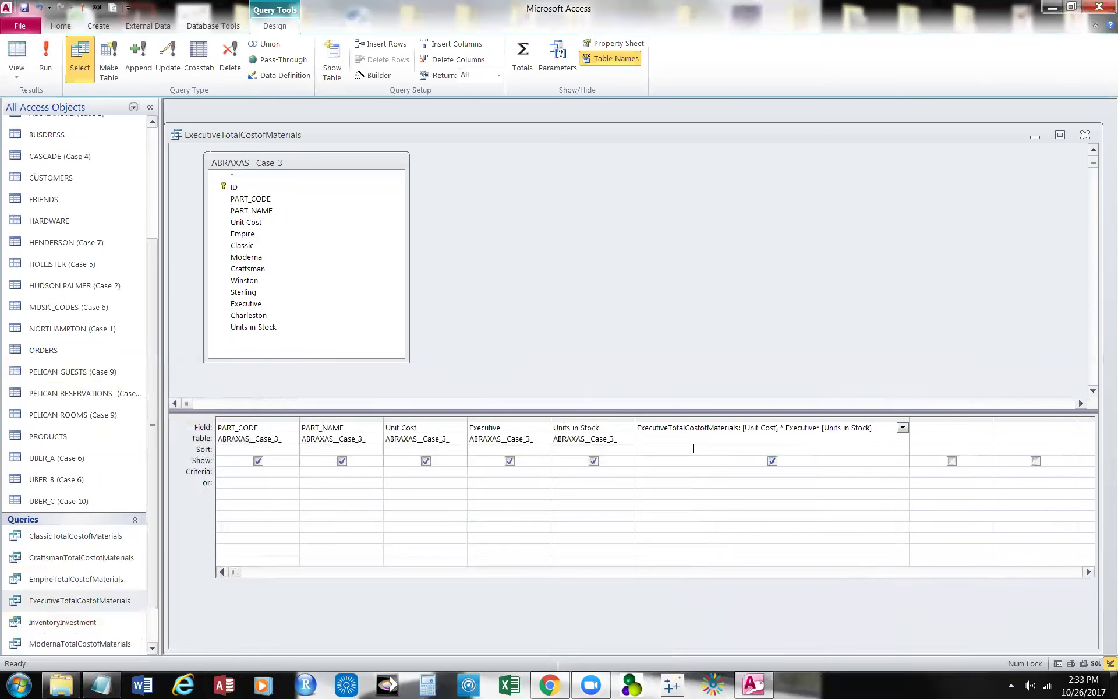
Run the ExecutiveTotalCostofMaterials query and examine the ABRAXAS__Case_3_ table's data for comparison.
{"action": "left_click", "coordinate": [45, 53]}
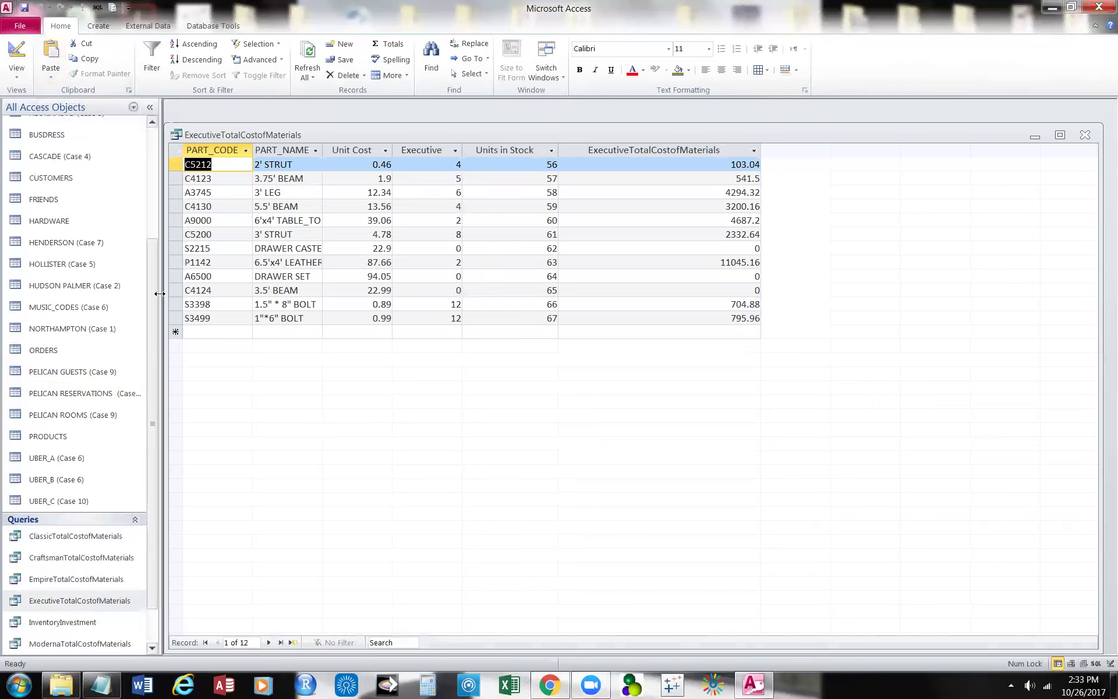
{"action": "left_click_drag", "start_coordinate": [152, 262], "coordinate": [155, 184]}
{"action": "right_click", "coordinate": [83, 174]}
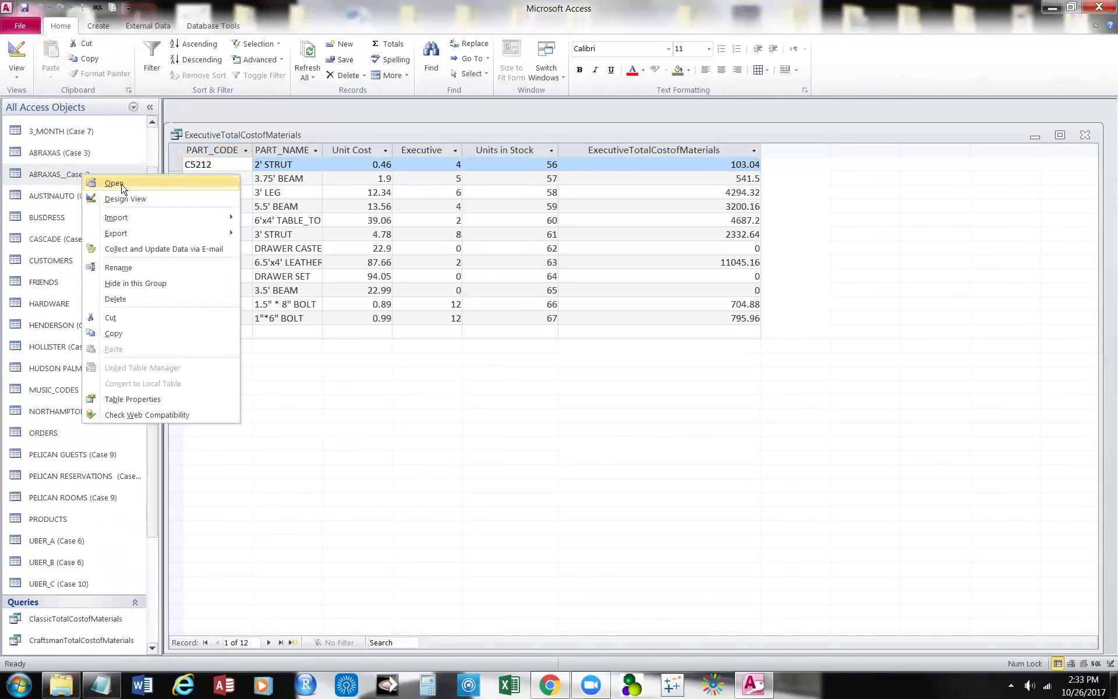
{"action": "left_click", "coordinate": [114, 183]}
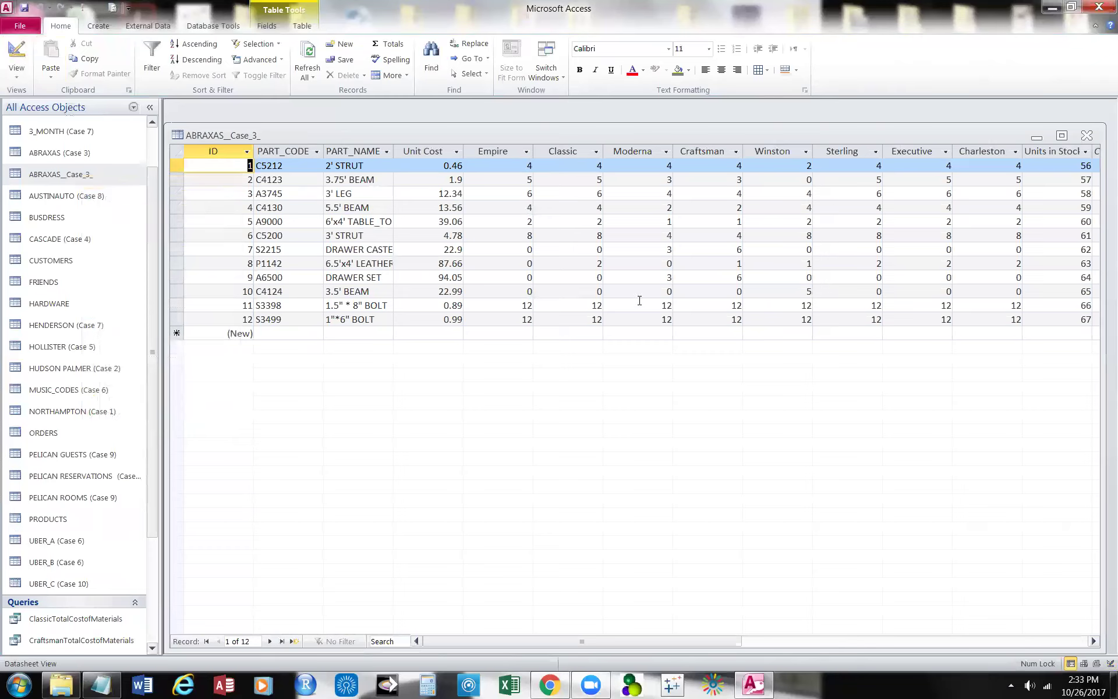
{"action": "left_click", "coordinate": [1091, 139]}
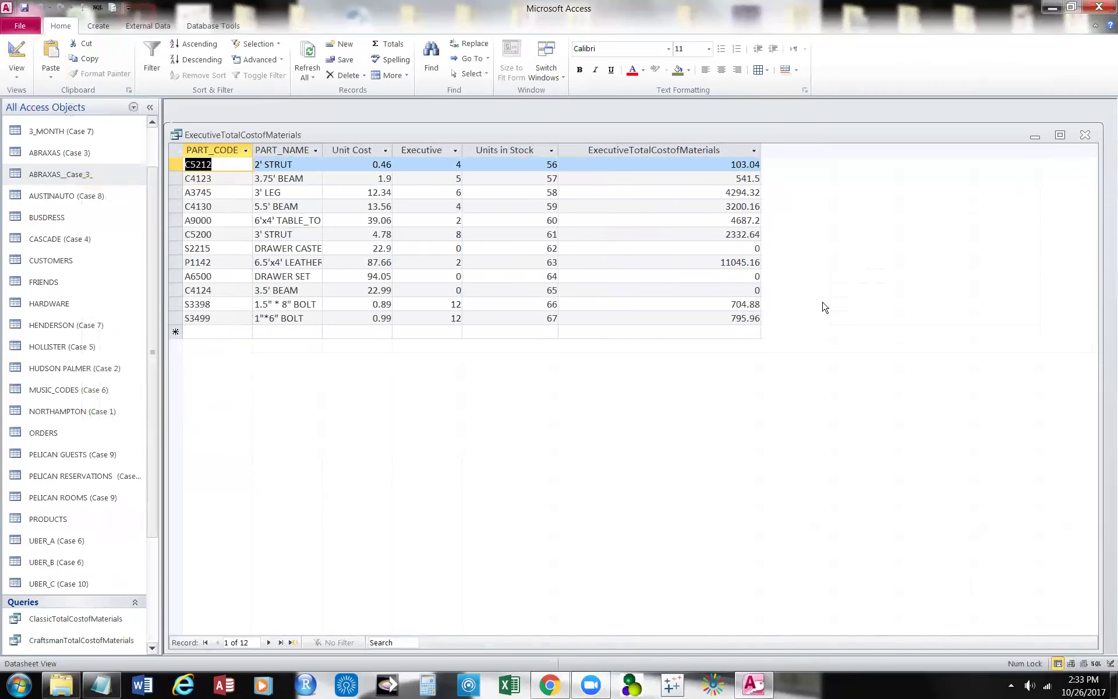
Close the ExecutiveTotalCostofMaterials query with its design changes saved.
{"action": "left_click", "coordinate": [1091, 140]}
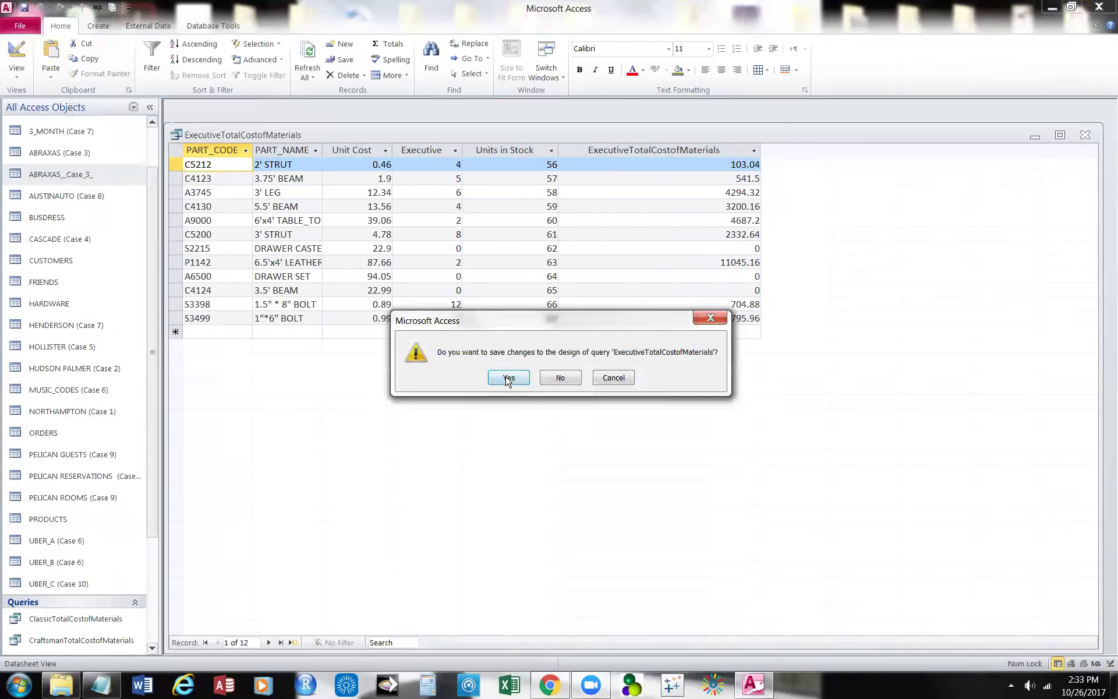
{"action": "left_click", "coordinate": [507, 379]}
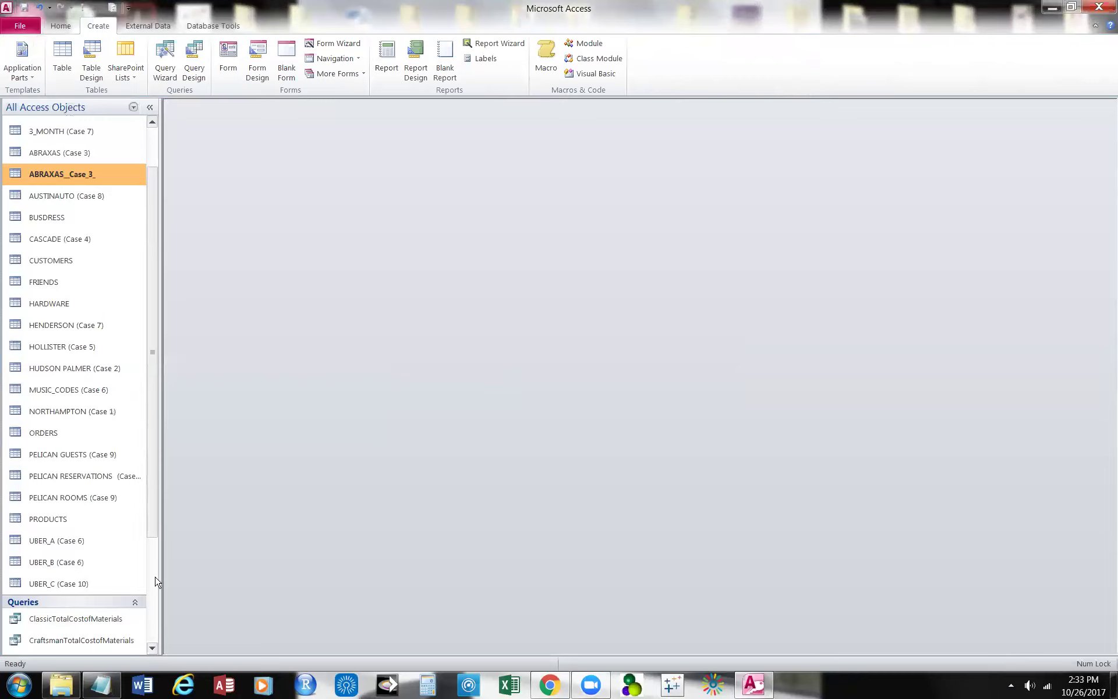
Duplicate the ExecutiveTotalCostofMaterials query under the name CharlestonTotalCostofMaterials.
{"action": "scroll", "coordinate": [149, 568], "scroll_direction": "down", "scroll_amount": 2}
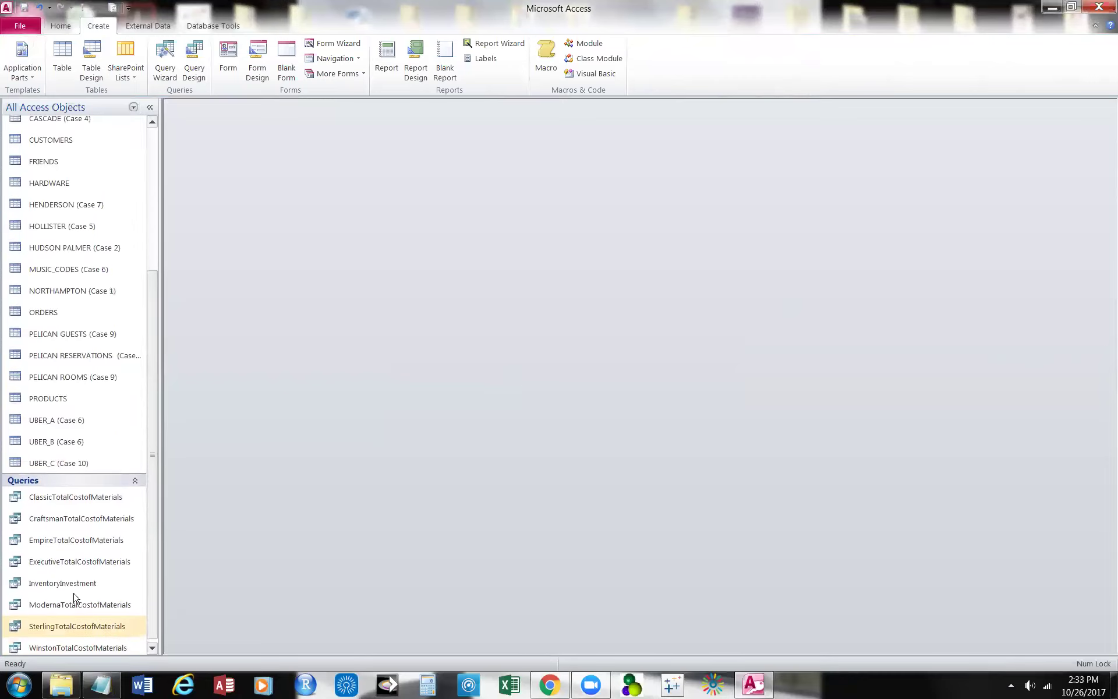
{"action": "right_click", "coordinate": [61, 565]}
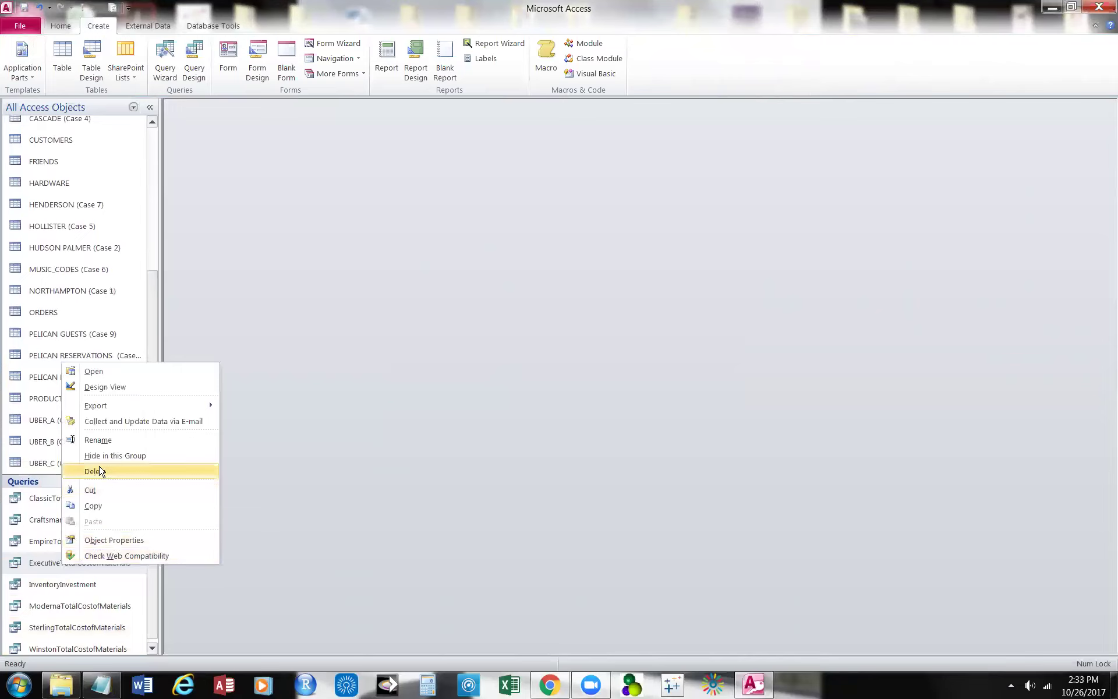
{"action": "left_click", "coordinate": [106, 506]}
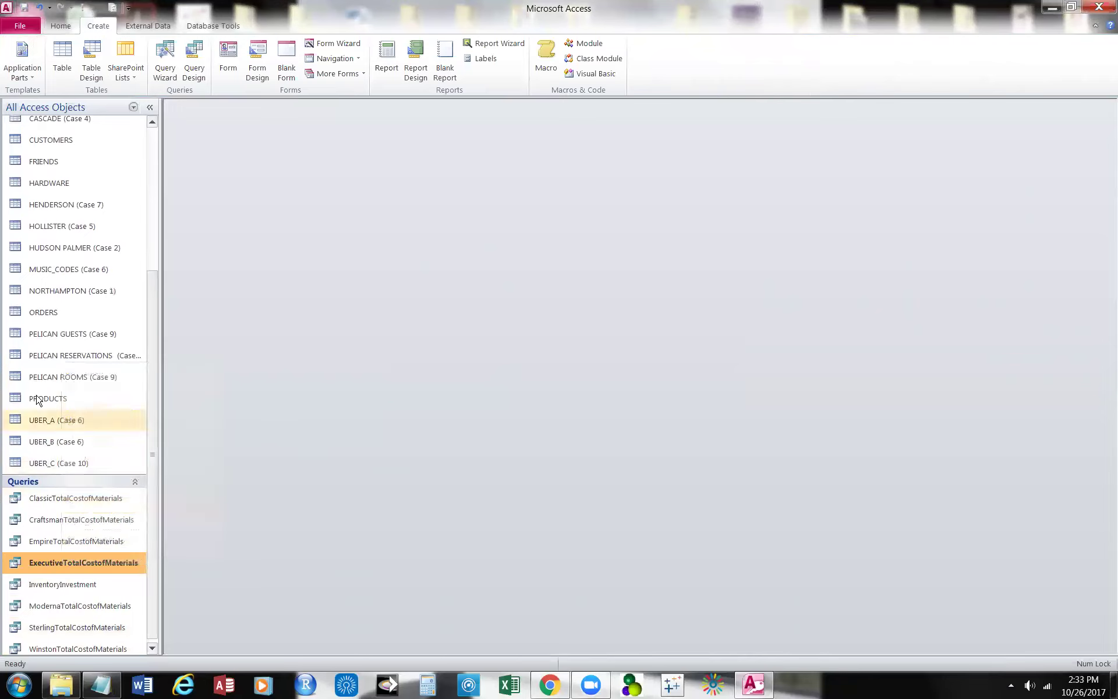
{"action": "right_click", "coordinate": [37, 399]}
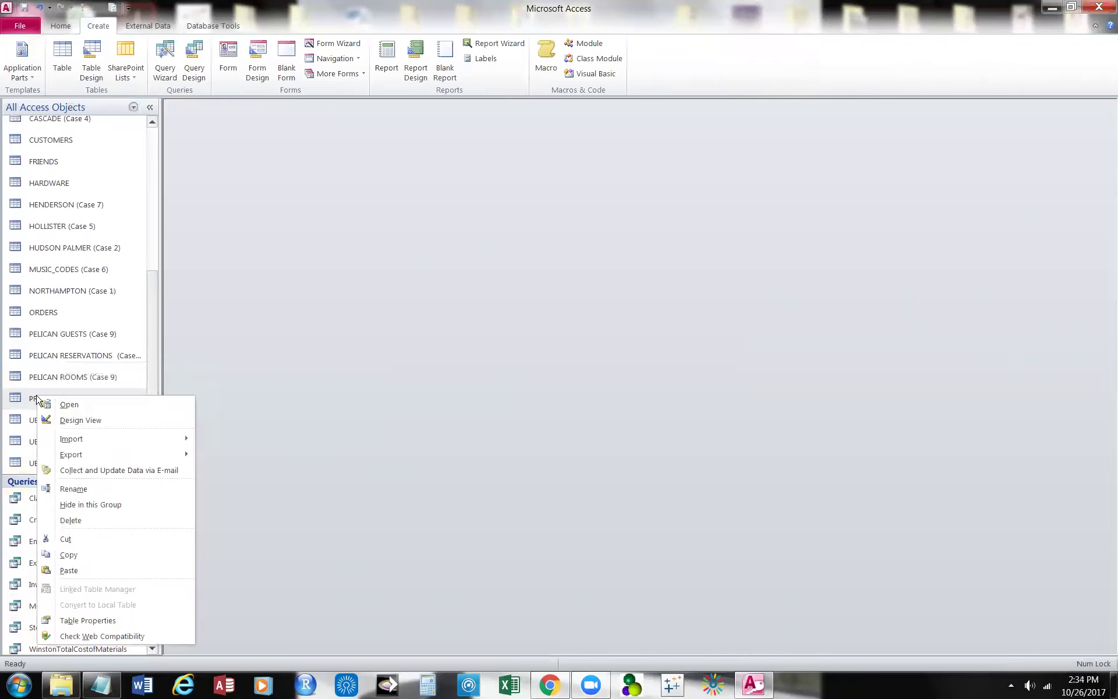
{"action": "left_click", "coordinate": [93, 571]}
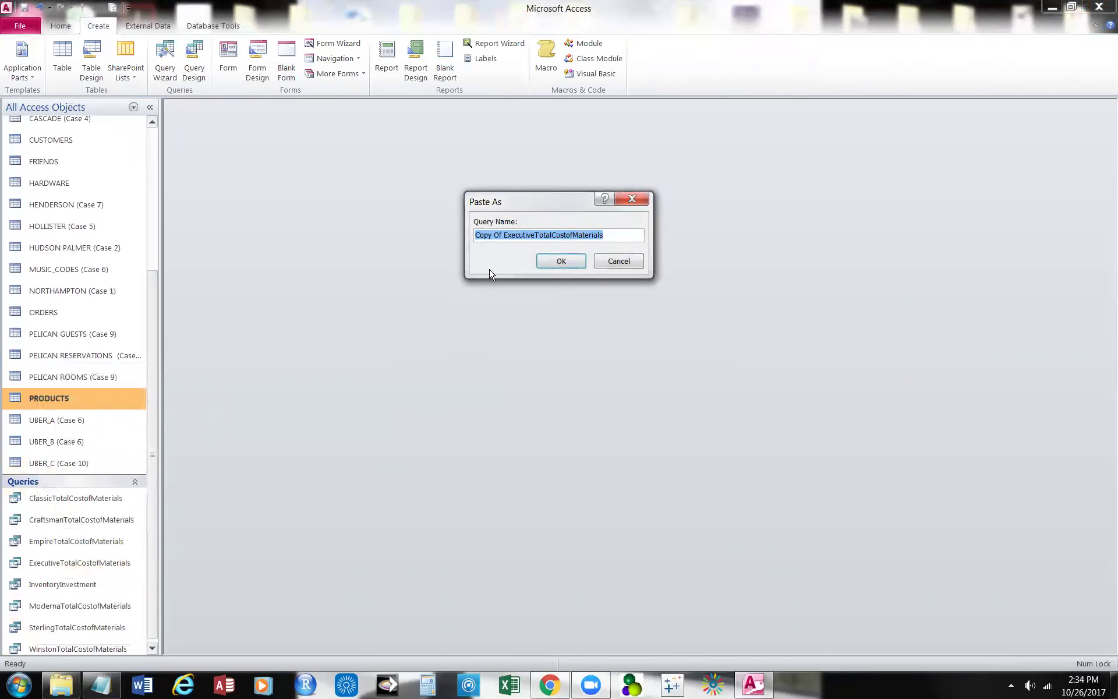
{"action": "left_click", "coordinate": [500, 235]}
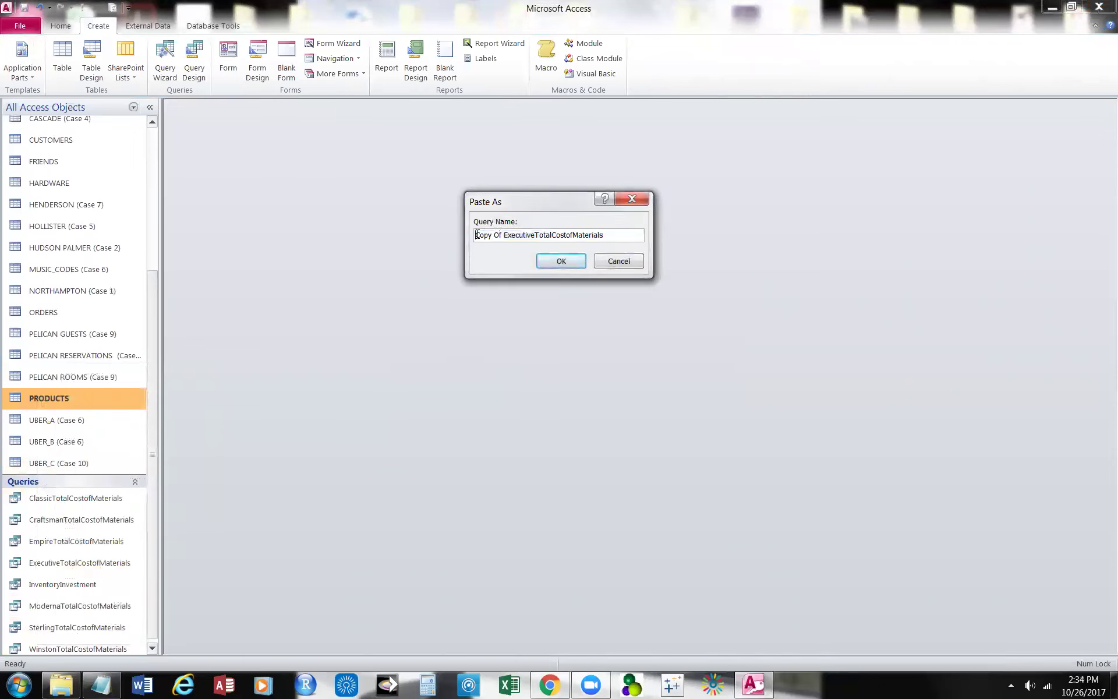
{"action": "key", "text": "Delete"}
{"action": "key", "text": "Delete"}
{"action": "key", "text": "Delete"}
{"action": "key", "text": "Delete"}
{"action": "key", "text": "Delete"}
{"action": "key", "text": "Delete"}
{"action": "key", "text": "Delete"}
{"action": "key", "text": "Delete"}
{"action": "key", "text": "Delete"}
{"action": "key", "text": "Delete"}
{"action": "key", "text": "Delete"}
{"action": "key", "text": "Delete"}
{"action": "key", "text": "Delete"}
{"action": "key", "text": "Delete"}
{"action": "key", "text": "Delete"}
{"action": "key", "text": "Delete"}
{"action": "key", "text": "Delete"}
{"action": "type", "text": "Charleston"}
{"action": "left_click", "coordinate": [561, 262]}
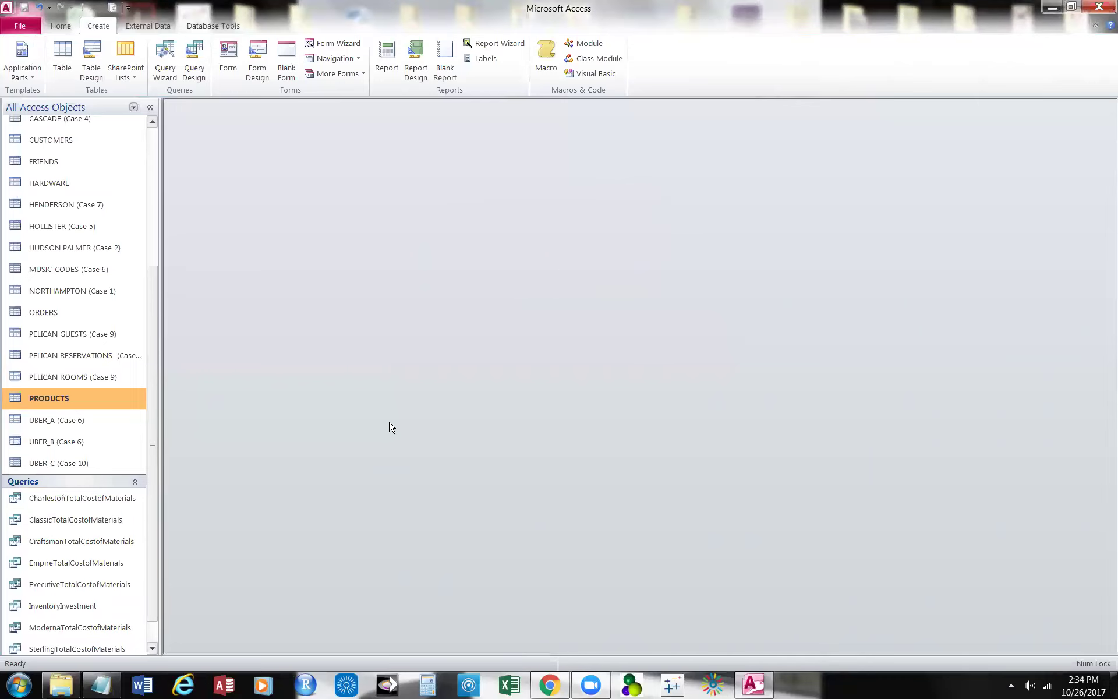
Open the CharlestonTotalCostofMaterials query's design and replace its Executive field with Charleston.
{"action": "right_click", "coordinate": [81, 504]}
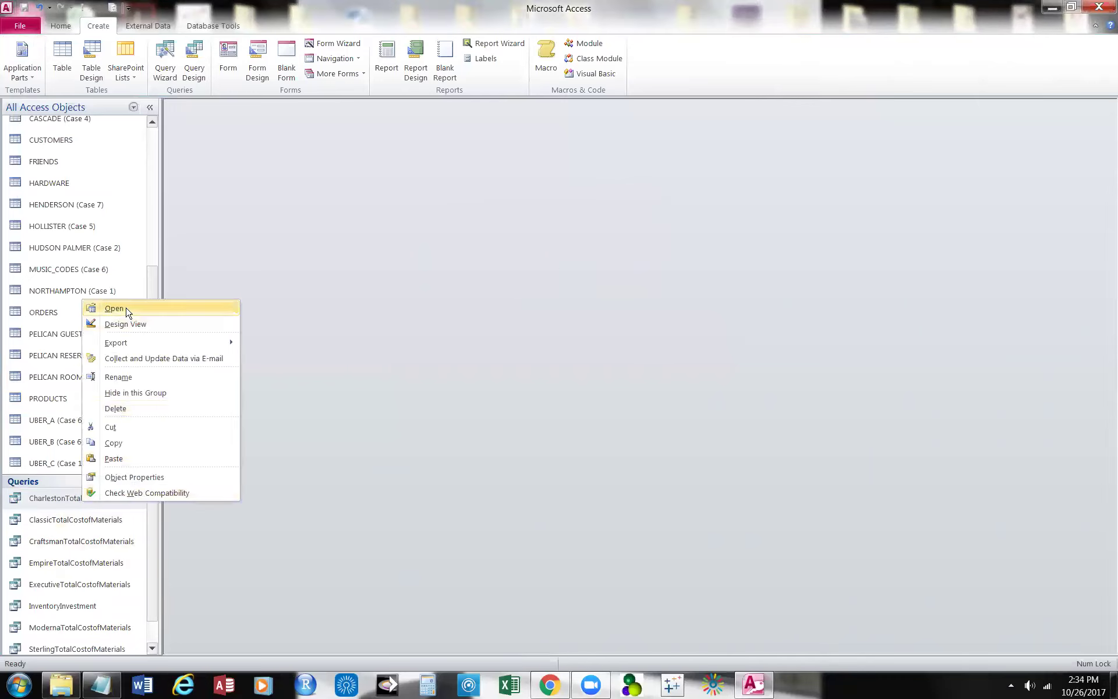
{"action": "left_click", "coordinate": [206, 329]}
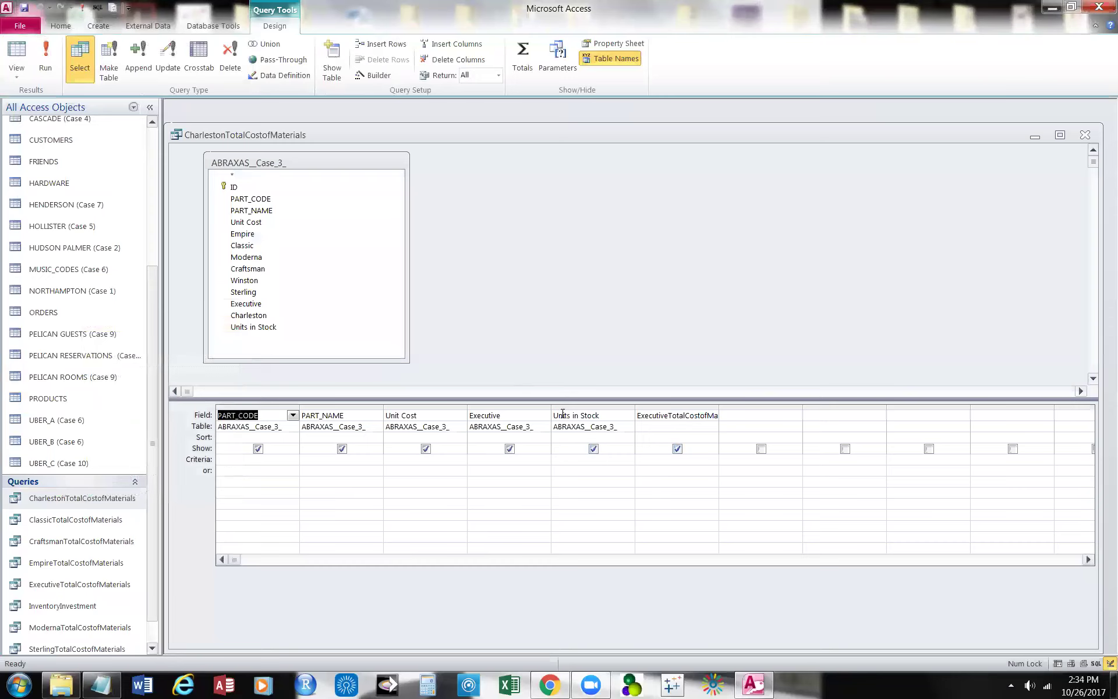
{"action": "left_click", "coordinate": [542, 415]}
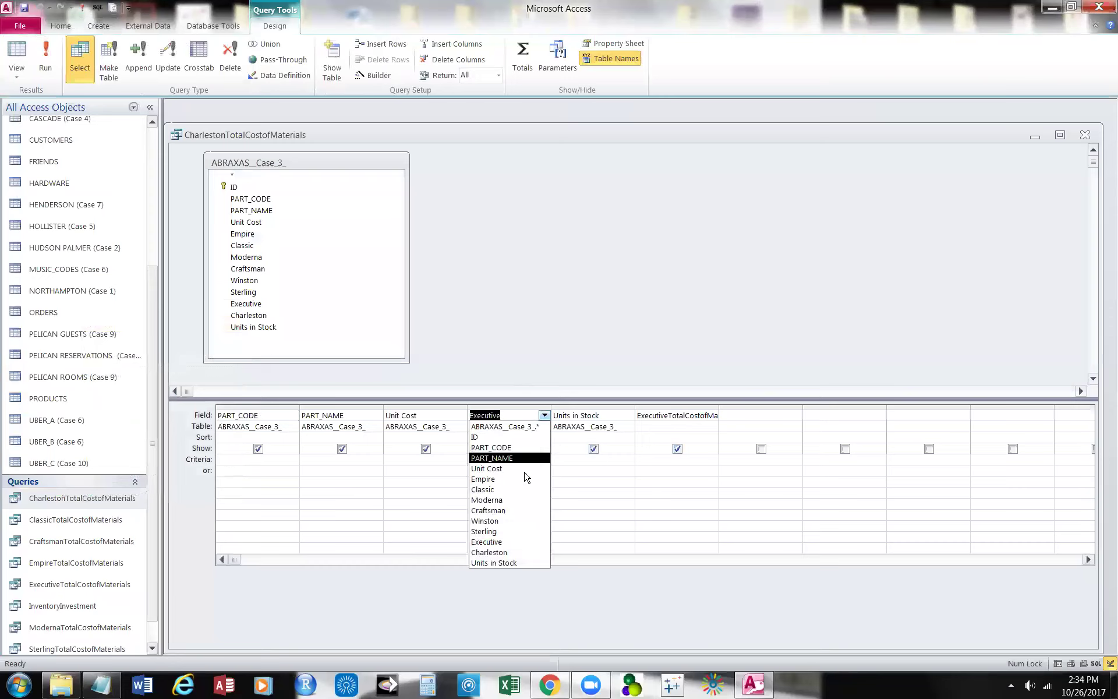
{"action": "left_click", "coordinate": [521, 552]}
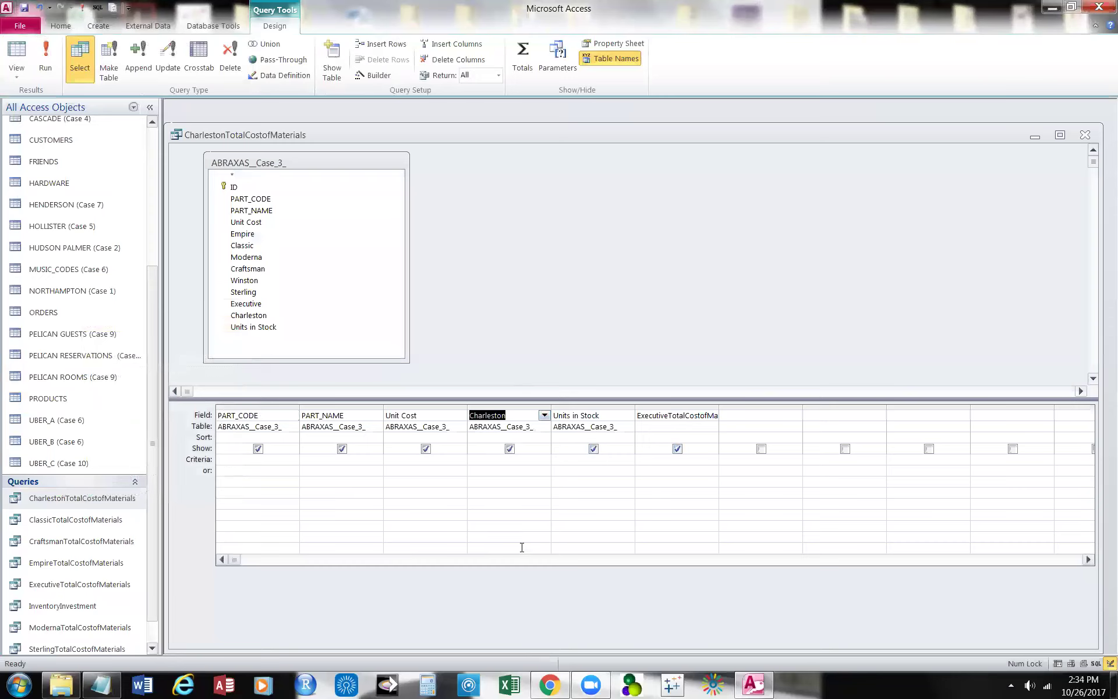
Replace the query's Executive expression with CharlestonTotalCostofMaterials: [Unit Cost] * Charleston* [Units in Stock], copied from the Notepad notes.
{"action": "double_click", "coordinate": [723, 405]}
{"action": "left_click", "coordinate": [885, 412]}
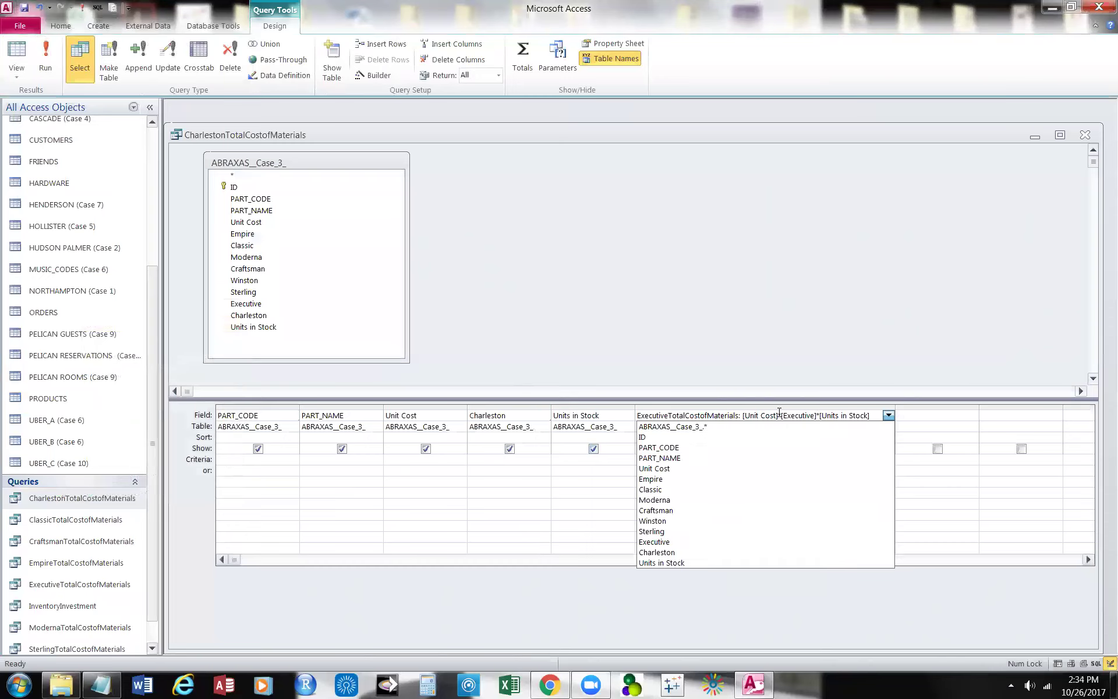
{"action": "key", "text": "Delete"}
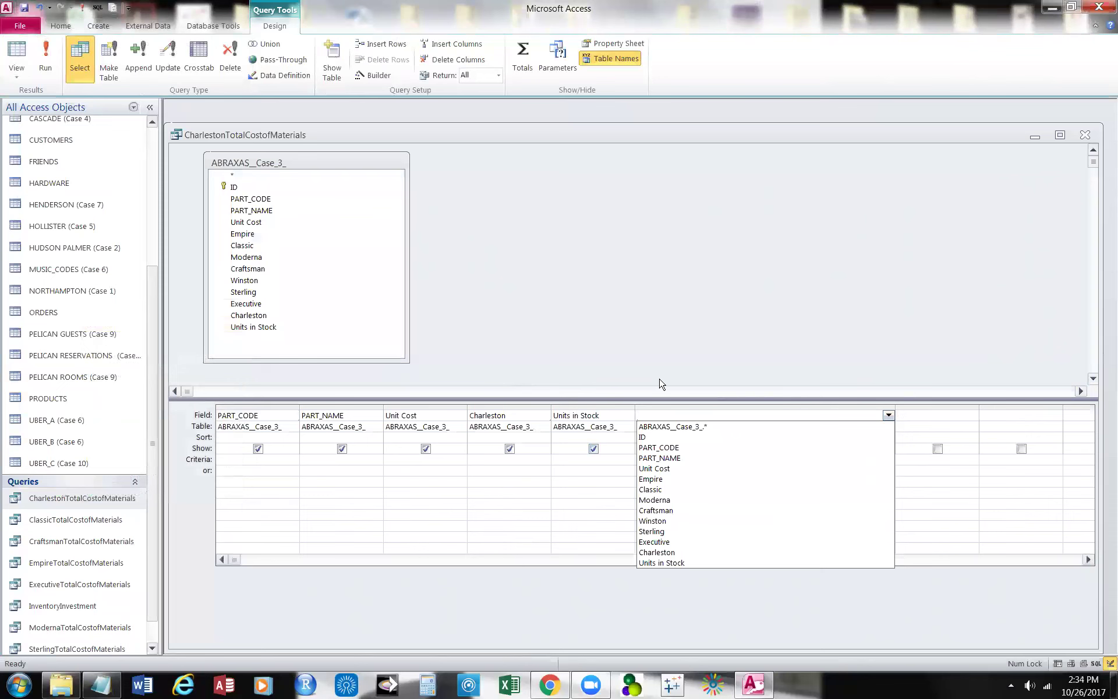
{"action": "left_click", "coordinate": [111, 690]}
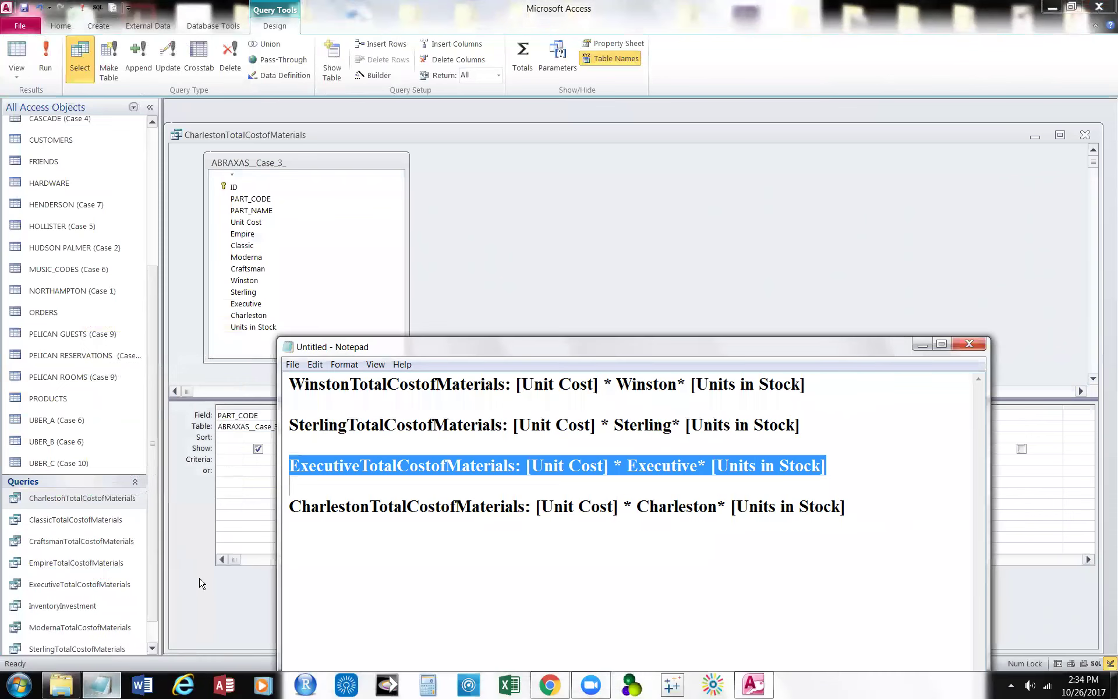
{"action": "left_click_drag", "start_coordinate": [287, 506], "coordinate": [880, 529]}
{"action": "key", "text": "ctrl+c"}
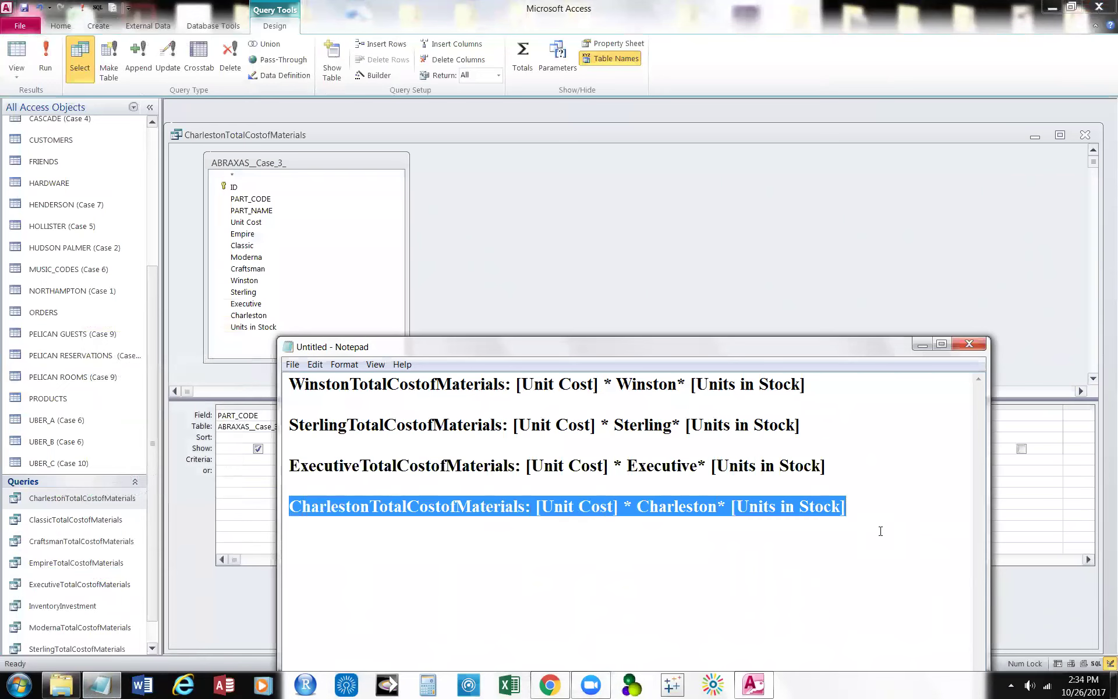
{"action": "left_click", "coordinate": [923, 345]}
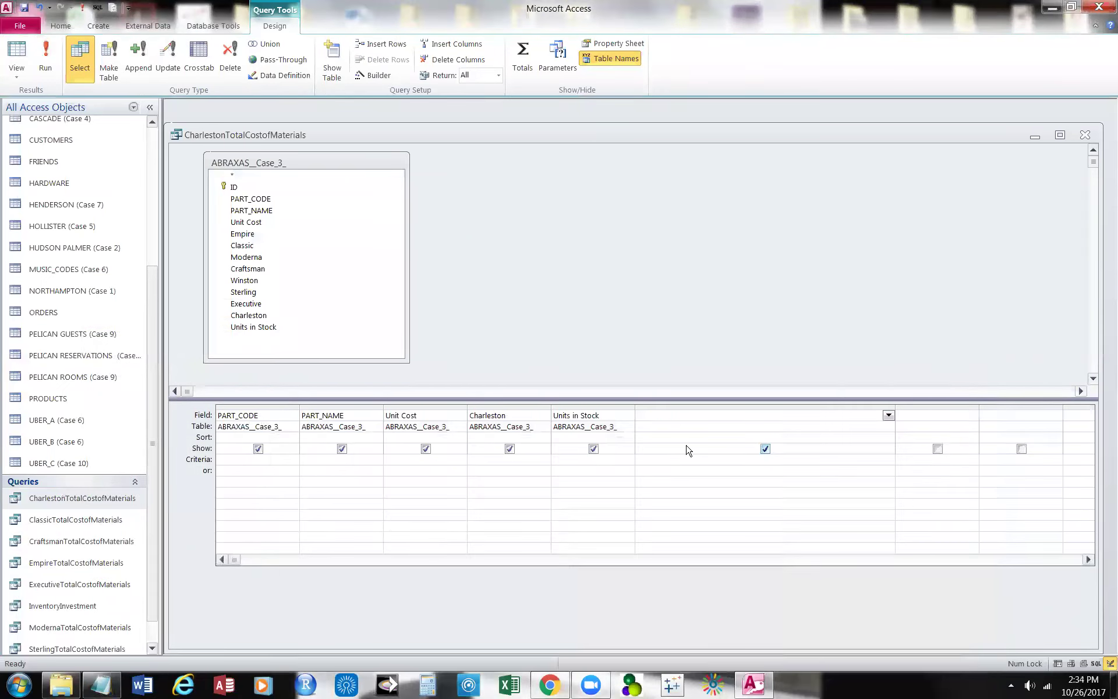
{"action": "key", "text": "ctrl+v"}
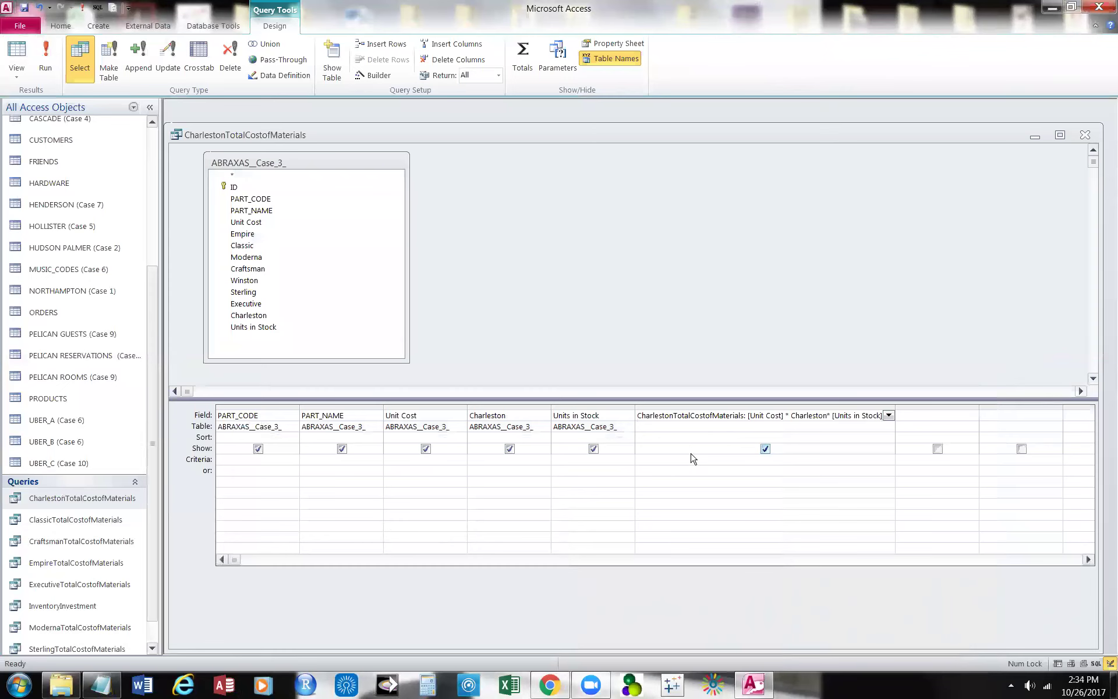
{"action": "left_click", "coordinate": [100, 684]}
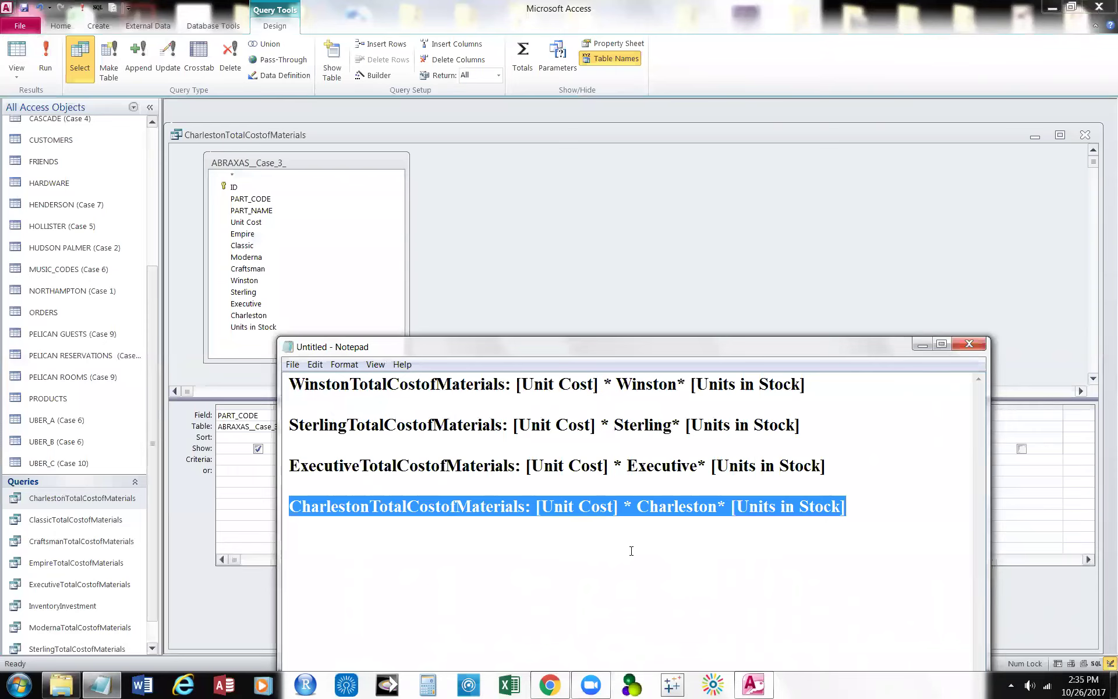
{"action": "left_click", "coordinate": [923, 344]}
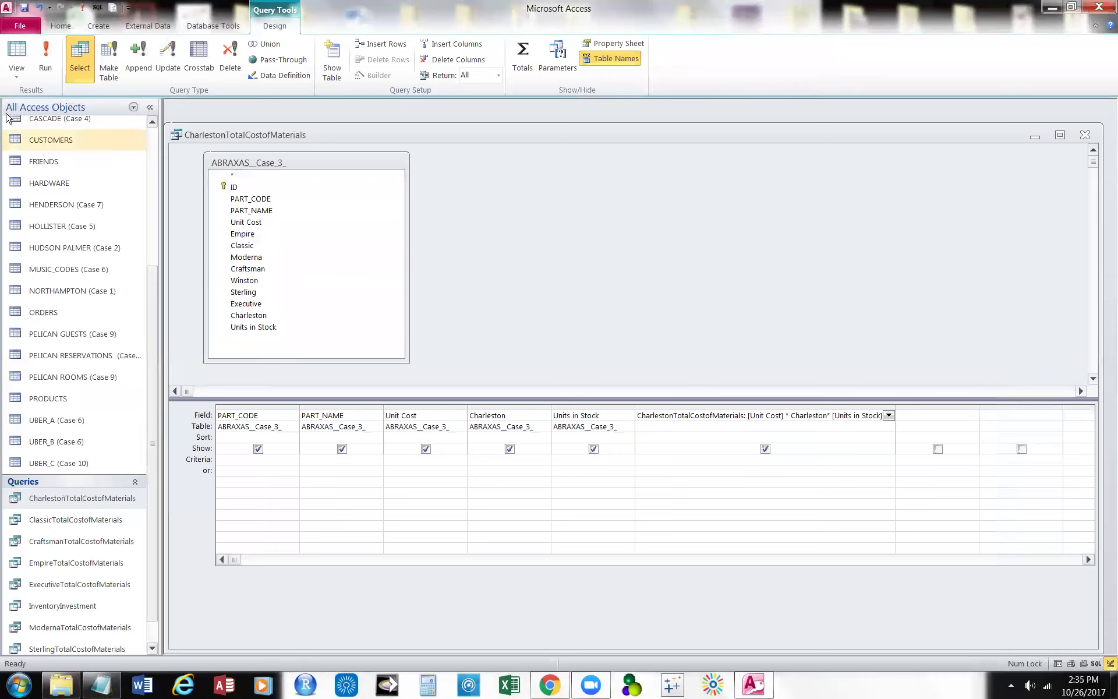
Run the CharlestonTotalCostofMaterials query to check its results, and close it with the design changes saved.
{"action": "left_click", "coordinate": [16, 56]}
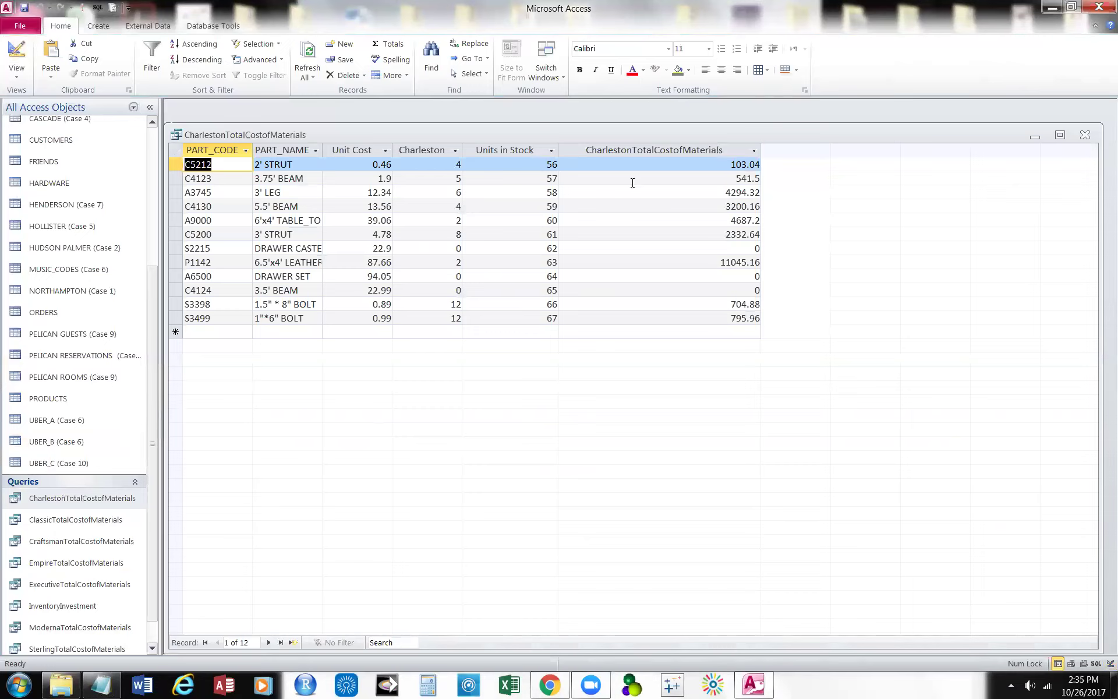
{"action": "left_click", "coordinate": [11, 61]}
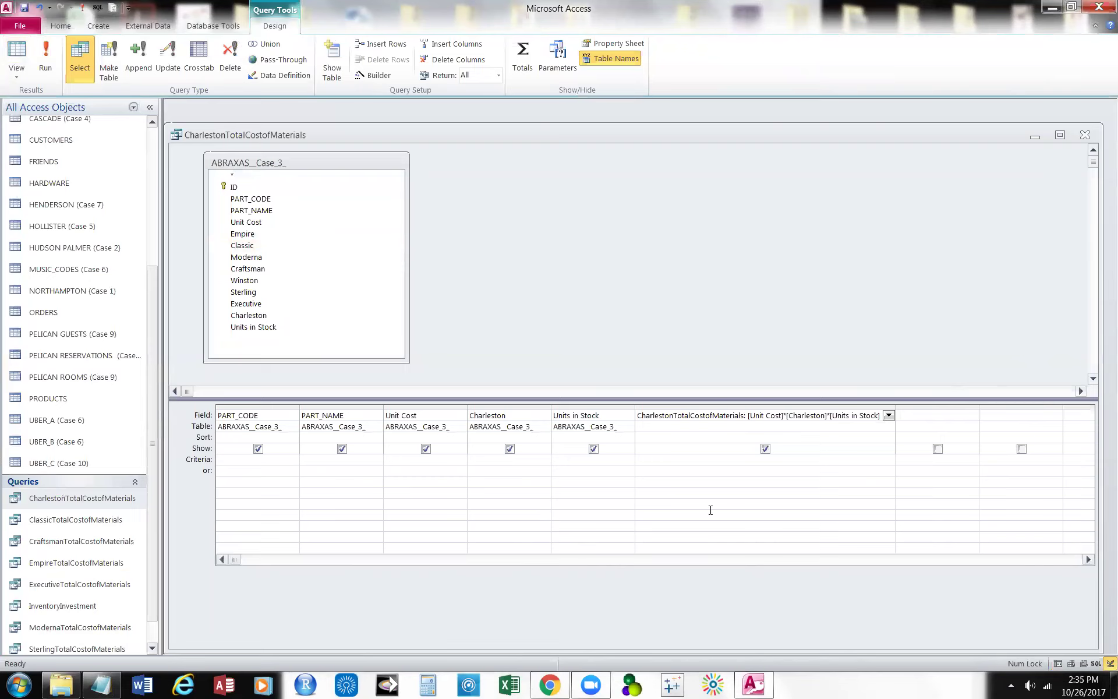
{"action": "left_click", "coordinate": [1084, 136]}
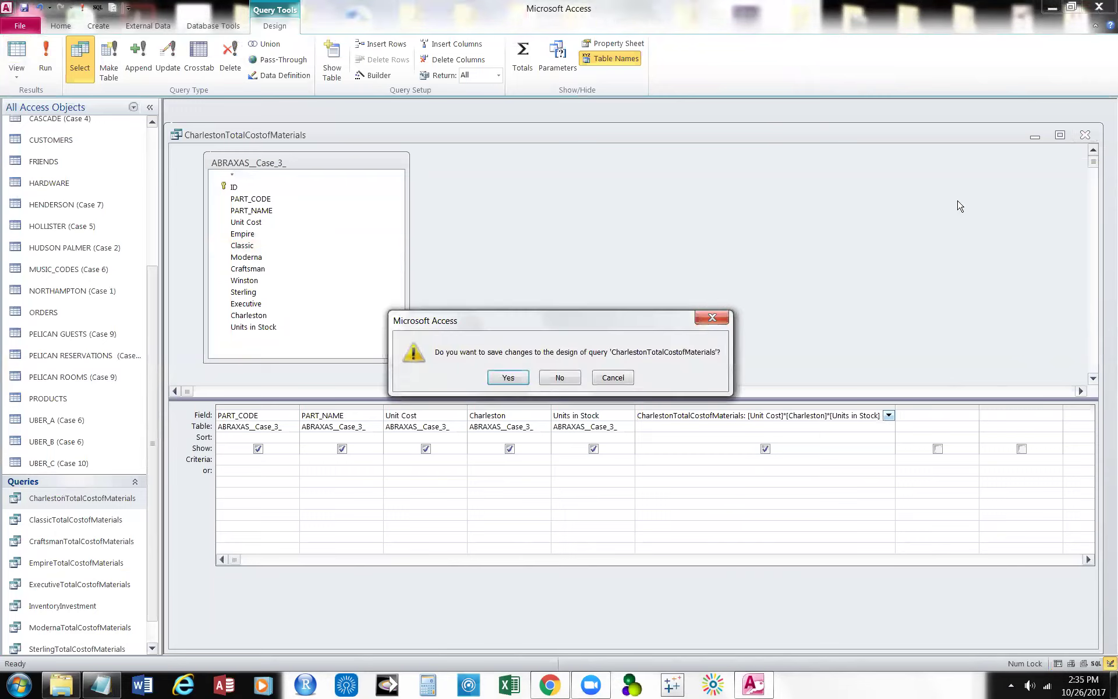
{"action": "left_click", "coordinate": [507, 378]}
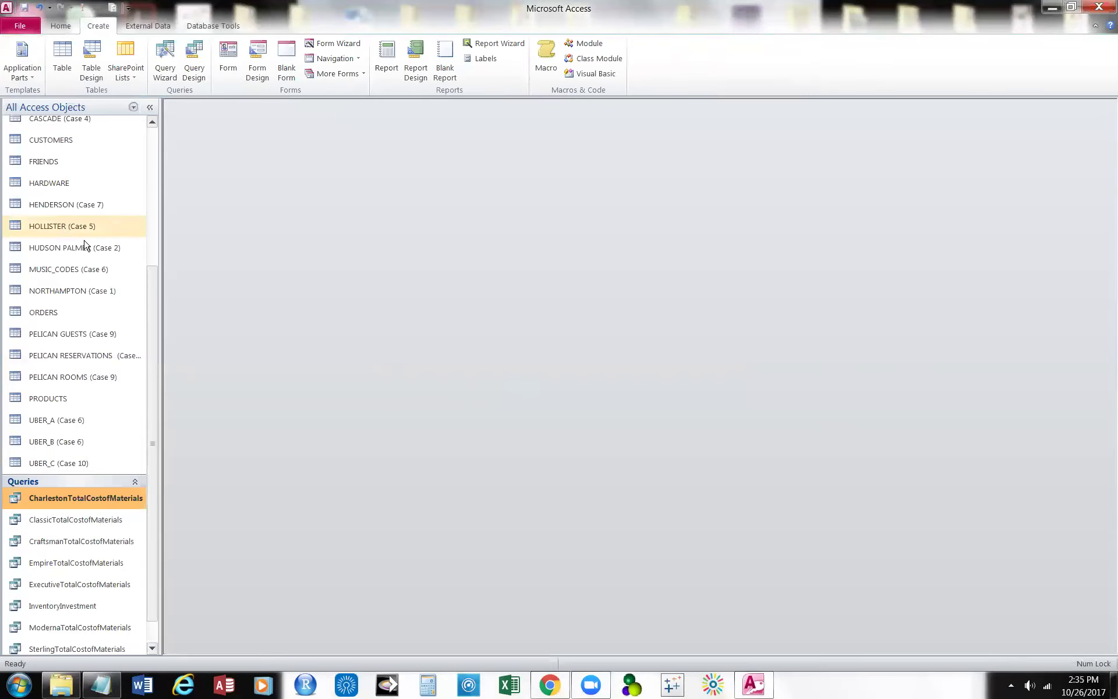
Open the ABRAXAS__Case_3_ table and examine its columns from ID through Units in Stock.
{"action": "left_click_drag", "start_coordinate": [152, 308], "coordinate": [155, 190]}
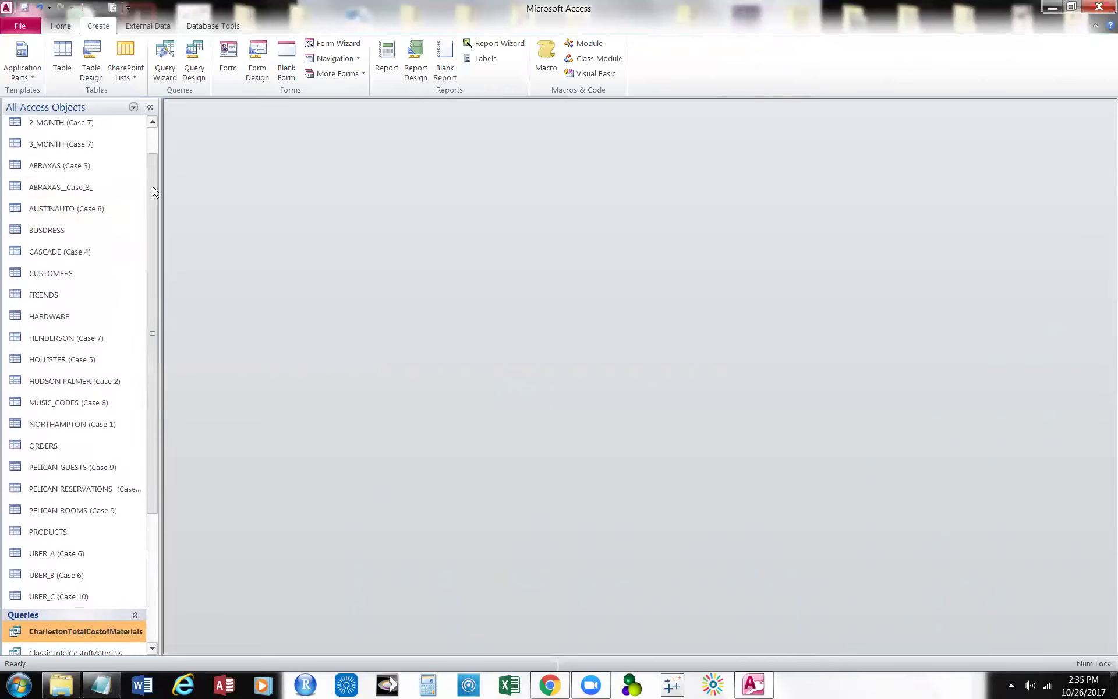
{"action": "right_click", "coordinate": [104, 197]}
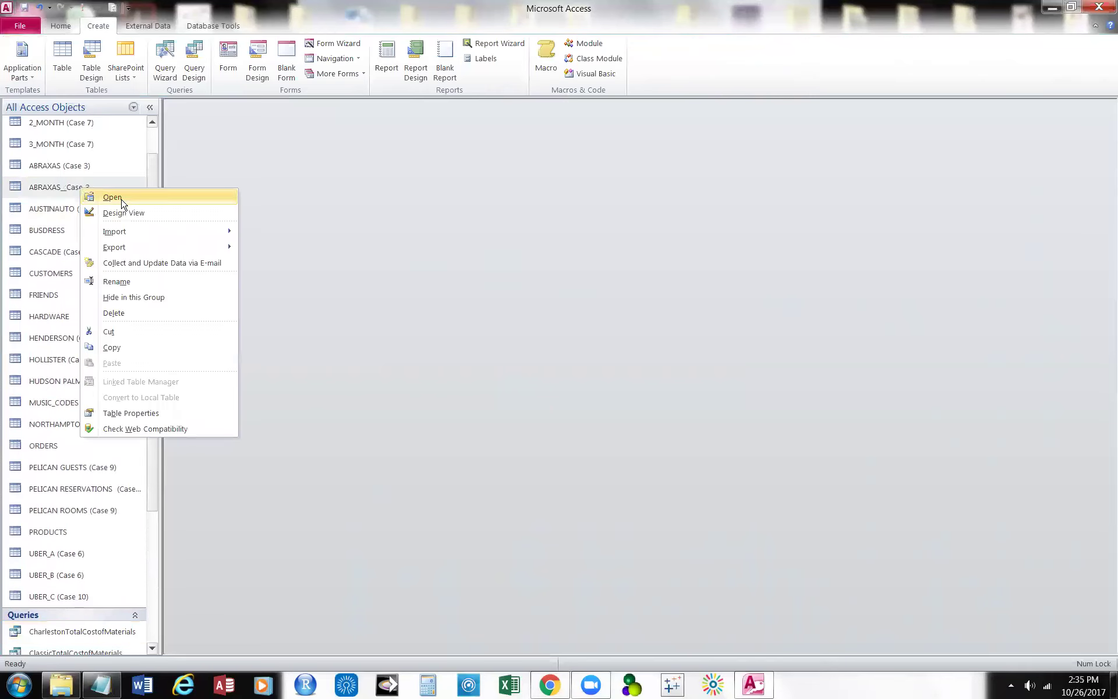
{"action": "left_click", "coordinate": [112, 197]}
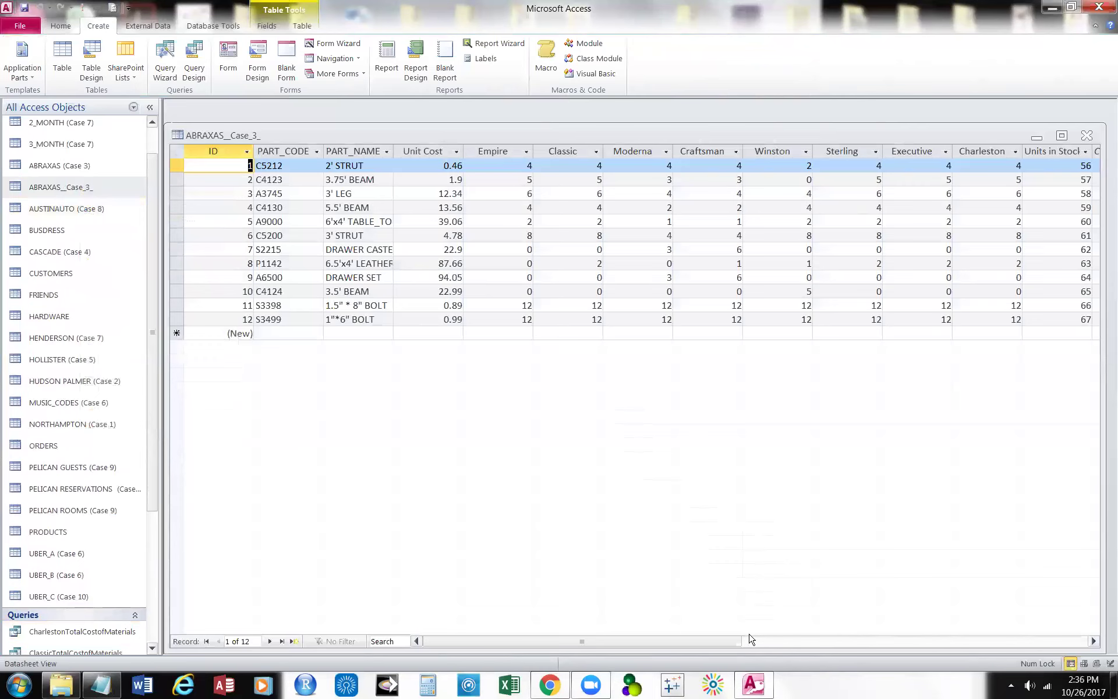
{"action": "left_click_drag", "start_coordinate": [708, 646], "coordinate": [670, 640]}
{"action": "left_click_drag", "start_coordinate": [724, 641], "coordinate": [499, 656]}
{"action": "left_click_drag", "start_coordinate": [743, 642], "coordinate": [541, 638]}
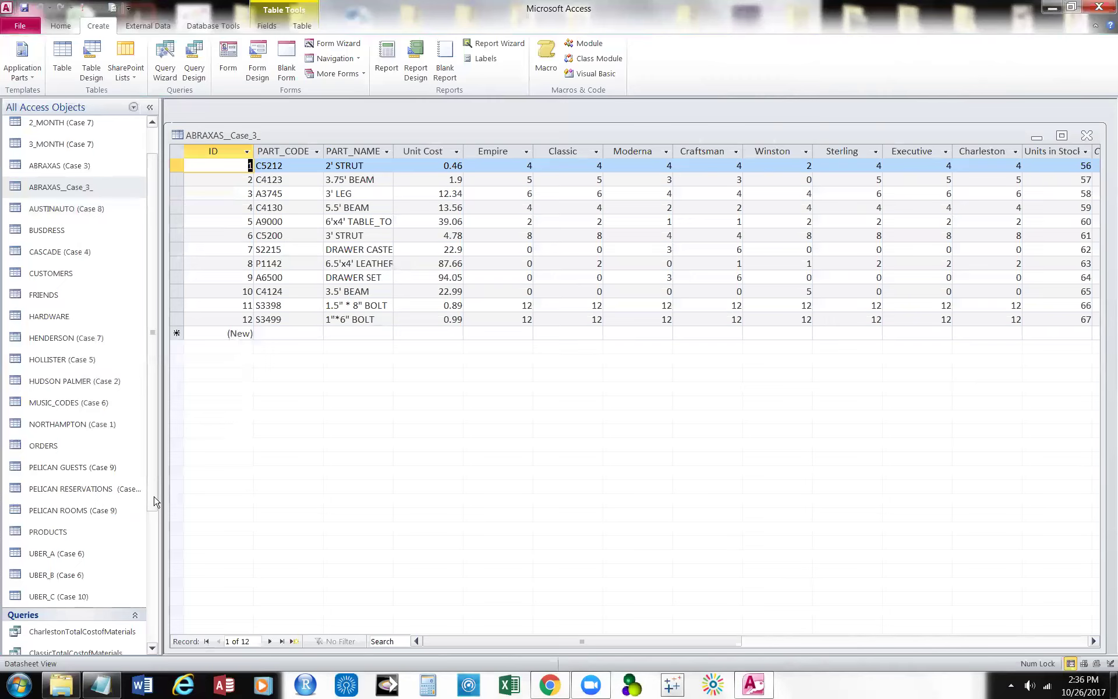
{"action": "left_click_drag", "start_coordinate": [547, 642], "coordinate": [616, 654]}
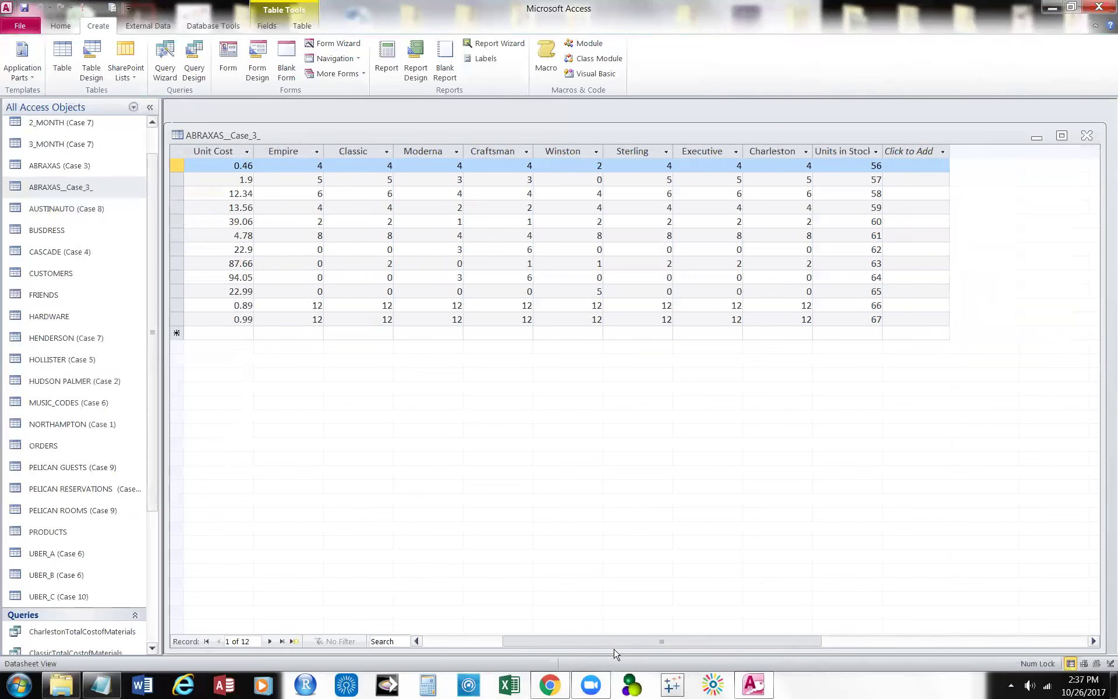
{"action": "left_click_drag", "start_coordinate": [597, 645], "coordinate": [523, 640]}
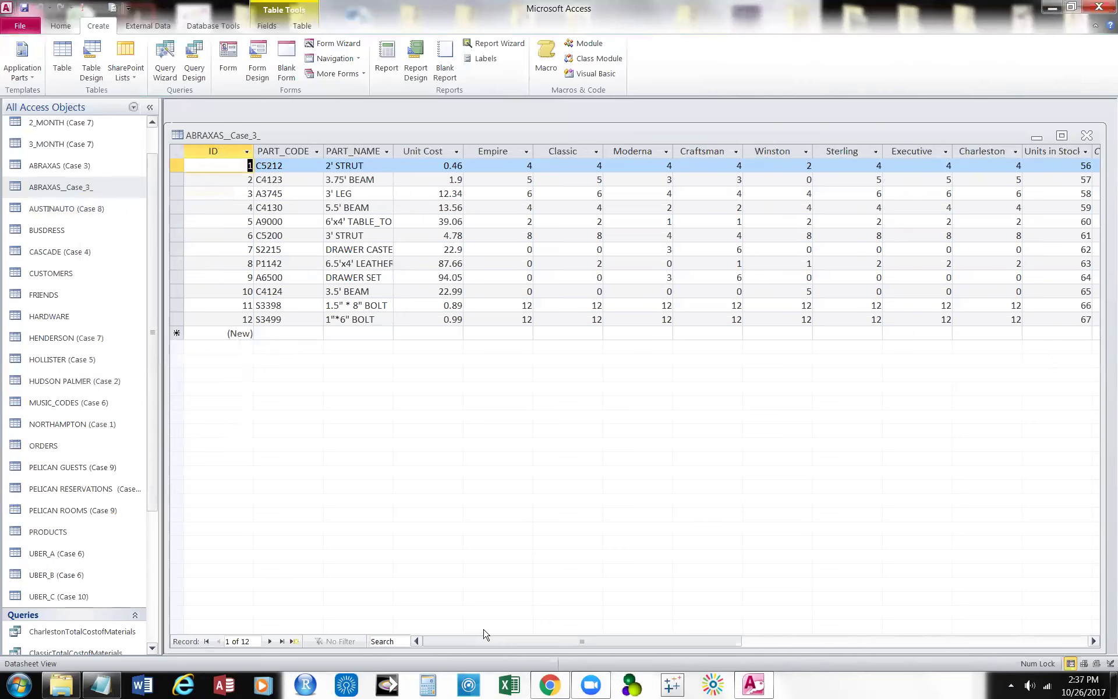
Open the WinstonTotalCostofMaterials query to review its results, and close both it and the ABRAXAS__Case_3_ table.
{"action": "left_click", "coordinate": [156, 572]}
{"action": "left_click_drag", "start_coordinate": [156, 572], "coordinate": [154, 572]}
{"action": "scroll", "coordinate": [156, 582], "scroll_direction": "down", "scroll_amount": 3}
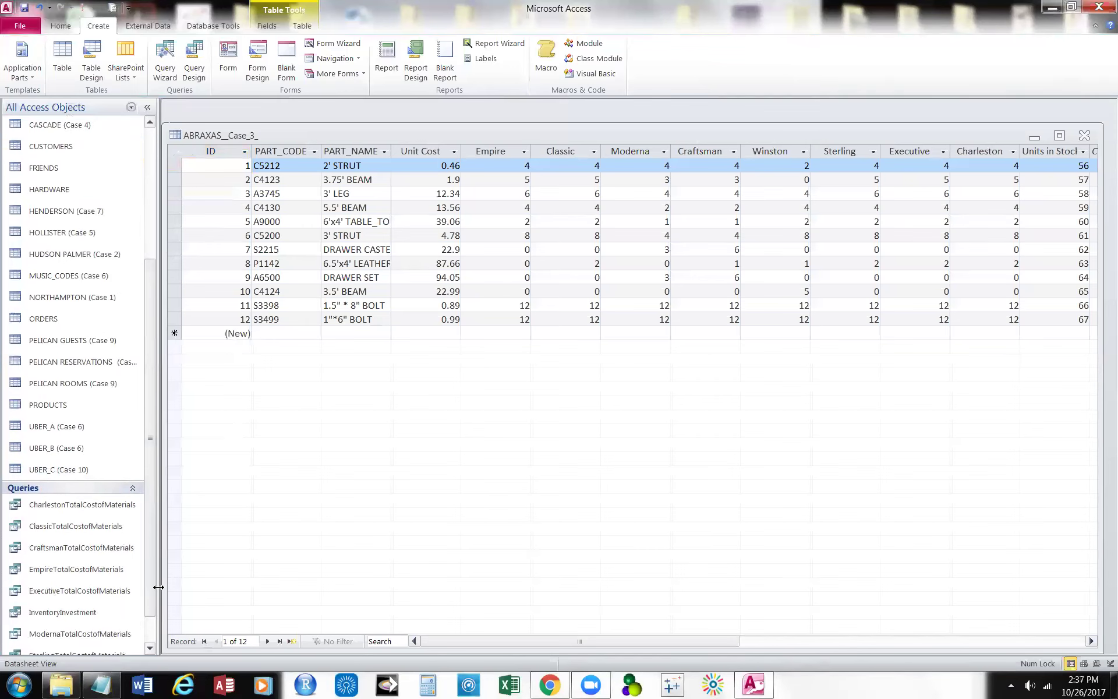
{"action": "left_click_drag", "start_coordinate": [159, 616], "coordinate": [161, 616]}
{"action": "scroll", "coordinate": [149, 638], "scroll_direction": "down", "scroll_amount": 1}
{"action": "scroll", "coordinate": [149, 638], "scroll_direction": "down", "scroll_amount": 1}
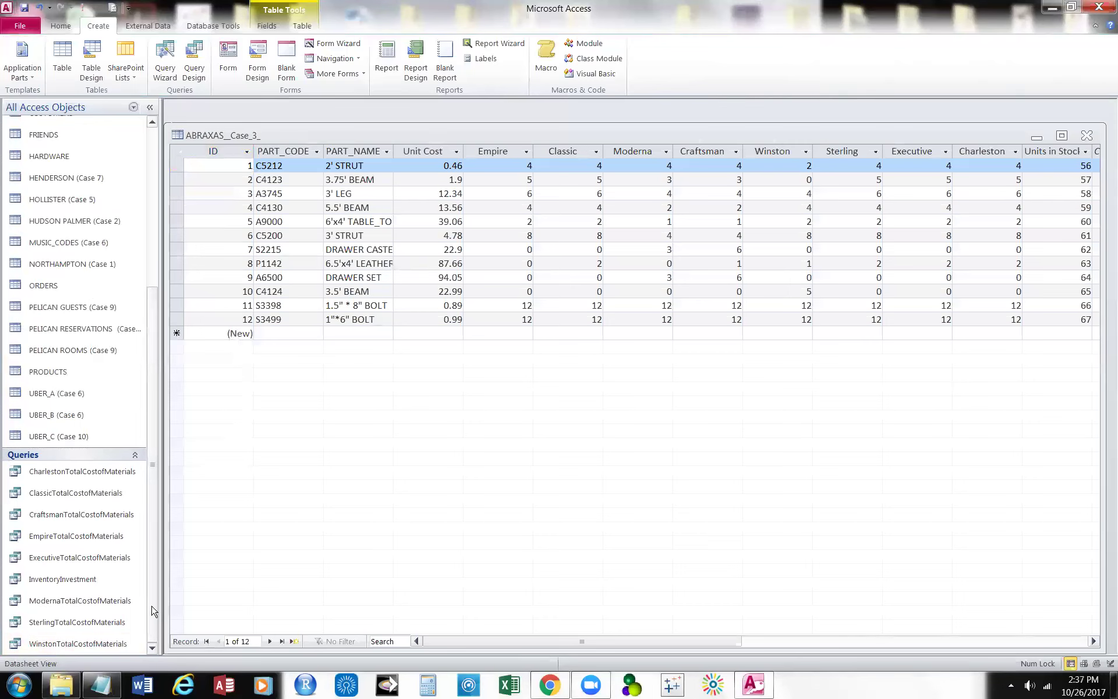
{"action": "right_click", "coordinate": [96, 646]}
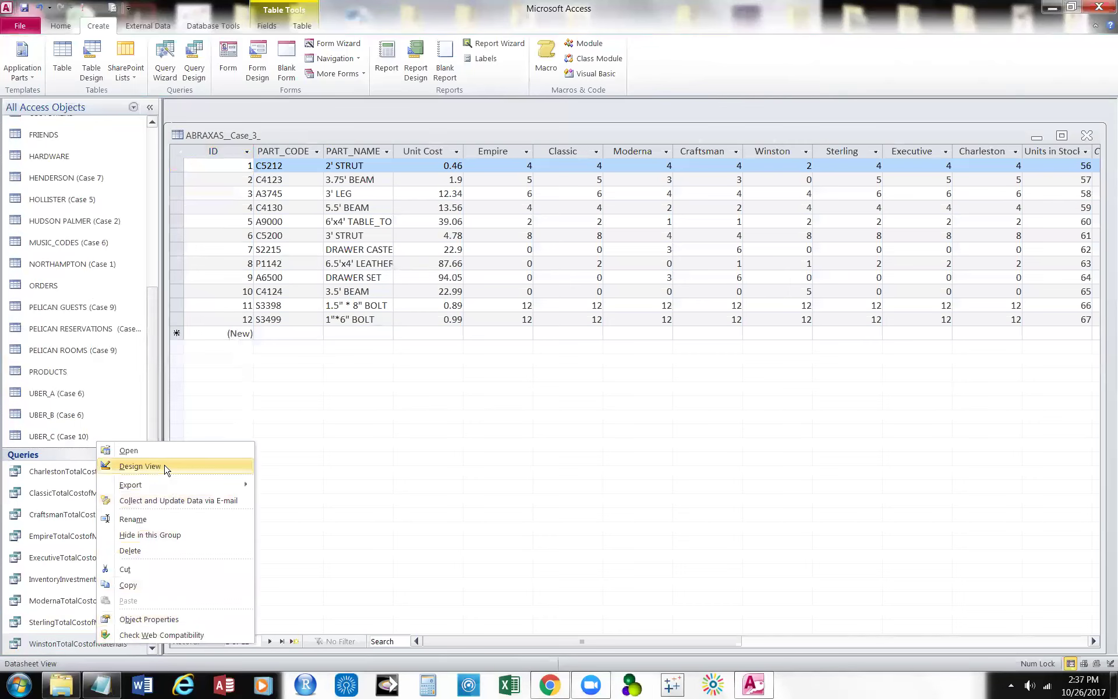
{"action": "left_click", "coordinate": [178, 455]}
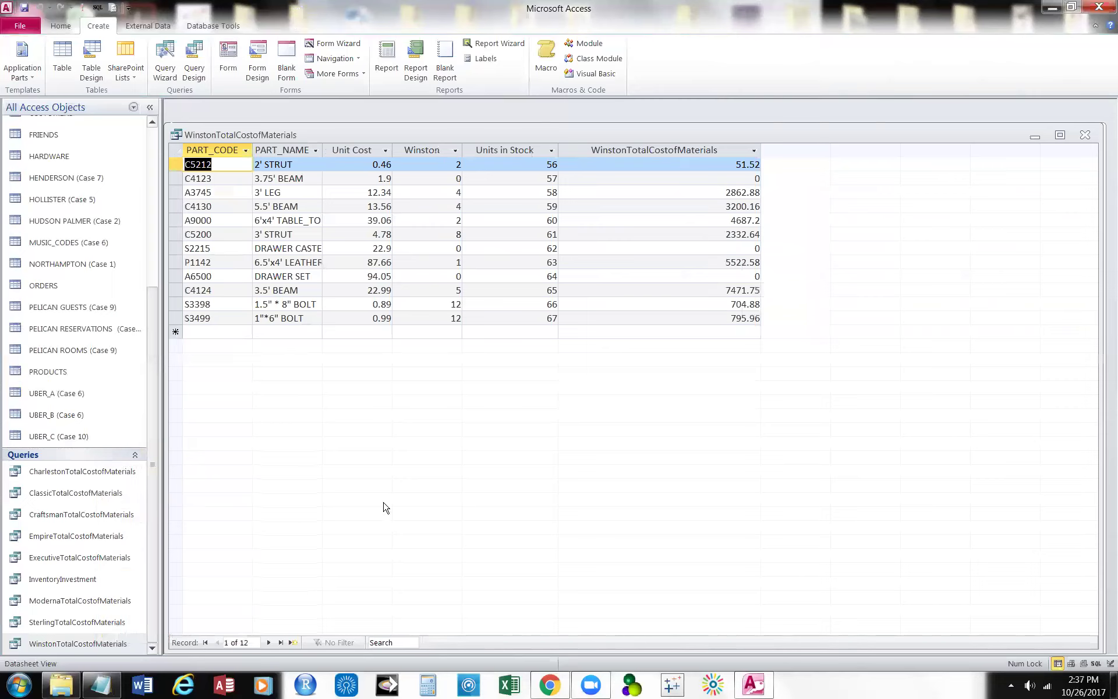
{"action": "left_click", "coordinate": [1085, 136]}
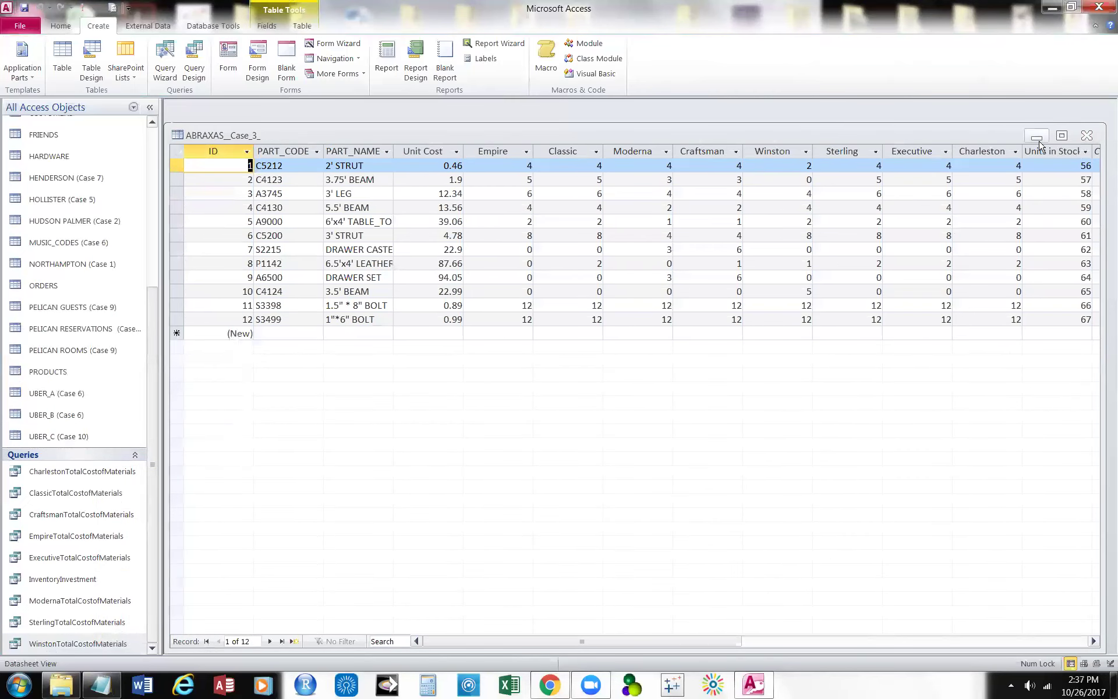
{"action": "left_click", "coordinate": [1085, 137]}
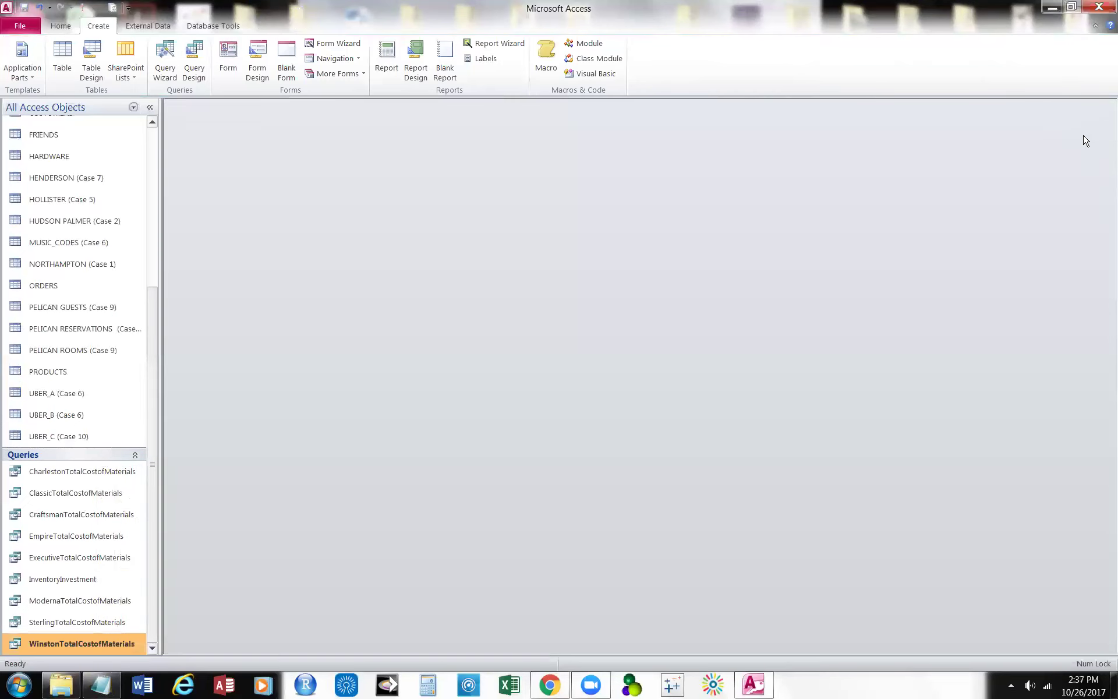
Open the CharlestonTotalCostofMaterials query, review its results in an enlarged view, and close it.
{"action": "right_click", "coordinate": [104, 471]}
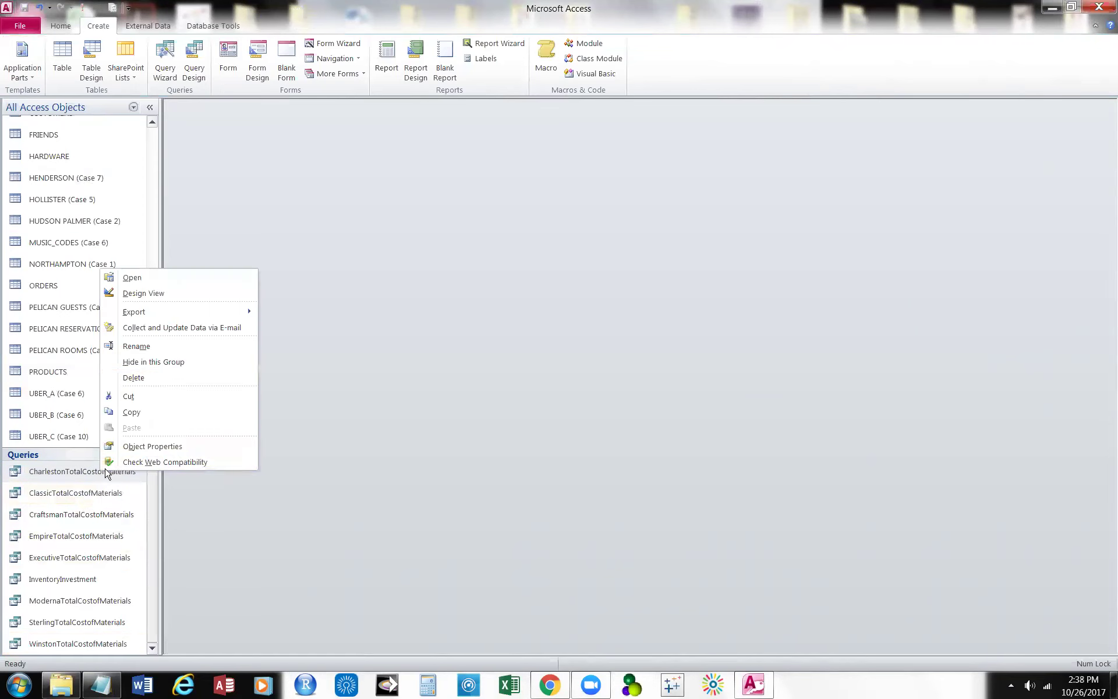
{"action": "left_click", "coordinate": [175, 278]}
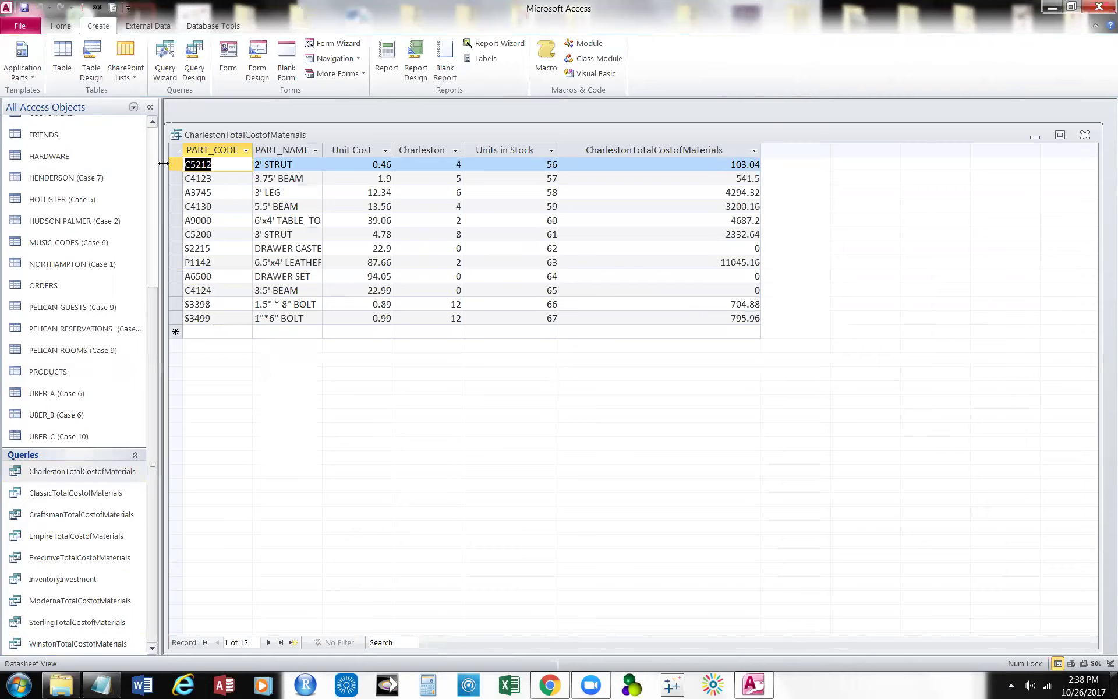
{"action": "left_click_drag", "start_coordinate": [162, 527], "coordinate": [9, 504]}
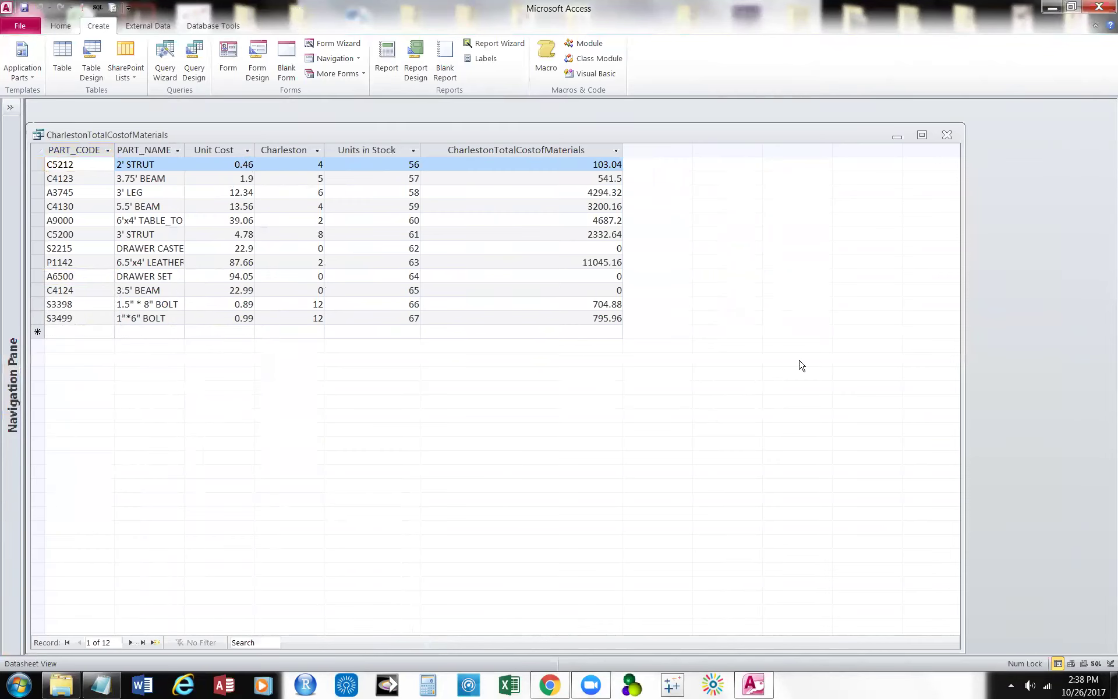
{"action": "left_click", "coordinate": [922, 135]}
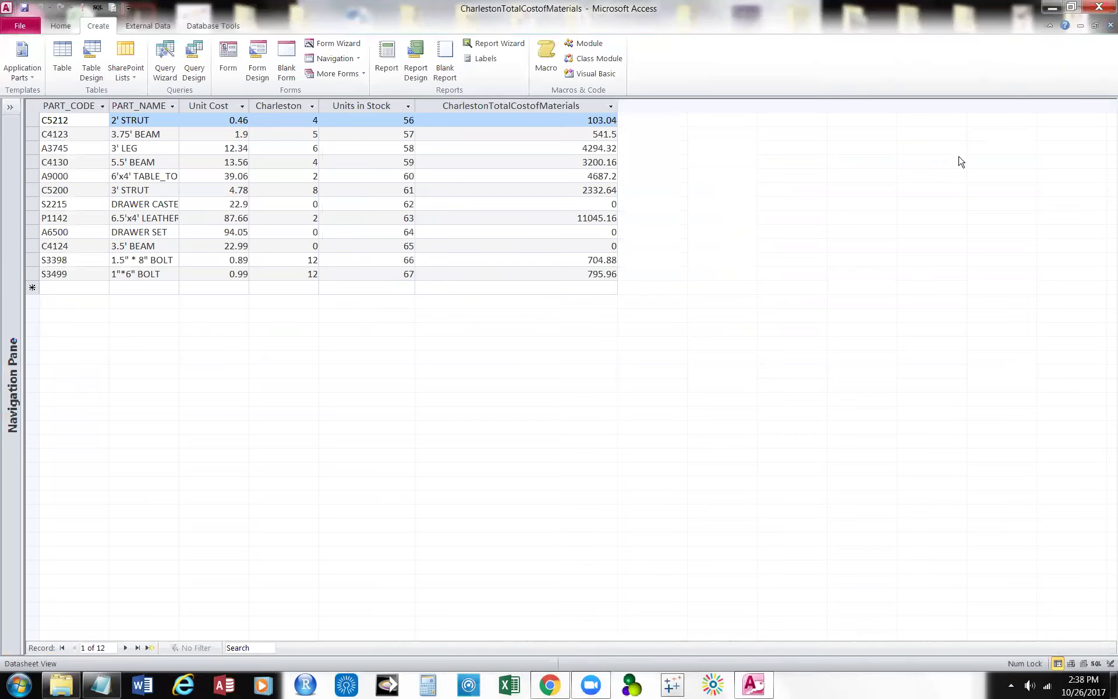
{"action": "left_click", "coordinate": [1096, 25]}
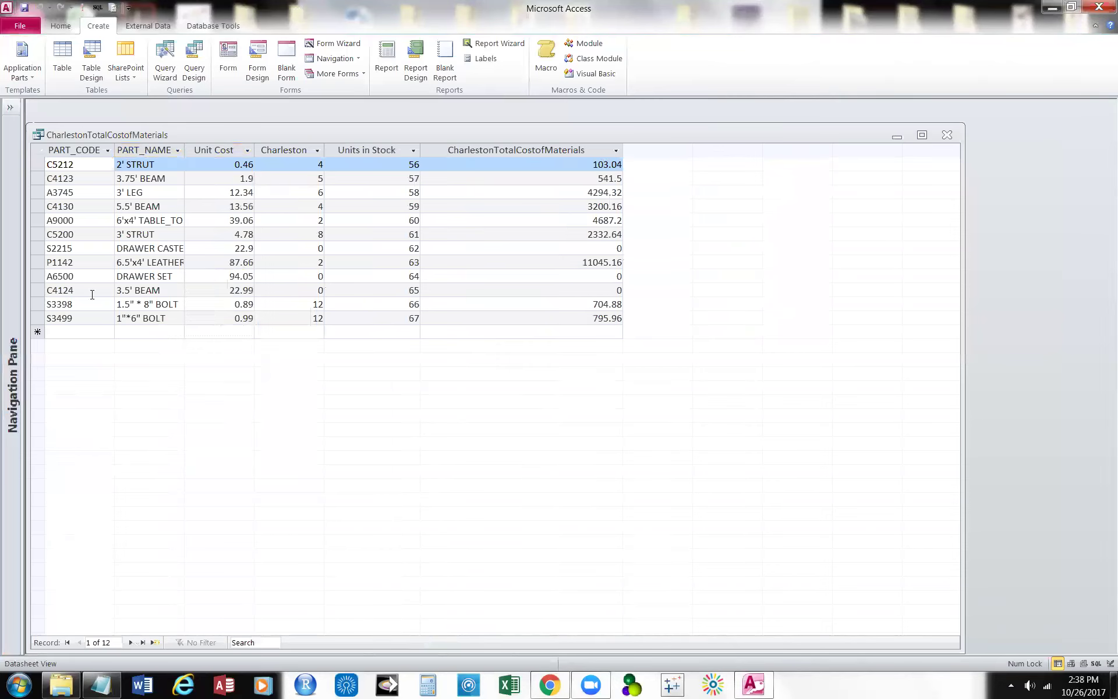
{"action": "left_click_drag", "start_coordinate": [24, 363], "coordinate": [184, 379]}
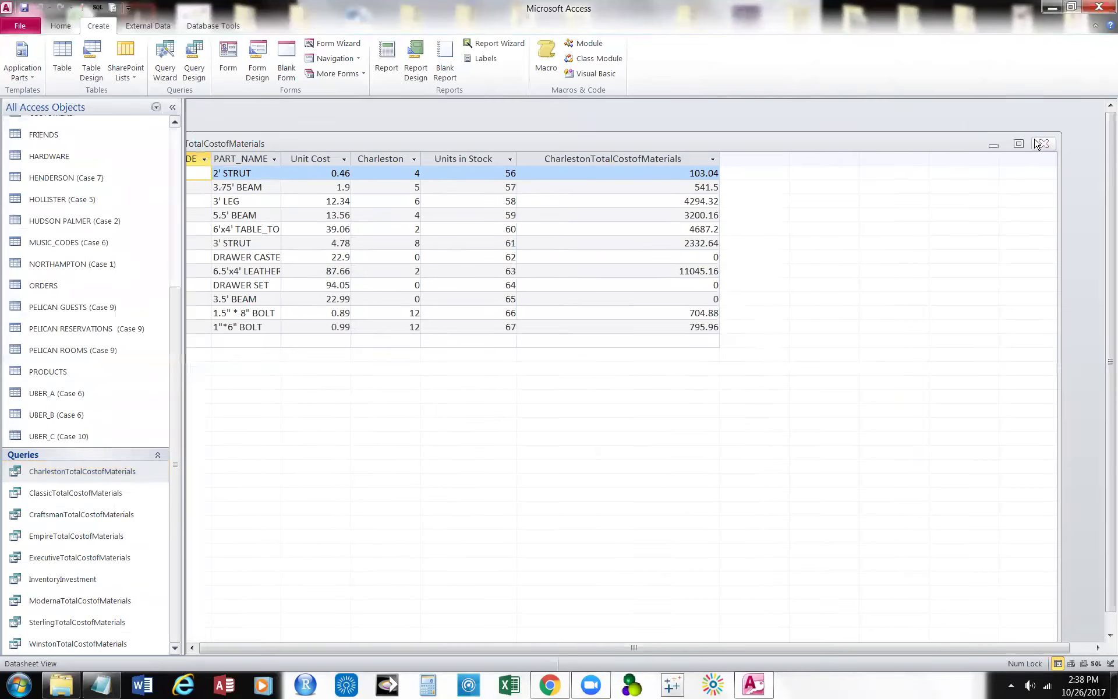
{"action": "left_click", "coordinate": [1042, 147]}
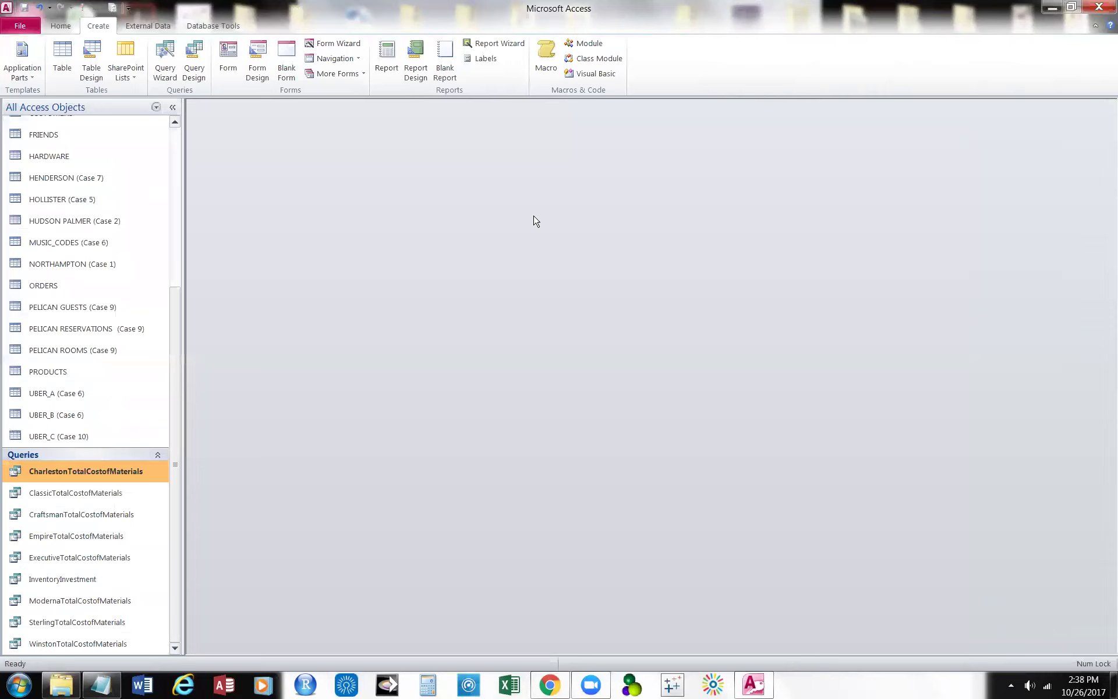
Start a Report Wizard report with all fields of the CharlestonTotalCostofMaterials query, grouped by PART_CODE.
{"action": "left_click", "coordinate": [494, 44]}
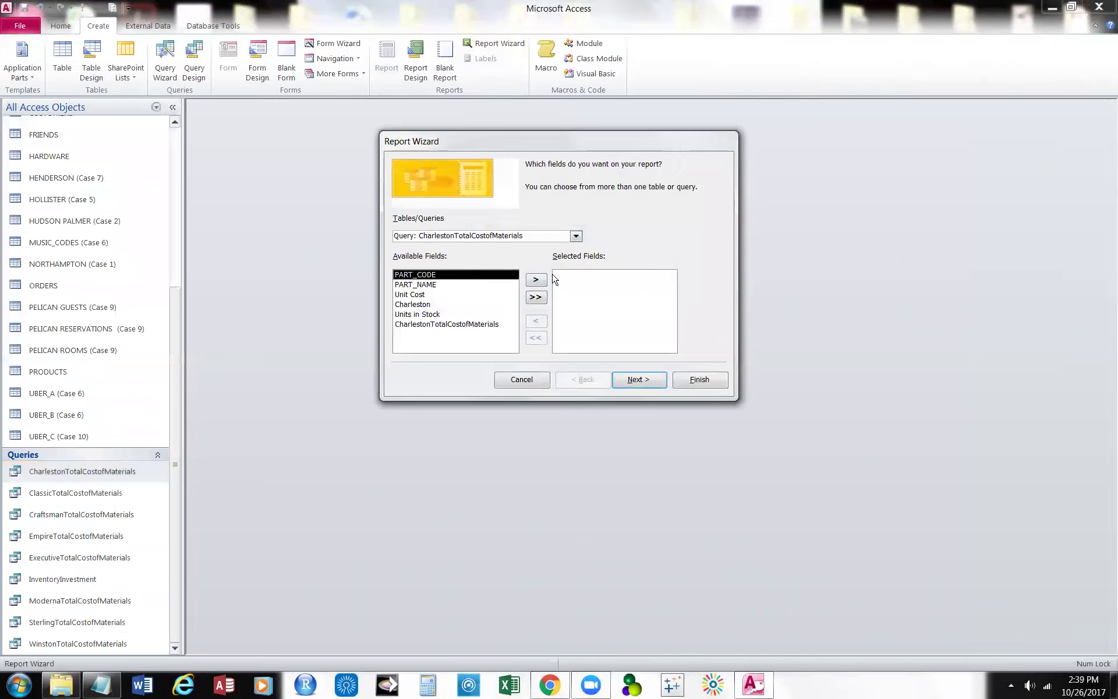
{"action": "left_click", "coordinate": [538, 299]}
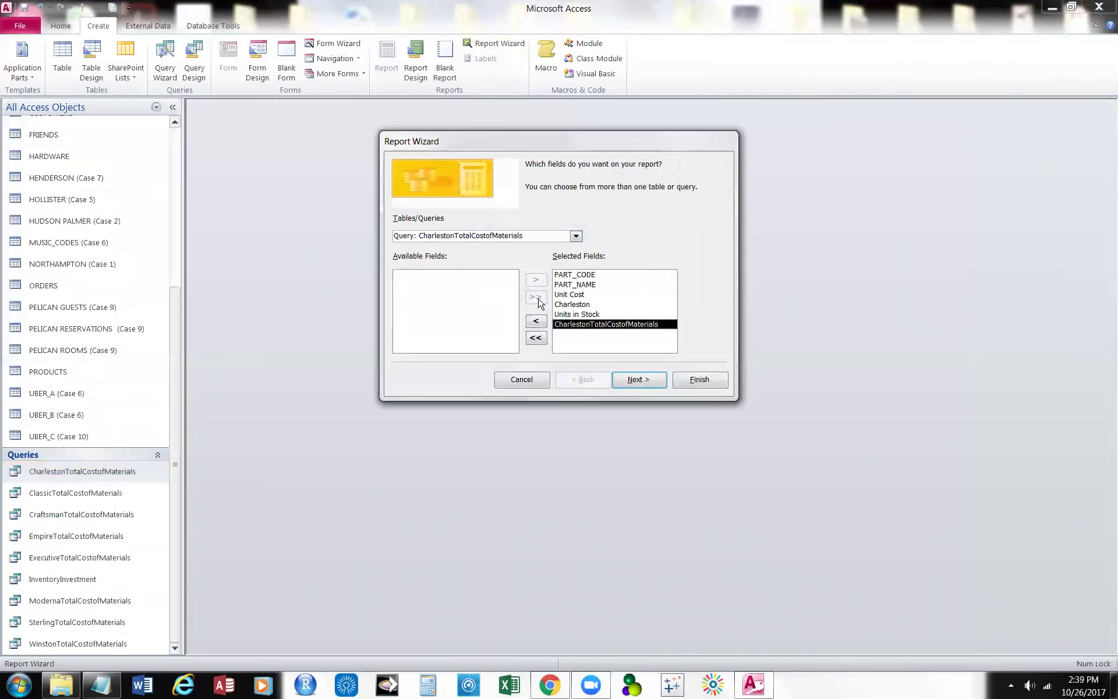
{"action": "left_click", "coordinate": [634, 377]}
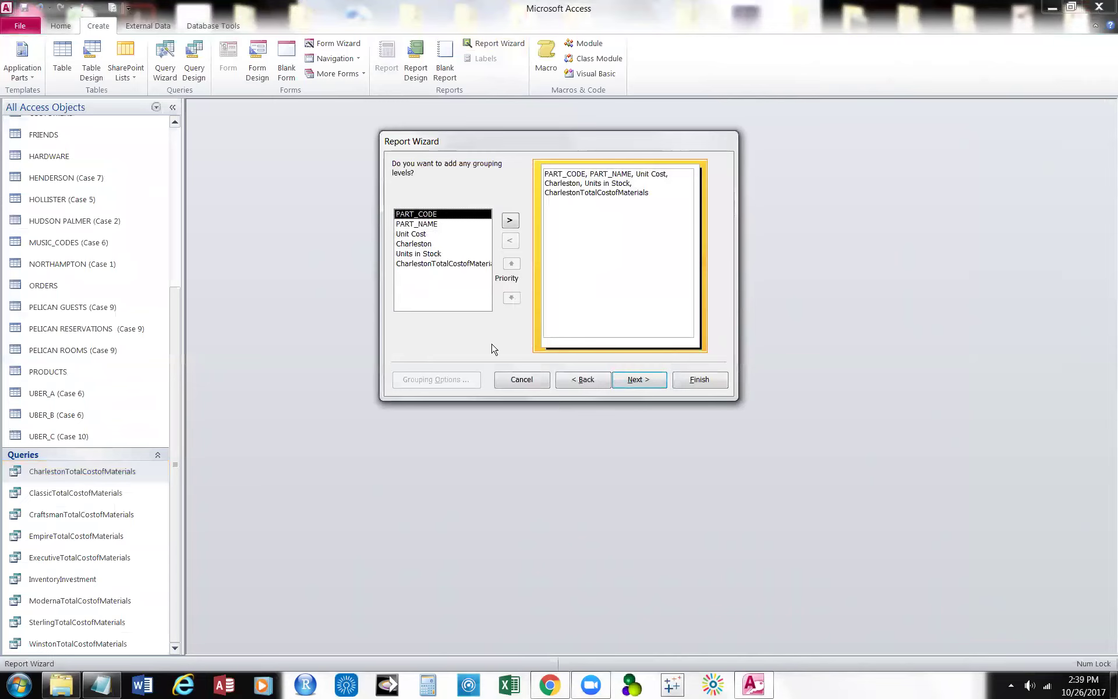
{"action": "left_click", "coordinate": [512, 220]}
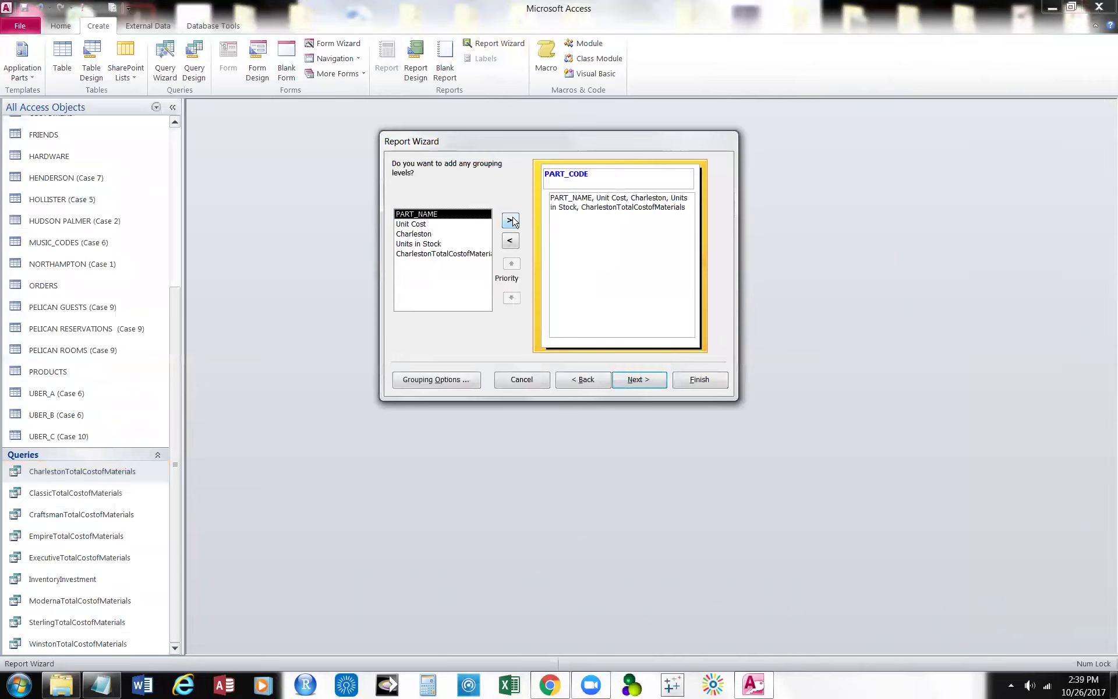
{"action": "left_click", "coordinate": [637, 382]}
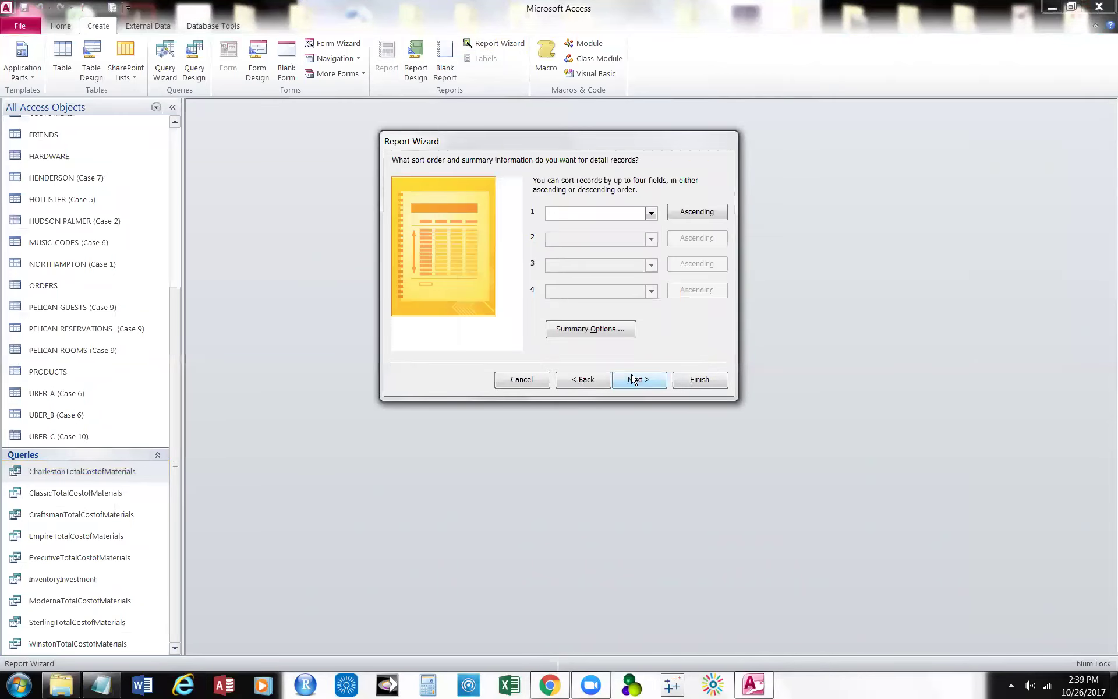
Sort the report's detail records by PART_NAME in ascending order, leaving out any summary values.
{"action": "left_click", "coordinate": [651, 214]}
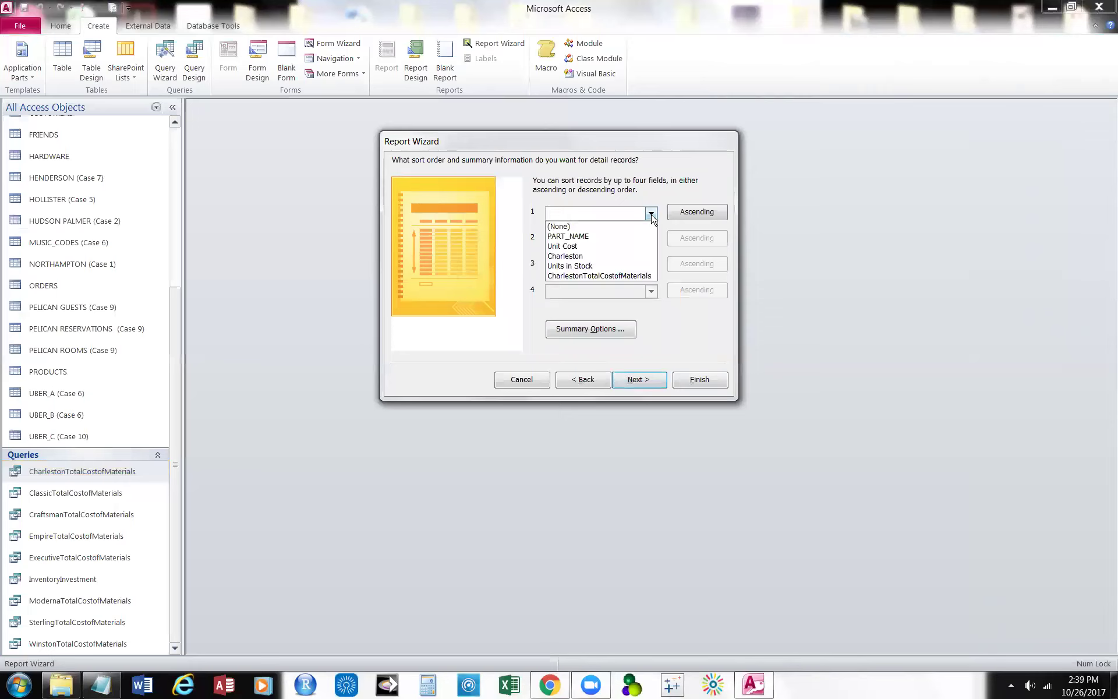
{"action": "left_click", "coordinate": [640, 236]}
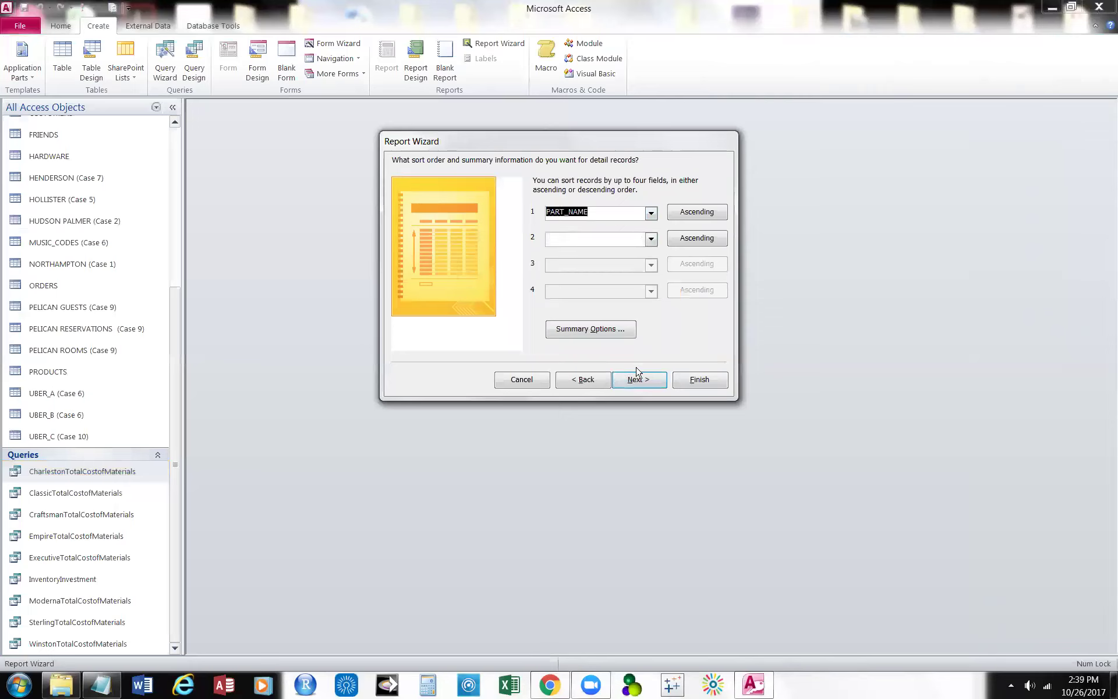
{"action": "left_click", "coordinate": [599, 331]}
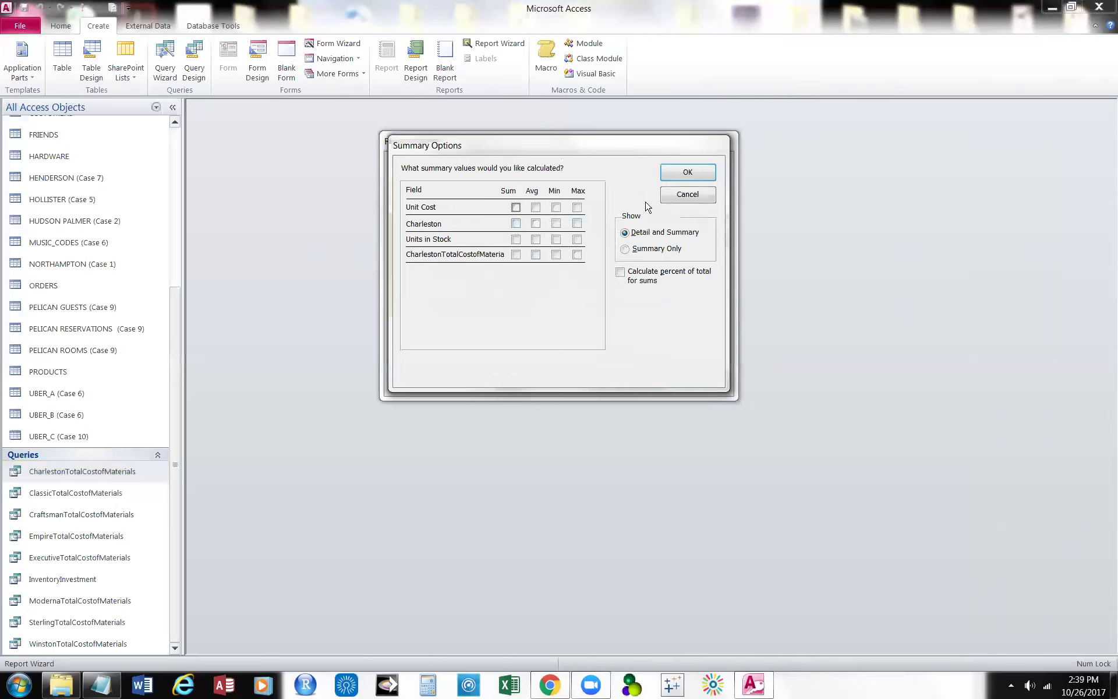
{"action": "left_click", "coordinate": [692, 196]}
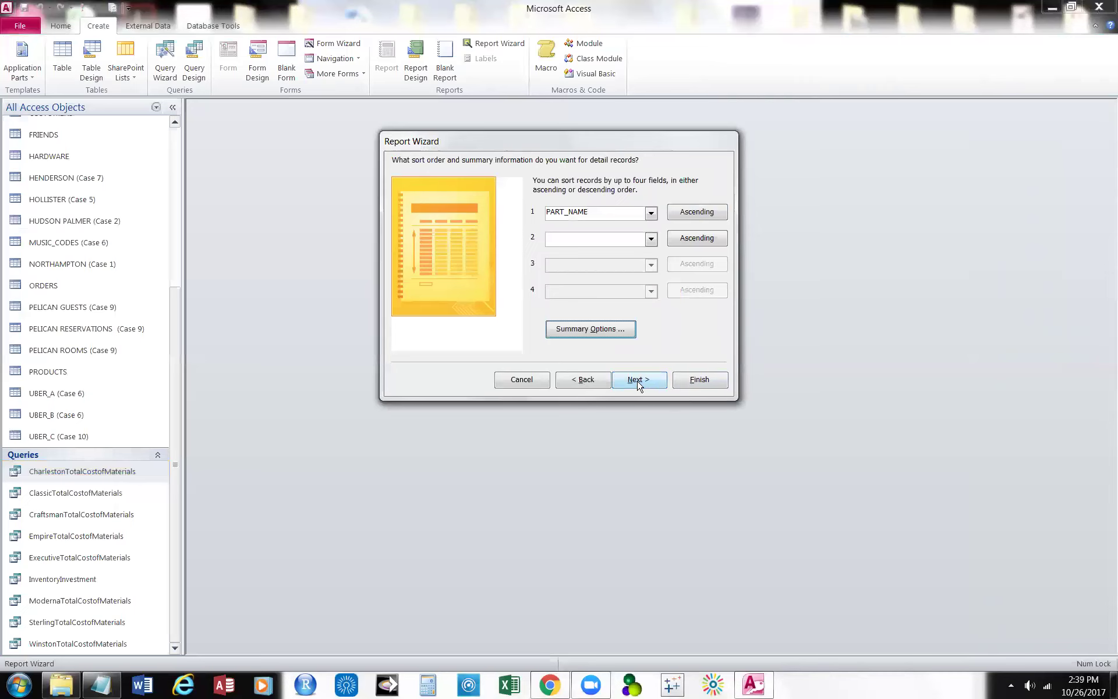
Finish the Charleston report with the wizard's default layout and title, and show it in Layout View.
{"action": "left_click", "coordinate": [638, 383]}
{"action": "left_click", "coordinate": [639, 380]}
{"action": "left_click", "coordinate": [697, 380]}
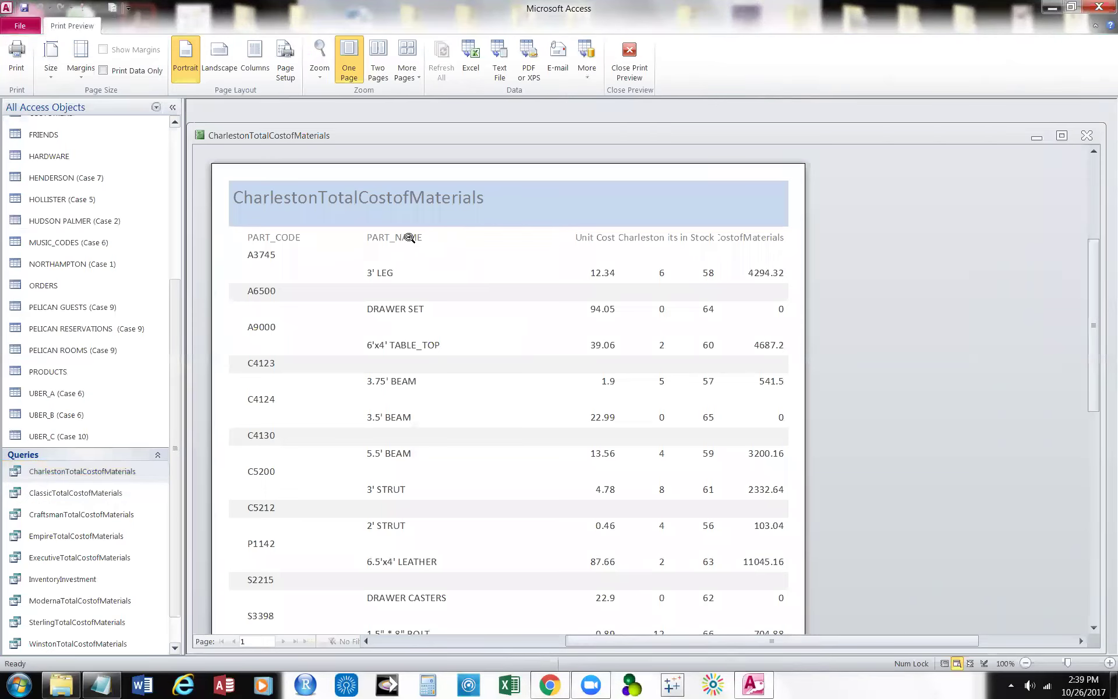
{"action": "right_click", "coordinate": [245, 136]}
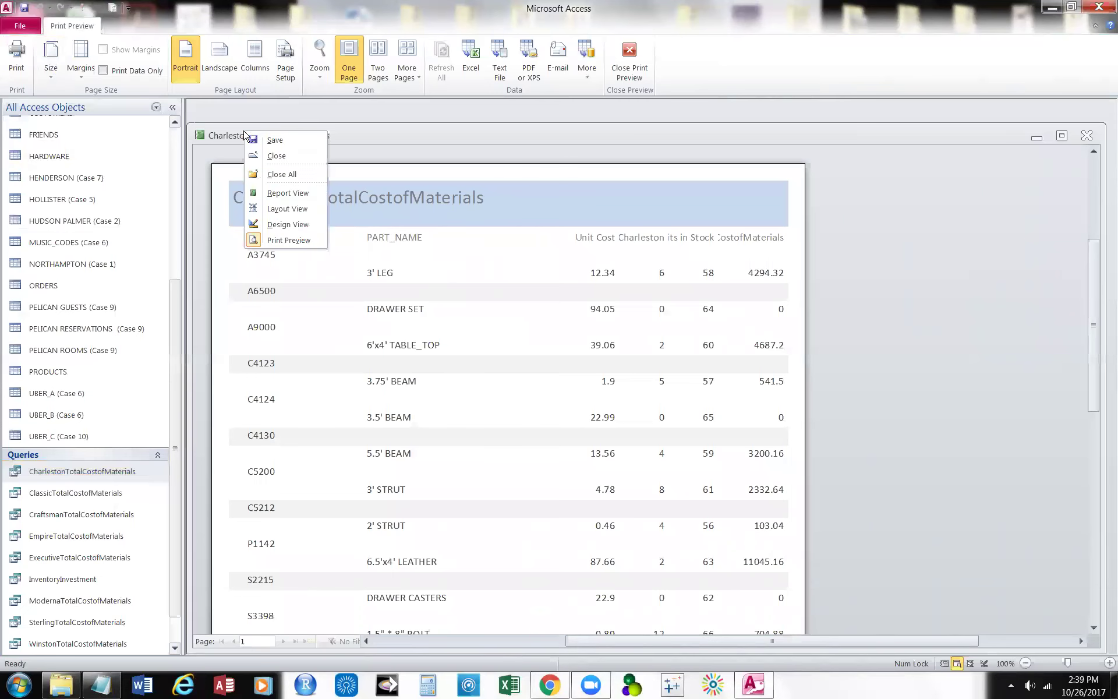
{"action": "left_click", "coordinate": [297, 209]}
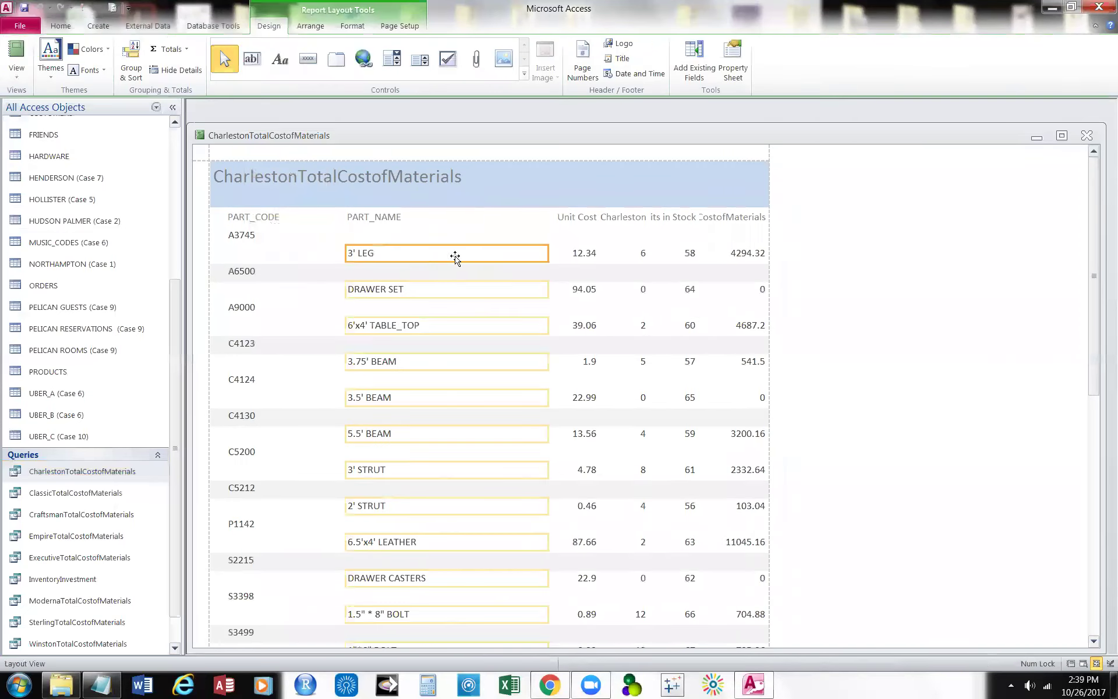
Narrow the PART_NAME heading in the Charleston report and shift the Unit Cost heading left beside it.
{"action": "left_click", "coordinate": [386, 217]}
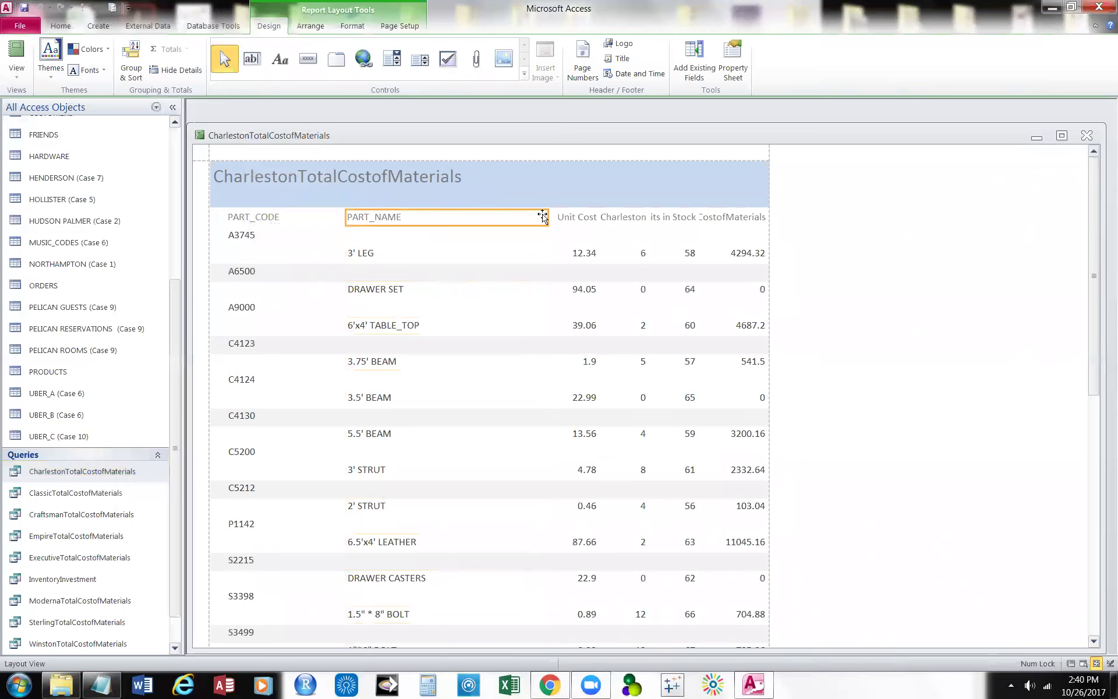
{"action": "left_click_drag", "start_coordinate": [547, 215], "coordinate": [411, 218]}
{"action": "left_click", "coordinate": [564, 201]}
{"action": "left_click_drag", "start_coordinate": [548, 201], "coordinate": [462, 201]}
{"action": "left_click_drag", "start_coordinate": [596, 201], "coordinate": [482, 232]}
Undo the stray move of the Charleston values and align the Unit Cost values' right edge with their heading.
{"action": "left_click", "coordinate": [577, 229]}
{"action": "left_click", "coordinate": [603, 230]}
{"action": "left_click_drag", "start_coordinate": [560, 239], "coordinate": [560, 240]}
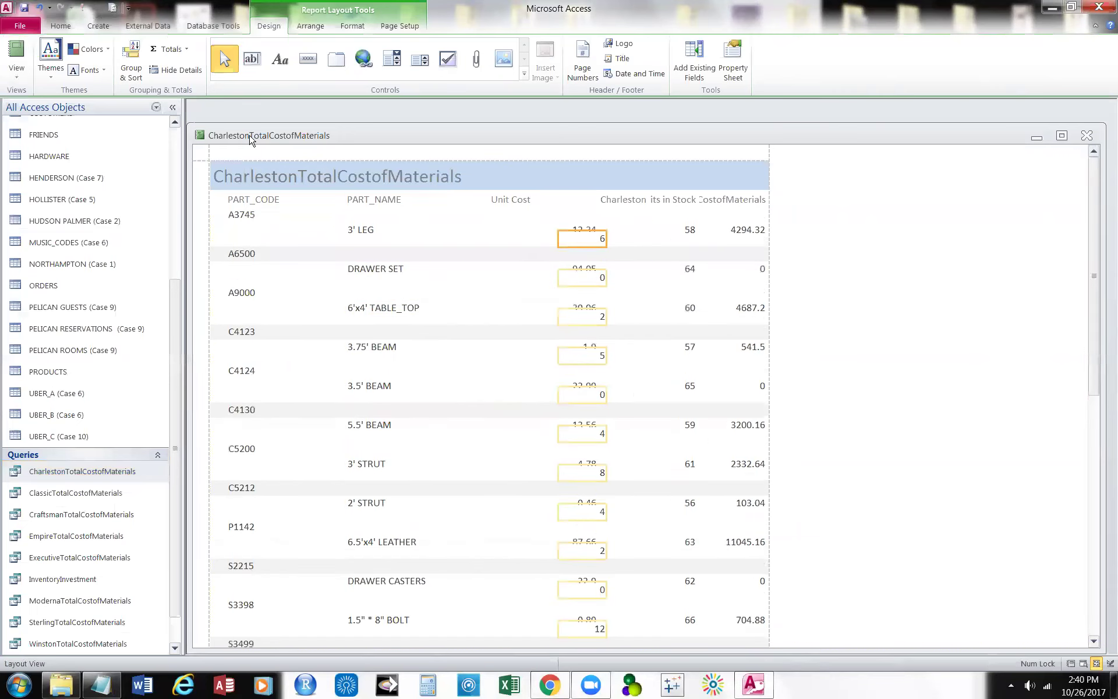
{"action": "left_click", "coordinate": [39, 7]}
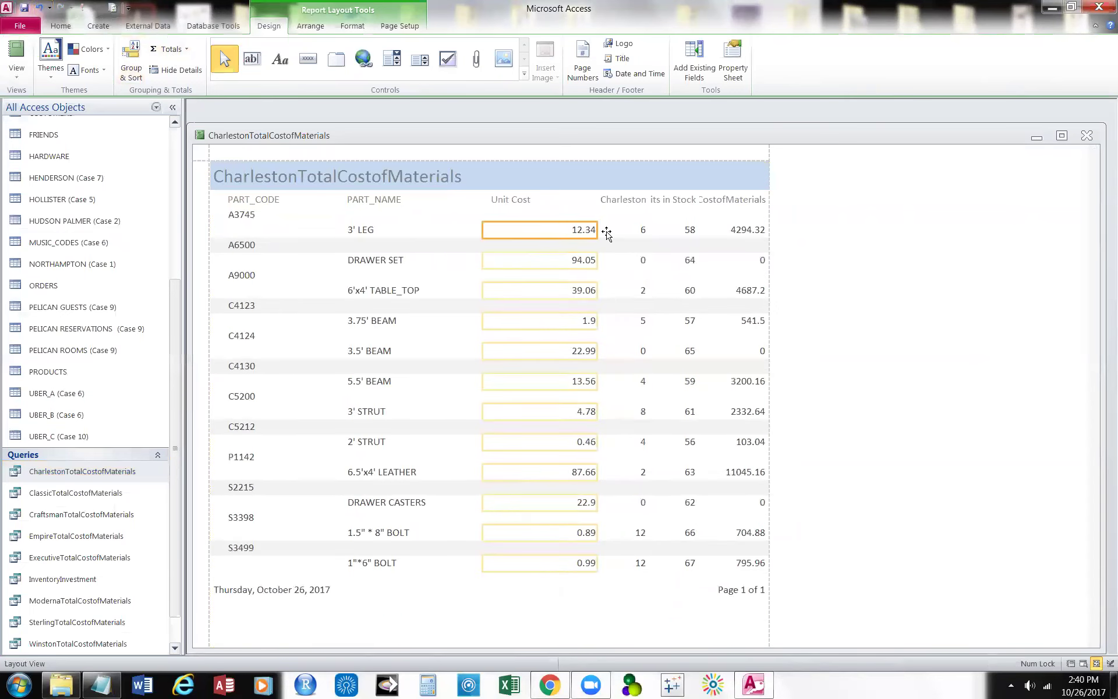
{"action": "left_click_drag", "start_coordinate": [595, 230], "coordinate": [532, 230]}
Shift the Charleston heading left and widen the Units in Stock heading to fit its full name.
{"action": "left_click", "coordinate": [625, 209]}
{"action": "left_click_drag", "start_coordinate": [599, 199], "coordinate": [546, 199]}
{"action": "left_click_drag", "start_coordinate": [648, 202], "coordinate": [606, 202]}
{"action": "left_click", "coordinate": [656, 201]}
{"action": "left_click_drag", "start_coordinate": [645, 203], "coordinate": [620, 203]}
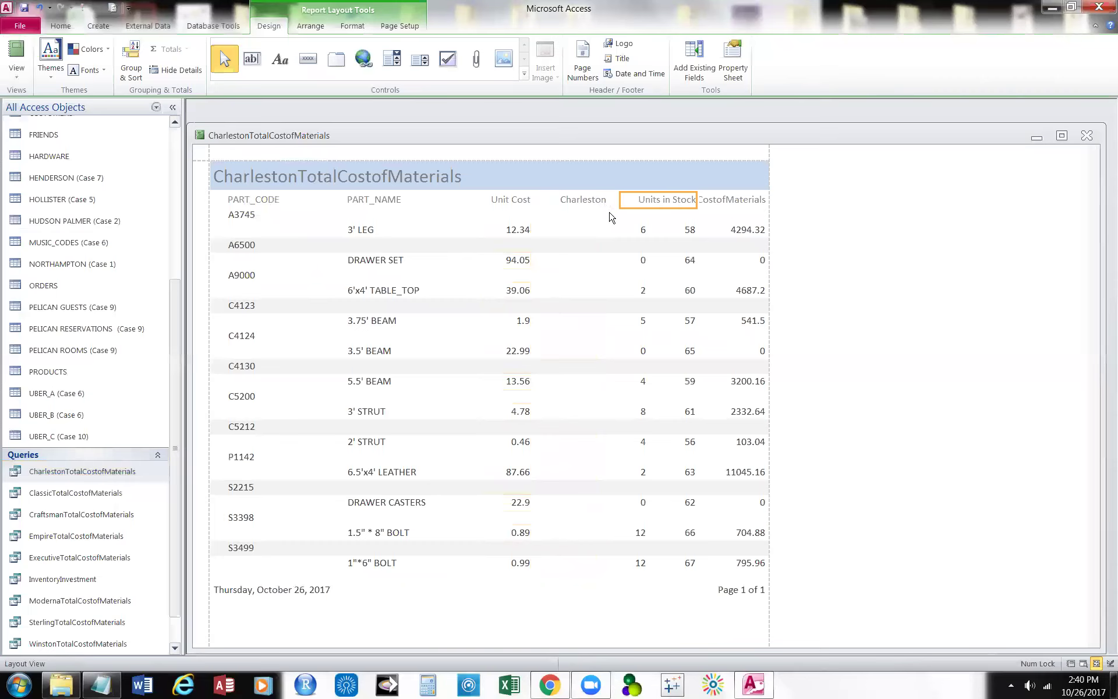
Align the Charleston values under their heading and shift the Units in Stock heading and values left.
{"action": "left_click", "coordinate": [644, 235]}
{"action": "left_click_drag", "start_coordinate": [583, 230], "coordinate": [618, 200]}
{"action": "left_click", "coordinate": [656, 205]}
{"action": "left_click", "coordinate": [711, 204]}
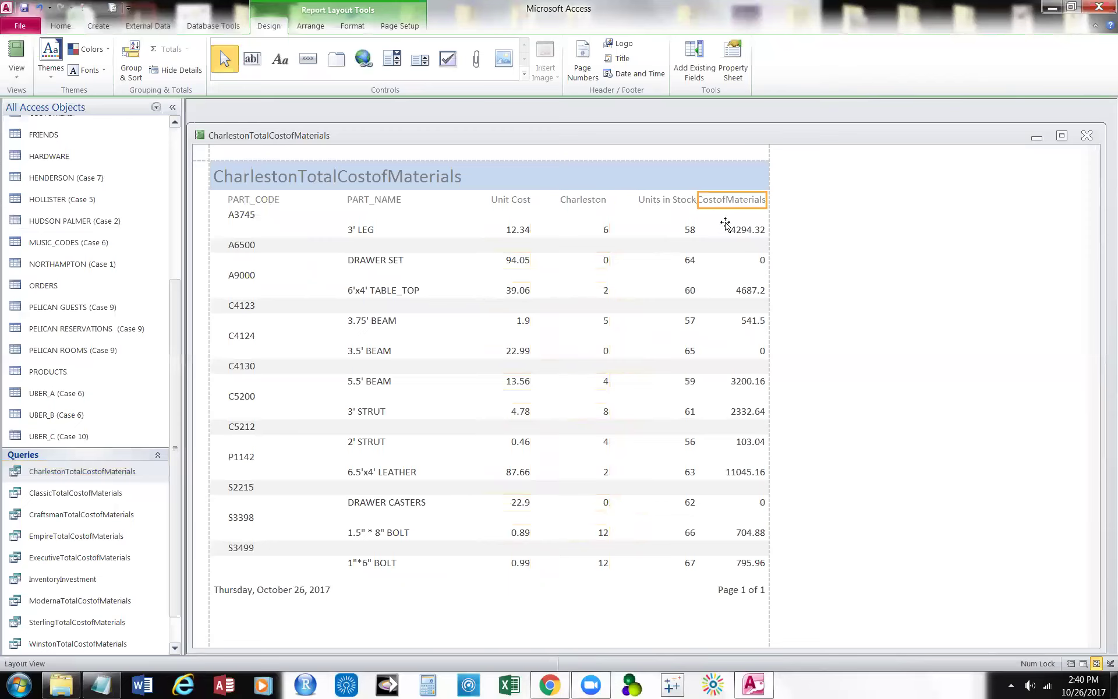
{"action": "left_click", "coordinate": [643, 205]}
{"action": "left_click_drag", "start_coordinate": [696, 202], "coordinate": [631, 232]}
{"action": "left_click", "coordinate": [691, 233]}
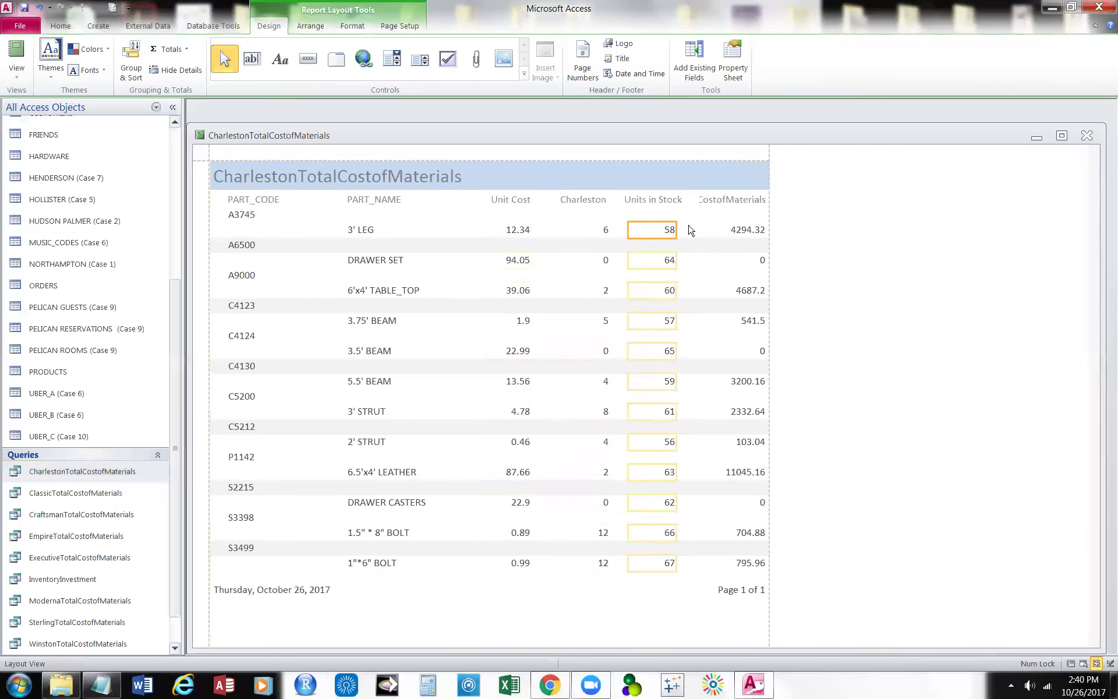
Widen the CharlestonTotalCostofMaterials heading leftwards up to the Units in Stock heading.
{"action": "left_click", "coordinate": [736, 200]}
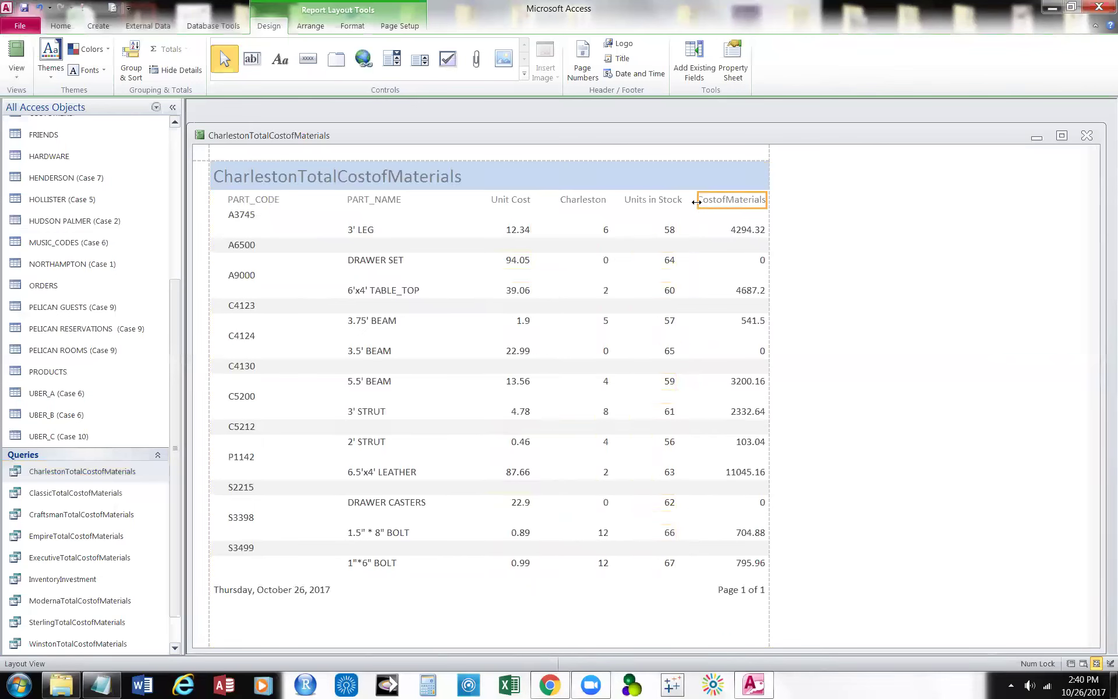
{"action": "left_click_drag", "start_coordinate": [693, 200], "coordinate": [689, 201]}
{"action": "left_click", "coordinate": [704, 227]}
{"action": "left_click", "coordinate": [711, 205]}
{"action": "left_click_drag", "start_coordinate": [692, 200], "coordinate": [682, 200]}
Shift the Unit Cost heading and its values further left, closer to PART_NAME.
{"action": "left_click", "coordinate": [657, 204]}
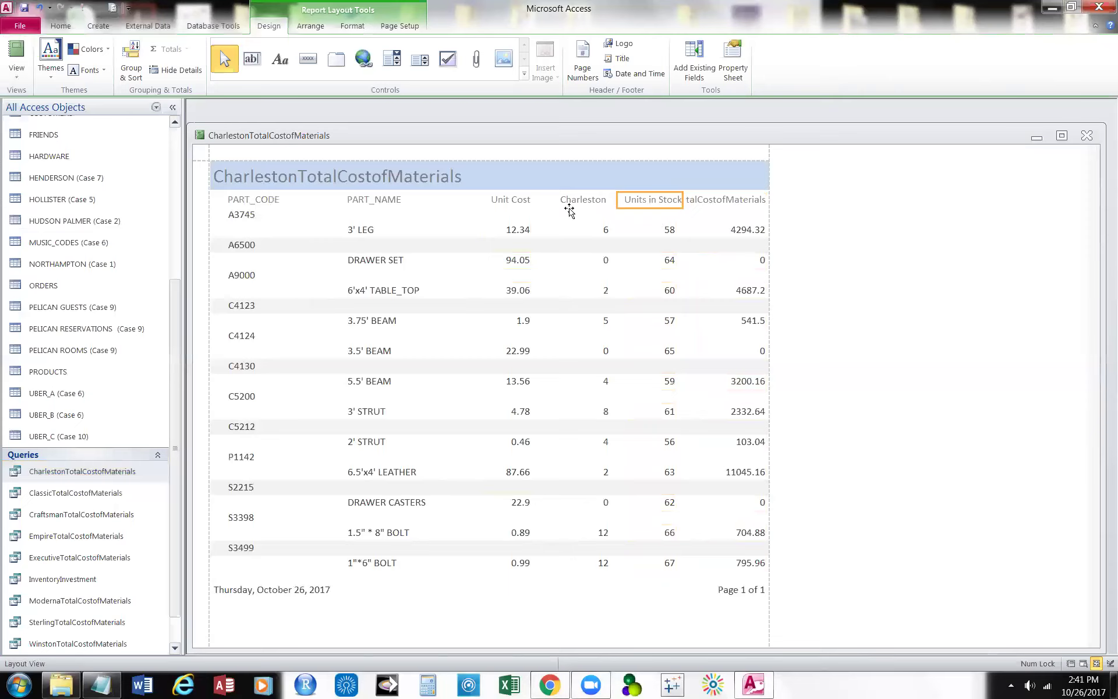
{"action": "left_click", "coordinate": [529, 204]}
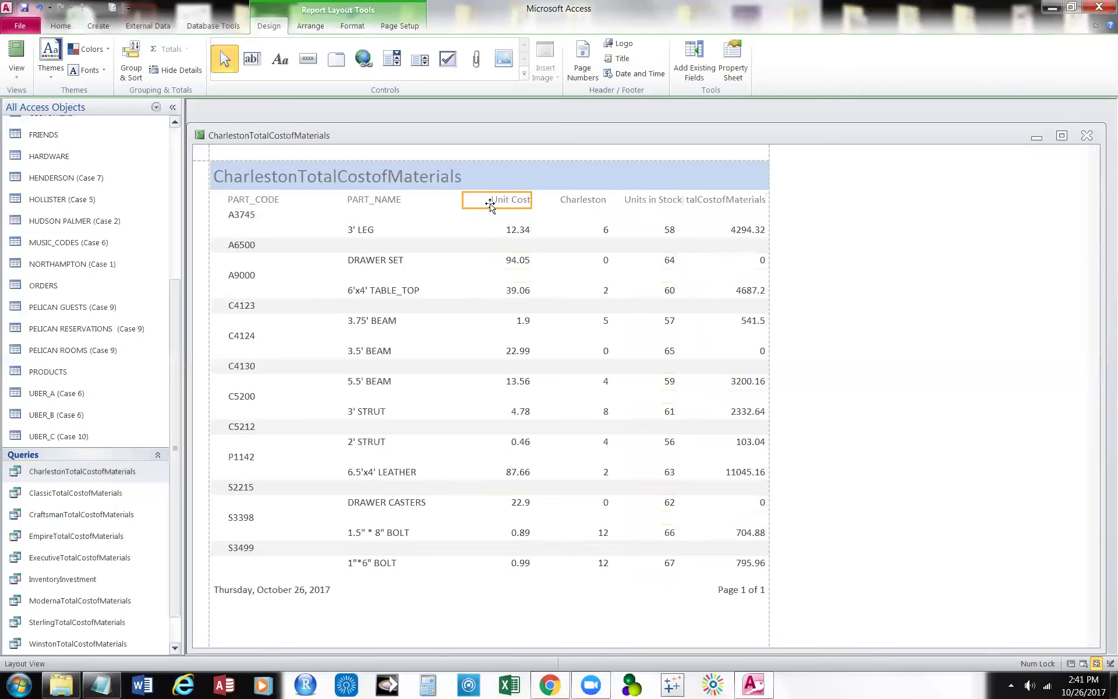
{"action": "left_click_drag", "start_coordinate": [464, 202], "coordinate": [431, 202]}
{"action": "left_click_drag", "start_coordinate": [531, 202], "coordinate": [442, 231]}
{"action": "left_click", "coordinate": [479, 231]}
{"action": "left_click_drag", "start_coordinate": [523, 233], "coordinate": [488, 231]}
Shift the Charleston heading and its values further left, closer to Unit Cost.
{"action": "left_click_drag", "start_coordinate": [573, 209], "coordinate": [517, 201]}
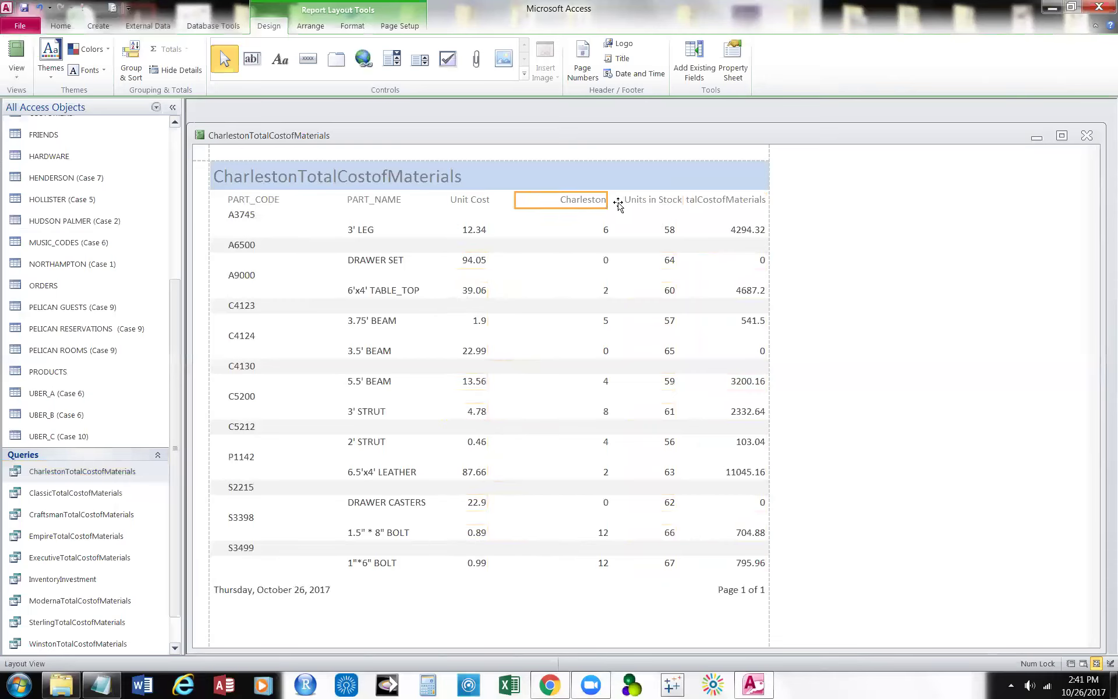
{"action": "left_click_drag", "start_coordinate": [606, 201], "coordinate": [582, 200]}
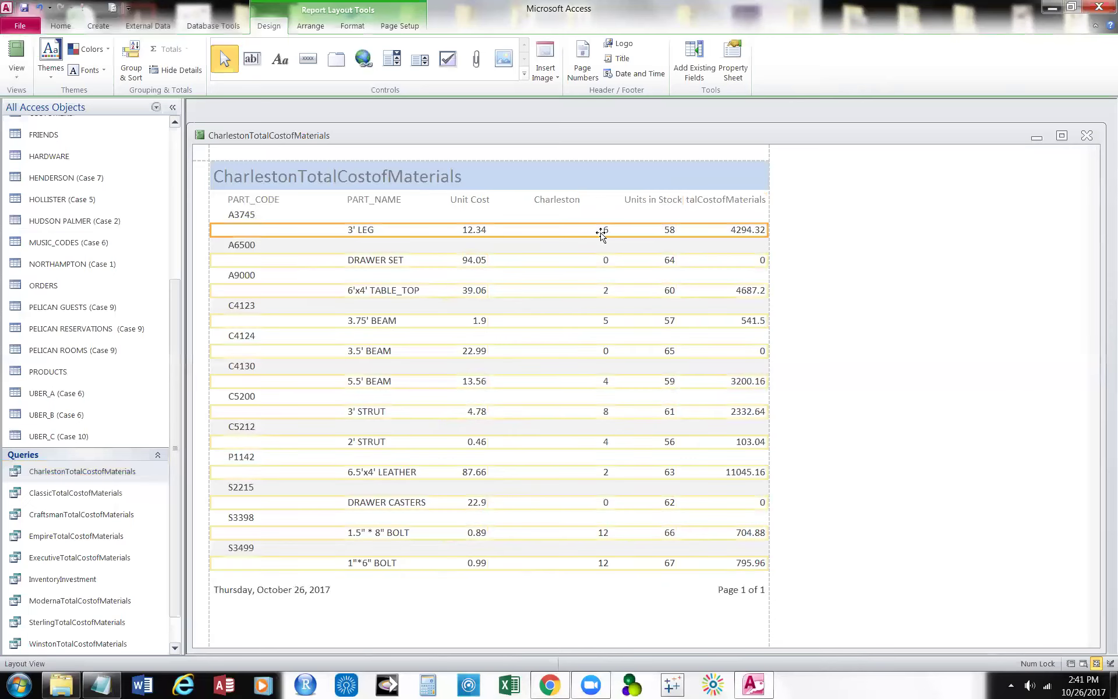
{"action": "left_click", "coordinate": [599, 232]}
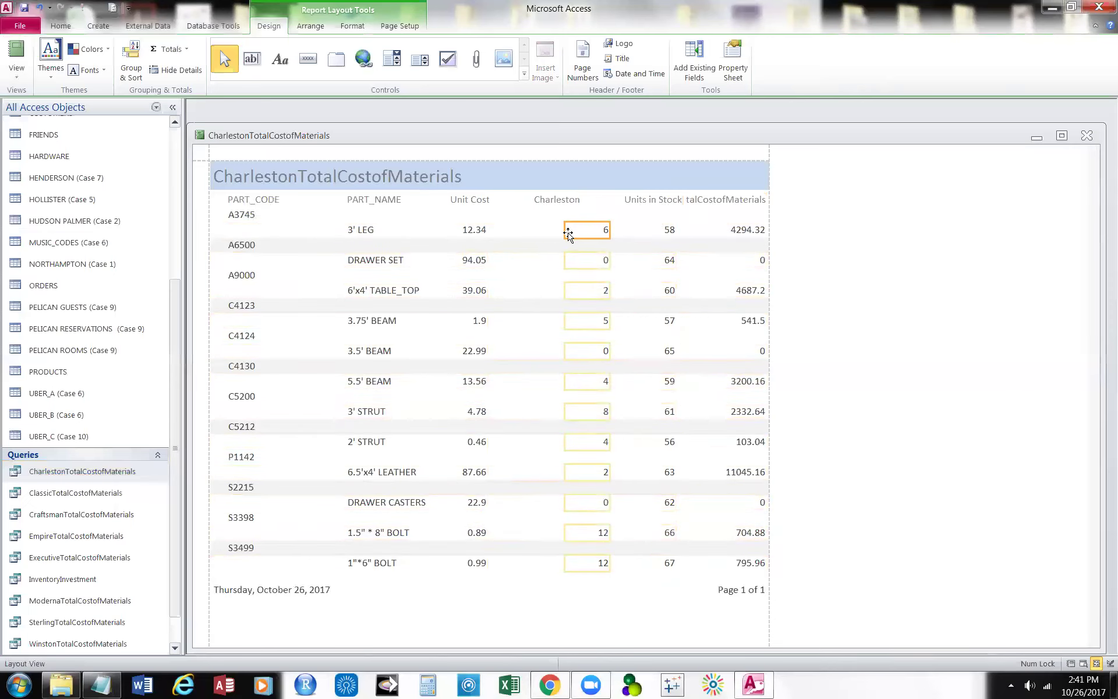
{"action": "left_click_drag", "start_coordinate": [564, 230], "coordinate": [527, 232]}
{"action": "left_click_drag", "start_coordinate": [609, 231], "coordinate": [593, 230]}
Shift the Units in Stock values and heading further left, closer to the Charleston column.
{"action": "left_click", "coordinate": [670, 233]}
{"action": "left_click", "coordinate": [634, 205]}
{"action": "left_click_drag", "start_coordinate": [614, 204], "coordinate": [590, 202]}
{"action": "left_click", "coordinate": [616, 205]}
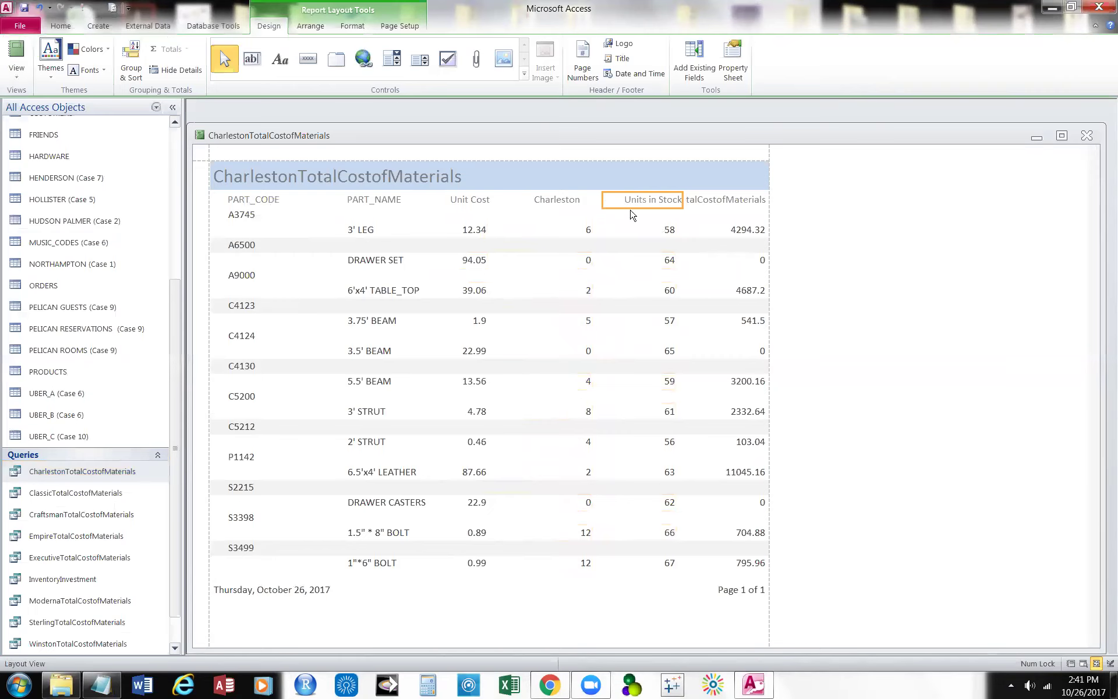
{"action": "left_click", "coordinate": [669, 234]}
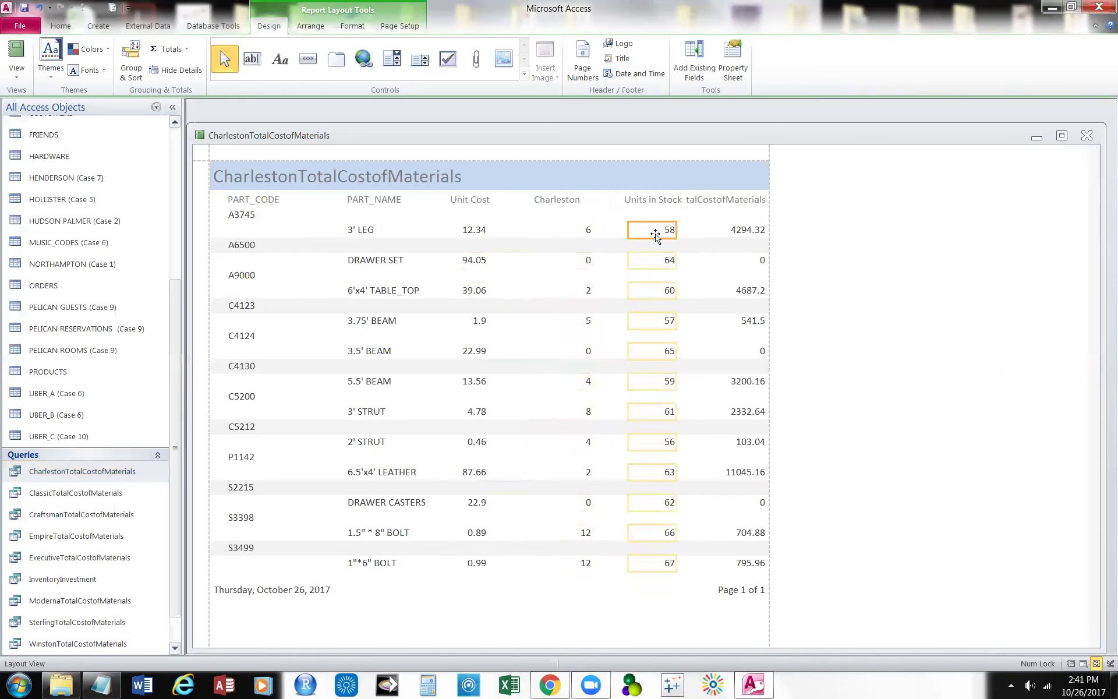
{"action": "left_click_drag", "start_coordinate": [627, 232], "coordinate": [659, 232]}
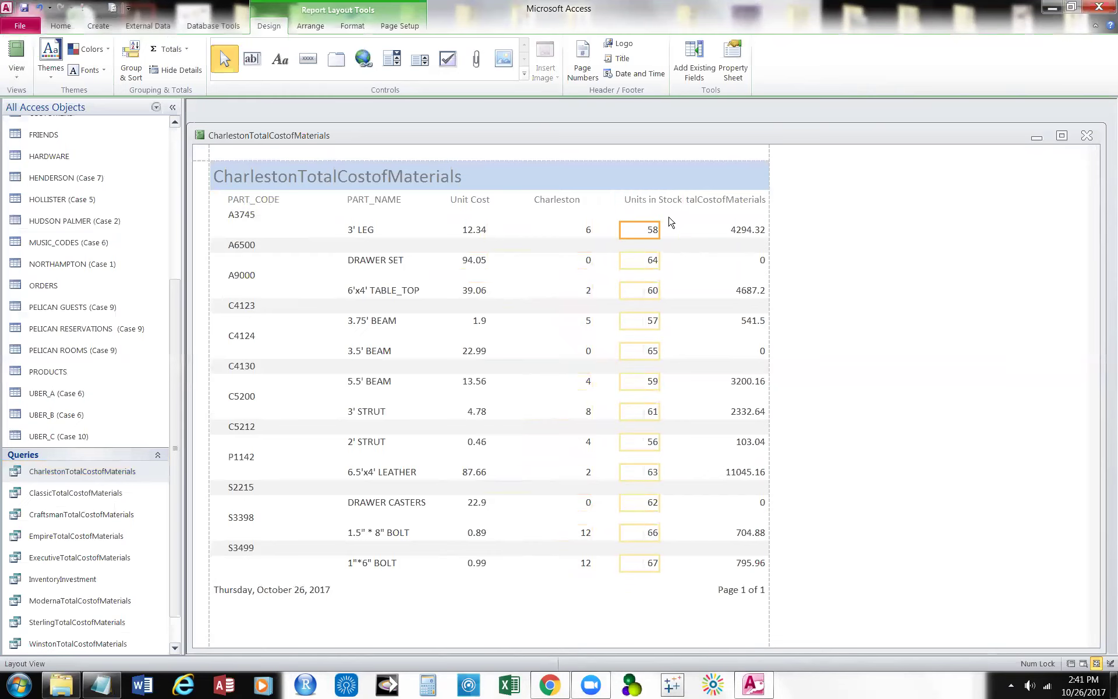
{"action": "left_click", "coordinate": [702, 205]}
{"action": "left_click", "coordinate": [658, 204]}
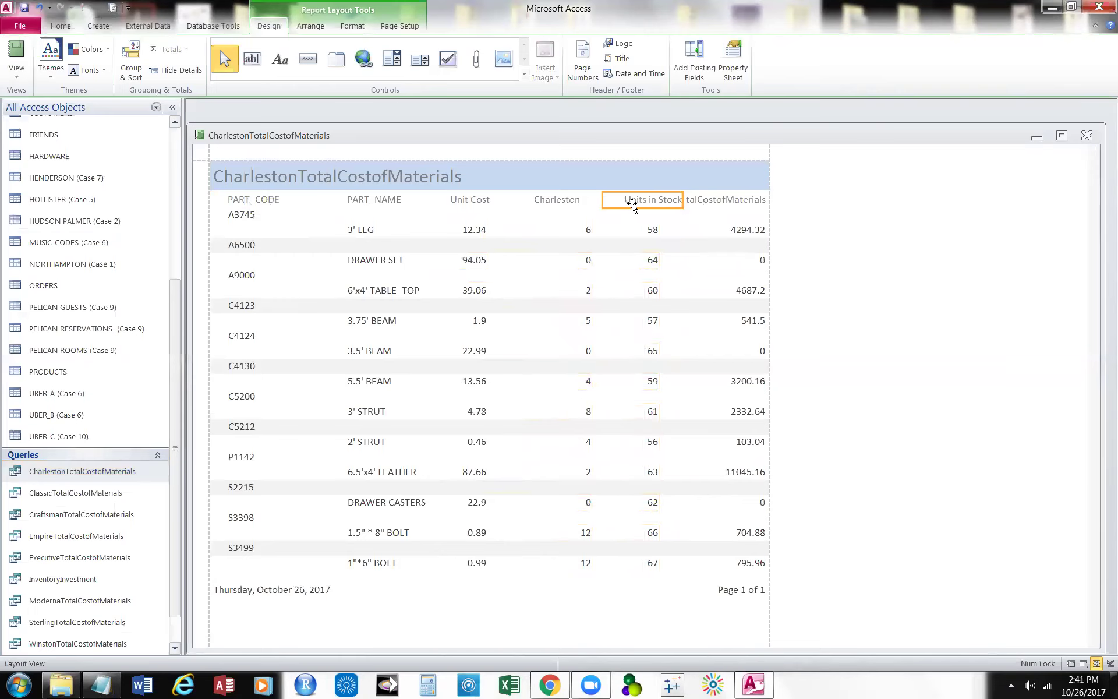
{"action": "left_click_drag", "start_coordinate": [679, 201], "coordinate": [650, 201]}
{"action": "left_click", "coordinate": [608, 201]}
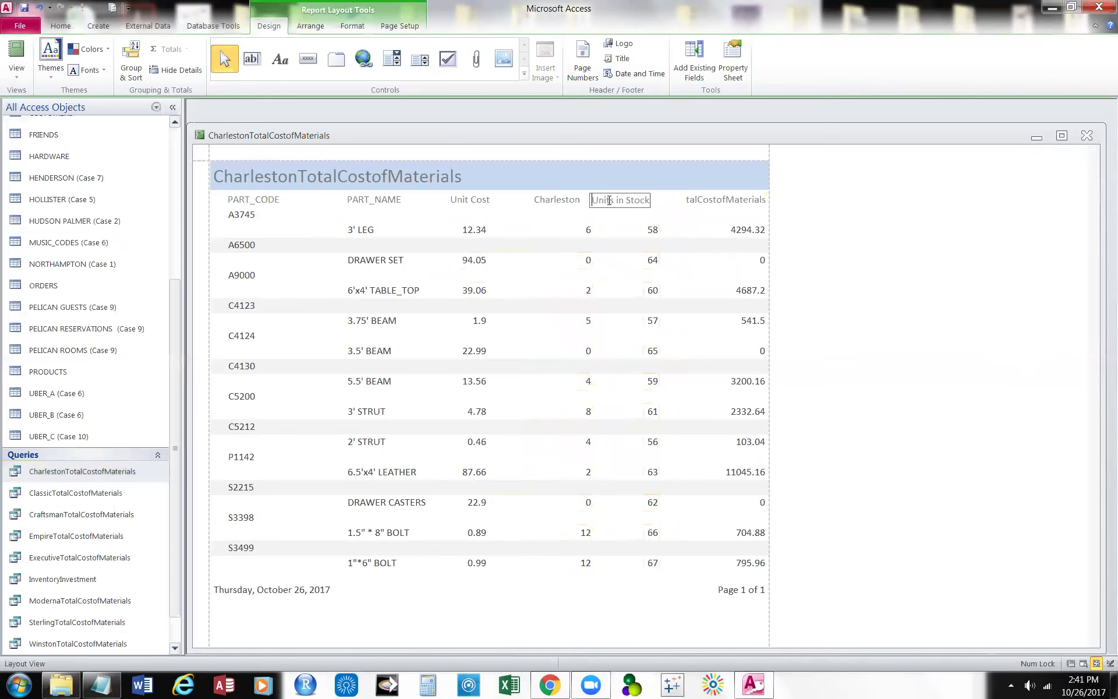
Widen the CharlestonTotalCostofMaterials heading further left and close the report, saving its design changes.
{"action": "left_click", "coordinate": [712, 203]}
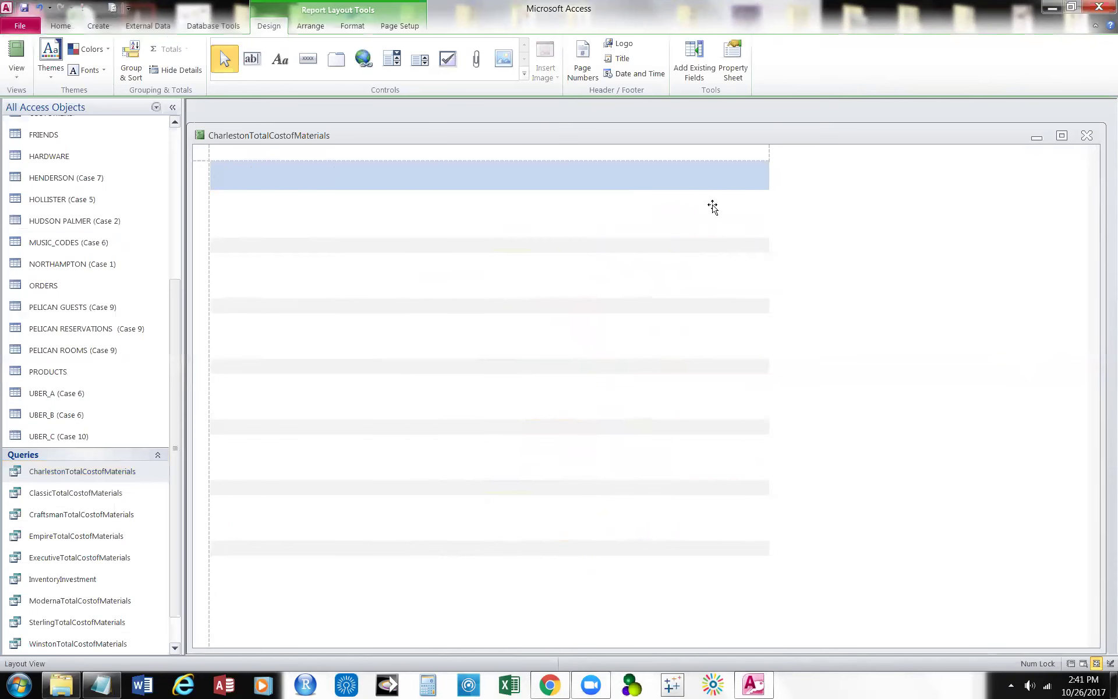
{"action": "left_click_drag", "start_coordinate": [680, 200], "coordinate": [660, 209]}
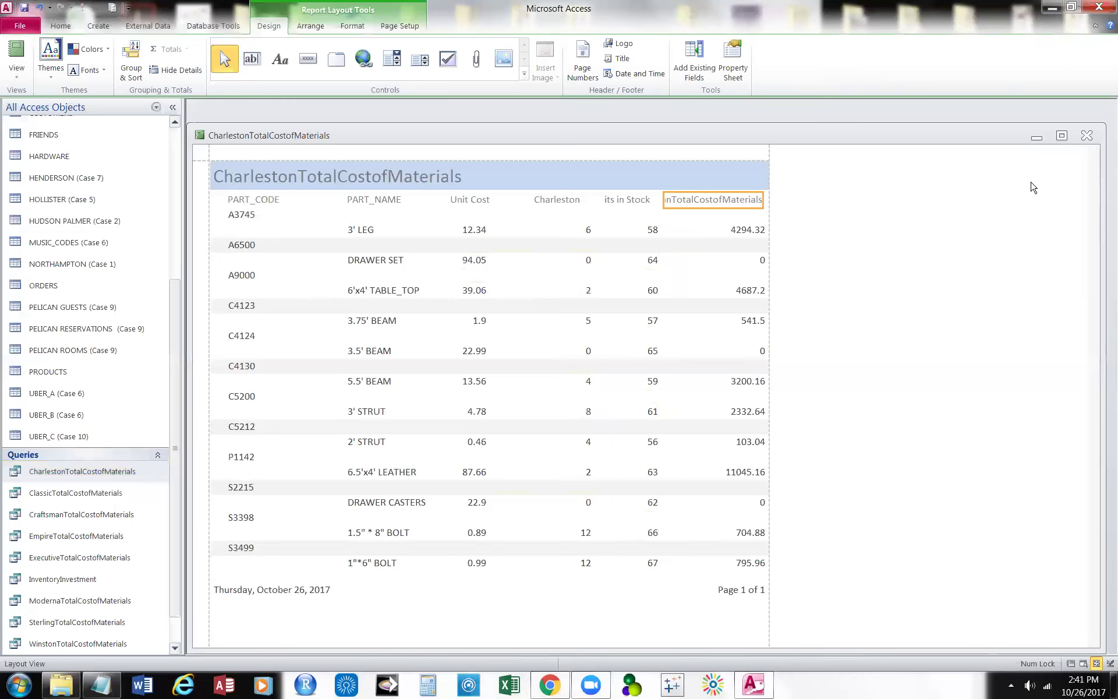
{"action": "left_click", "coordinate": [922, 176]}
{"action": "left_click", "coordinate": [1087, 136]}
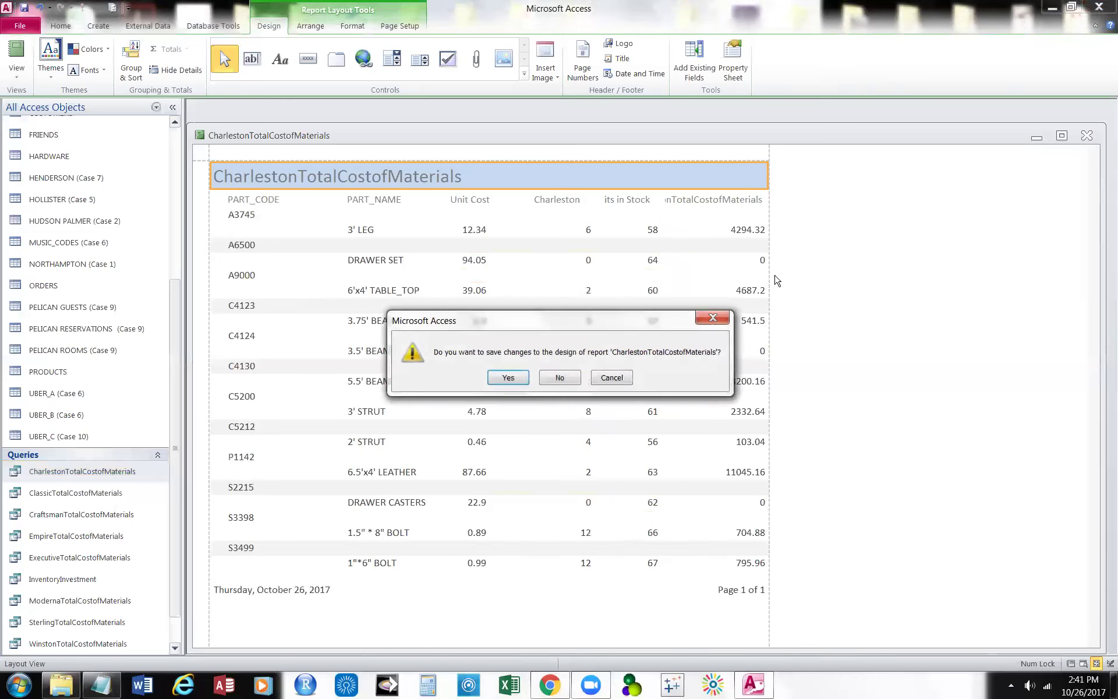
{"action": "left_click", "coordinate": [523, 375]}
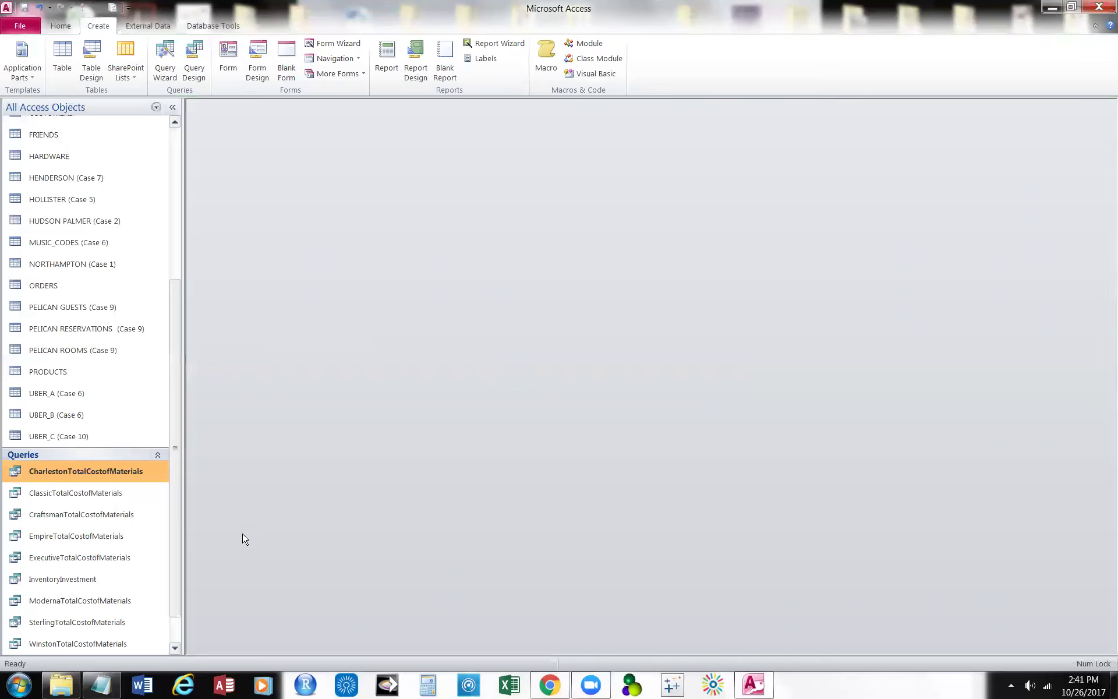
Open the CharlestonTotalCostofMaterials query, review its datasheet, and close it.
{"action": "right_click", "coordinate": [111, 464]}
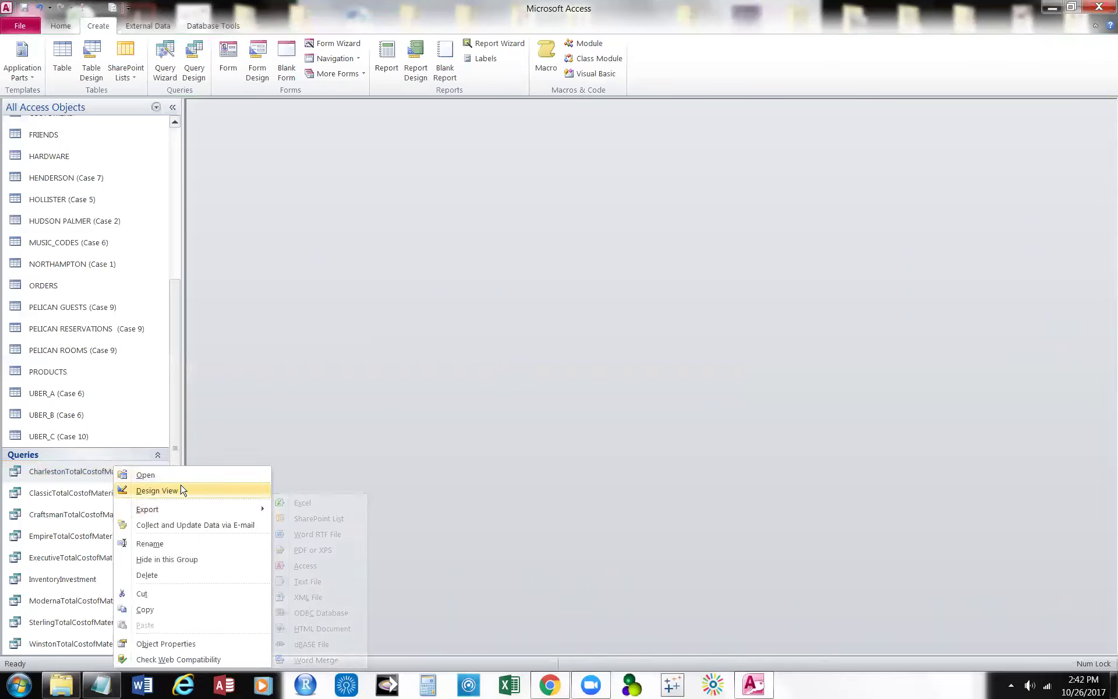
{"action": "left_click", "coordinate": [147, 475]}
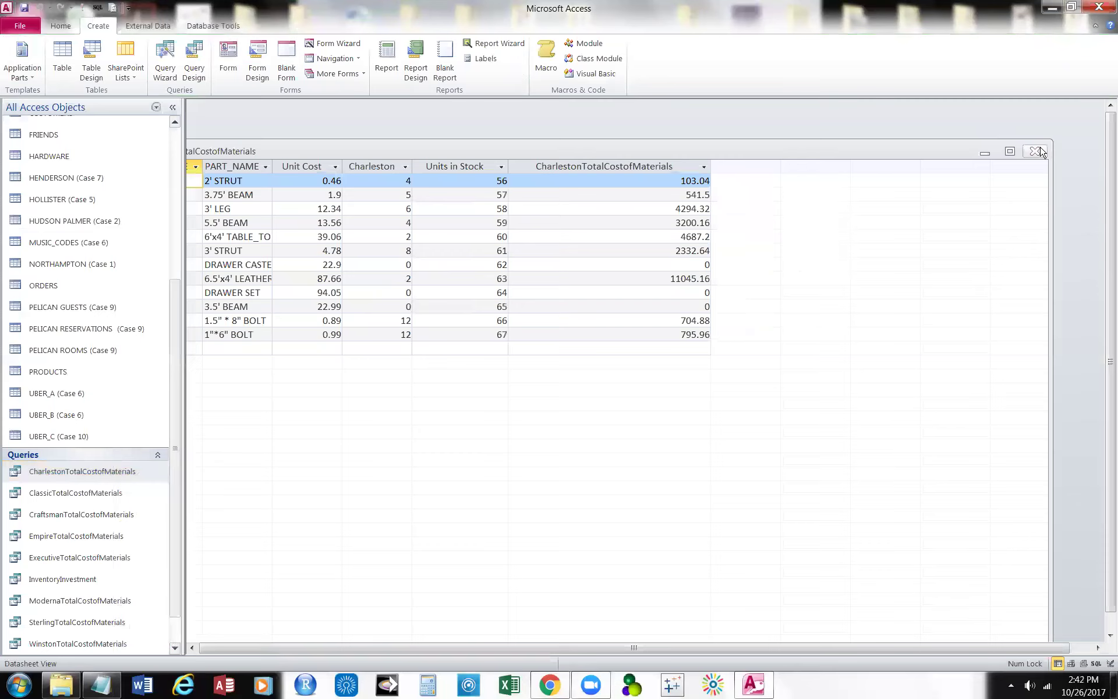
{"action": "left_click", "coordinate": [1041, 152]}
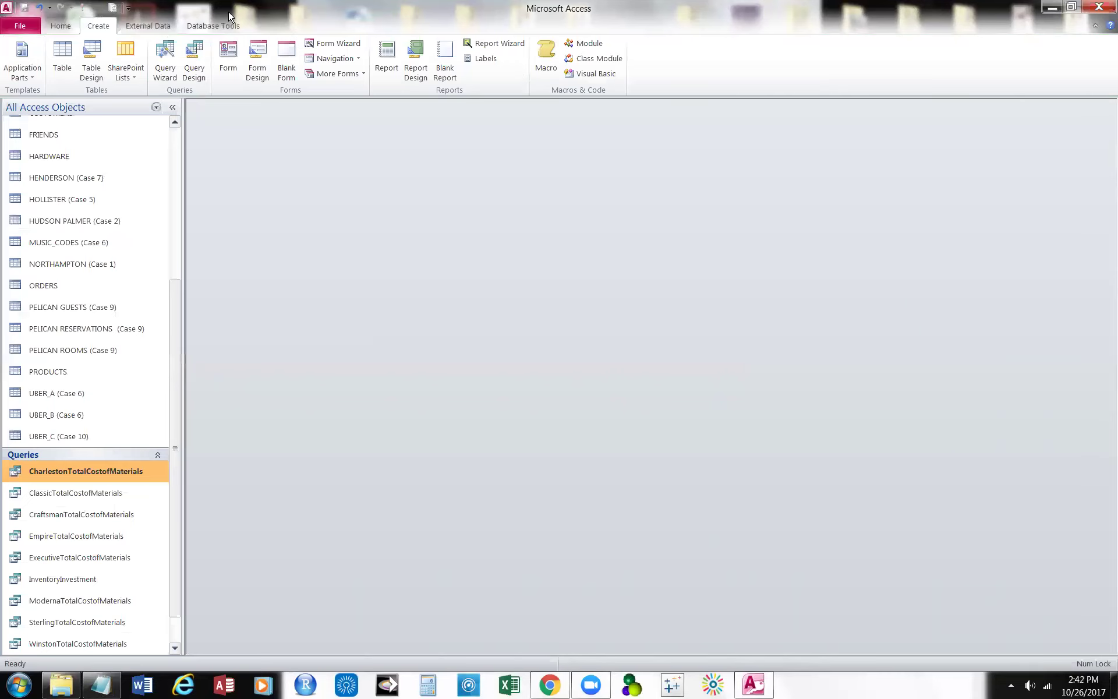
Start a new design-view query on the ABRAXAS__Case_3_ table and enlarge its field list to show every field.
{"action": "left_click", "coordinate": [194, 65]}
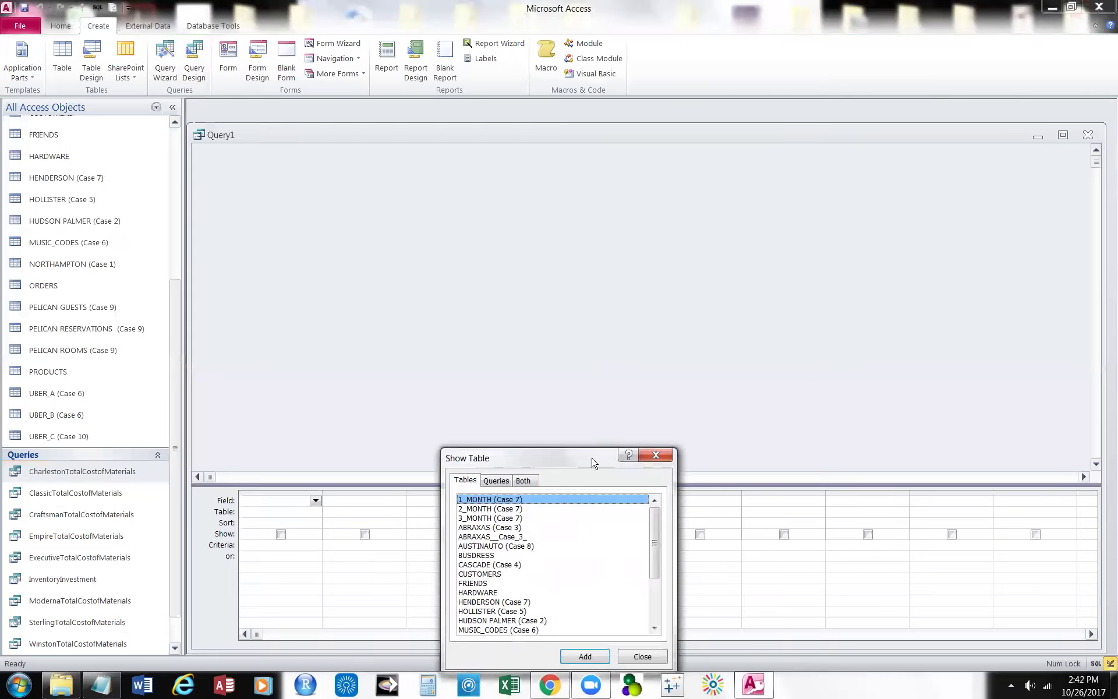
{"action": "left_click_drag", "start_coordinate": [594, 462], "coordinate": [749, 427]}
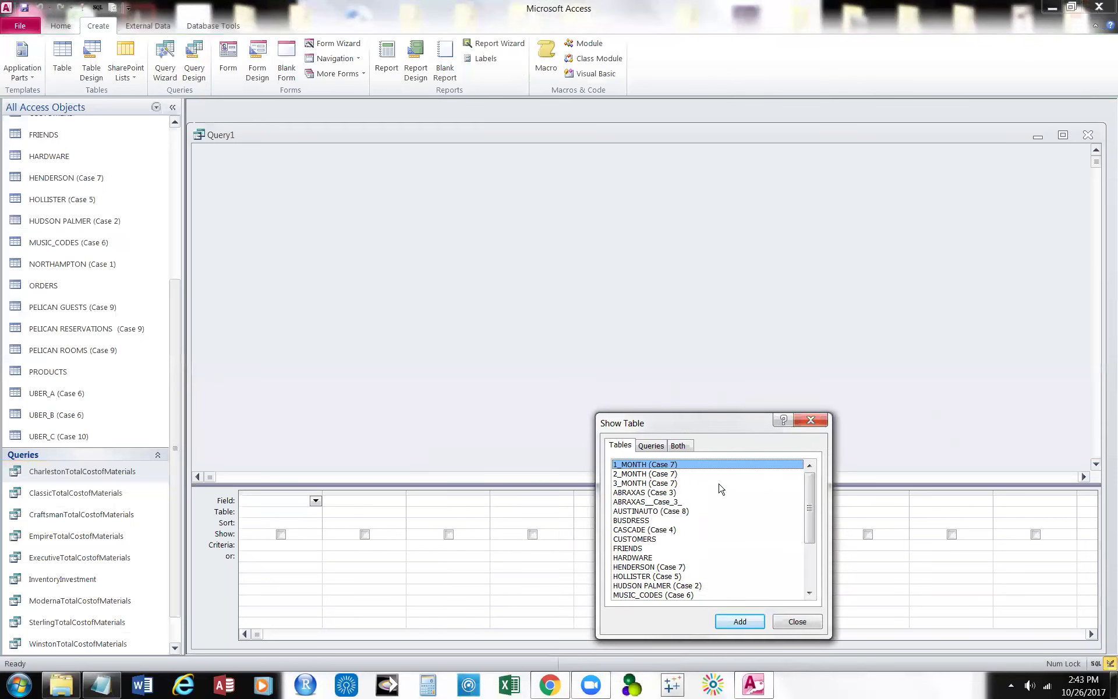
{"action": "left_click", "coordinate": [663, 502]}
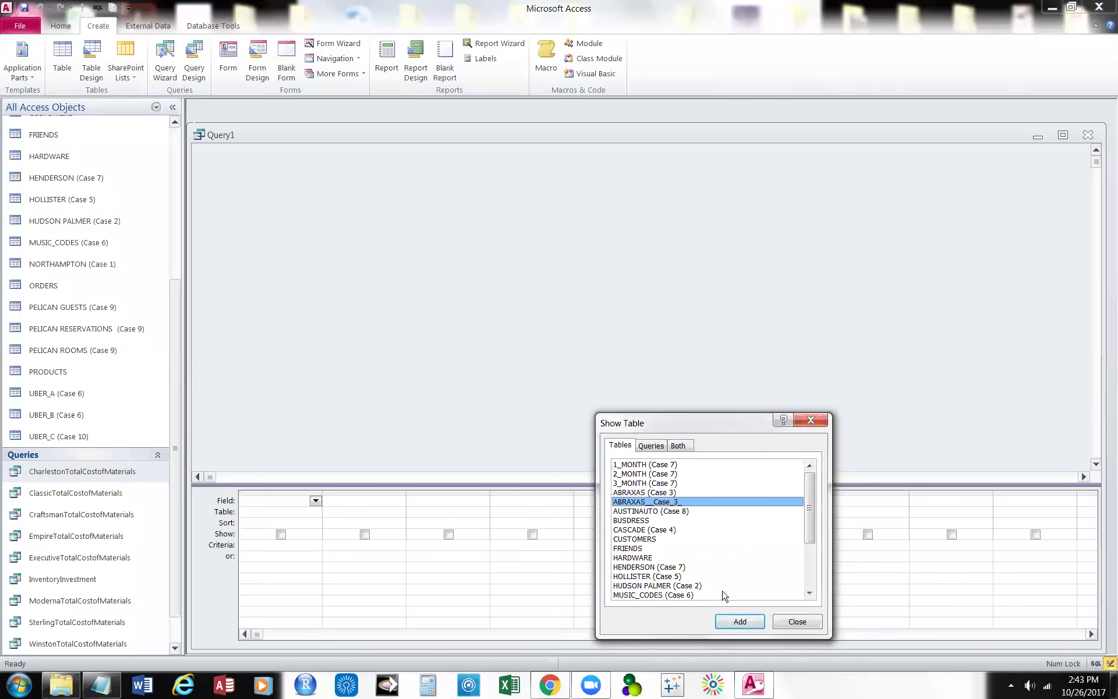
{"action": "left_click", "coordinate": [735, 622]}
{"action": "left_click", "coordinate": [805, 625]}
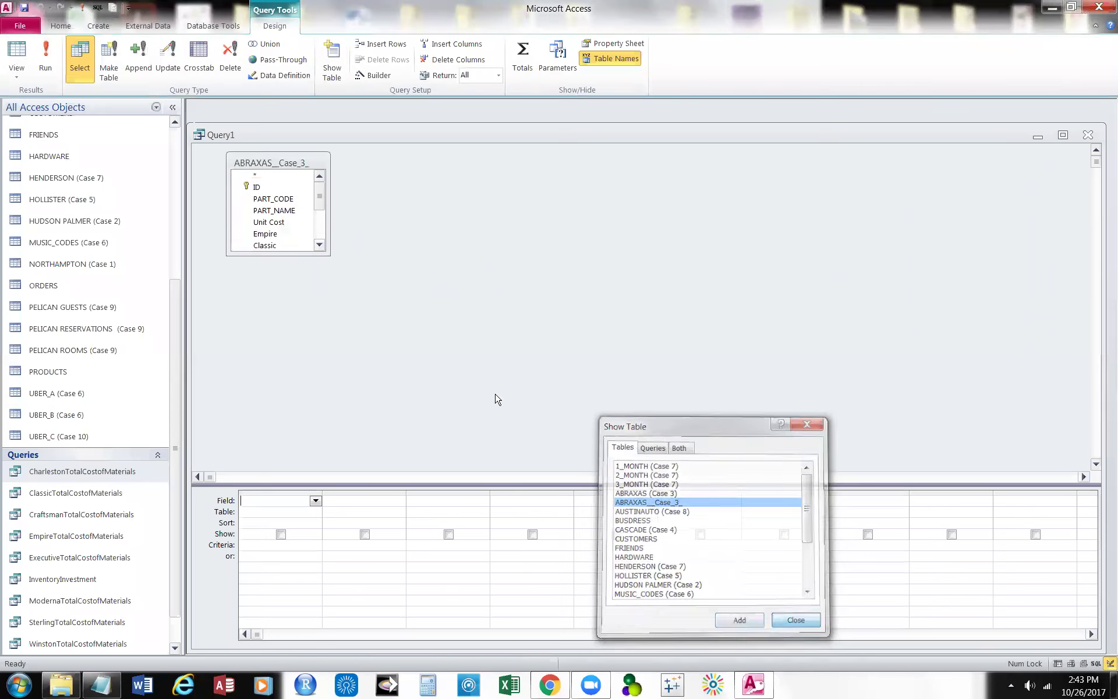
{"action": "left_click_drag", "start_coordinate": [325, 254], "coordinate": [435, 369]}
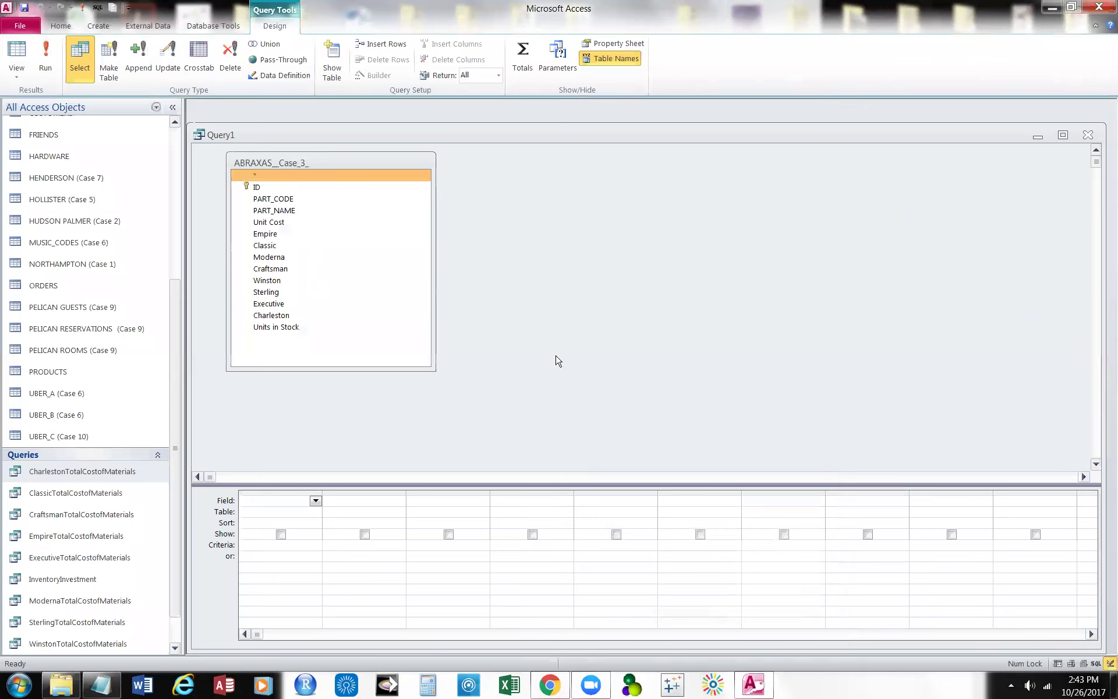
Add the ID, PART_CODE, PART_NAME, Unit Cost and Winston fields to the new query.
{"action": "double_click", "coordinate": [261, 189]}
{"action": "double_click", "coordinate": [263, 199]}
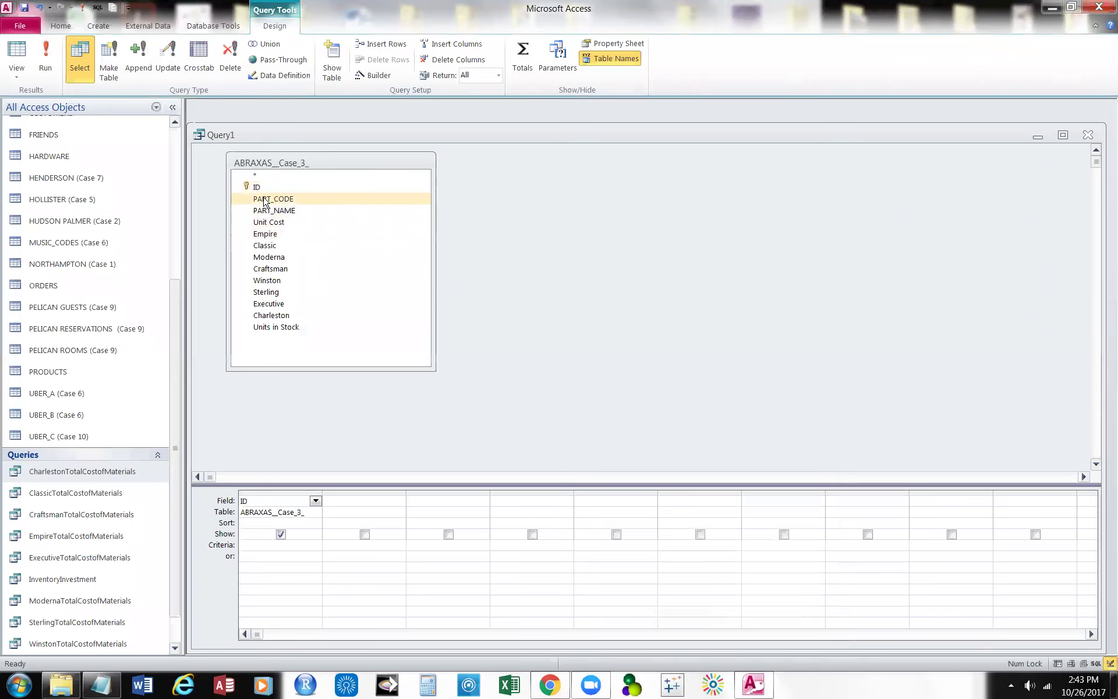
{"action": "left_click", "coordinate": [271, 211]}
{"action": "double_click", "coordinate": [271, 211]}
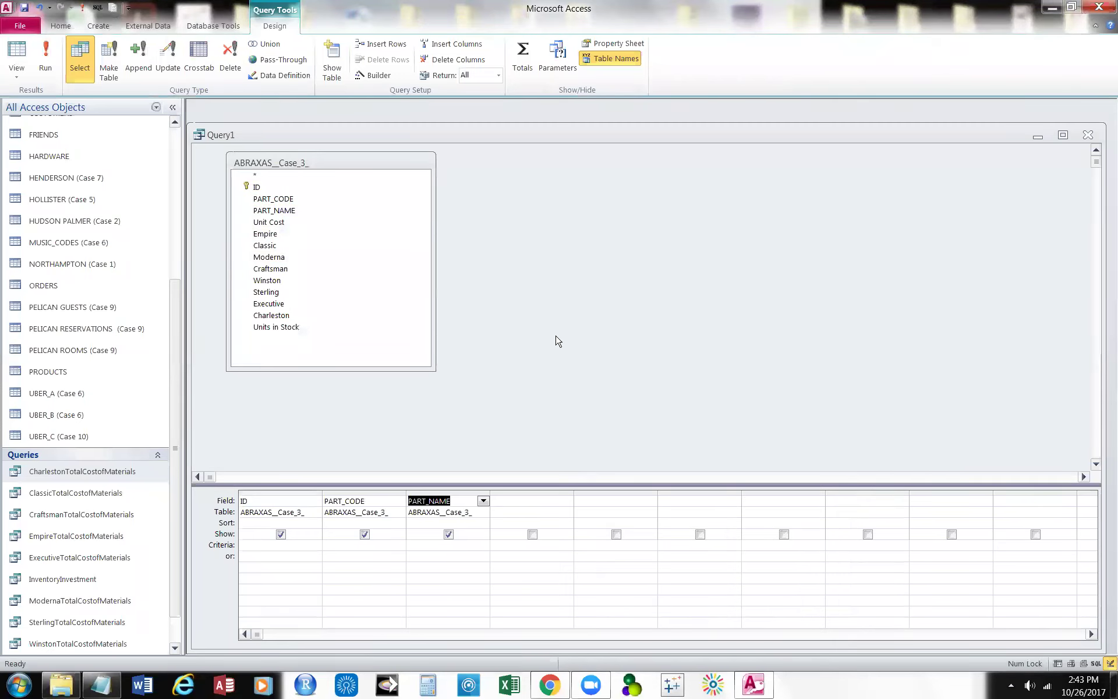
{"action": "double_click", "coordinate": [275, 223]}
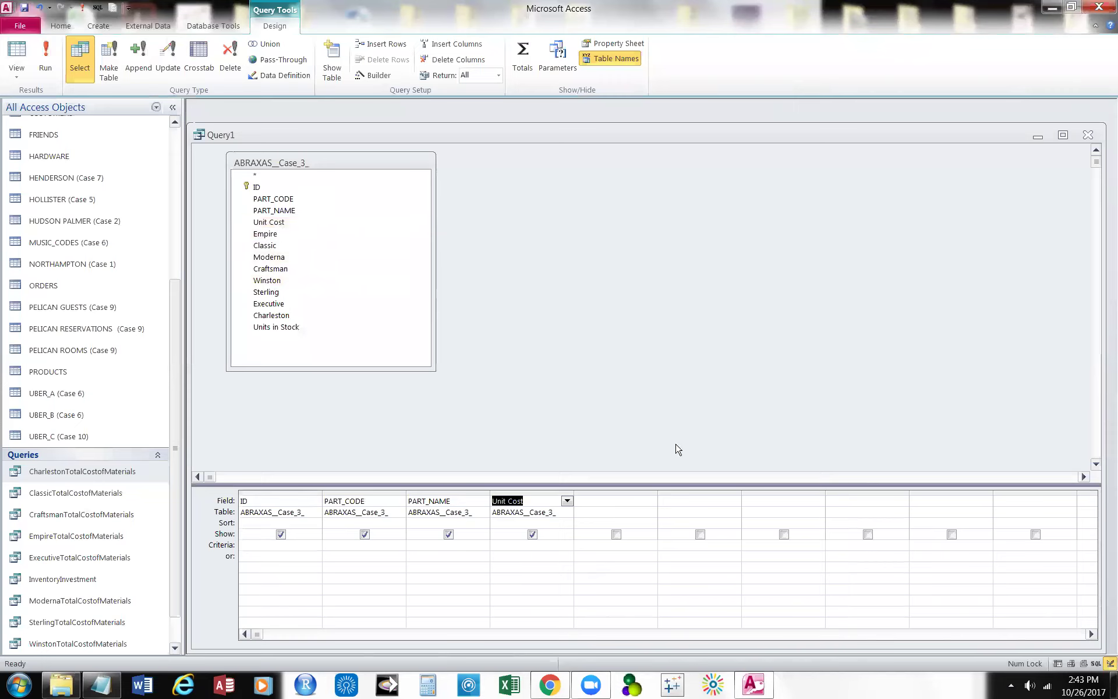
{"action": "double_click", "coordinate": [262, 282]}
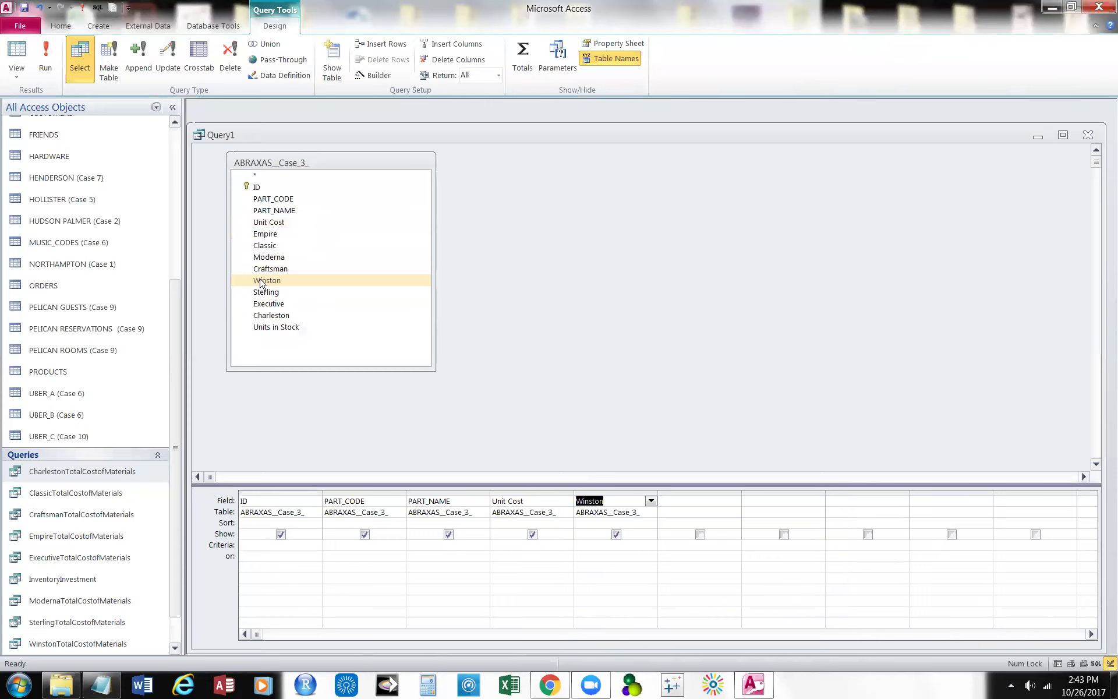
Switch to Notepad and start a new line below the Charleston formula with the label WinstonCompoentCost:.
{"action": "left_click", "coordinate": [102, 686]}
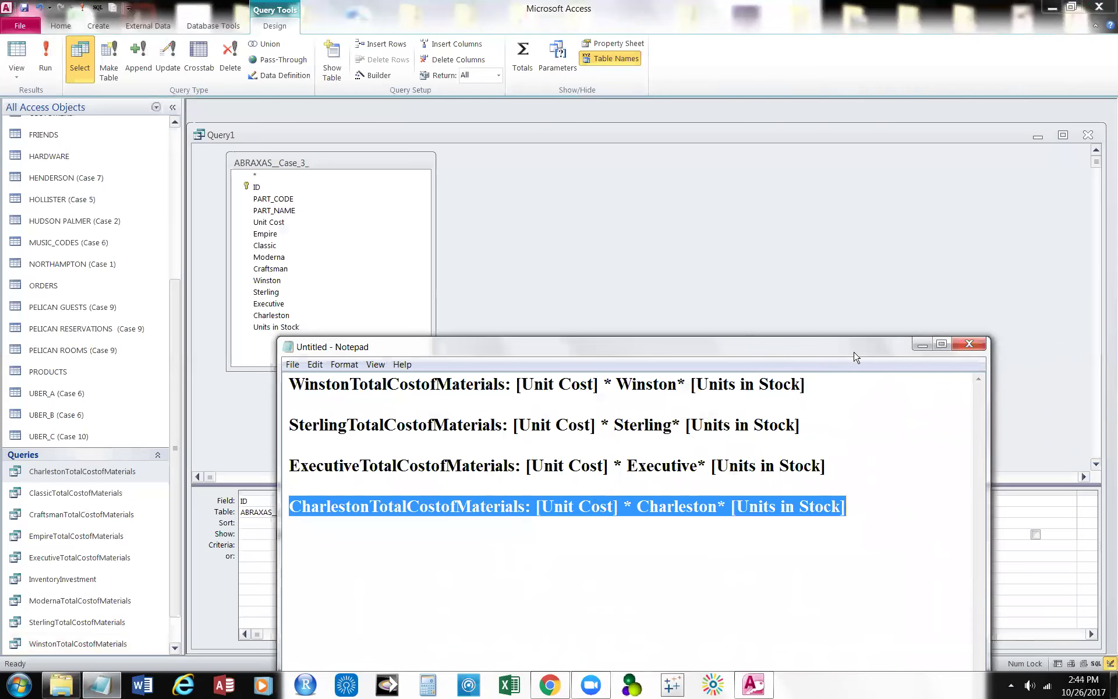
{"action": "left_click_drag", "start_coordinate": [855, 356], "coordinate": [920, 361]}
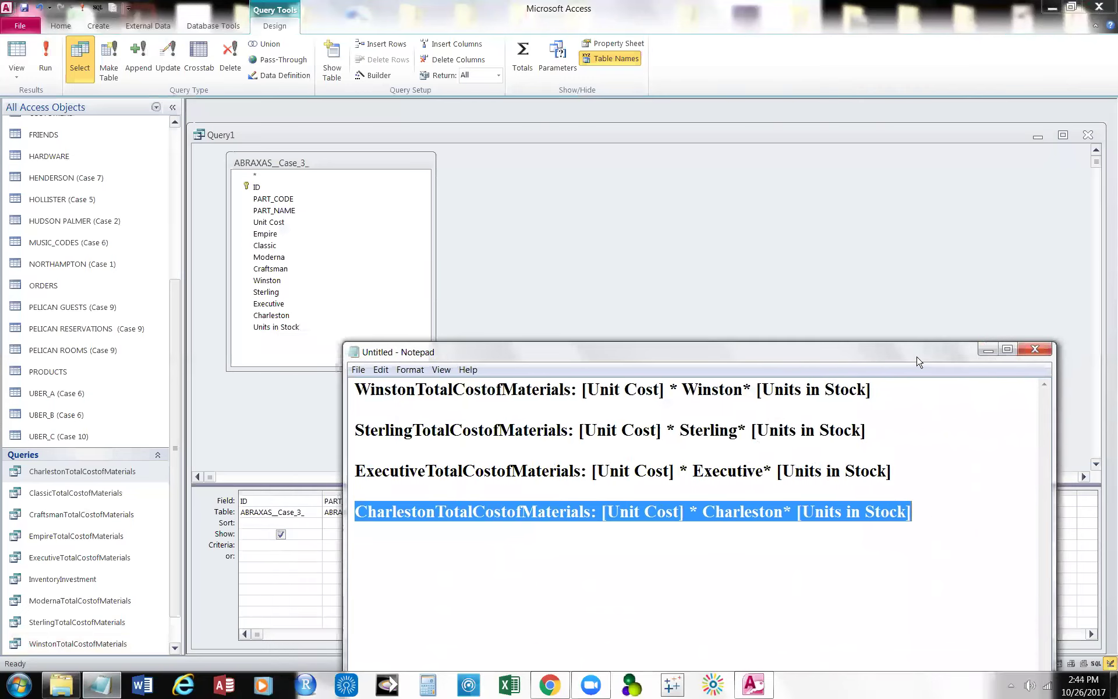
{"action": "left_click", "coordinate": [931, 521]}
{"action": "key", "text": "Return"}
{"action": "key", "text": "Return"}
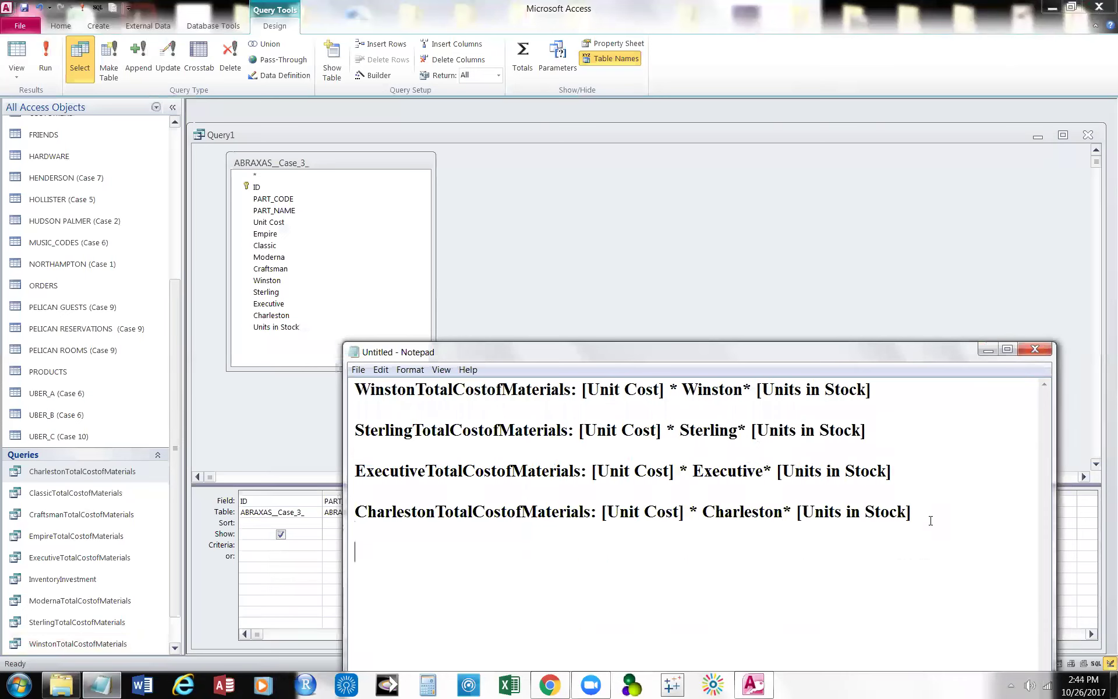
{"action": "type", "text": "WinstonCompoent"}
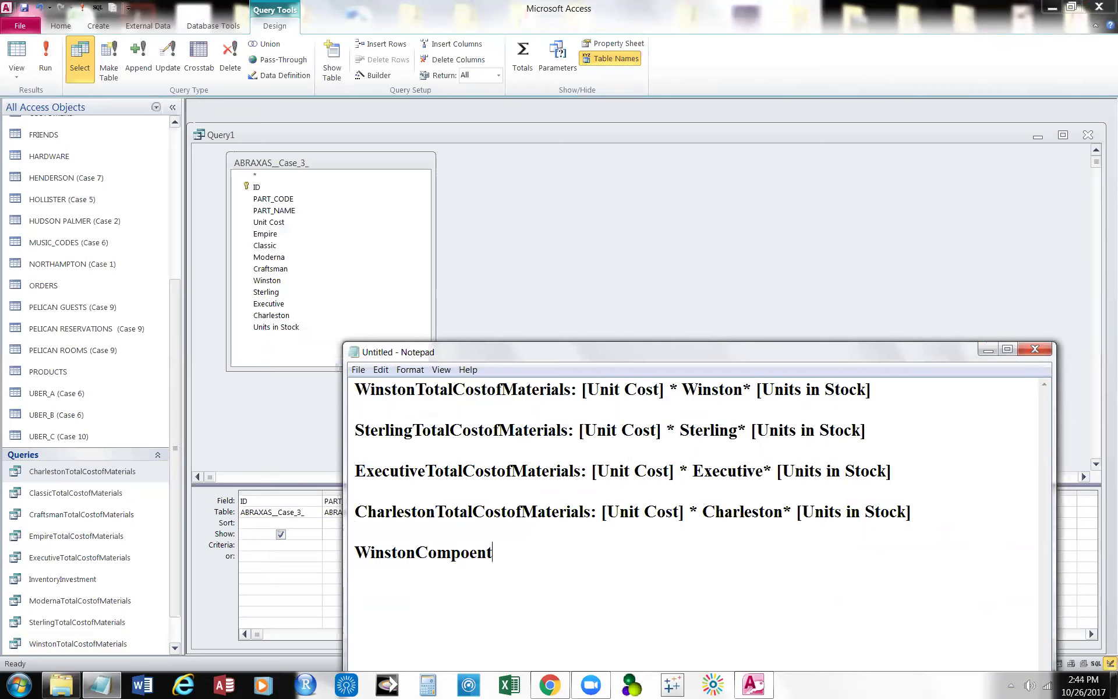
{"action": "type", "text": "Cost:"}
Complete the new Winston line in Notepad with the expression [Unit Cost] * [Winston] * 5.
{"action": "left_click_drag", "start_coordinate": [693, 358], "coordinate": [783, 368]}
{"action": "type", "text": "["}
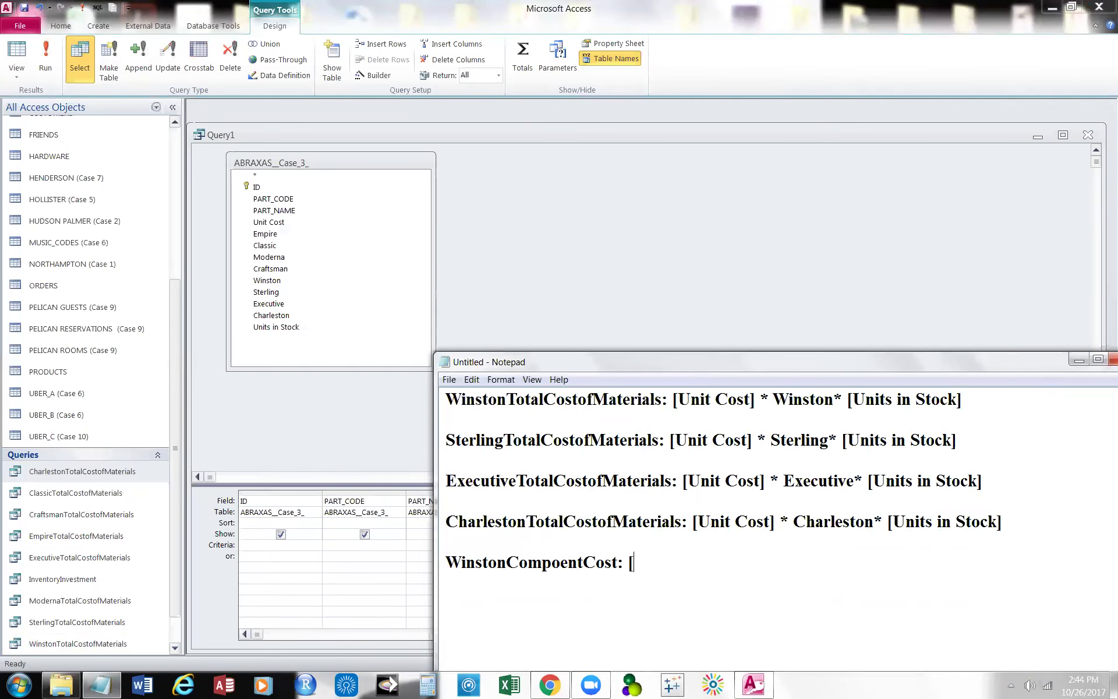
{"action": "type", "text": "Unit"}
{"action": "type", "text": " Co"}
{"action": "type", "text": "st]"}
{"action": "type", "text": " *"}
{"action": "type", "text": "["}
{"action": "key", "text": "BackSpace"}
{"action": "type", "text": "[W"}
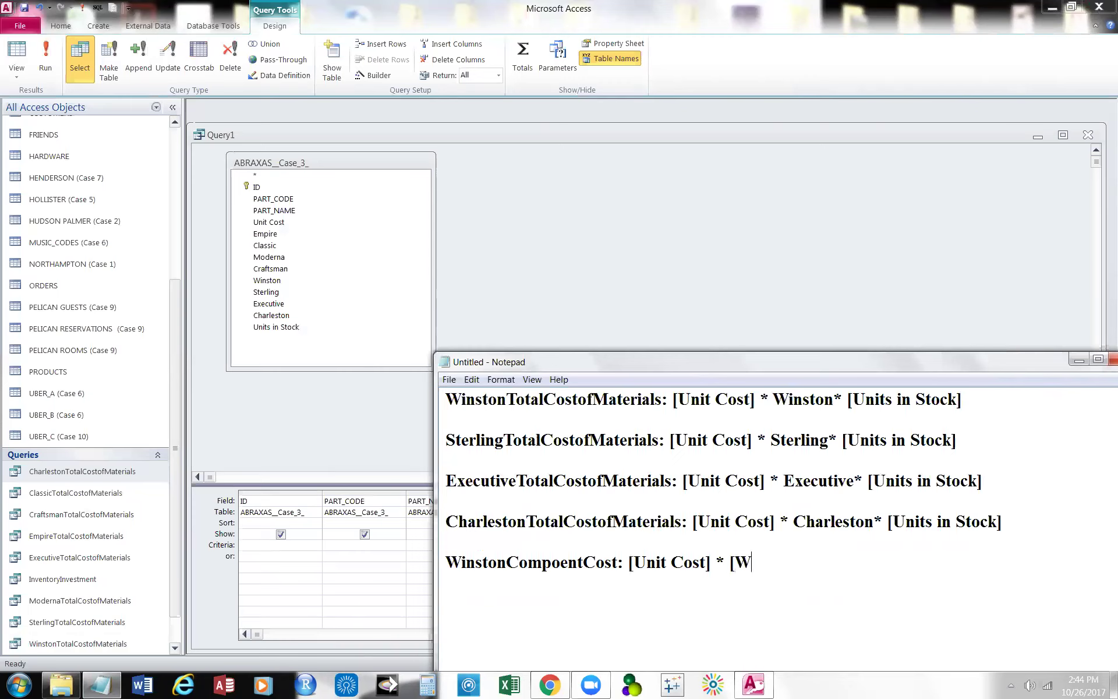
{"action": "type", "text": "inston] * 5"}
Copy the new Winston formula into the query's first empty column, widening that column to fit the expression.
{"action": "left_click_drag", "start_coordinate": [447, 561], "coordinate": [872, 579]}
{"action": "key", "text": "ctrl+c"}
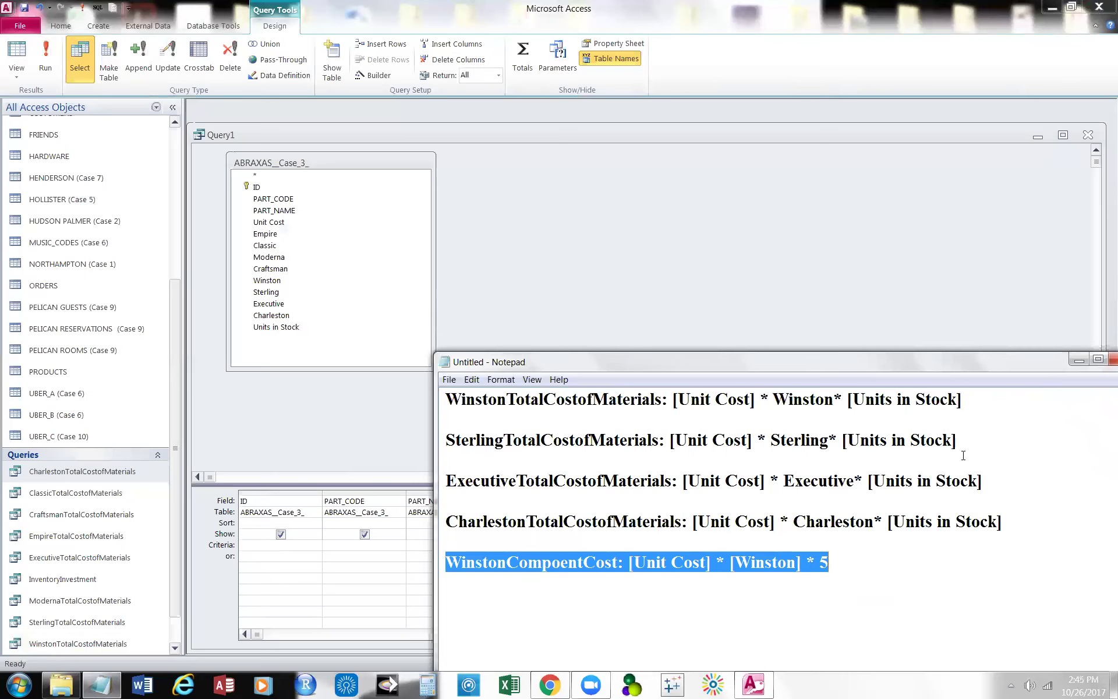
{"action": "left_click_drag", "start_coordinate": [1029, 366], "coordinate": [931, 369]}
{"action": "left_click", "coordinate": [852, 353]}
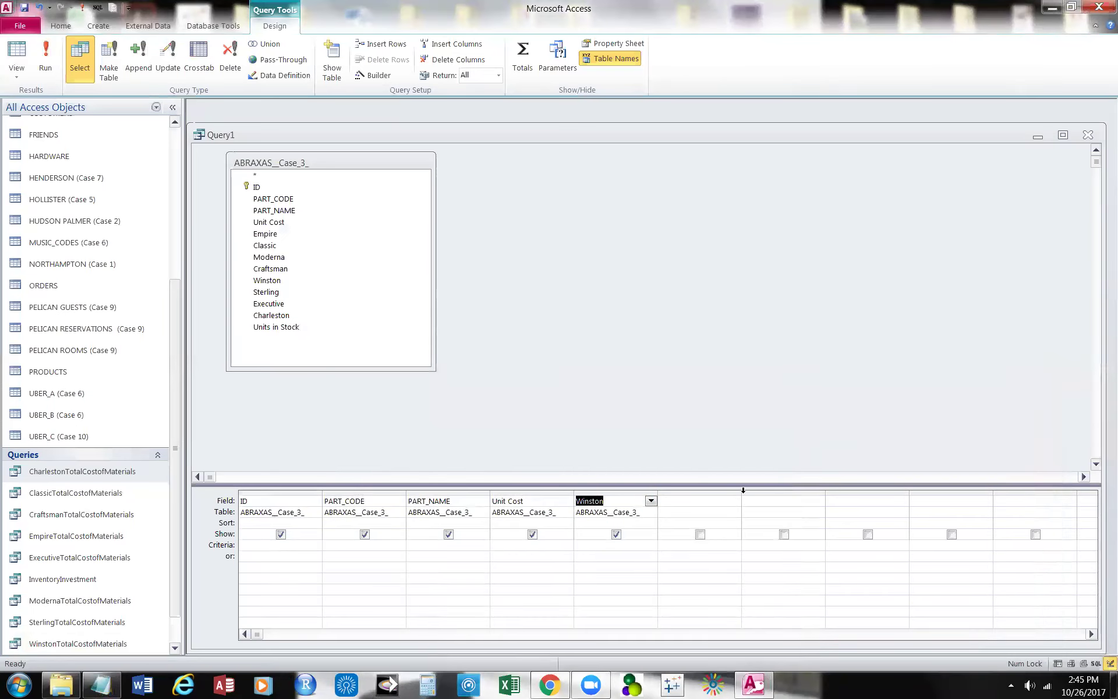
{"action": "left_click_drag", "start_coordinate": [743, 491], "coordinate": [854, 490]}
{"action": "left_click", "coordinate": [695, 497]}
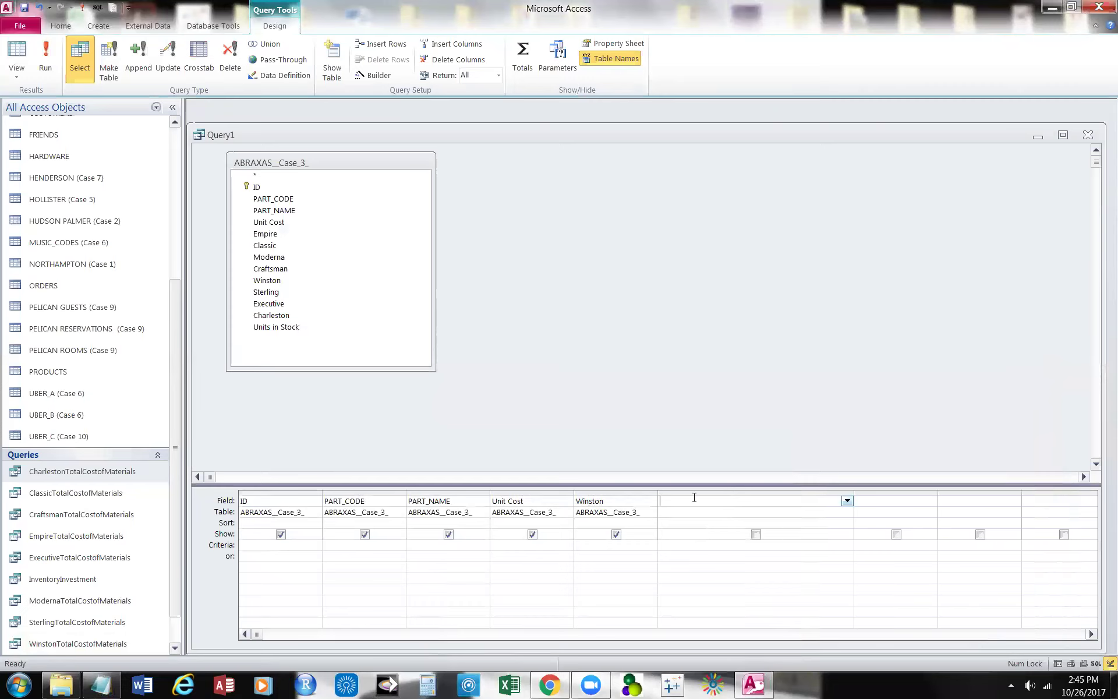
{"action": "key", "text": "ctrl+v"}
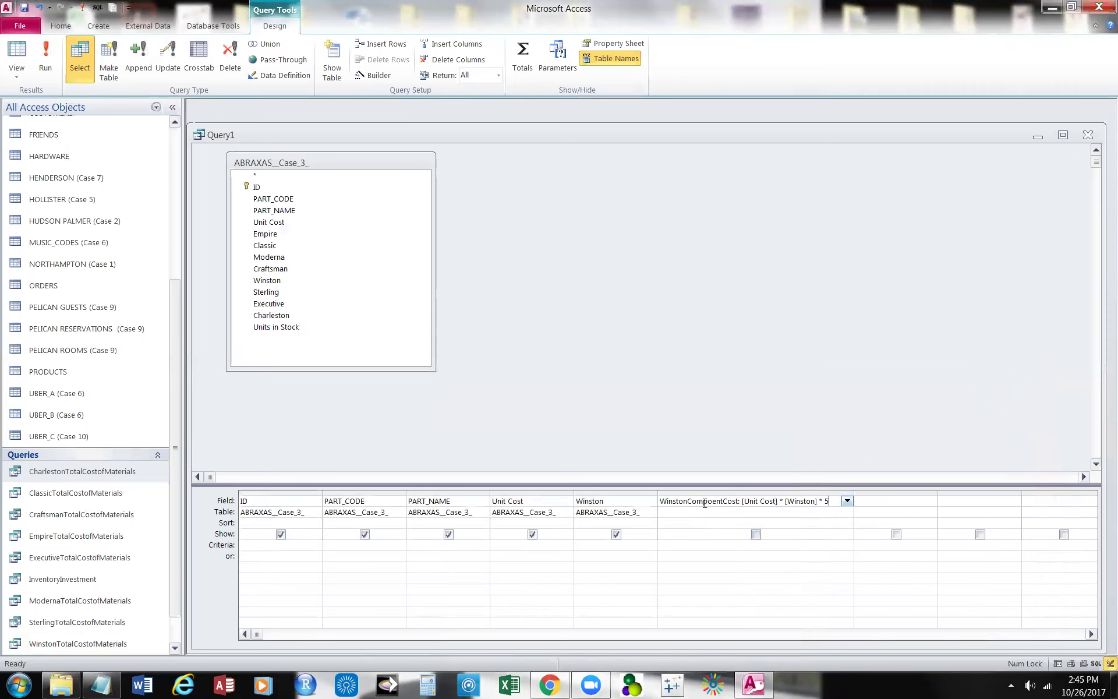
Correct the misspelled label in the Notepad formula to WinstonComponentCost and return to the query design.
{"action": "left_click", "coordinate": [101, 684]}
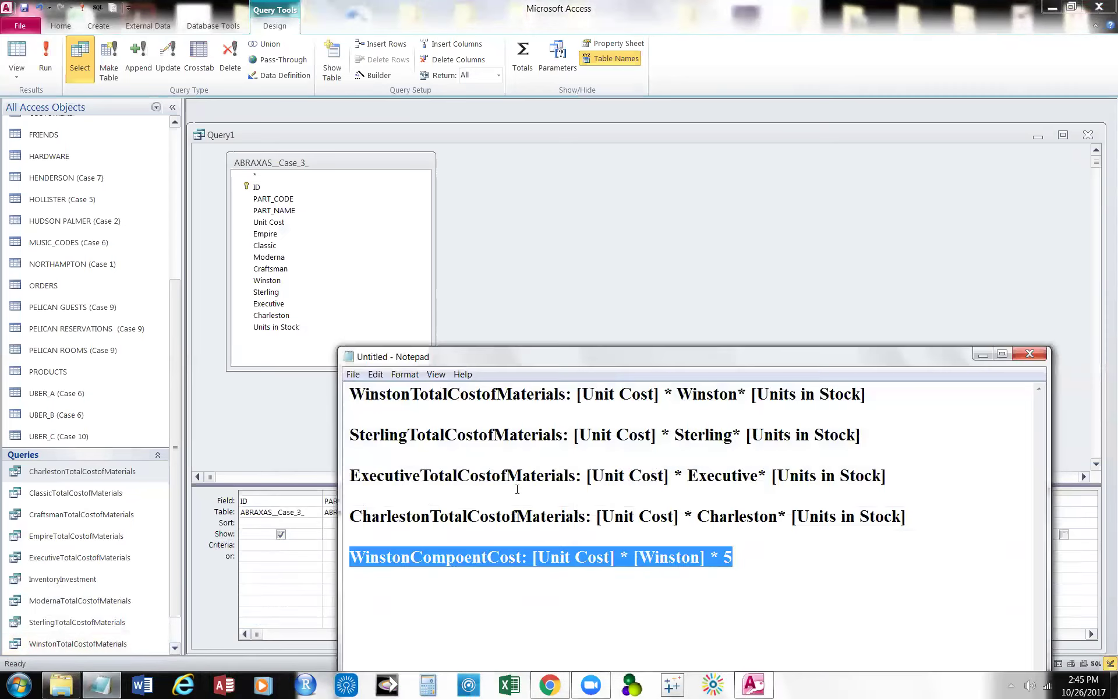
{"action": "left_click", "coordinate": [587, 601]}
{"action": "left_click", "coordinate": [465, 558]}
{"action": "type", "text": "n"}
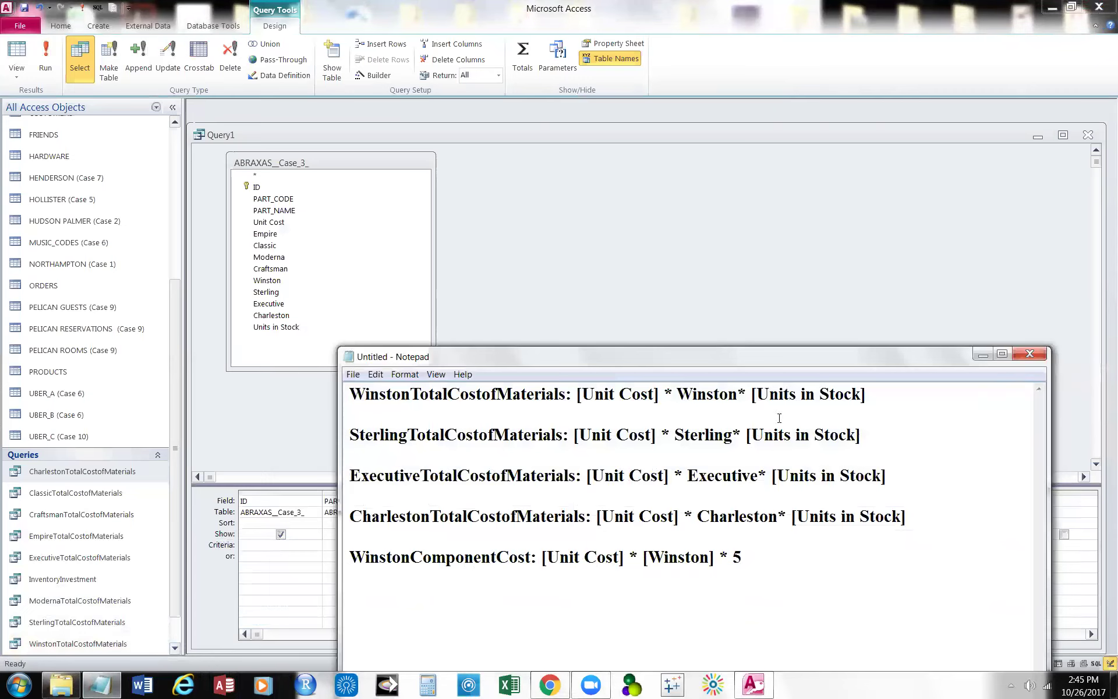
{"action": "left_click", "coordinate": [983, 354]}
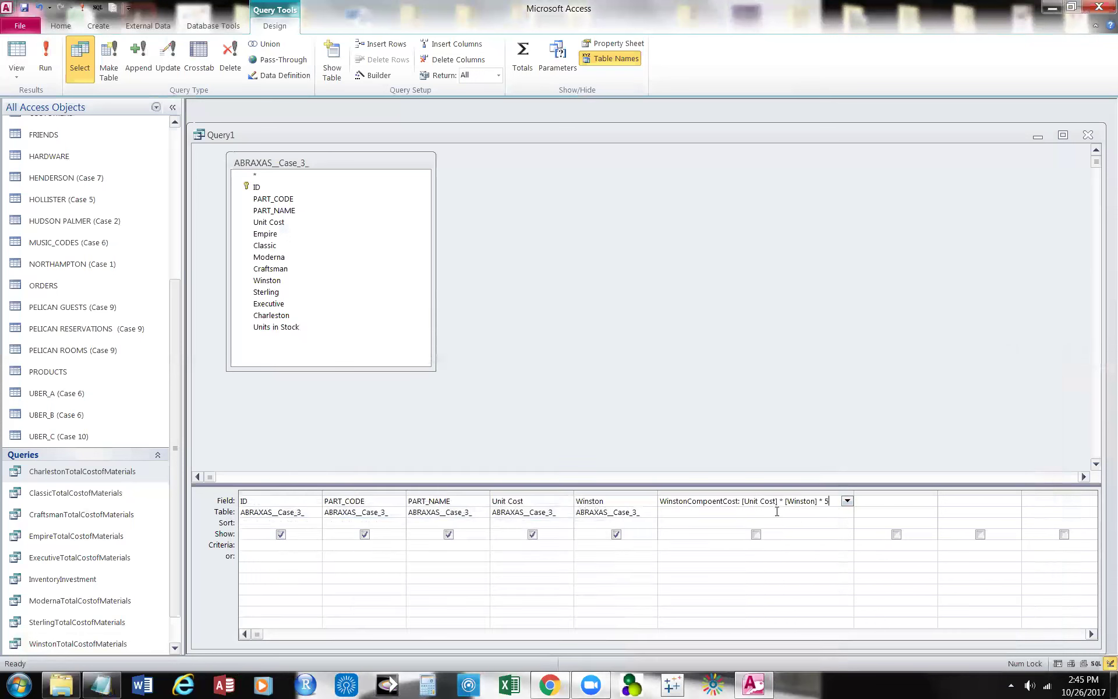
Replace the misspelled query expression with the corrected Notepad line WinstonComponentCost: [Unit Cost] * [Winston] * 5.
{"action": "left_click_drag", "start_coordinate": [660, 500], "coordinate": [842, 508]}
{"action": "key", "text": "Delete"}
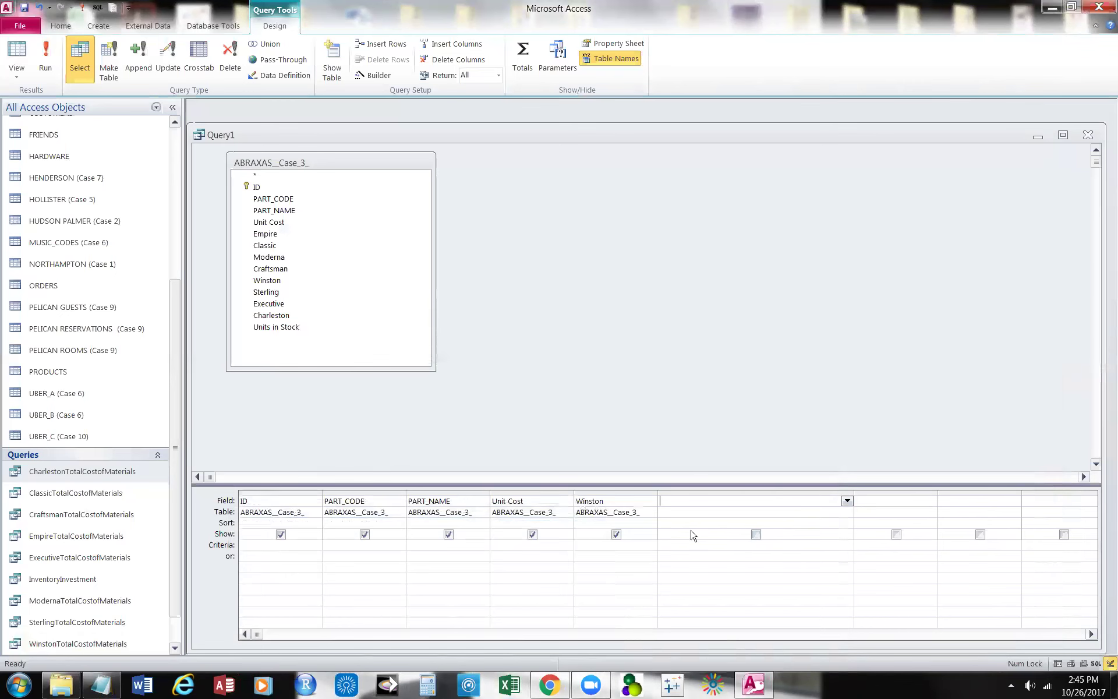
{"action": "left_click", "coordinate": [101, 684]}
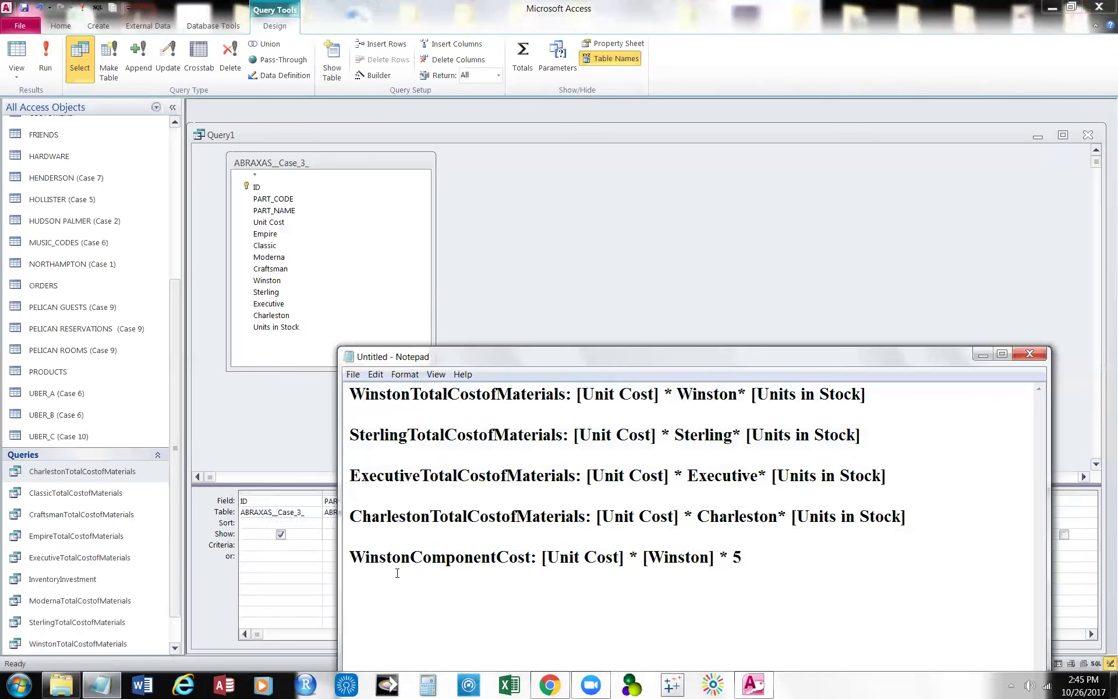
{"action": "left_click_drag", "start_coordinate": [348, 555], "coordinate": [768, 570]}
{"action": "key", "text": "ctrl+c"}
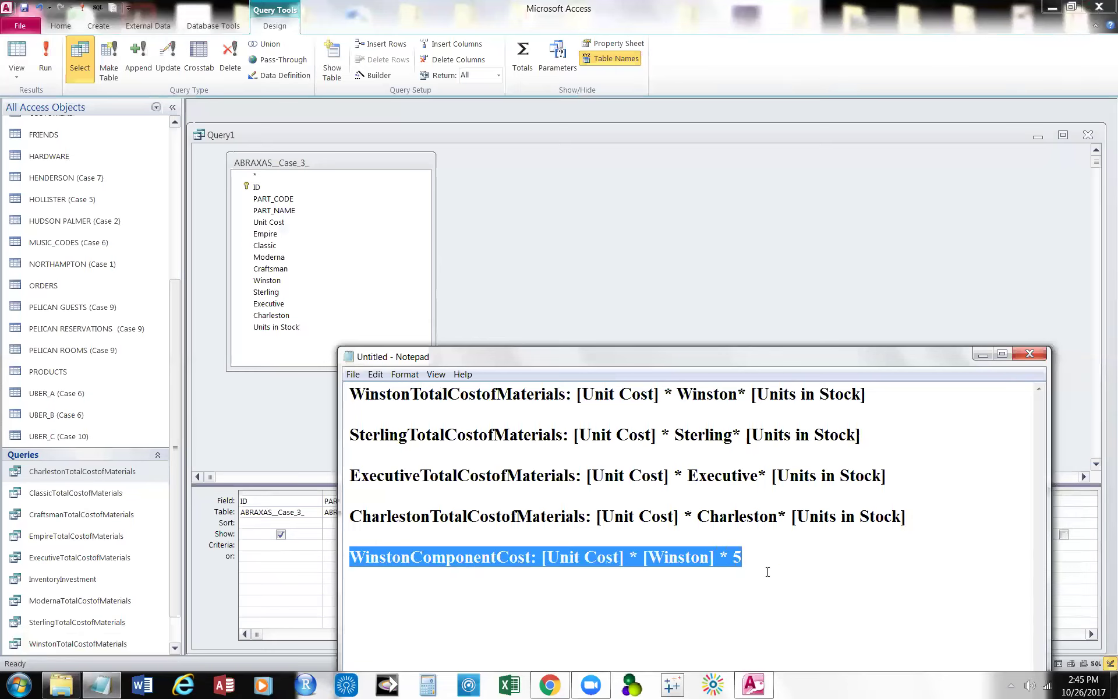
{"action": "left_click", "coordinate": [983, 354]}
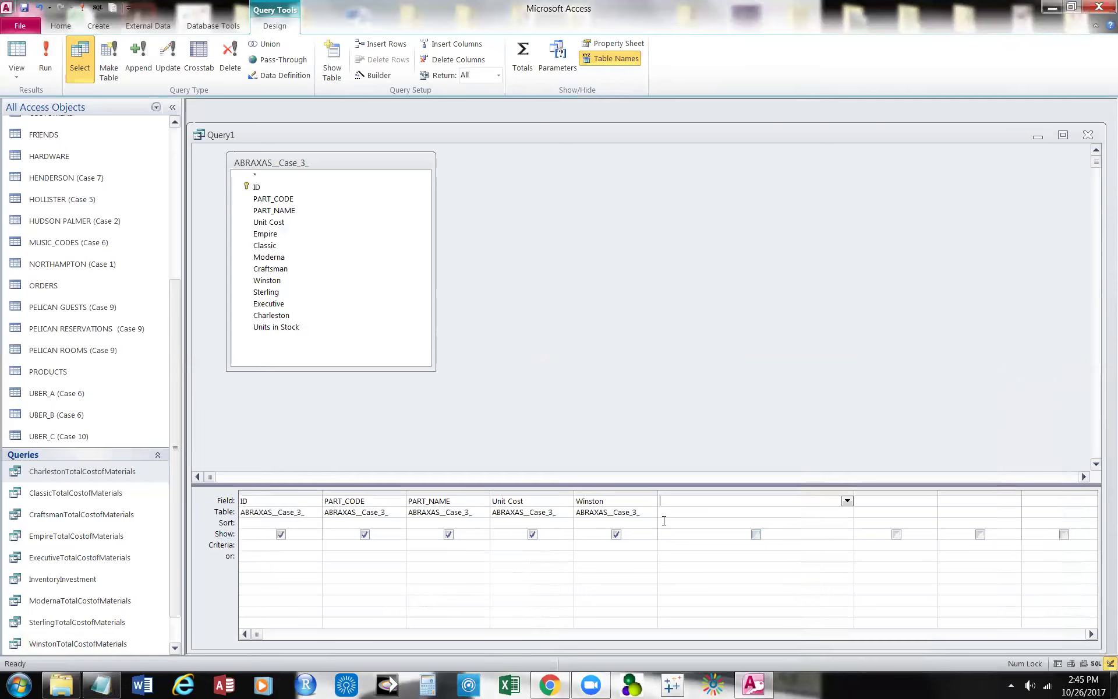
{"action": "key", "text": "ctrl+v"}
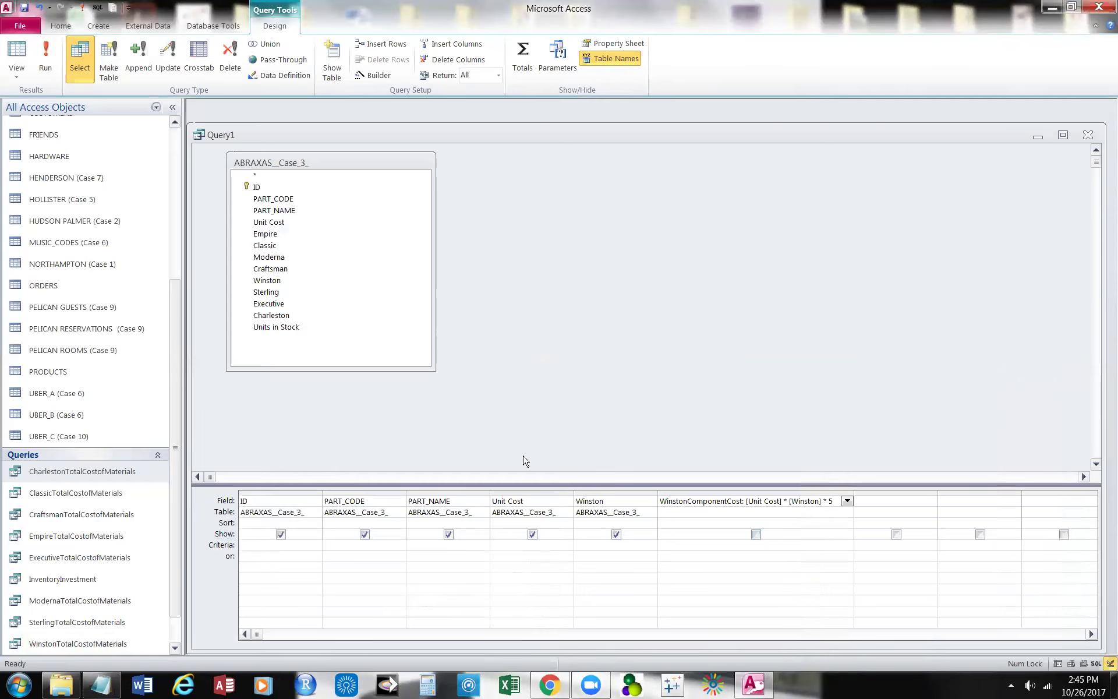
Show the query in Datasheet view and widen the WinstonComponentCost column to fit its full heading.
{"action": "left_click", "coordinate": [21, 50]}
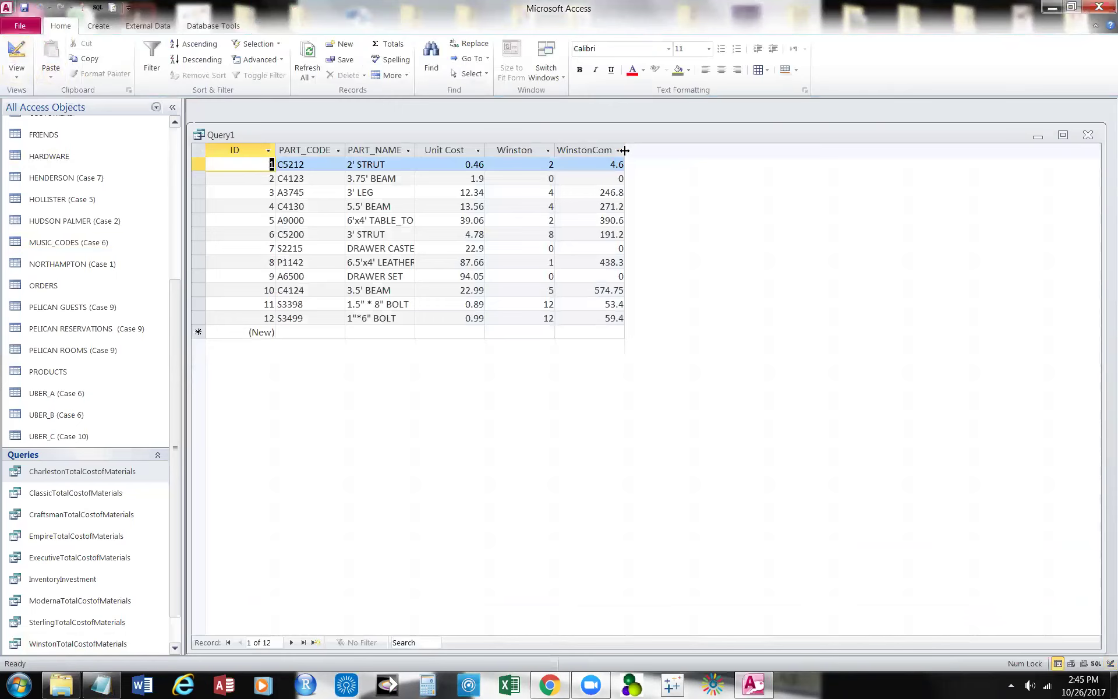
{"action": "left_click_drag", "start_coordinate": [624, 150], "coordinate": [718, 154]}
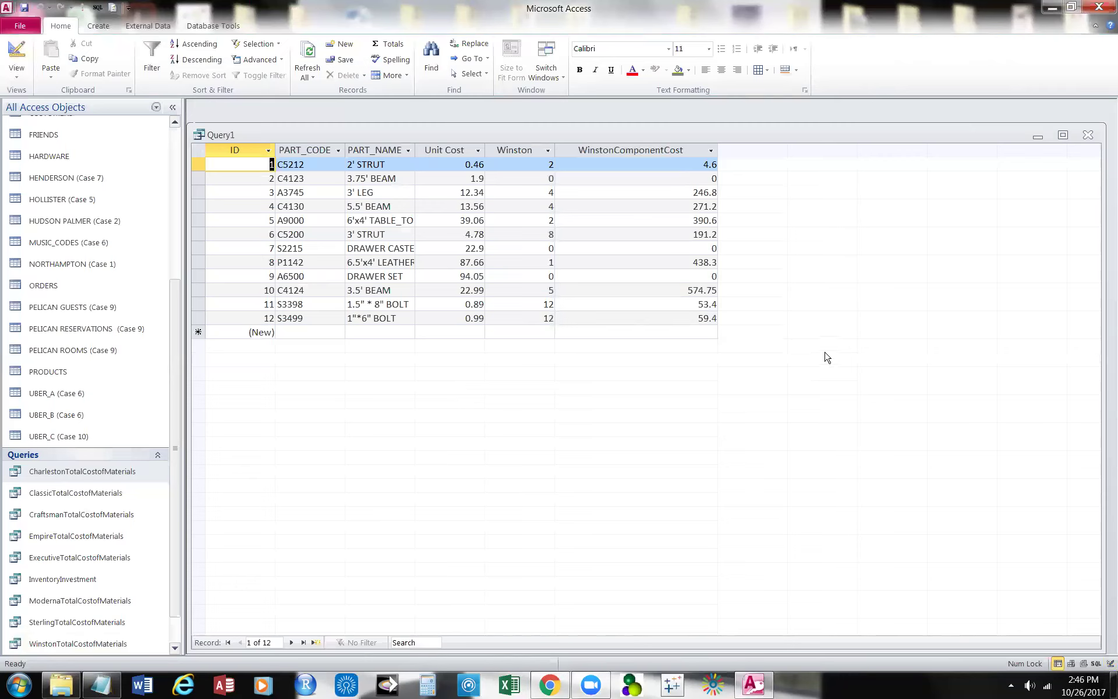
{"action": "left_click", "coordinate": [16, 55]}
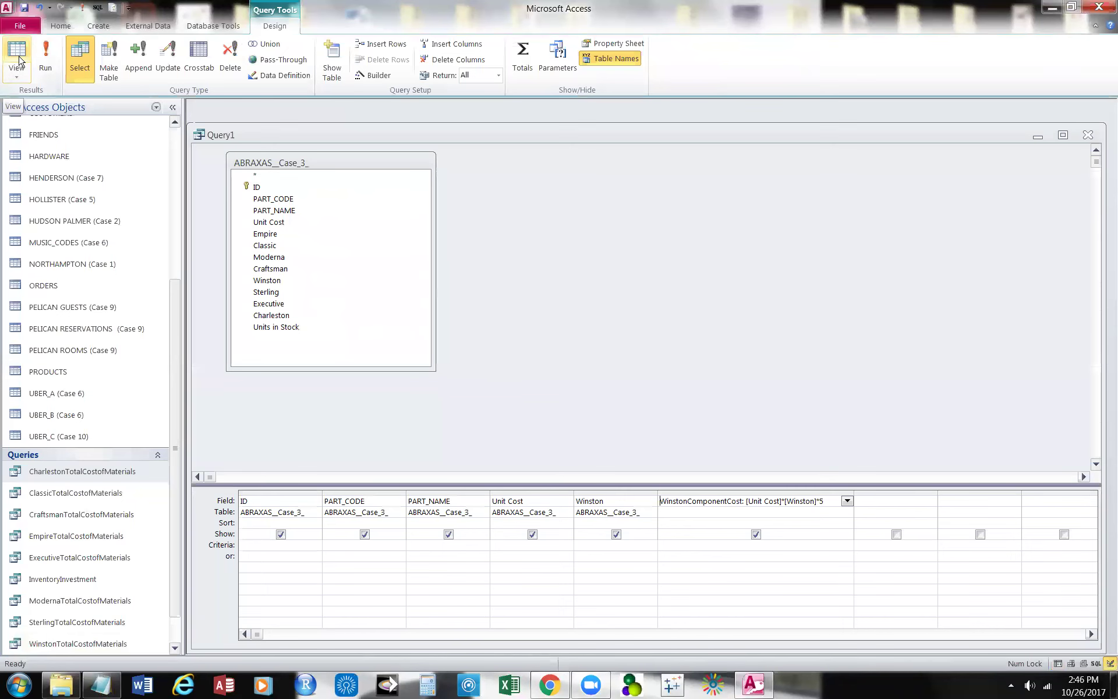
{"action": "left_click", "coordinate": [17, 57]}
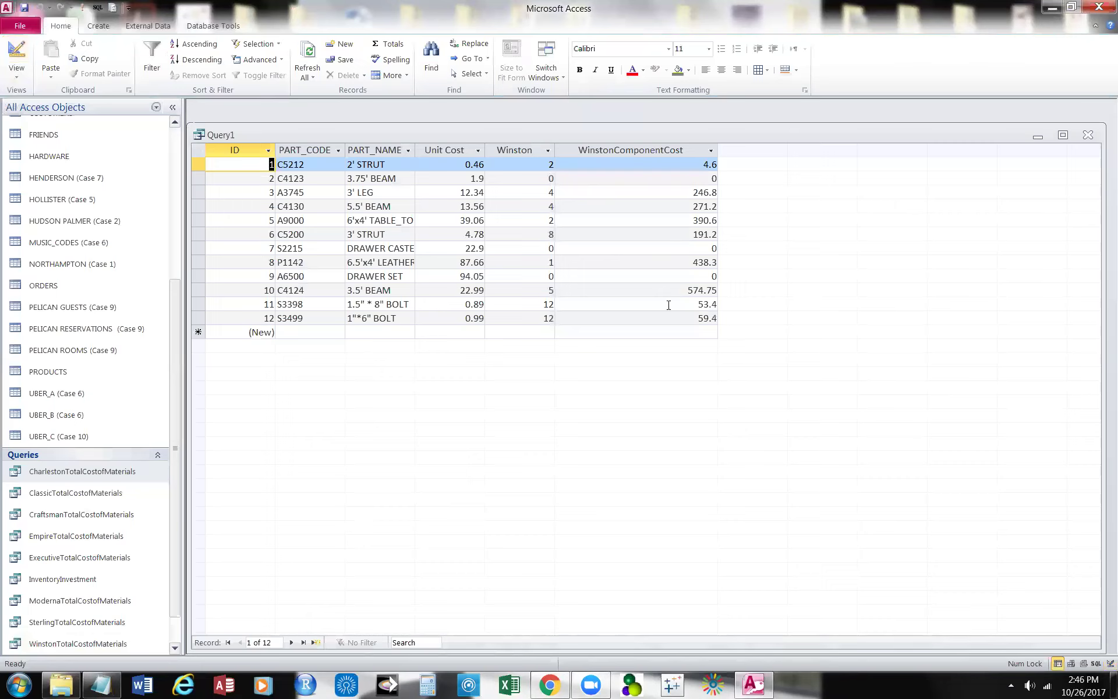
Open Calculator, multiply 0.60 by 0.89 as a check on the 1.5" * 8" BOLT cost, and close it.
{"action": "left_click", "coordinate": [429, 685]}
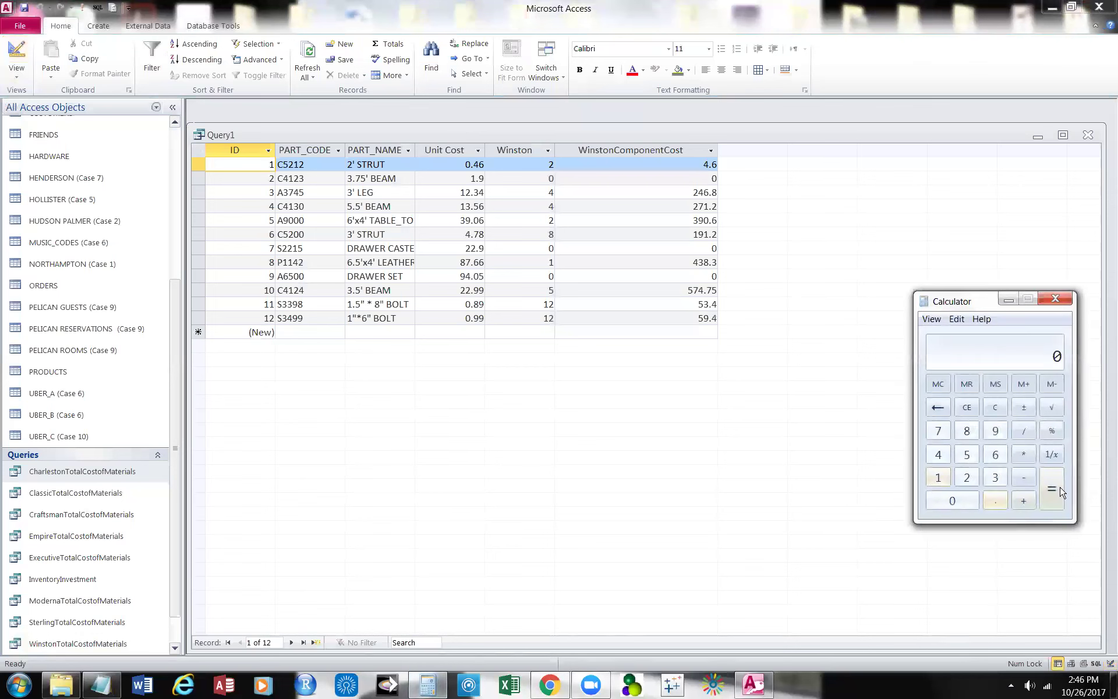
{"action": "left_click", "coordinate": [995, 501]}
{"action": "left_click", "coordinate": [995, 454]}
{"action": "left_click", "coordinate": [962, 501]}
{"action": "left_click", "coordinate": [1023, 454]}
{"action": "left_click", "coordinate": [996, 504]}
{"action": "left_click", "coordinate": [968, 429]}
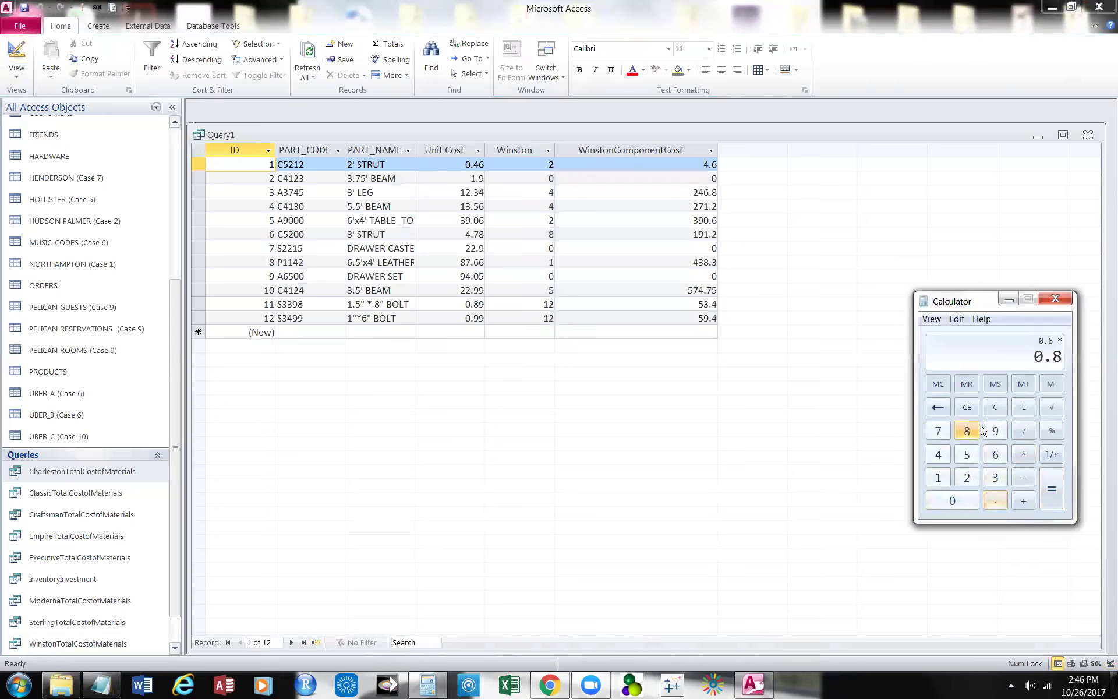
{"action": "left_click", "coordinate": [995, 431]}
{"action": "left_click", "coordinate": [1048, 489]}
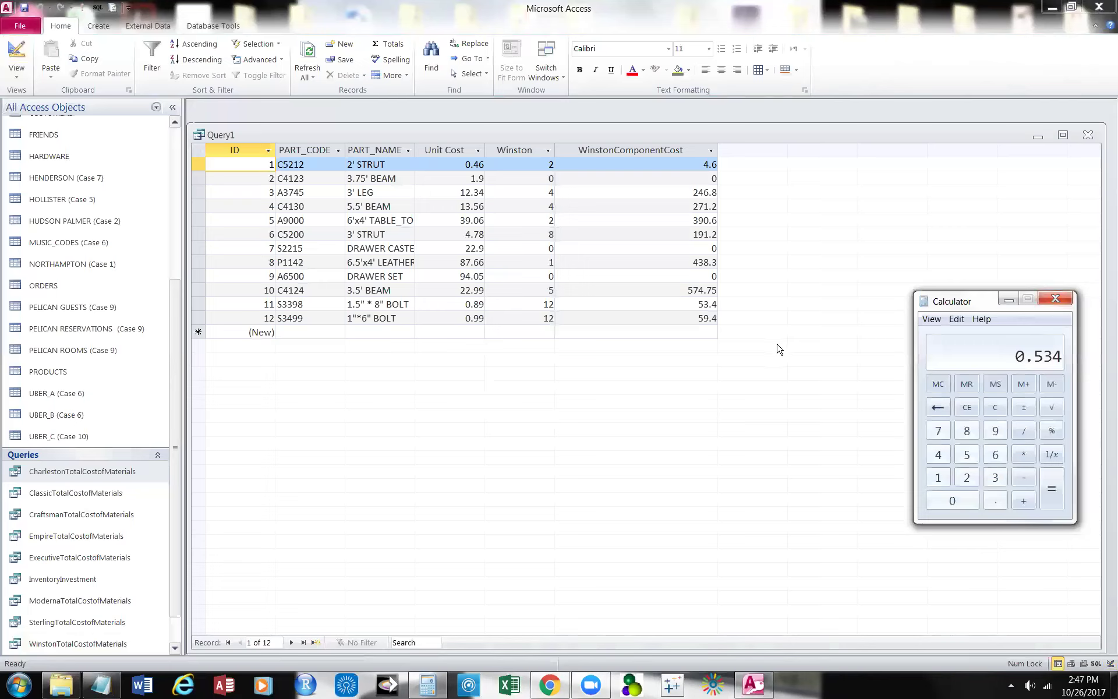
{"action": "left_click", "coordinate": [1055, 298]}
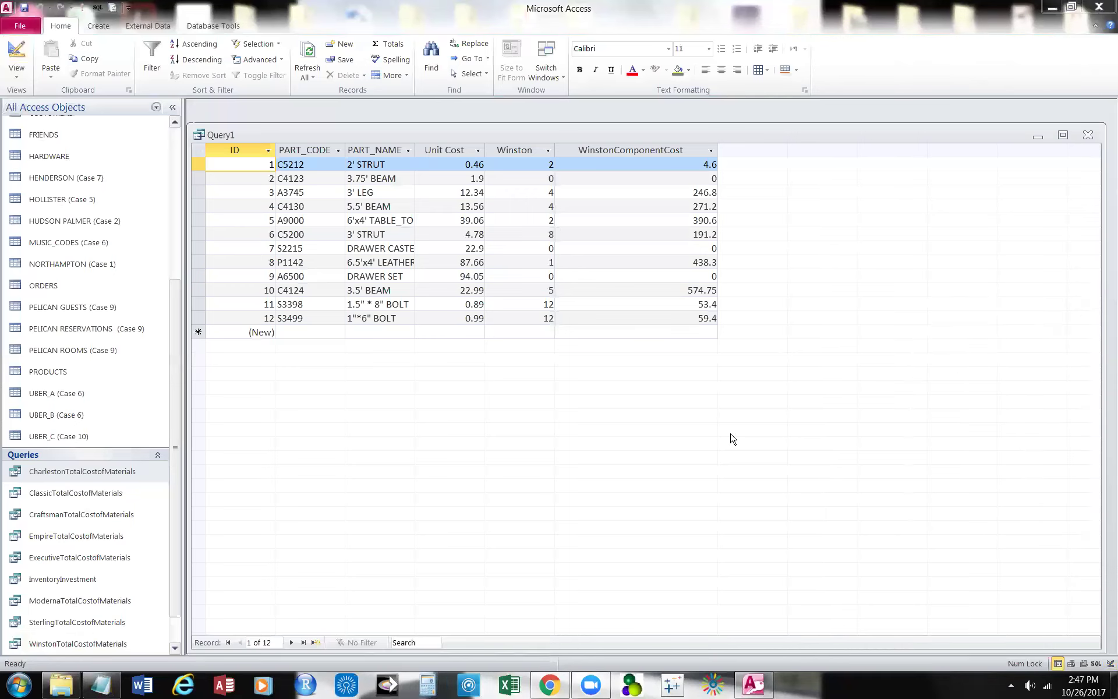
Verify the 1"*6" BOLT component cost by calculating 0.99 * 12 * 5 in Calculator, then close it.
{"action": "left_click", "coordinate": [422, 685]}
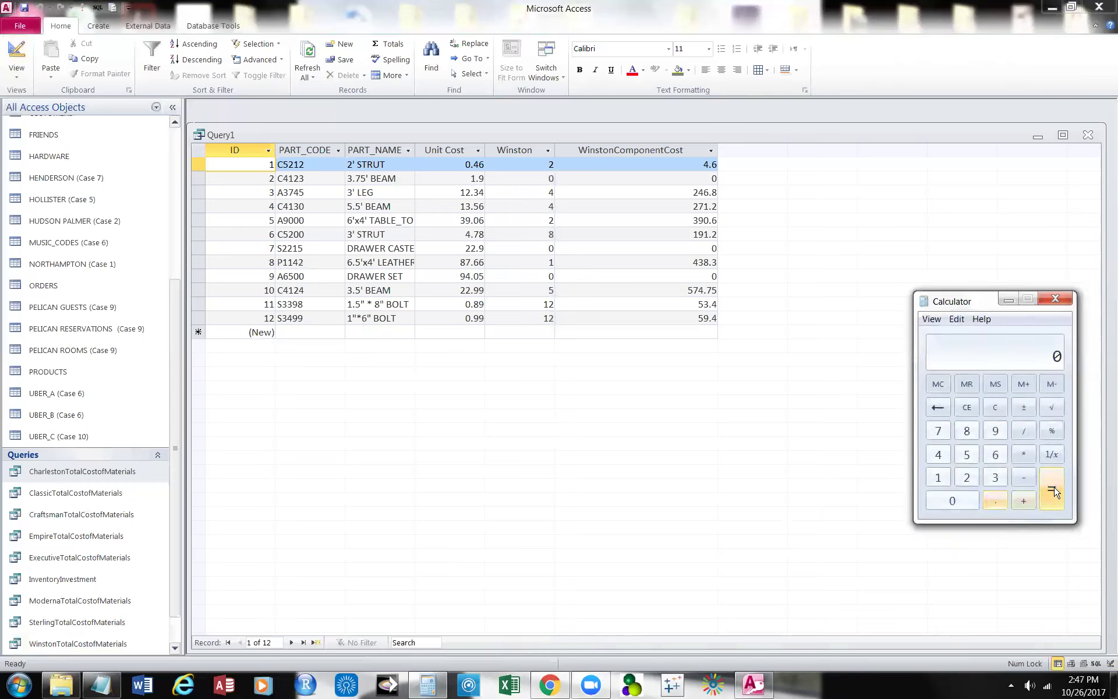
{"action": "left_click", "coordinate": [995, 501]}
{"action": "double_click", "coordinate": [995, 434]}
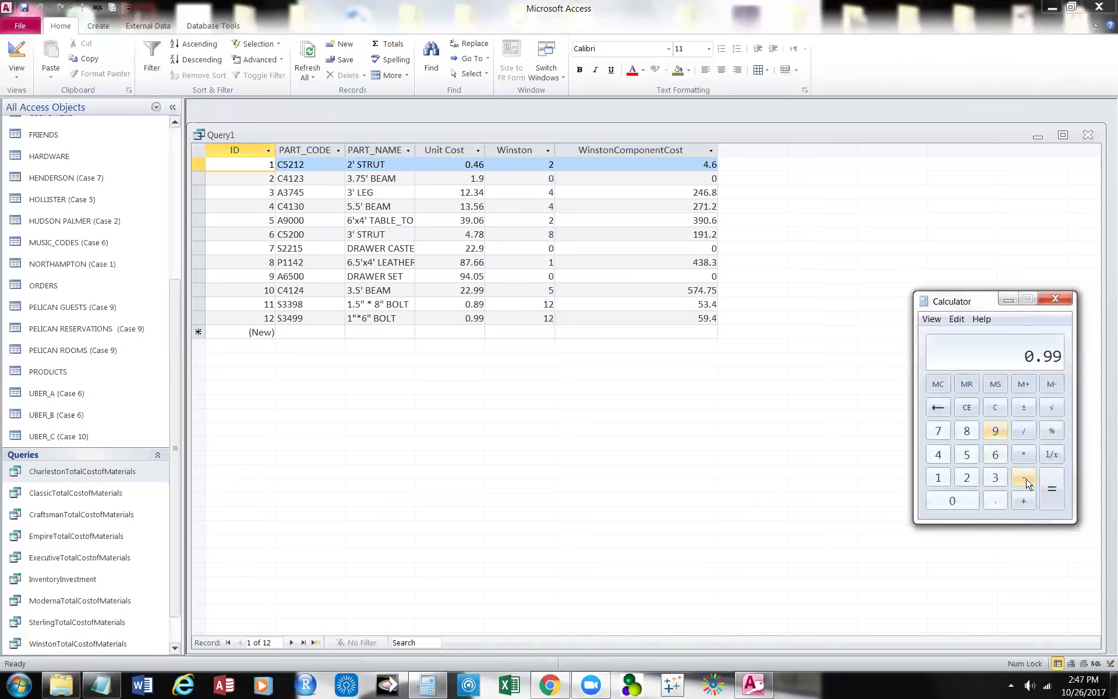
{"action": "left_click", "coordinate": [1025, 460]}
{"action": "left_click", "coordinate": [937, 481]}
{"action": "left_click", "coordinate": [962, 479]}
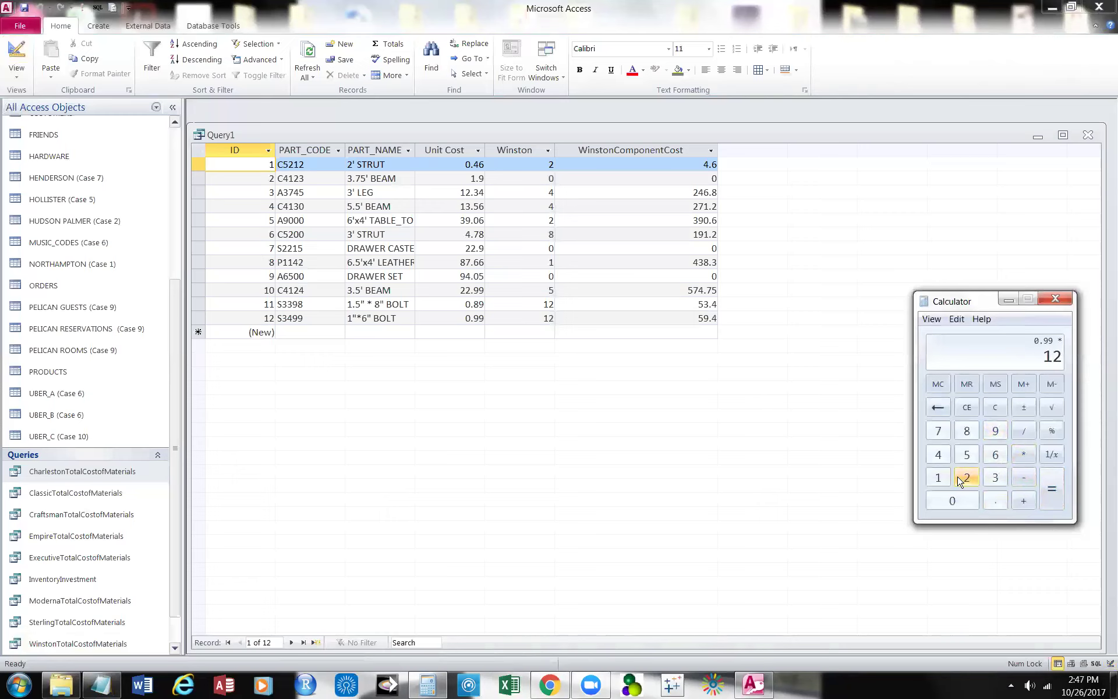
{"action": "left_click", "coordinate": [1025, 456]}
{"action": "left_click", "coordinate": [967, 457]}
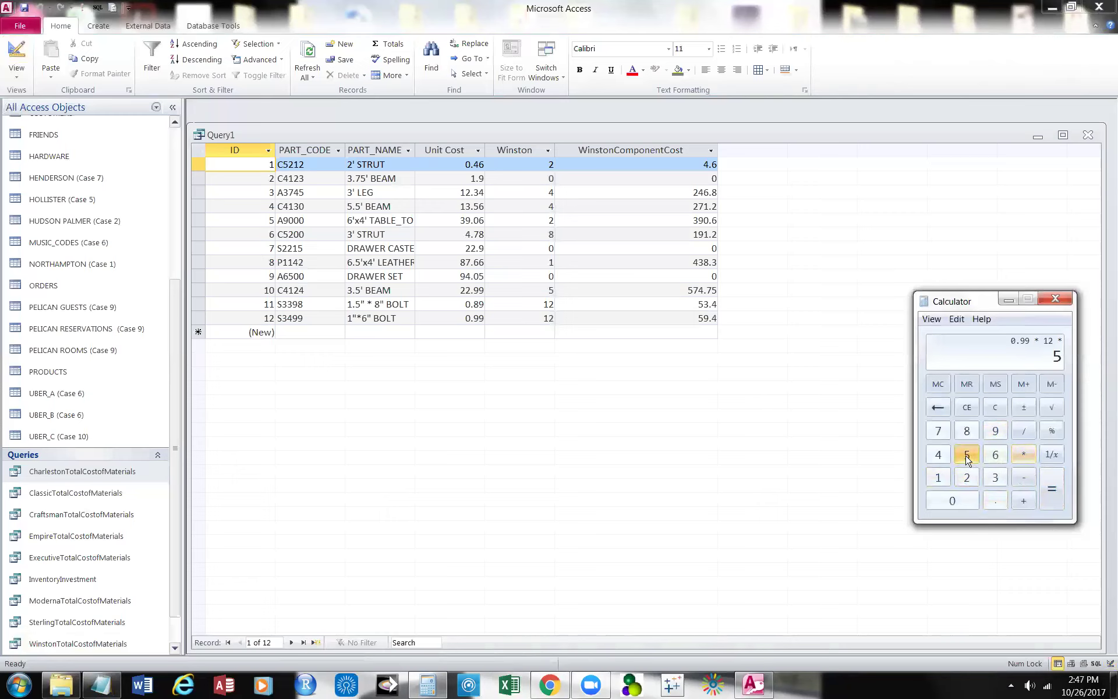
{"action": "left_click", "coordinate": [1054, 495]}
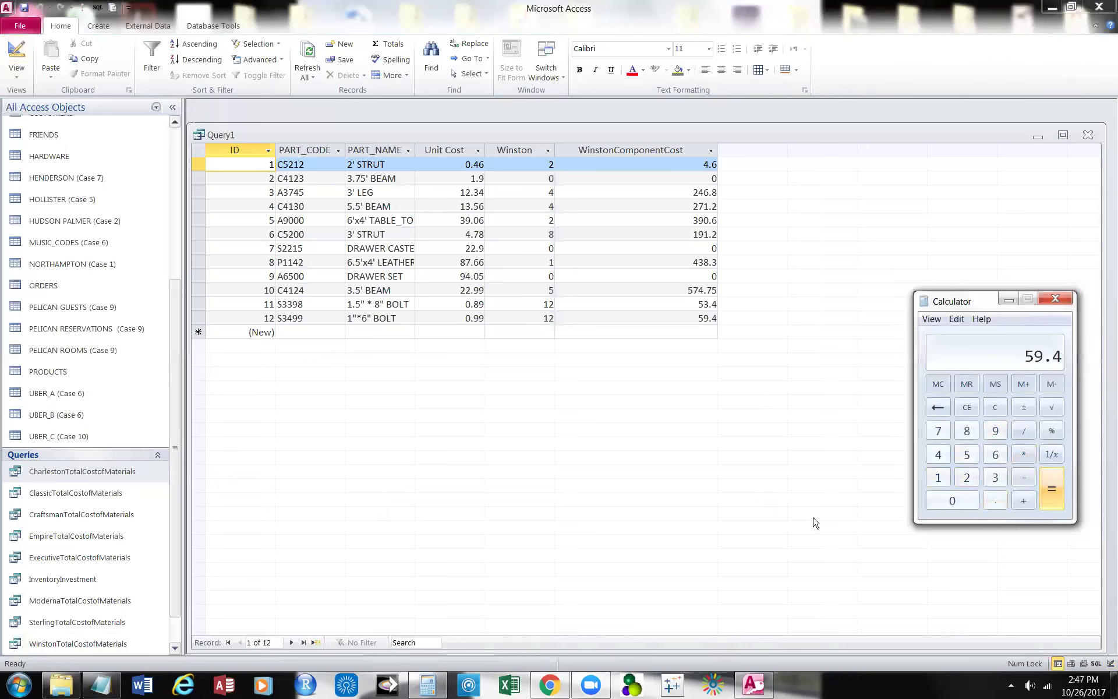
{"action": "left_click", "coordinate": [1055, 298]}
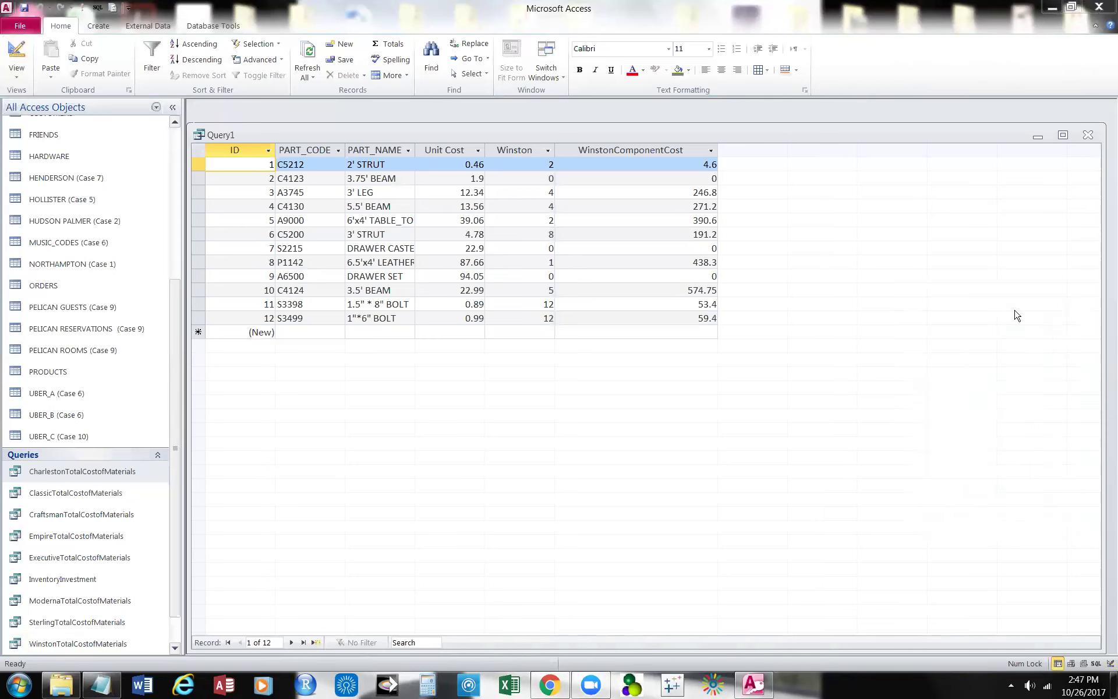
Save the query under the name HaneyOrder.
{"action": "right_click", "coordinate": [224, 133]}
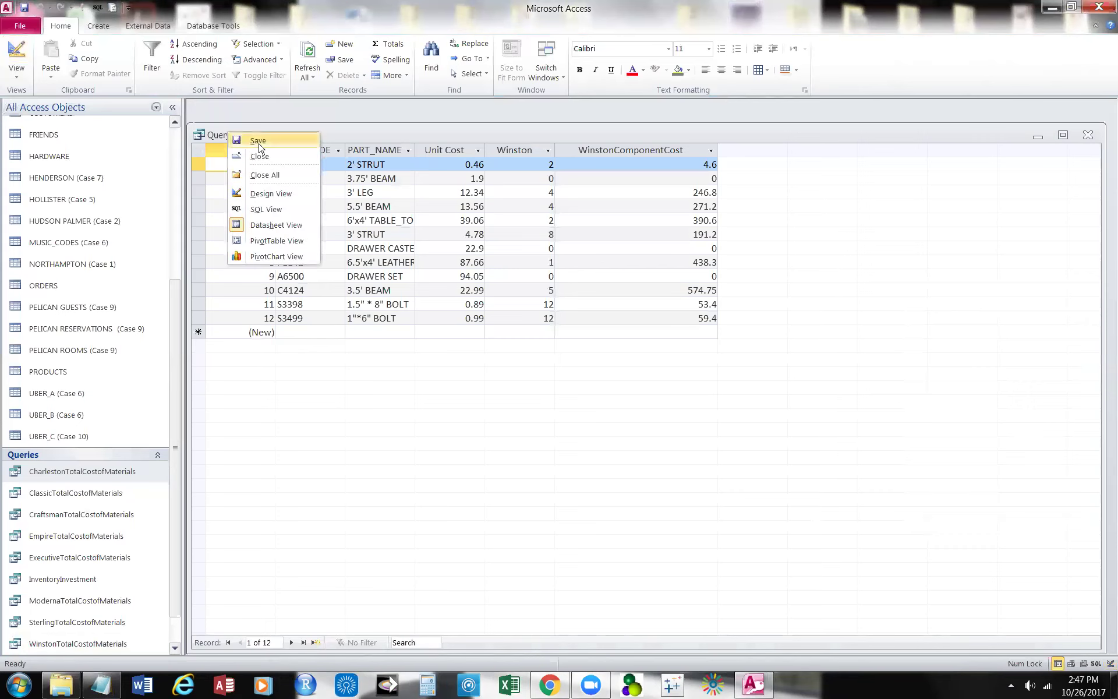
{"action": "left_click", "coordinate": [258, 143]}
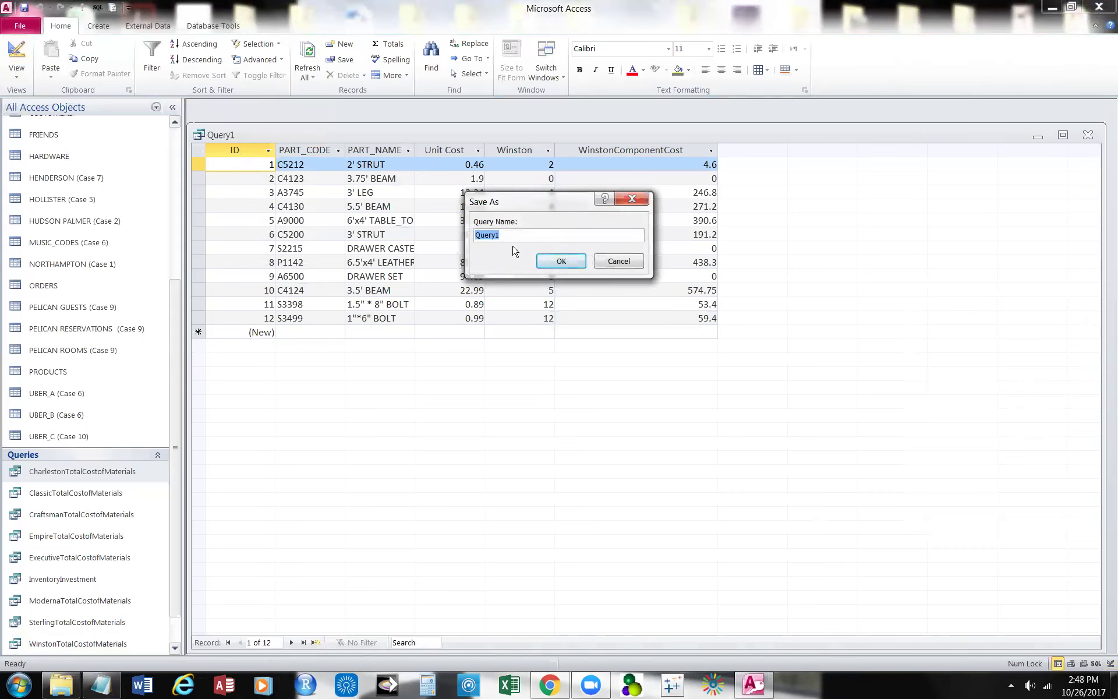
{"action": "type", "text": "HaneyOrderr"}
{"action": "key", "text": "BackSpace"}
{"action": "key", "text": "BackSpace"}
{"action": "key", "text": "BackSpace"}
{"action": "key", "text": "BackSpace"}
{"action": "key", "text": "BackSpace"}
{"action": "key", "text": "BackSpace"}
{"action": "type", "text": "Oder"}
{"action": "key", "text": "BackSpace"}
{"action": "key", "text": "BackSpace"}
{"action": "key", "text": "BackSpace"}
{"action": "type", "text": "rde"}
{"action": "left_click", "coordinate": [553, 262]}
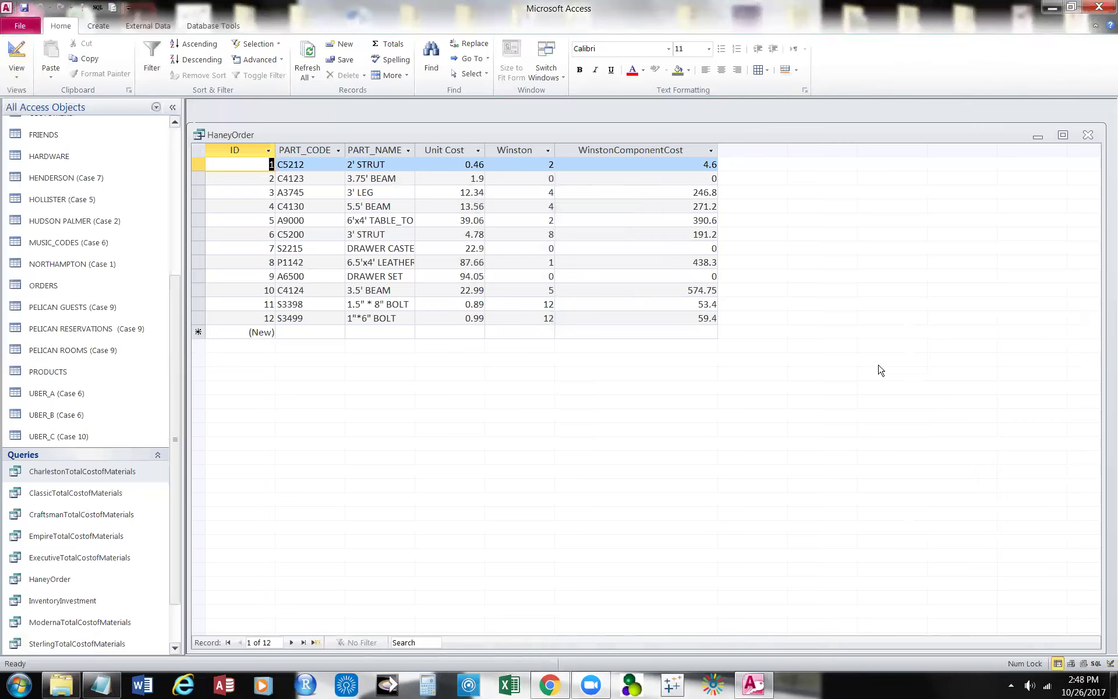
Switch HaneyOrder to Design view and add the Sterling field in the first empty column after WinstonComponentCost.
{"action": "right_click", "coordinate": [241, 136]}
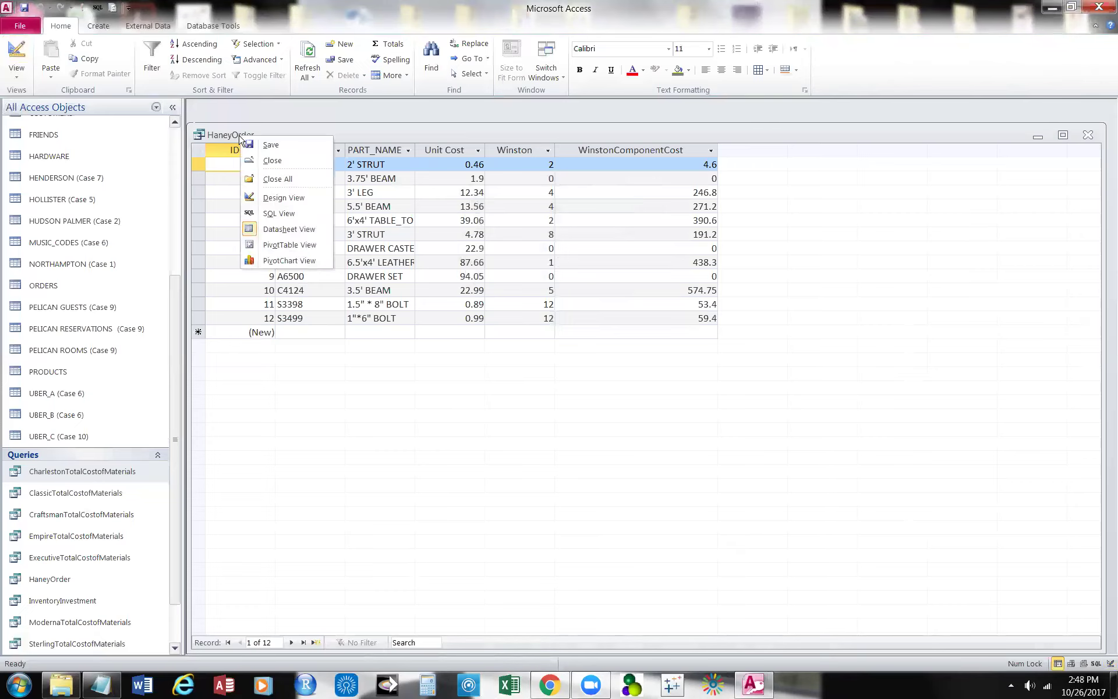
{"action": "left_click", "coordinate": [282, 199]}
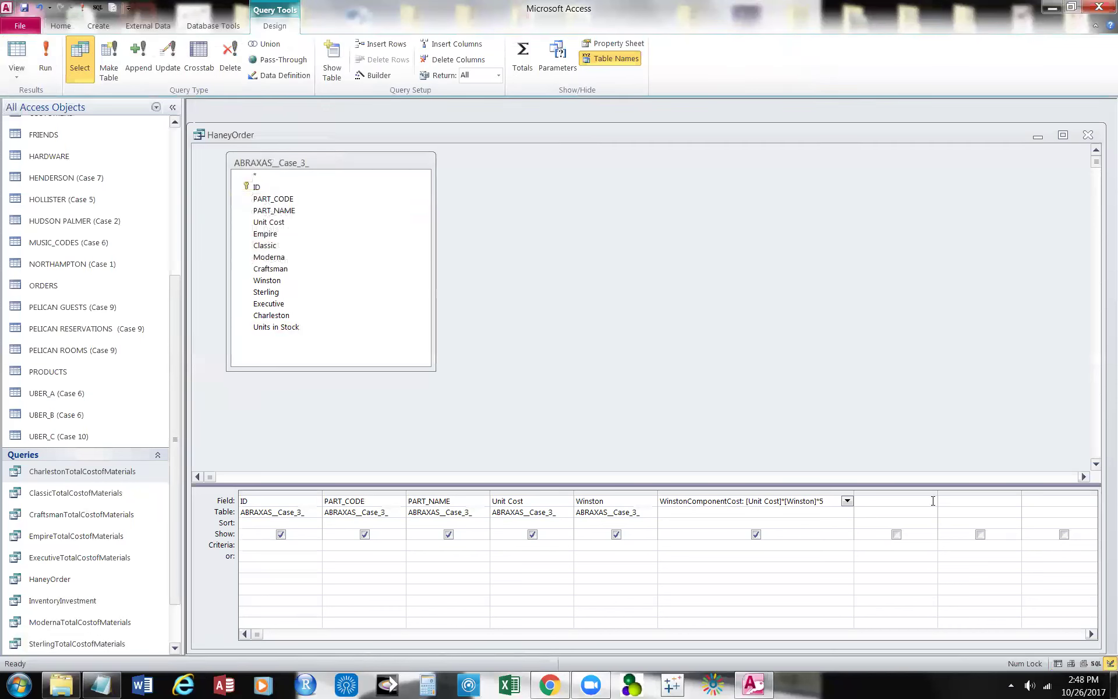
{"action": "left_click", "coordinate": [934, 501]}
{"action": "left_click", "coordinate": [931, 500]}
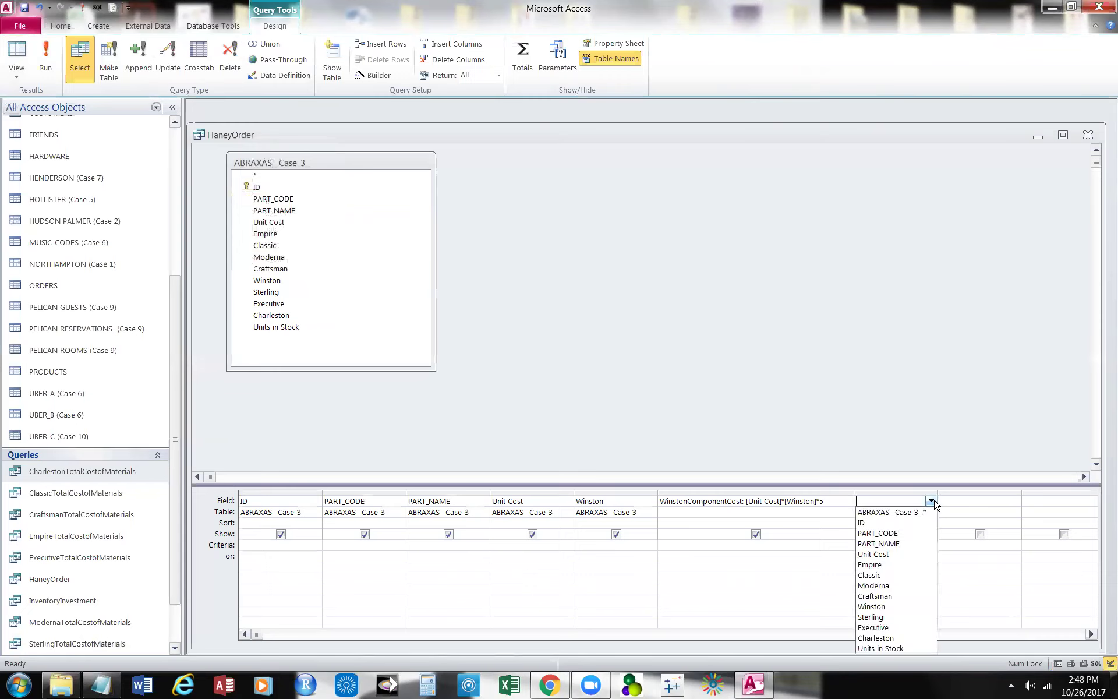
{"action": "left_click", "coordinate": [896, 617]}
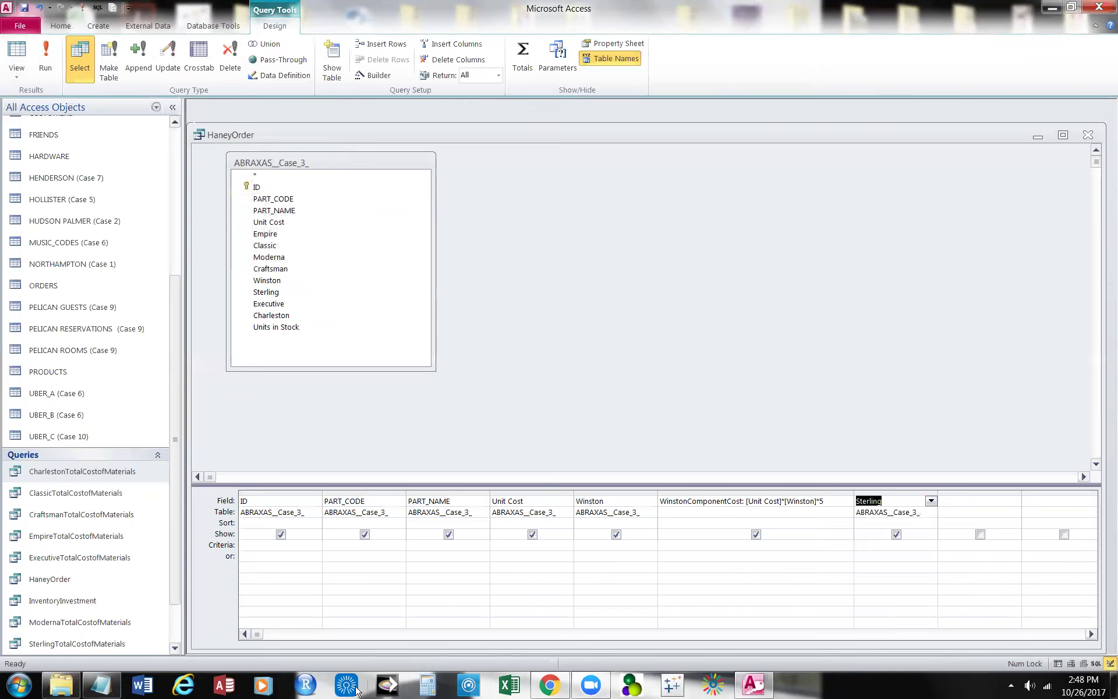
In Notepad, change the name of the WinstonComponentCost expression to SterlingComponentCost.
{"action": "left_click", "coordinate": [110, 687]}
{"action": "left_click", "coordinate": [401, 557]}
{"action": "left_click", "coordinate": [349, 558]}
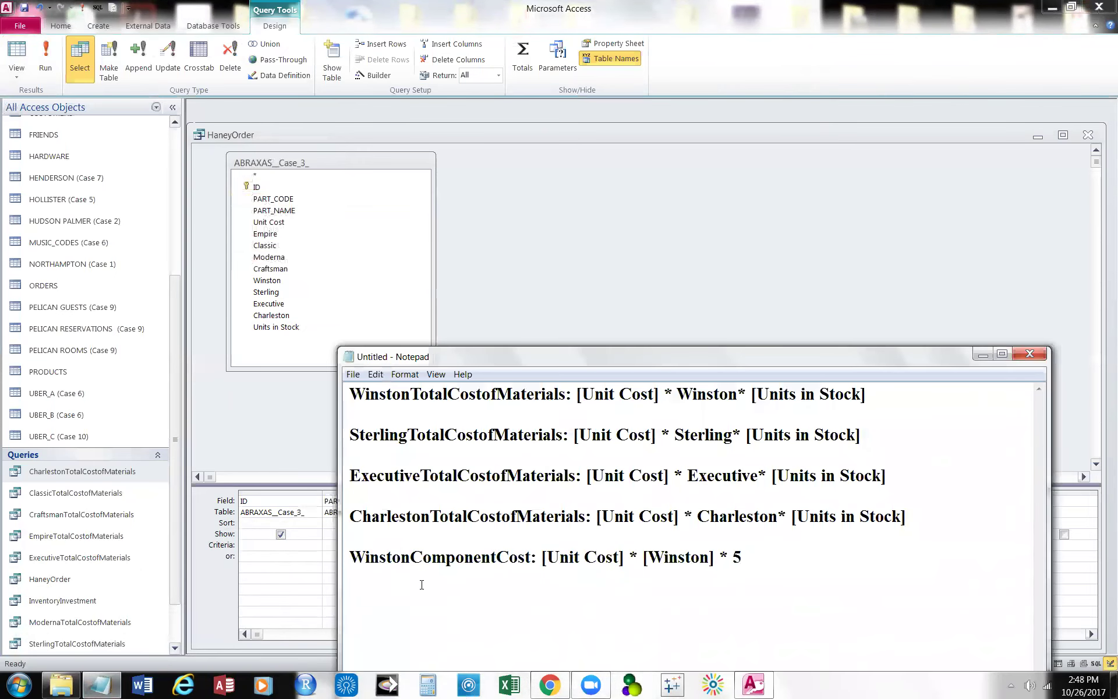
{"action": "key", "text": "Delete"}
{"action": "key", "text": "Delete"}
{"action": "key", "text": "Delete"}
{"action": "key", "text": "Delete"}
{"action": "key", "text": "Delete"}
{"action": "key", "text": "Delete"}
{"action": "key", "text": "Delete"}
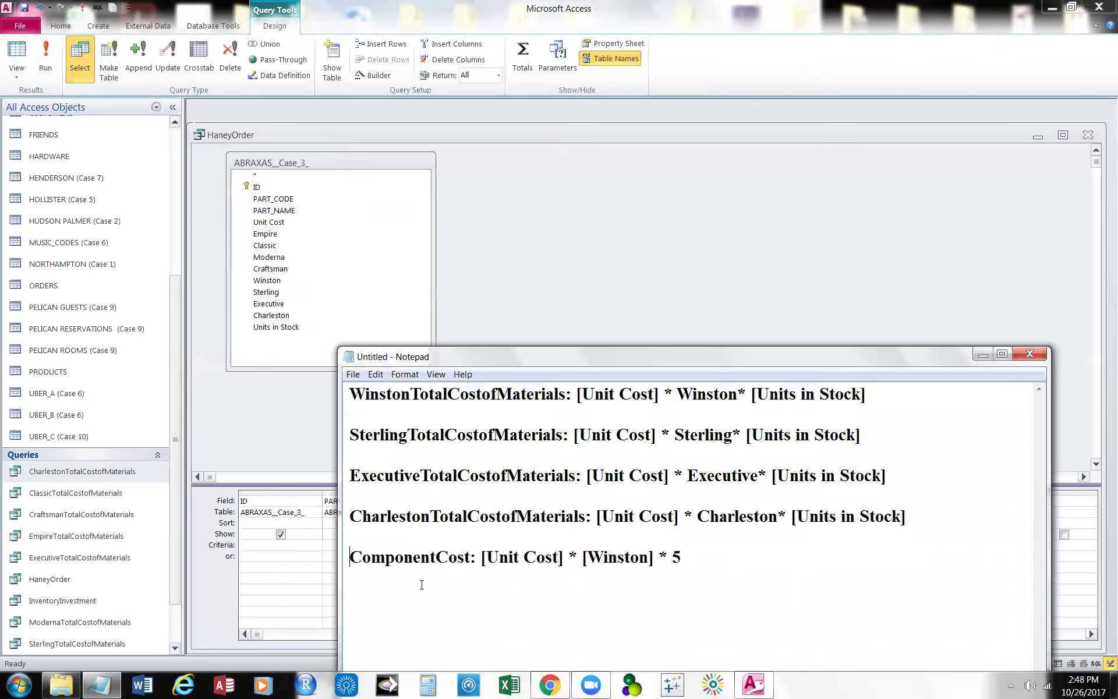
{"action": "type", "text": "Ster"}
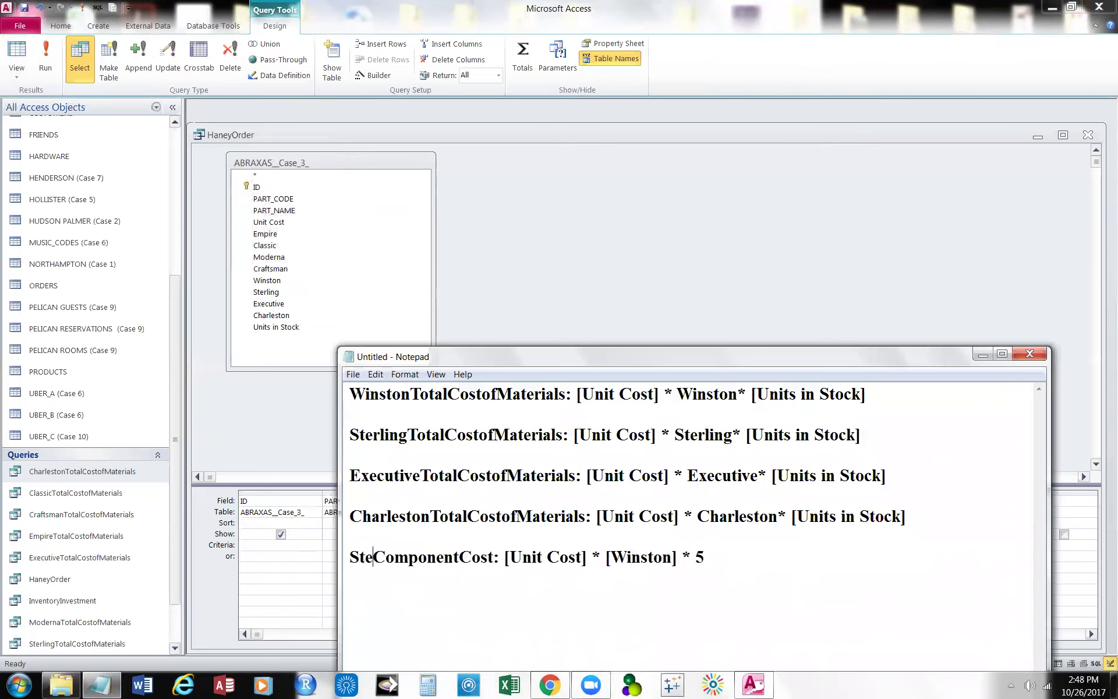
{"action": "type", "text": "ling"}
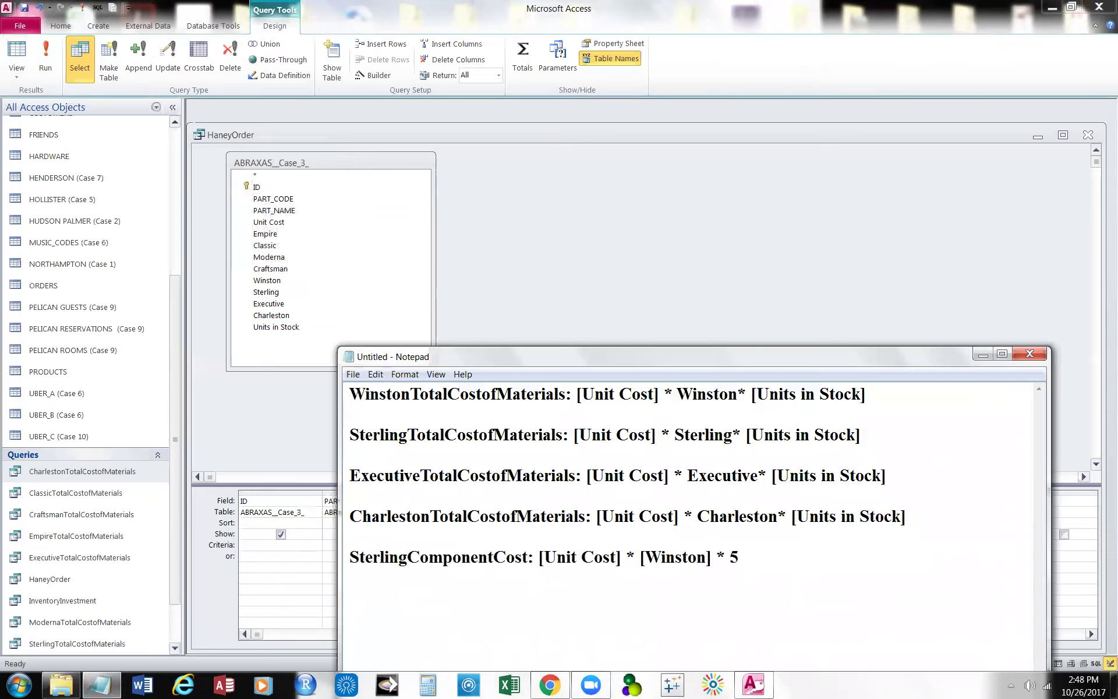
Replace [Winston] with [Sterling] in the SterlingComponentCost expression and set its multiplier to 38.
{"action": "left_click", "coordinate": [654, 557]}
{"action": "key", "text": "Delete"}
{"action": "key", "text": "Delete"}
{"action": "key", "text": "Delete"}
{"action": "key", "text": "Delete"}
{"action": "key", "text": "Delete"}
{"action": "key", "text": "Delete"}
{"action": "key", "text": "Delete"}
{"action": "type", "text": "Sterling"}
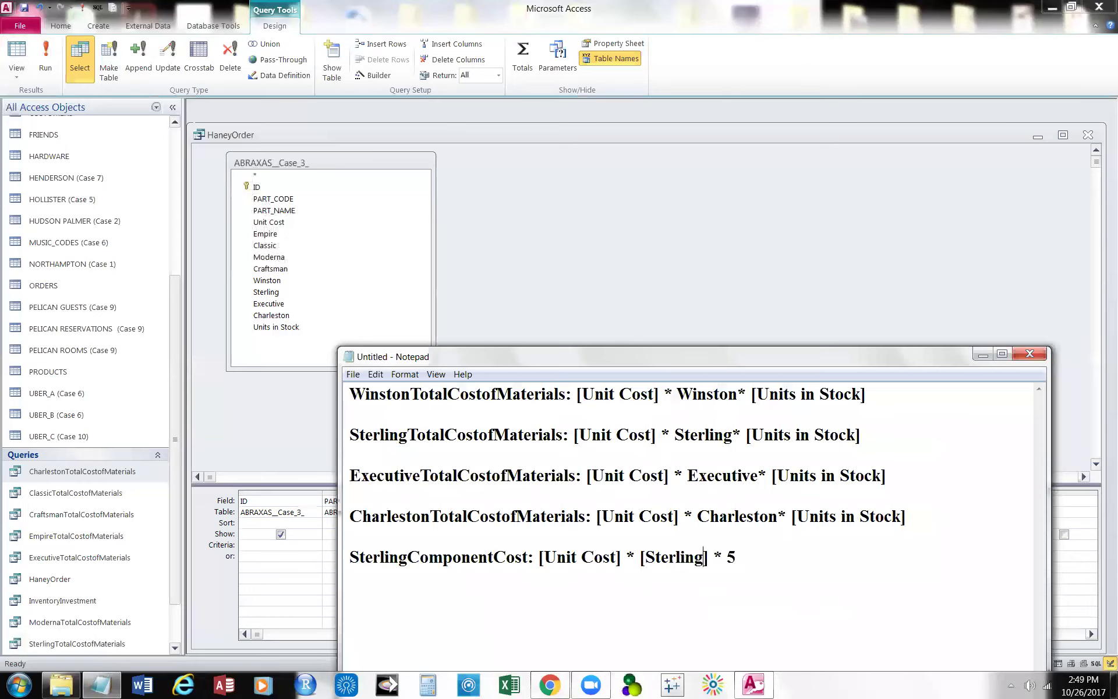
{"action": "left_click", "coordinate": [762, 556]}
{"action": "key", "text": "BackSpace"}
{"action": "key", "text": "BackSpace"}
{"action": "type", "text": "38"}
Copy the SterlingComponentCost expression into the query column after Sterling, and widen its Datasheet view column to fit the full heading.
{"action": "left_click_drag", "start_coordinate": [349, 557], "coordinate": [772, 591]}
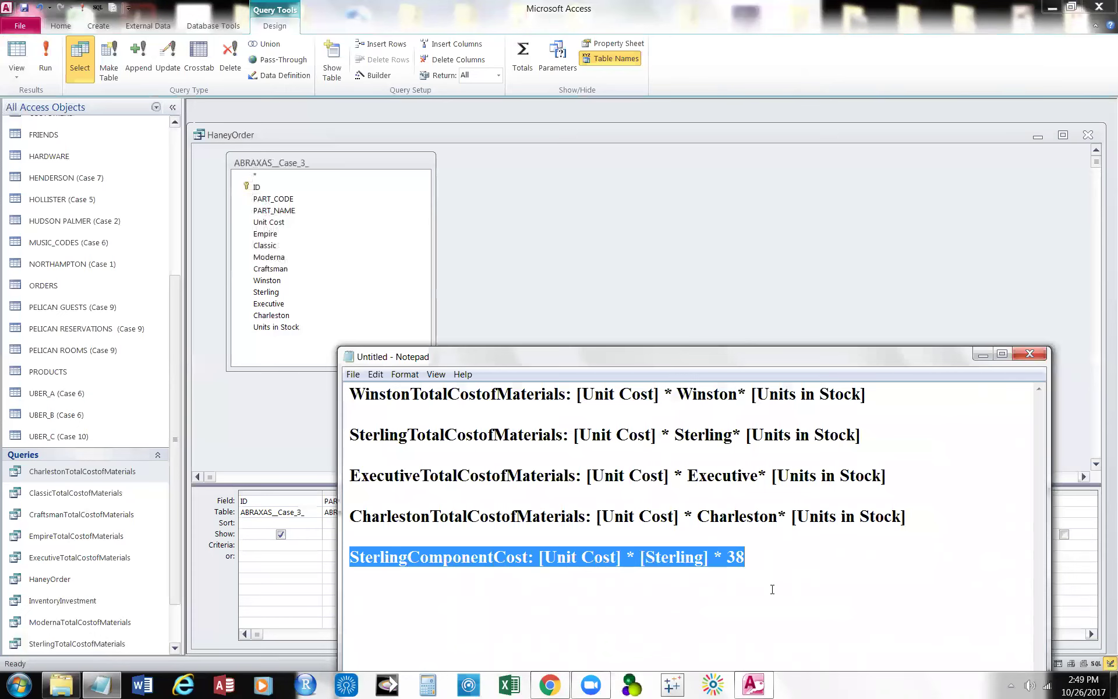
{"action": "left_click", "coordinate": [982, 354]}
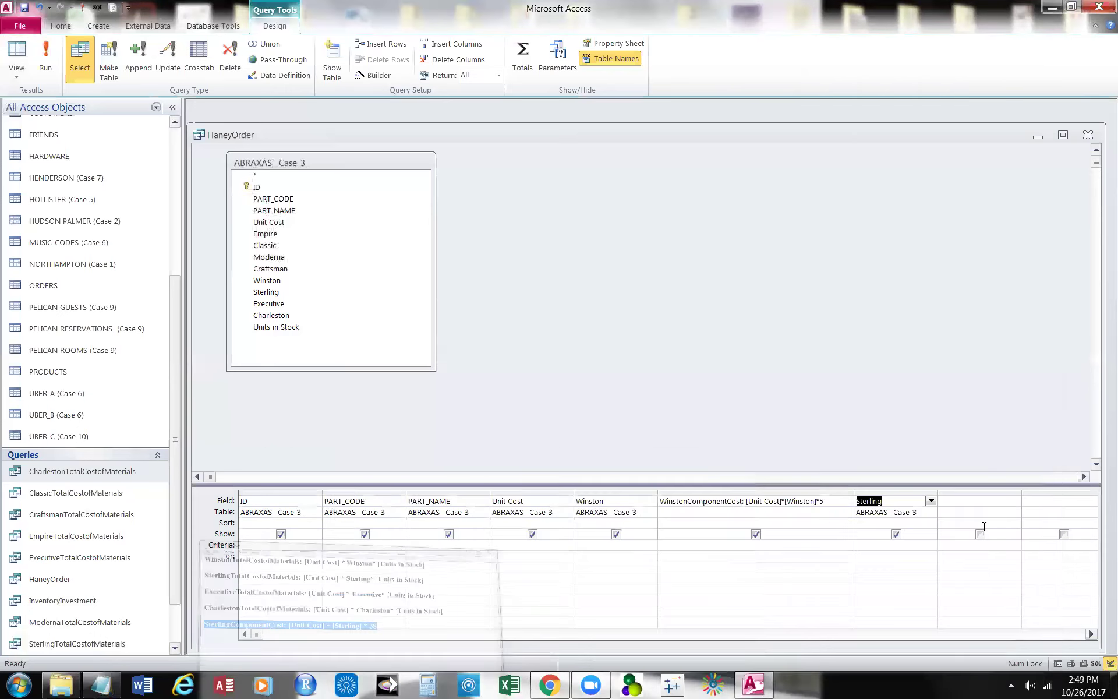
{"action": "left_click", "coordinate": [962, 500]}
{"action": "key", "text": "ctrl+v"}
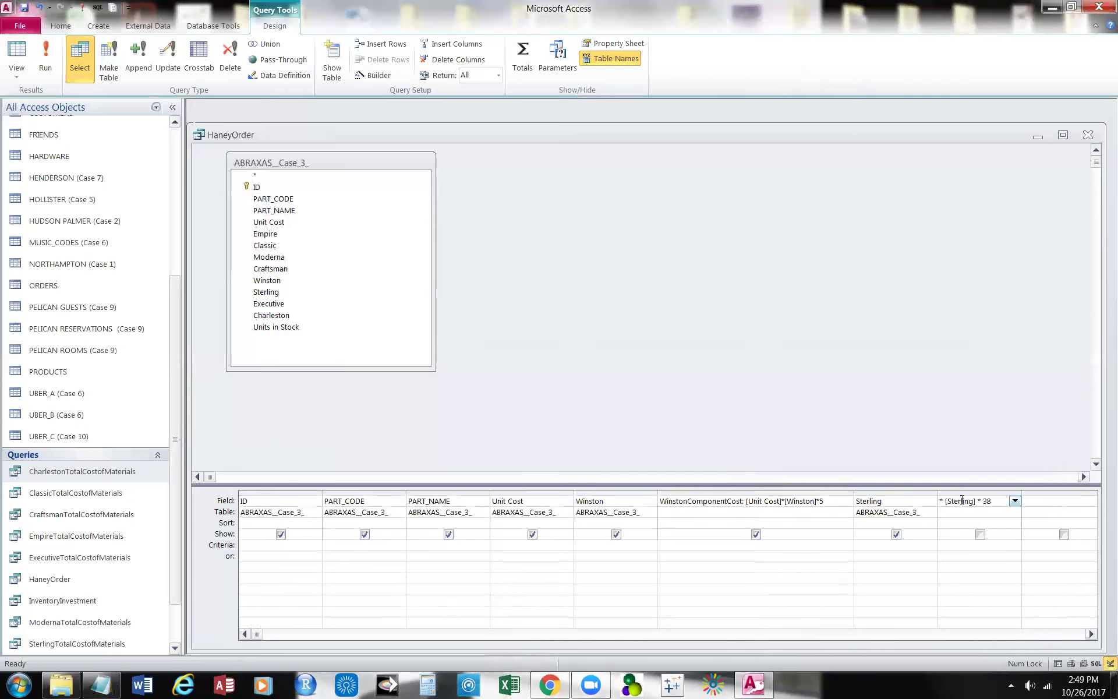
{"action": "left_click", "coordinate": [17, 52]}
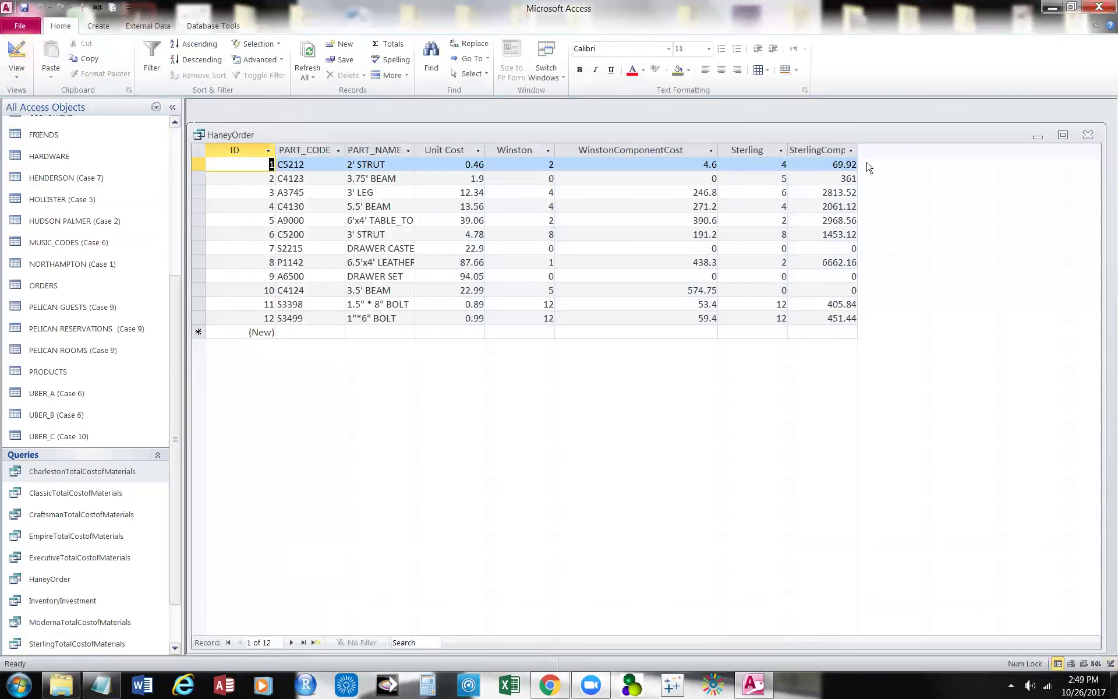
{"action": "left_click_drag", "start_coordinate": [857, 150], "coordinate": [919, 156]}
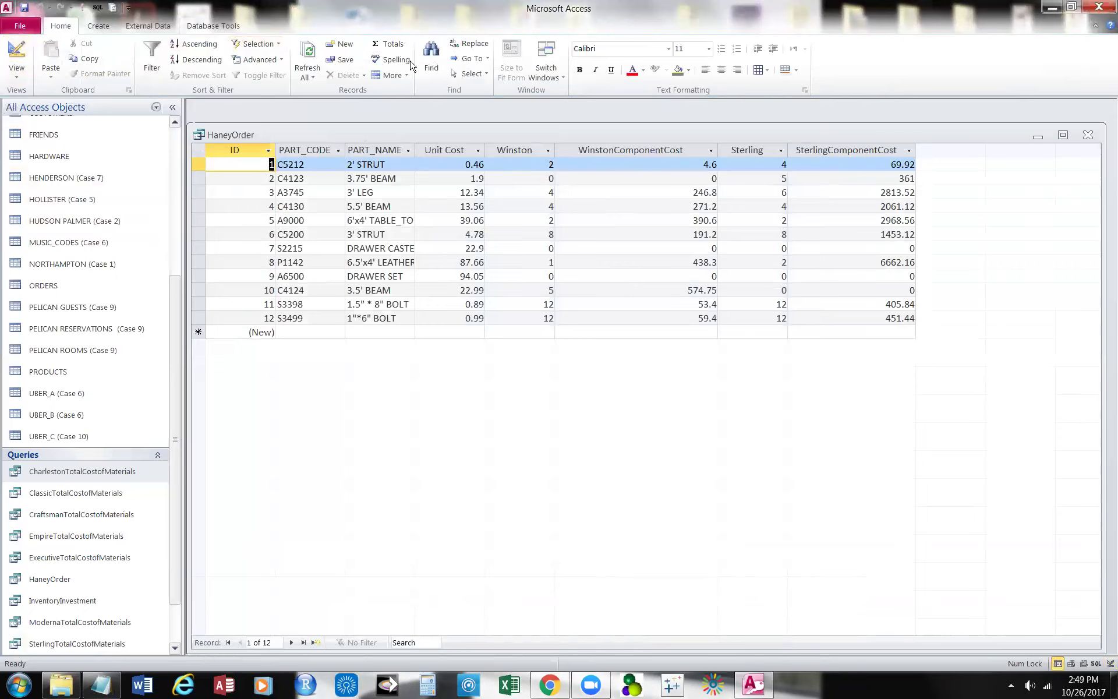
Add a Total row to the datasheet and set it to Sum for WinstonComponentCost and SterlingComponentCost.
{"action": "left_click", "coordinate": [656, 332]}
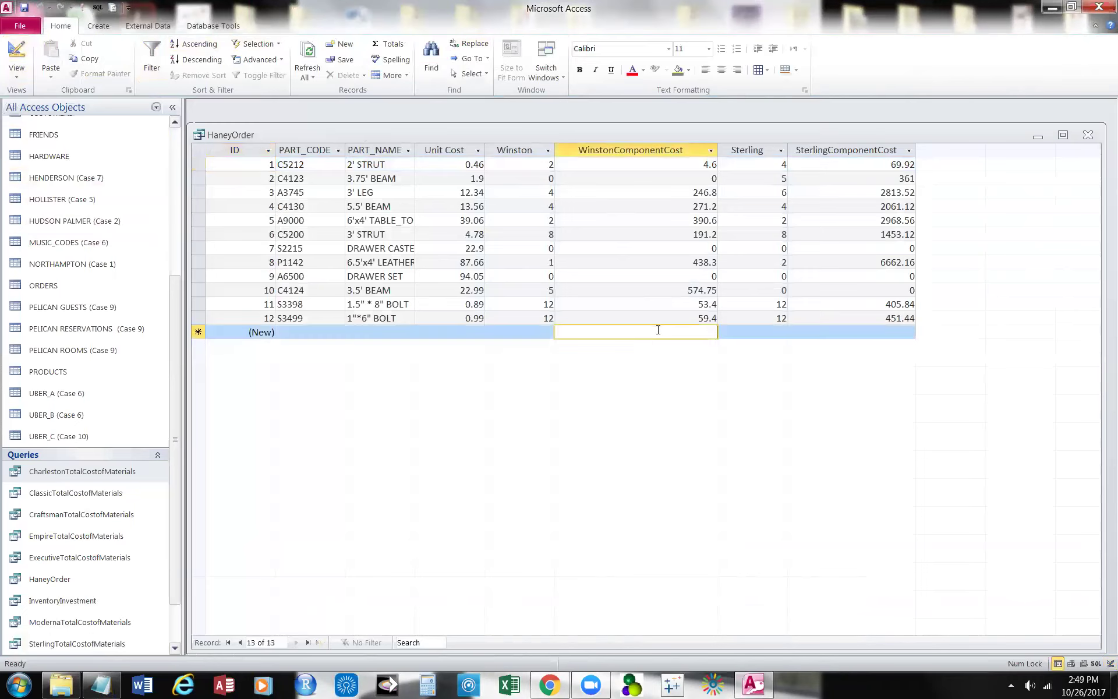
{"action": "left_click", "coordinate": [382, 45]}
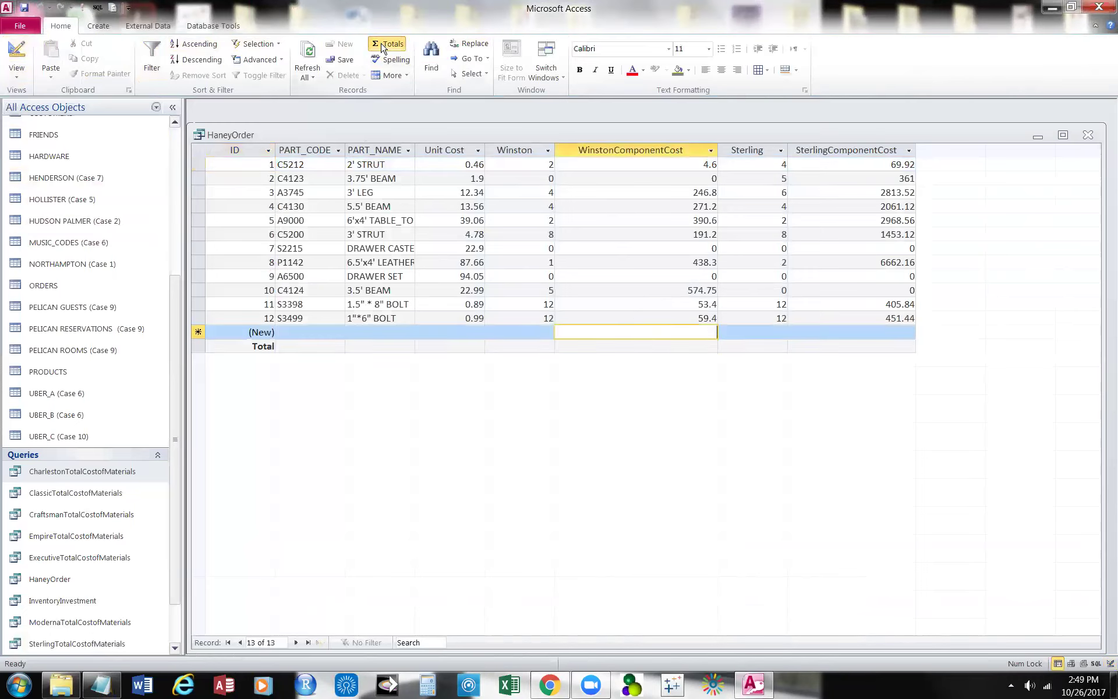
{"action": "left_click", "coordinate": [562, 347]}
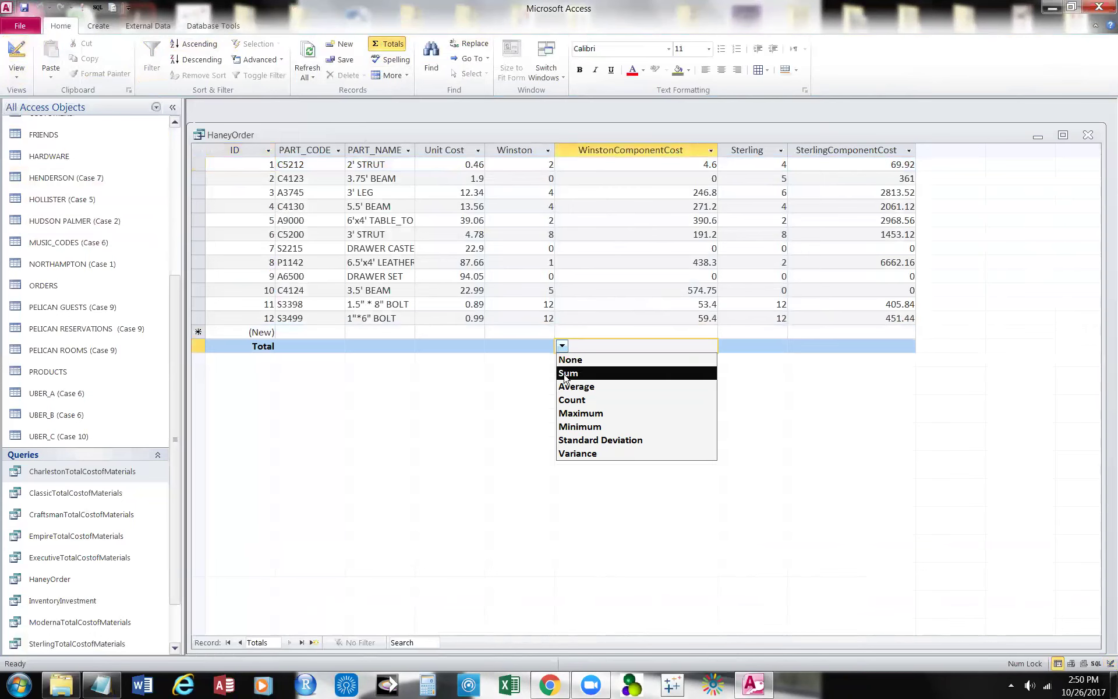
{"action": "left_click", "coordinate": [563, 374]}
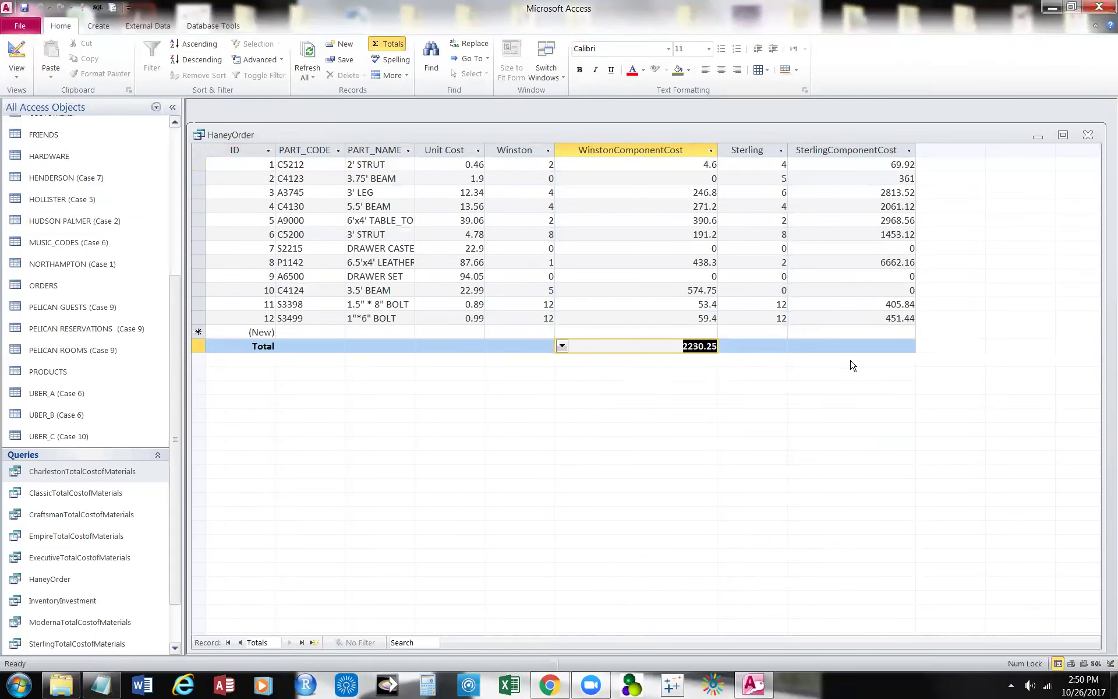
{"action": "left_click", "coordinate": [807, 346]}
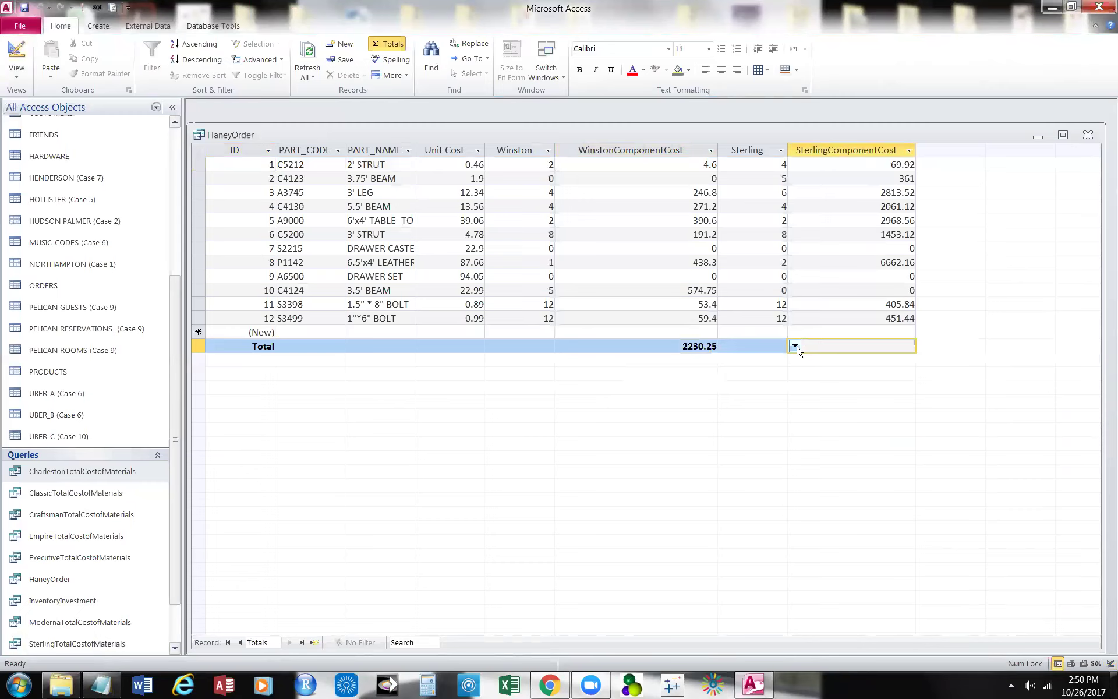
{"action": "left_click", "coordinate": [795, 346]}
{"action": "left_click", "coordinate": [799, 379]}
Close the HaneyOrder query and save its design changes.
{"action": "left_click_drag", "start_coordinate": [512, 134], "coordinate": [445, 179]}
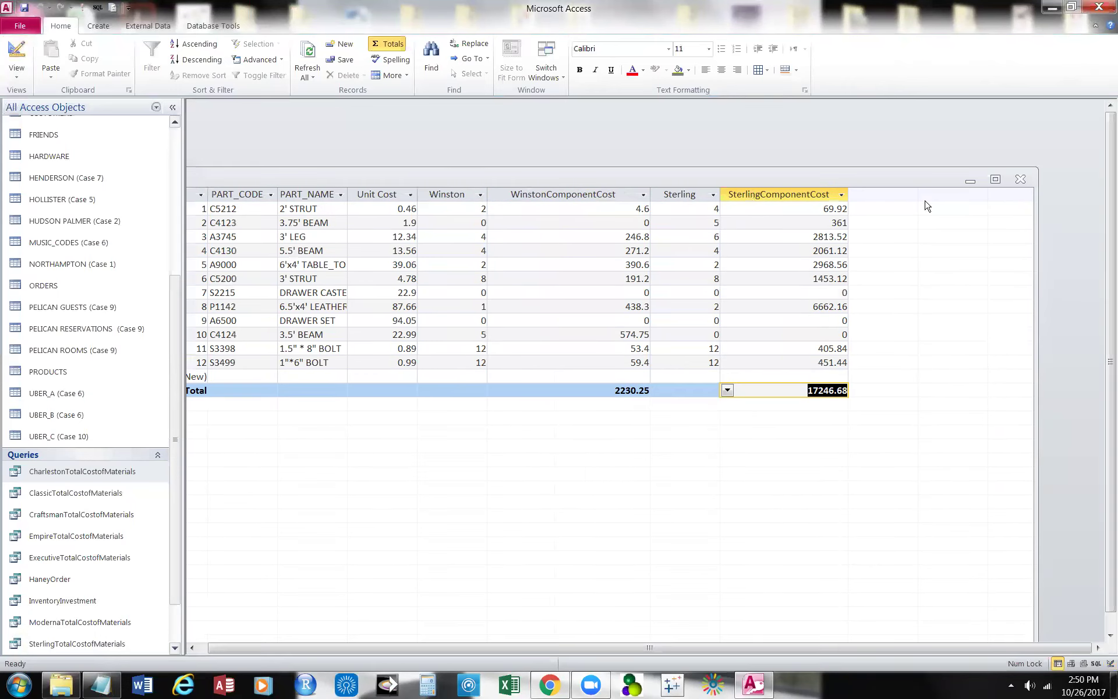
{"action": "left_click", "coordinate": [1020, 178]}
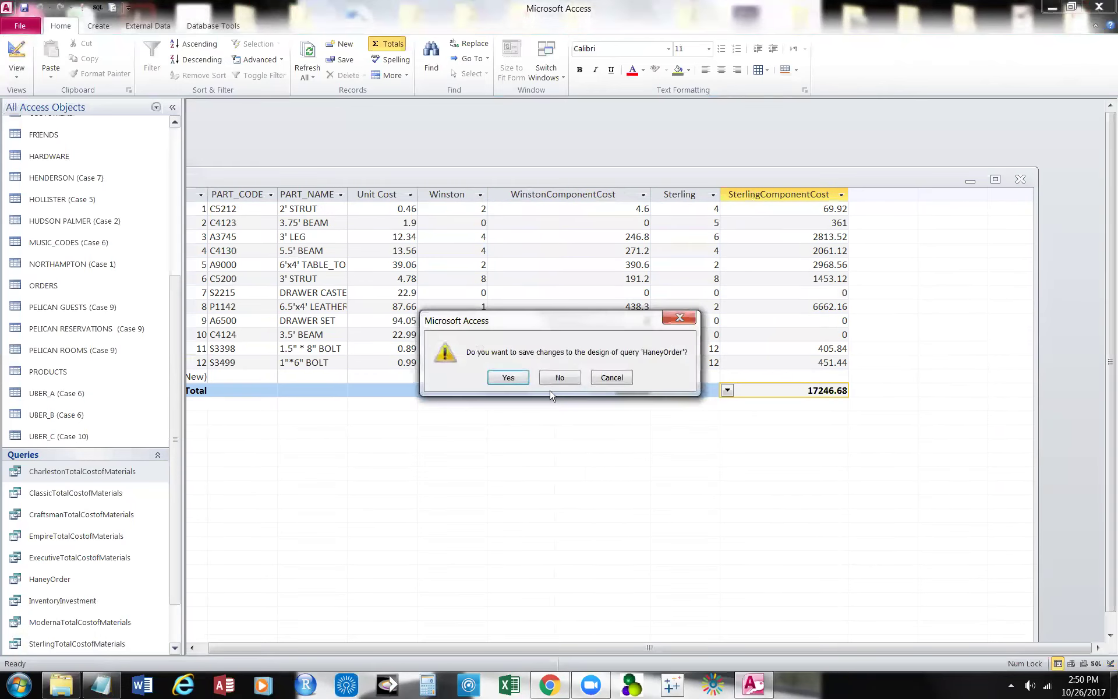
{"action": "left_click", "coordinate": [508, 377]}
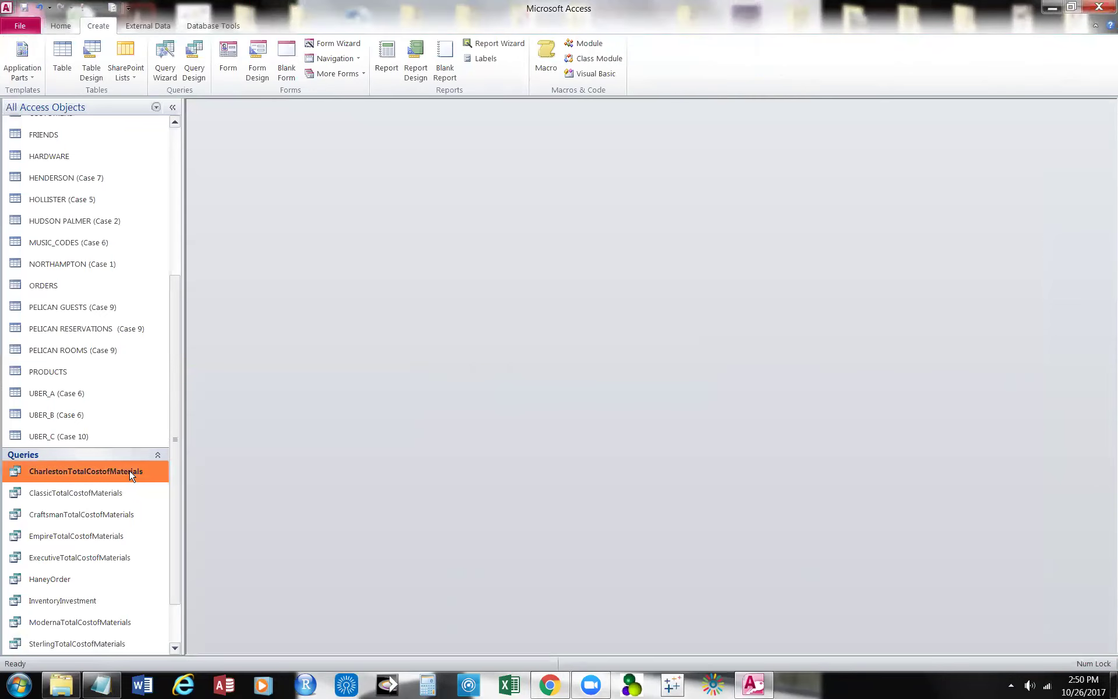
Reopen HaneyOrder, examine its datasheet and SQL statement, and close it.
{"action": "scroll", "coordinate": [151, 536], "scroll_direction": "down", "scroll_amount": 3}
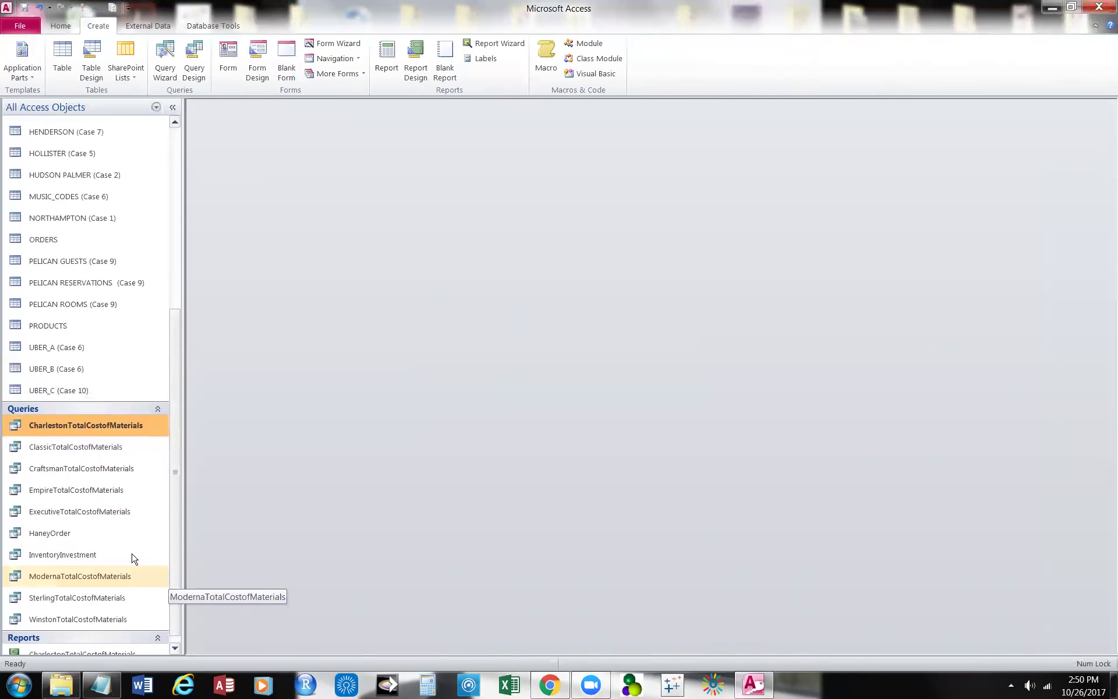
{"action": "right_click", "coordinate": [68, 533]}
{"action": "left_click", "coordinate": [127, 345]}
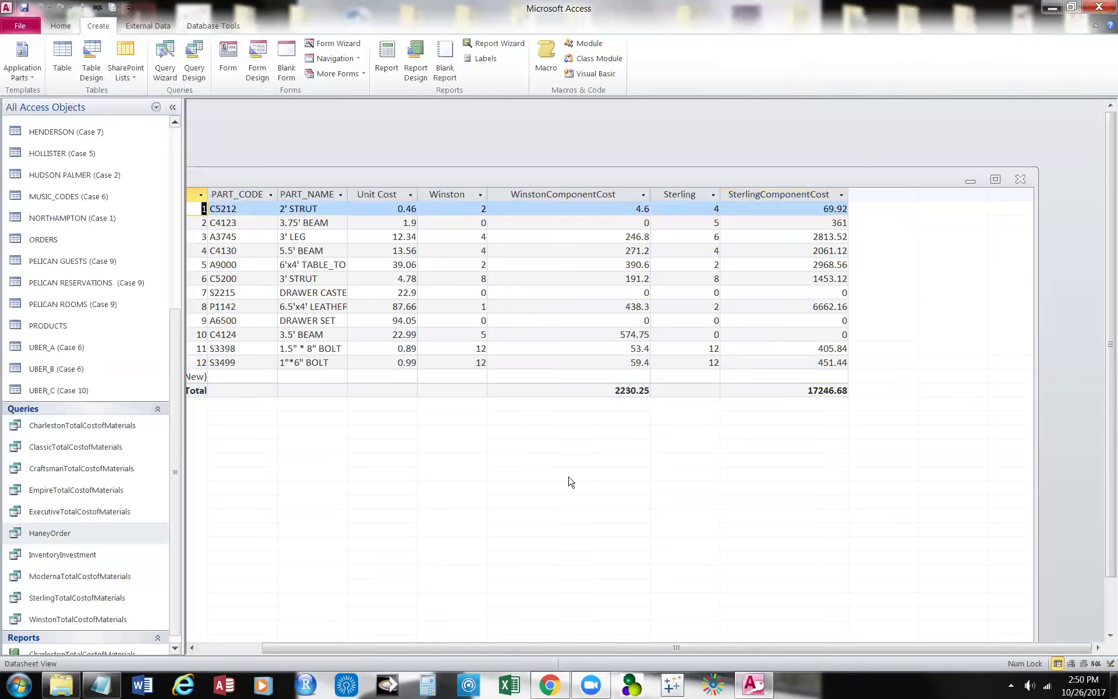
{"action": "right_click", "coordinate": [277, 182]}
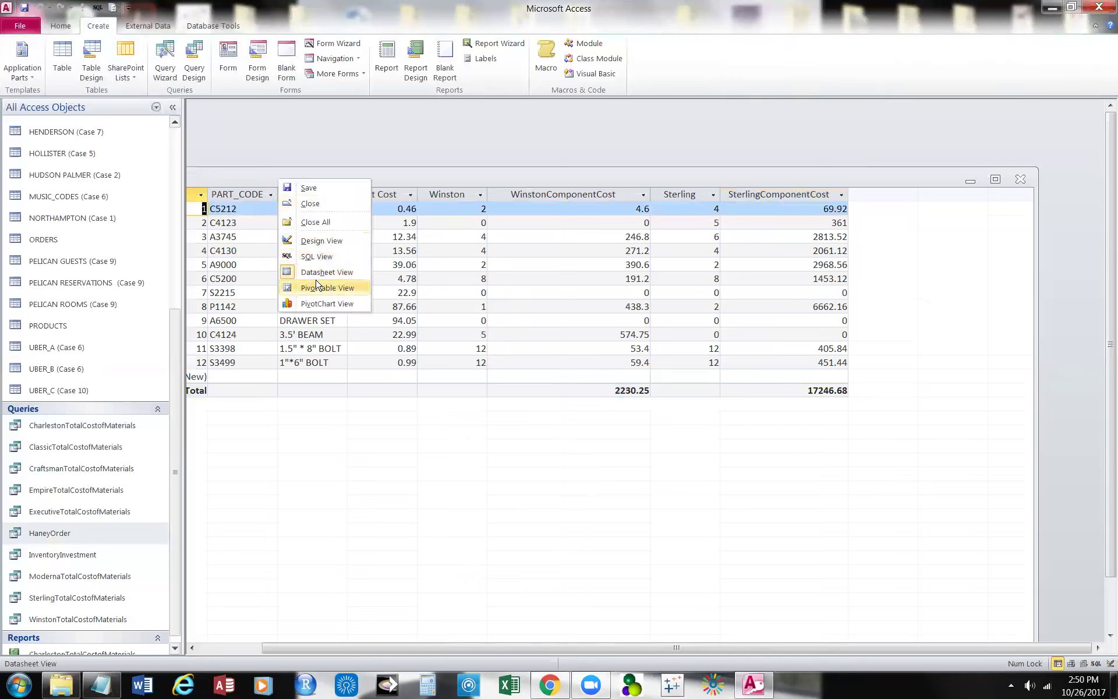
{"action": "left_click", "coordinate": [325, 260]}
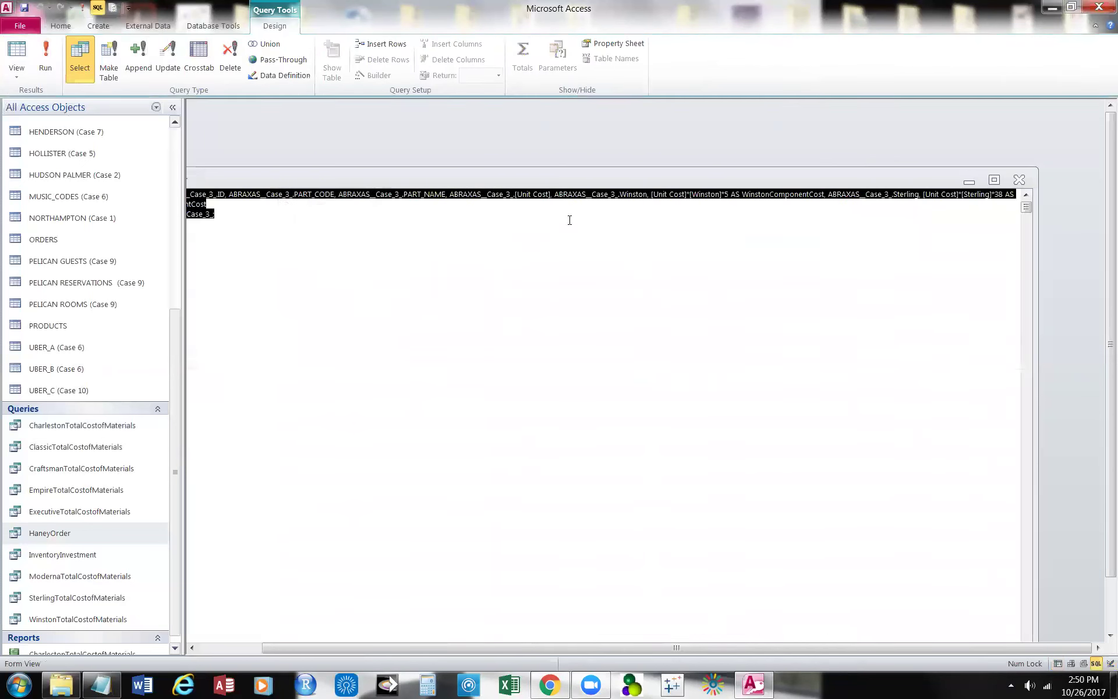
{"action": "left_click", "coordinate": [1019, 179]}
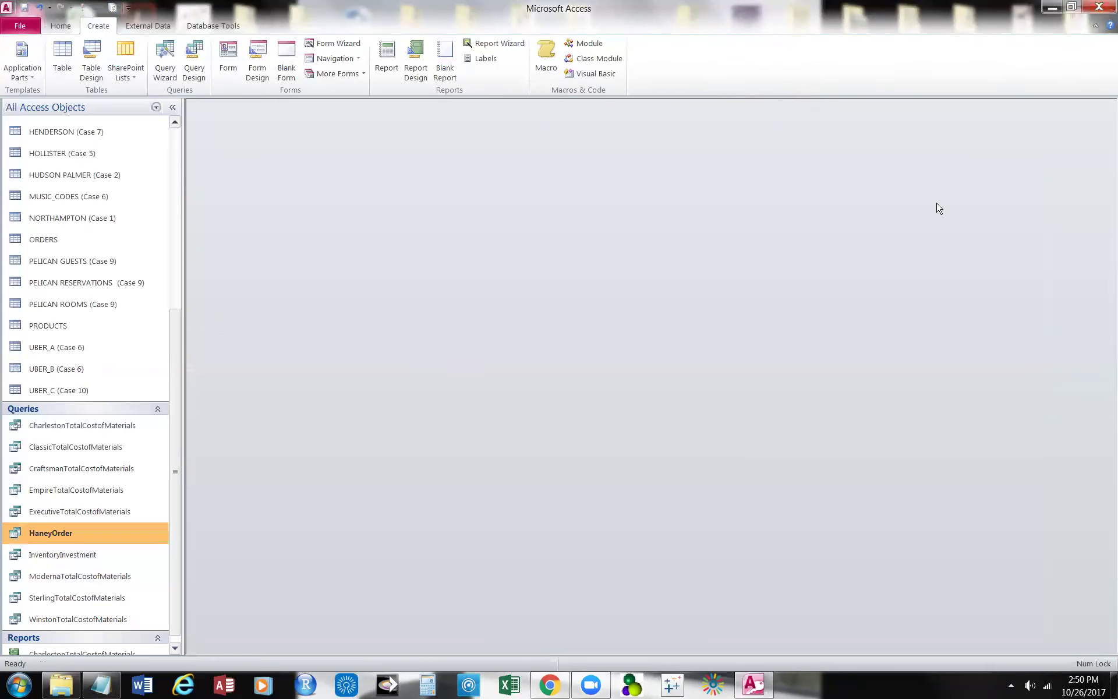
Open HaneyOrder in Design view and rename the WinstonComponentCost field as TotalWinstonComponentCosts.
{"action": "right_click", "coordinate": [91, 536]}
{"action": "left_click", "coordinate": [156, 364]}
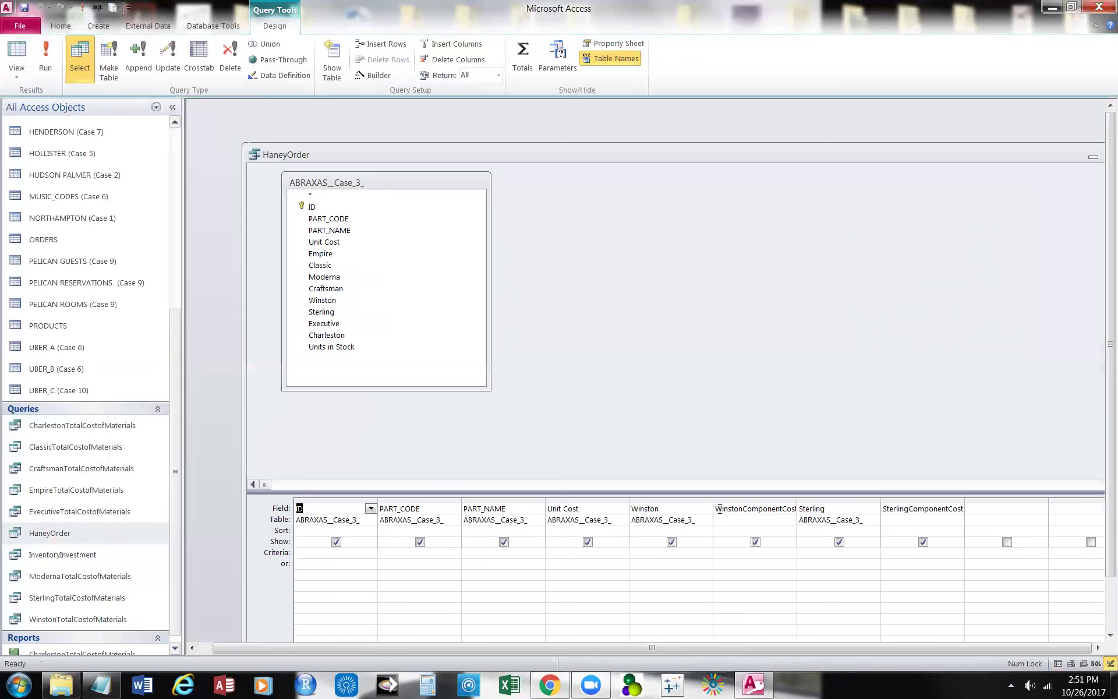
{"action": "left_click", "coordinate": [757, 509]}
{"action": "left_click_drag", "start_coordinate": [797, 499], "coordinate": [998, 505]}
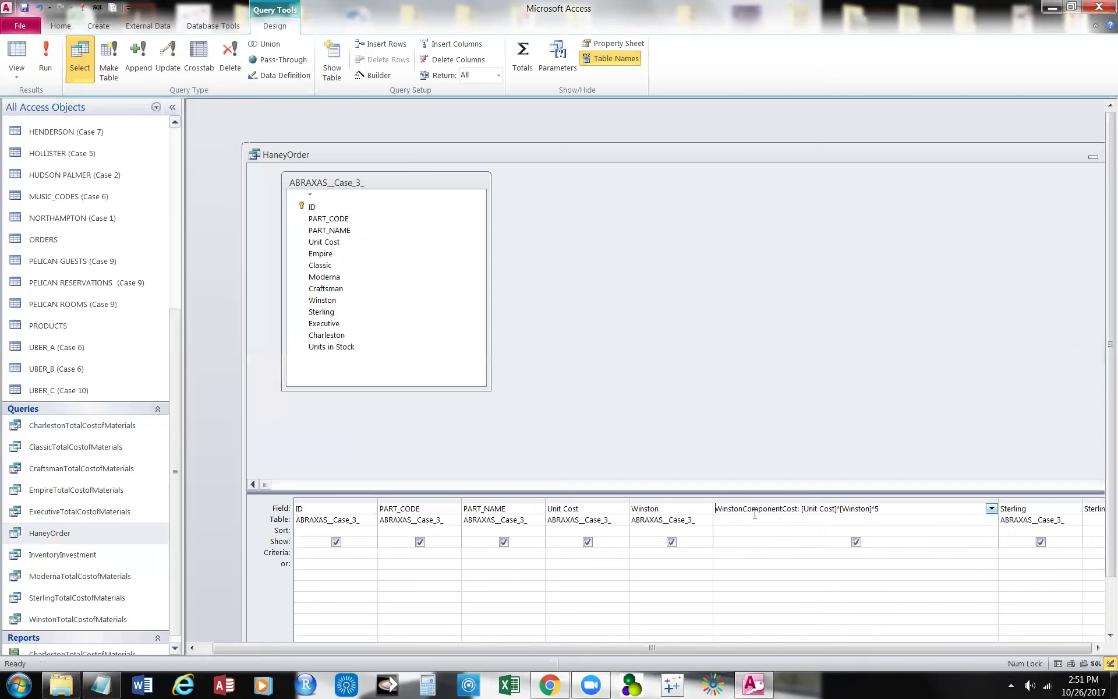
{"action": "left_click", "coordinate": [716, 508]}
{"action": "type", "text": "Total"}
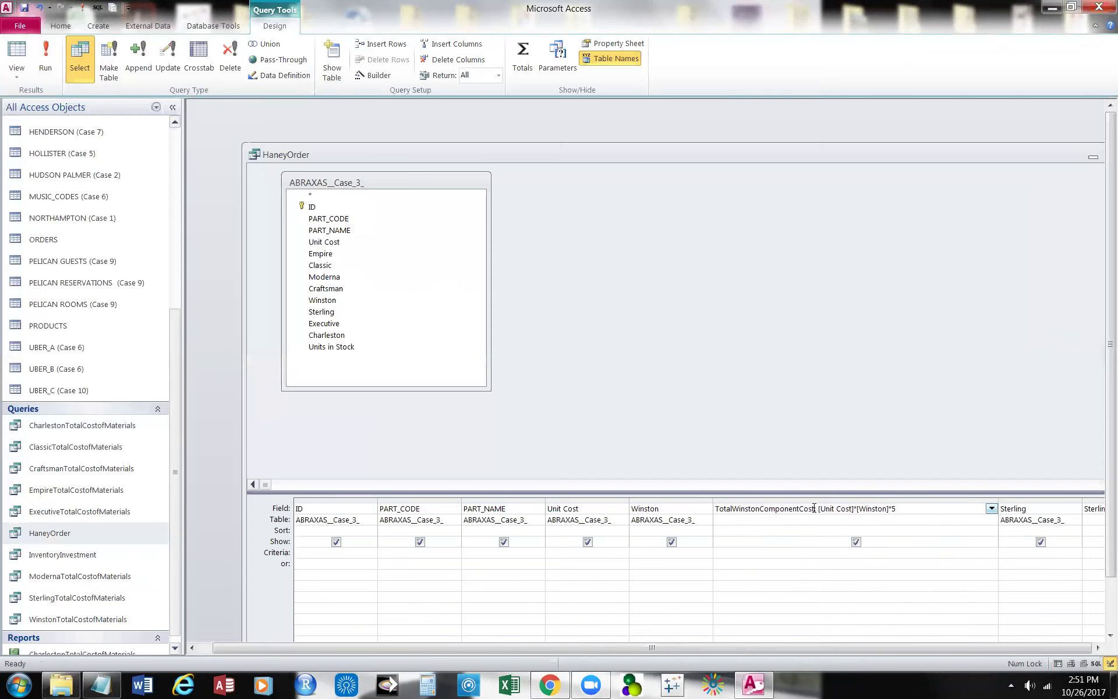
{"action": "type", "text": "s"}
Rename the SterlingComponentCost field as TotalSterlingComponentCosts and show the query in Datasheet view.
{"action": "left_click", "coordinate": [1098, 648]}
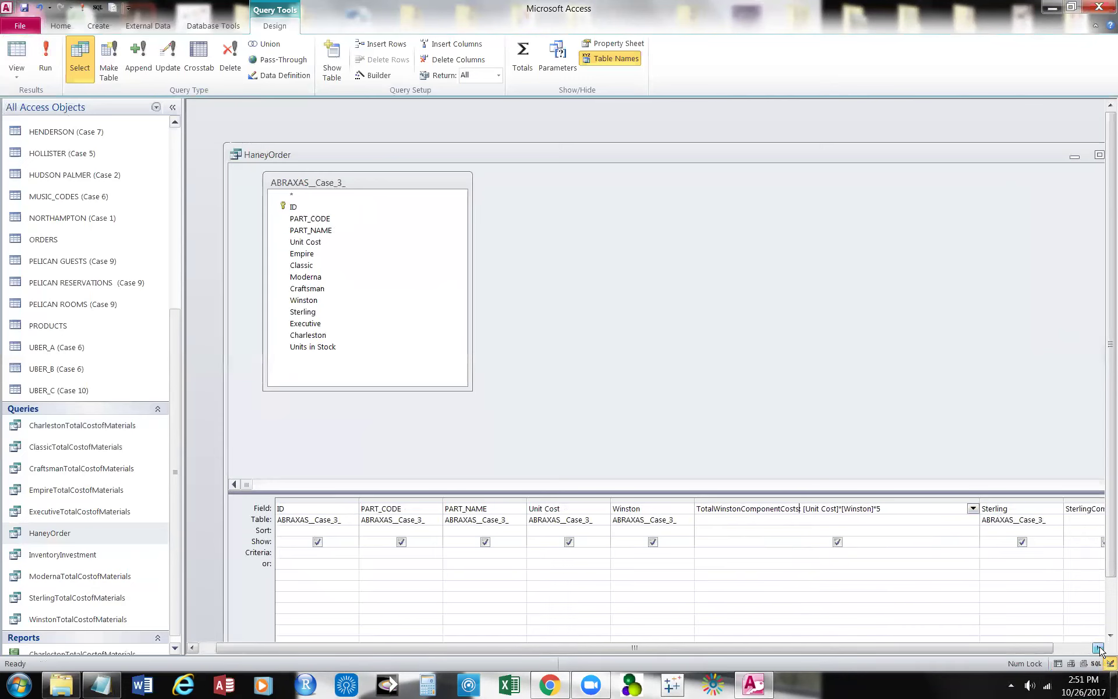
{"action": "left_click", "coordinate": [1098, 648]}
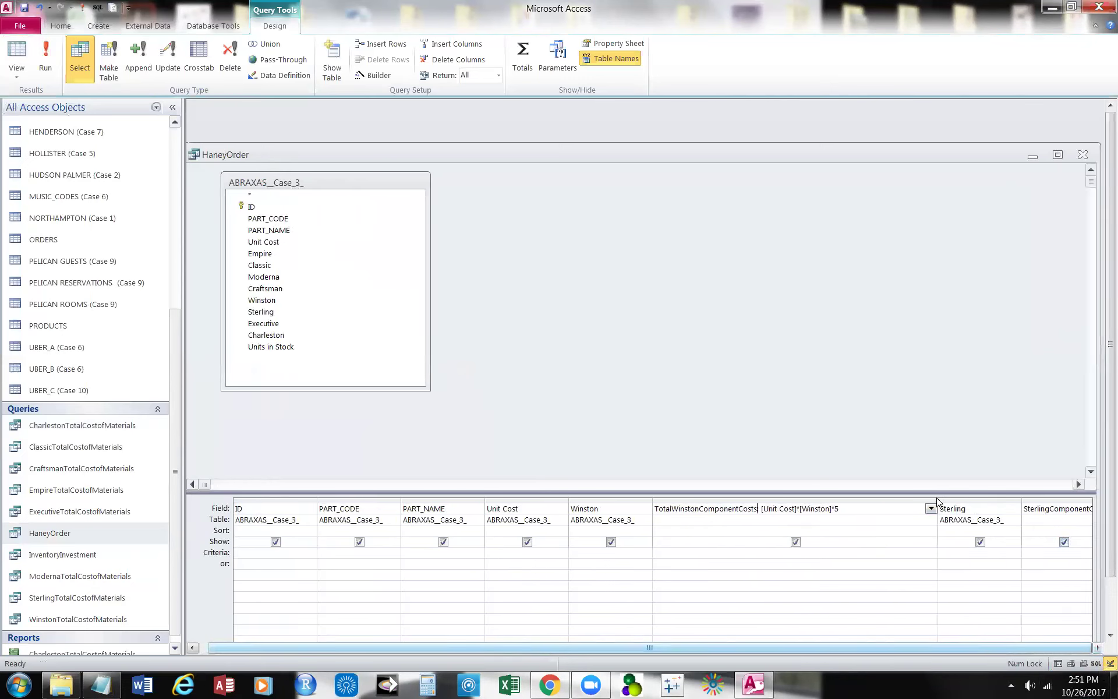
{"action": "left_click_drag", "start_coordinate": [935, 503], "coordinate": [866, 501]}
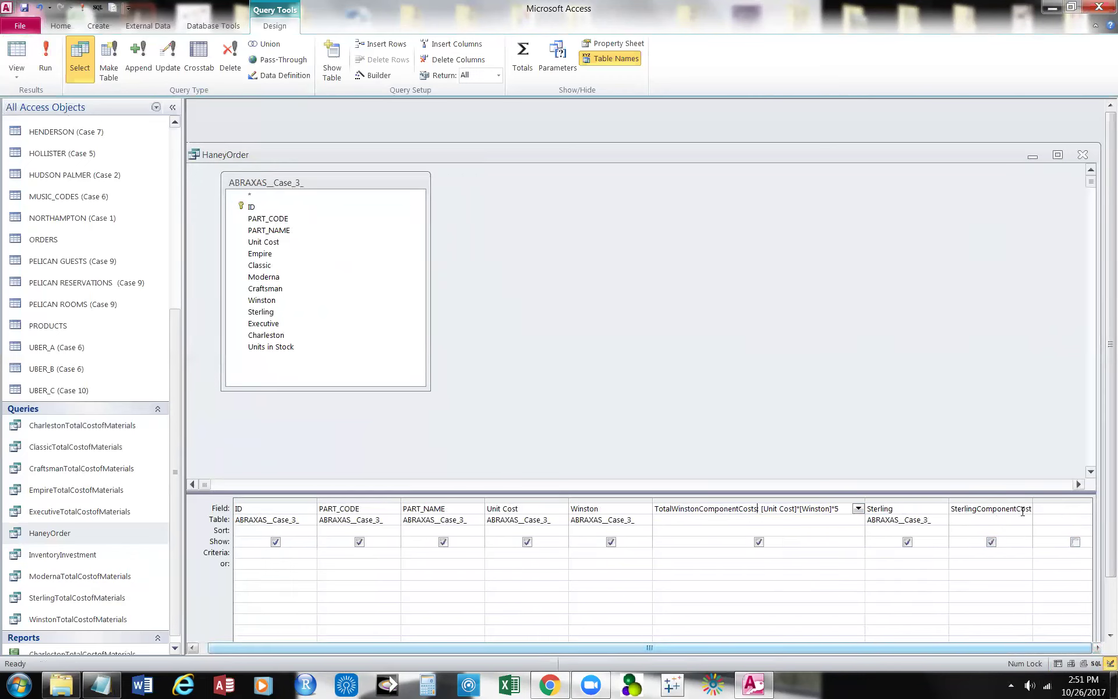
{"action": "left_click", "coordinate": [959, 505]}
{"action": "type", "text": "Total"}
{"action": "left_click_drag", "start_coordinate": [1030, 499], "coordinate": [1086, 499]}
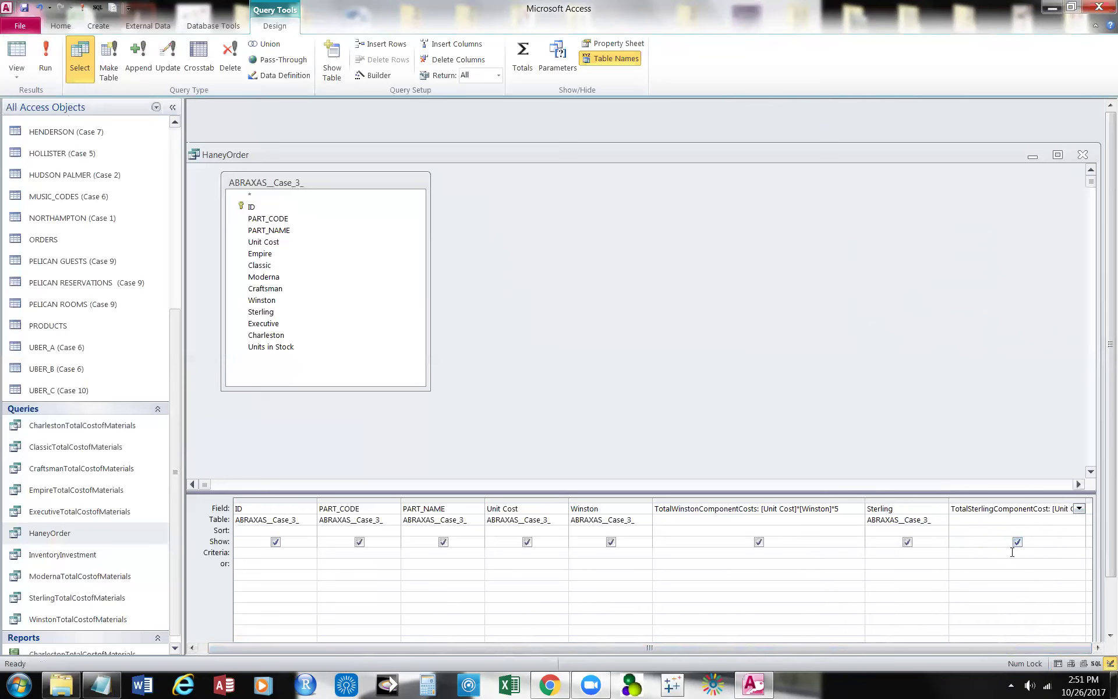
{"action": "type", "text": "s"}
{"action": "left_click", "coordinate": [19, 60]}
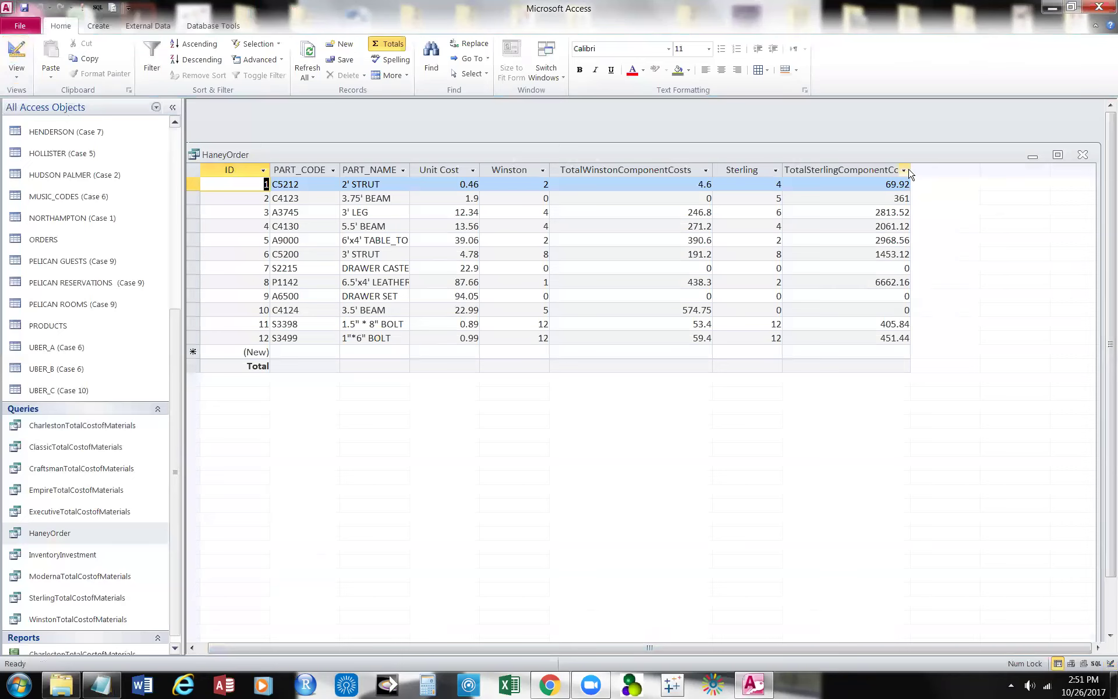
Widen the TotalSterlingComponentCosts column and set the Total row to Sum for both the Winston and Sterling component cost columns.
{"action": "left_click_drag", "start_coordinate": [912, 170], "coordinate": [1015, 188]}
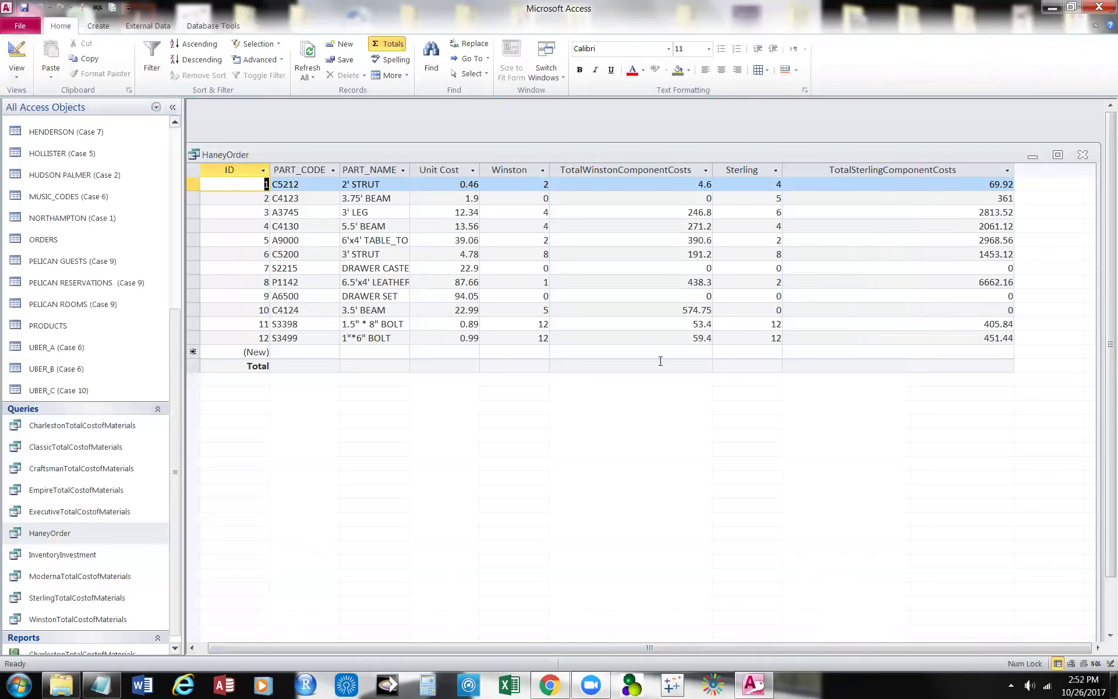
{"action": "left_click", "coordinate": [565, 365]}
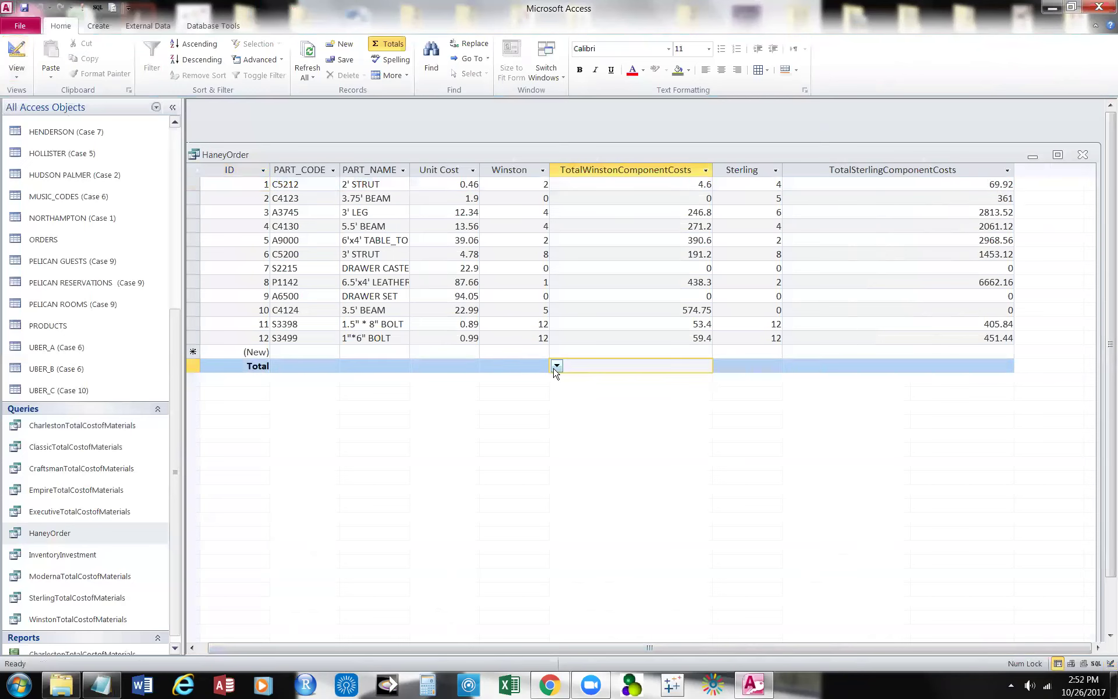
{"action": "left_click", "coordinate": [556, 366]}
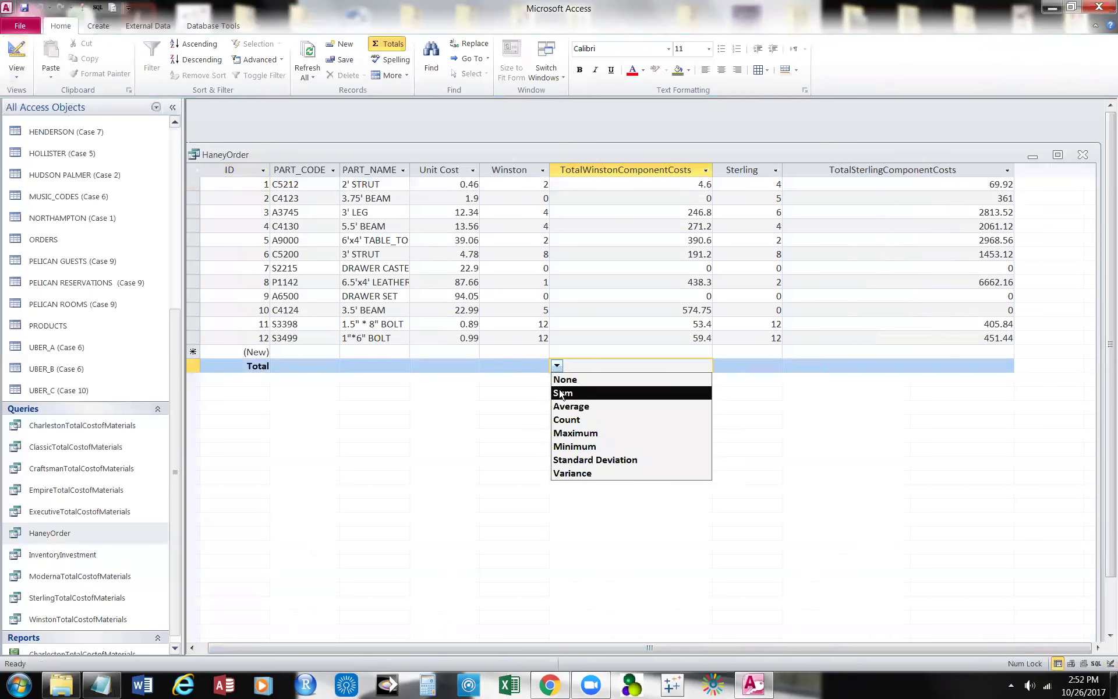
{"action": "left_click", "coordinate": [562, 394]}
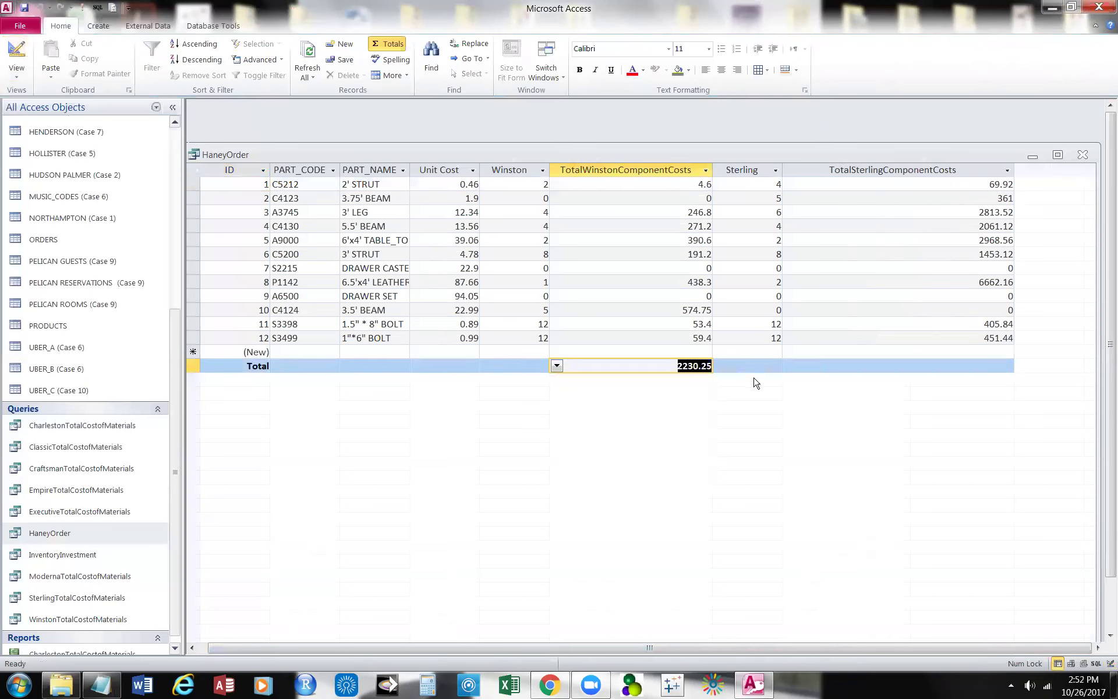
{"action": "left_click", "coordinate": [975, 364]}
{"action": "left_click", "coordinate": [793, 366]}
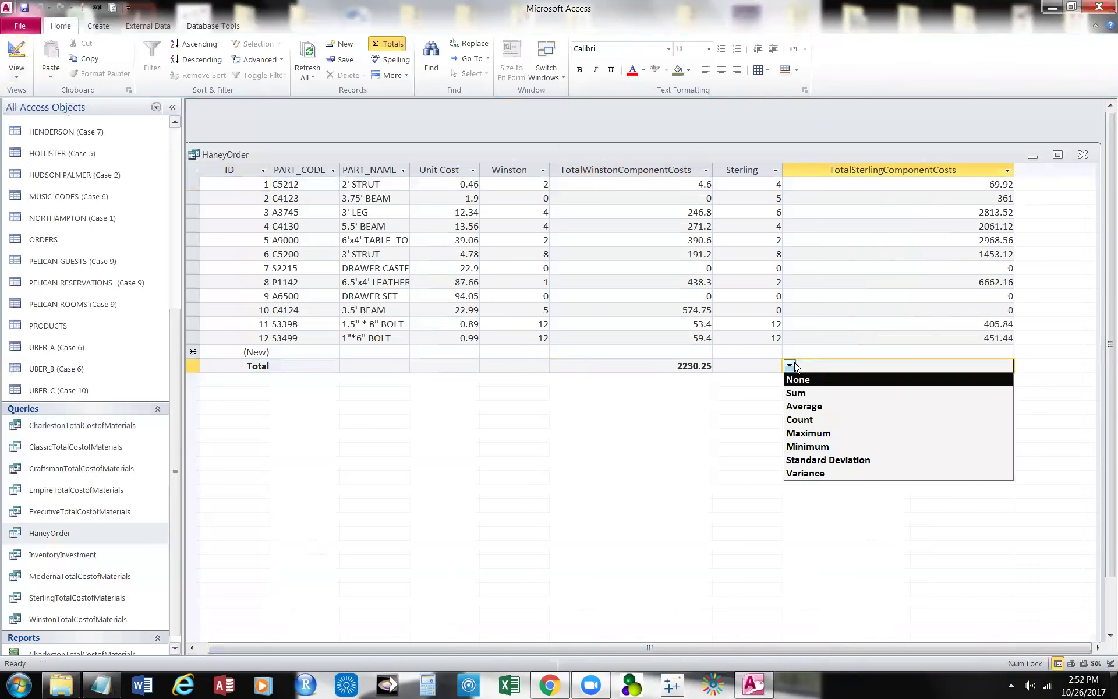
{"action": "left_click", "coordinate": [796, 393]}
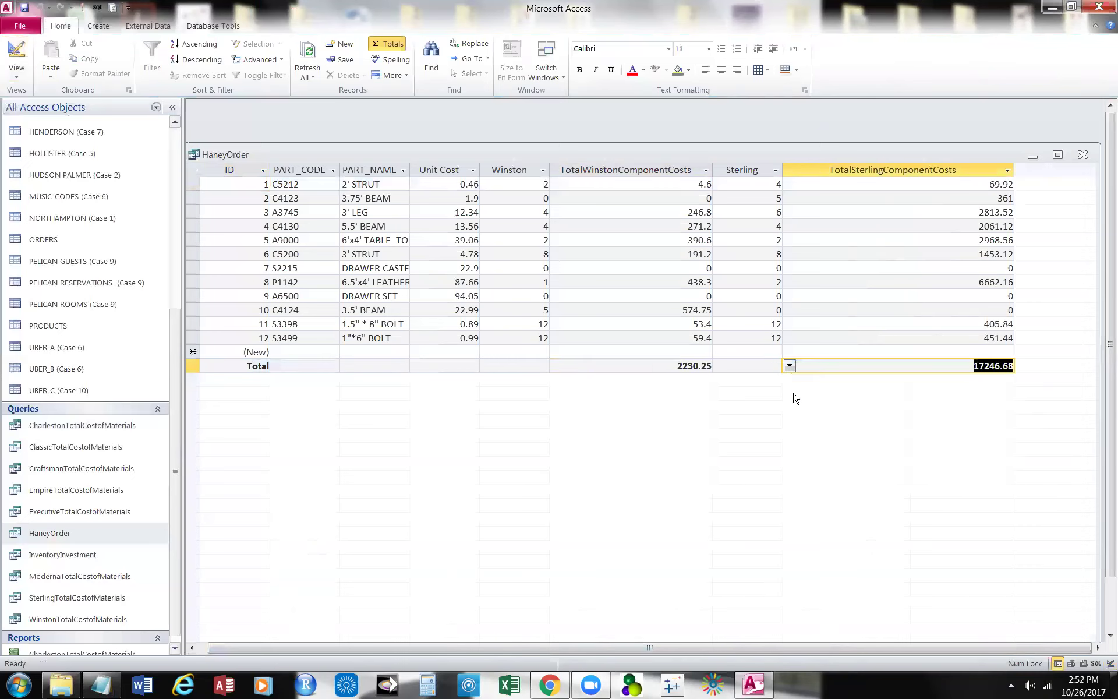
Set the Total row of Unit Cost to Average, and close HaneyOrder with its changes saved.
{"action": "left_click", "coordinate": [417, 365]}
{"action": "left_click", "coordinate": [415, 365]}
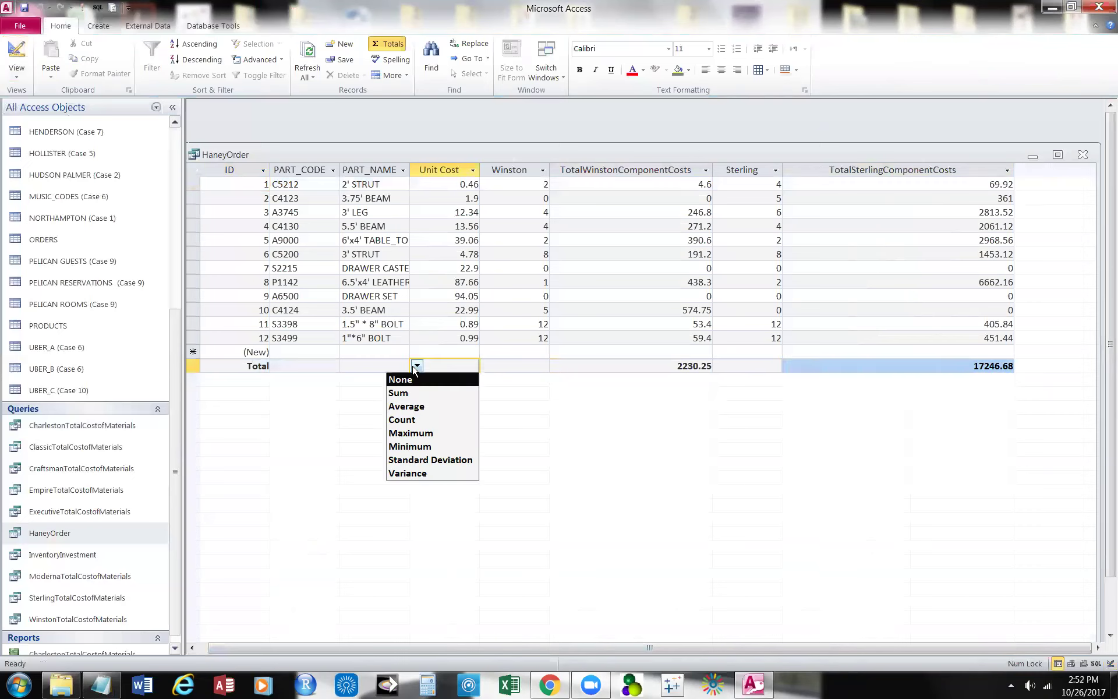
{"action": "left_click", "coordinate": [408, 408]}
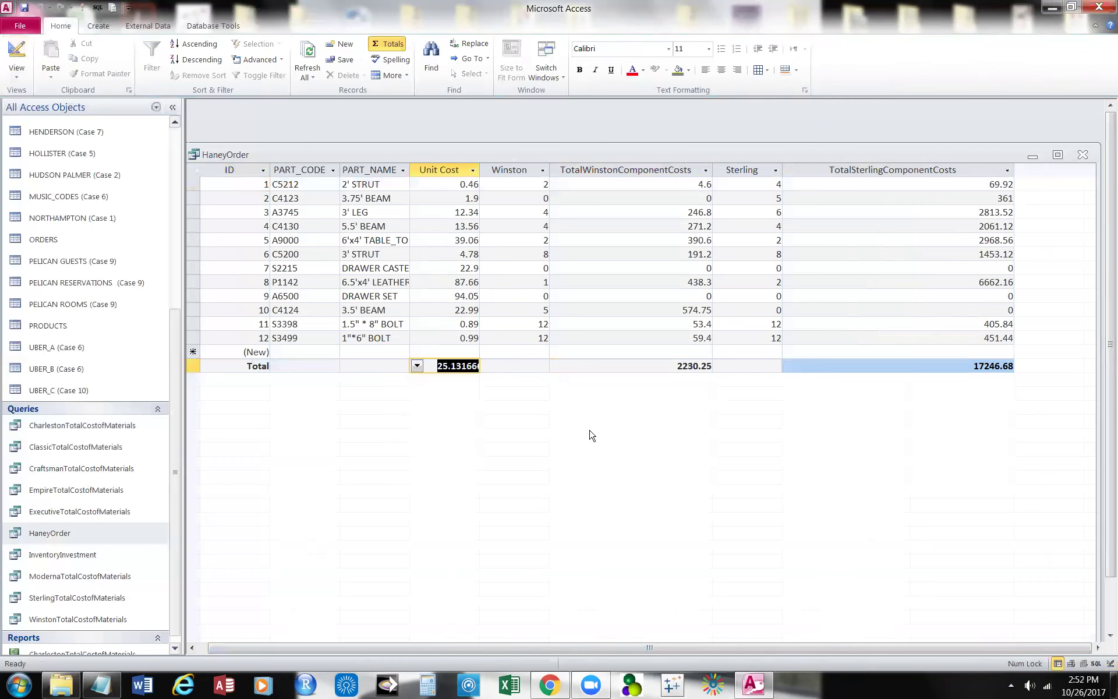
{"action": "left_click", "coordinate": [1084, 155]}
{"action": "left_click", "coordinate": [517, 378]}
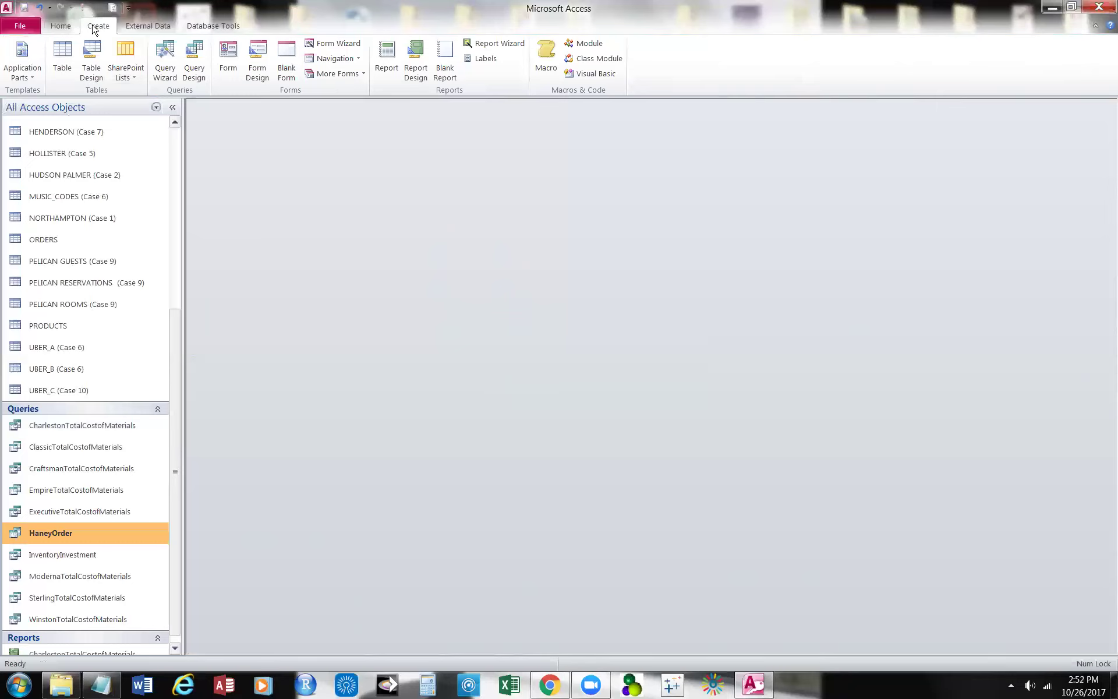
Create a new query in Design view from the ABRAXAS__Case_3_ table and enlarge its field list to show all fields.
{"action": "left_click", "coordinate": [192, 55]}
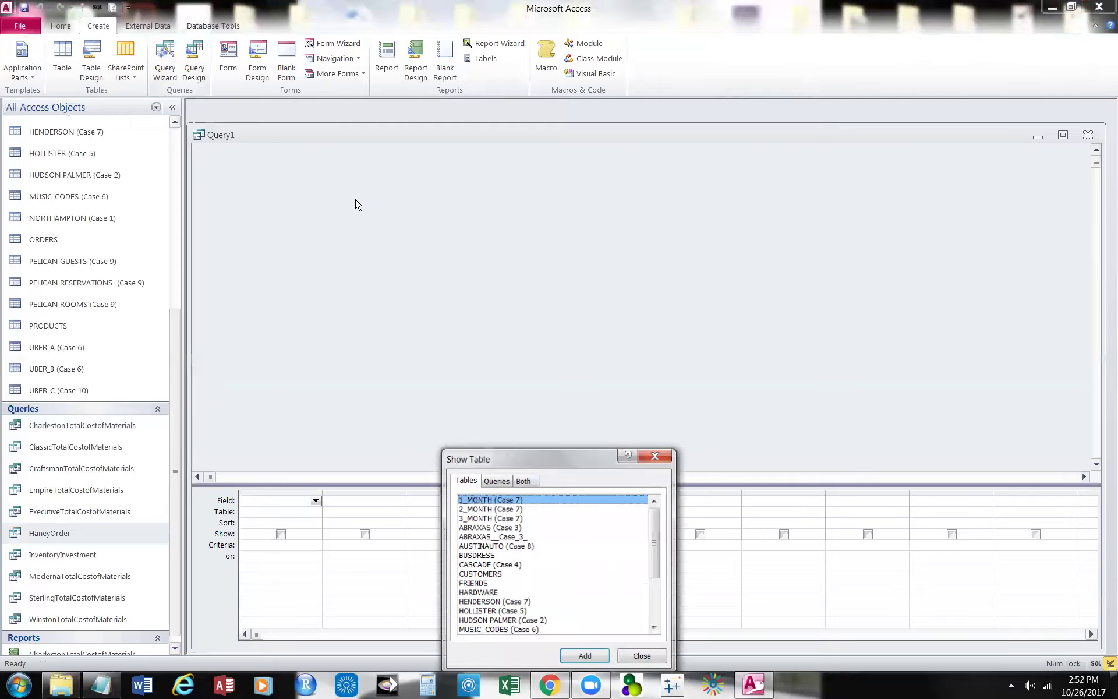
{"action": "left_click", "coordinate": [512, 537]}
{"action": "left_click", "coordinate": [586, 656]}
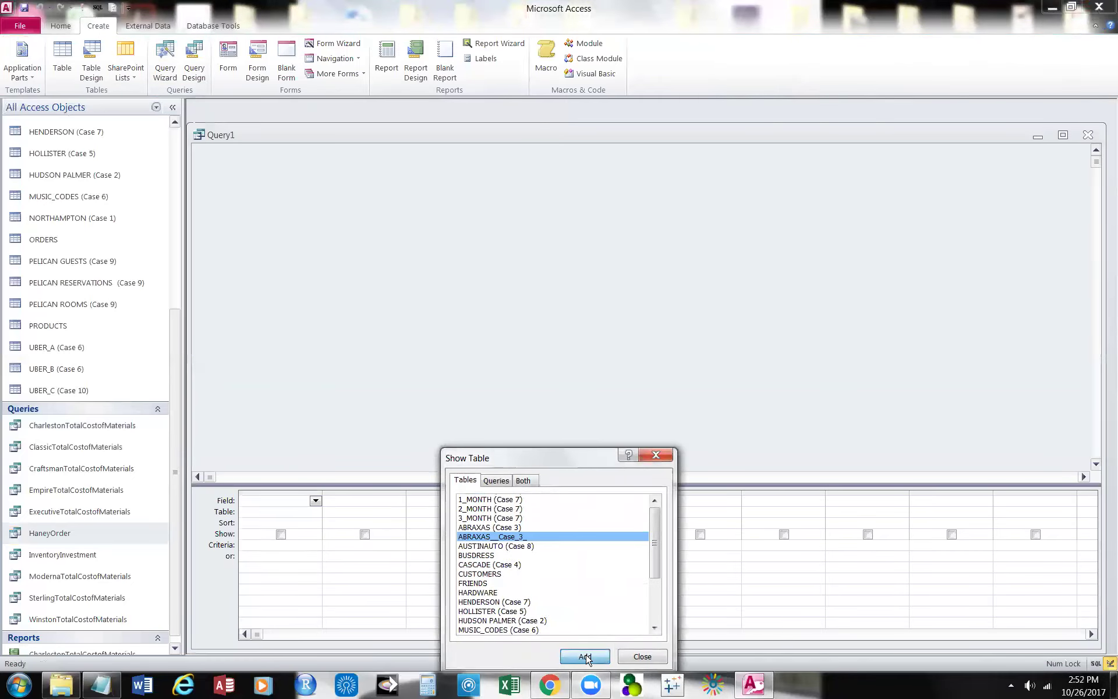
{"action": "left_click", "coordinate": [643, 656]}
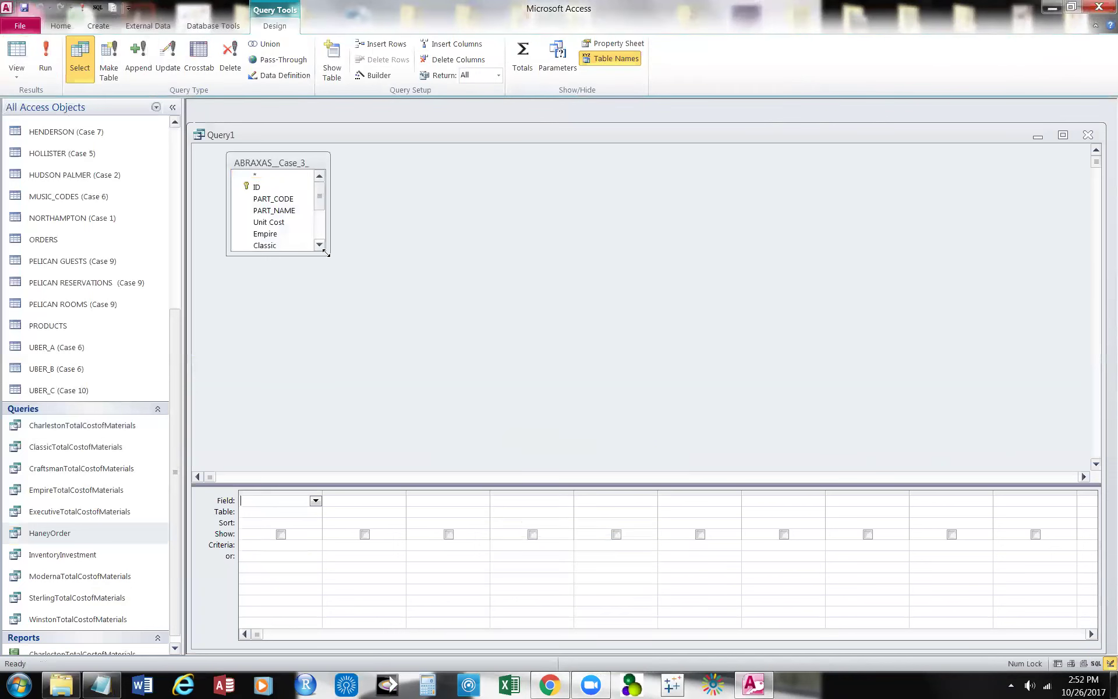
{"action": "left_click_drag", "start_coordinate": [326, 253], "coordinate": [505, 347]}
Add the ID, PART_CODE and PART_NAME fields to the query.
{"action": "double_click", "coordinate": [255, 188]}
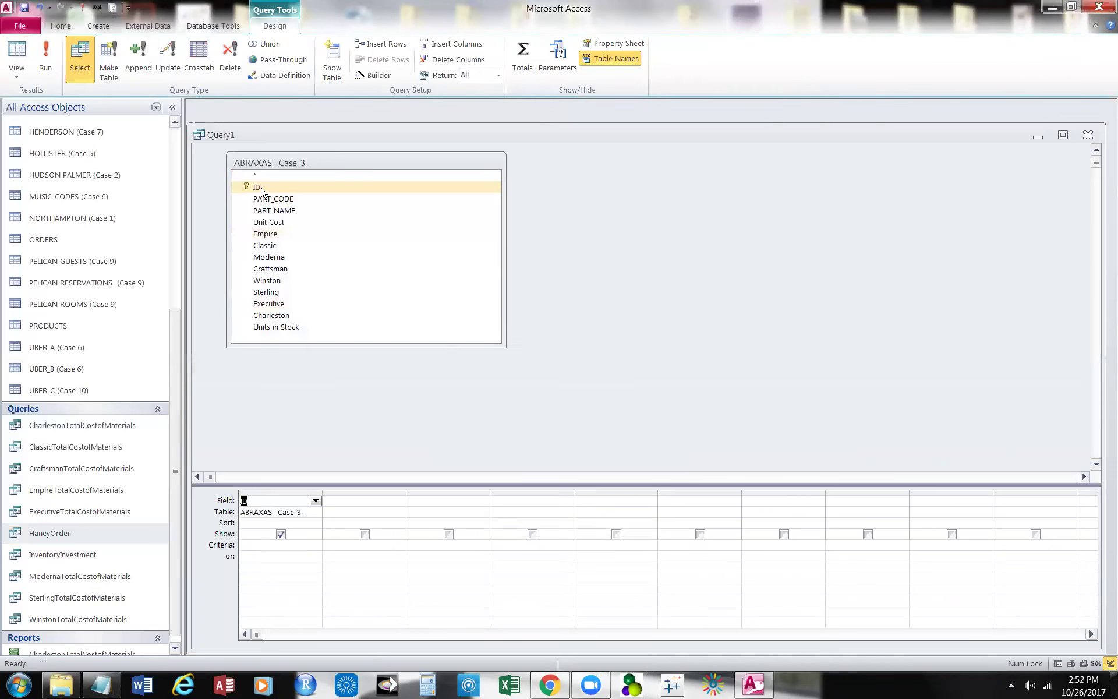
{"action": "double_click", "coordinate": [278, 199]}
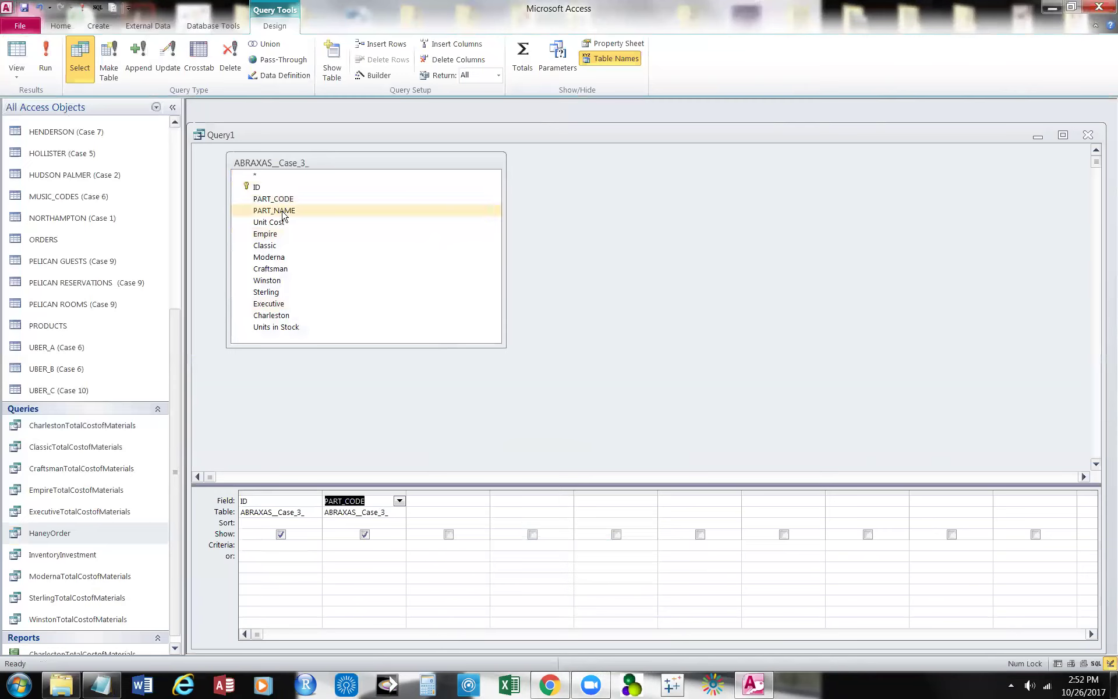
{"action": "double_click", "coordinate": [282, 213]}
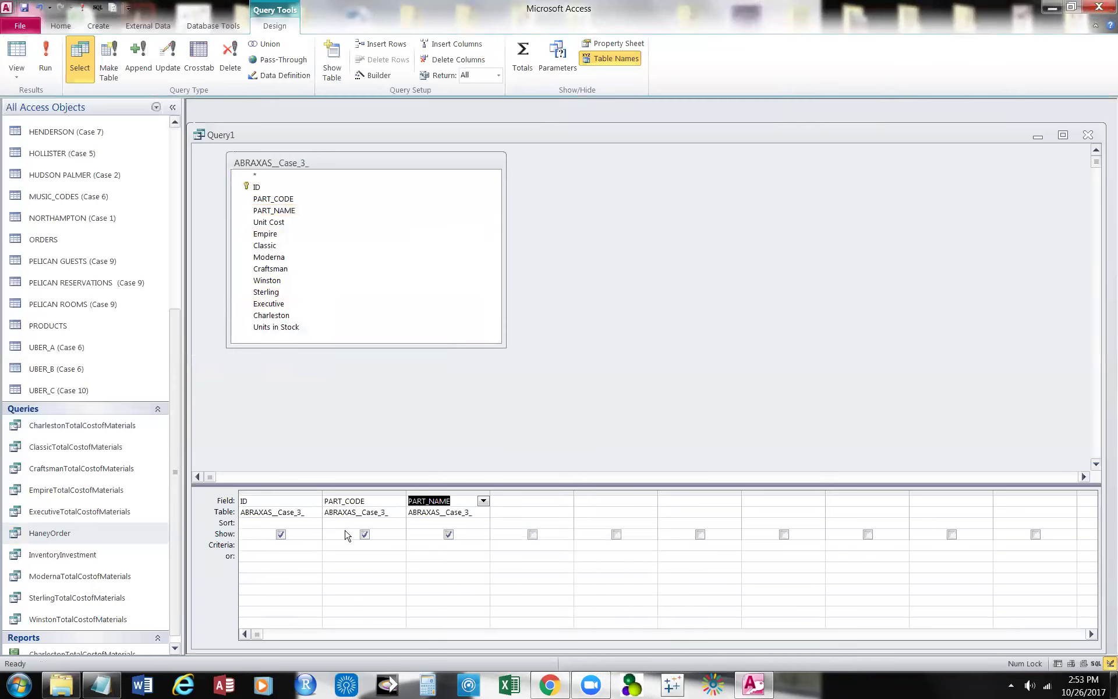
Set the PART_CODE criterion to "*C*" and show the query in Datasheet view.
{"action": "left_click", "coordinate": [347, 549]}
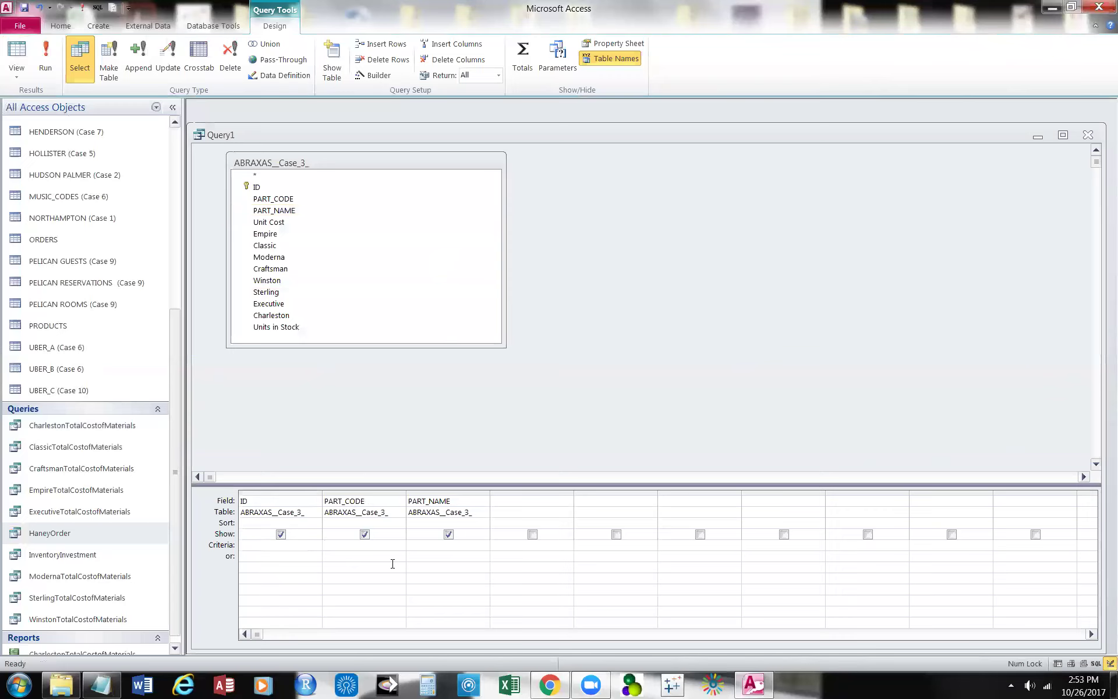
{"action": "type", "text": "\""}
{"action": "type", "text": "C8"}
{"action": "key", "text": "BackSpace"}
{"action": "key", "text": "BackSpace"}
{"action": "key", "text": "BackSpace"}
{"action": "key", "text": "BackSpace"}
{"action": "type", "text": "\"*C#"}
{"action": "key", "text": "BackSpace"}
{"action": "type", "text": "*\""}
{"action": "left_click", "coordinate": [17, 53]}
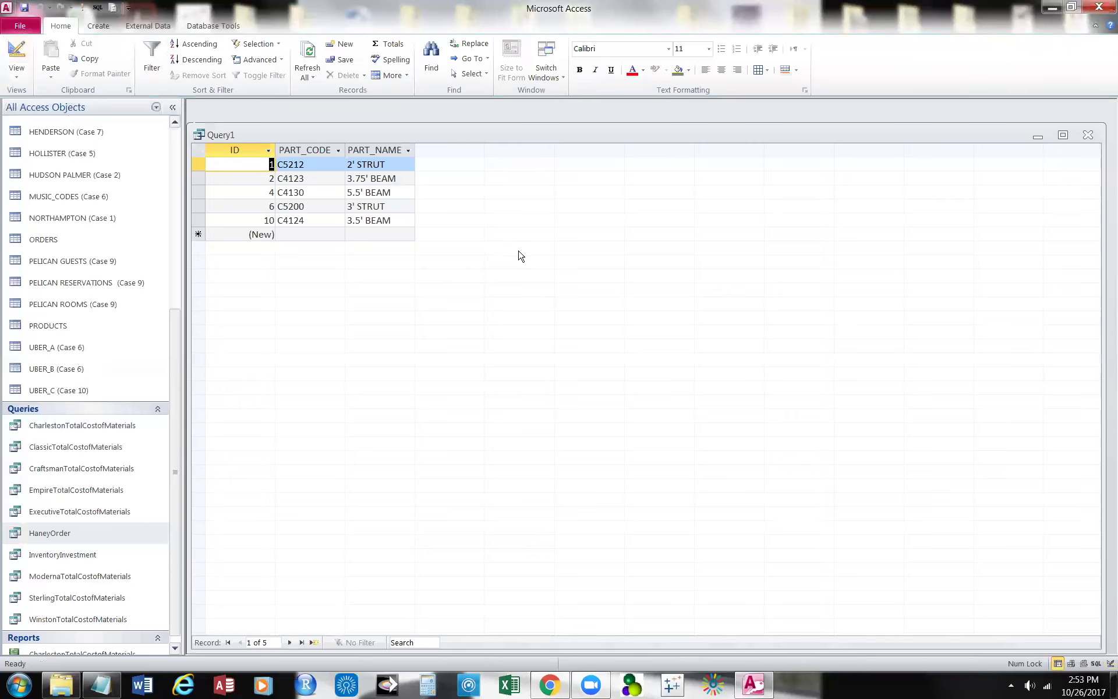
Save the query as ChapinMillingComponents and close it.
{"action": "right_click", "coordinate": [242, 135]}
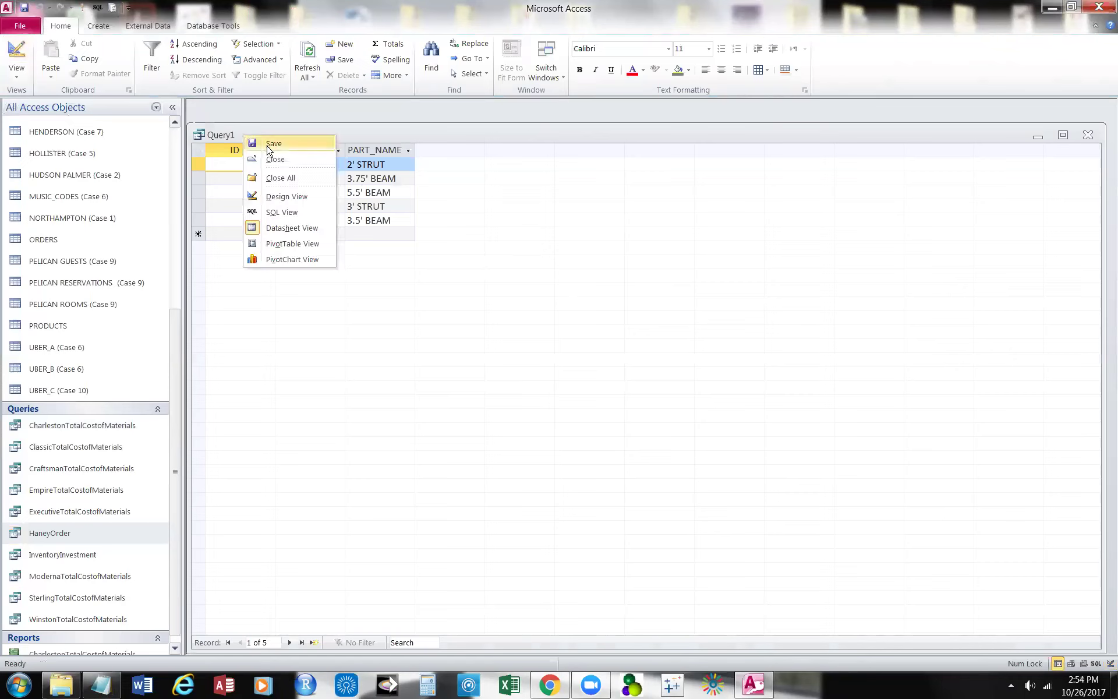
{"action": "left_click", "coordinate": [287, 144]}
{"action": "type", "text": "C"}
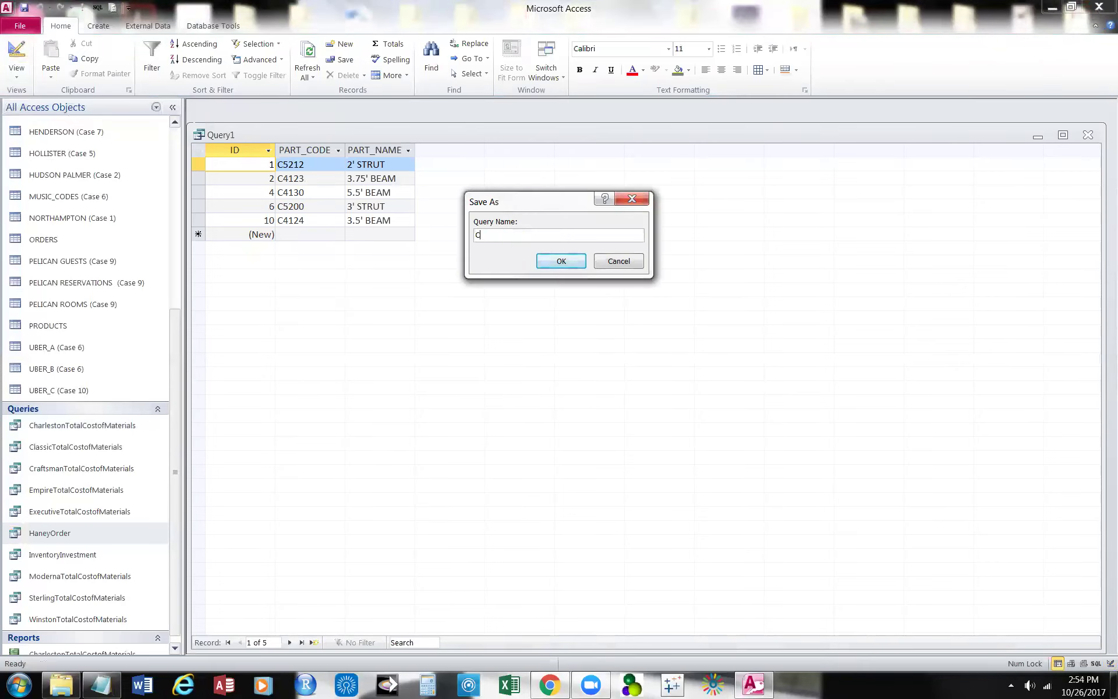
{"action": "type", "text": "hapinMilling"}
{"action": "type", "text": "Compa"}
{"action": "key", "text": "BackSpace"}
{"action": "key", "text": "BackSpace"}
{"action": "type", "text": "ponm"}
{"action": "key", "text": "BackSpace"}
{"action": "type", "text": "ents"}
{"action": "key", "text": "BackSpace"}
{"action": "key", "text": "BackSpace"}
{"action": "key", "text": "BackSpace"}
{"action": "key", "text": "BackSpace"}
{"action": "key", "text": "BackSpace"}
{"action": "type", "text": "nents"}
{"action": "left_click", "coordinate": [558, 266]}
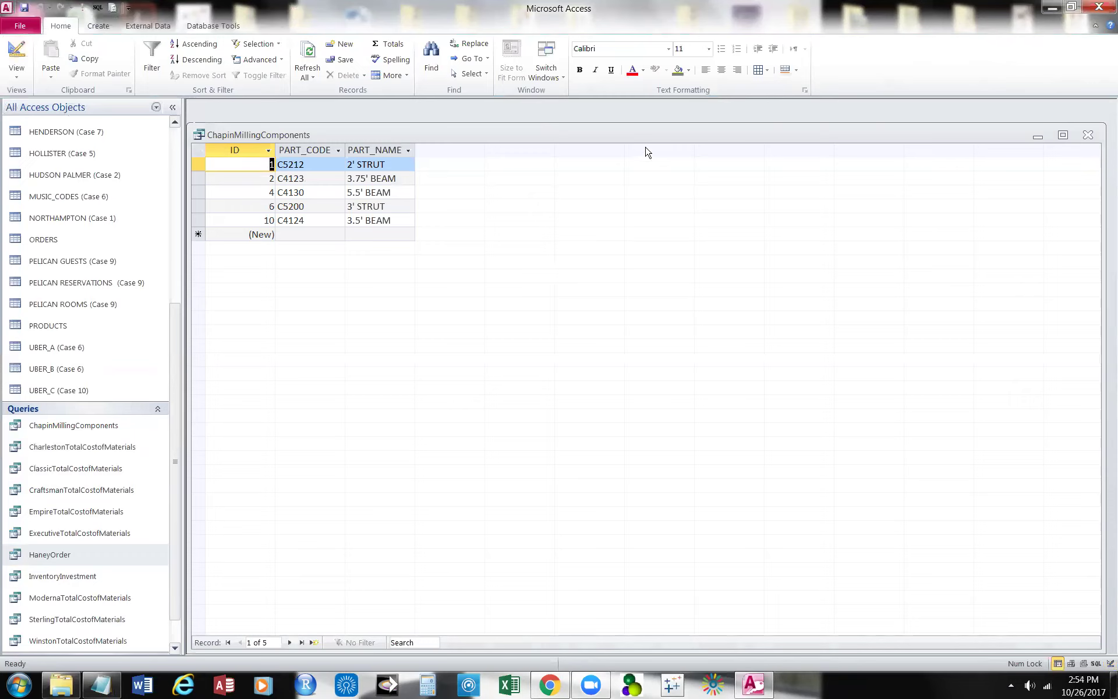
{"action": "left_click_drag", "start_coordinate": [649, 137], "coordinate": [609, 187]}
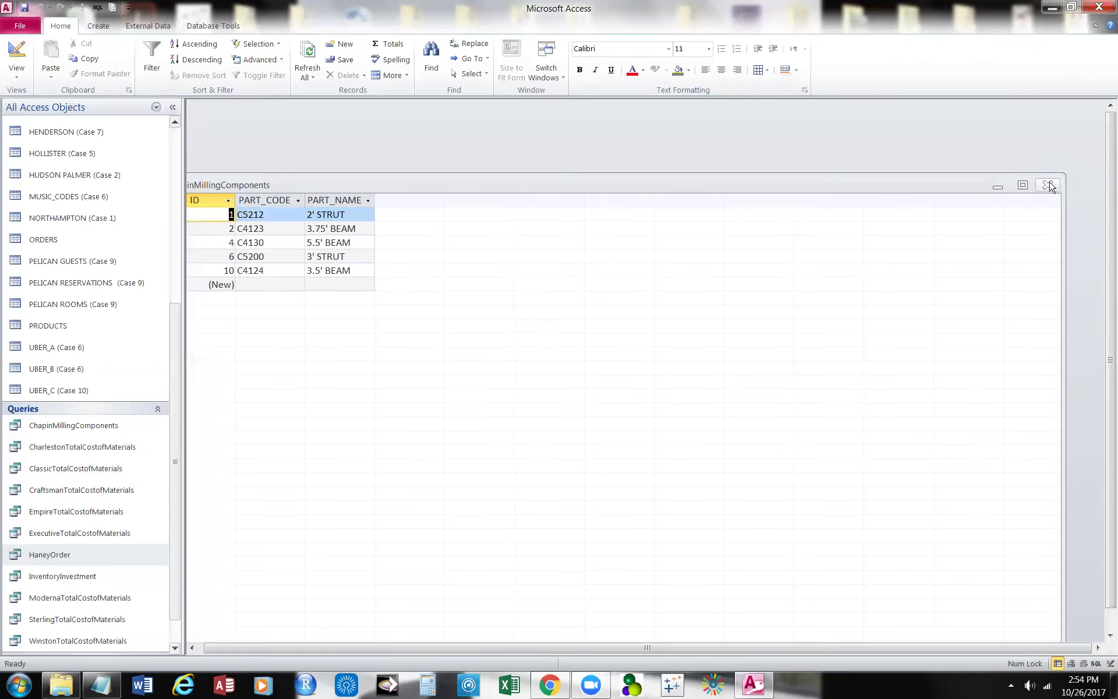
{"action": "left_click", "coordinate": [1046, 185]}
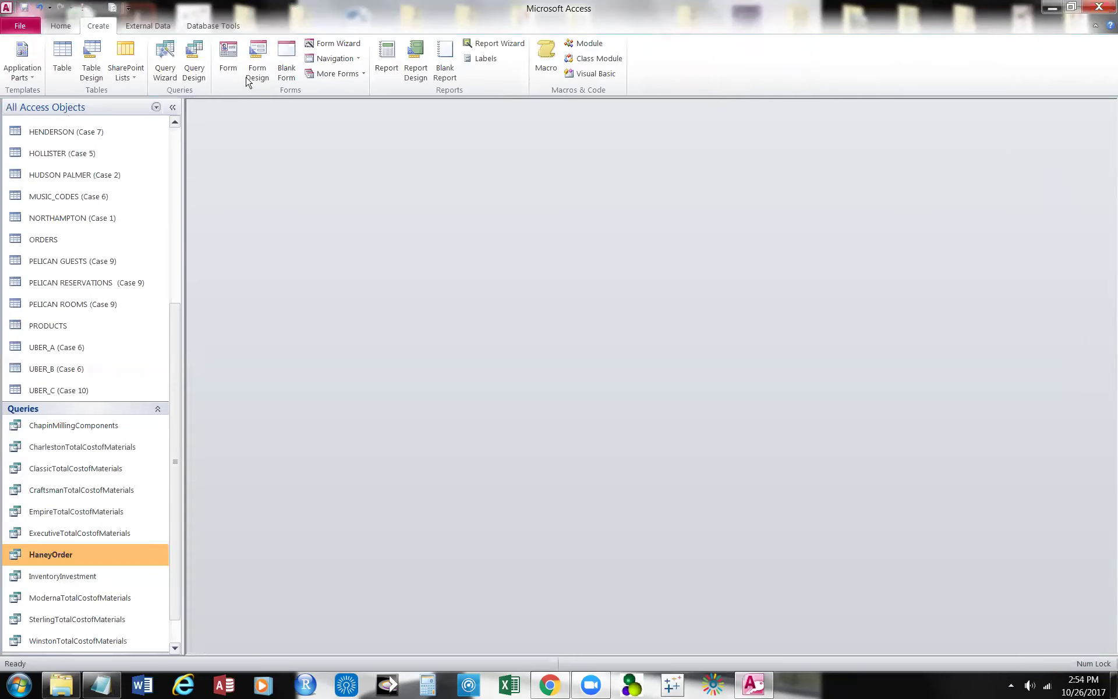
Start another query design based on the ABRAXAS__Case_3_ table and enlarge the table's field list.
{"action": "left_click", "coordinate": [194, 64]}
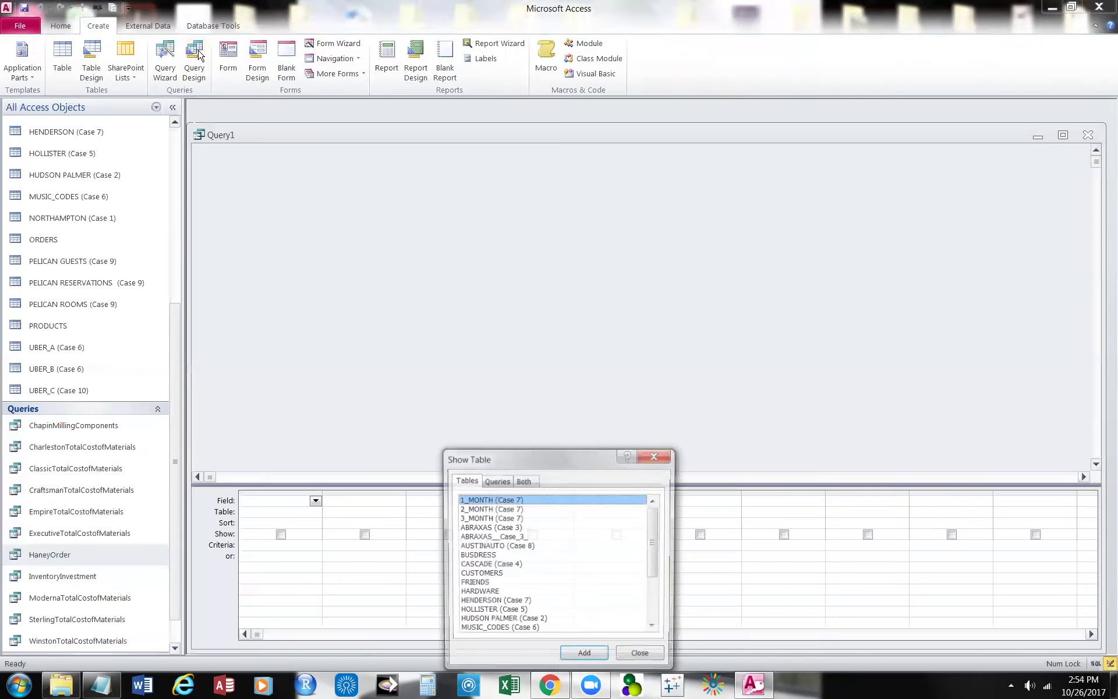
{"action": "left_click", "coordinate": [516, 536]}
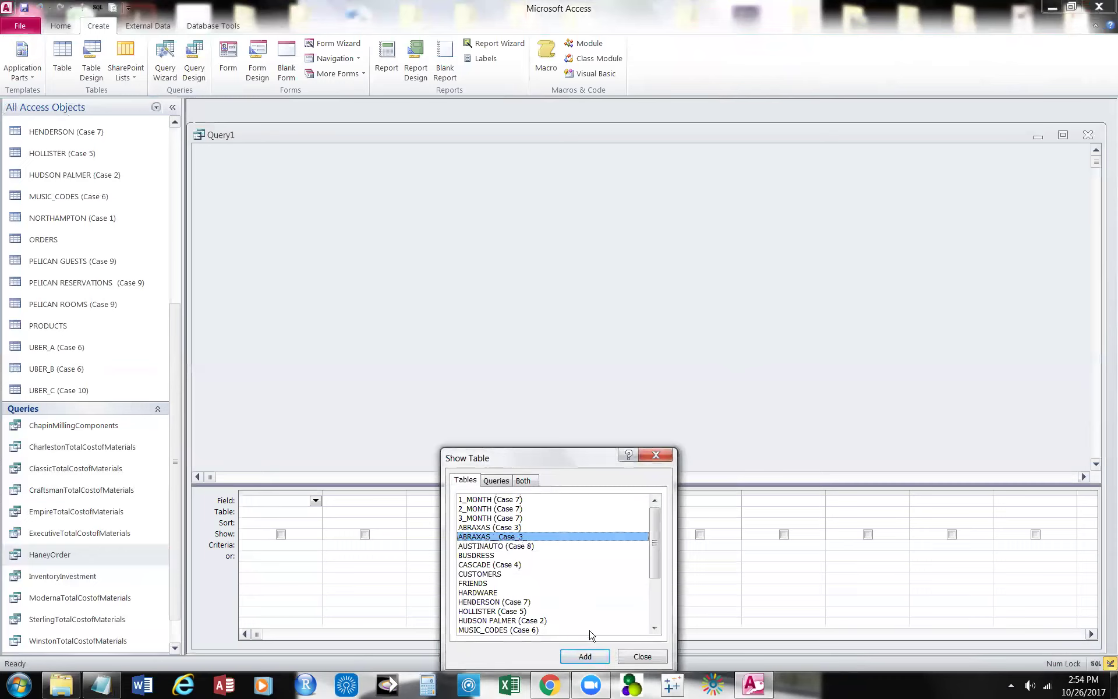
{"action": "left_click", "coordinate": [586, 656]}
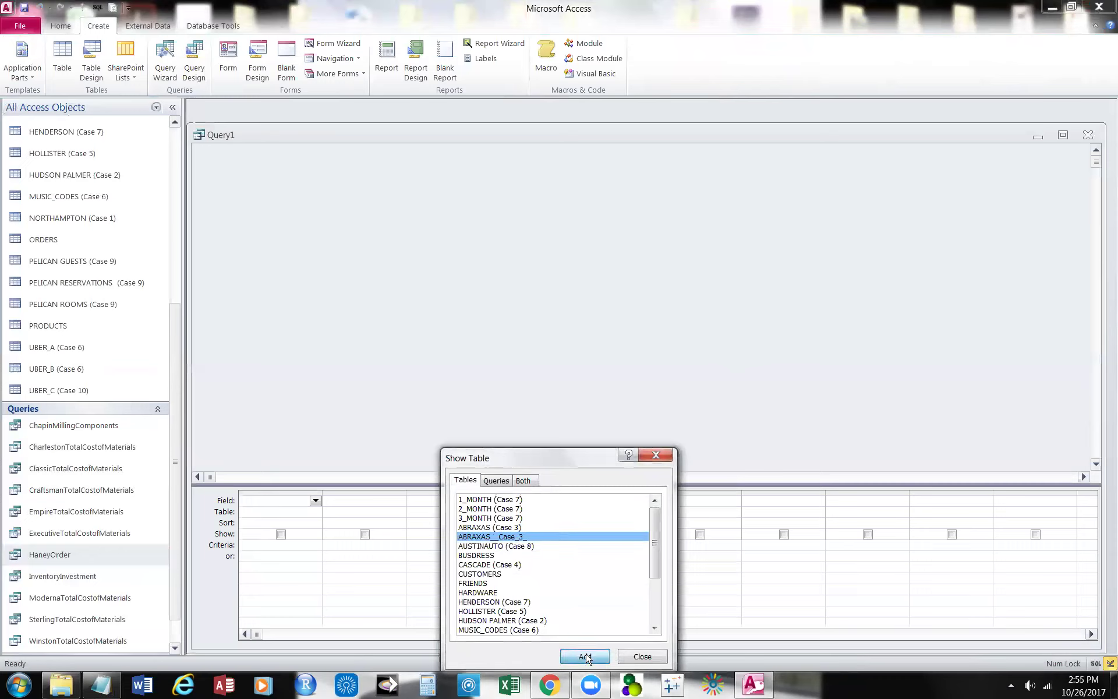
{"action": "left_click", "coordinate": [642, 657]}
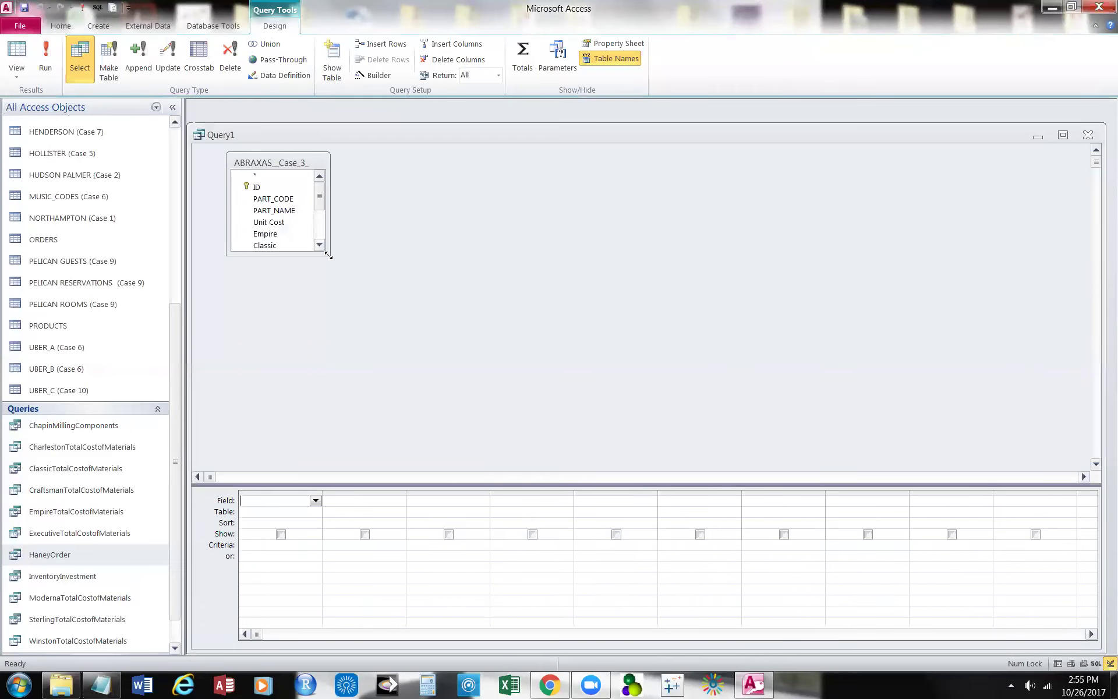
{"action": "left_click_drag", "start_coordinate": [330, 255], "coordinate": [442, 371]}
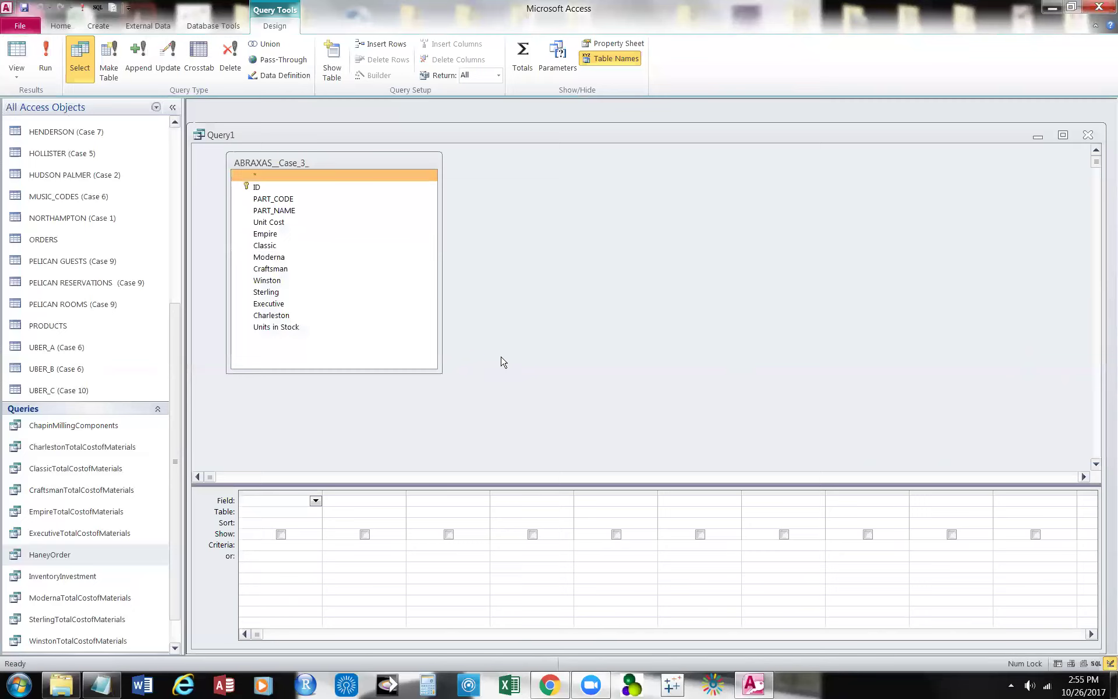
Add the ID, PART_CODE, PART_NAME and Unit Cost fields to the new query.
{"action": "double_click", "coordinate": [257, 188]}
{"action": "double_click", "coordinate": [271, 200]}
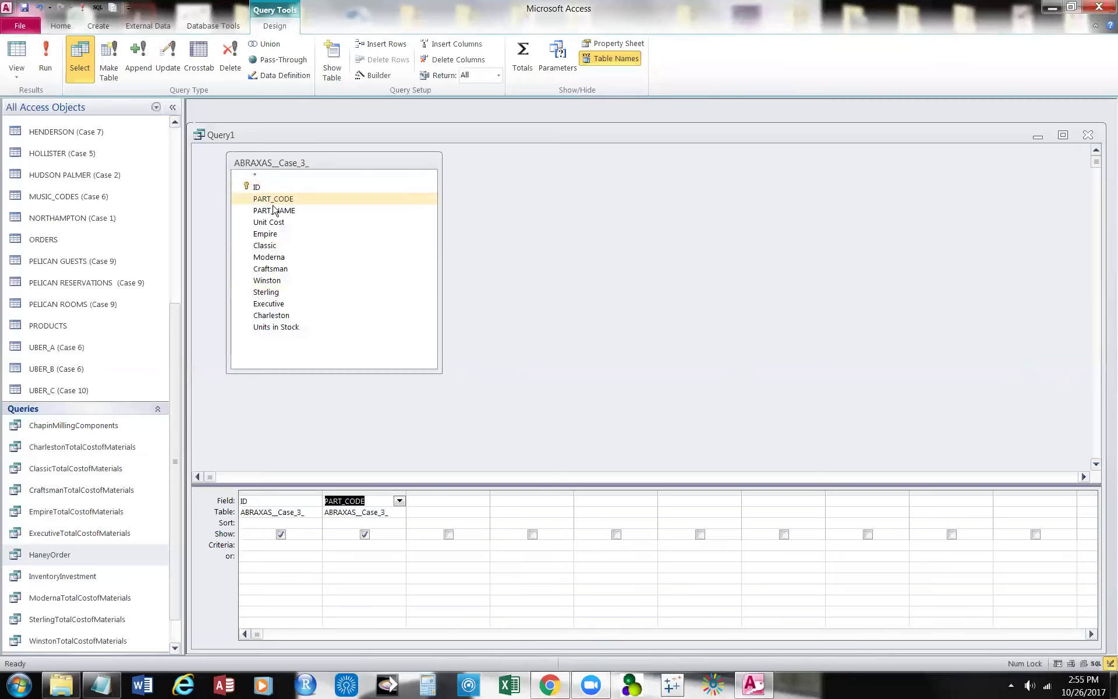
{"action": "double_click", "coordinate": [274, 210]}
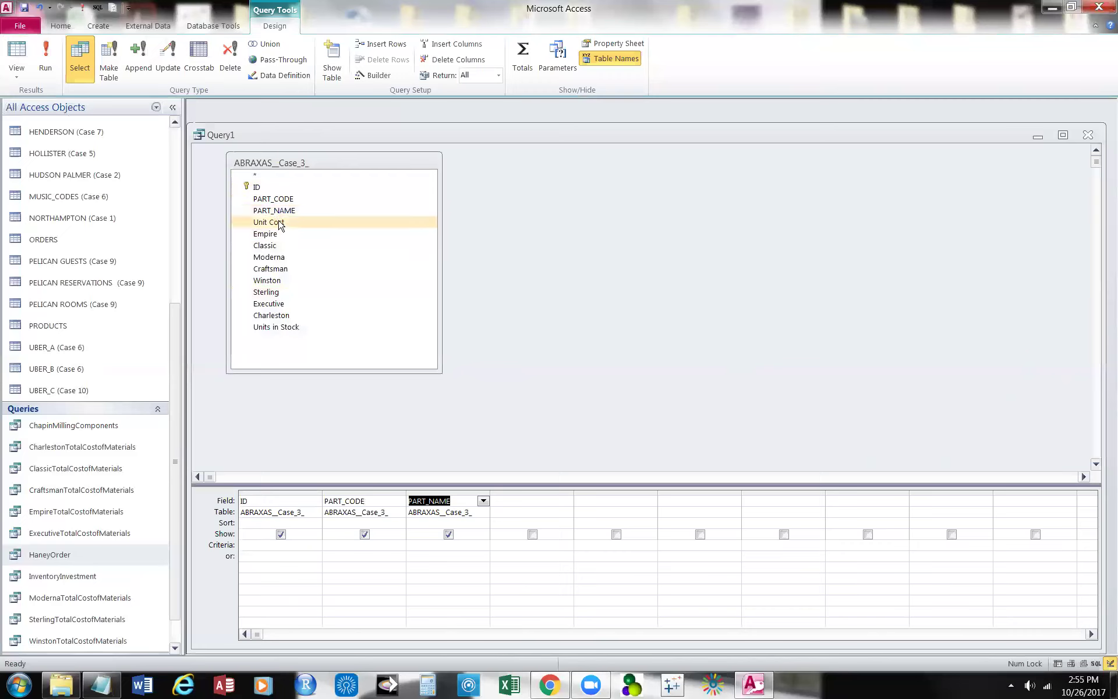
{"action": "double_click", "coordinate": [269, 222]}
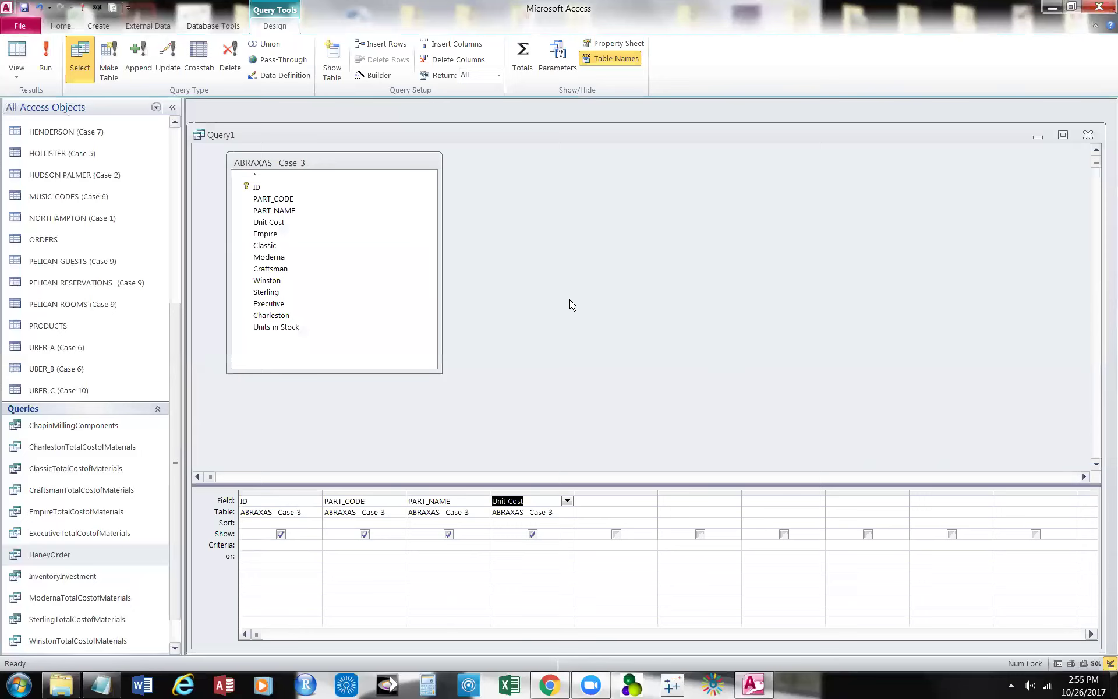
Sort the query by Unit Cost in descending order, run it, and widen the Unit Cost column.
{"action": "left_click", "coordinate": [567, 523]}
{"action": "left_click", "coordinate": [551, 545]}
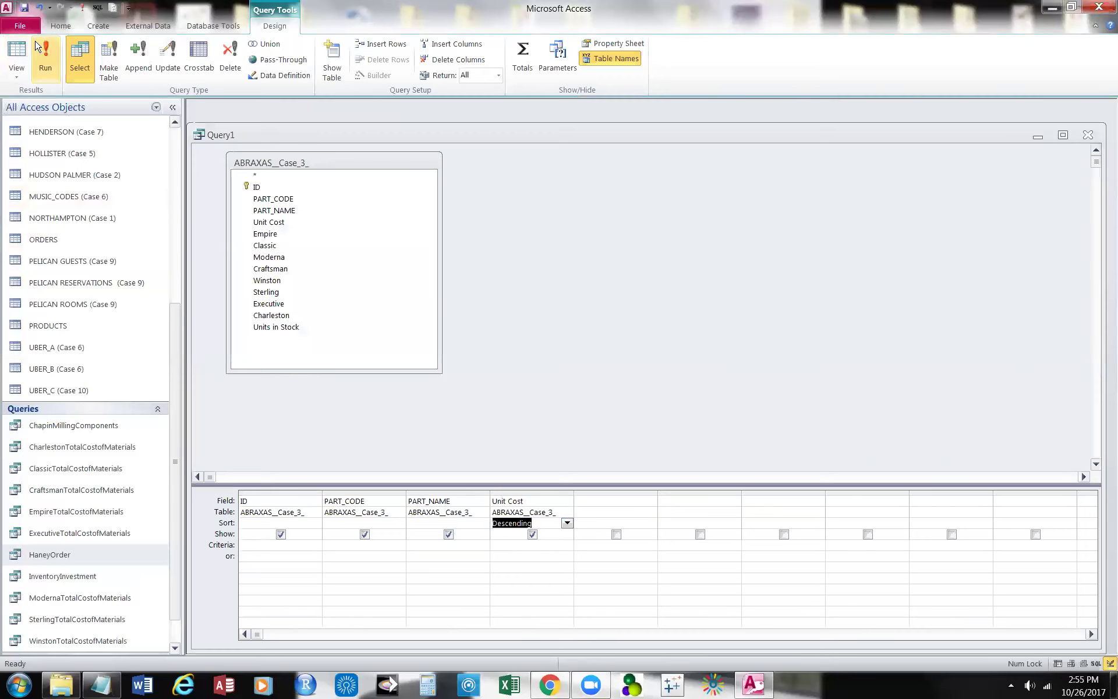
{"action": "left_click", "coordinate": [50, 57]}
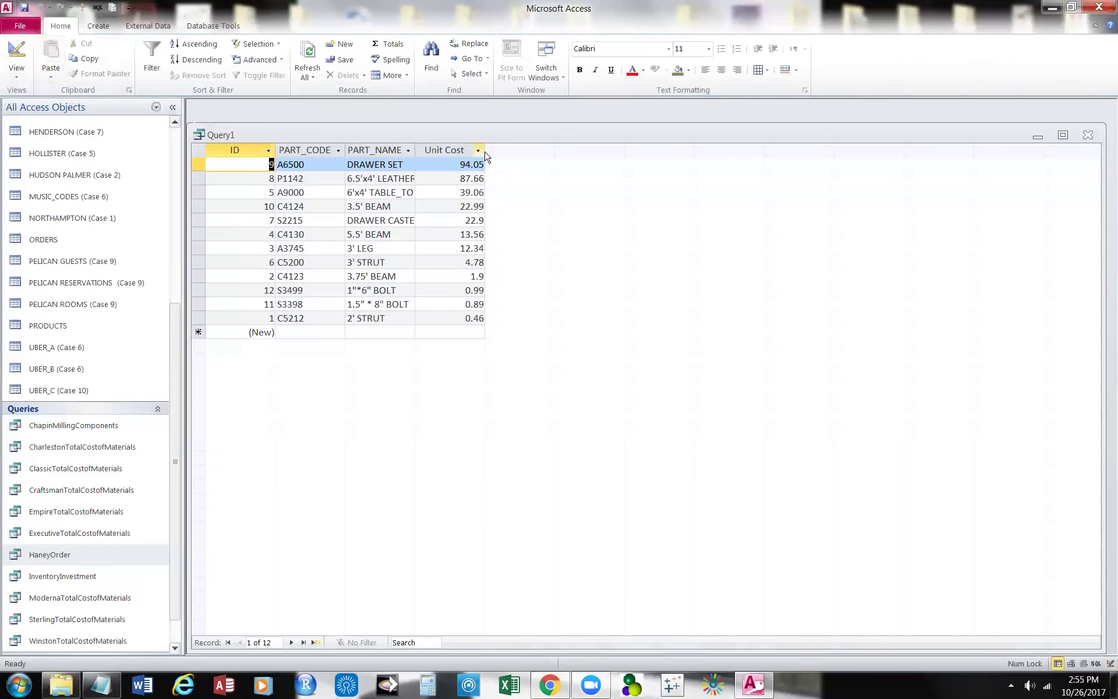
{"action": "left_click_drag", "start_coordinate": [485, 150], "coordinate": [521, 151]}
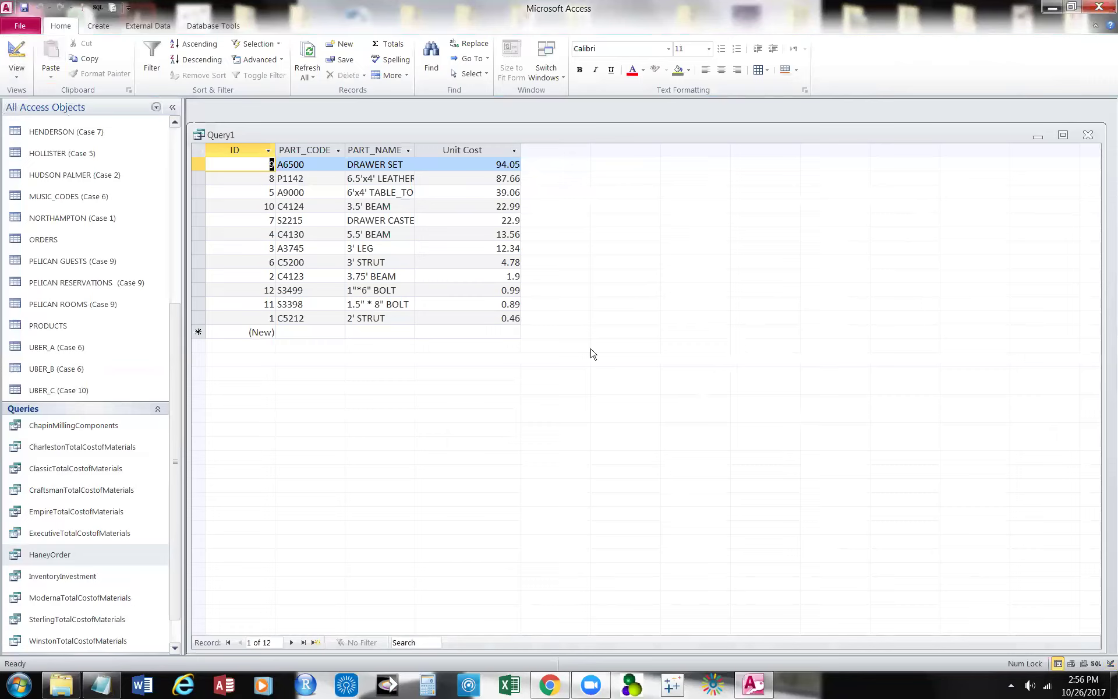
Save the query as EngineeringCostRequest and close it.
{"action": "right_click", "coordinate": [254, 138]}
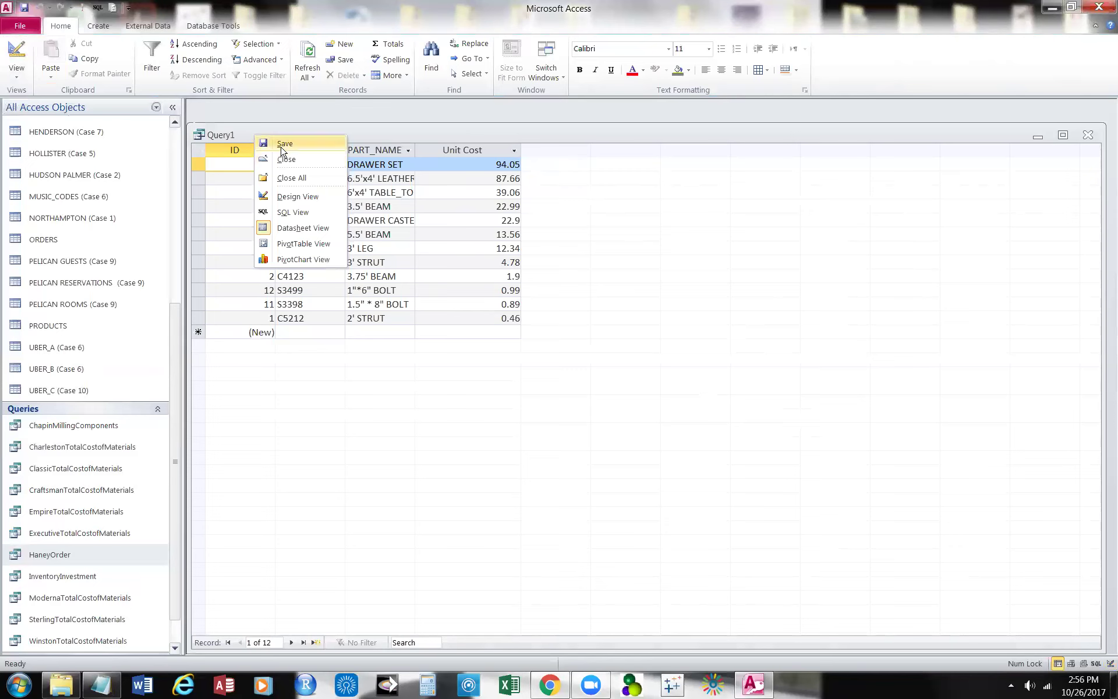
{"action": "left_click", "coordinate": [284, 144]}
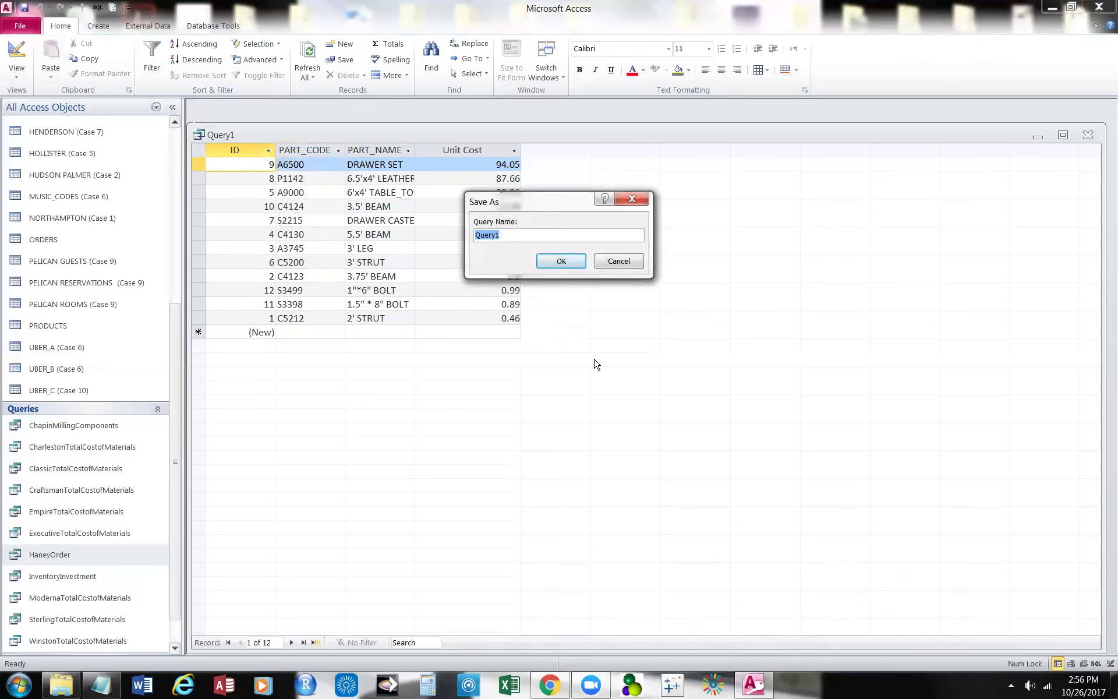
{"action": "type", "text": "Engineeriung"}
{"action": "key", "text": "BackSpace"}
{"action": "key", "text": "BackSpace"}
{"action": "key", "text": "BackSpace"}
{"action": "key", "text": "BackSpace"}
{"action": "key", "text": "BackSpace"}
{"action": "key", "text": "BackSpace"}
{"action": "key", "text": "BackSpace"}
{"action": "key", "text": "BackSpace"}
{"action": "key", "text": "BackSpace"}
{"action": "key", "text": "BackSpace"}
{"action": "key", "text": "BackSpace"}
{"action": "key", "text": "BackSpace"}
{"action": "type", "text": "Engineering"}
{"action": "type", "text": "CostRequest"}
{"action": "left_click", "coordinate": [570, 263]}
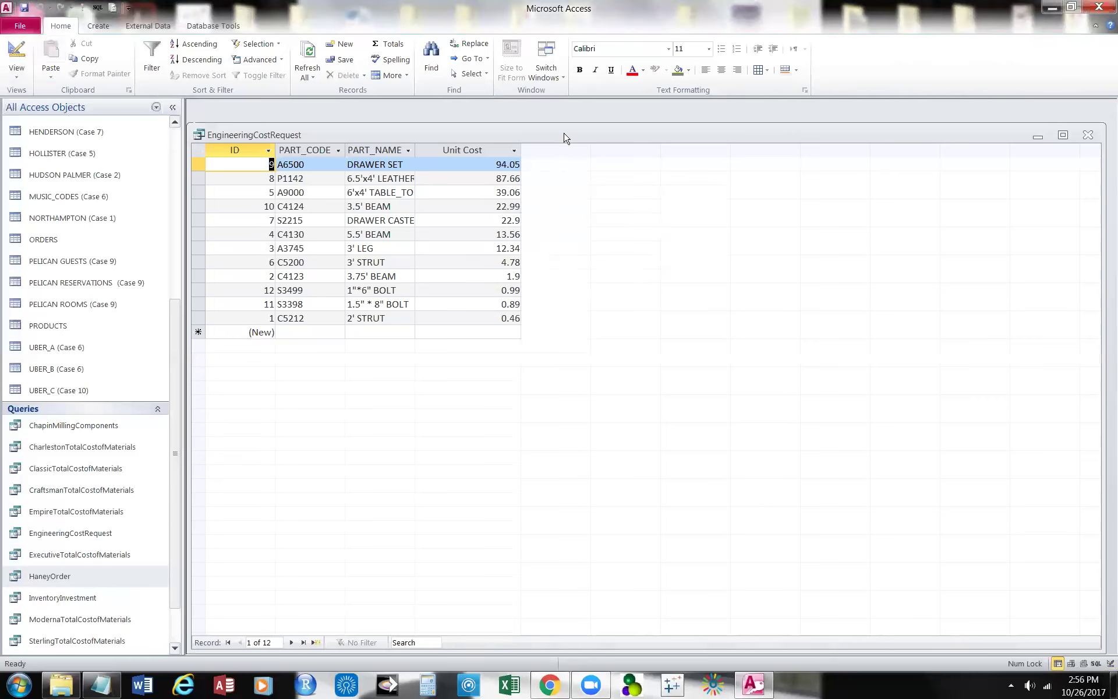
{"action": "left_click_drag", "start_coordinate": [562, 138], "coordinate": [510, 158]}
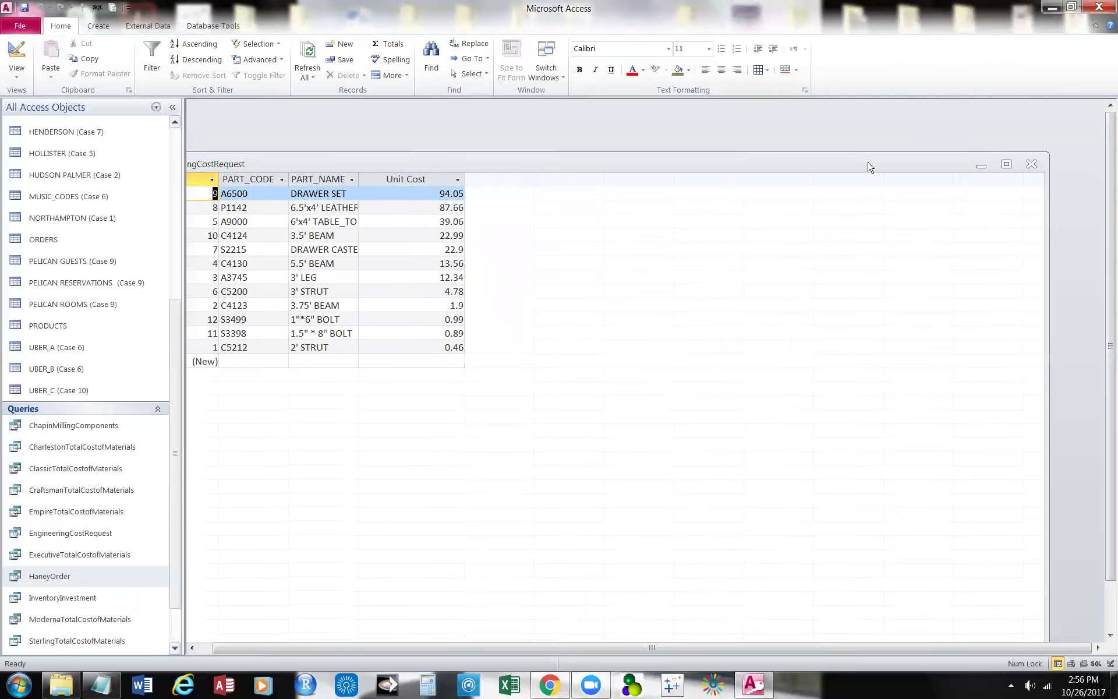
{"action": "left_click", "coordinate": [1033, 155]}
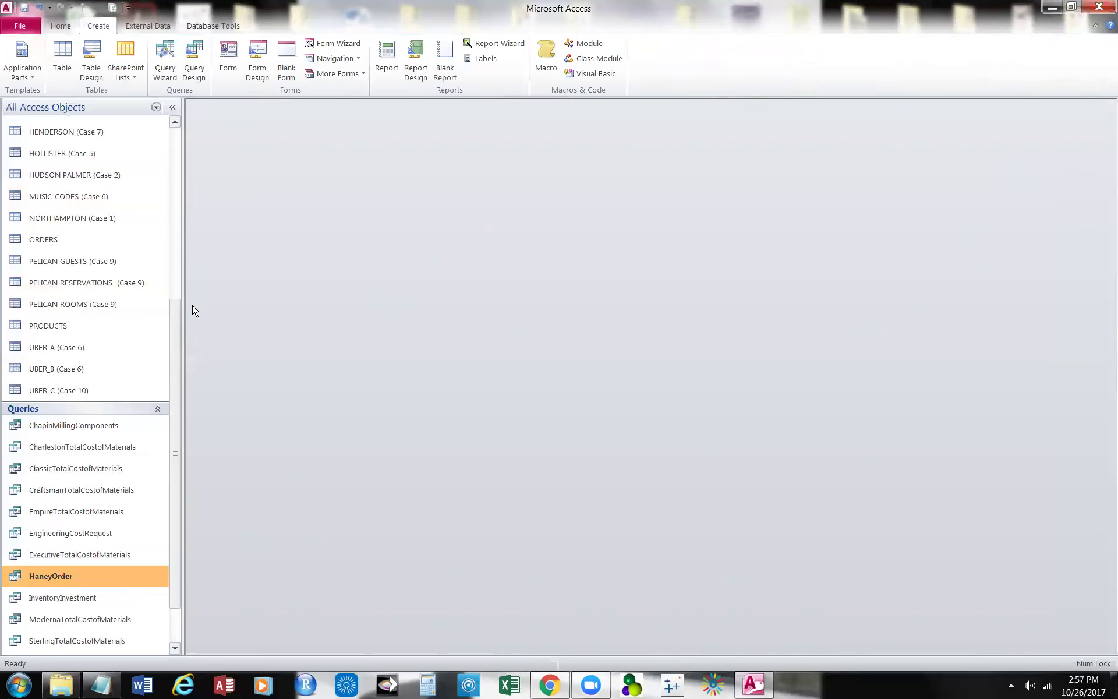
Open the ABRAXAS__Case_3_ table in its datasheet.
{"action": "scroll", "coordinate": [180, 312], "scroll_direction": "up", "scroll_amount": 1}
{"action": "scroll", "coordinate": [194, 245], "scroll_direction": "up", "scroll_amount": 2}
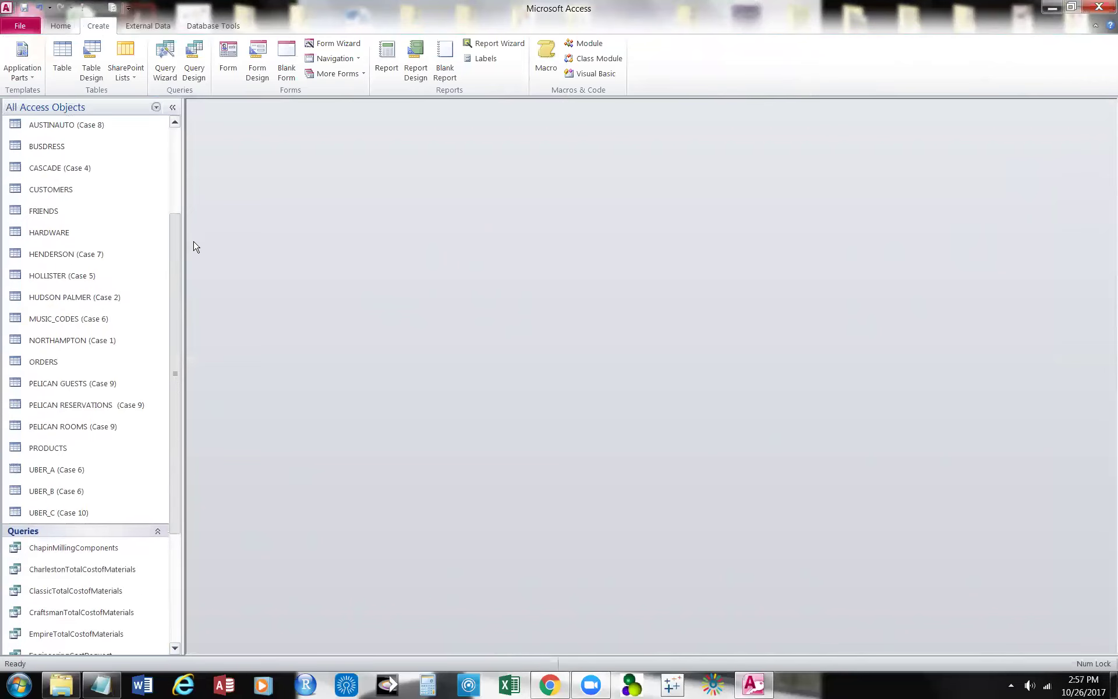
{"action": "scroll", "coordinate": [210, 292], "scroll_direction": "down", "scroll_amount": 3}
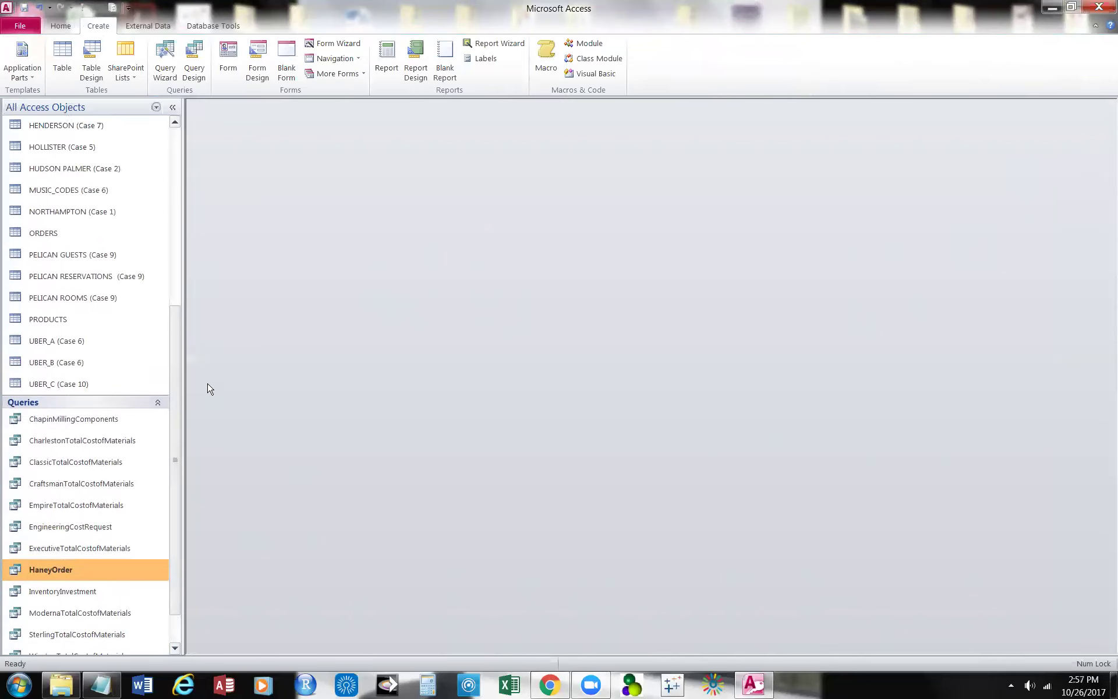
{"action": "scroll", "coordinate": [185, 326], "scroll_direction": "up", "scroll_amount": 2}
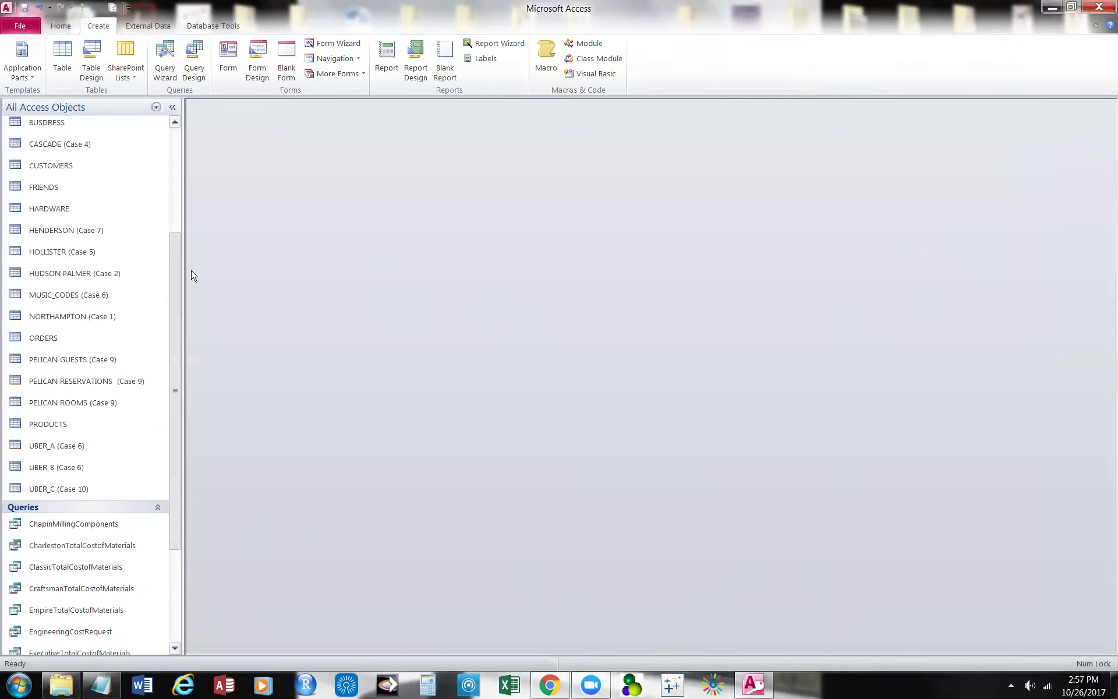
{"action": "scroll", "coordinate": [198, 251], "scroll_direction": "up", "scroll_amount": 1}
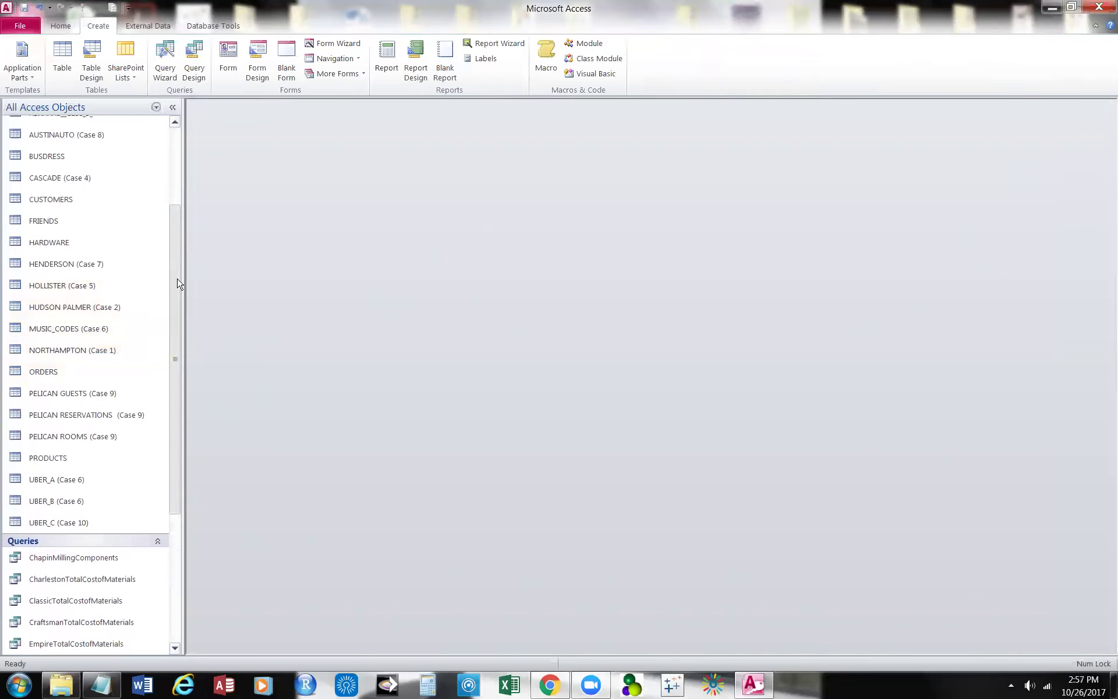
{"action": "left_click_drag", "start_coordinate": [178, 284], "coordinate": [181, 242]}
{"action": "right_click", "coordinate": [86, 166]}
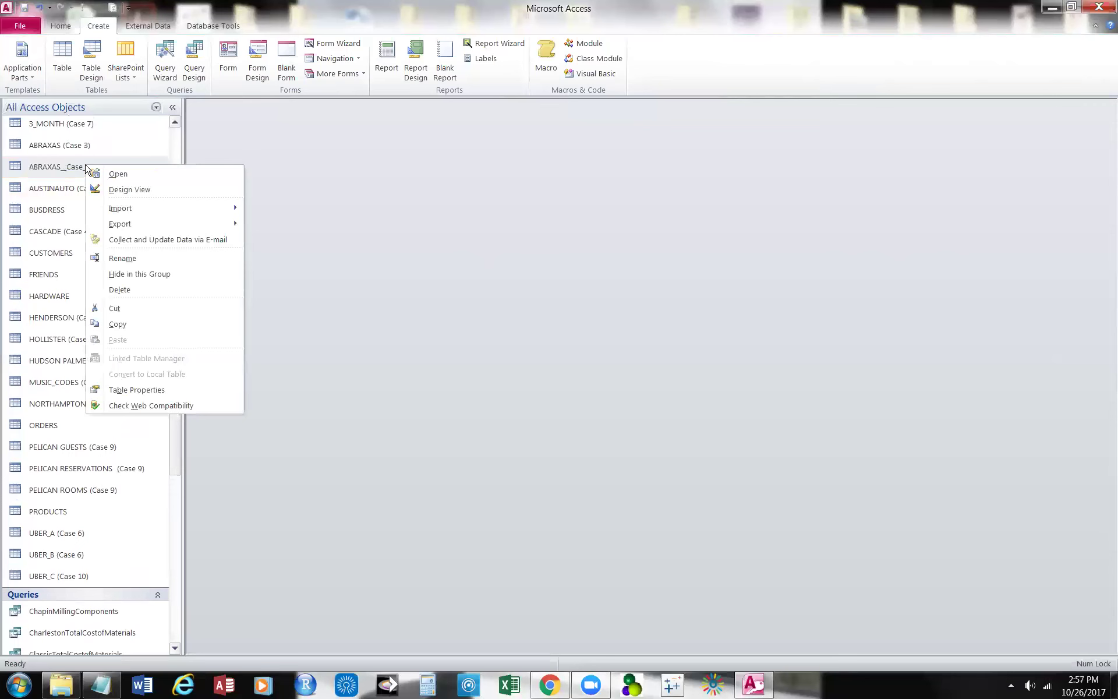
{"action": "left_click", "coordinate": [119, 174]}
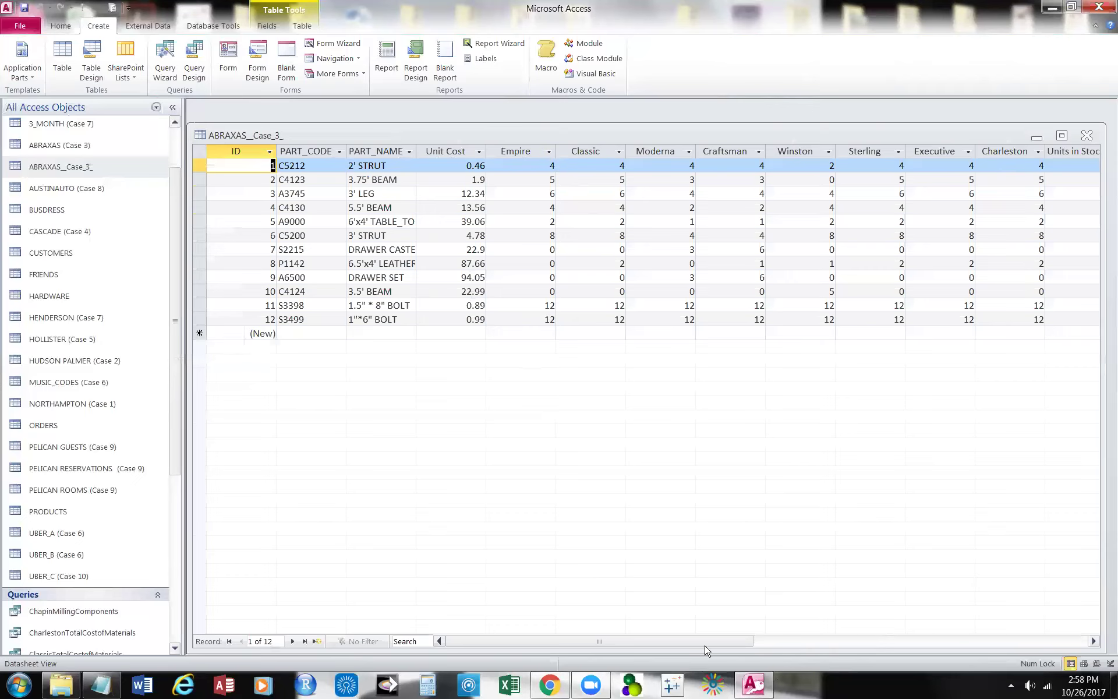
Widen the Units in Stock column so its heading fits, and look over all the model columns.
{"action": "left_click_drag", "start_coordinate": [701, 644], "coordinate": [846, 653]}
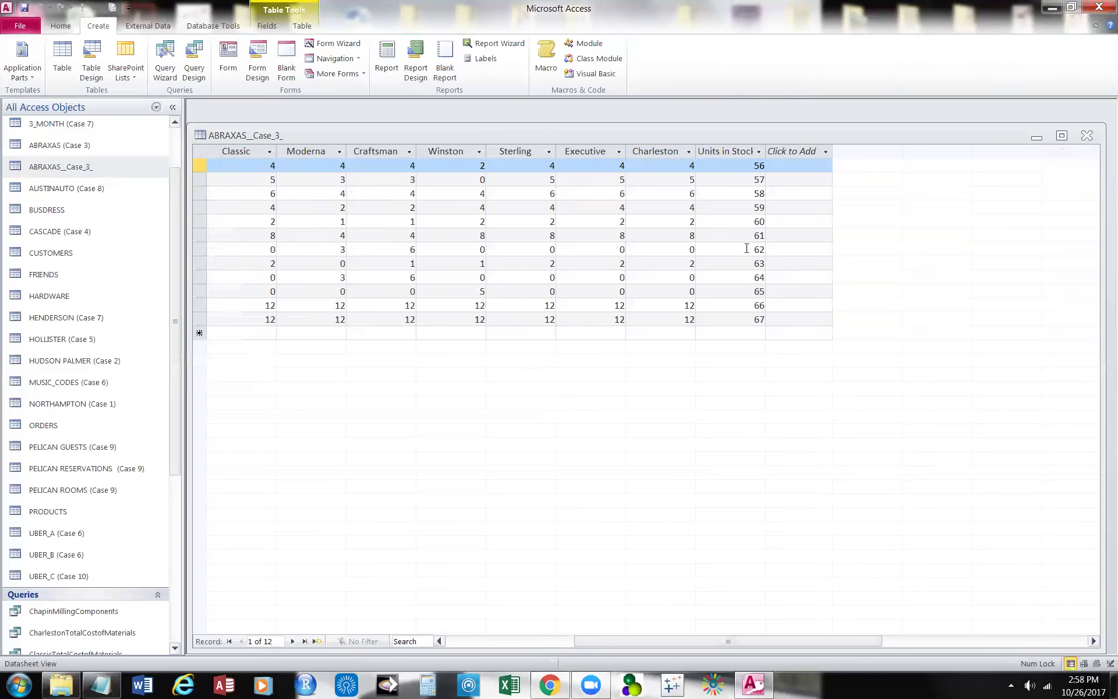
{"action": "left_click_drag", "start_coordinate": [765, 152], "coordinate": [813, 152]}
{"action": "left_click", "coordinate": [813, 153]}
{"action": "left_click", "coordinate": [1019, 419]}
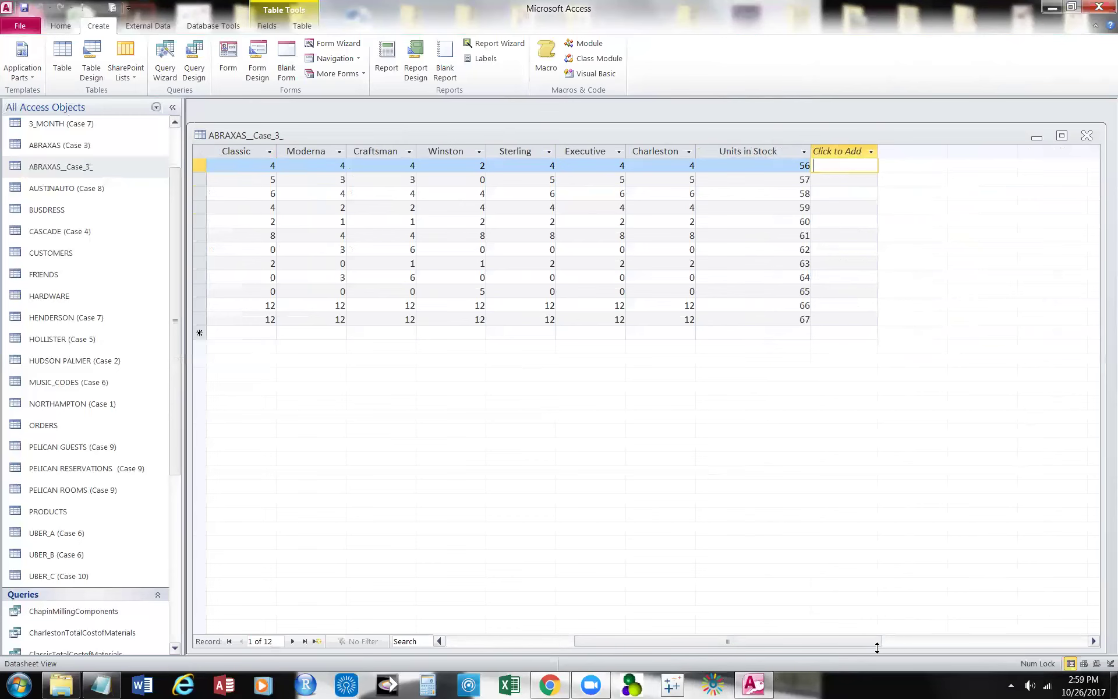
{"action": "left_click_drag", "start_coordinate": [878, 645], "coordinate": [716, 638]}
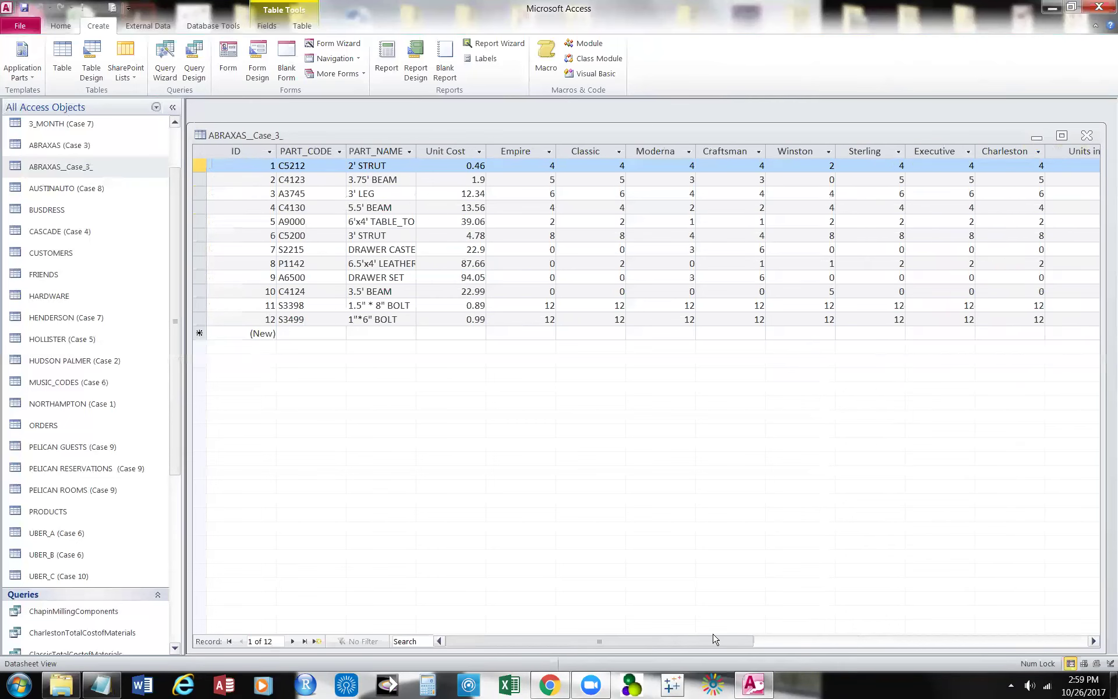
{"action": "mouse_move", "coordinate": [714, 639]}
{"action": "left_mouse_down"}
{"action": "mouse_move", "coordinate": [779, 640]}
{"action": "mouse_move", "coordinate": [693, 634]}
{"action": "left_mouse_up"}
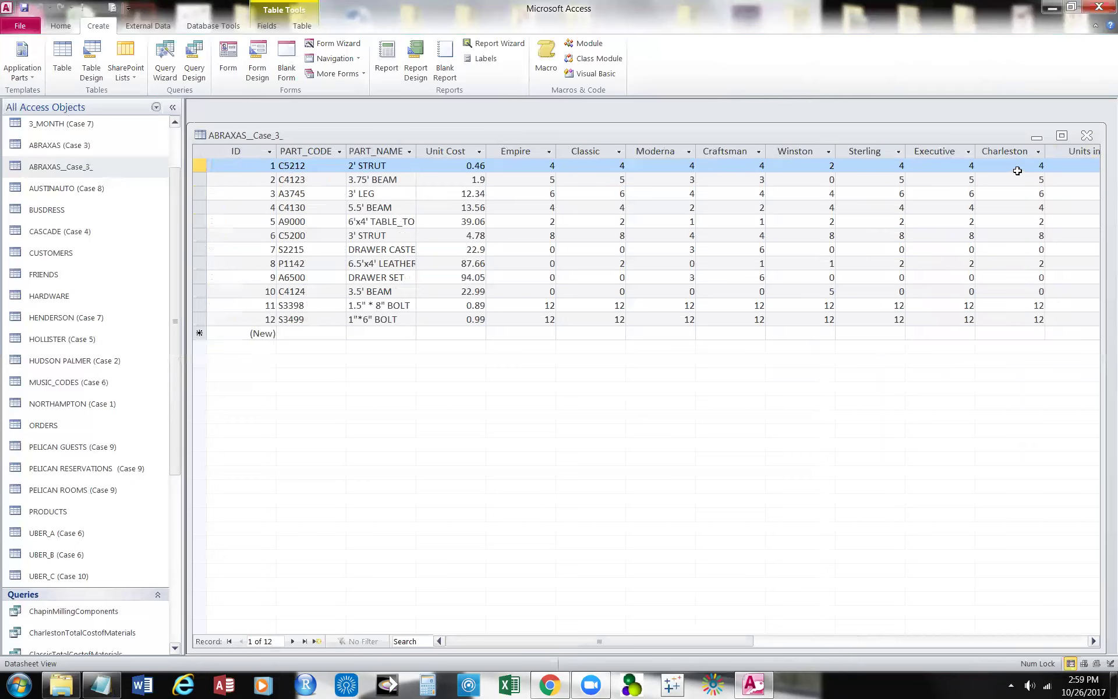
{"action": "left_click_drag", "start_coordinate": [740, 650], "coordinate": [850, 639]}
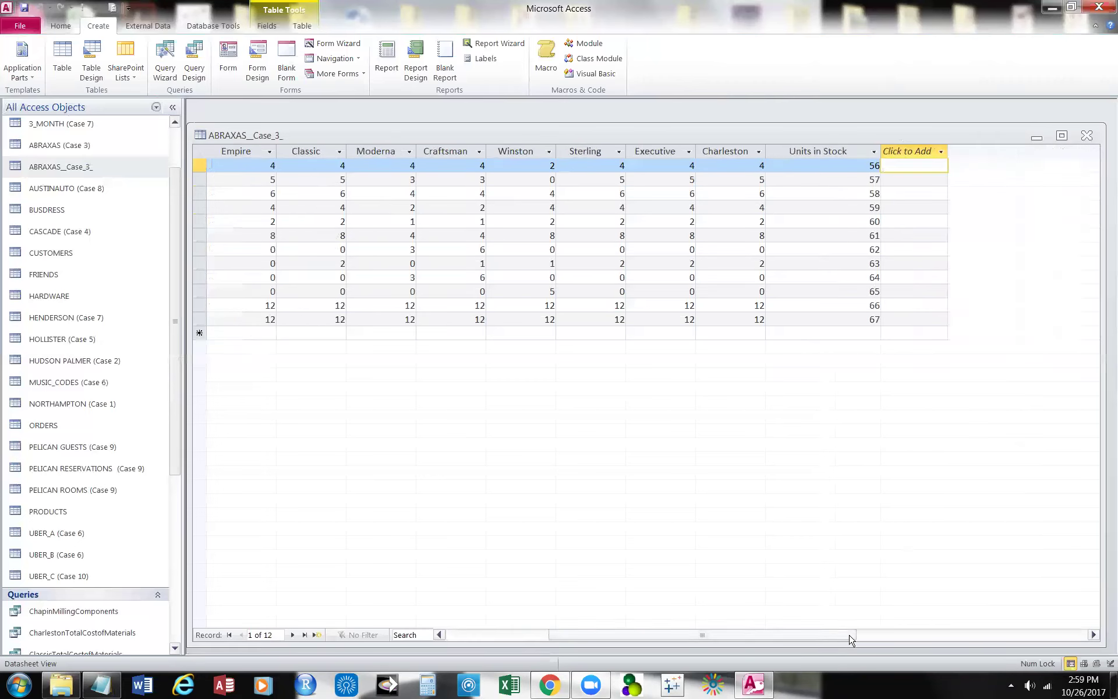
{"action": "left_click_drag", "start_coordinate": [850, 640], "coordinate": [678, 640]}
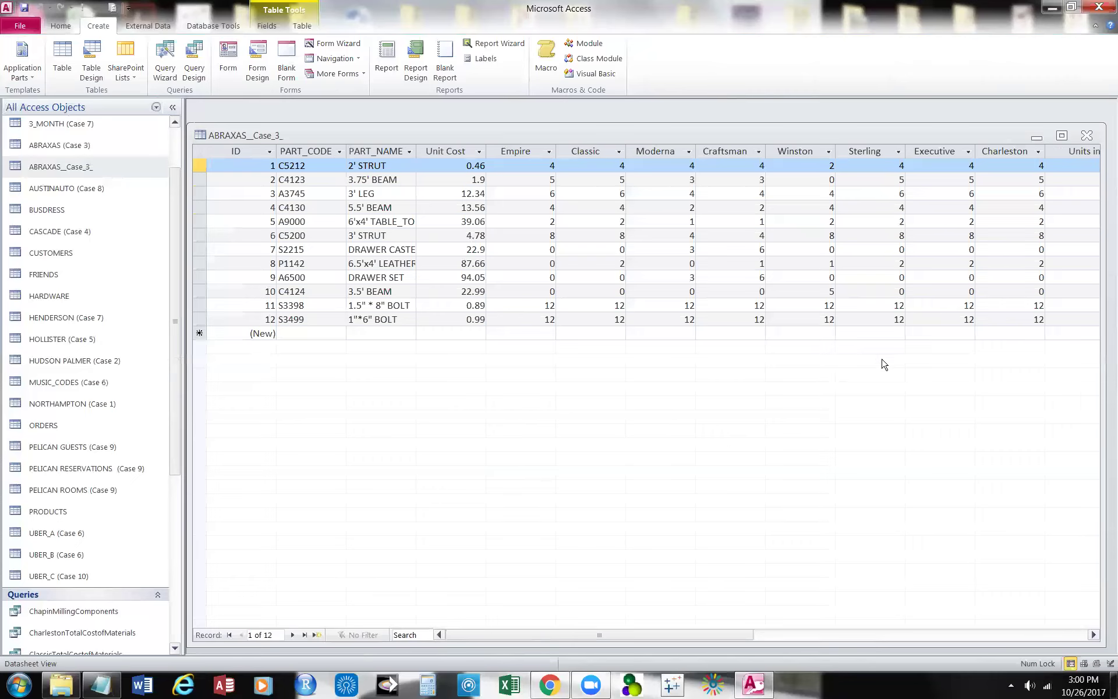
Start saving the whole database as a new copy, allowing the open table to be closed.
{"action": "left_click", "coordinate": [16, 28]}
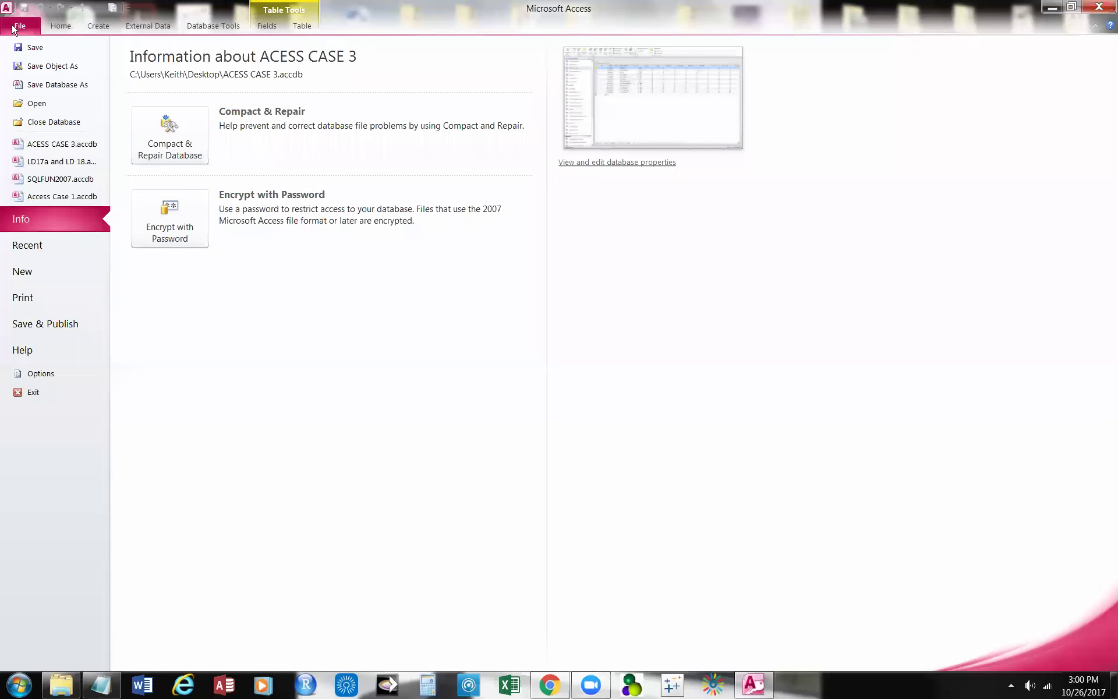
{"action": "left_click", "coordinate": [48, 85]}
{"action": "left_click", "coordinate": [531, 373]}
{"action": "left_click", "coordinate": [508, 378]}
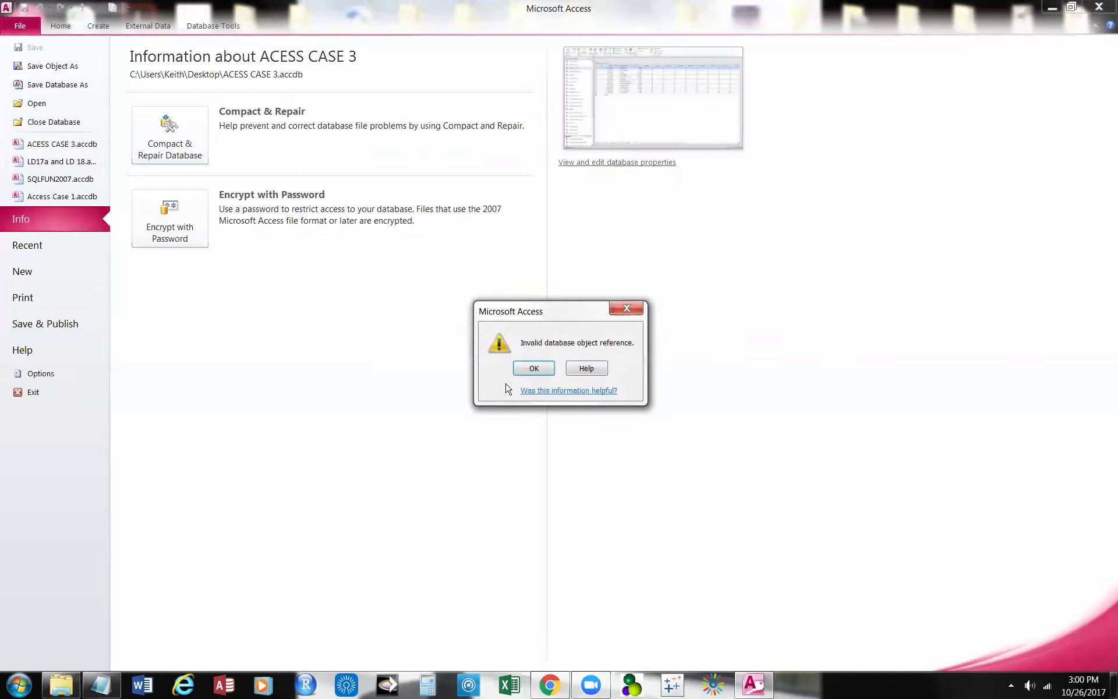
{"action": "left_click", "coordinate": [534, 369]}
{"action": "left_click", "coordinate": [535, 370]}
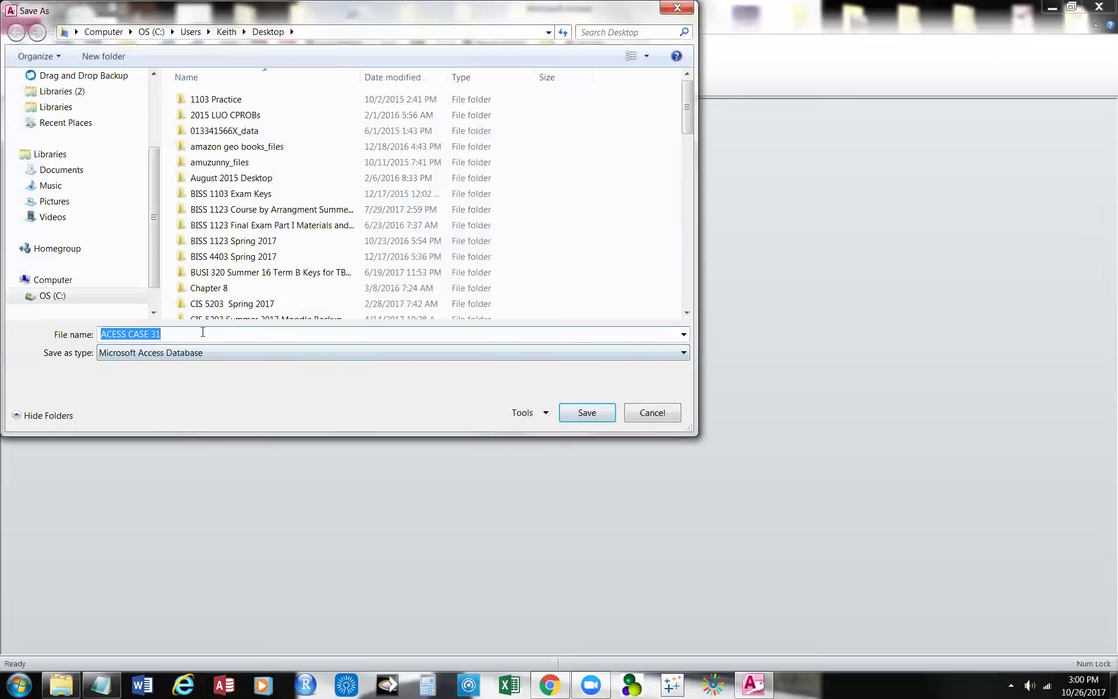
Try to save the database copy on the Desktop under the name ACESS CASE Three.
{"action": "left_click", "coordinate": [203, 332]}
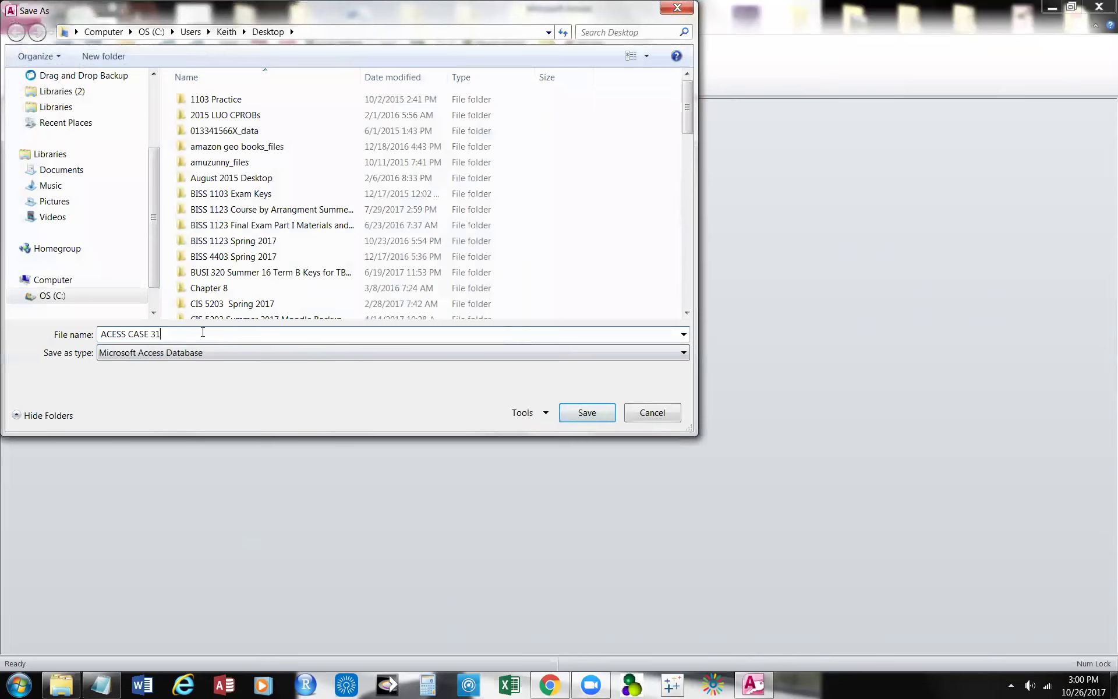
{"action": "key", "text": "BackSpace"}
{"action": "key", "text": "BackSpace"}
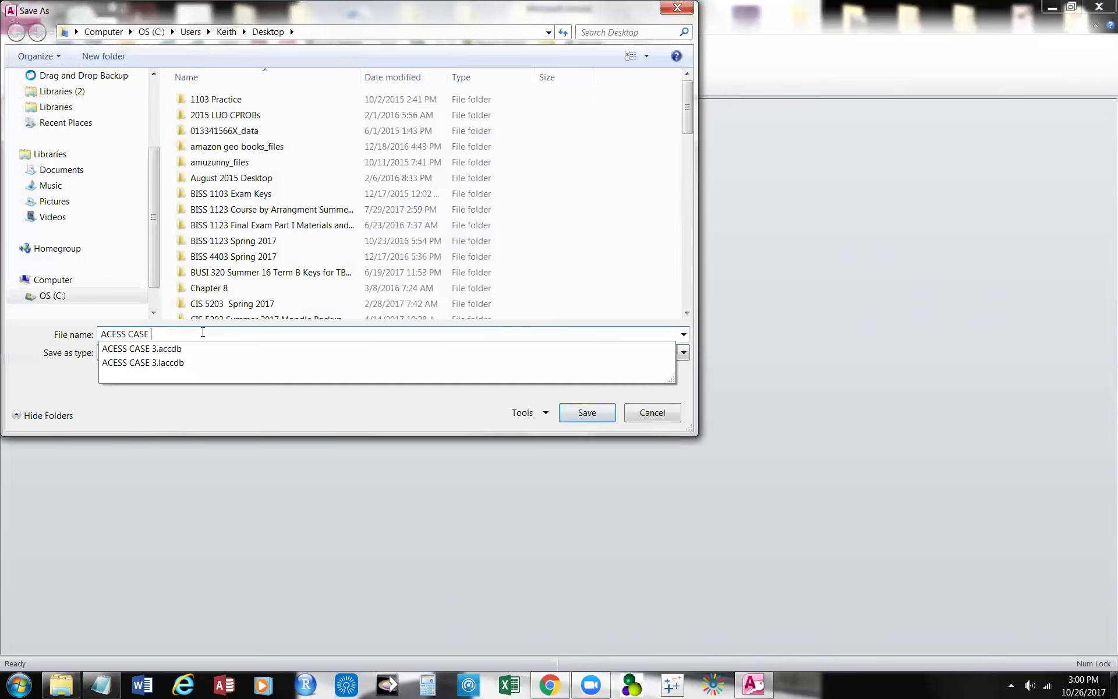
{"action": "type", "text": "Three"}
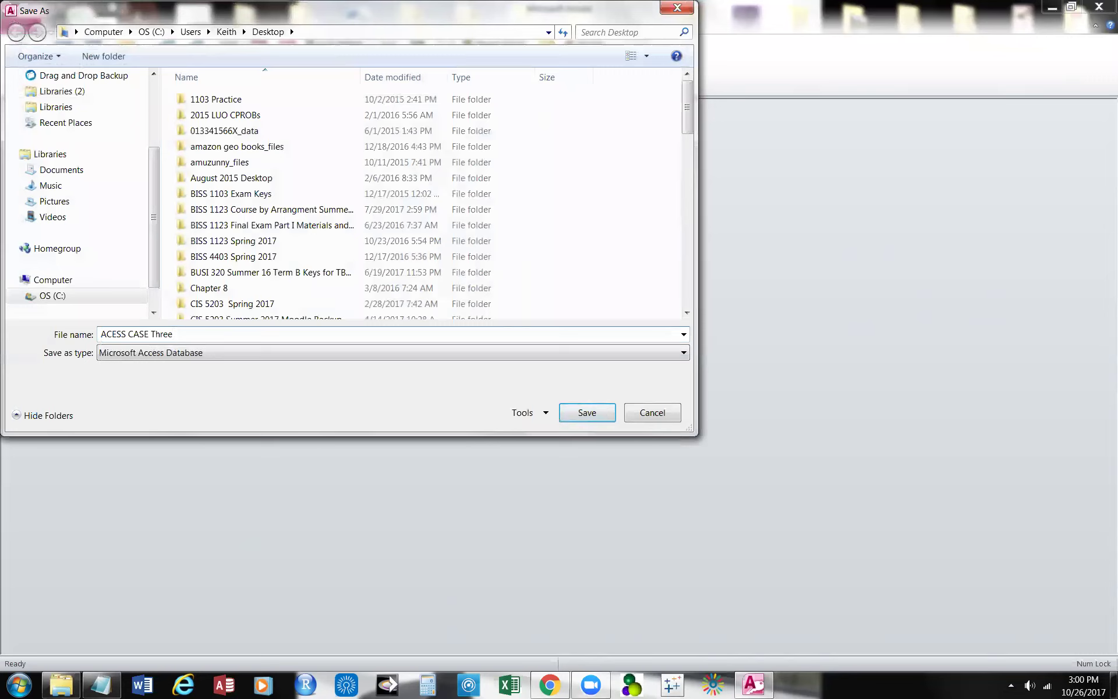
{"action": "scroll", "coordinate": [42, 158], "scroll_direction": "up", "scroll_amount": 3}
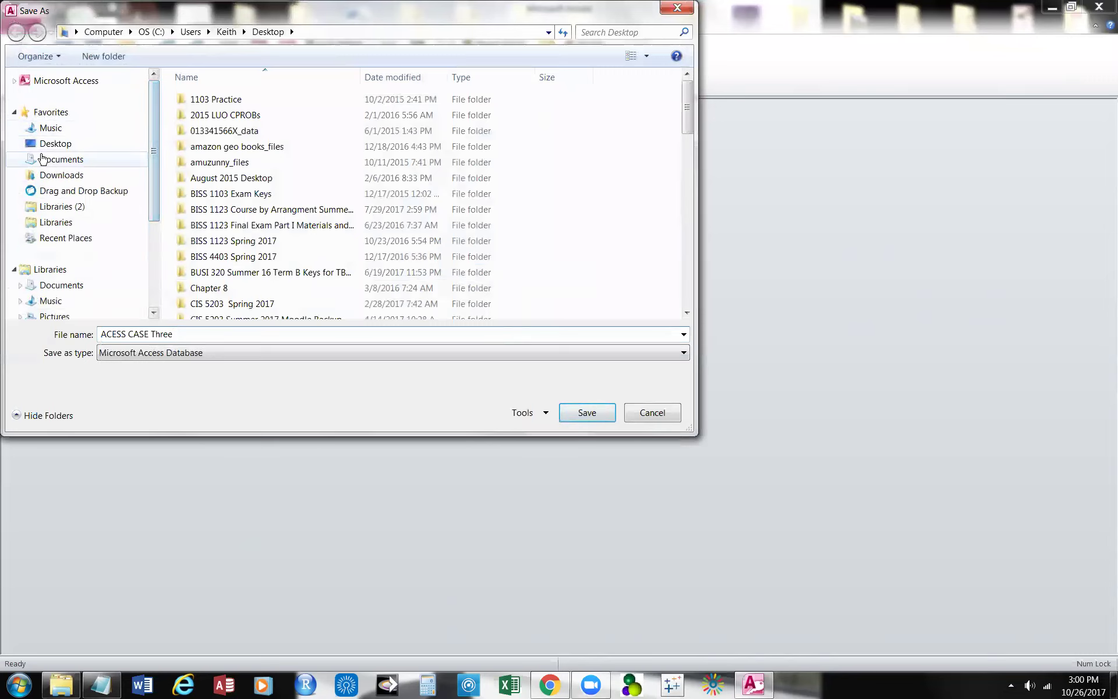
{"action": "left_click", "coordinate": [55, 144]}
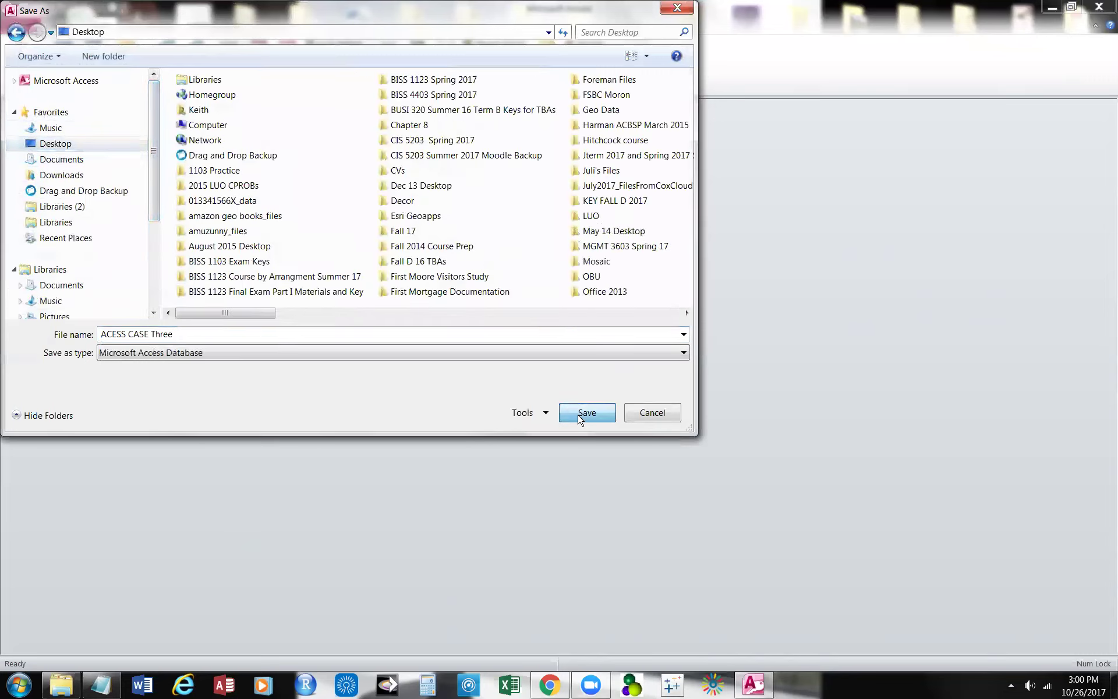
{"action": "left_click", "coordinate": [580, 418]}
{"action": "left_click", "coordinate": [531, 368]}
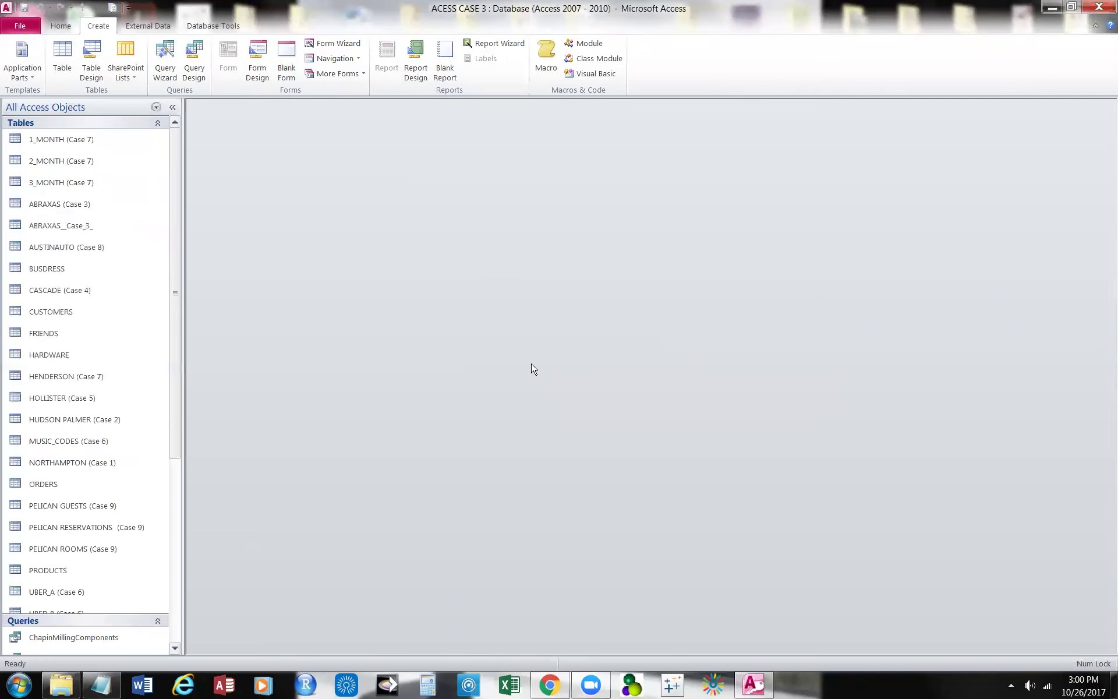
Close Access, reopen the ACESS CASE 3 database from the Desktop, and check its list of saved queries.
{"action": "left_click", "coordinate": [1099, 7]}
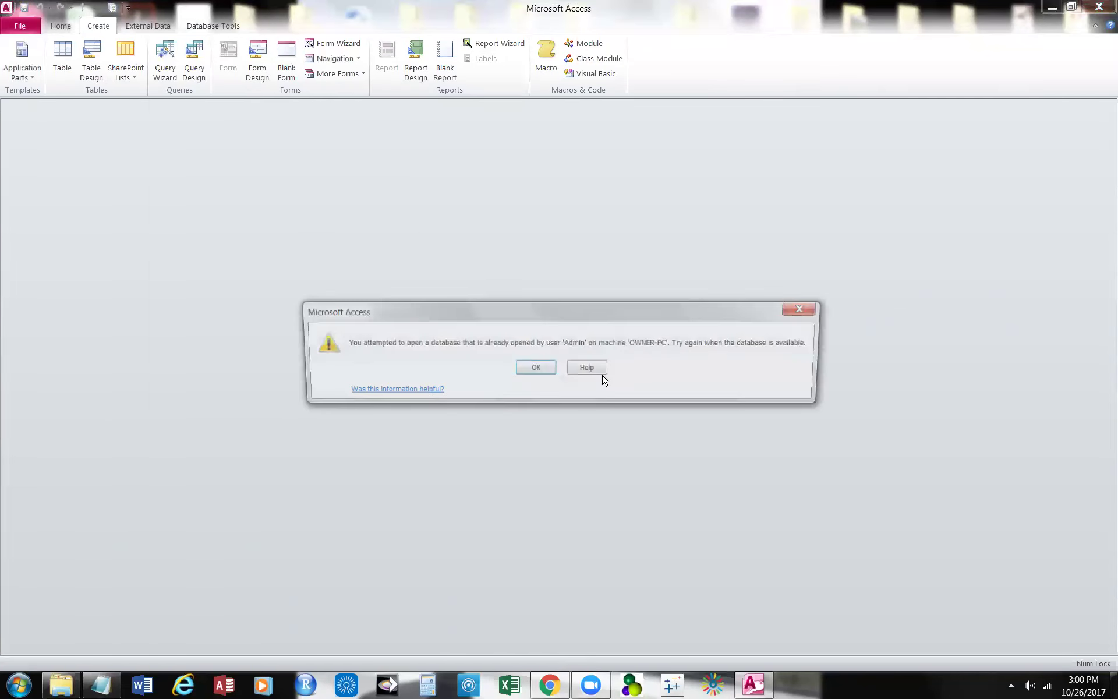
{"action": "left_click", "coordinate": [533, 368]}
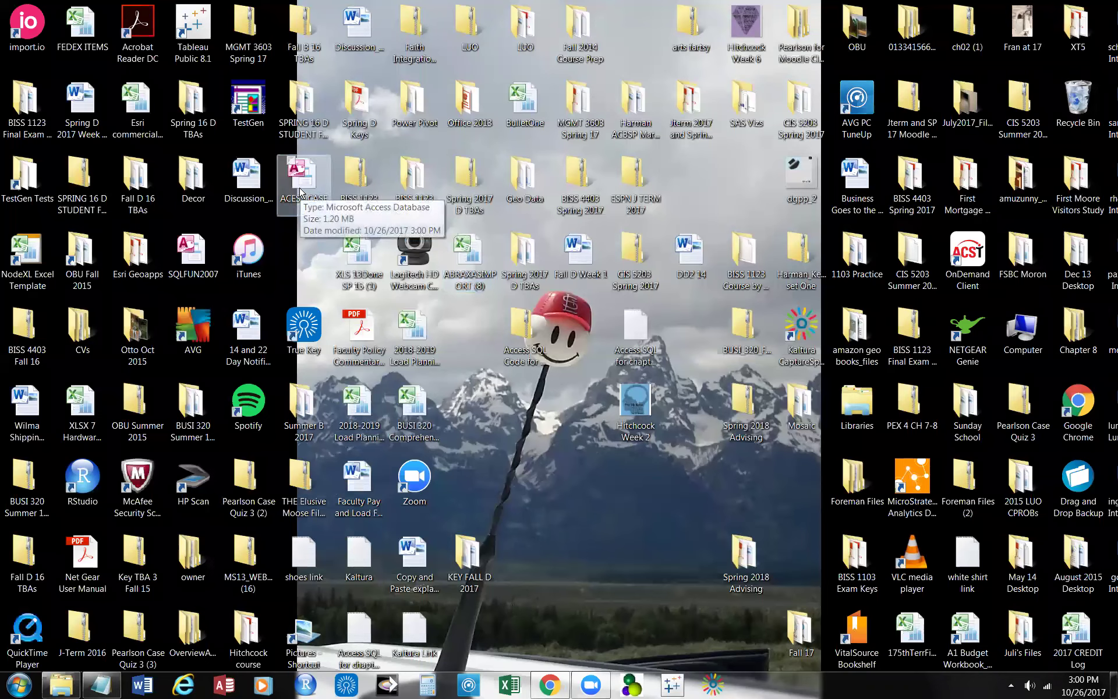
{"action": "right_click", "coordinate": [301, 158]}
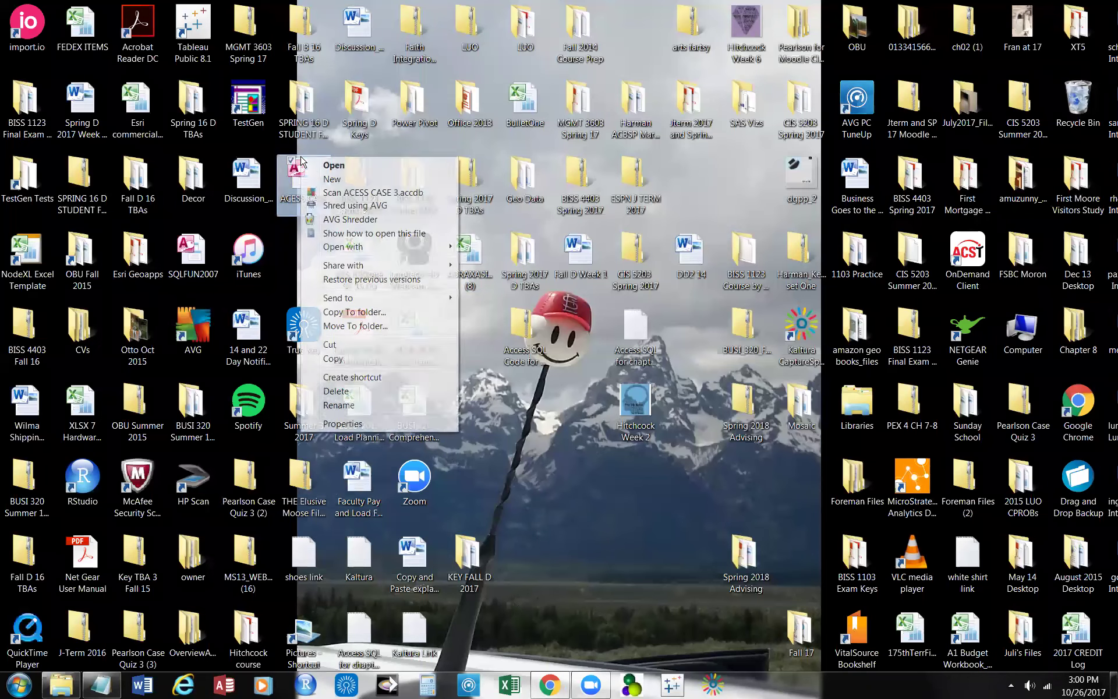
{"action": "left_click", "coordinate": [334, 166]}
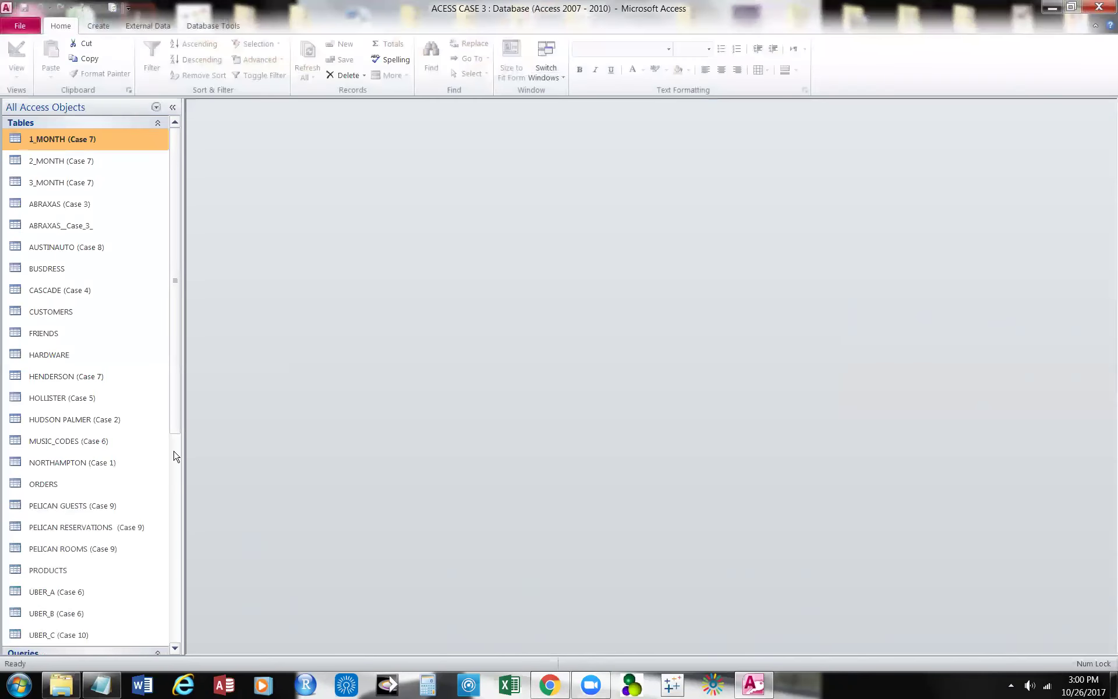
{"action": "scroll", "coordinate": [175, 457], "scroll_direction": "down", "scroll_amount": 4}
{"action": "scroll", "coordinate": [174, 595], "scroll_direction": "down", "scroll_amount": 2}
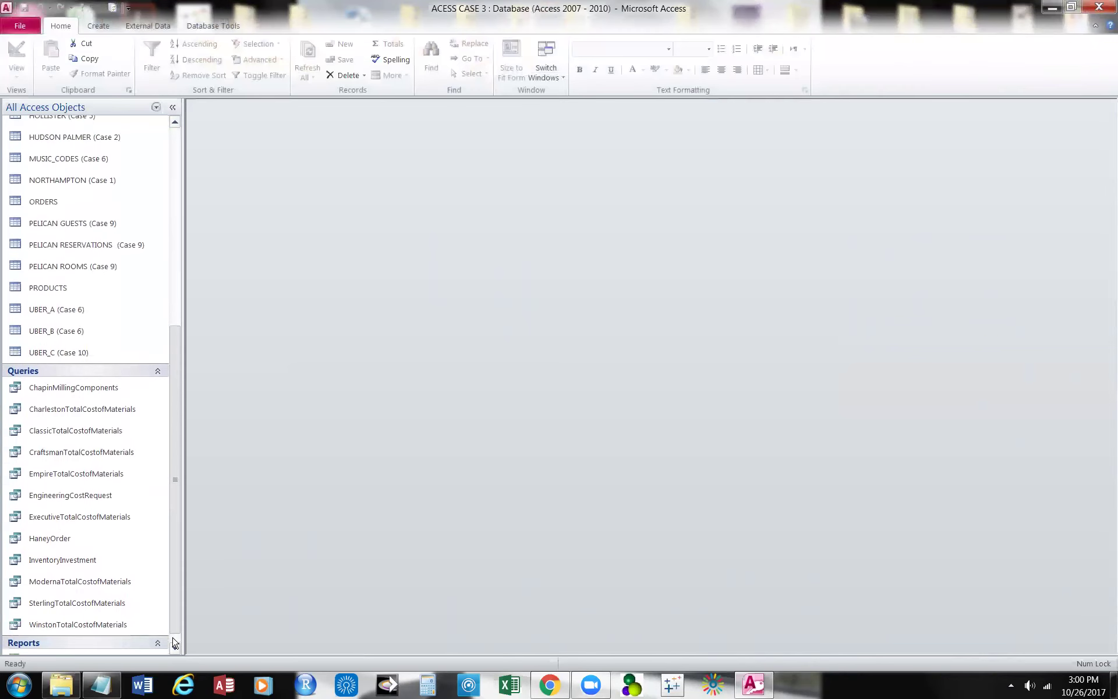
{"action": "left_click_drag", "start_coordinate": [174, 643], "coordinate": [175, 374]}
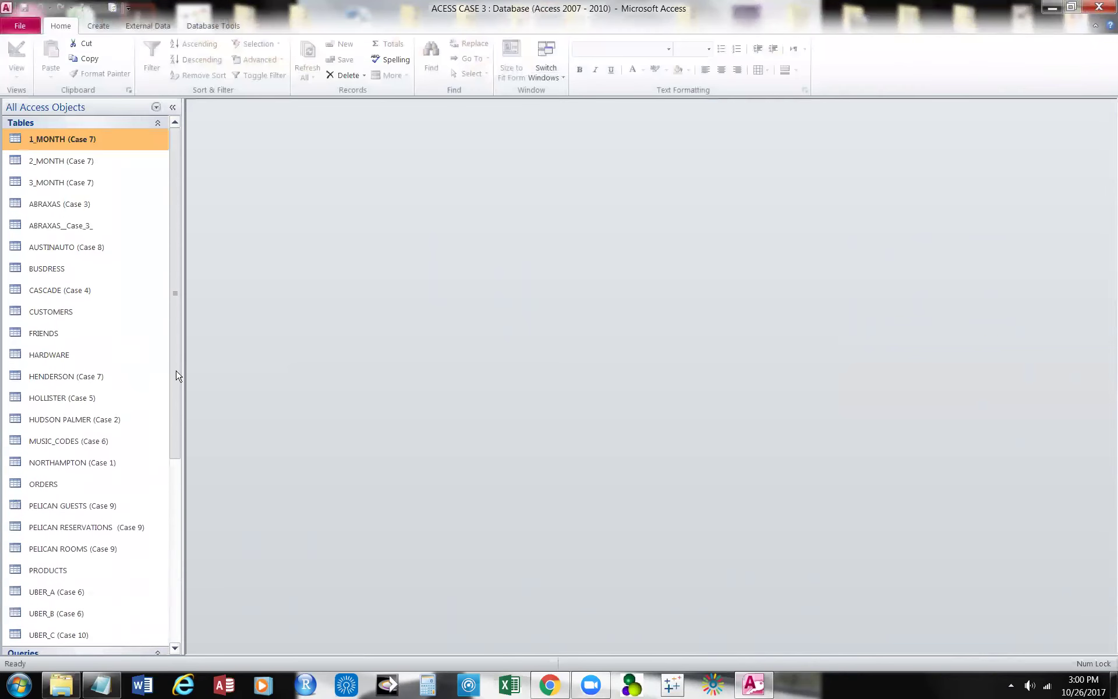
Close the database again and open ACESS CASE 3 from the Desktop once more.
{"action": "left_click", "coordinate": [1098, 7]}
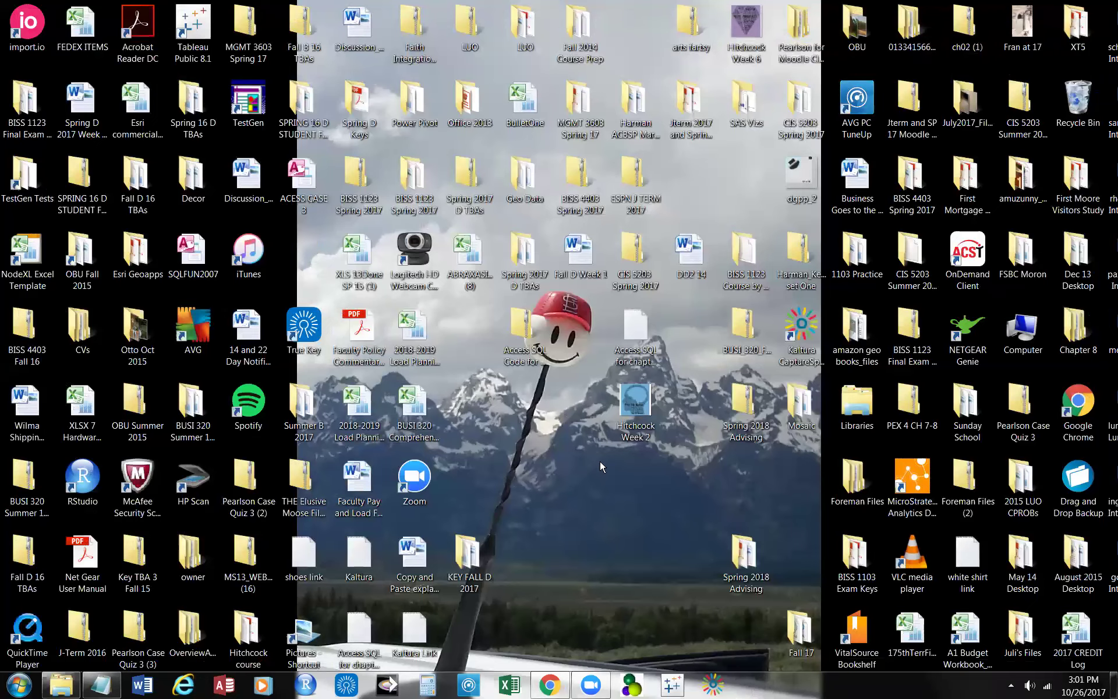
{"action": "right_click", "coordinate": [292, 187]}
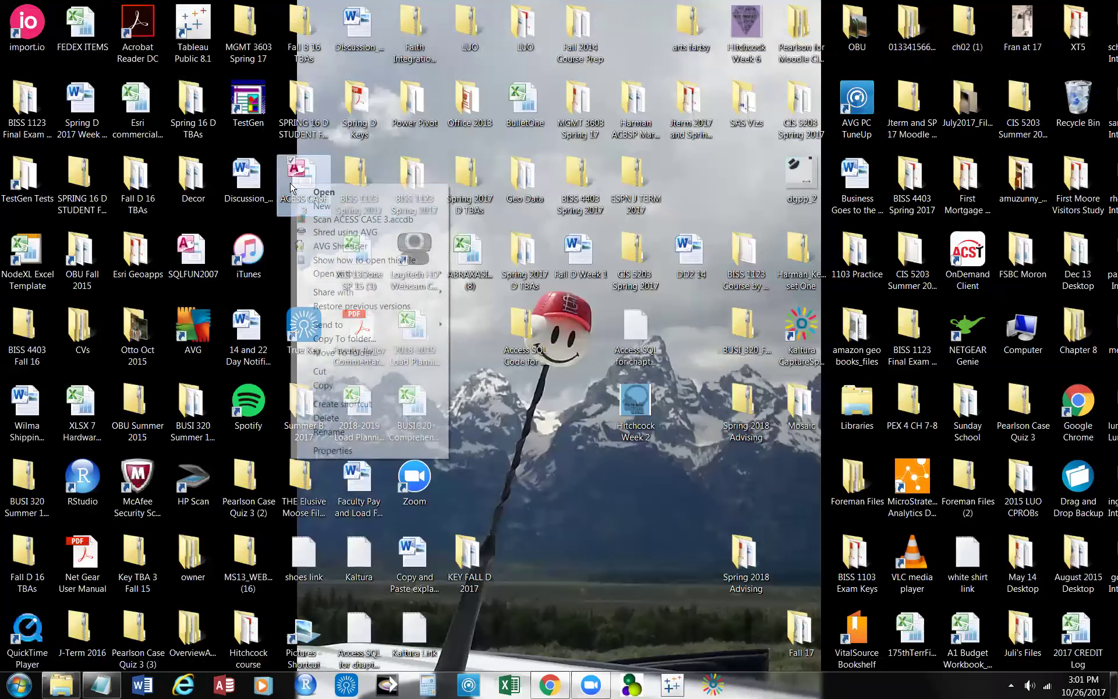
{"action": "left_click", "coordinate": [315, 193]}
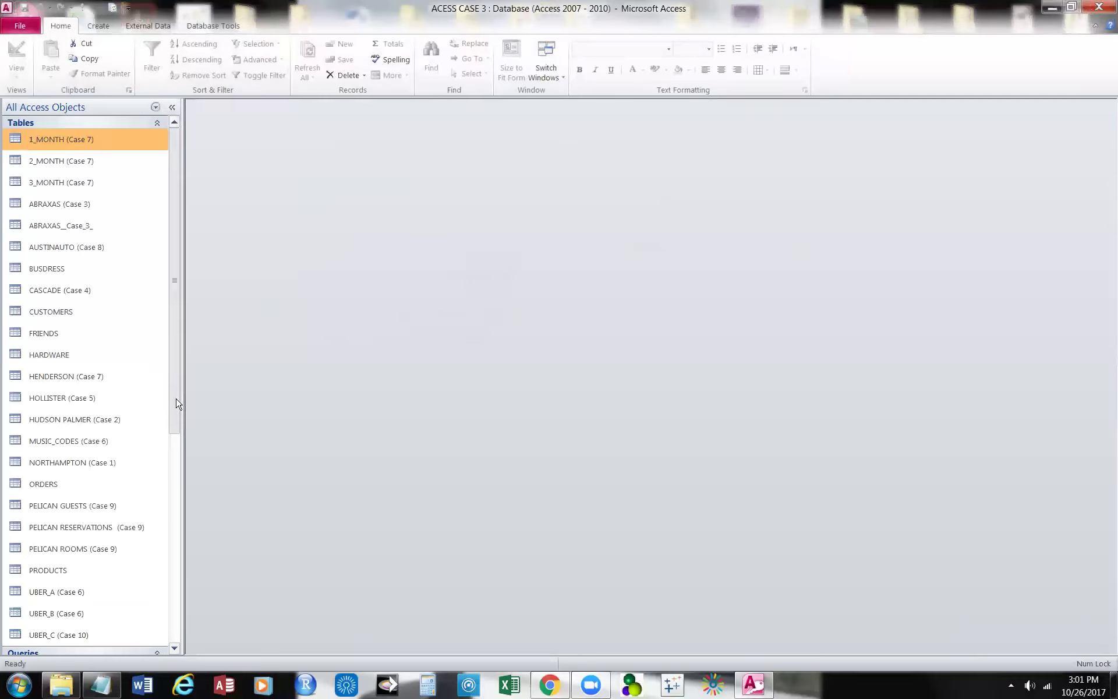
Check the saved queries listed in the ACESS CASE 3 database and close Access.
{"action": "scroll", "coordinate": [166, 501], "scroll_direction": "down", "scroll_amount": 4}
{"action": "scroll", "coordinate": [149, 610], "scroll_direction": "down", "scroll_amount": 3}
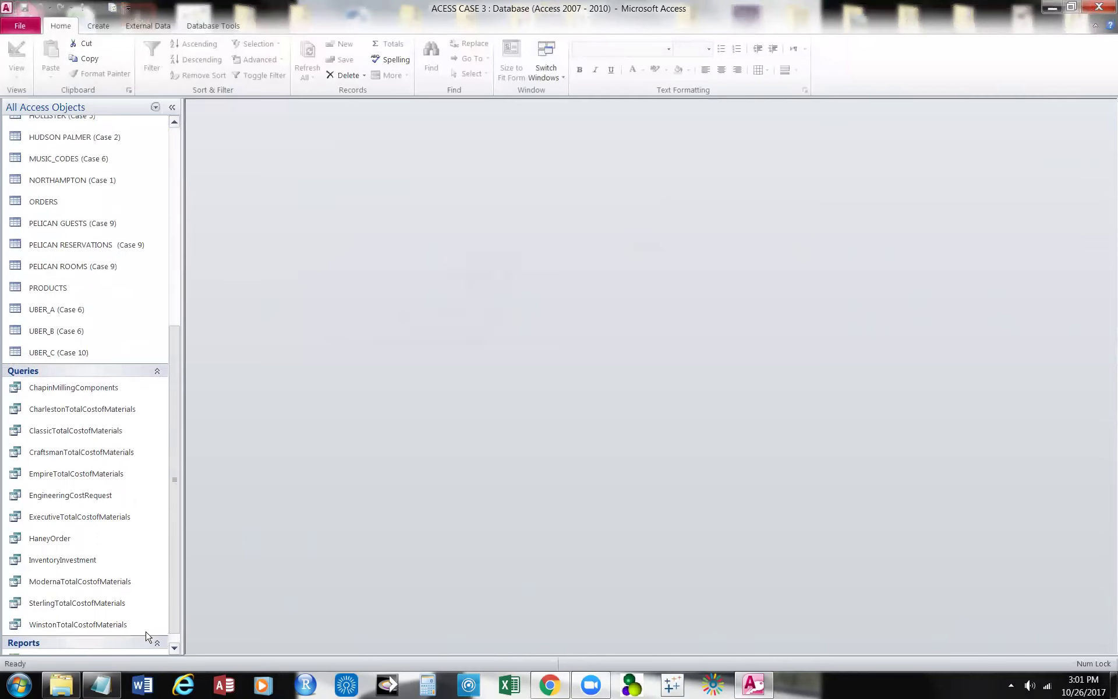
{"action": "scroll", "coordinate": [155, 554], "scroll_direction": "up", "scroll_amount": 3}
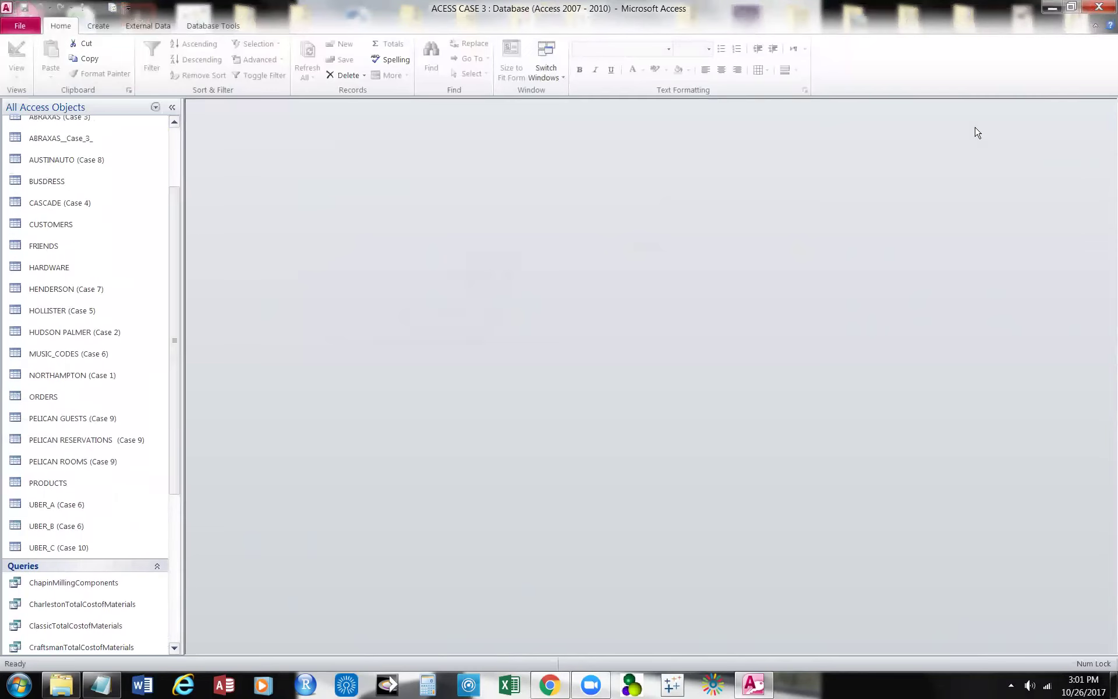
{"action": "left_click", "coordinate": [1098, 7]}
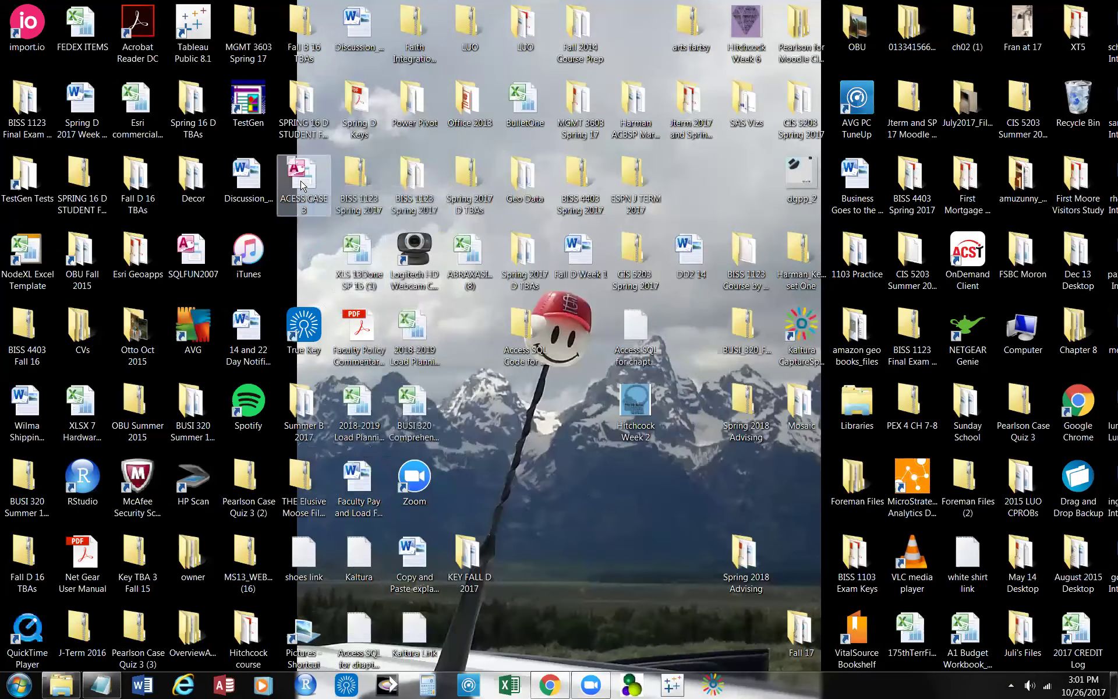
Move the ACESS CASE 3 file to an empty Desktop spot, and try to upload it to the course files in Chrome.
{"action": "left_click_drag", "start_coordinate": [307, 215], "coordinate": [633, 488]}
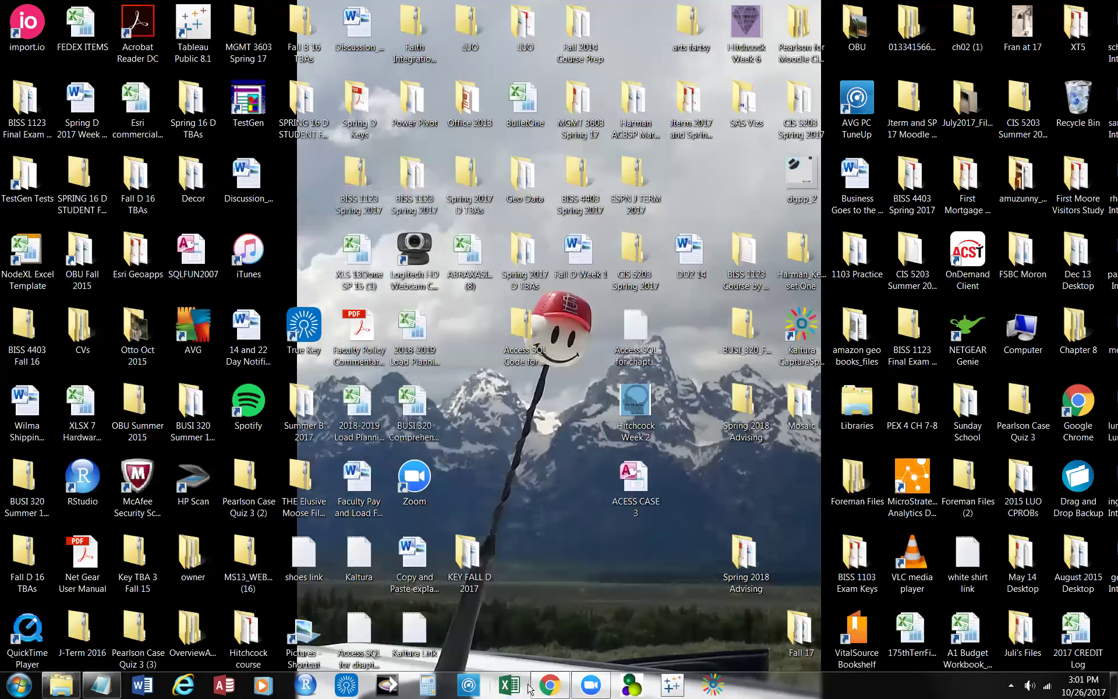
{"action": "mouse_move", "coordinate": [556, 690]}
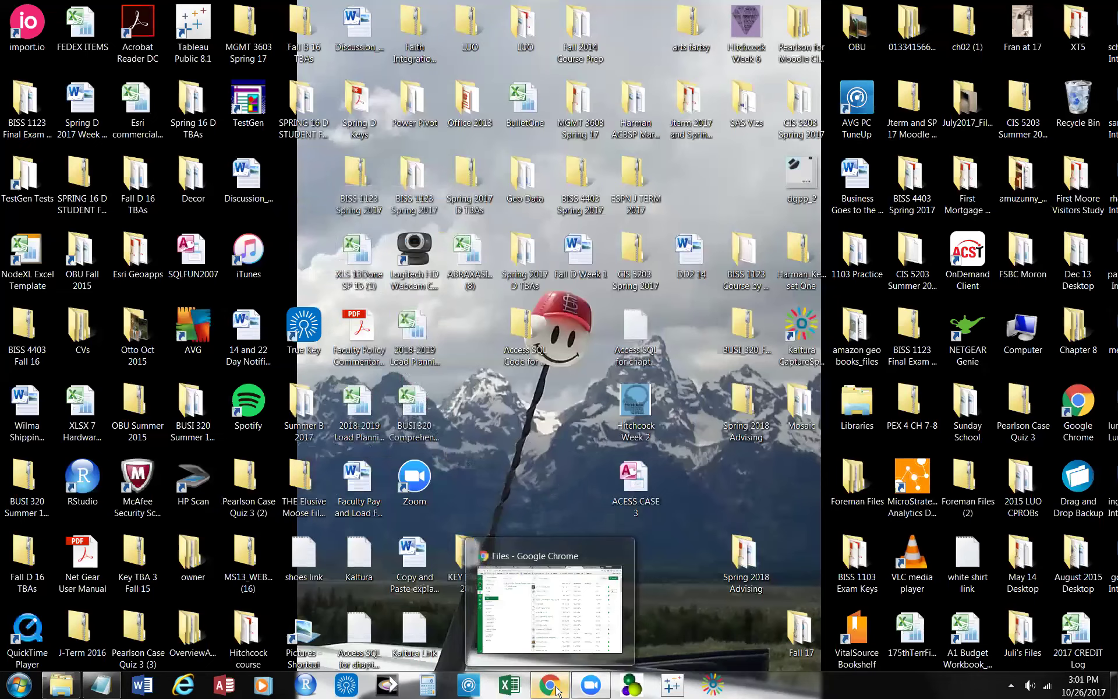
{"action": "left_click", "coordinate": [556, 690]}
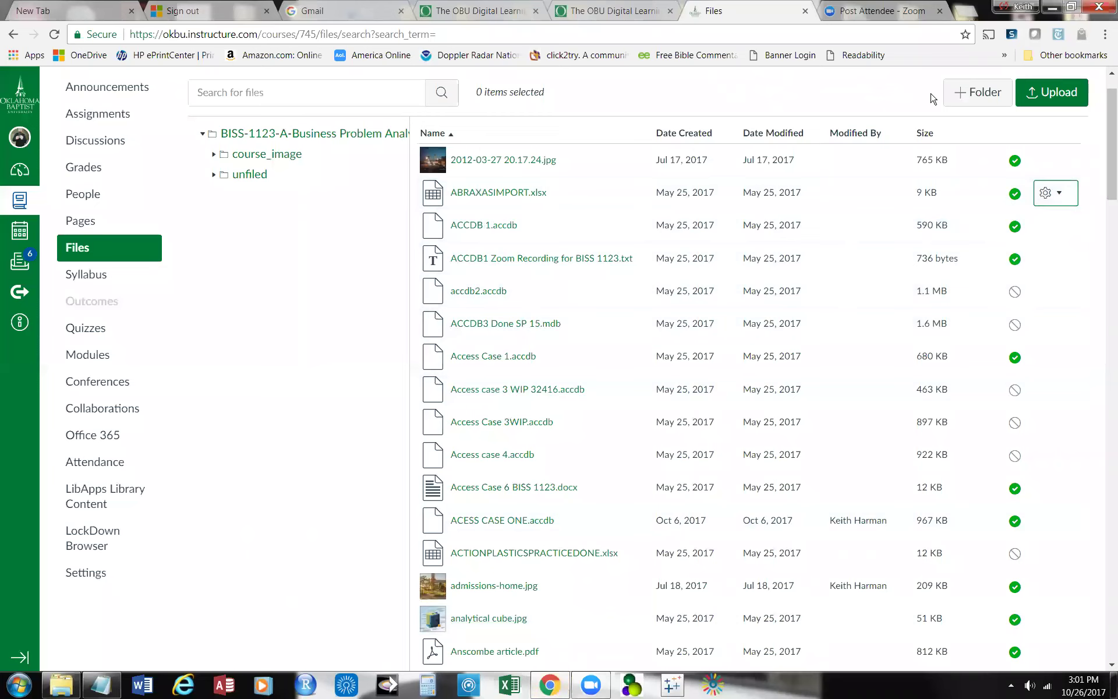
{"action": "left_click", "coordinate": [1055, 93]}
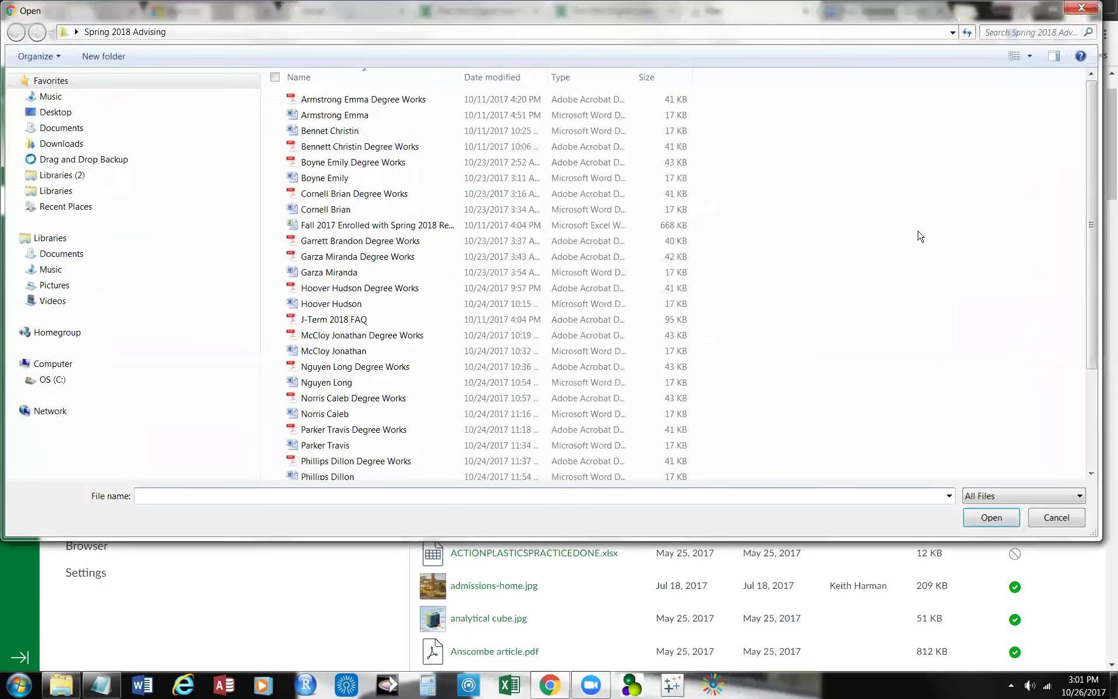
{"action": "left_click", "coordinate": [42, 115]}
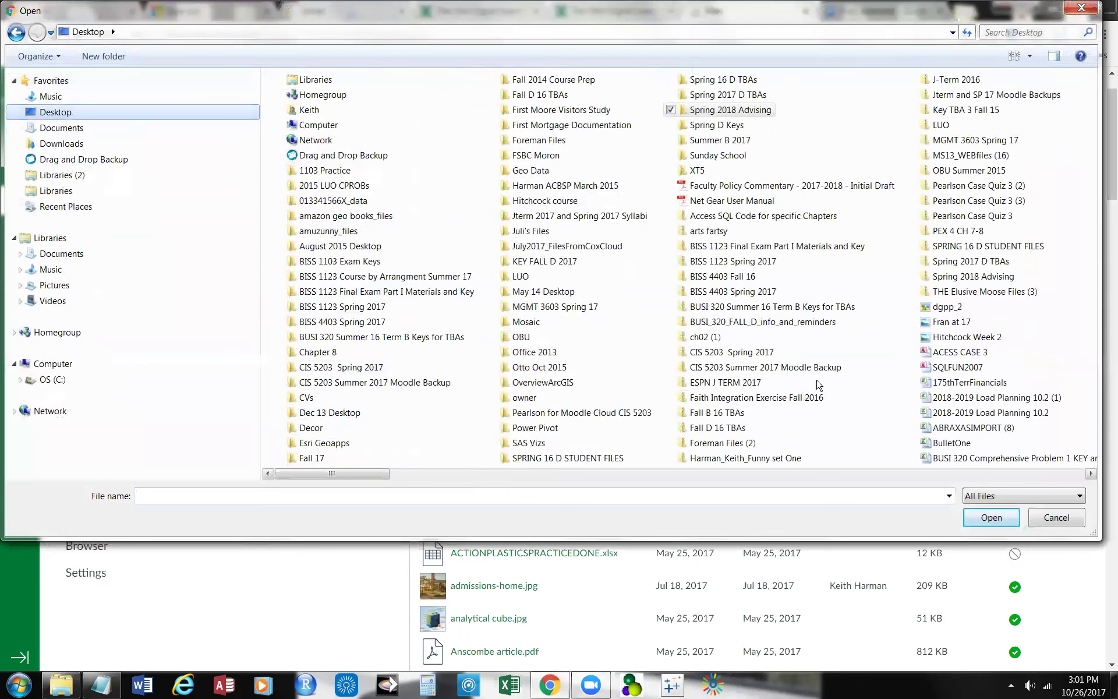
{"action": "left_click", "coordinate": [959, 351]}
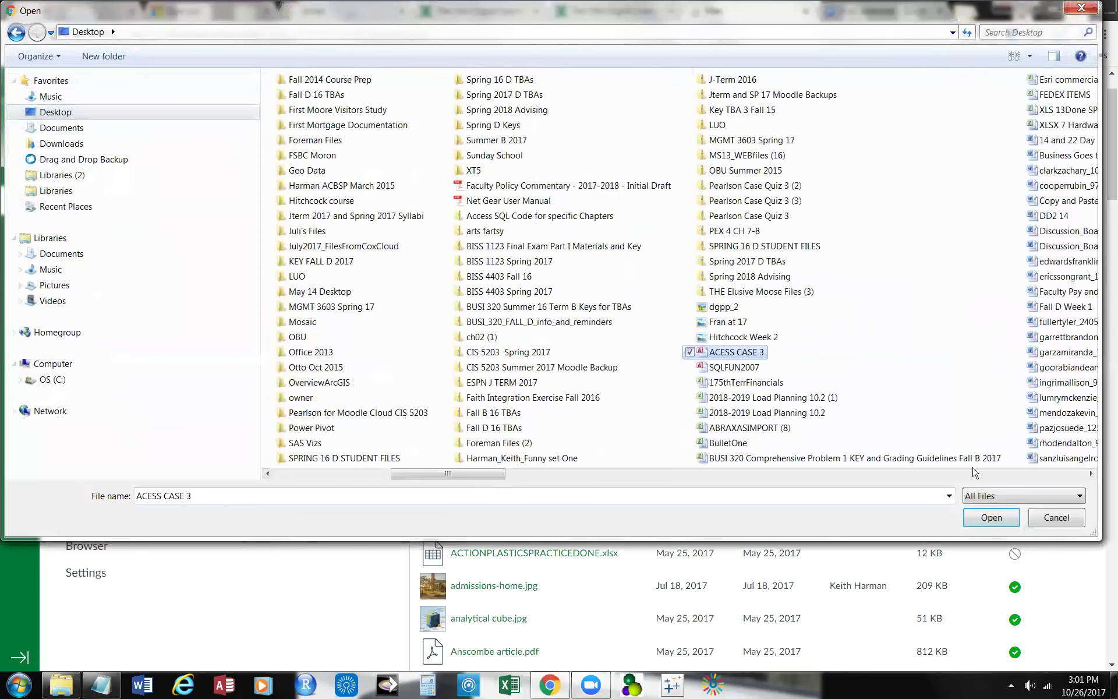
{"action": "left_click", "coordinate": [991, 518]}
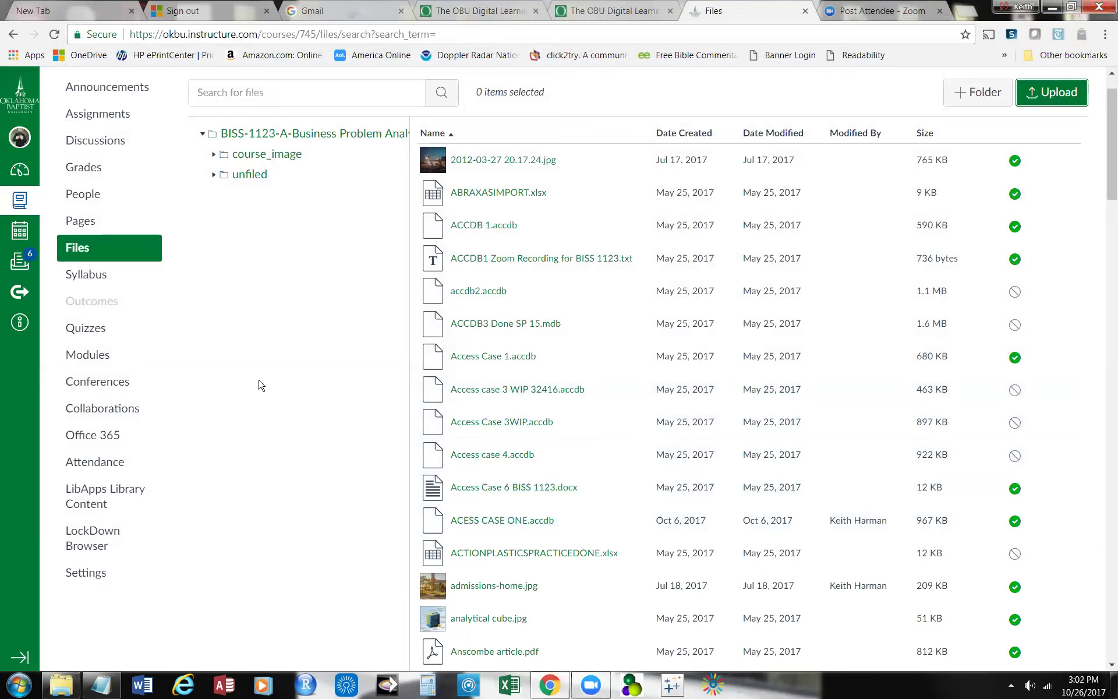
Look for the database in the course file list, and try again to upload ACESS CASE 3 from the Desktop.
{"action": "scroll", "coordinate": [260, 385], "scroll_direction": "down", "scroll_amount": 3}
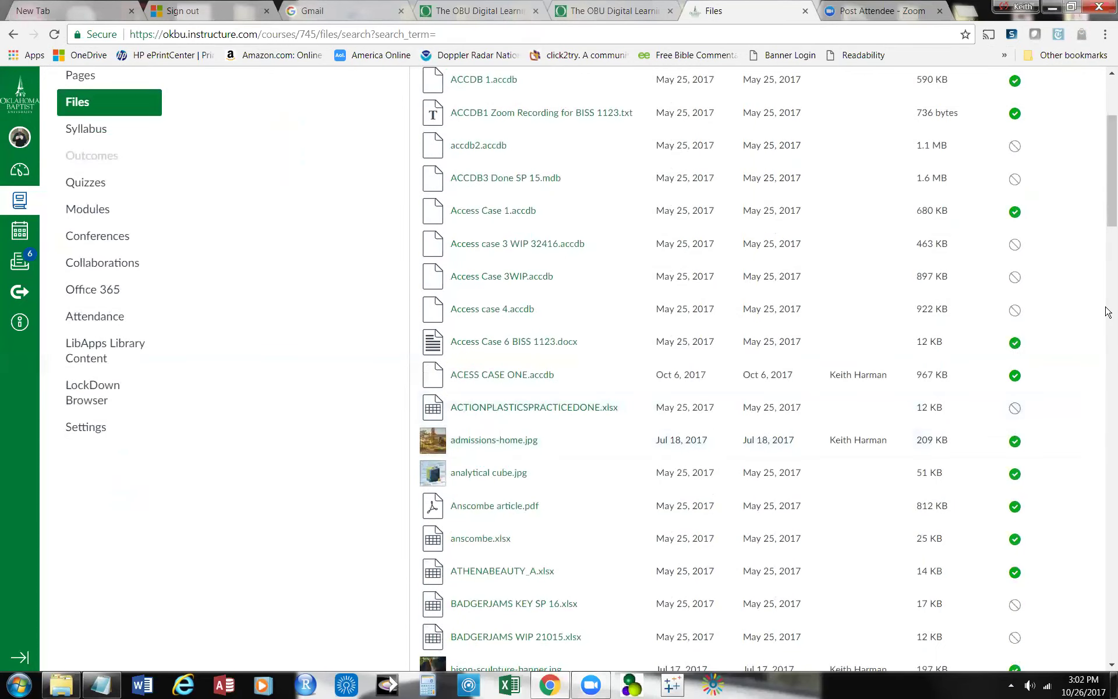
{"action": "left_click_drag", "start_coordinate": [1107, 198], "coordinate": [1038, 181]}
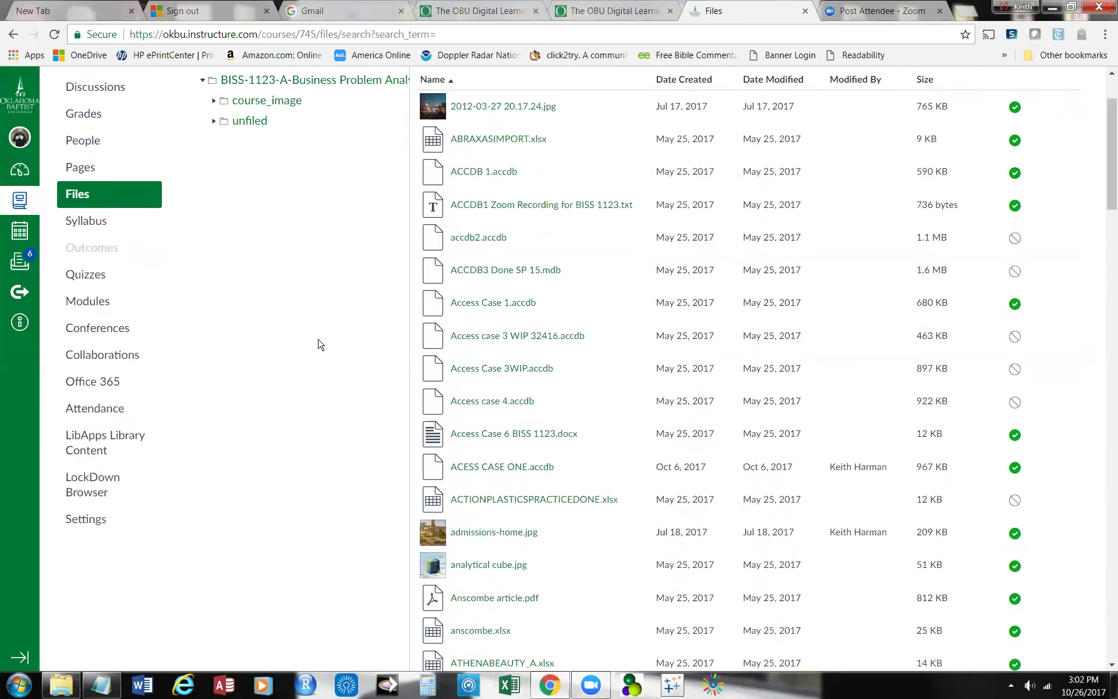
{"action": "mouse_move", "coordinate": [1040, 202]}
{"action": "scroll", "coordinate": [1108, 326], "scroll_direction": "down", "scroll_amount": 2}
{"action": "scroll", "coordinate": [1108, 326], "scroll_direction": "up", "scroll_amount": 4}
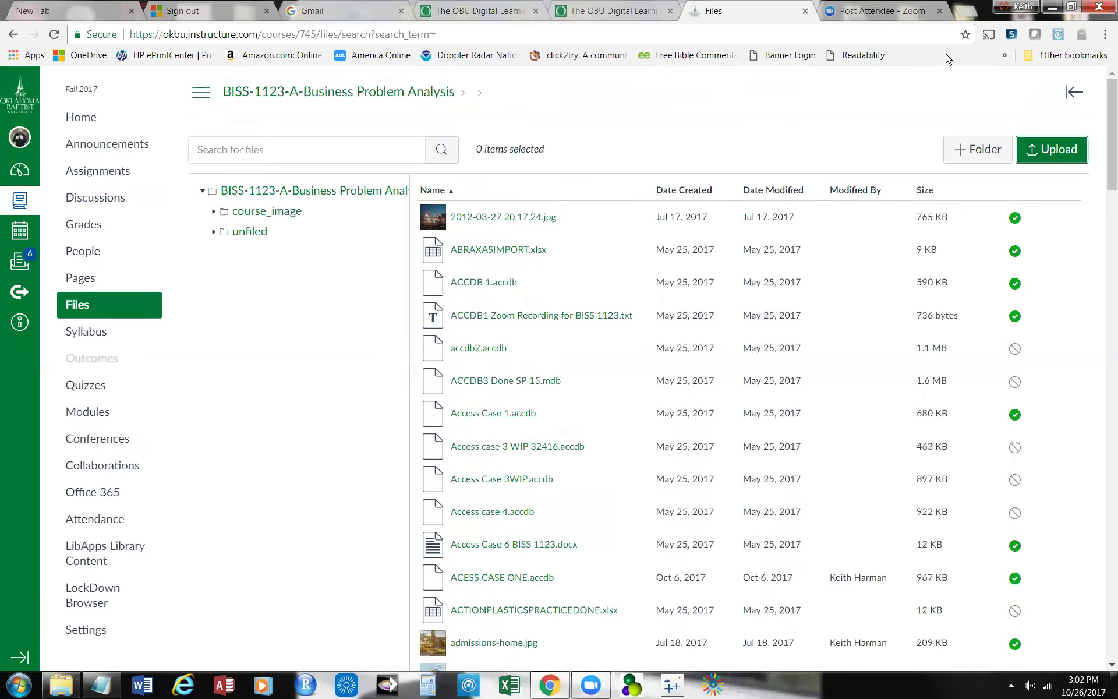
{"action": "left_click", "coordinate": [1039, 145]}
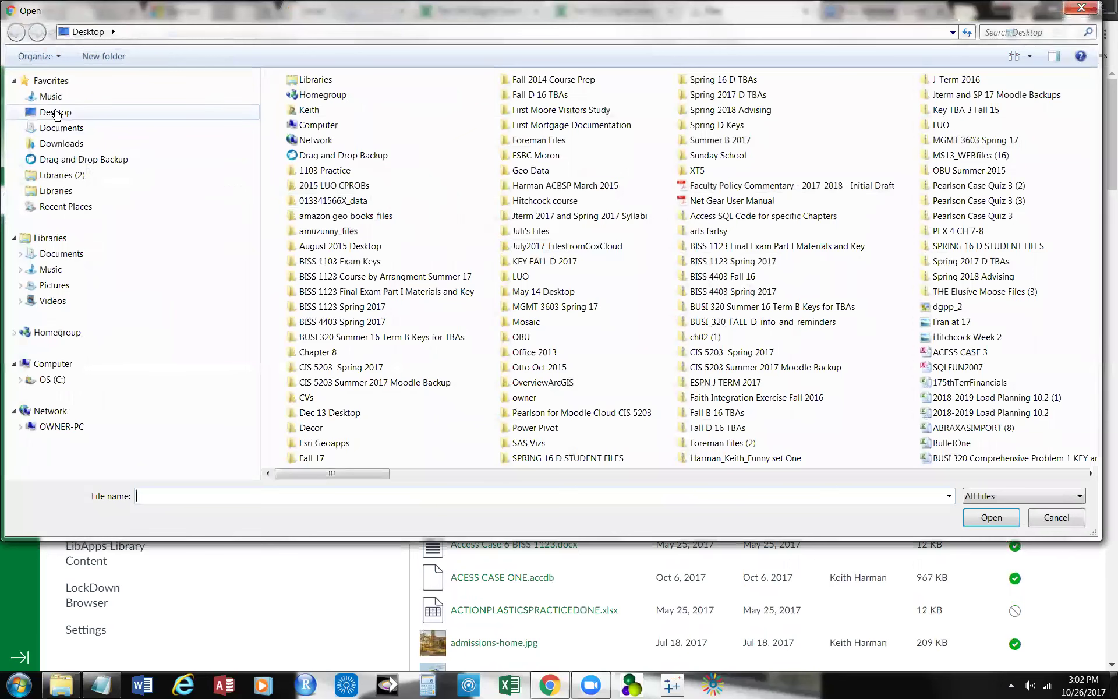
{"action": "left_click", "coordinate": [55, 113]}
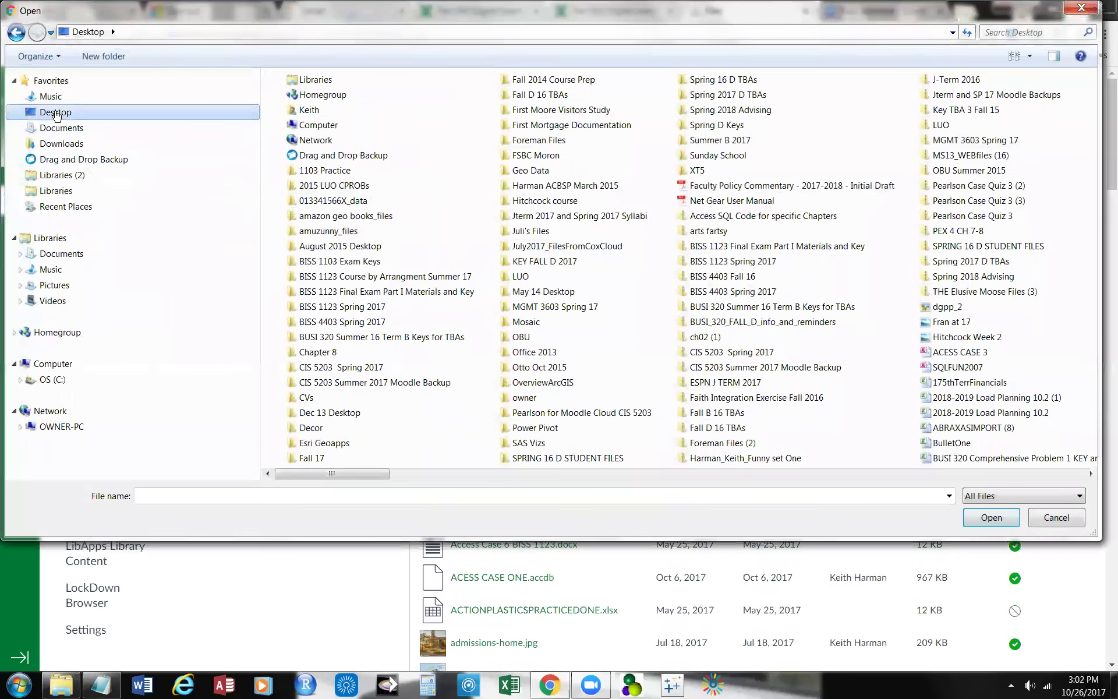
{"action": "left_click", "coordinate": [960, 353]}
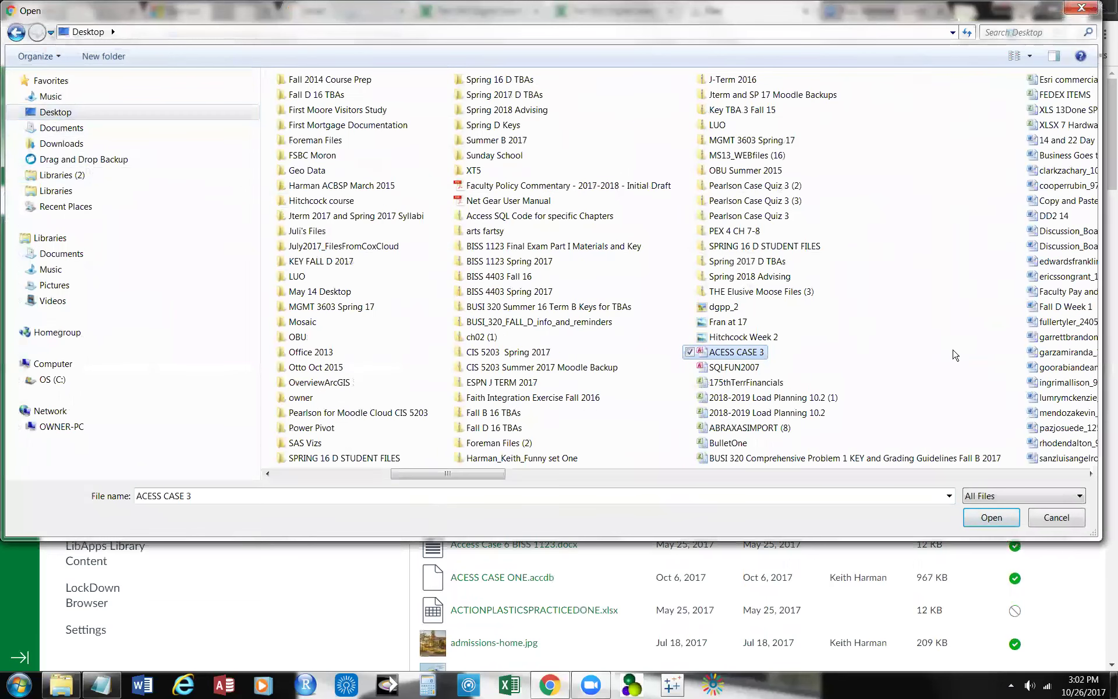
{"action": "left_click", "coordinate": [973, 518]}
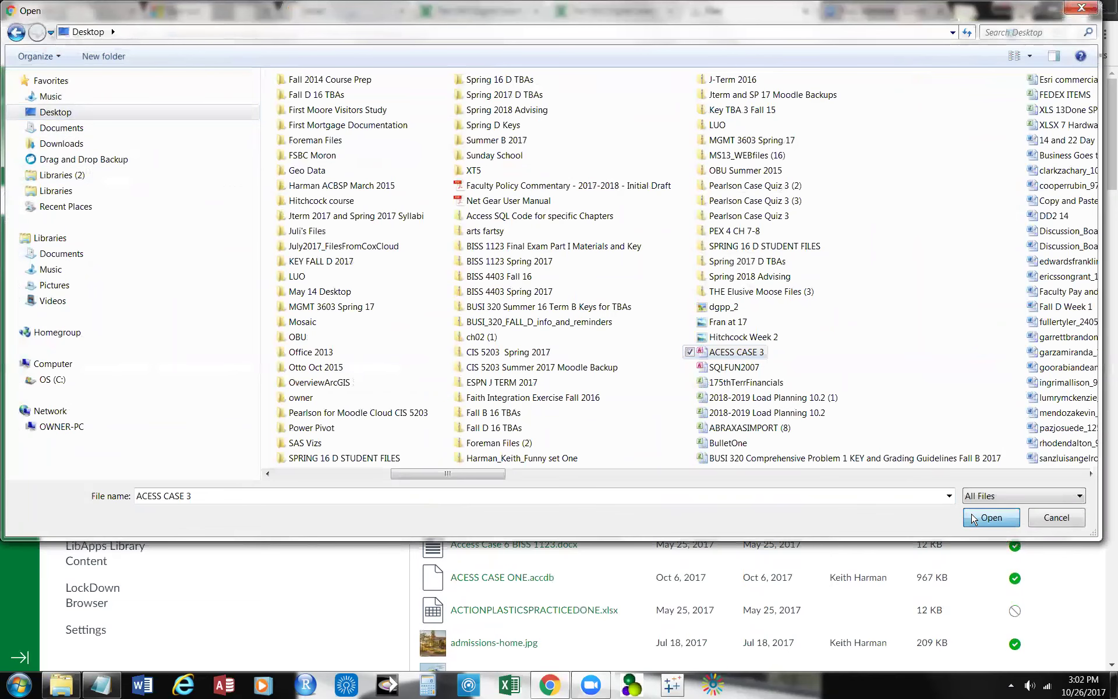
{"action": "left_click", "coordinate": [973, 519]}
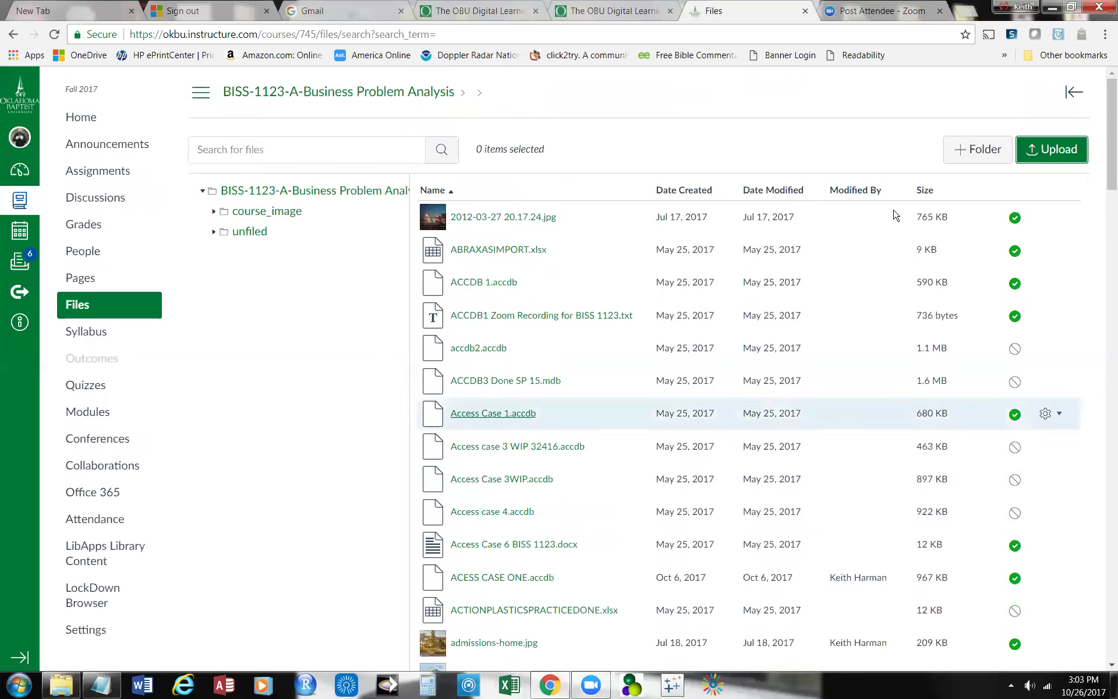
Minimize Chrome and rename the ACESS CASE 3 file on the Desktop as ACCESSCASETHREE.
{"action": "left_click", "coordinate": [1052, 7]}
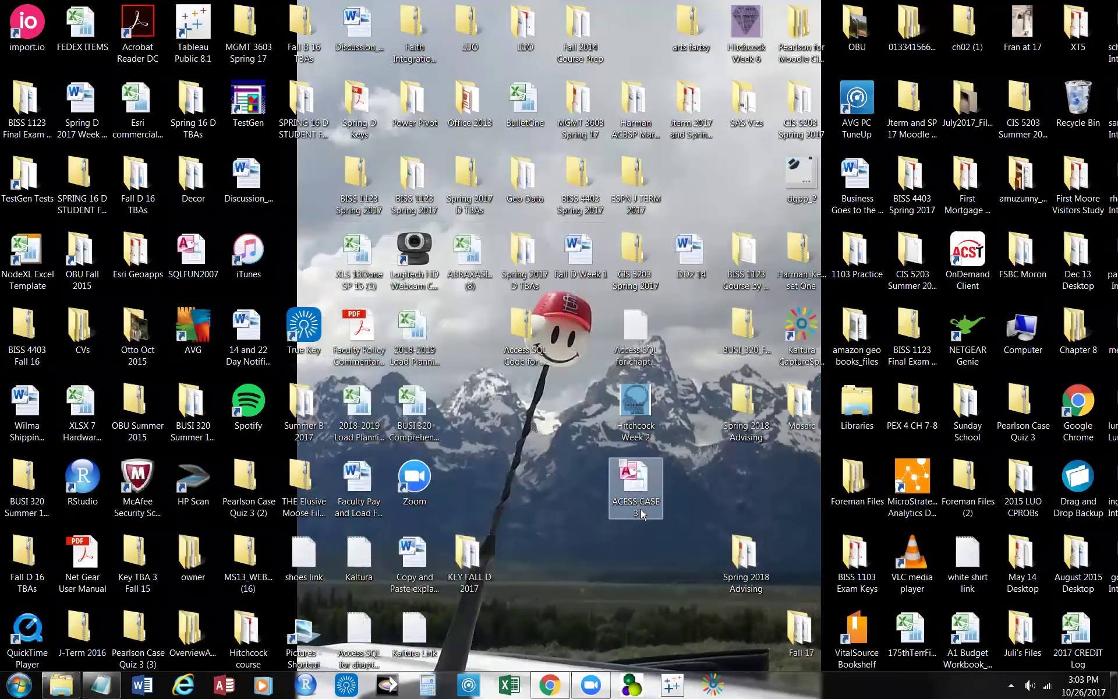
{"action": "right_click", "coordinate": [635, 501]}
{"action": "left_click", "coordinate": [661, 475]}
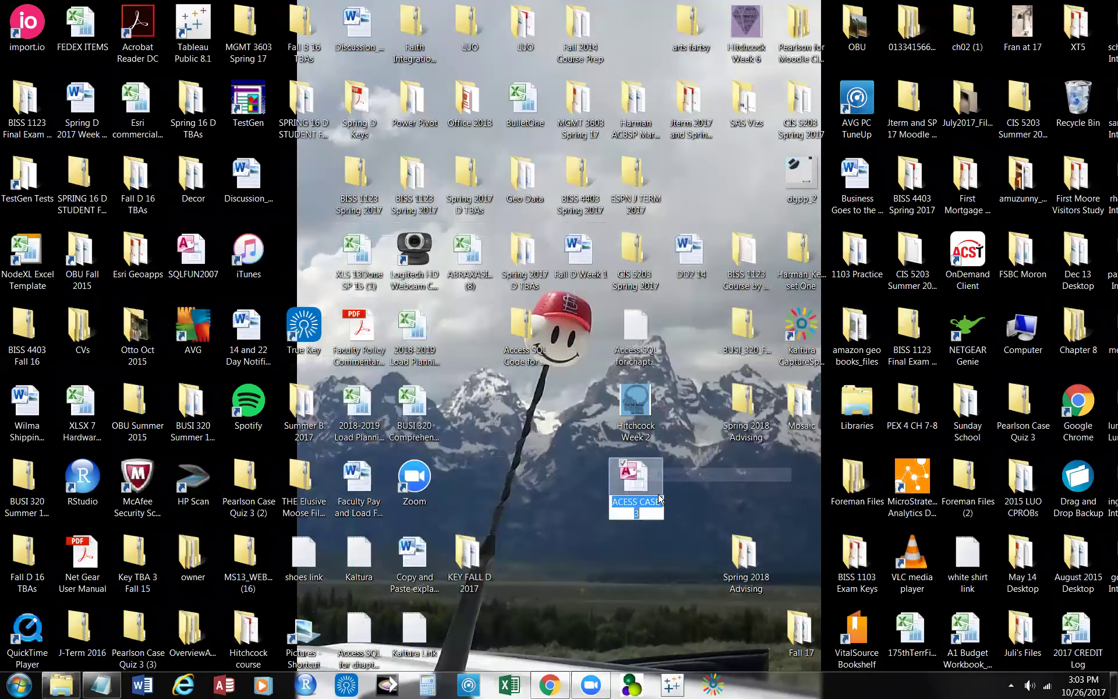
{"action": "left_click", "coordinate": [660, 512]}
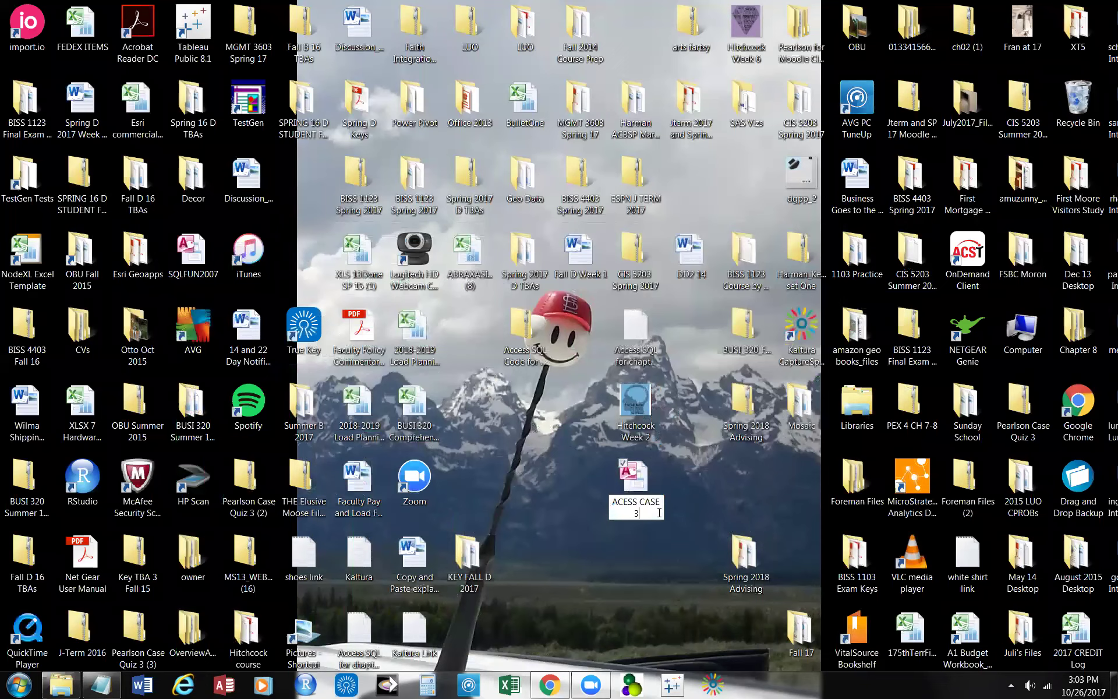
{"action": "key", "text": "BackSpace"}
{"action": "key", "text": "BackSpace"}
{"action": "key", "text": "BackSpace"}
{"action": "key", "text": "BackSpace"}
{"action": "key", "text": "BackSpace"}
{"action": "key", "text": "BackSpace"}
{"action": "key", "text": "BackSpace"}
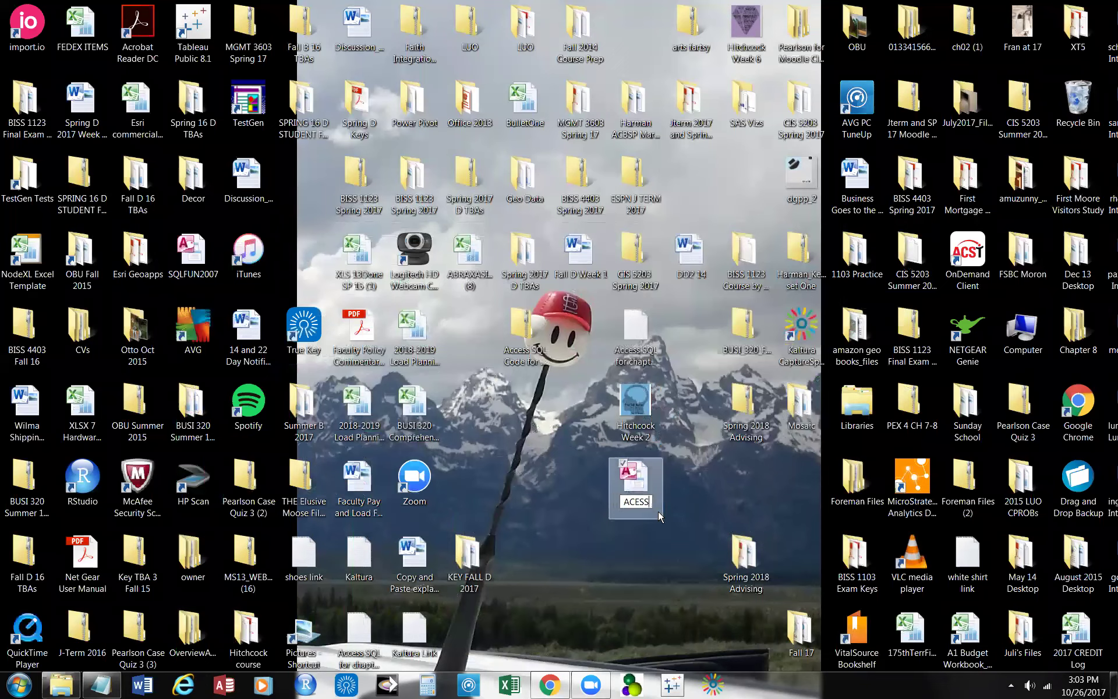
{"action": "key", "text": "BackSpace"}
{"action": "key", "text": "BackSpace"}
{"action": "key", "text": "BackSpace"}
{"action": "type", "text": "CESSCASE THREE"}
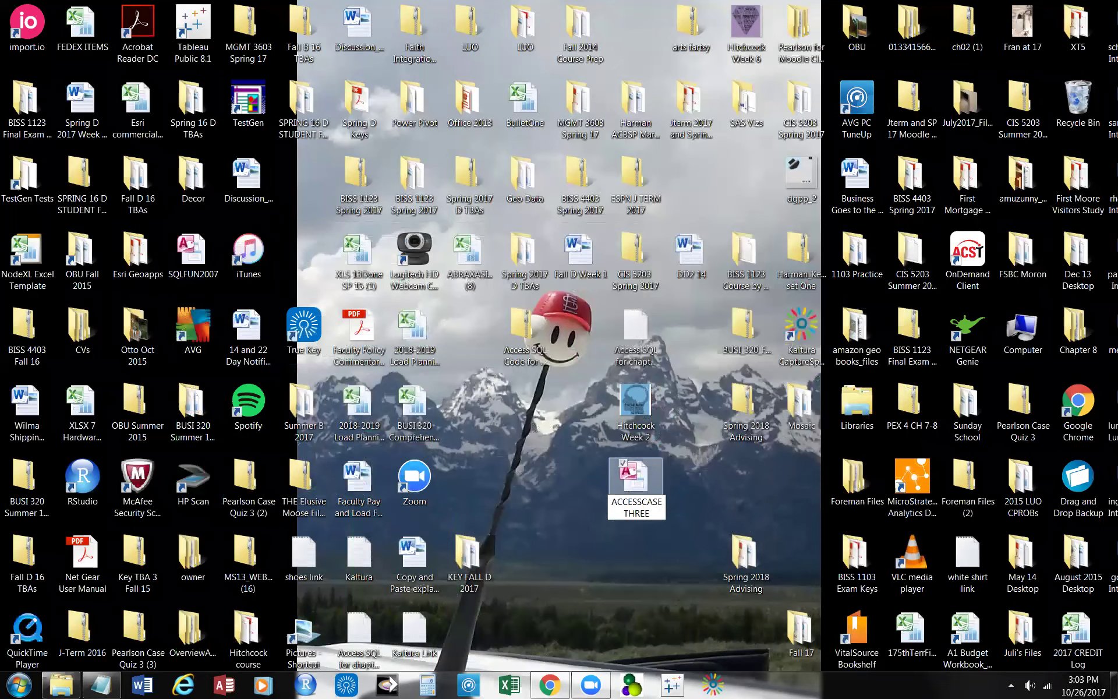
{"action": "key", "text": "Return"}
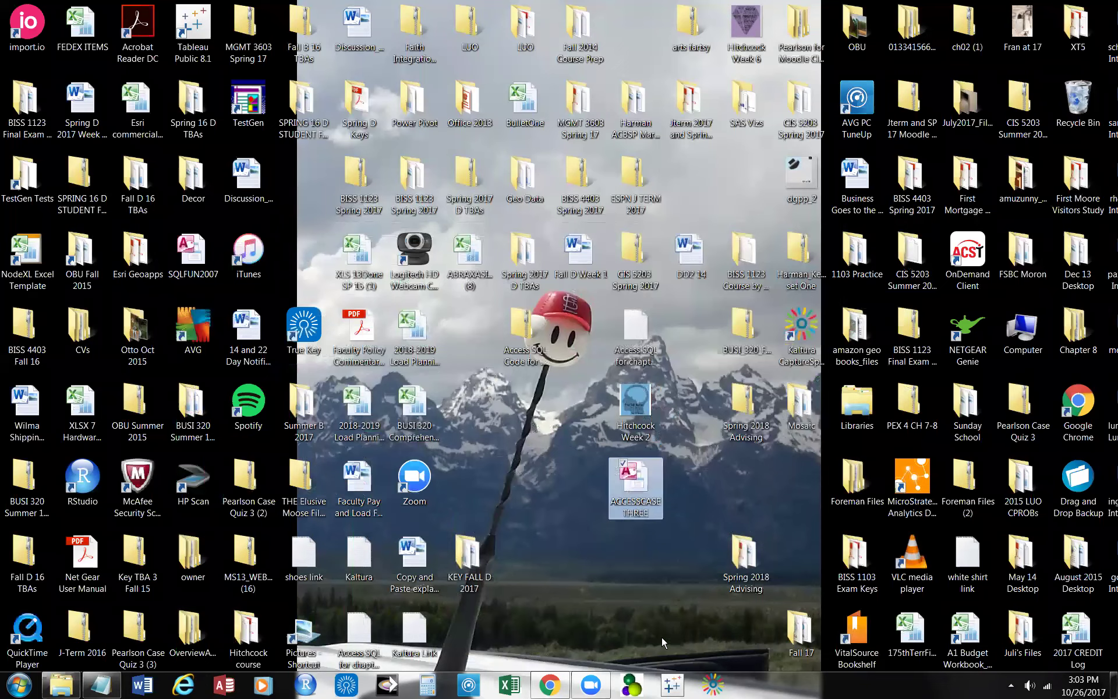
{"action": "left_click", "coordinate": [624, 602]}
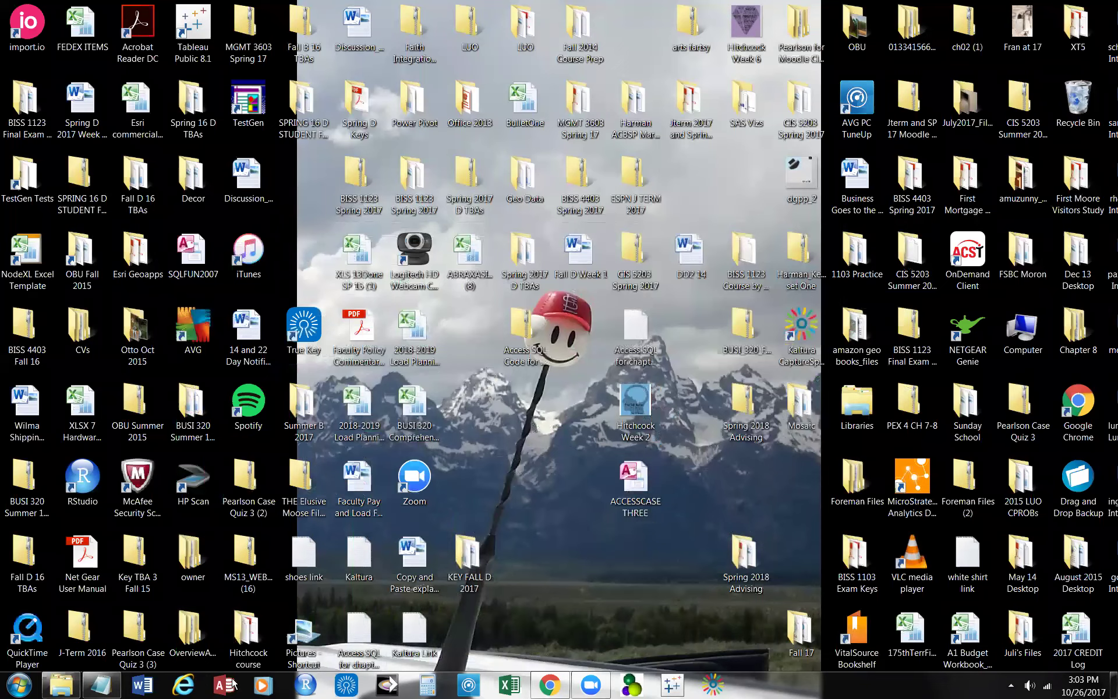
Return to Chrome and submit ACCESSCASETHREE from the Desktop for upload to the course files.
{"action": "left_click", "coordinate": [550, 685]}
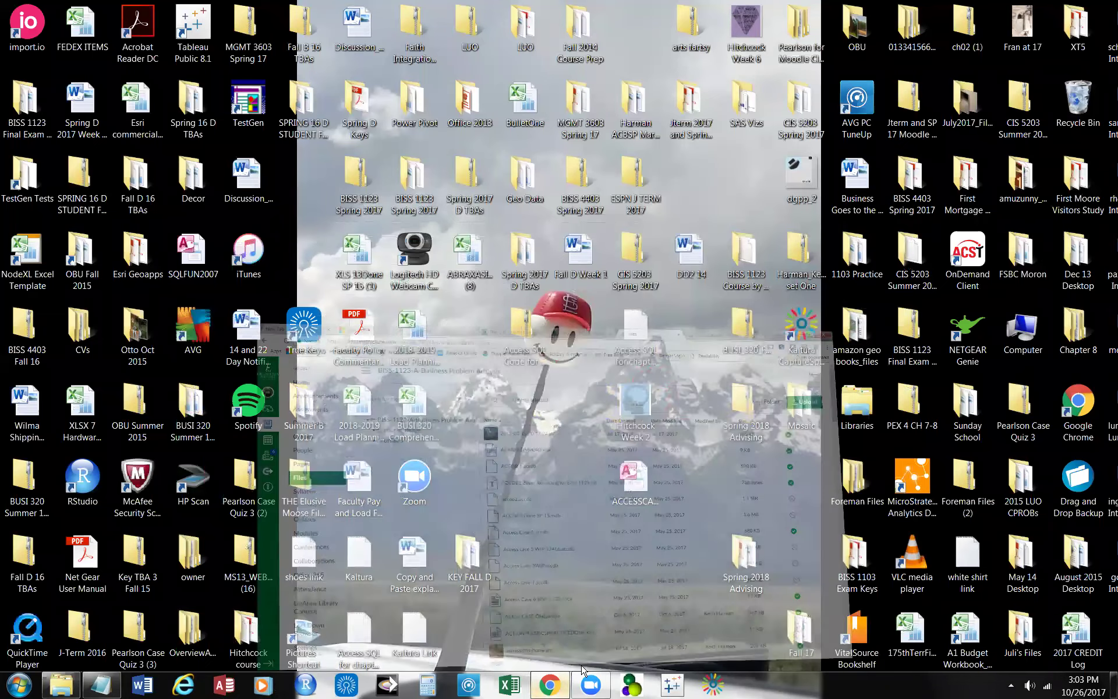
{"action": "left_click", "coordinate": [1058, 150]}
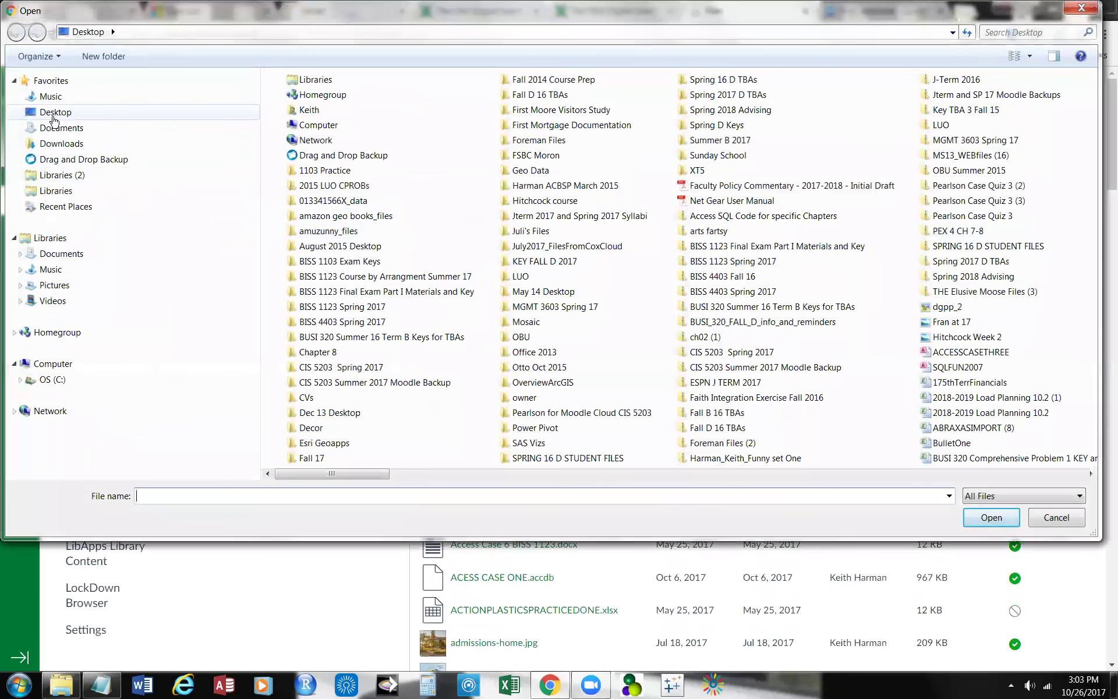
{"action": "left_click", "coordinate": [54, 118]}
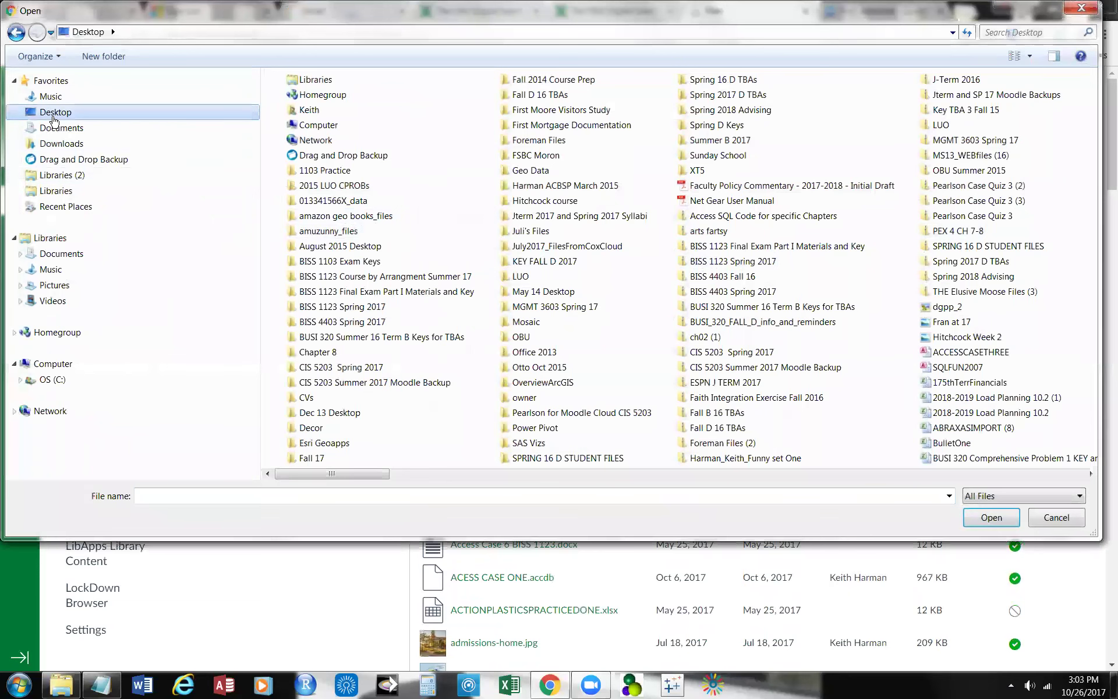
{"action": "left_click", "coordinate": [984, 353]}
{"action": "left_click", "coordinate": [984, 518]}
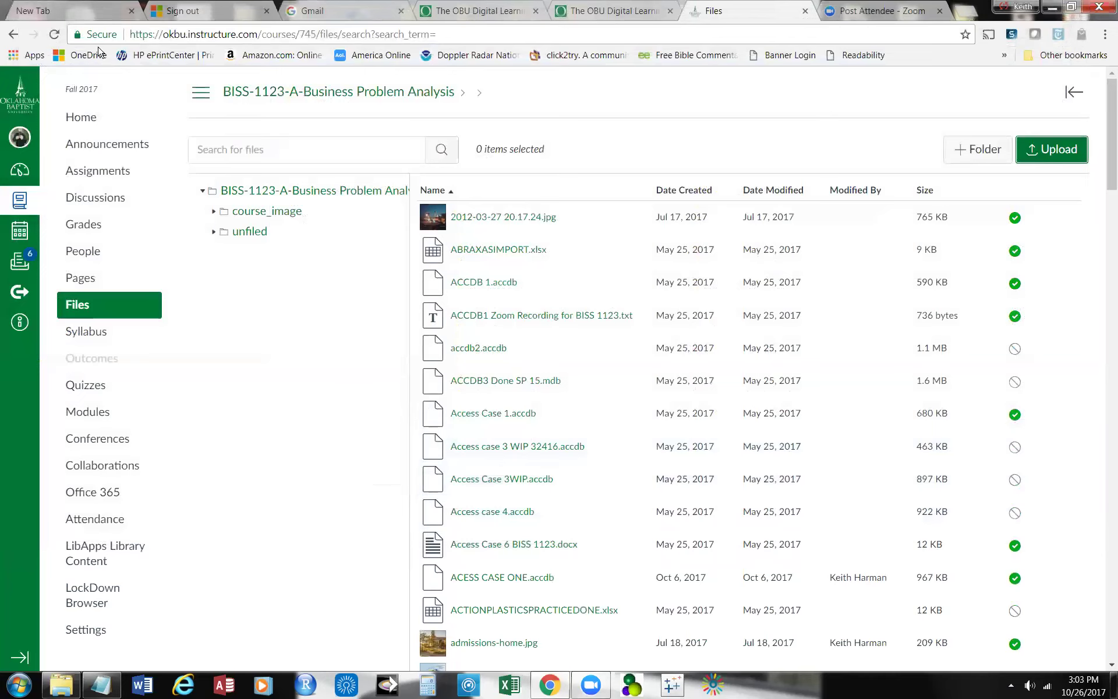
Reload the course files page and look through the list for the uploaded database.
{"action": "left_click", "coordinate": [54, 34]}
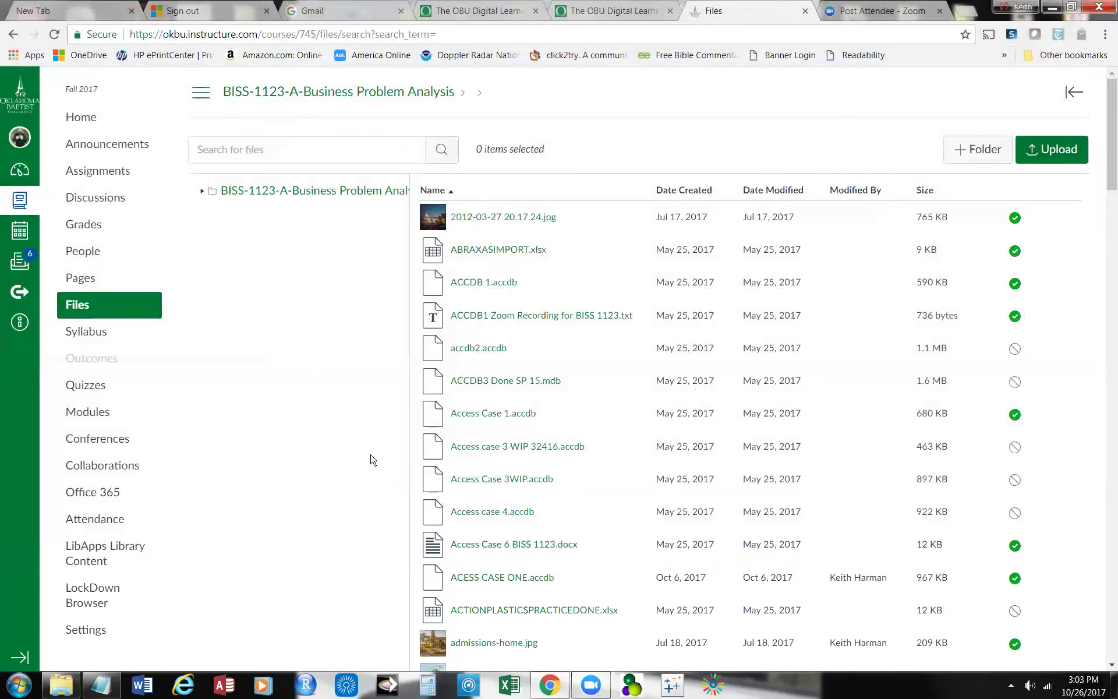
{"action": "scroll", "coordinate": [372, 460], "scroll_direction": "down", "scroll_amount": 3}
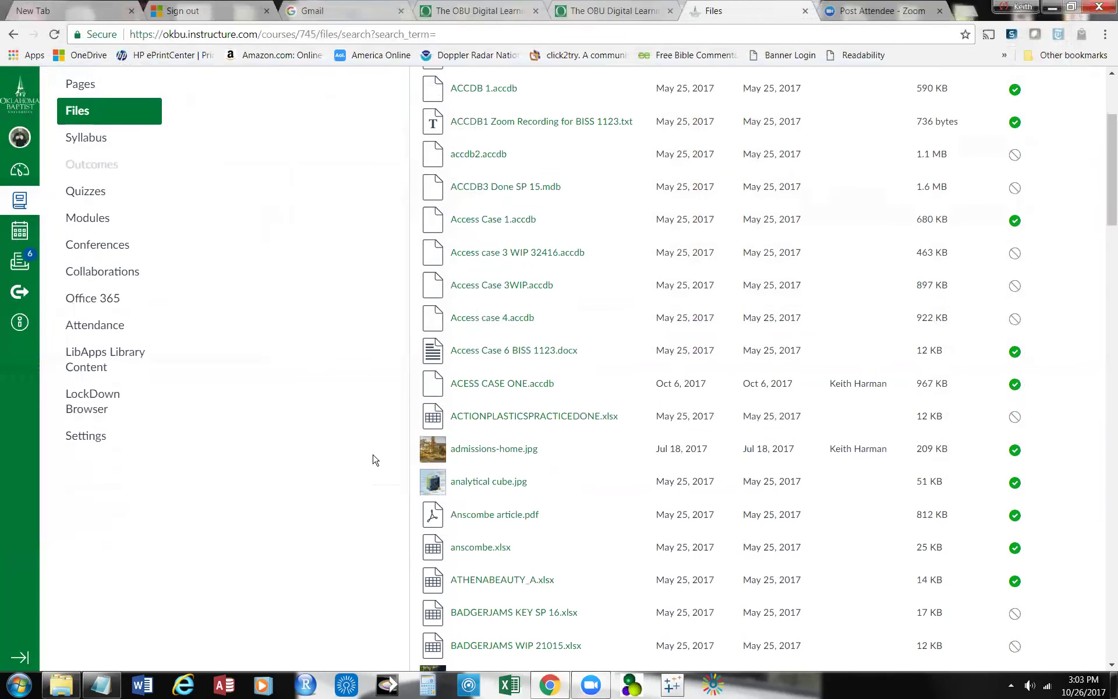
{"action": "scroll", "coordinate": [376, 460], "scroll_direction": "down", "scroll_amount": 5}
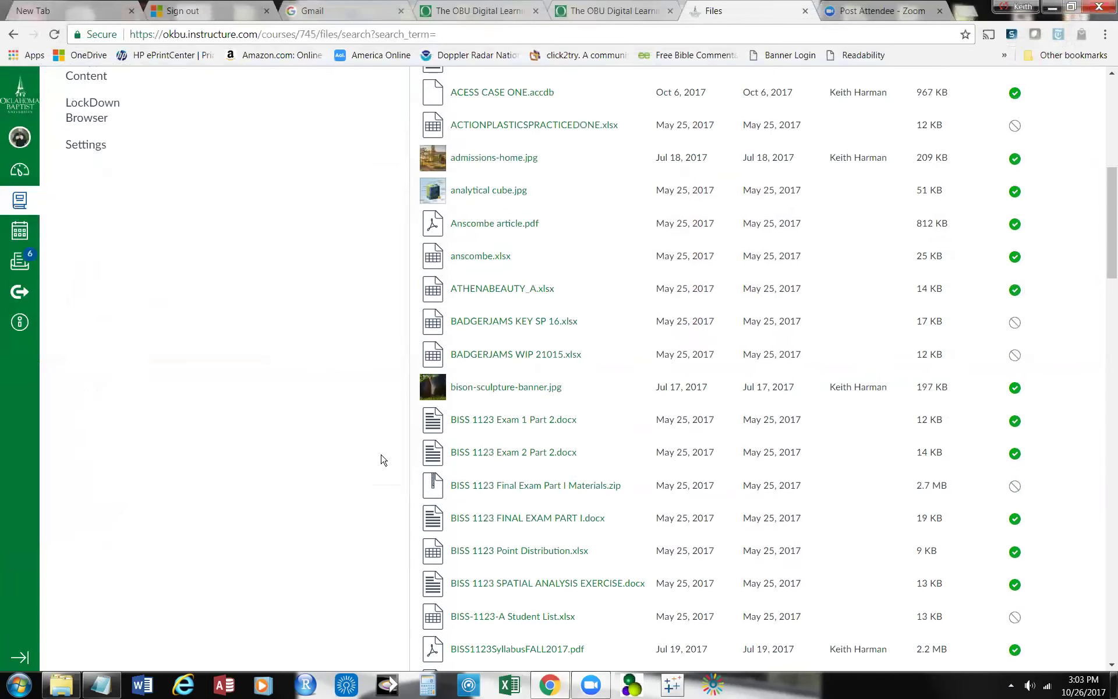
Publish the file ACCDB3 Done SP 15.mdb in the course files.
{"action": "scroll", "coordinate": [381, 460], "scroll_direction": "up", "scroll_amount": 7}
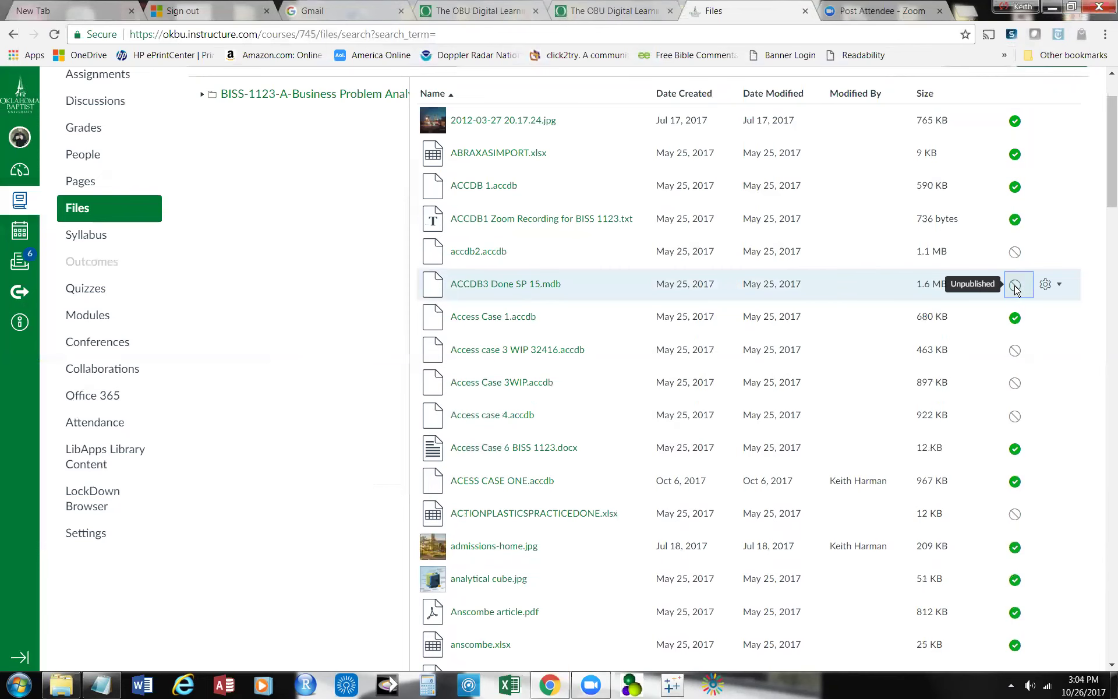
{"action": "left_click", "coordinate": [1014, 285]}
{"action": "left_click", "coordinate": [421, 326]}
{"action": "left_click", "coordinate": [808, 480]}
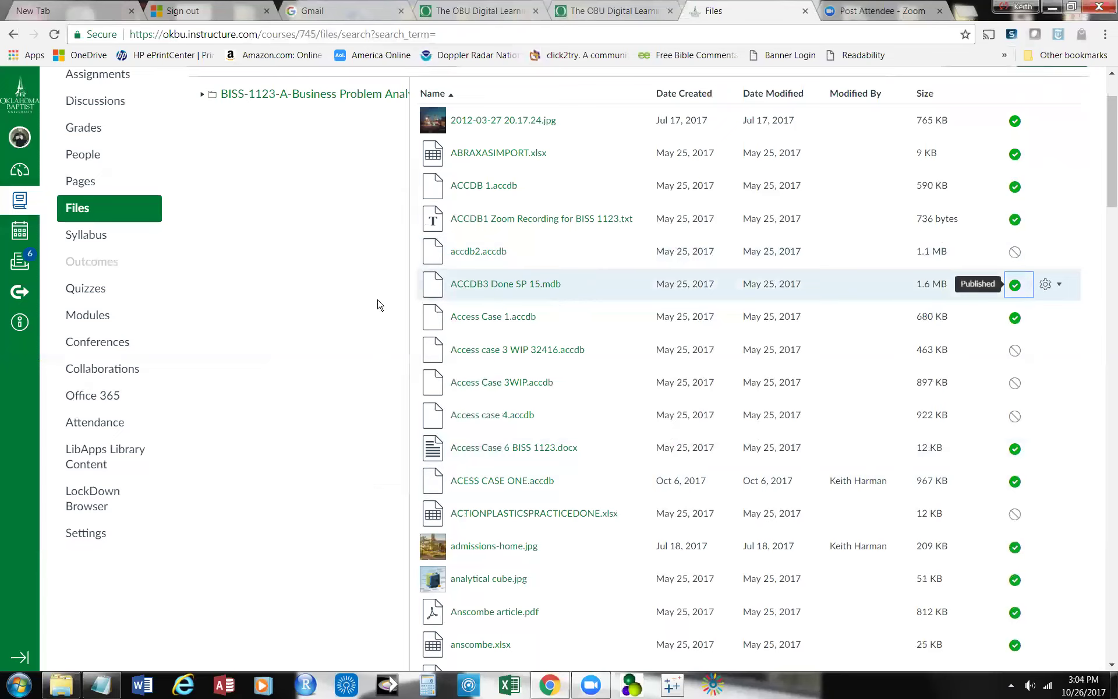
{"action": "scroll", "coordinate": [320, 332], "scroll_direction": "down", "scroll_amount": 1}
{"action": "scroll", "coordinate": [319, 332], "scroll_direction": "down", "scroll_amount": 3}
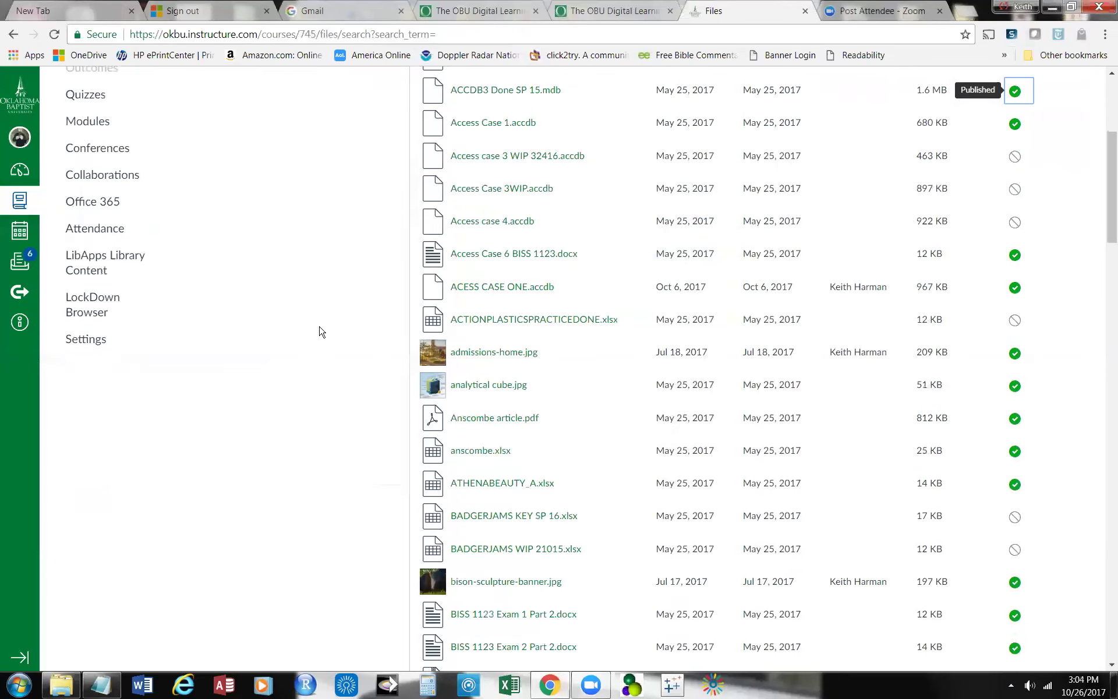
{"action": "scroll", "coordinate": [320, 332], "scroll_direction": "up", "scroll_amount": 5}
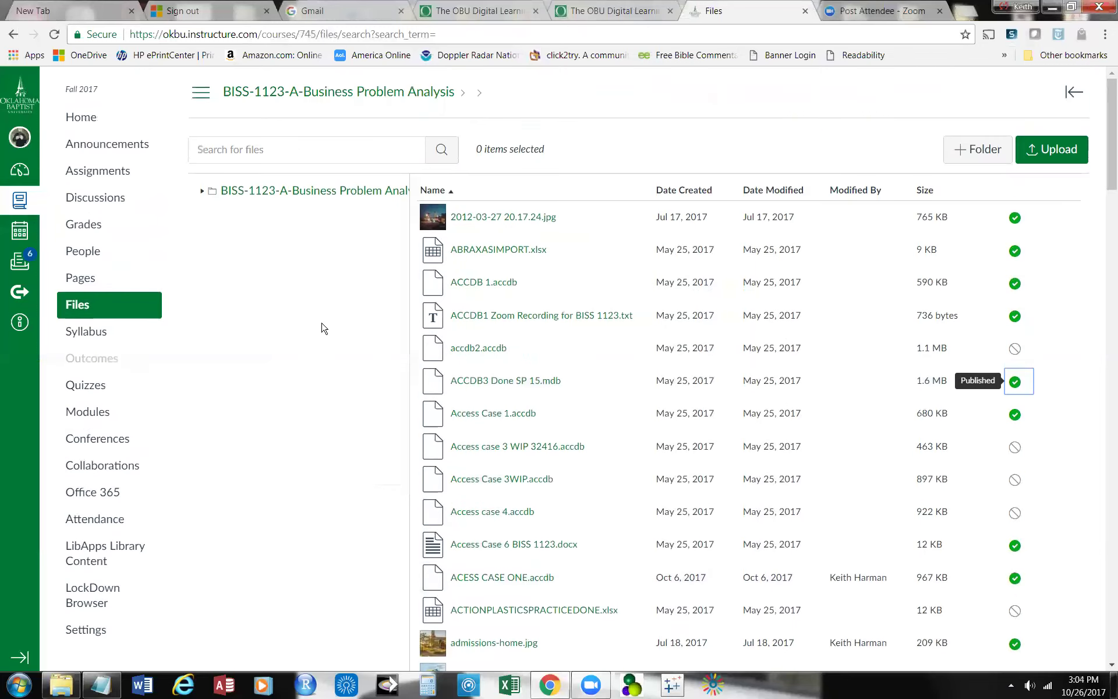
{"action": "left_click", "coordinate": [1059, 150]}
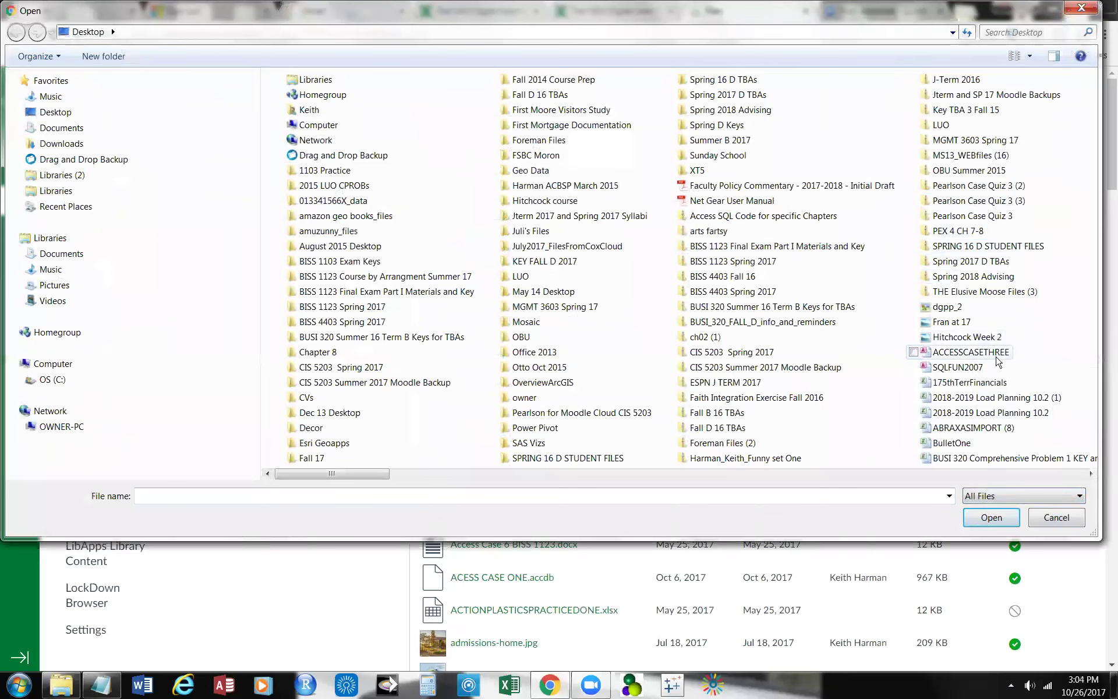
{"action": "left_click", "coordinate": [1082, 8]}
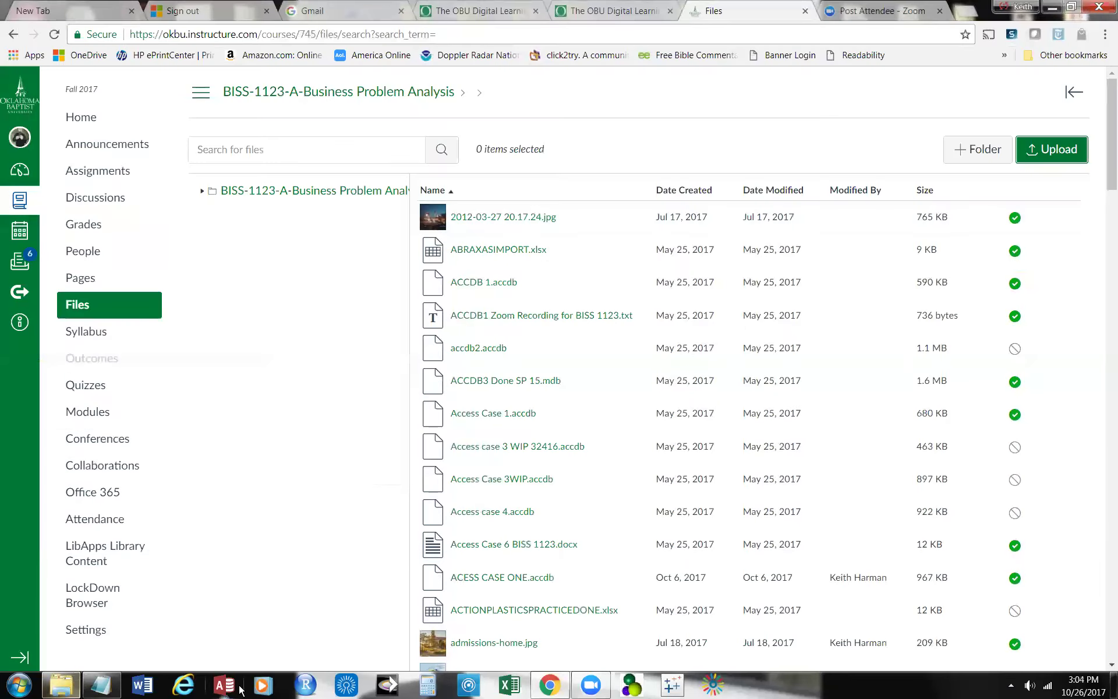
{"action": "left_click", "coordinate": [218, 687]}
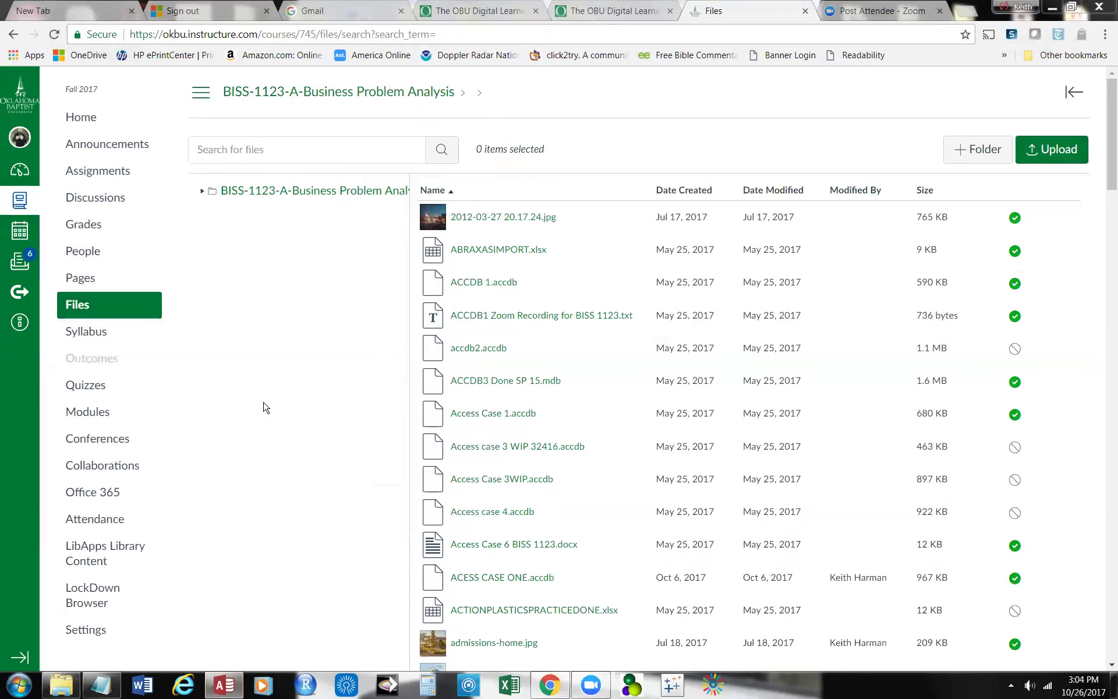
{"action": "left_click", "coordinate": [215, 678]}
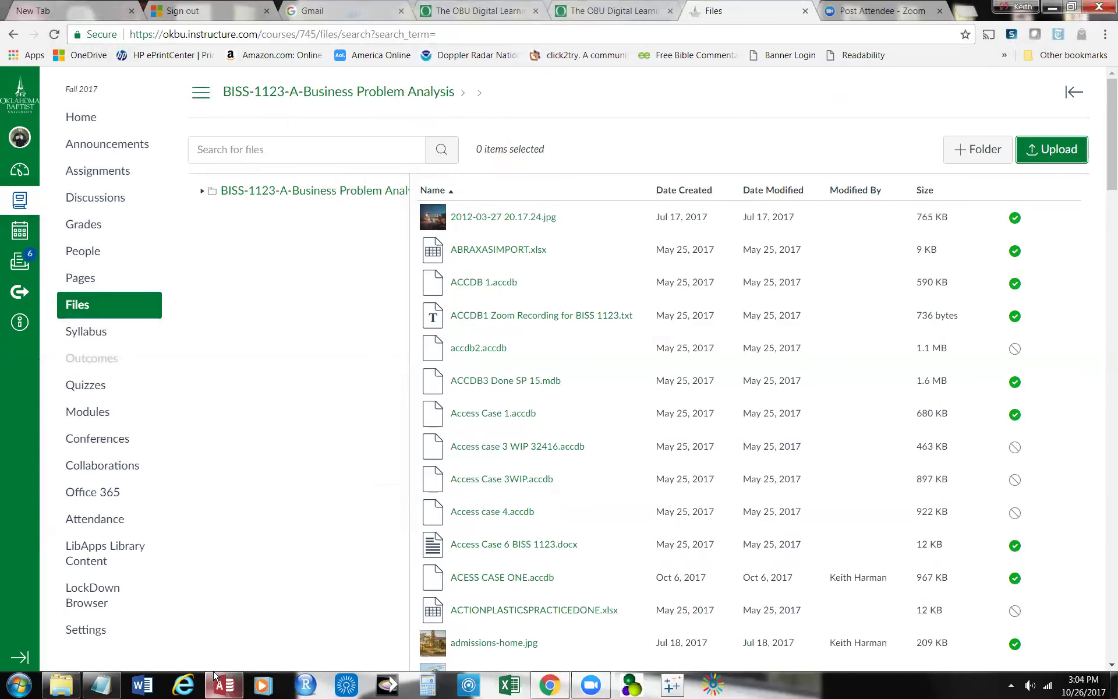
{"action": "mouse_move", "coordinate": [216, 678]}
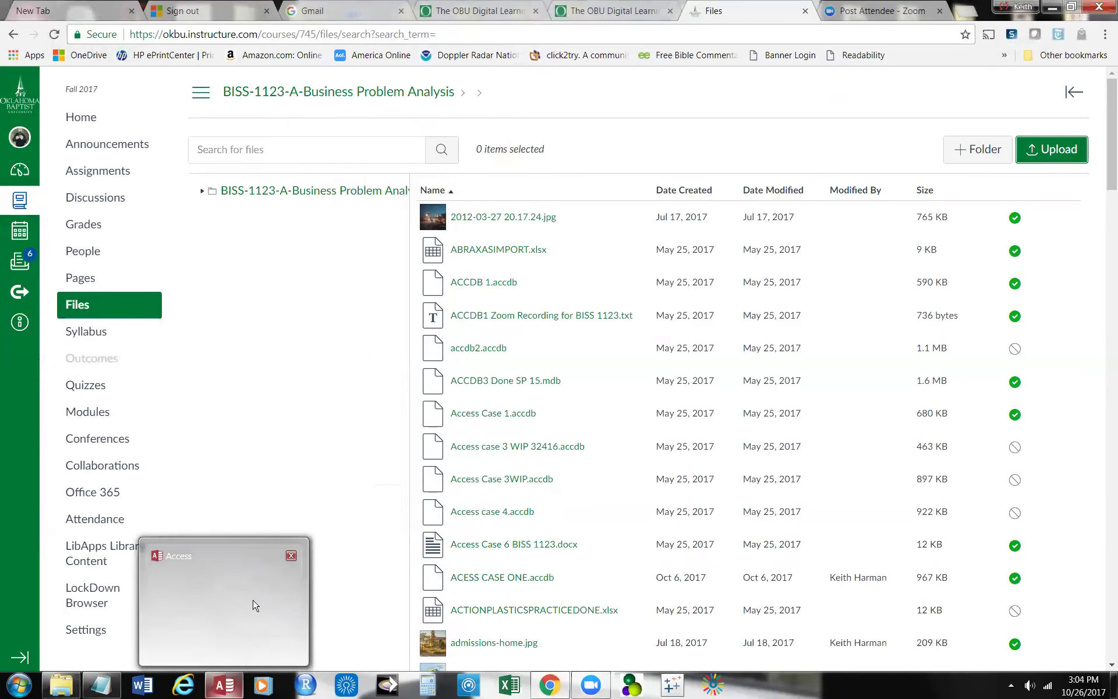
{"action": "left_click", "coordinate": [254, 606]}
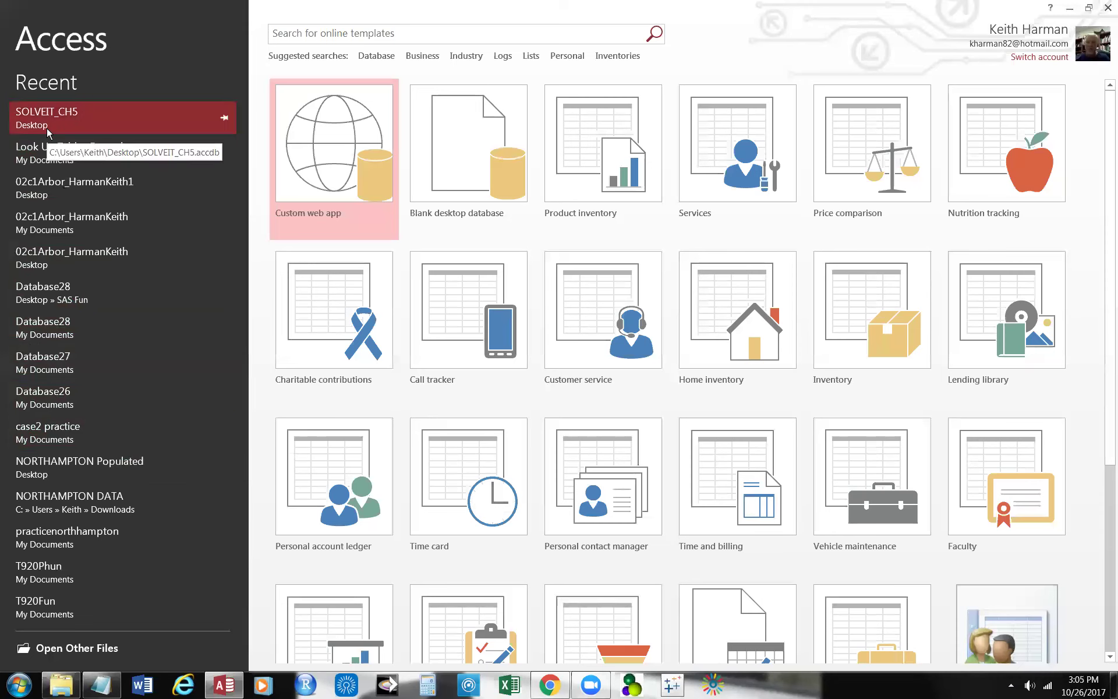
{"action": "left_click", "coordinate": [1106, 8]}
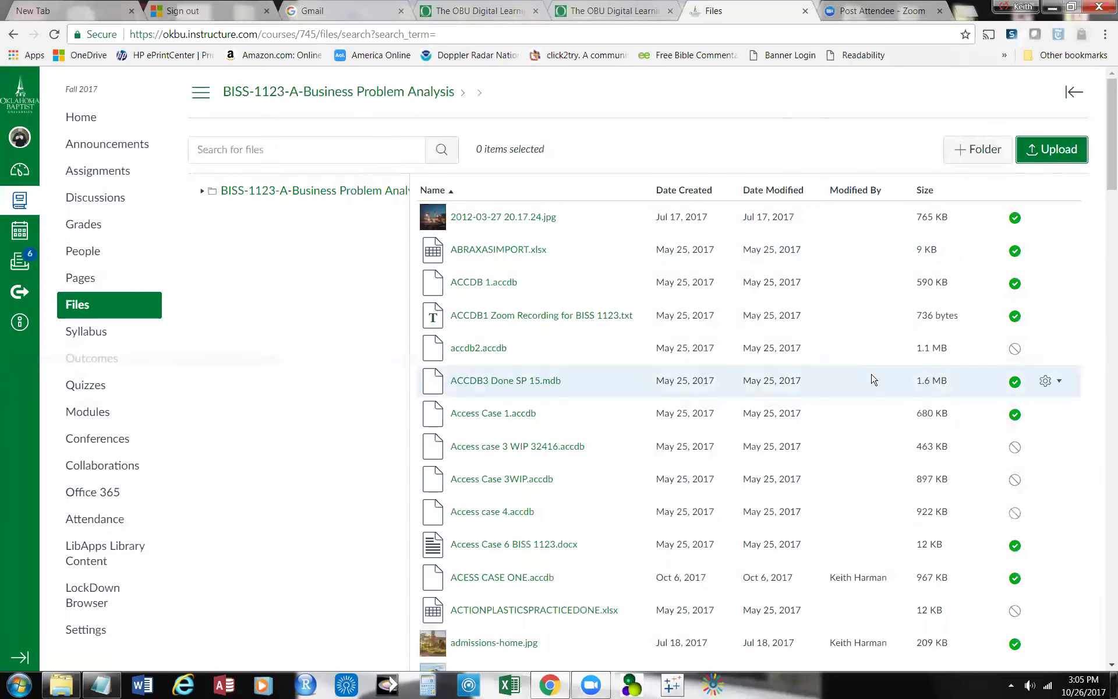
Minimize Chrome, open the ACCESSCASETHREE database from the Desktop with its content enabled, and look through its tables and queries.
{"action": "left_click", "coordinate": [1052, 8]}
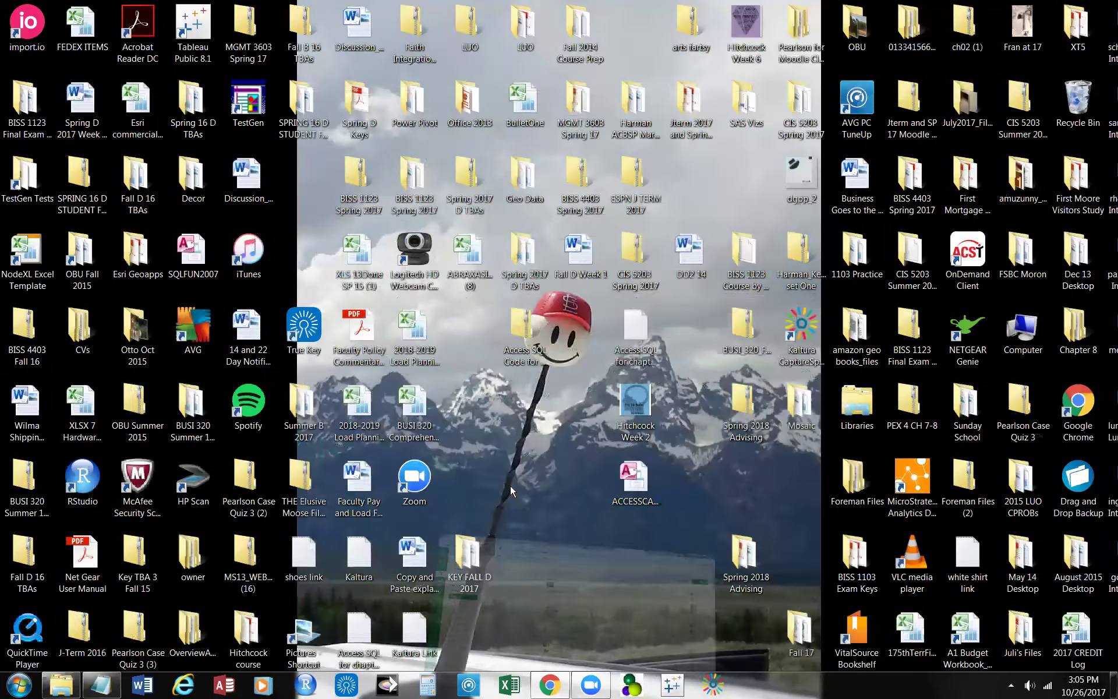
{"action": "right_click", "coordinate": [647, 481]}
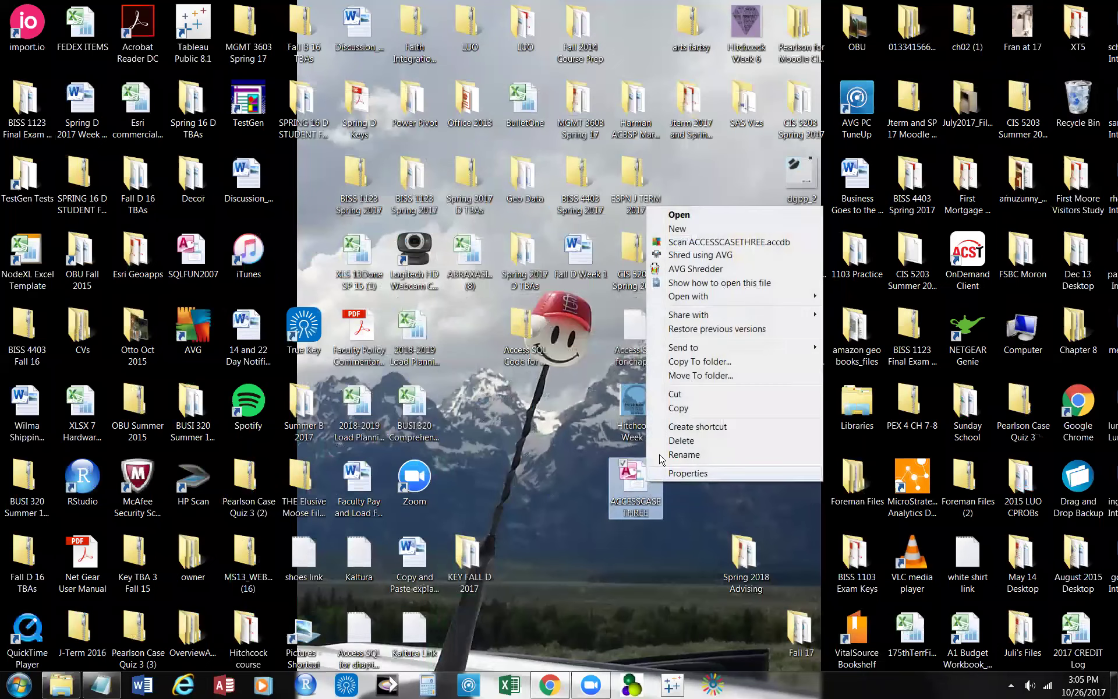
{"action": "left_click", "coordinate": [684, 217]}
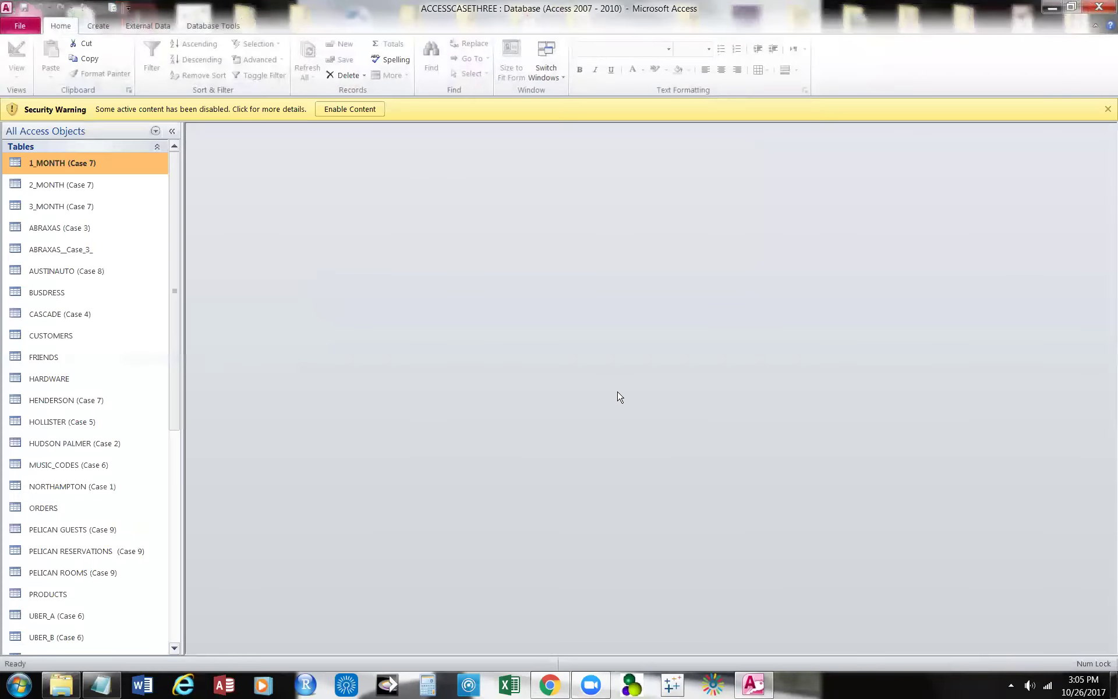
{"action": "left_click", "coordinate": [341, 109]}
{"action": "scroll", "coordinate": [181, 446], "scroll_direction": "down", "scroll_amount": 3}
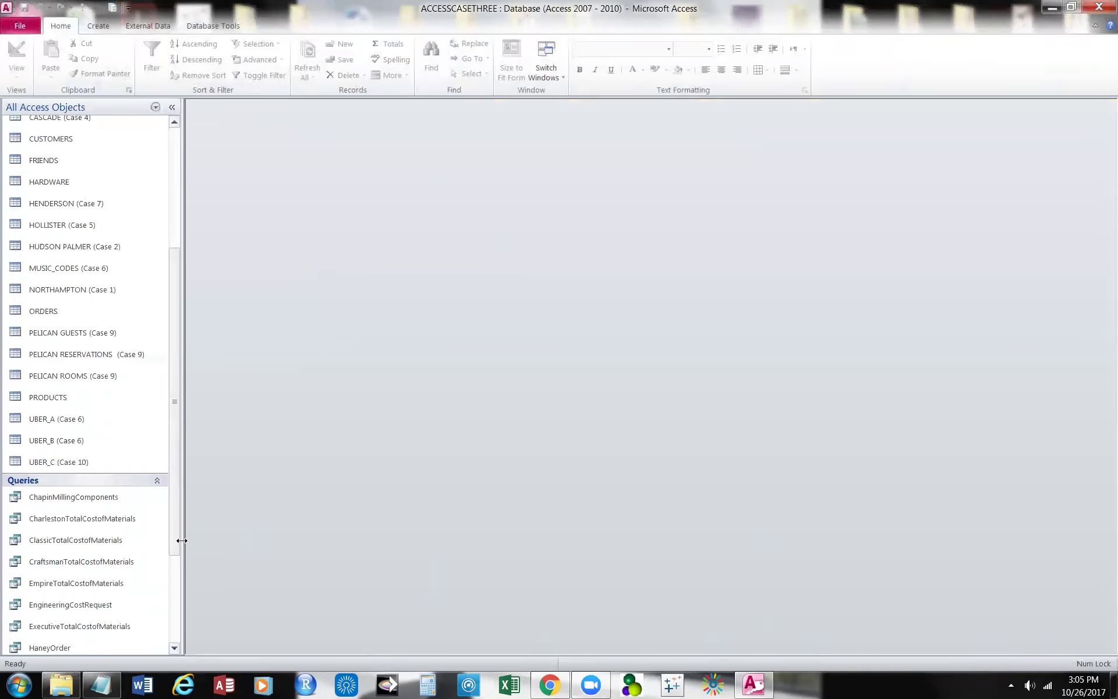
{"action": "left_click_drag", "start_coordinate": [180, 542], "coordinate": [178, 636]}
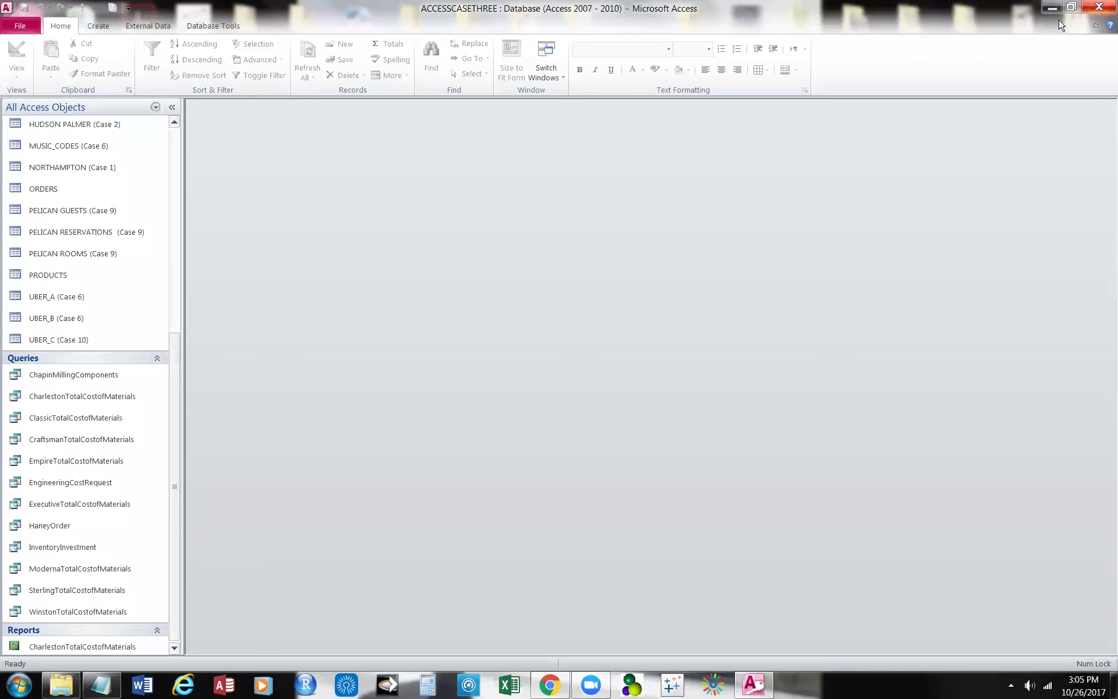
Save the database as ACCESSCASETHREE on the Desktop, replacing the existing file, and close Access.
{"action": "left_click", "coordinate": [20, 26]}
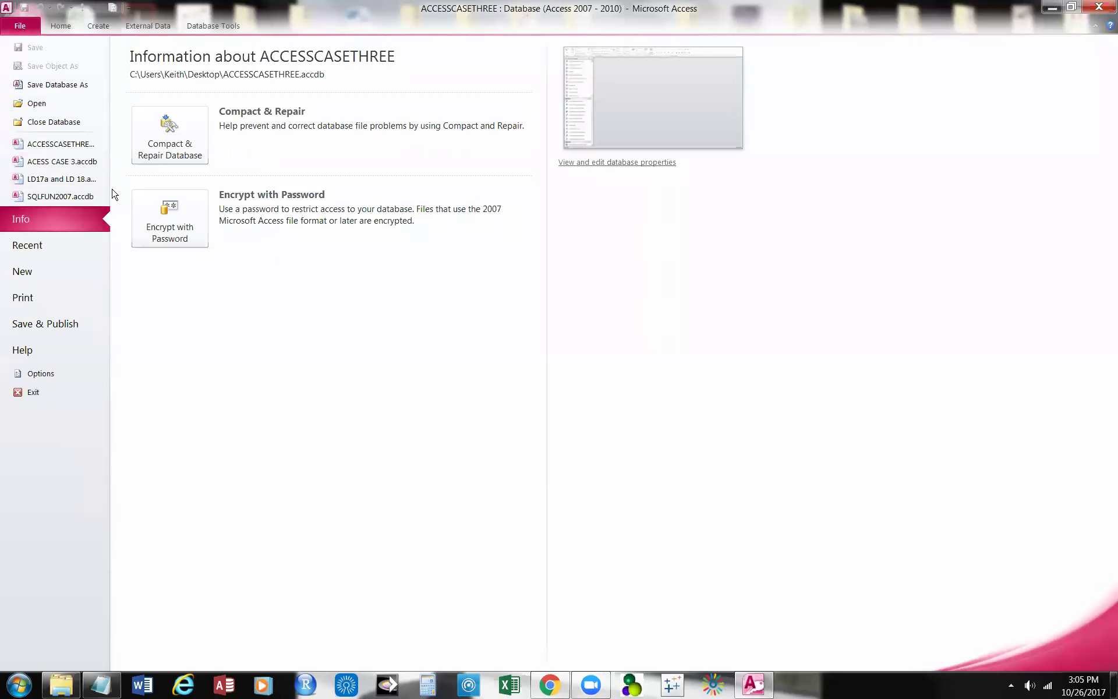
{"action": "left_click", "coordinate": [61, 85]}
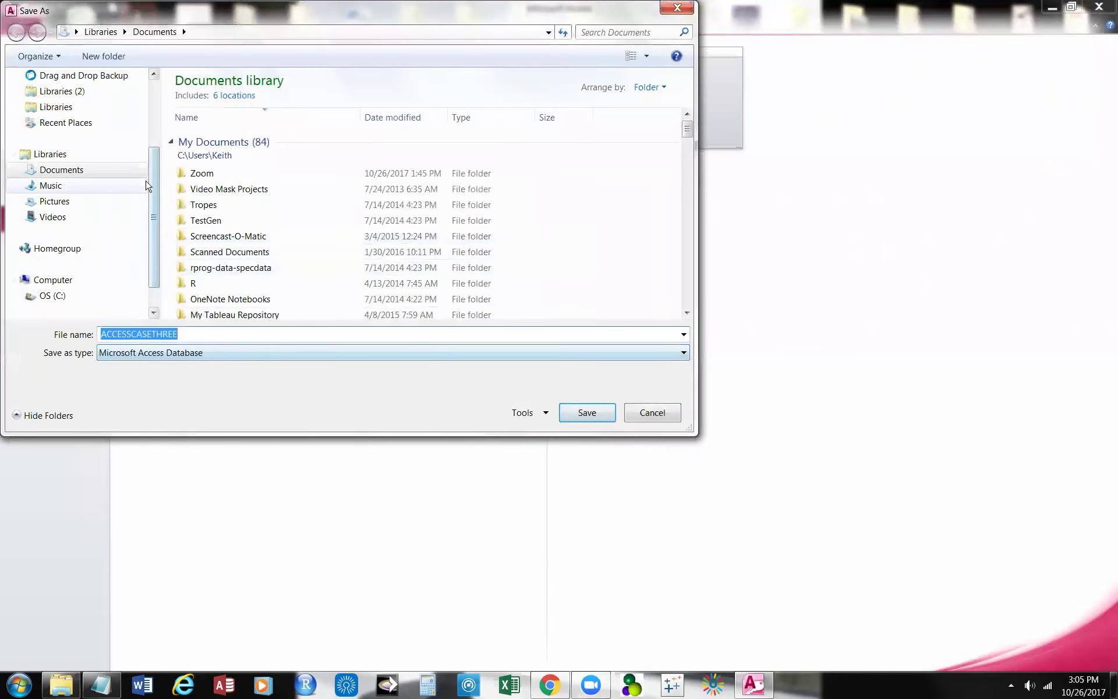
{"action": "scroll", "coordinate": [153, 176], "scroll_direction": "up", "scroll_amount": 1}
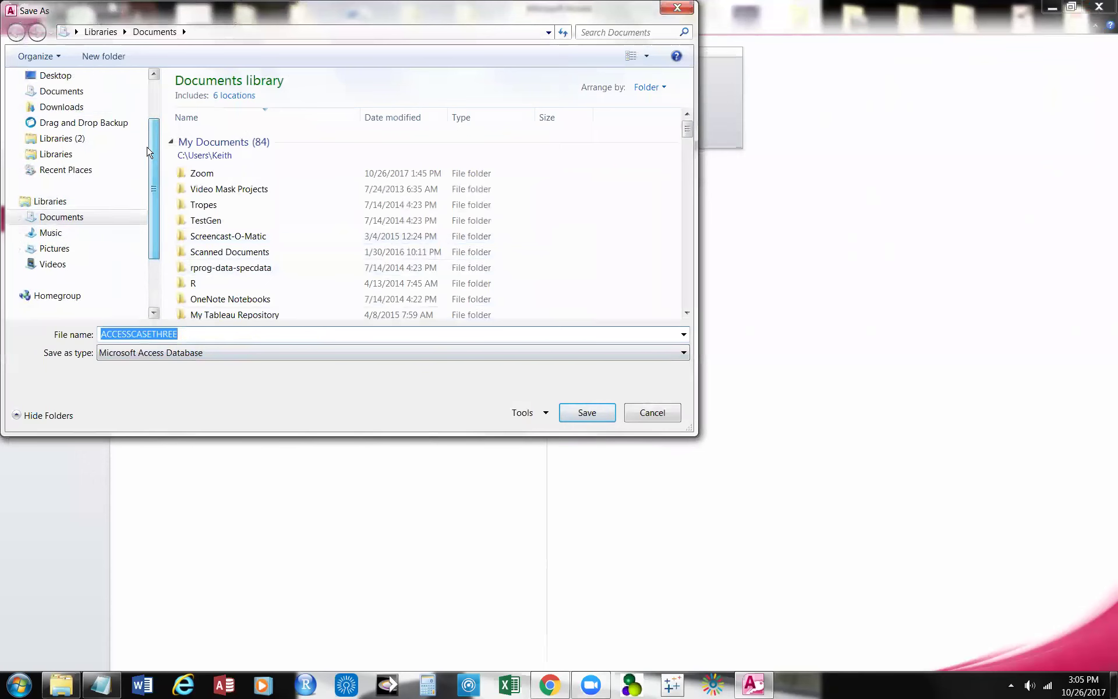
{"action": "left_click", "coordinate": [47, 76]}
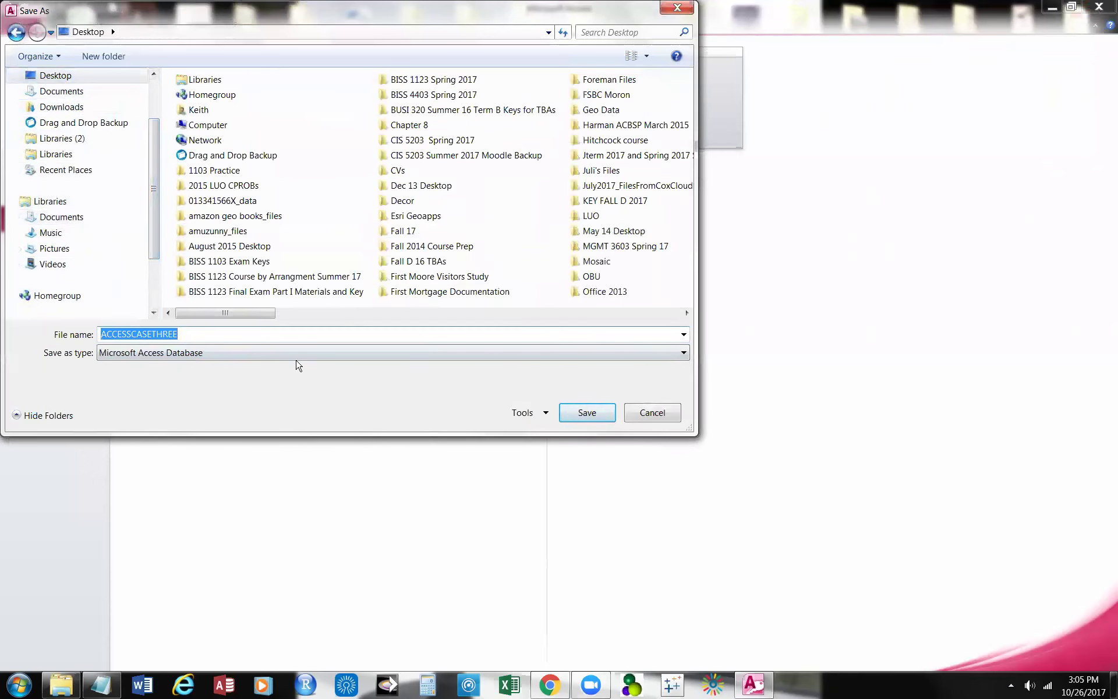
{"action": "left_click", "coordinate": [581, 412]}
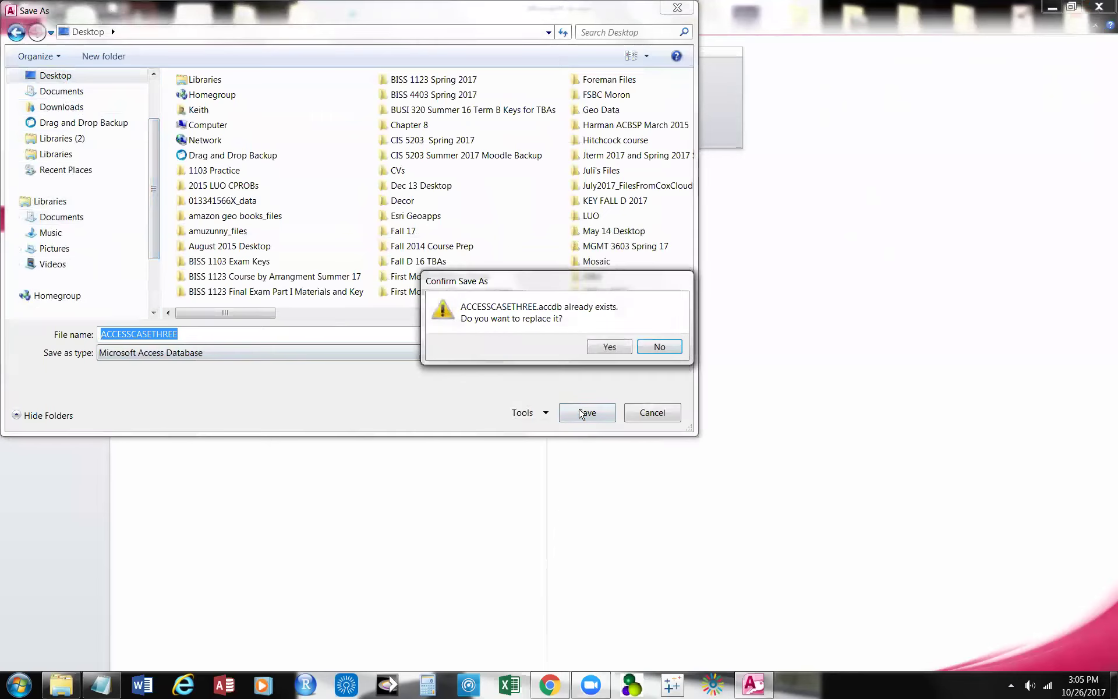
{"action": "left_click", "coordinate": [606, 347]}
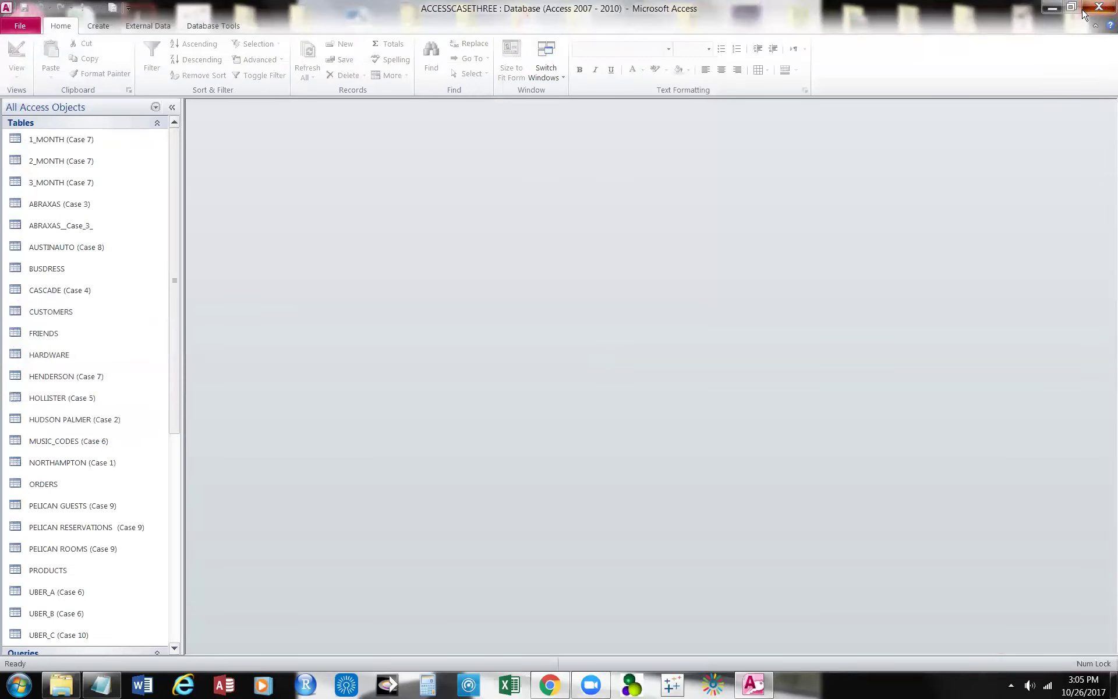
{"action": "left_click", "coordinate": [1084, 13]}
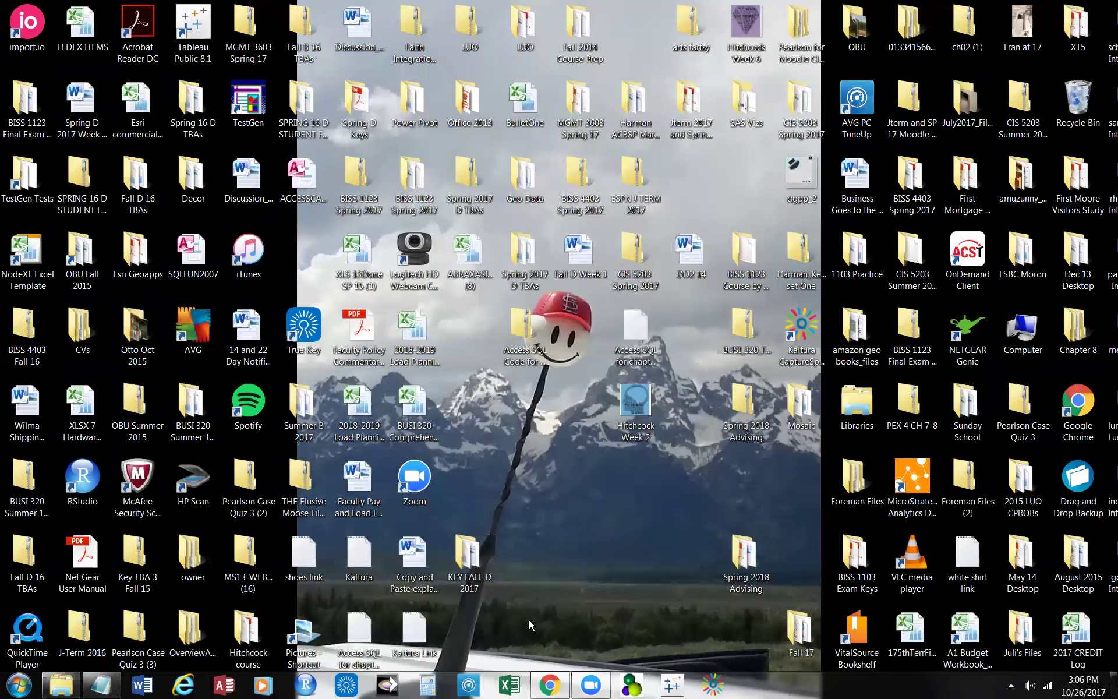
Return to Chrome and choose ACCESSCASETHREE from the Desktop as the upload for the course files.
{"action": "left_click", "coordinate": [304, 177]}
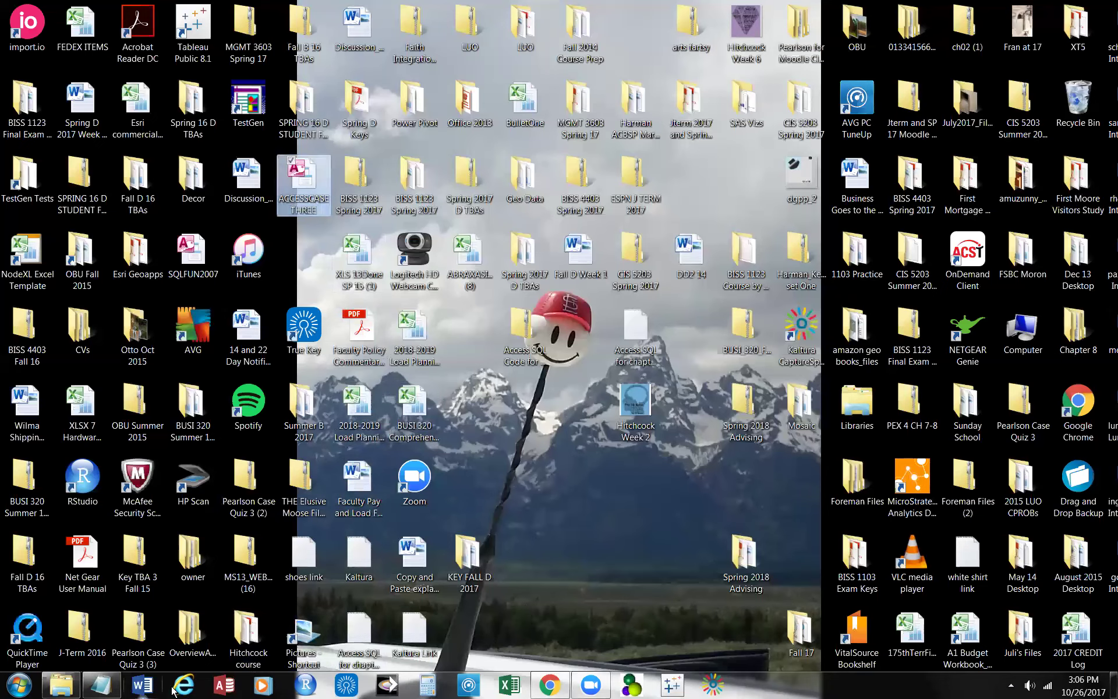
{"action": "left_click", "coordinate": [564, 687]}
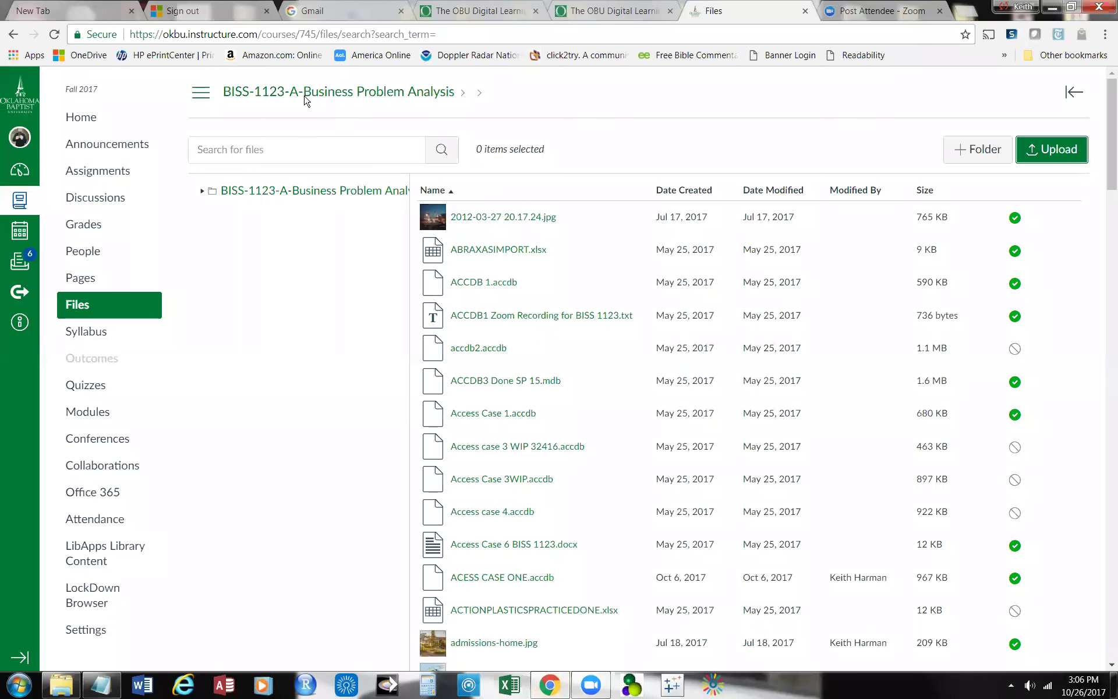
{"action": "left_click", "coordinate": [1050, 151]}
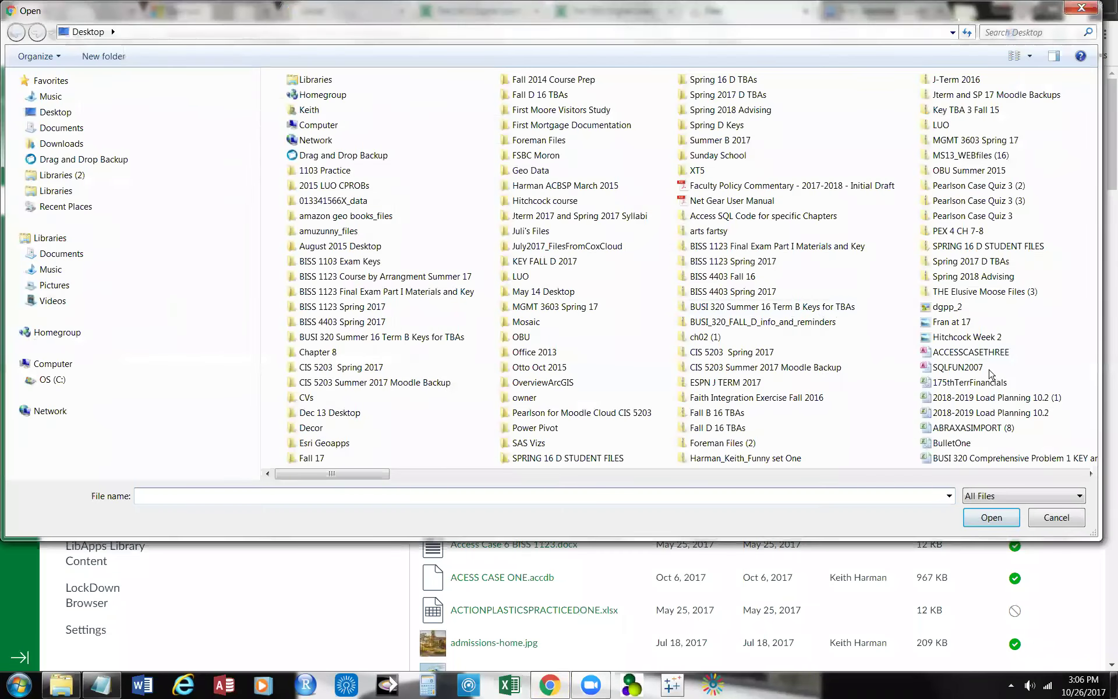
{"action": "left_click", "coordinate": [987, 353]}
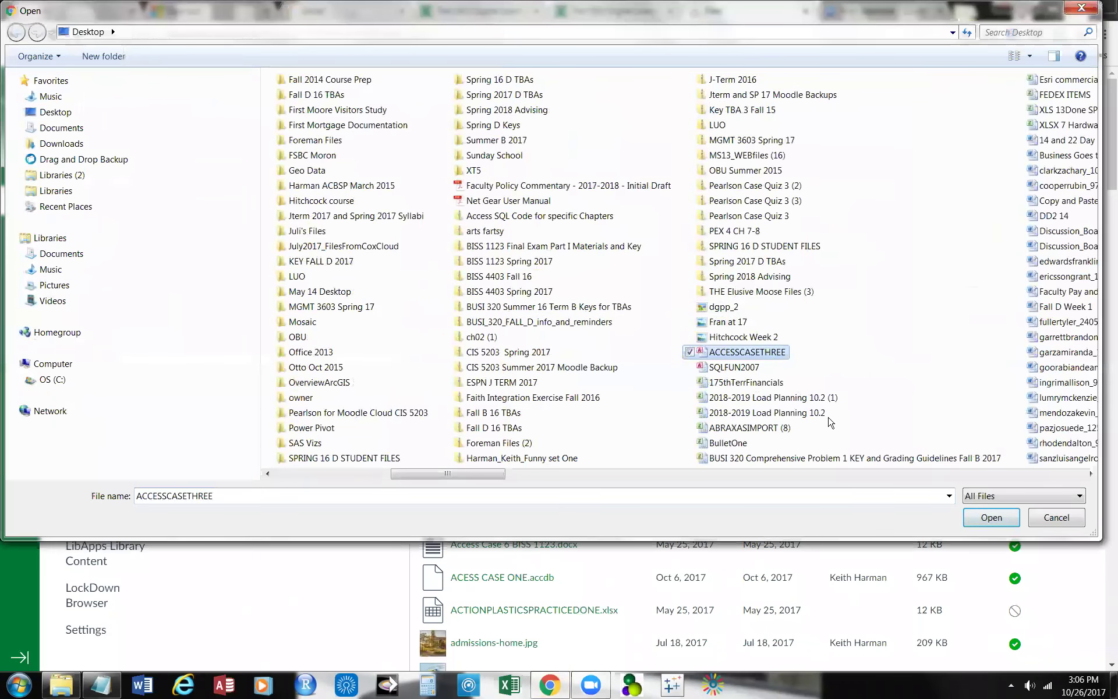
Try to upload ACESS CASE Three.accdb using its previously used Desktop path.
{"action": "left_click", "coordinate": [949, 496]}
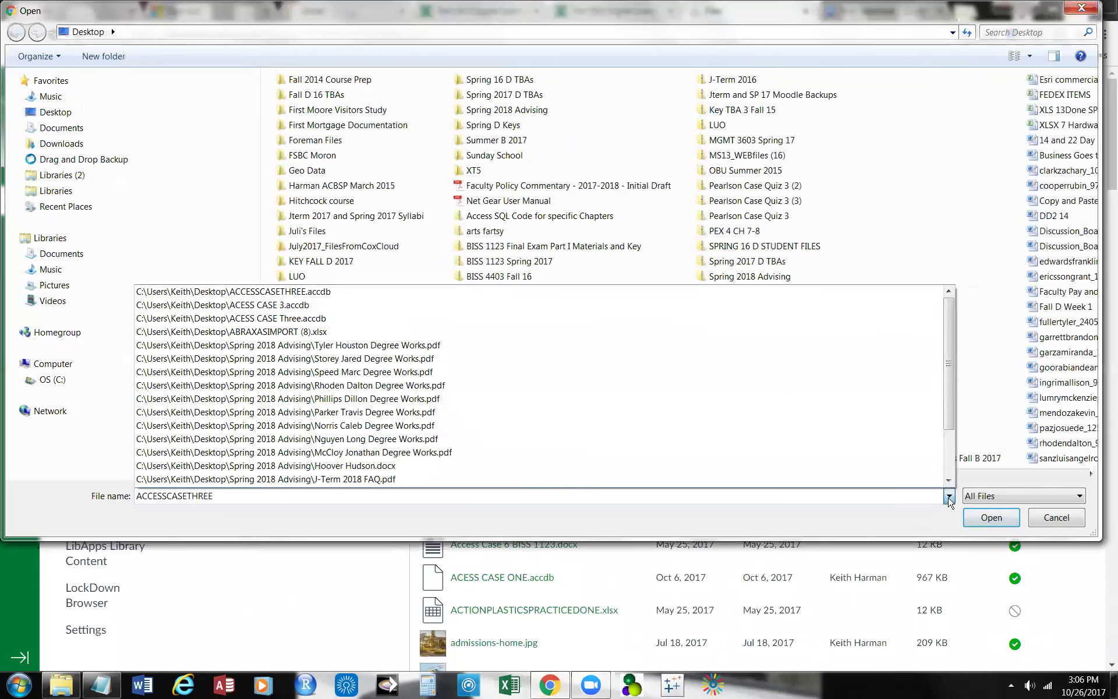
{"action": "scroll", "coordinate": [407, 384], "scroll_direction": "down", "scroll_amount": 1}
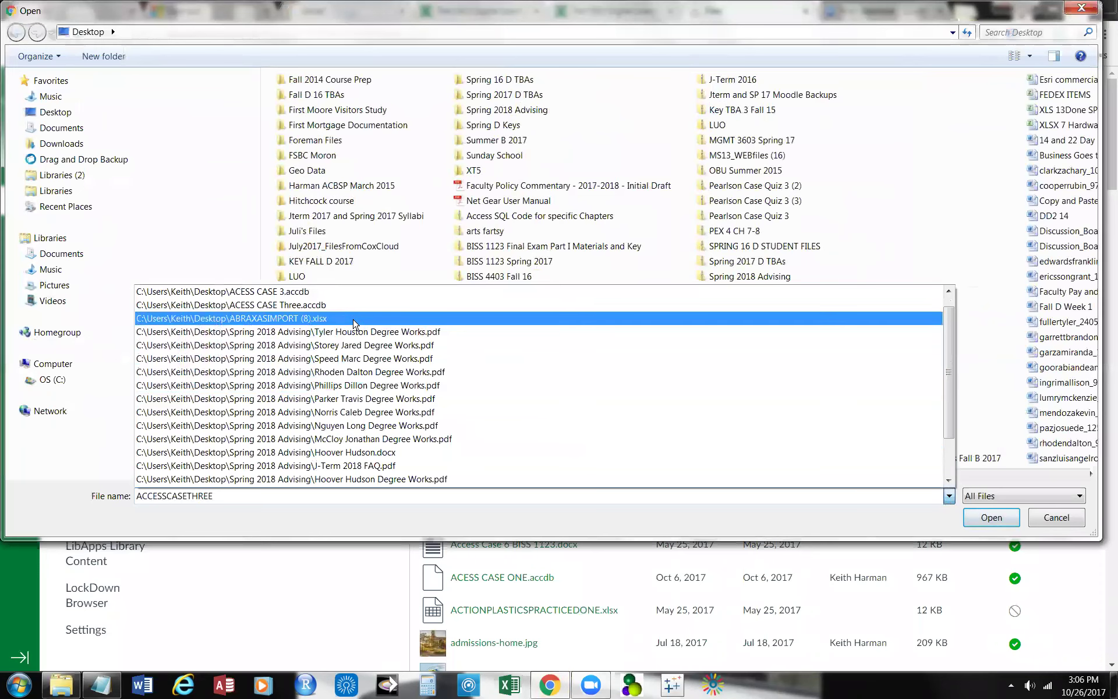
{"action": "left_click", "coordinate": [325, 305]}
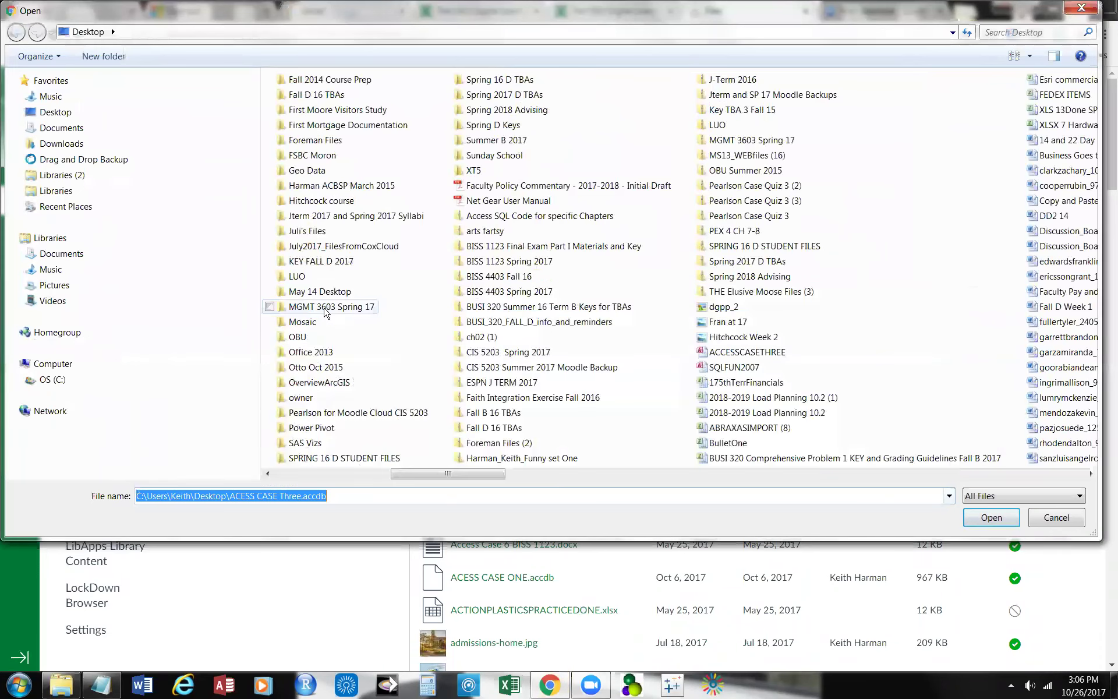
{"action": "left_click", "coordinate": [989, 519]}
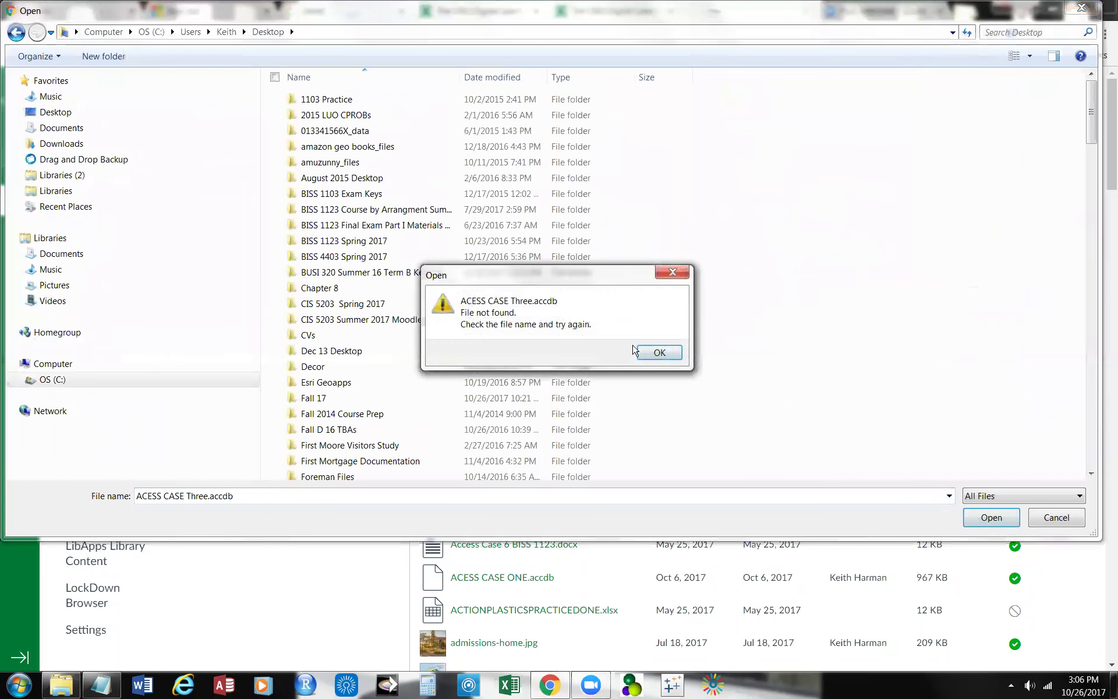
{"action": "left_click", "coordinate": [659, 353]}
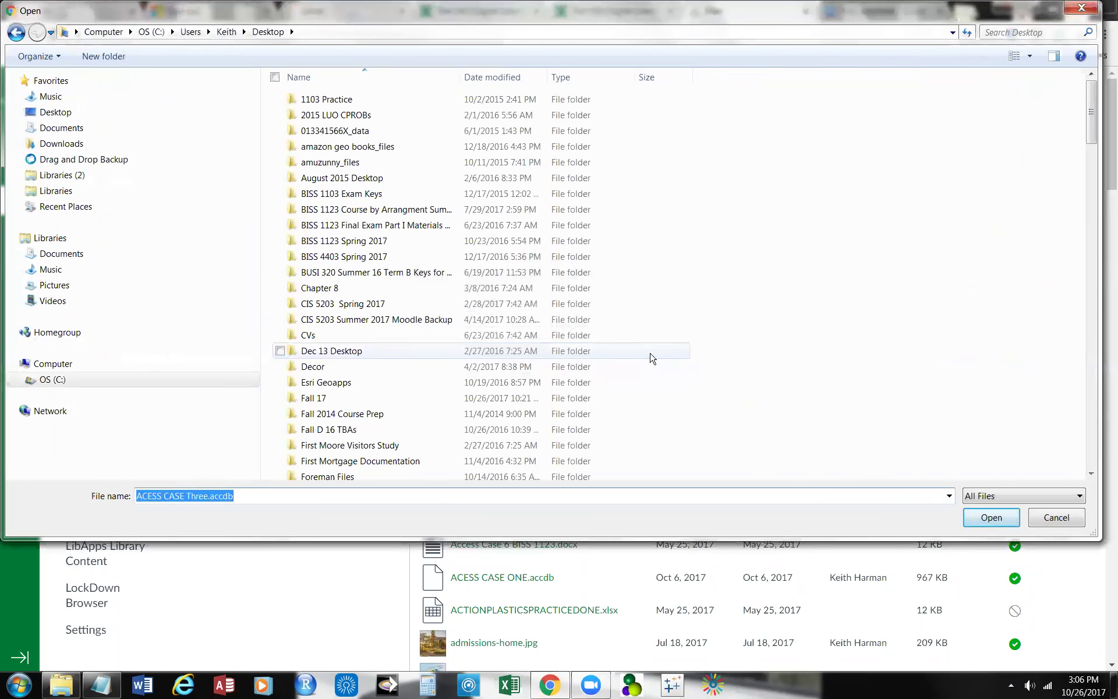
Replace the file name with the Desktop path of ACCESSCASETHREE.accdb and submit it for upload.
{"action": "left_click", "coordinate": [288, 499]}
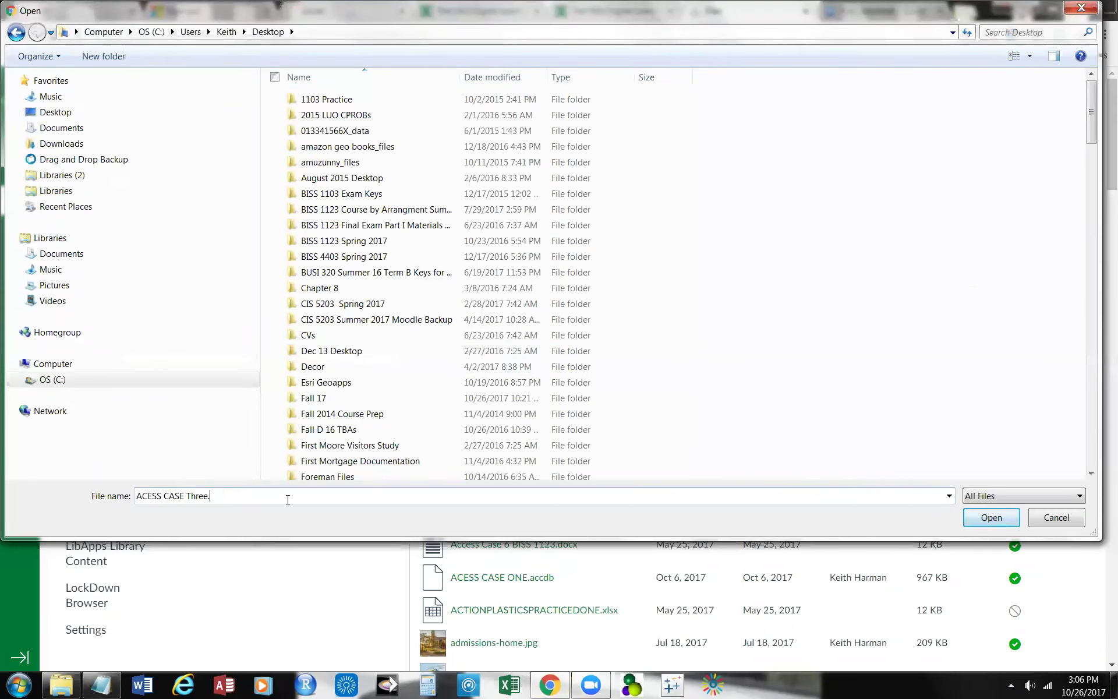
{"action": "left_click", "coordinate": [949, 495]}
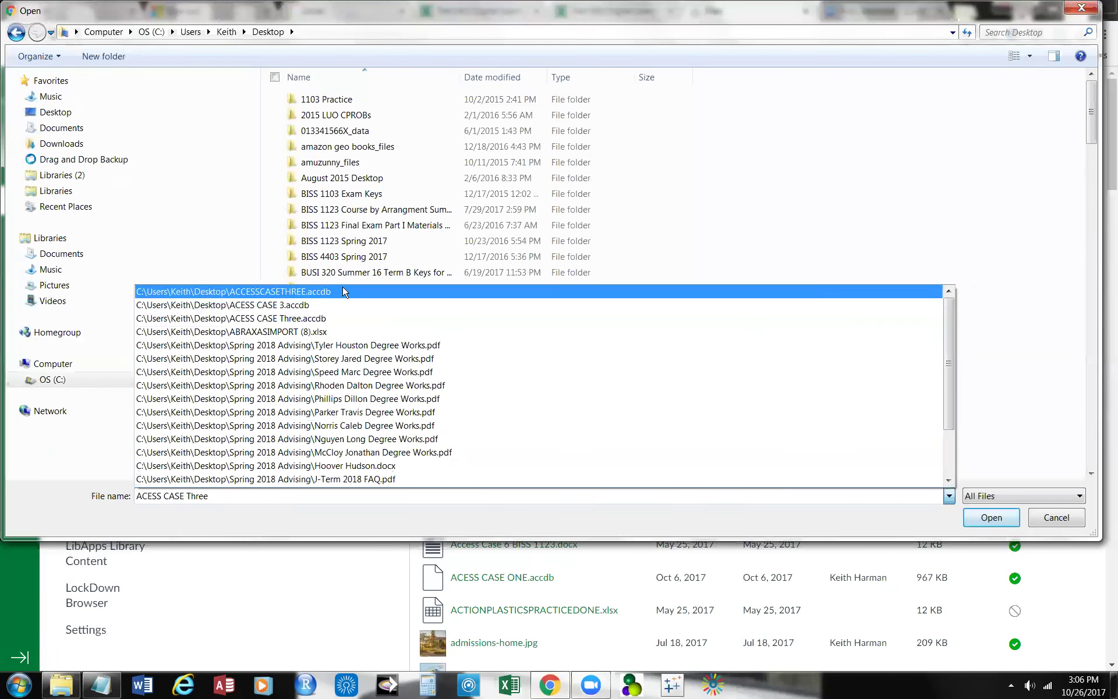
{"action": "left_click", "coordinate": [312, 293]}
{"action": "left_click", "coordinate": [990, 517]}
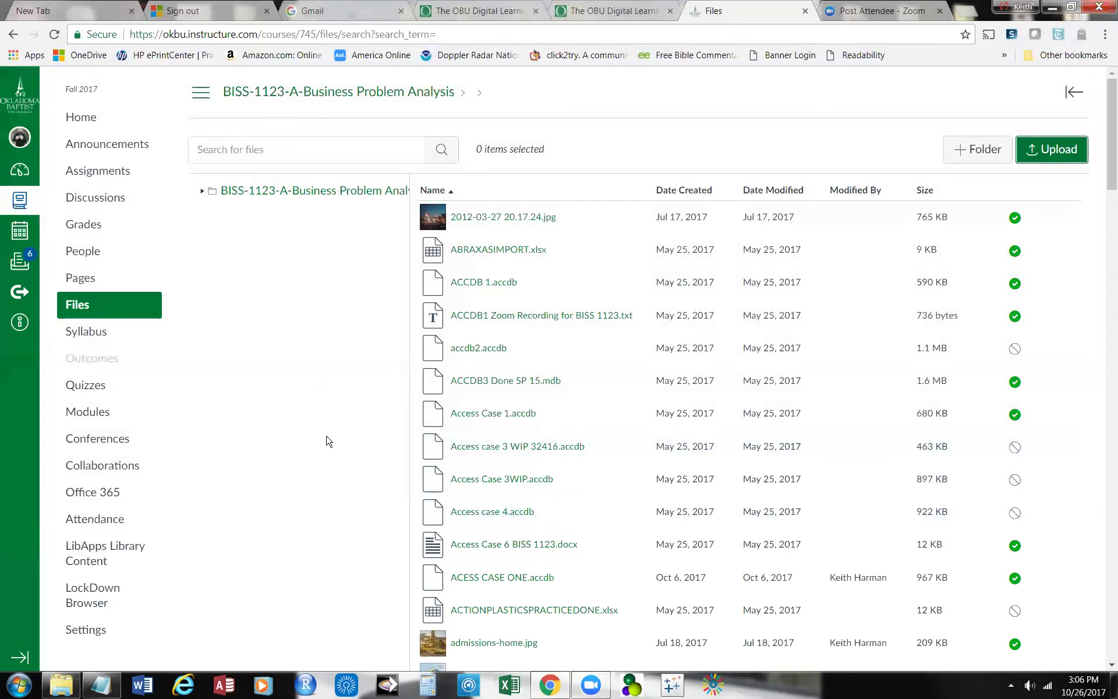
Publish the unpublished file Access Case 3WIP.accdb in the course files by updating its permissions.
{"action": "scroll", "coordinate": [328, 448], "scroll_direction": "down", "scroll_amount": 7}
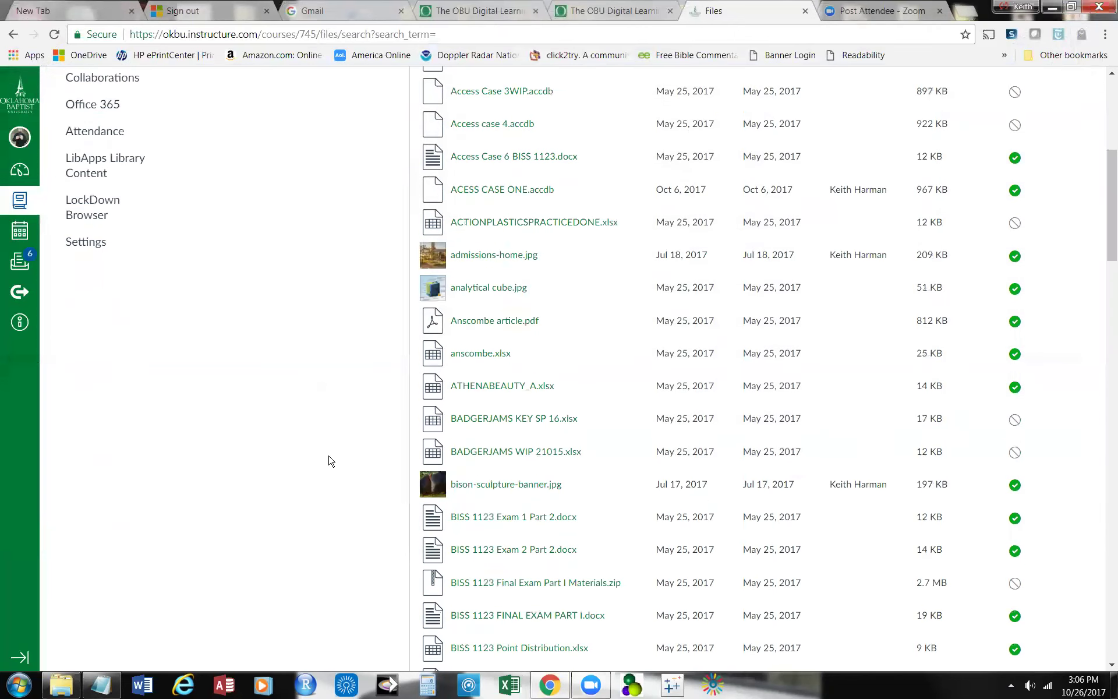
{"action": "scroll", "coordinate": [330, 461], "scroll_direction": "up", "scroll_amount": 7}
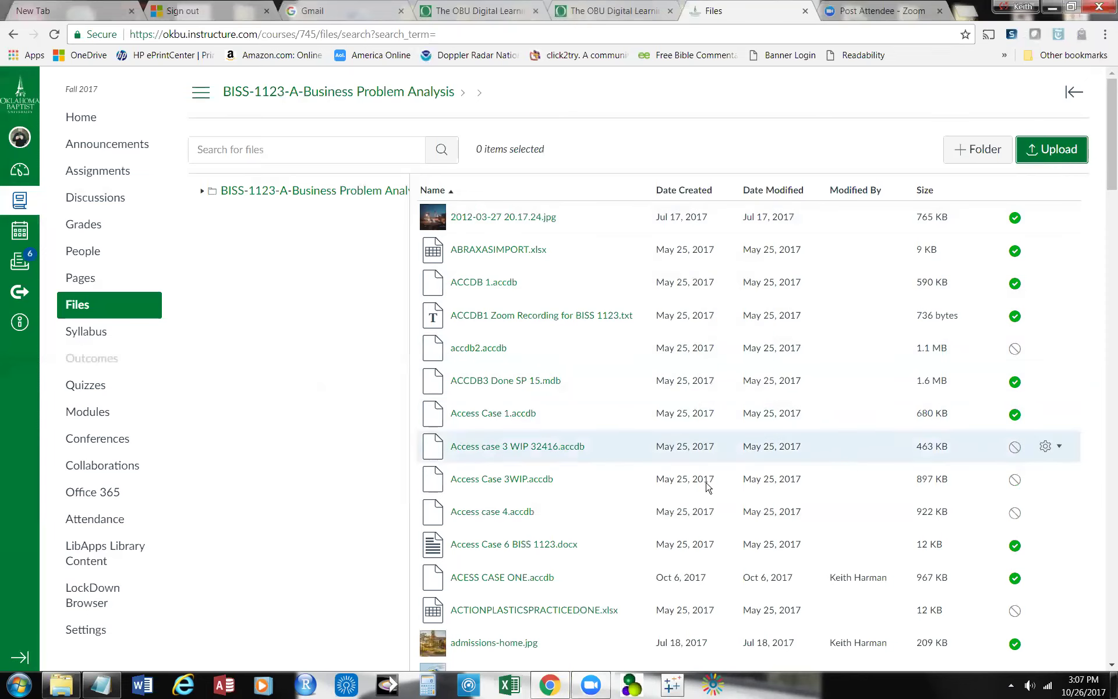
{"action": "left_click", "coordinate": [1014, 479]}
{"action": "left_click", "coordinate": [421, 326]}
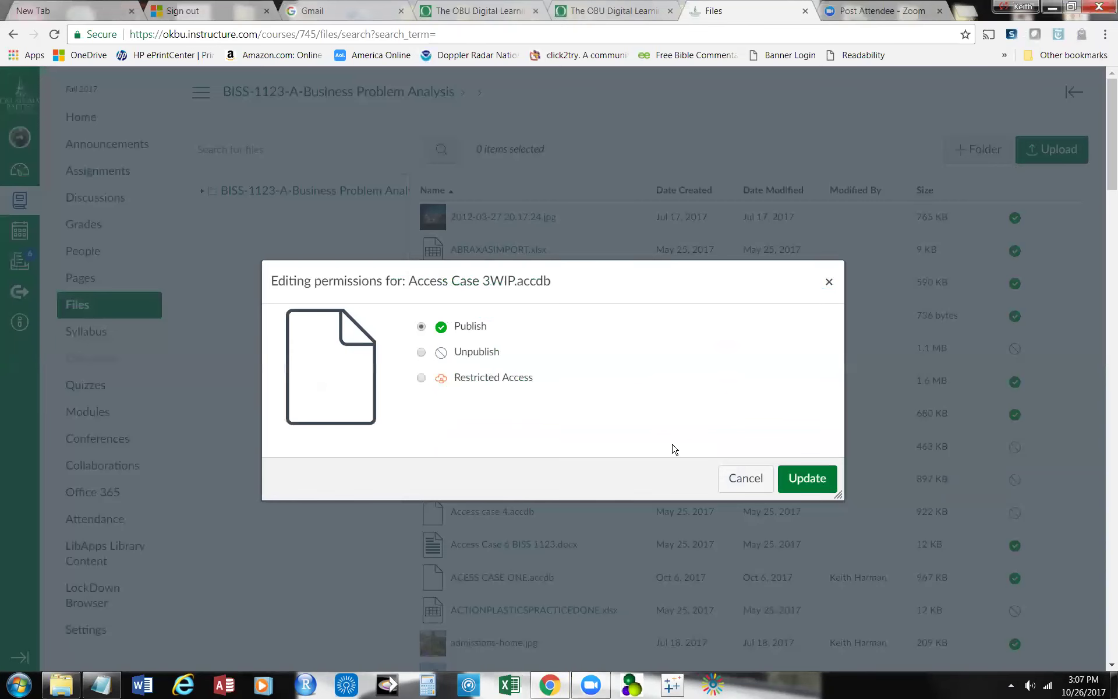
{"action": "left_click", "coordinate": [805, 488]}
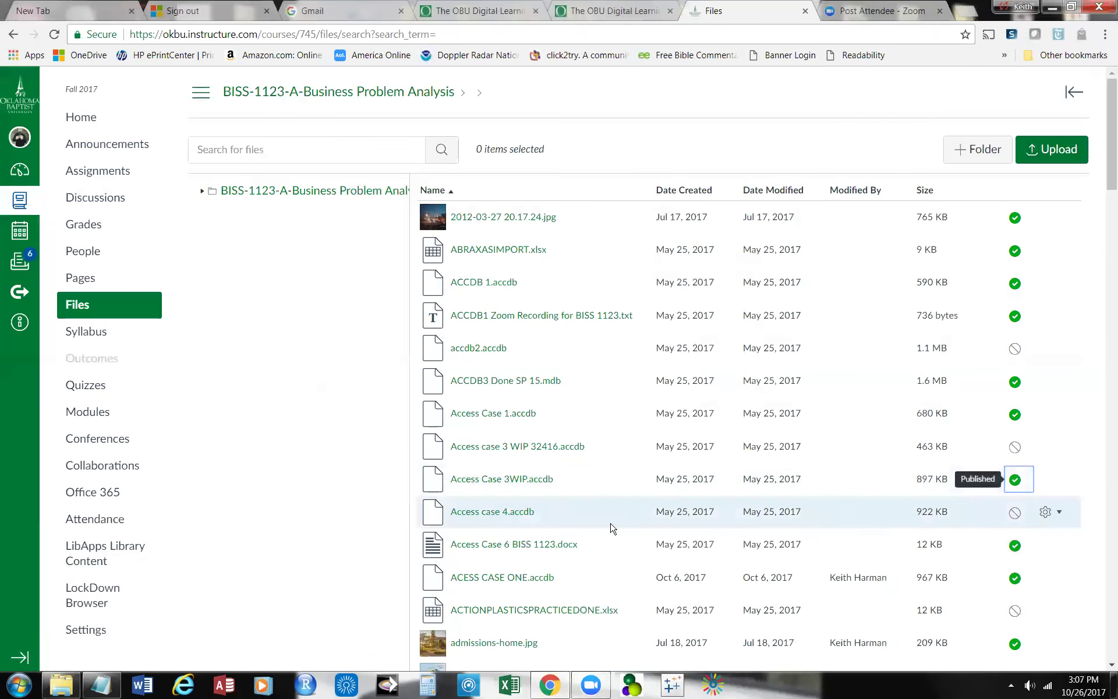
Look through the entire course file list down to its end and return to the beginning, checking files and their publication status.
{"action": "scroll", "coordinate": [611, 529], "scroll_direction": "down", "scroll_amount": 2}
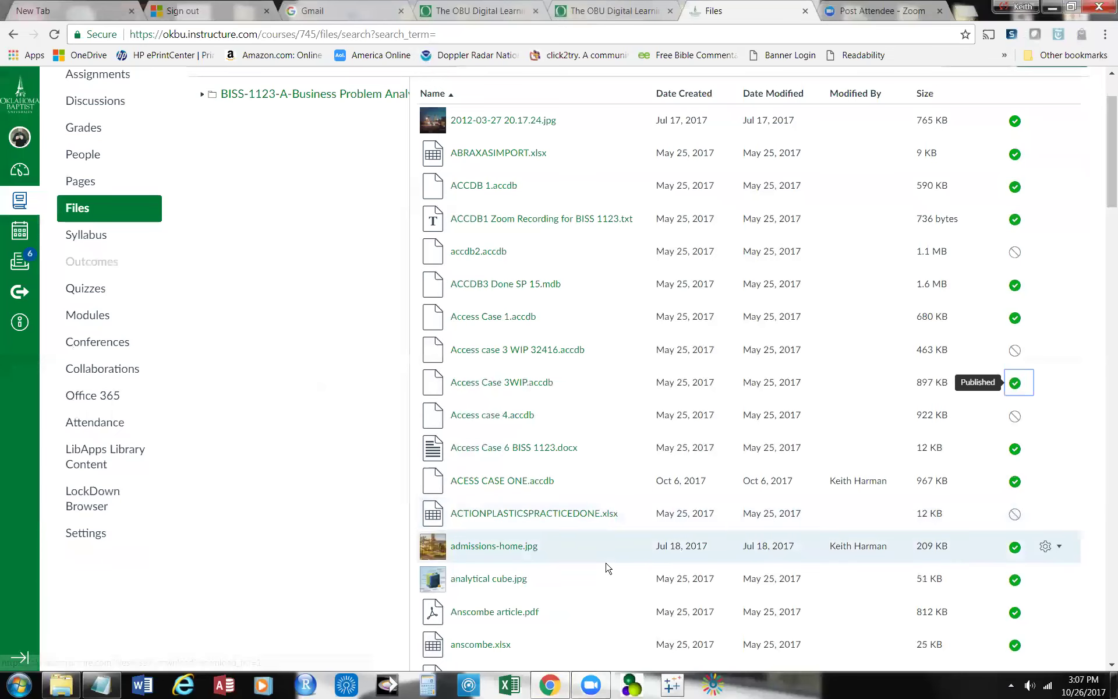
{"action": "scroll", "coordinate": [607, 563], "scroll_direction": "down", "scroll_amount": 4}
{"action": "scroll", "coordinate": [608, 563], "scroll_direction": "down", "scroll_amount": 18}
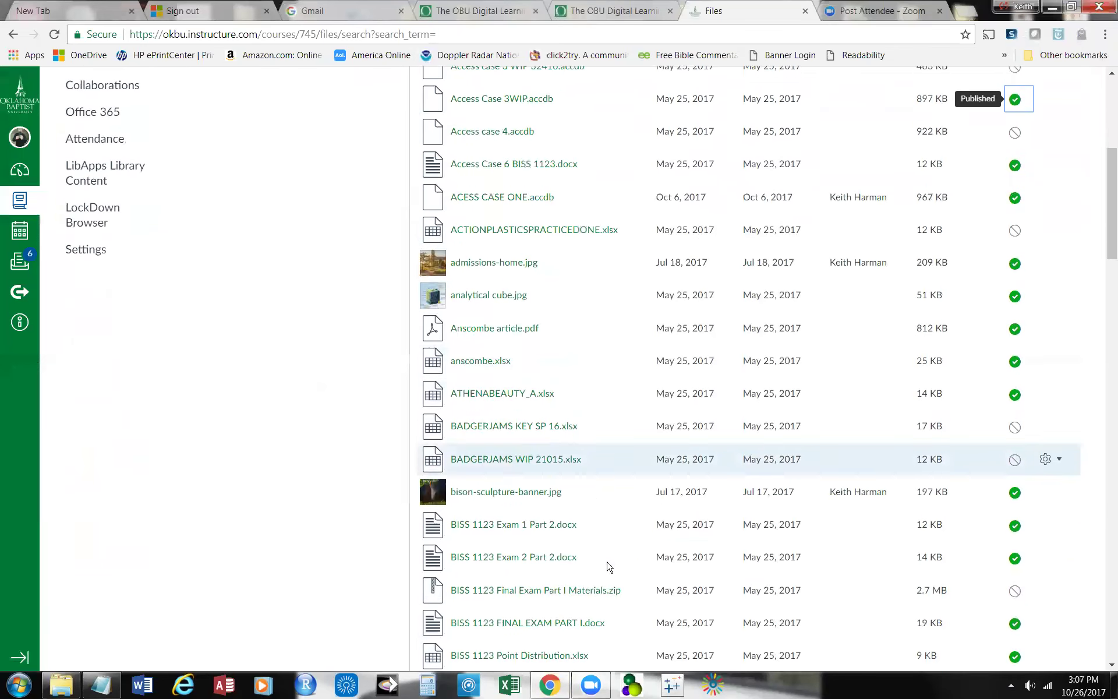
{"action": "scroll", "coordinate": [614, 564], "scroll_direction": "down", "scroll_amount": 18}
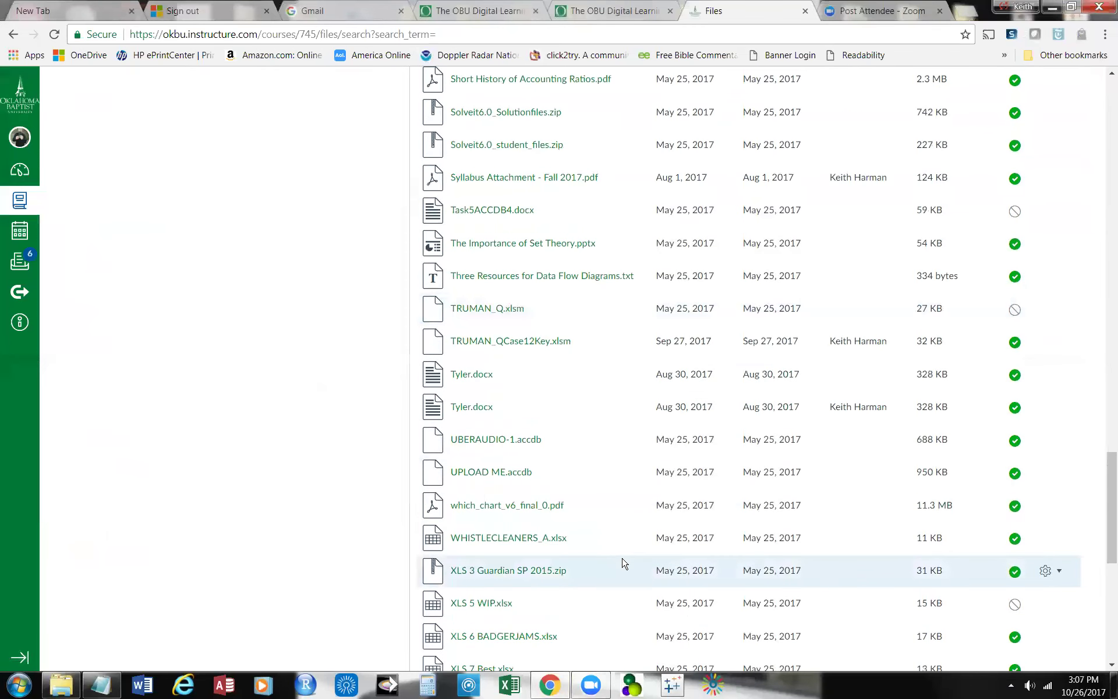
{"action": "scroll", "coordinate": [623, 562], "scroll_direction": "down", "scroll_amount": 6}
{"action": "scroll", "coordinate": [623, 562], "scroll_direction": "down", "scroll_amount": 5}
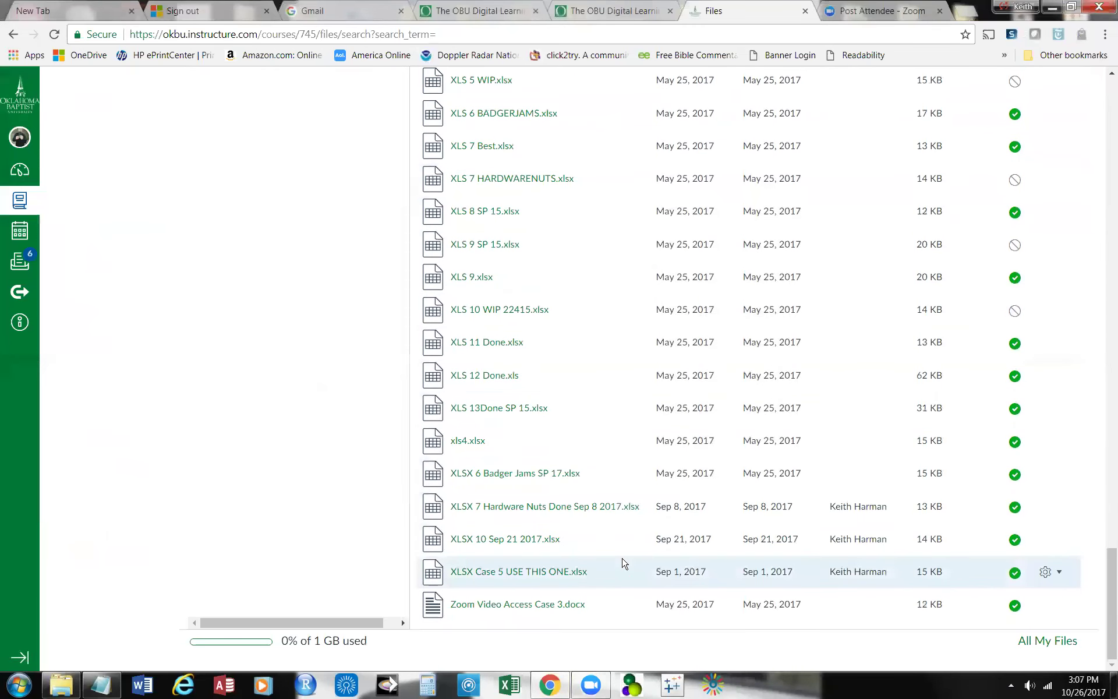
{"action": "left_click_drag", "start_coordinate": [1108, 574], "coordinate": [1108, 105]}
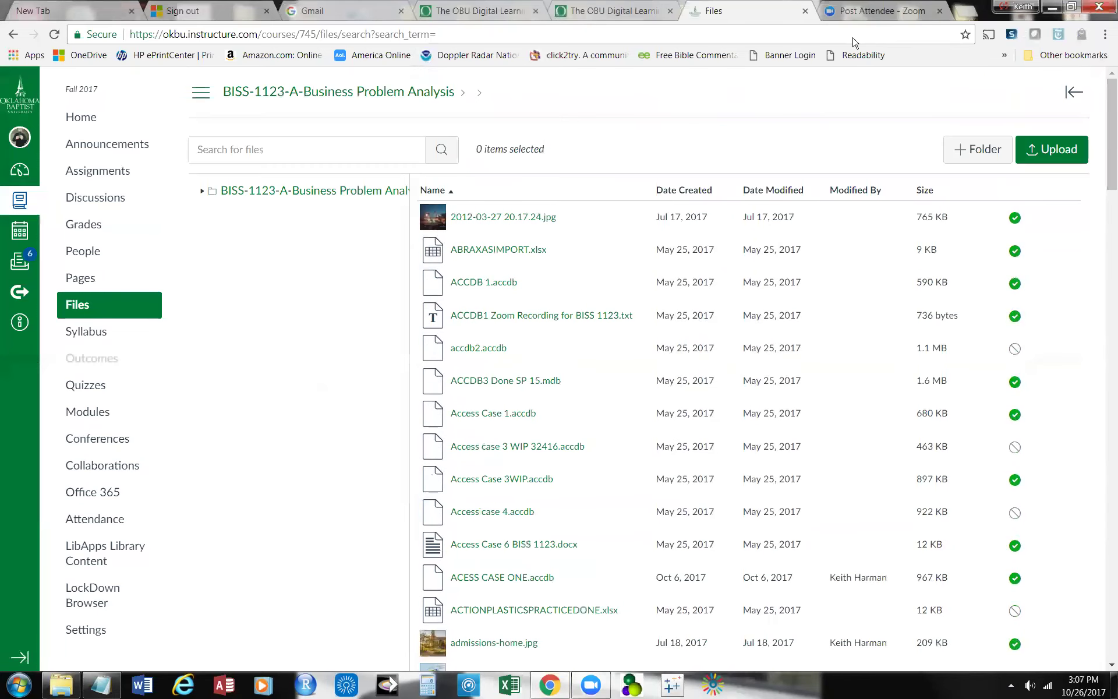